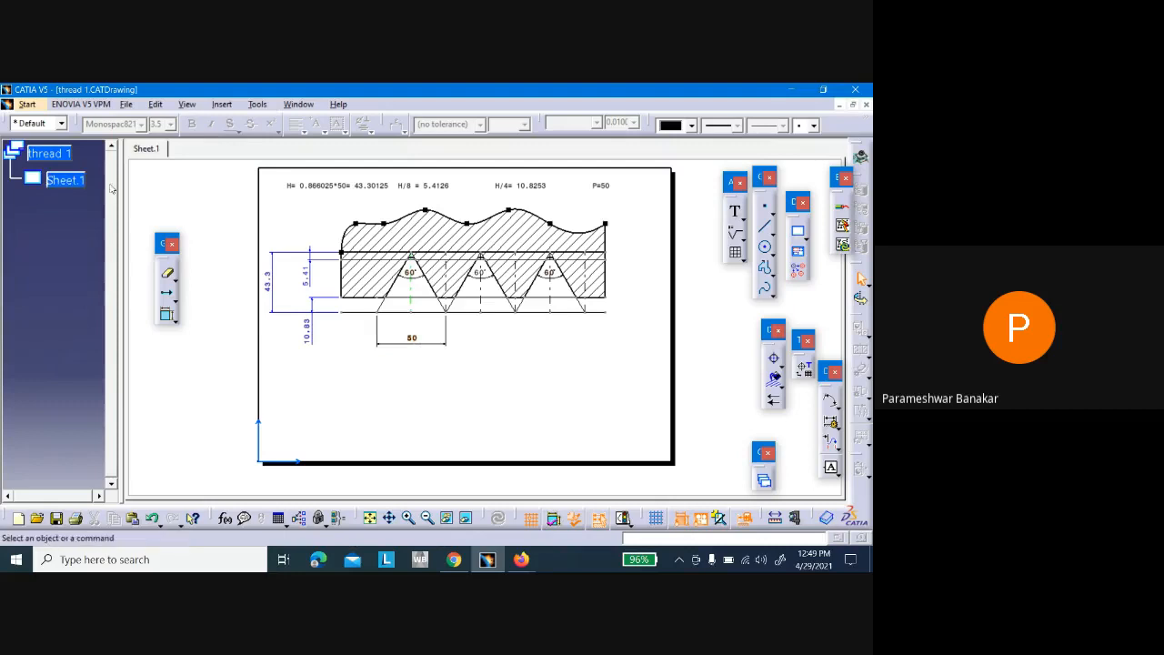
Create a new Drafting drawing with the ISO standard on an A4 ISO landscape sheet
click(27, 103)
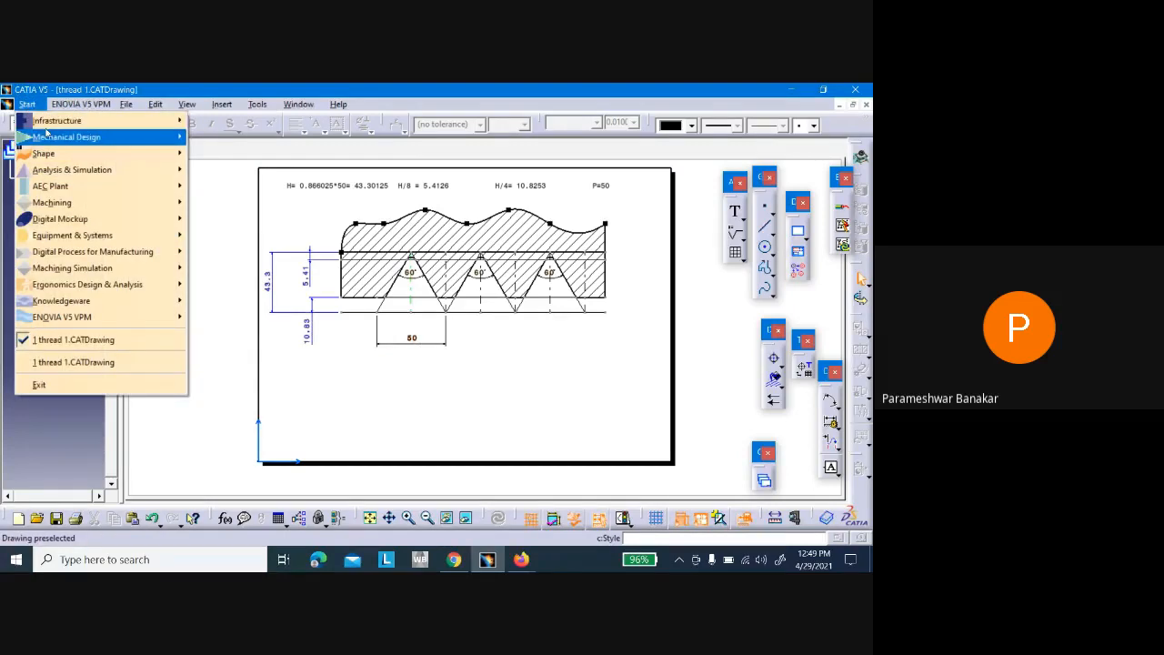
mouse_move(50, 136)
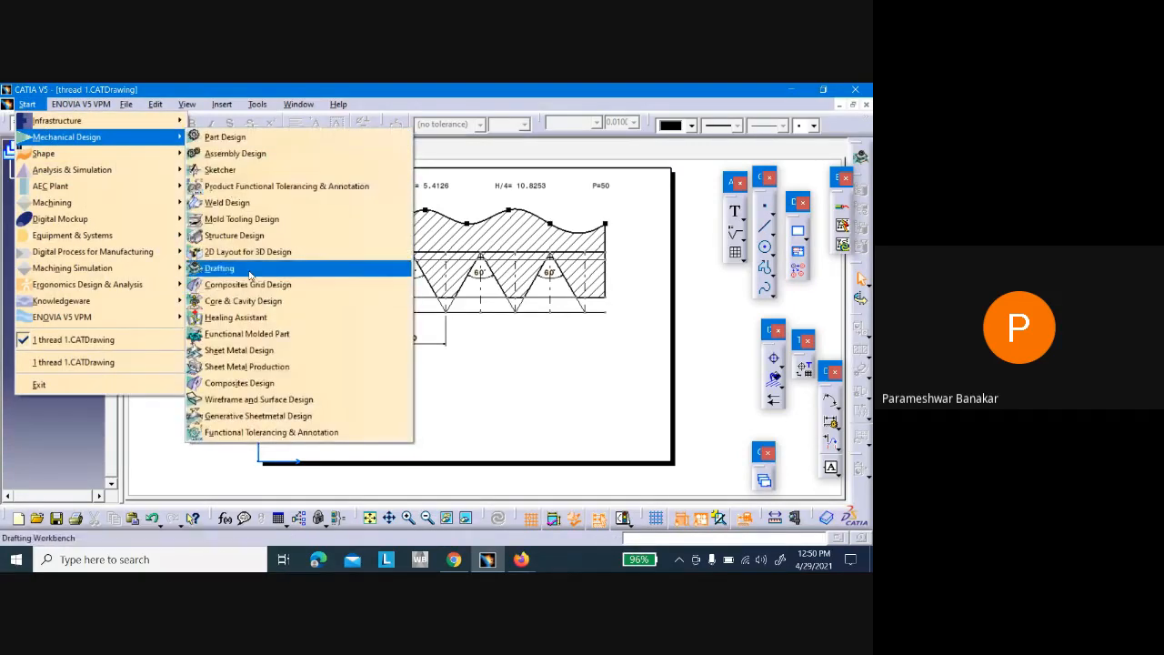
click(219, 268)
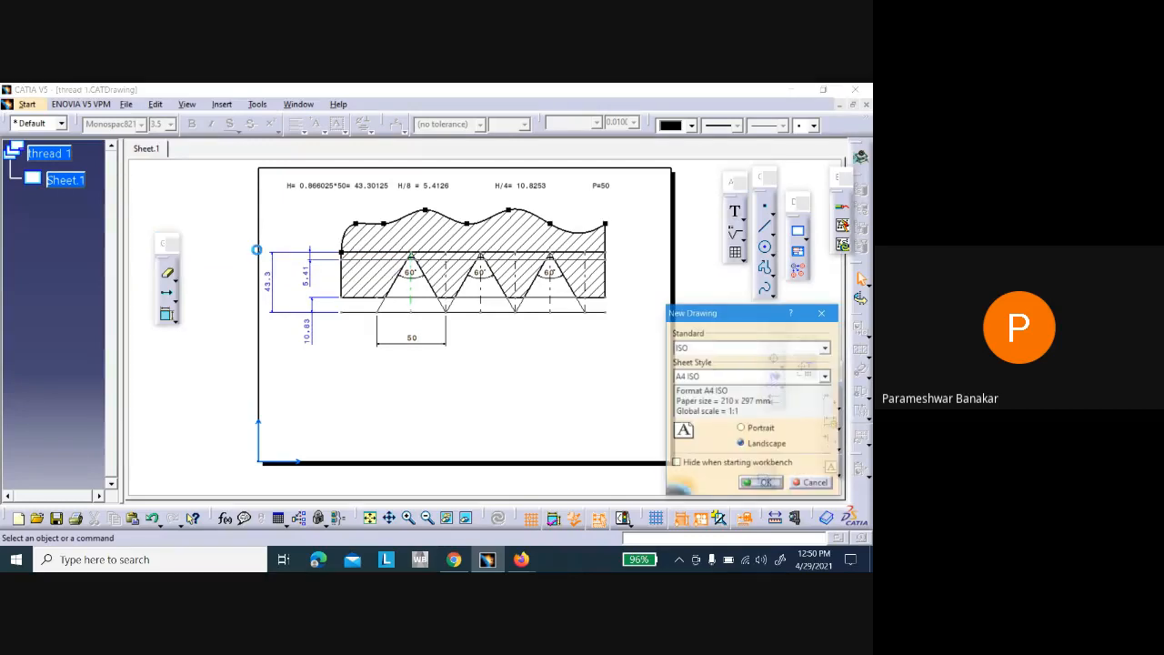
click(760, 482)
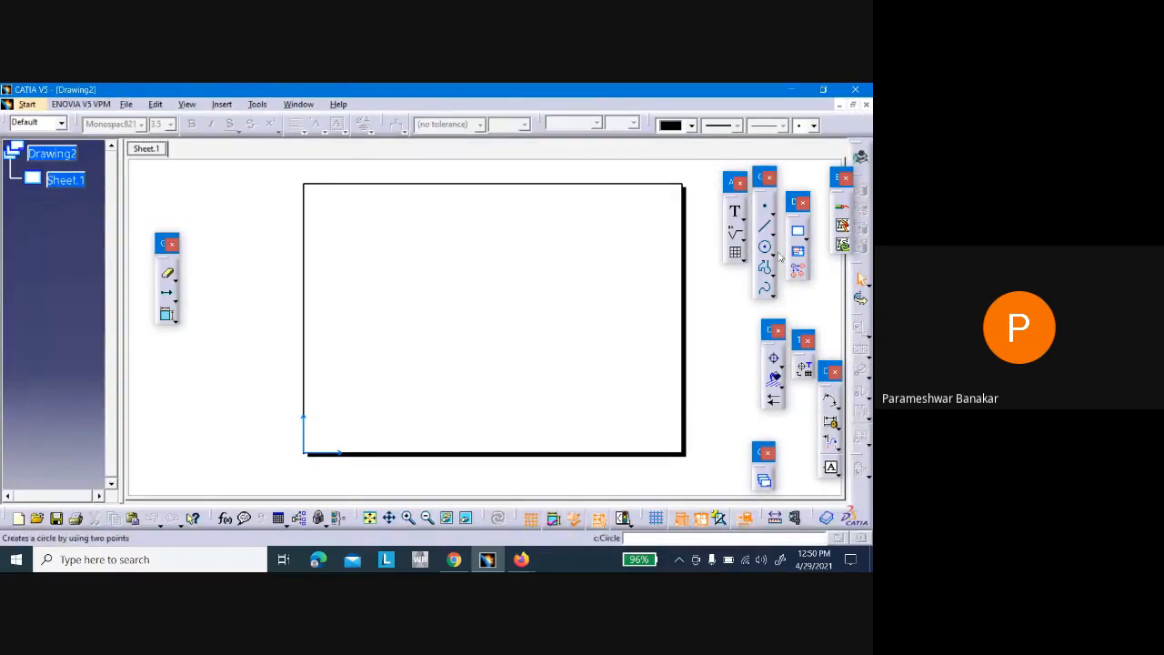
Draw a thin horizontal line about 160 mm long across the upper part of the sheet
click(765, 227)
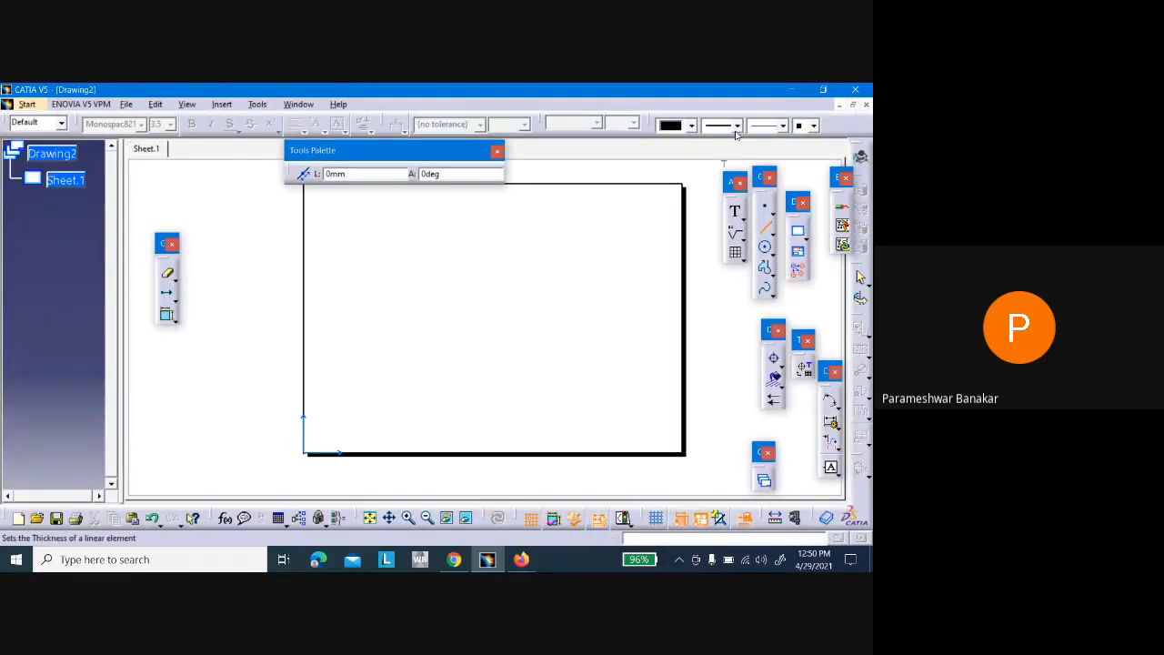
click(737, 126)
click(737, 145)
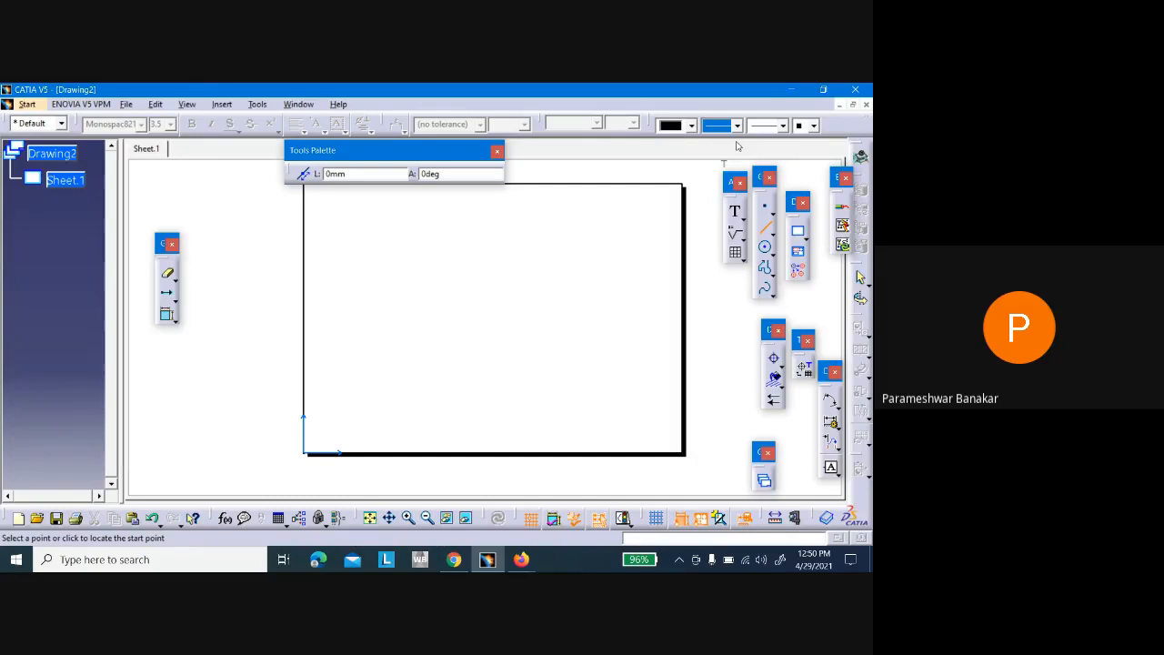
click(380, 260)
click(586, 262)
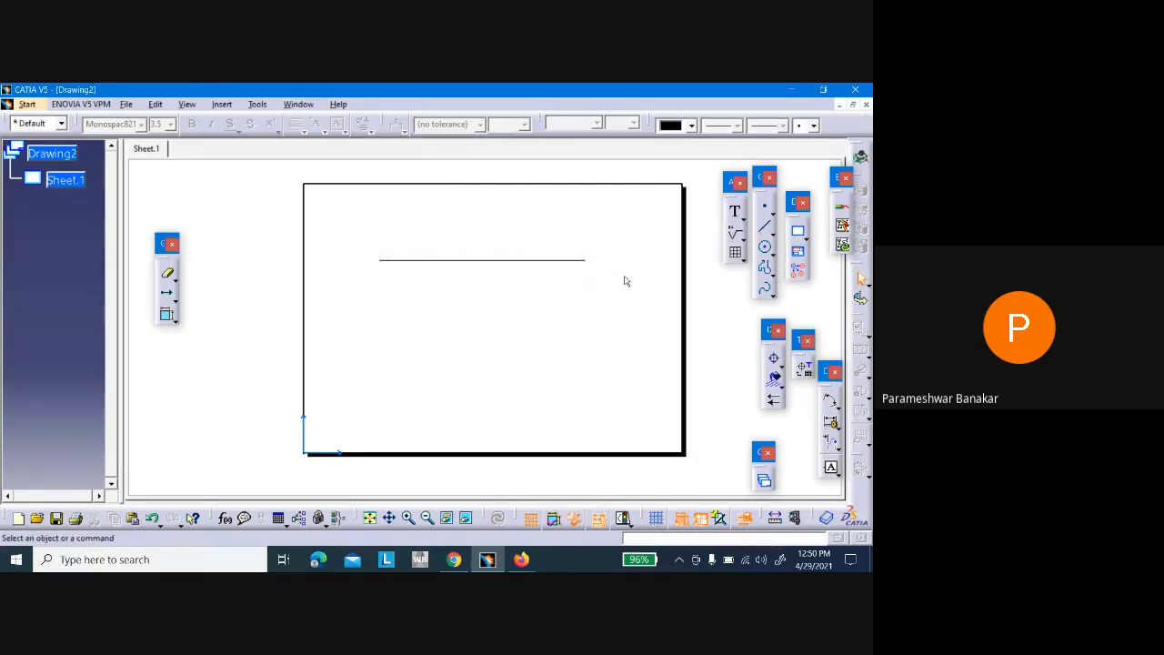
Draw a second horizontal line, 0.13 mm thick and about 160 mm long, about 10 mm below the first
click(765, 227)
click(736, 125)
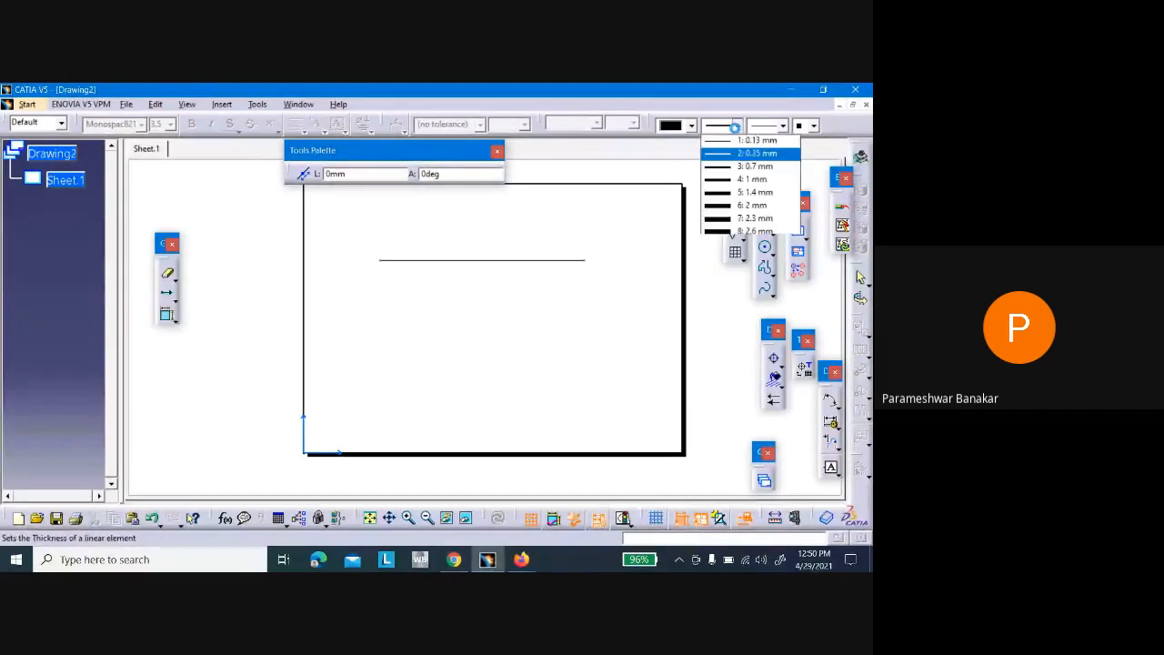
click(734, 140)
click(380, 272)
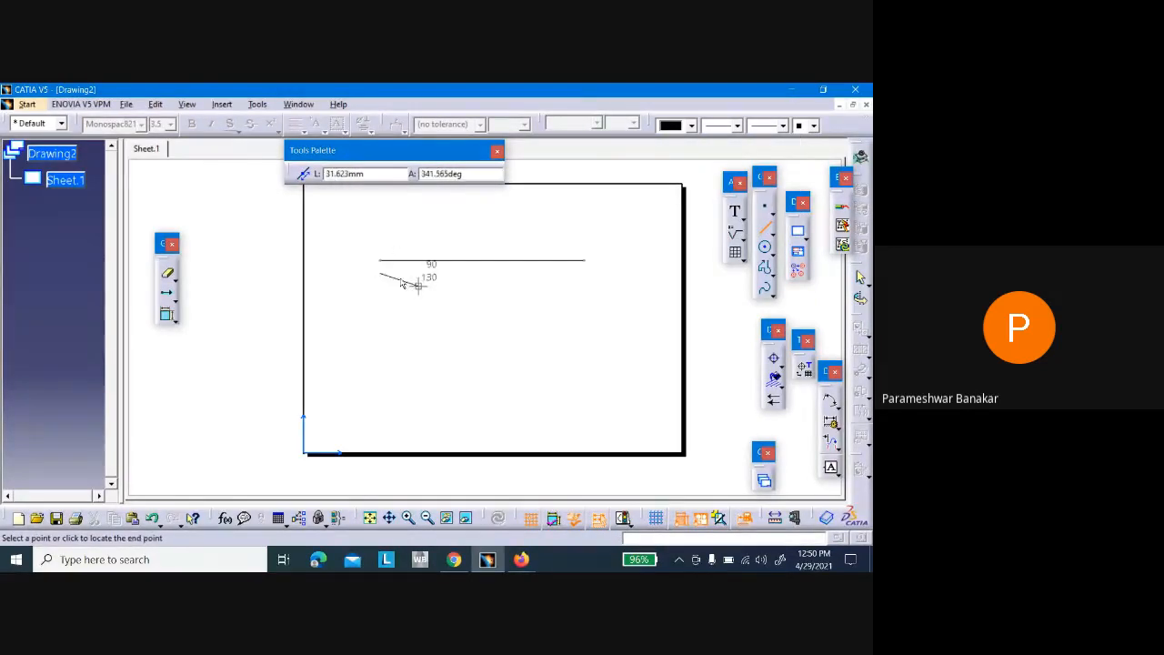
click(584, 272)
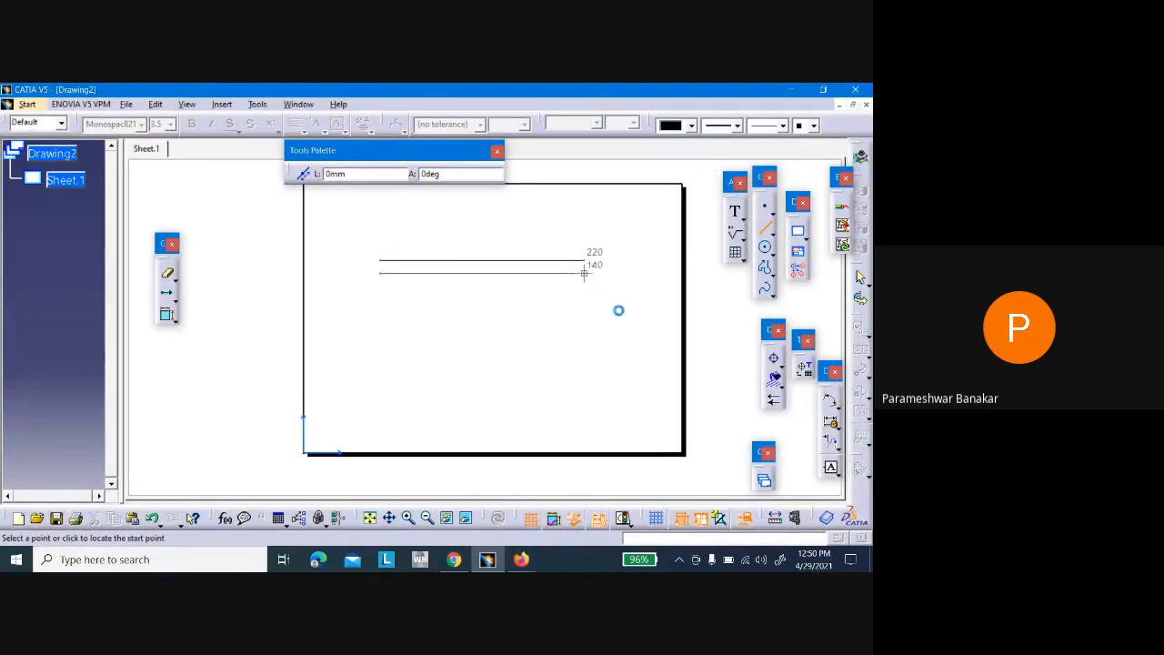
click(624, 310)
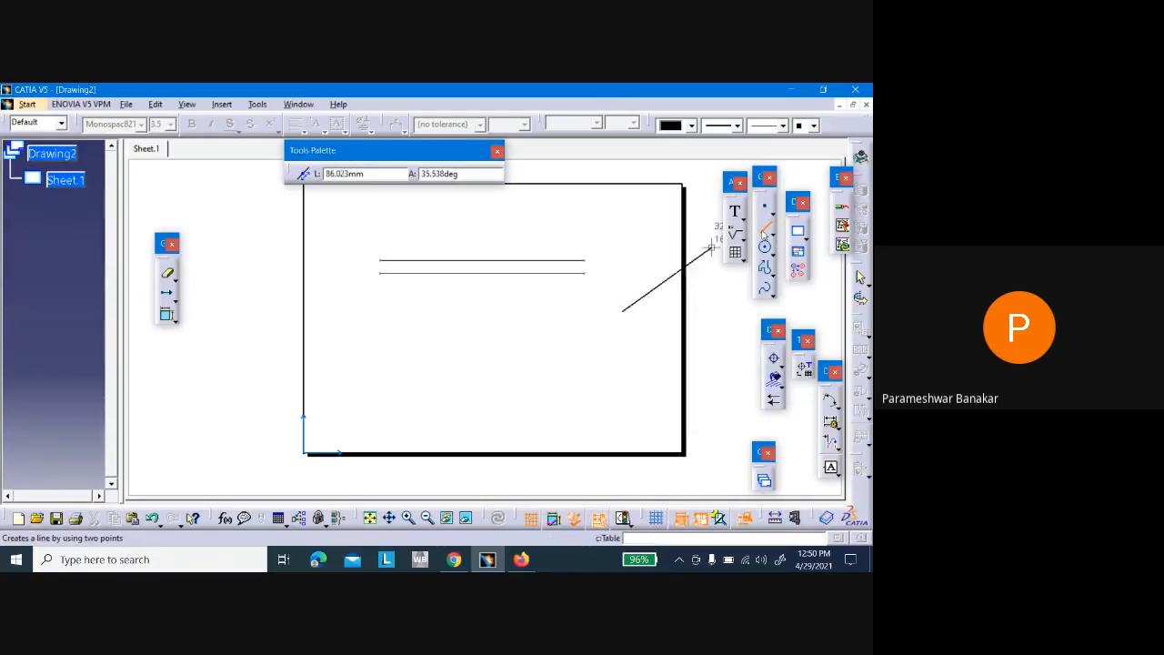
key(Escape)
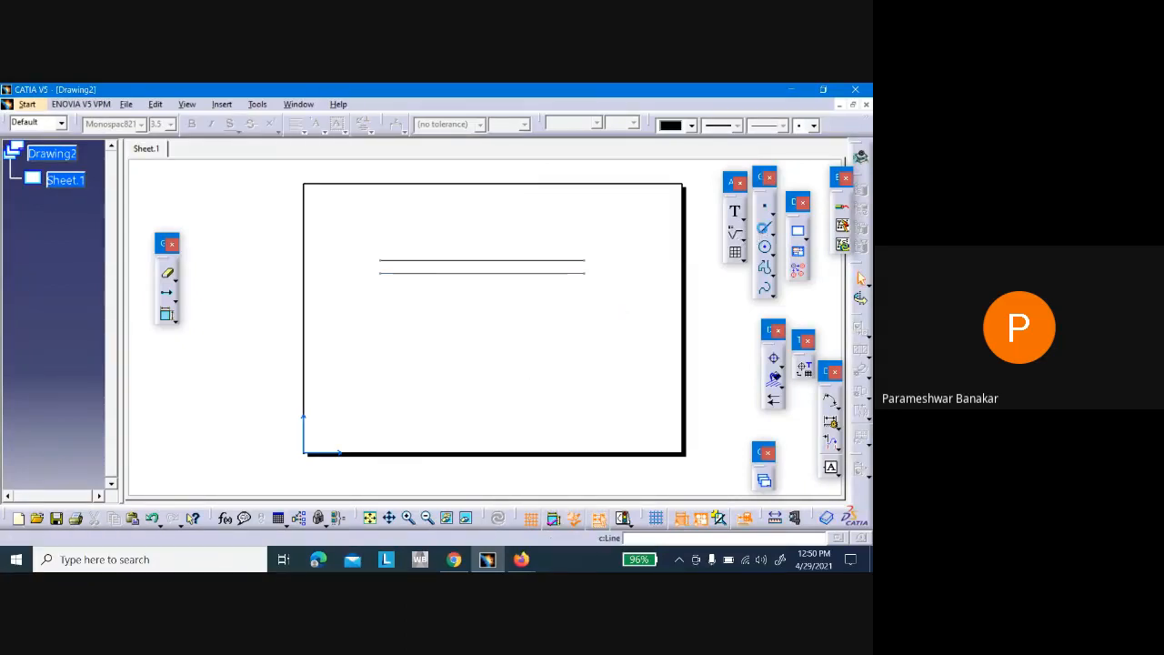
Draw a third horizontal line, 0.13 mm thick and about 160 mm long, about 40 mm below the second
click(763, 231)
click(735, 126)
click(731, 141)
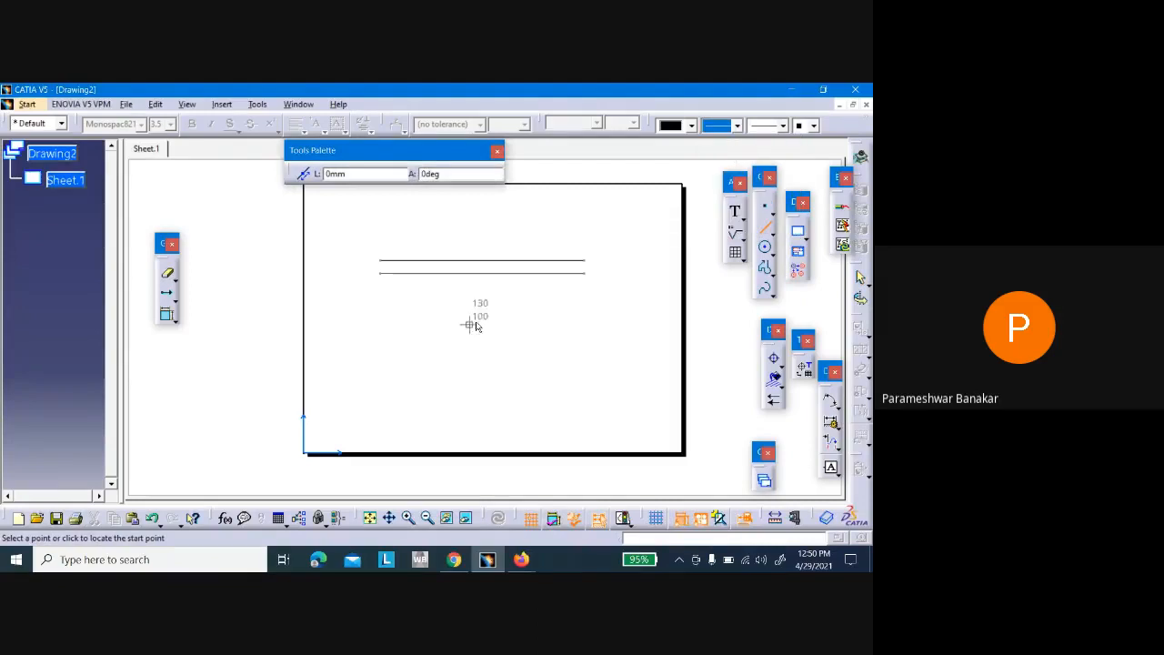
click(380, 326)
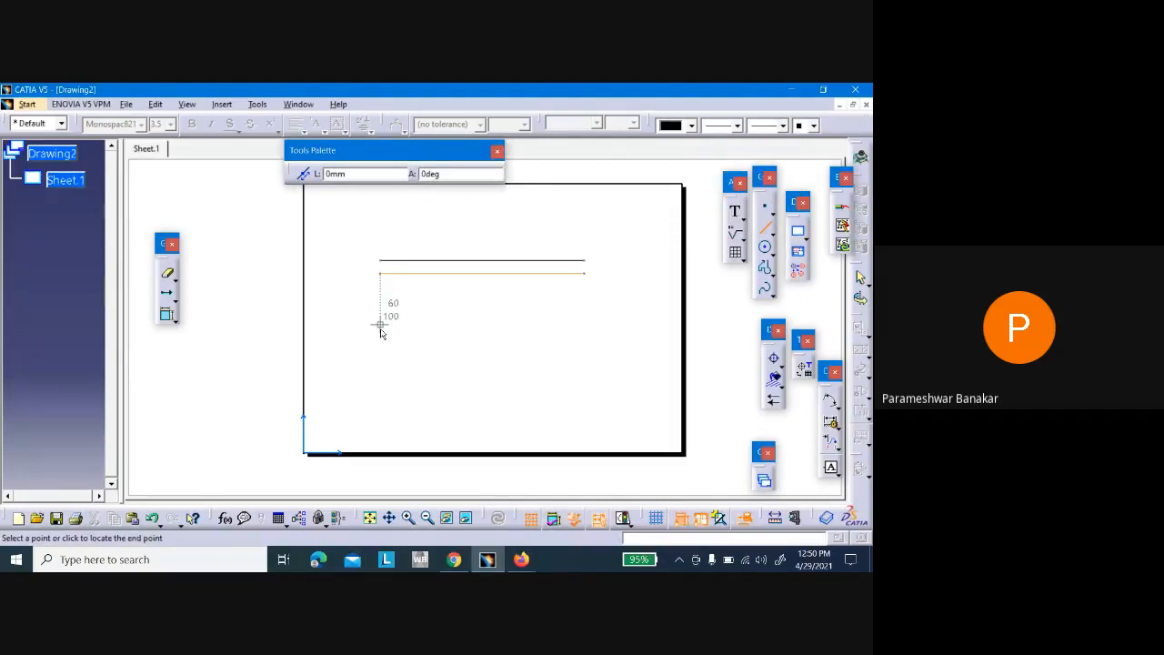
click(585, 325)
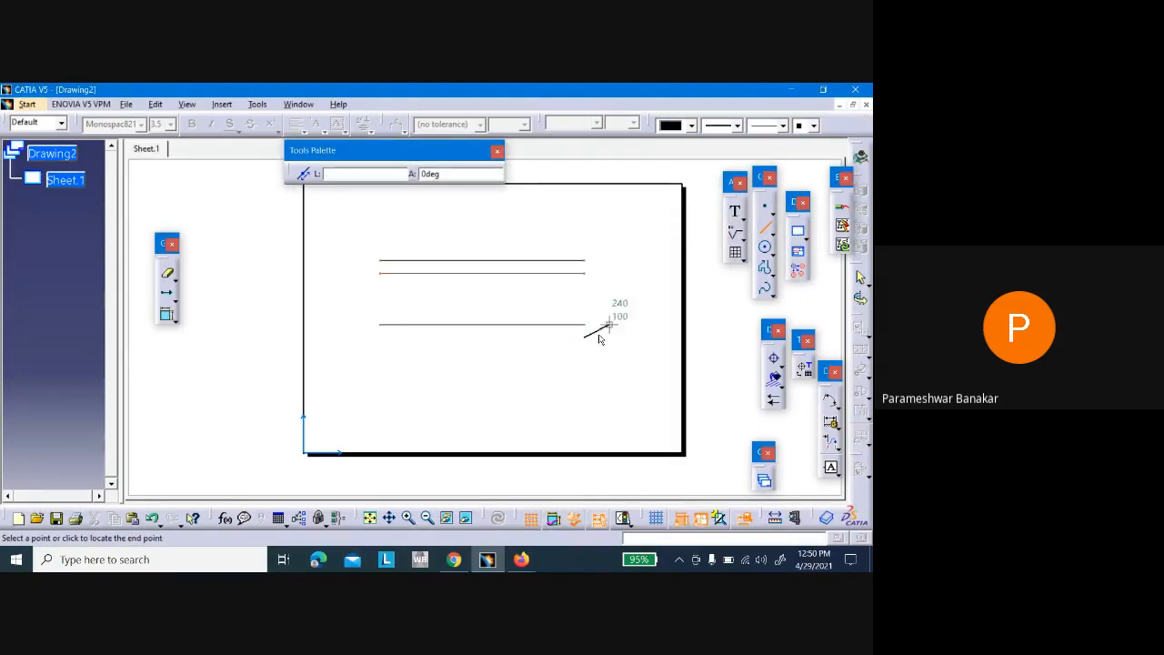
key(Escape)
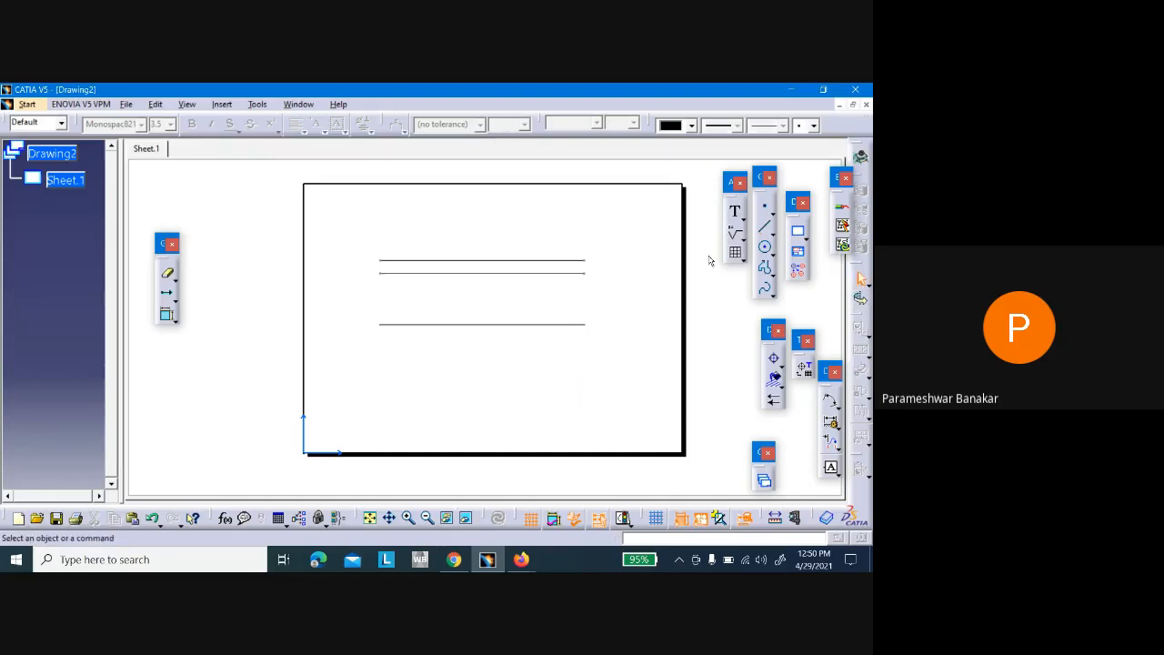
Draw a fourth thin horizontal line about 160 mm long, about 20 mm below the third and aligned with it
click(766, 227)
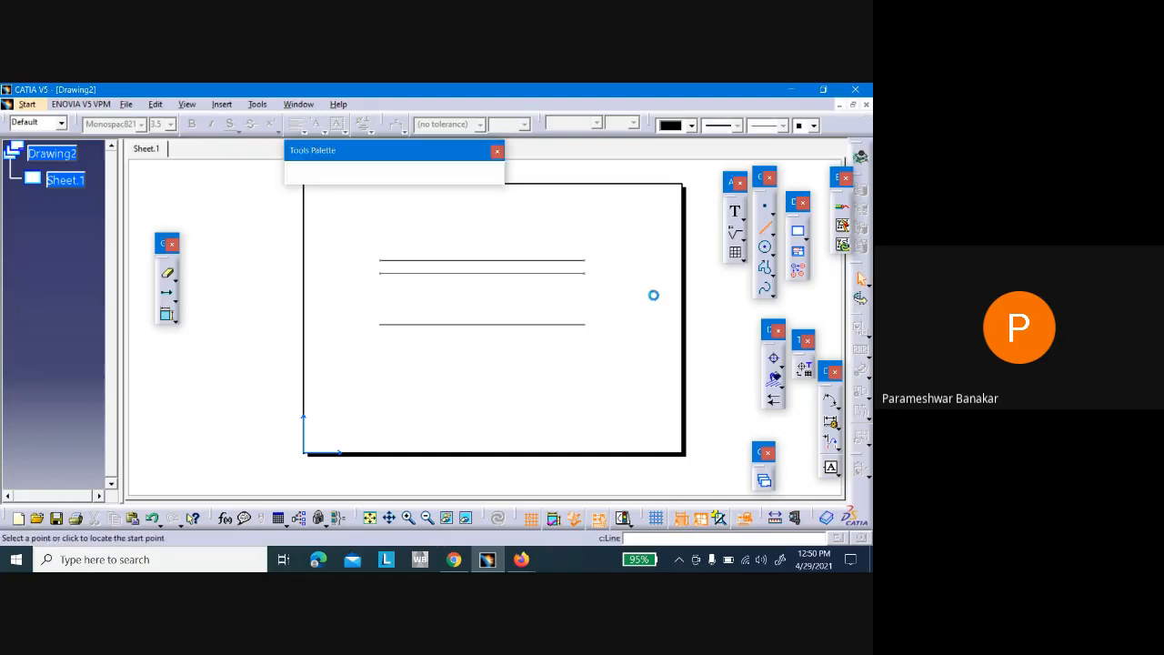
click(380, 349)
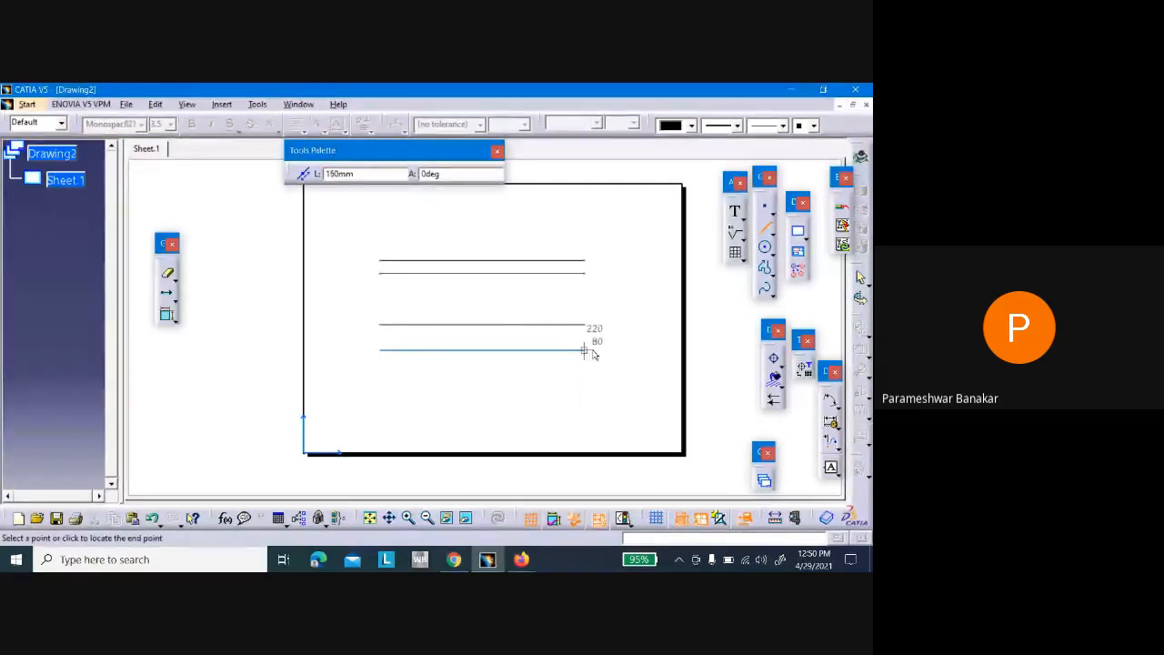
click(714, 130)
click(719, 157)
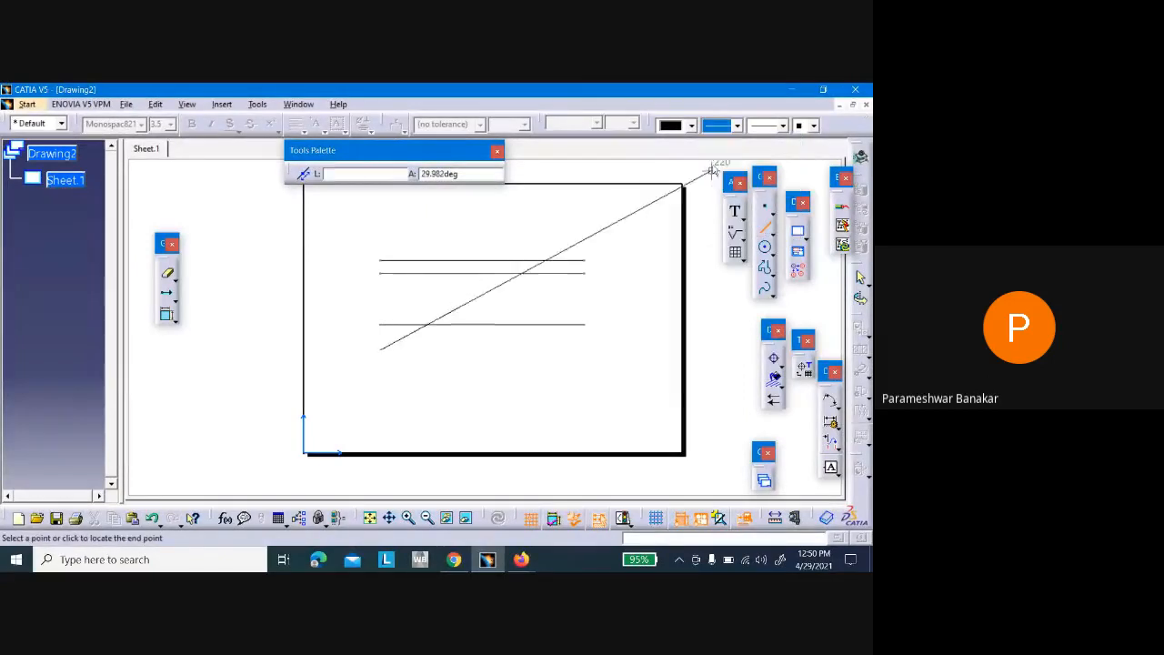
click(593, 350)
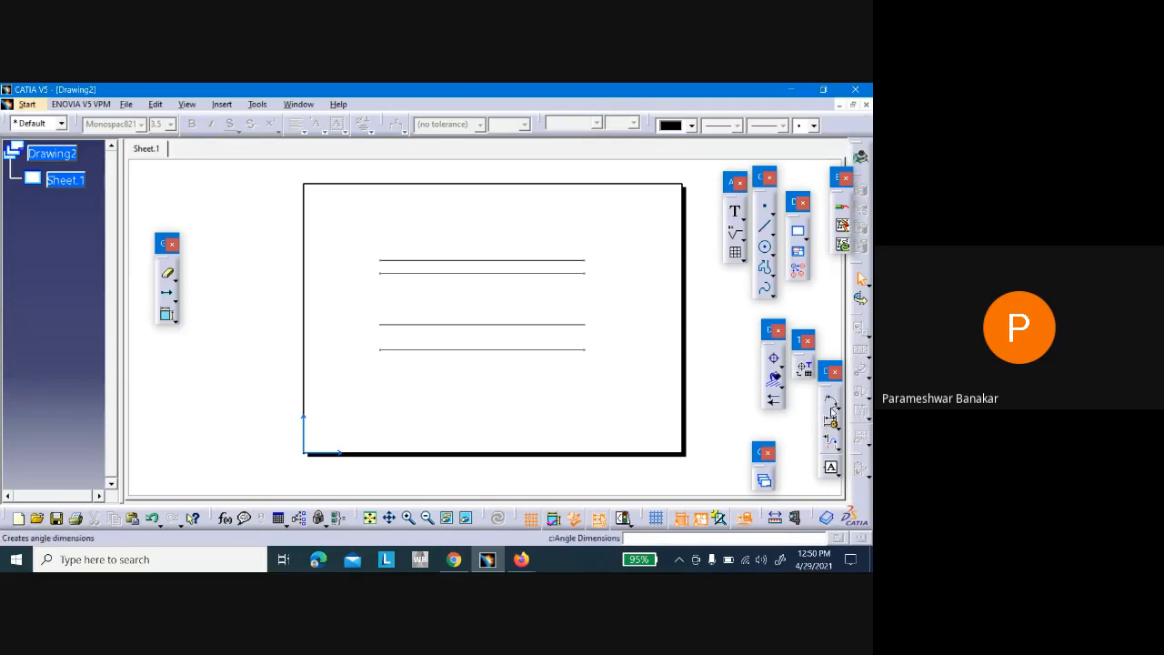
Dimension the vertical distance between the two upper lines, placing the dimension beside their left ends
click(833, 404)
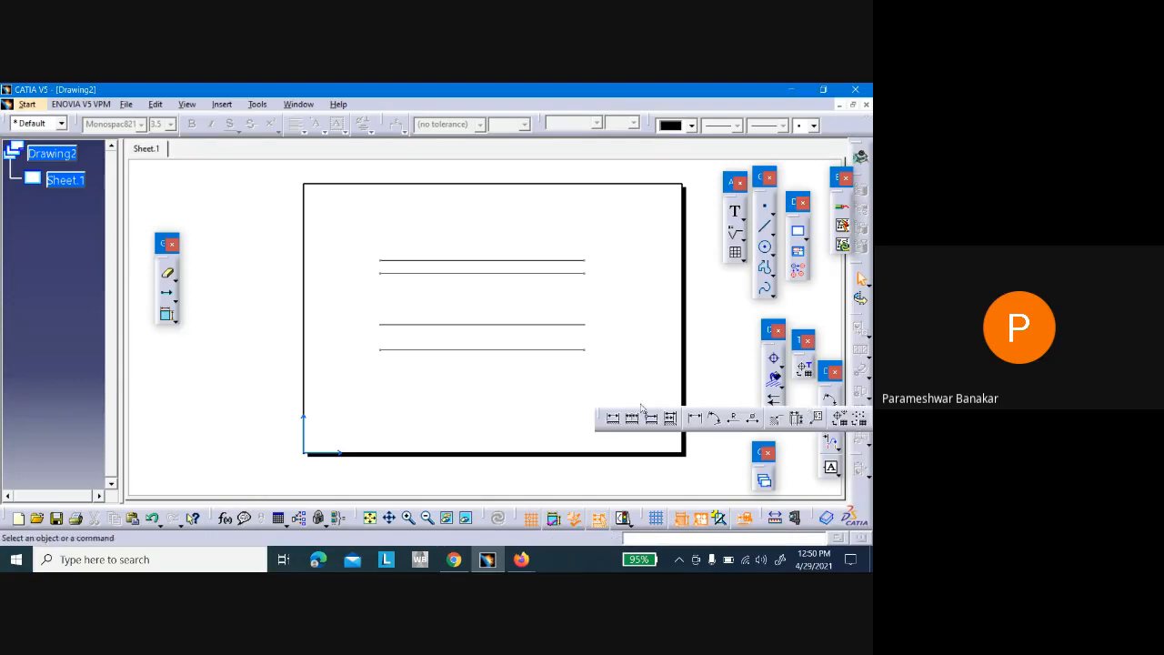
click(612, 420)
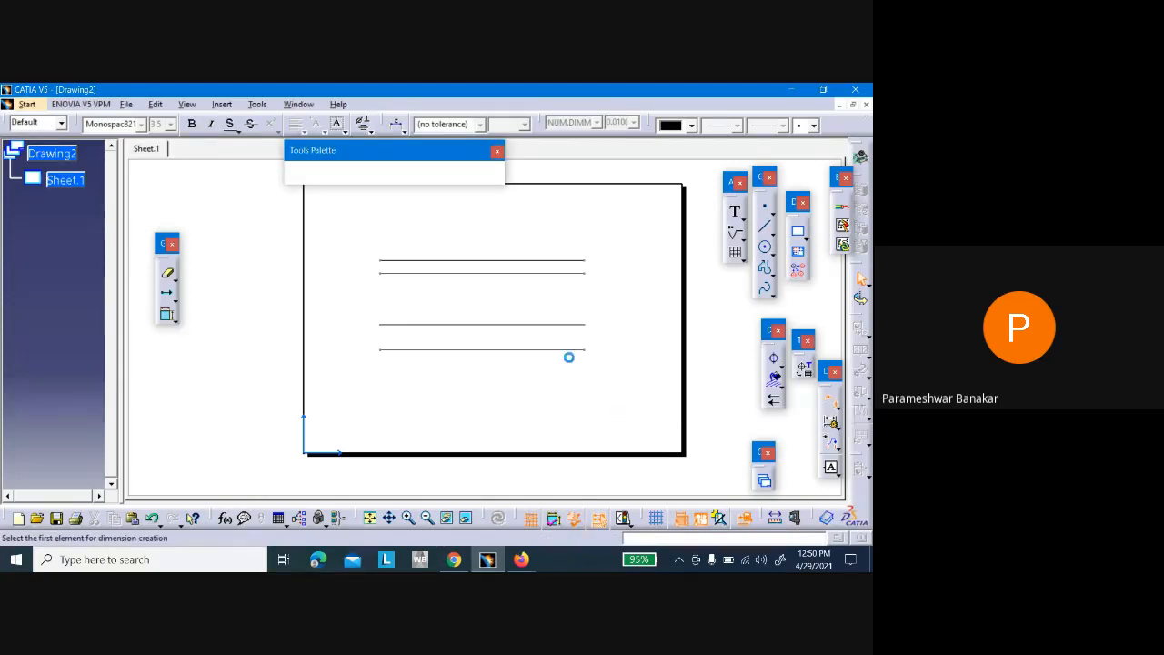
click(394, 273)
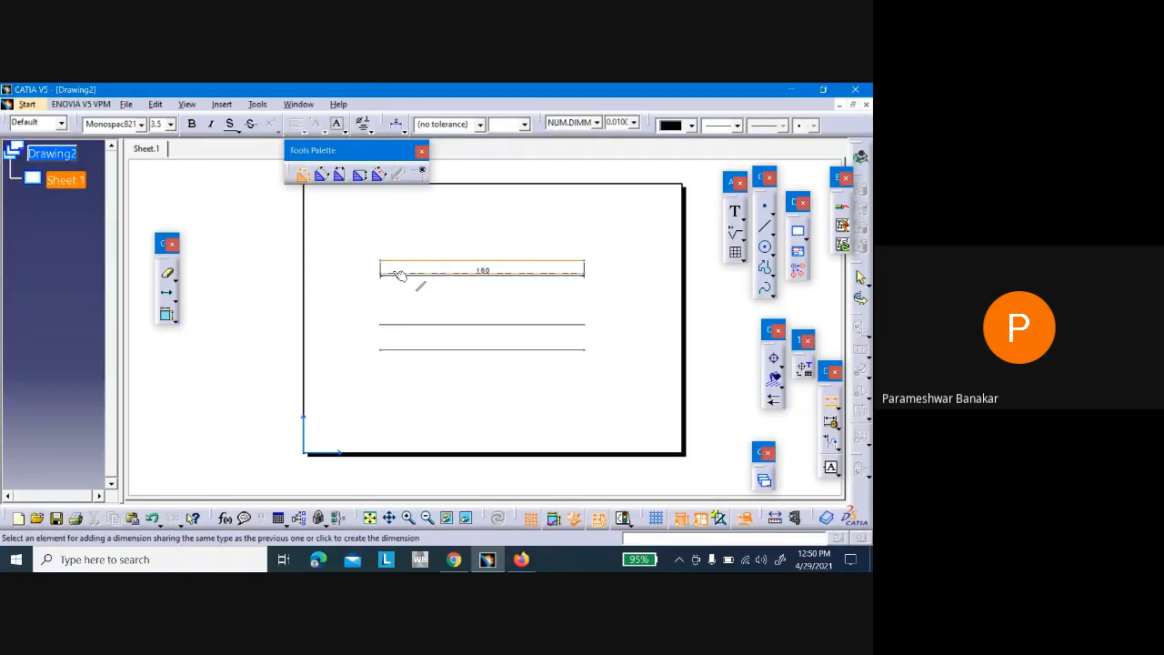
click(386, 273)
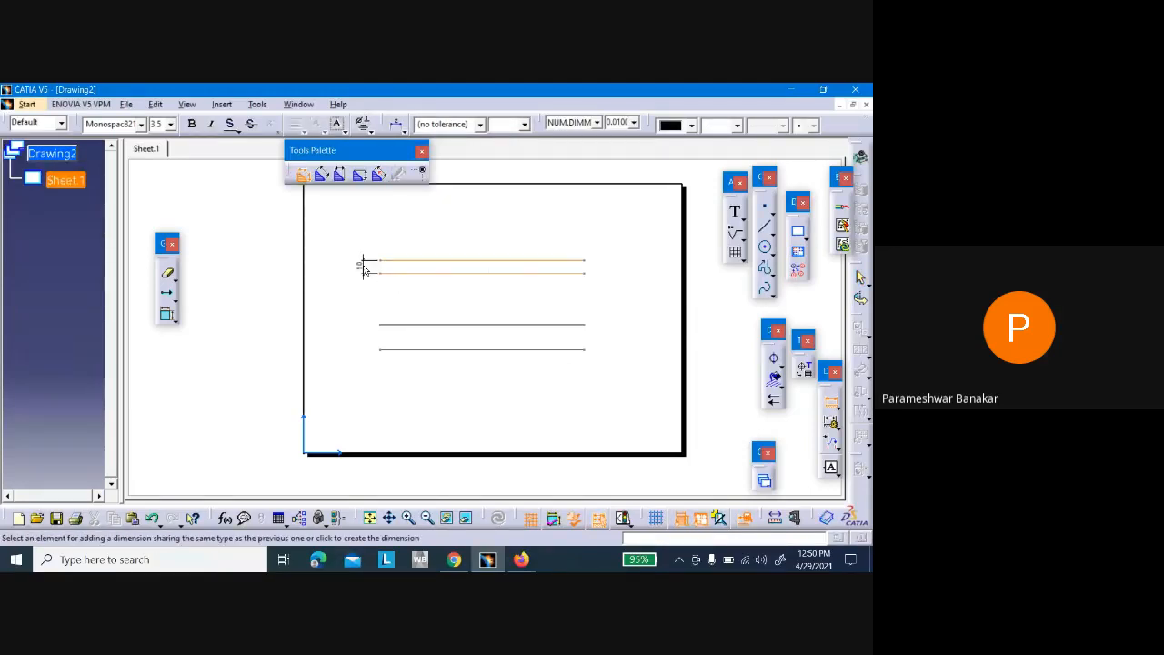
click(362, 267)
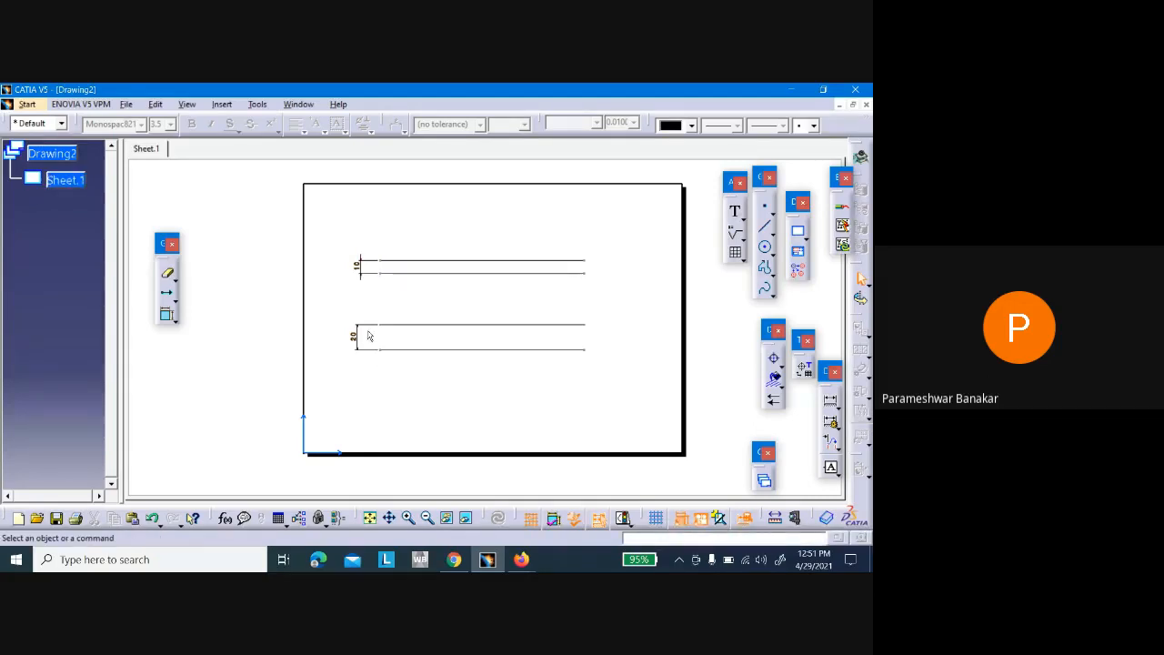
Dimension the overall vertical distance between the topmost and bottommost lines, placing it outside the smaller dimensions
click(830, 405)
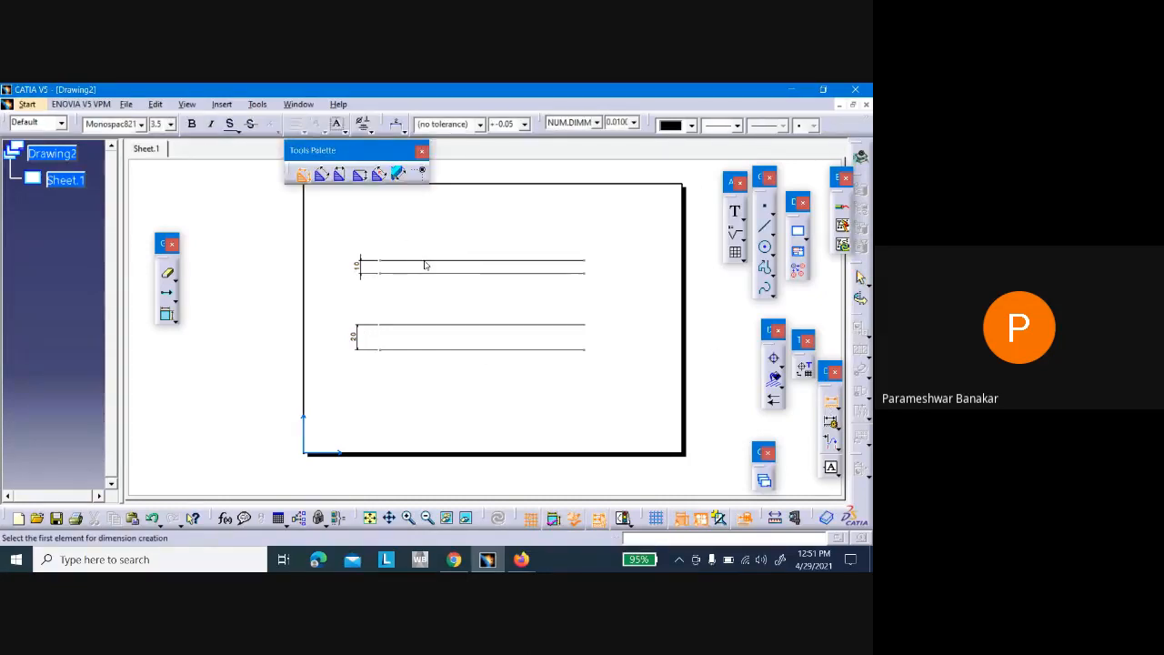
click(425, 263)
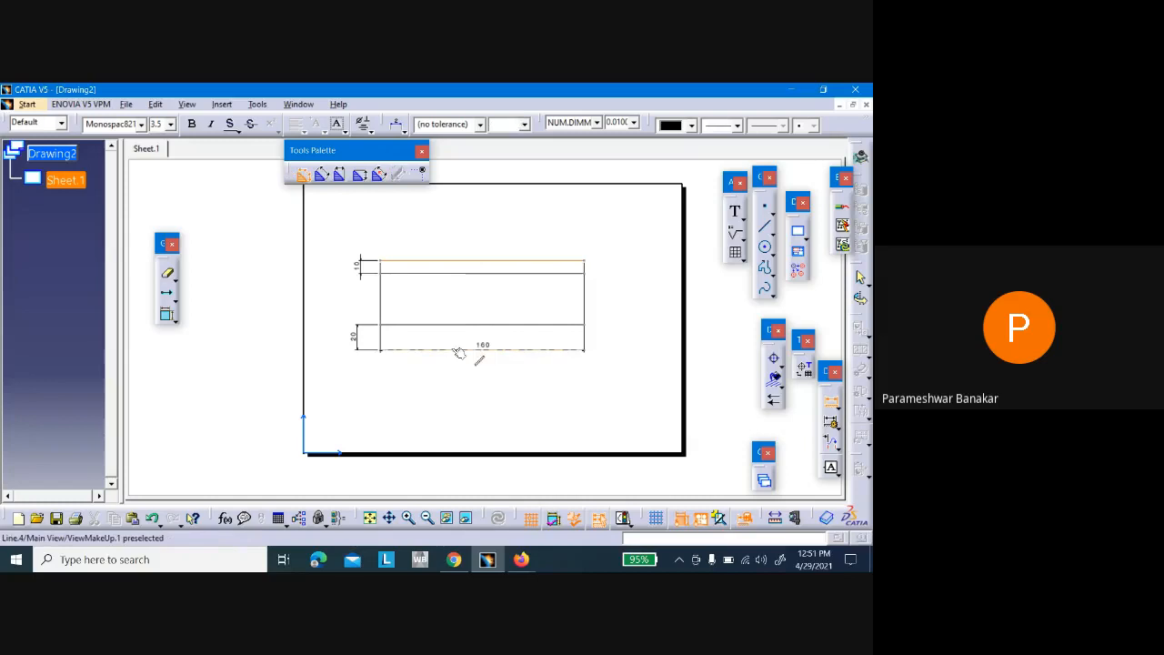
click(460, 350)
click(332, 303)
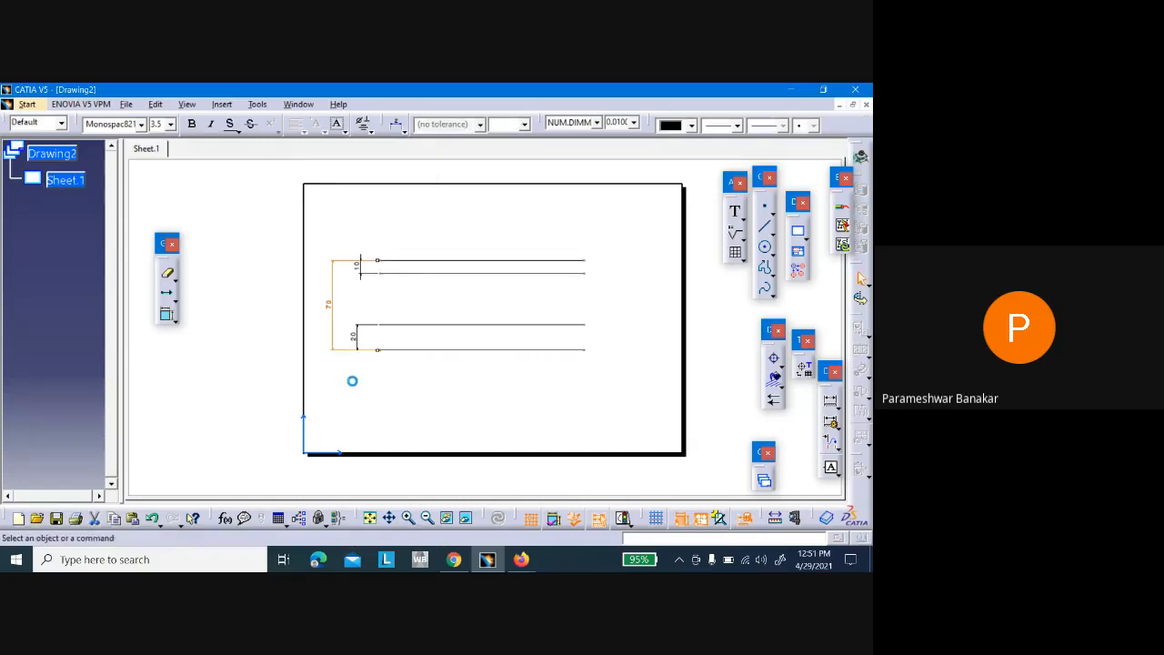
click(353, 384)
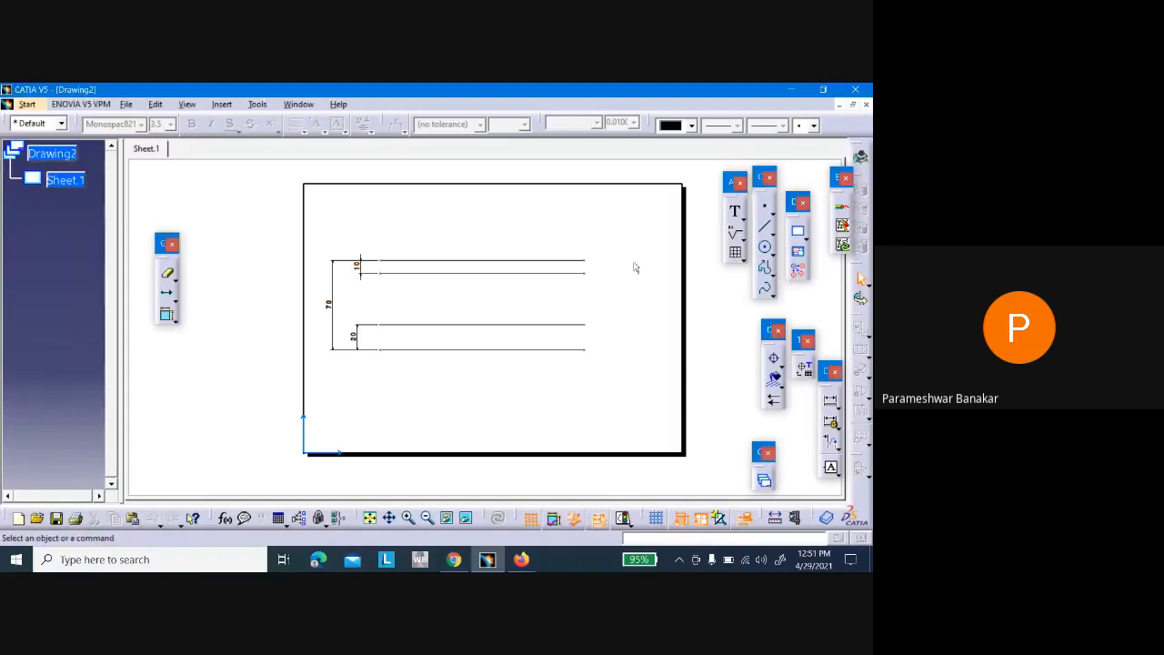
Draw a closed square profile with sides of about 30 mm around the 10 mm dimension
click(764, 268)
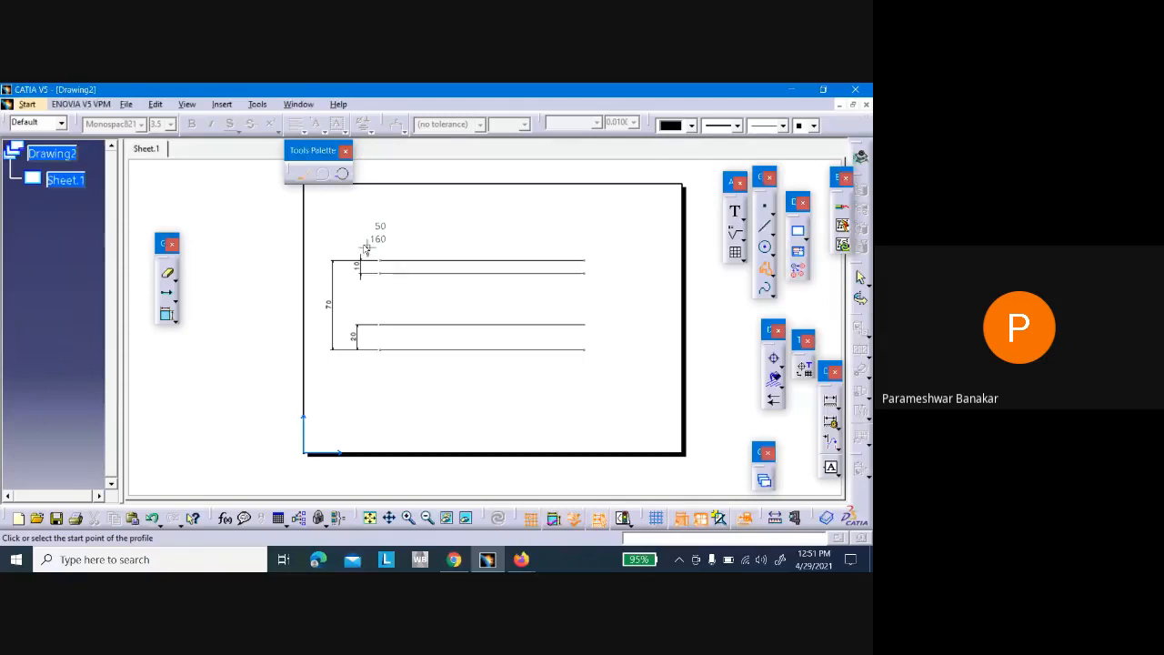
click(368, 247)
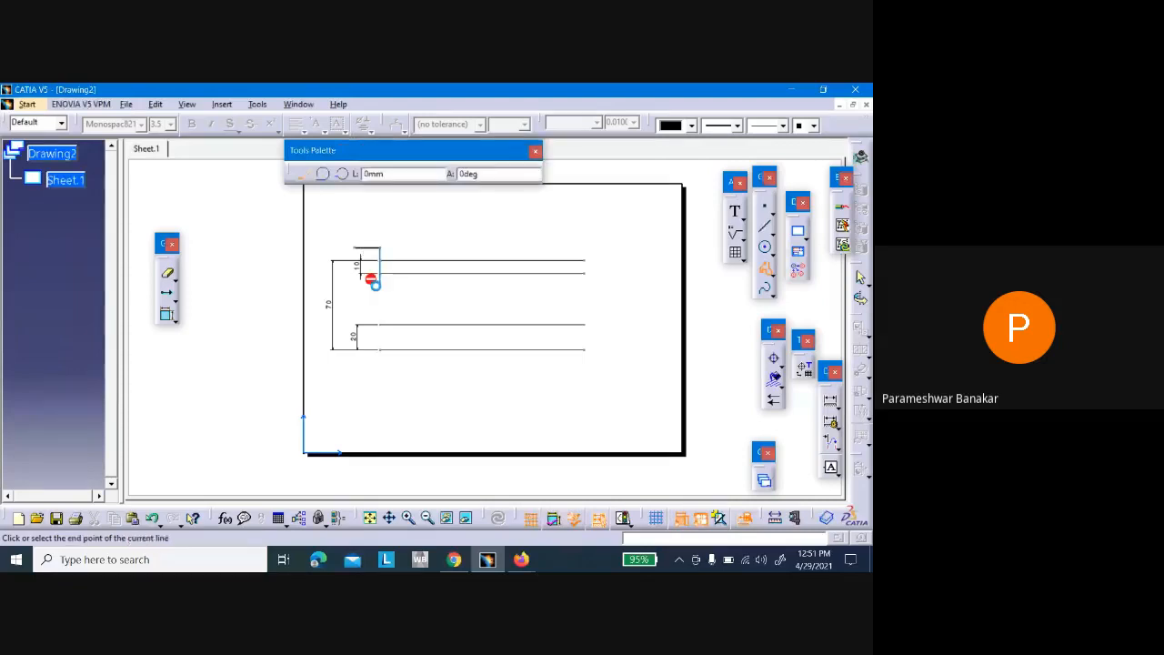
click(376, 285)
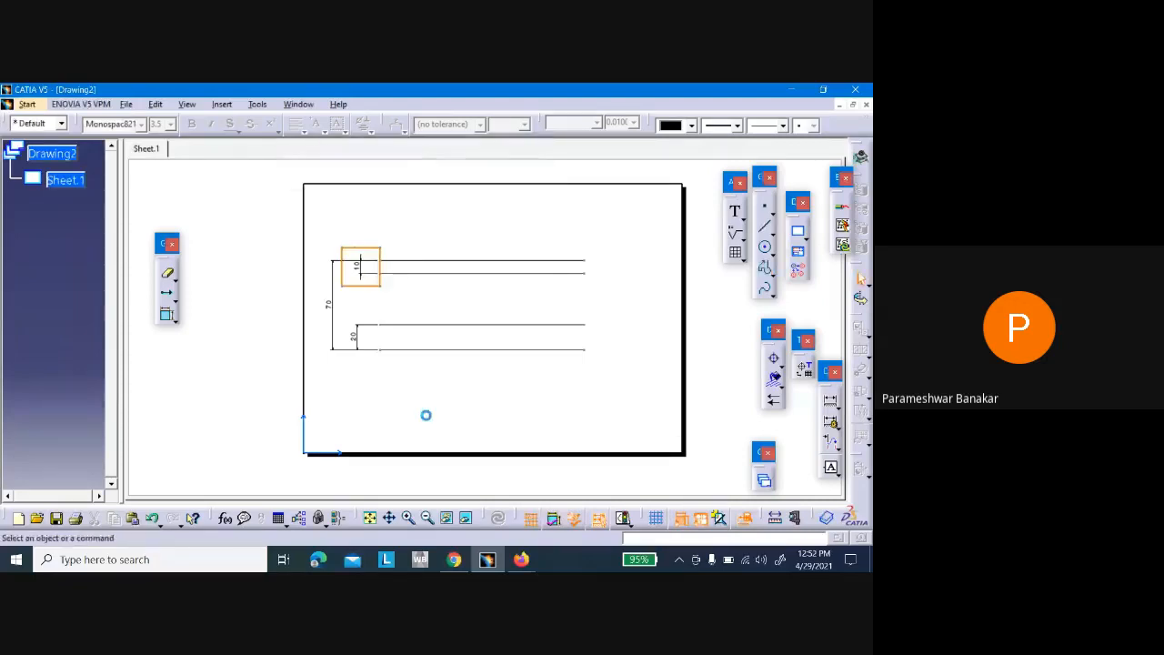
Draw a circle with a radius of about 20 mm around the 20 mm dimension
click(765, 246)
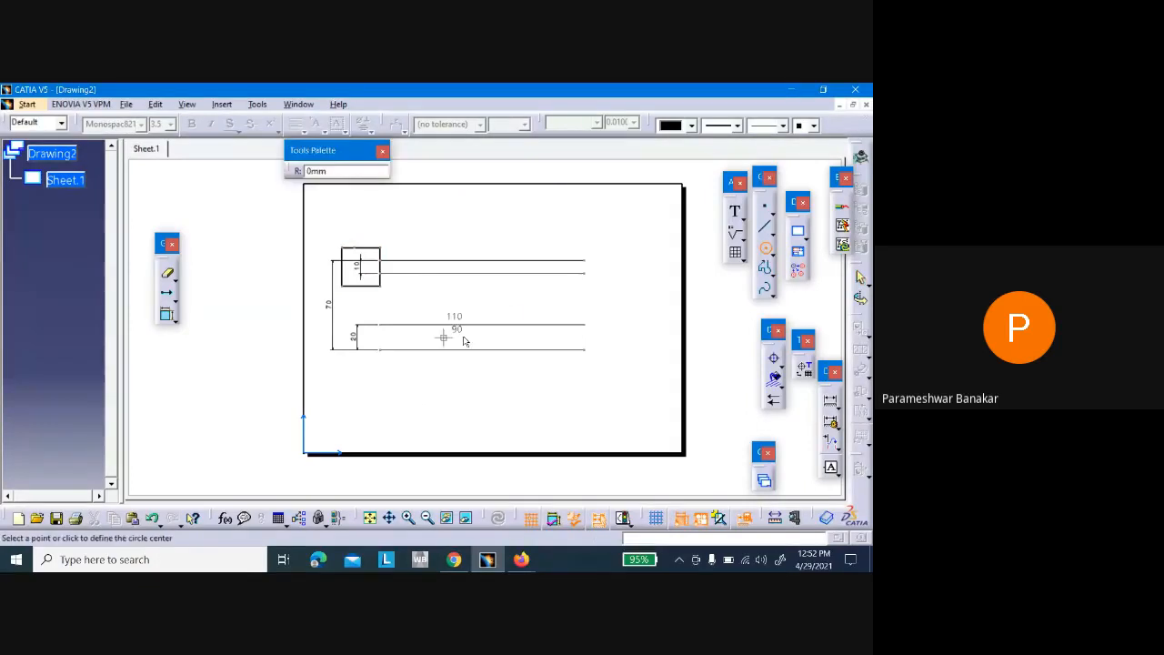
click(341, 337)
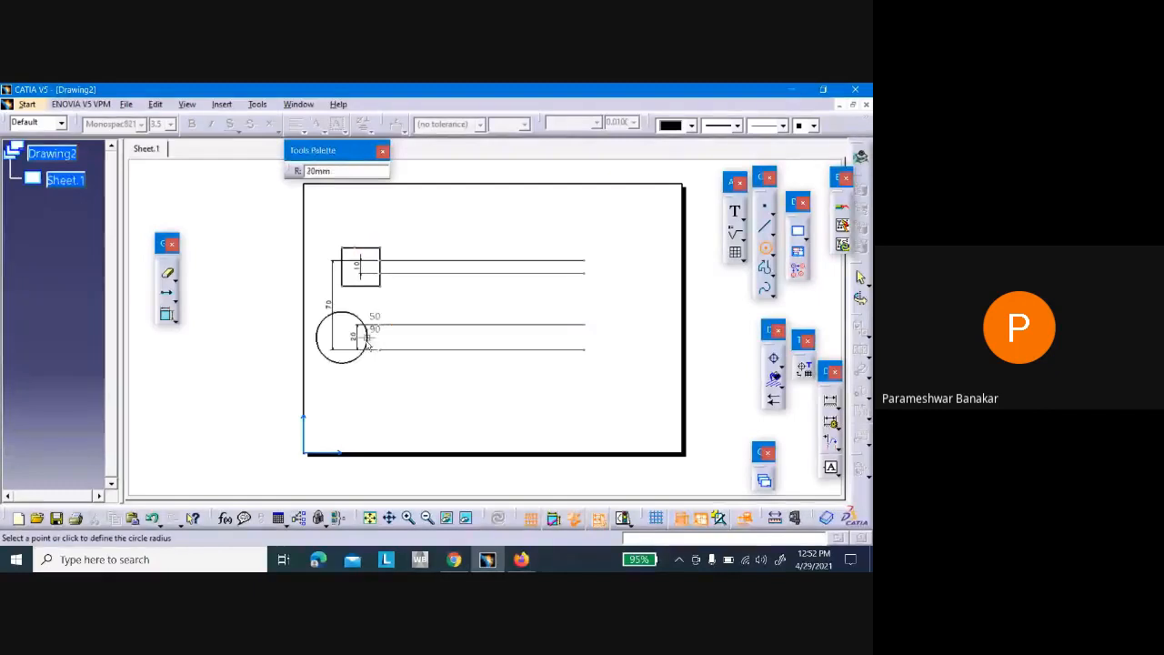
click(367, 337)
click(765, 246)
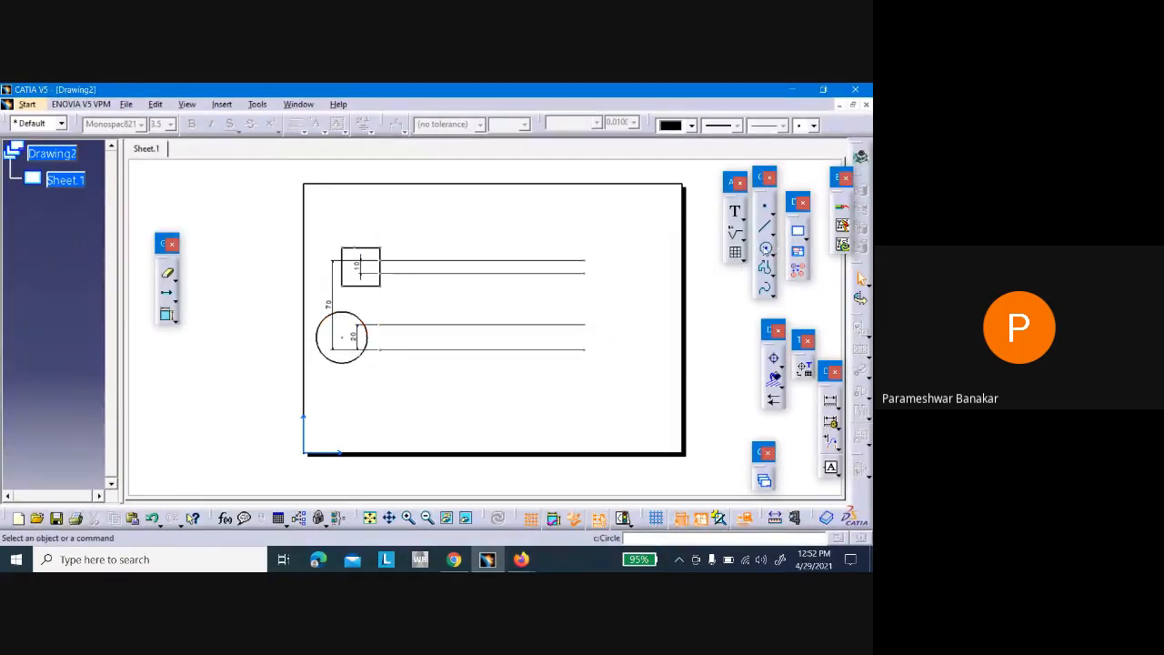
Draw a circle of about 20 mm radius around the 70 mm dimension and a horizontal leader line running right from the dimension
click(316, 298)
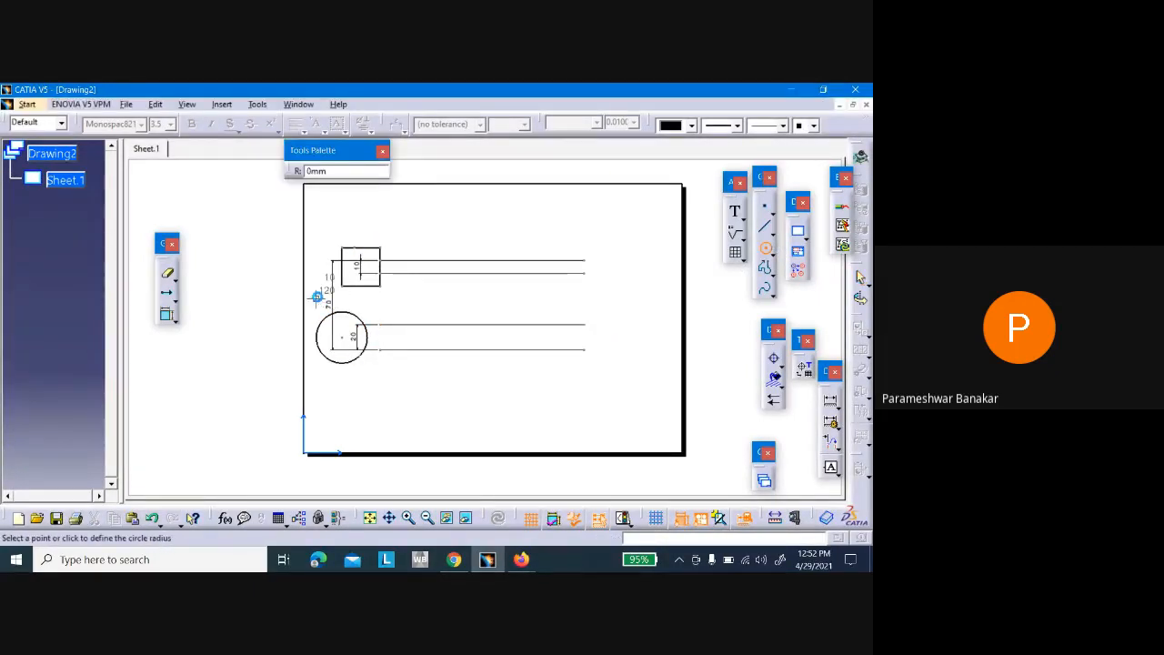
click(337, 311)
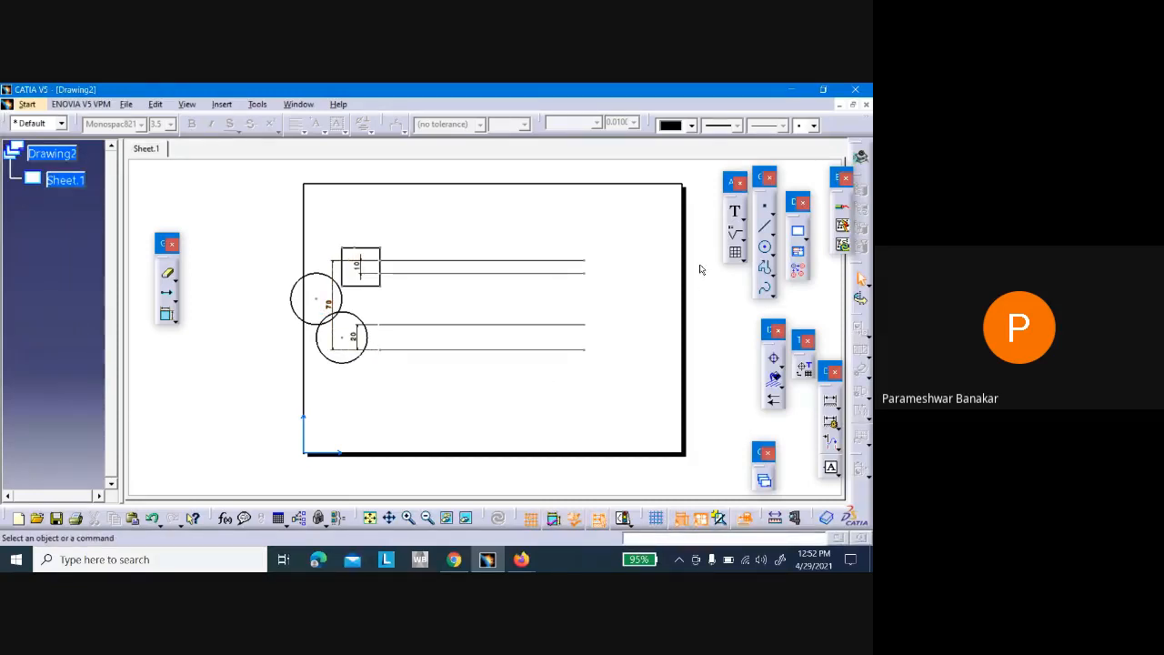
click(772, 398)
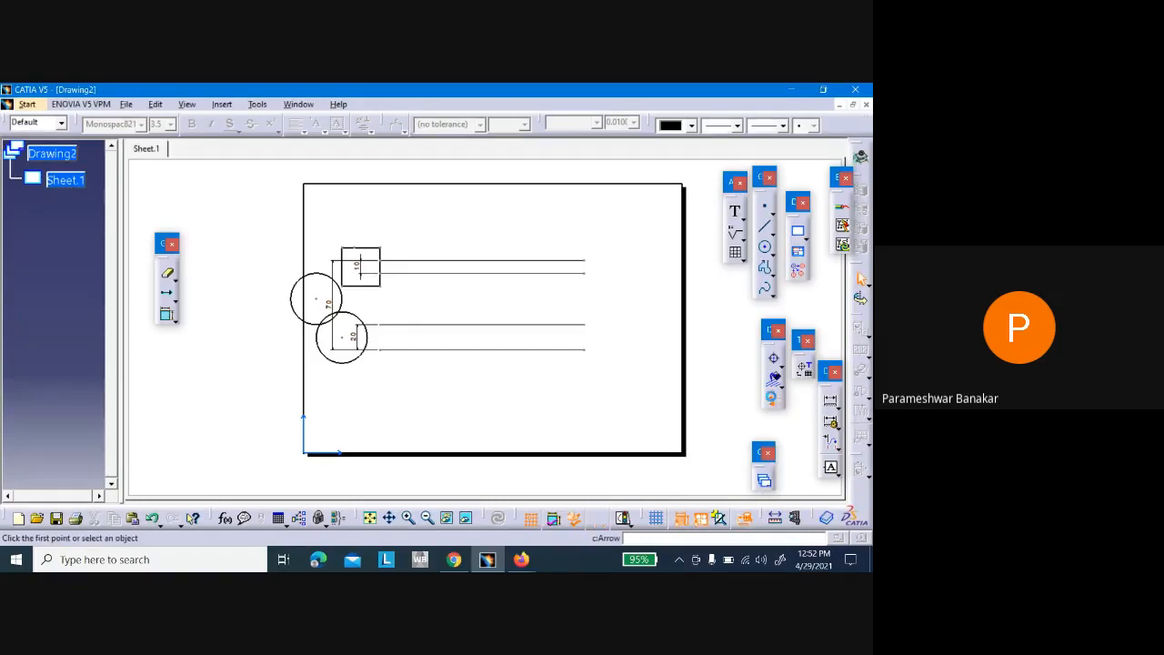
click(335, 304)
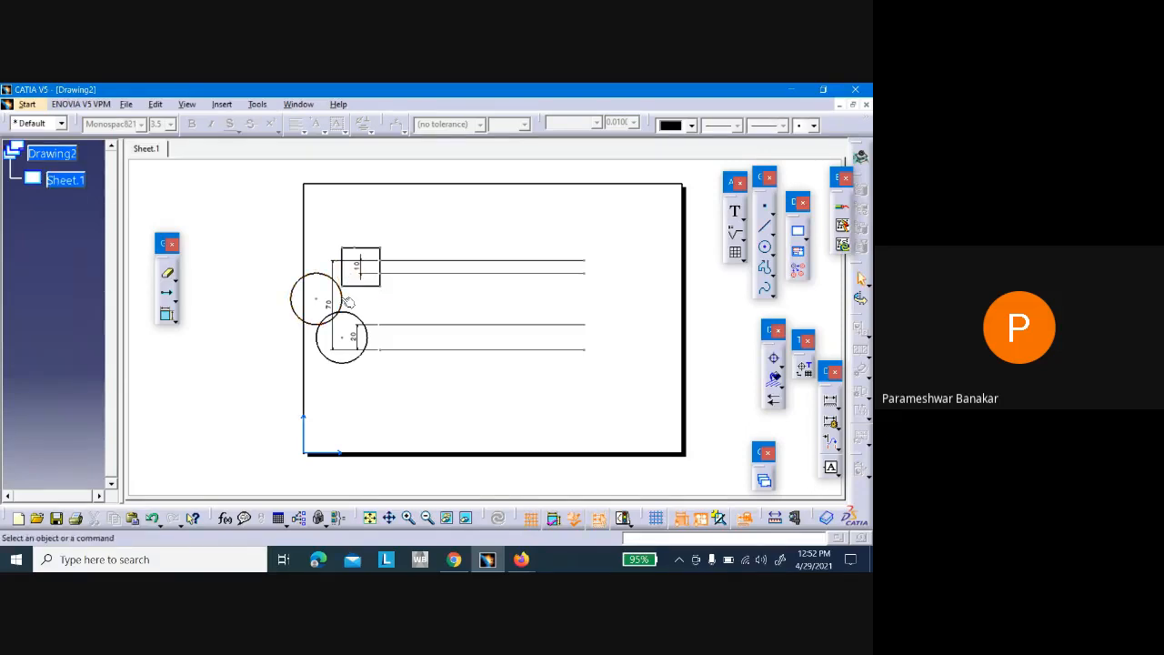
click(765, 246)
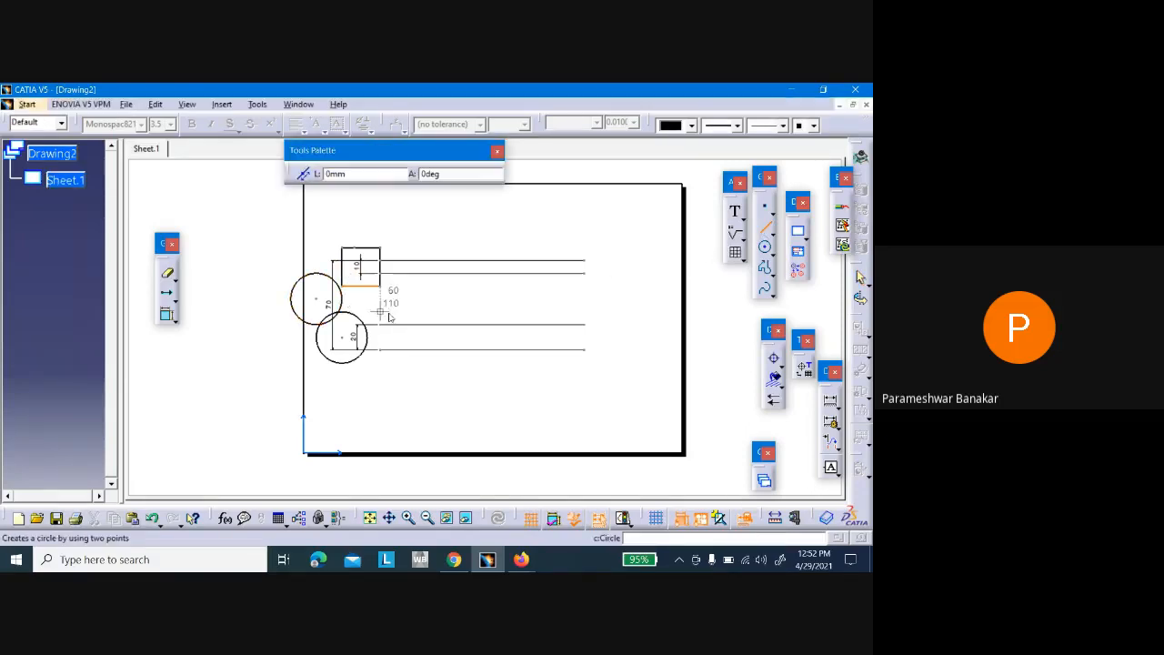
click(333, 299)
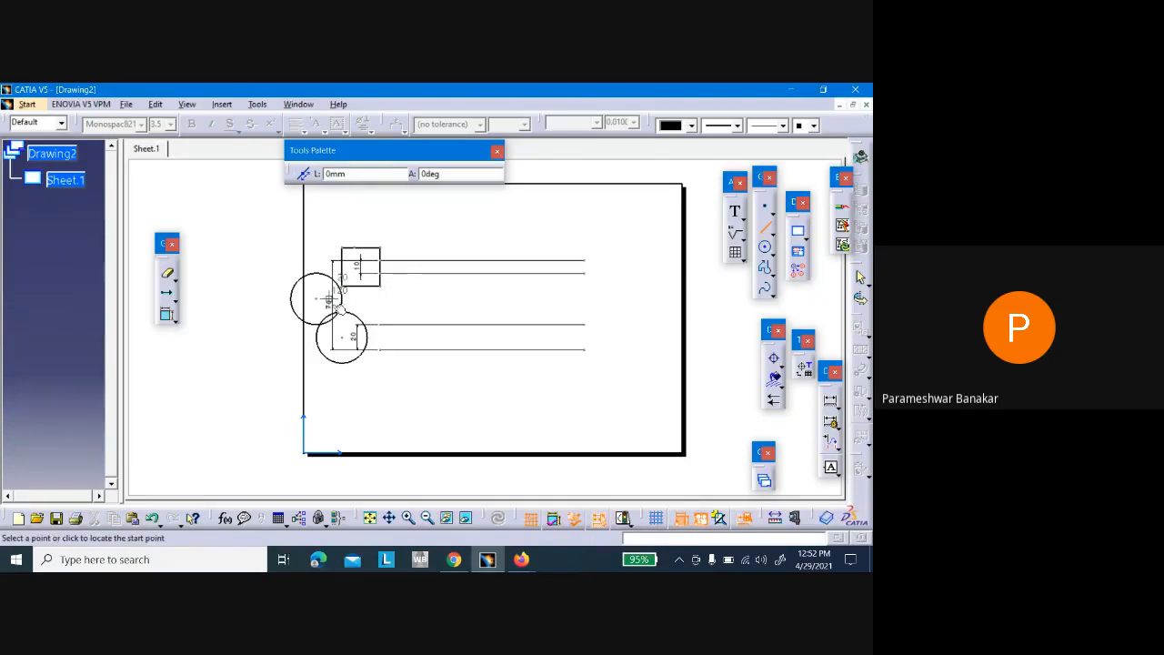
click(408, 299)
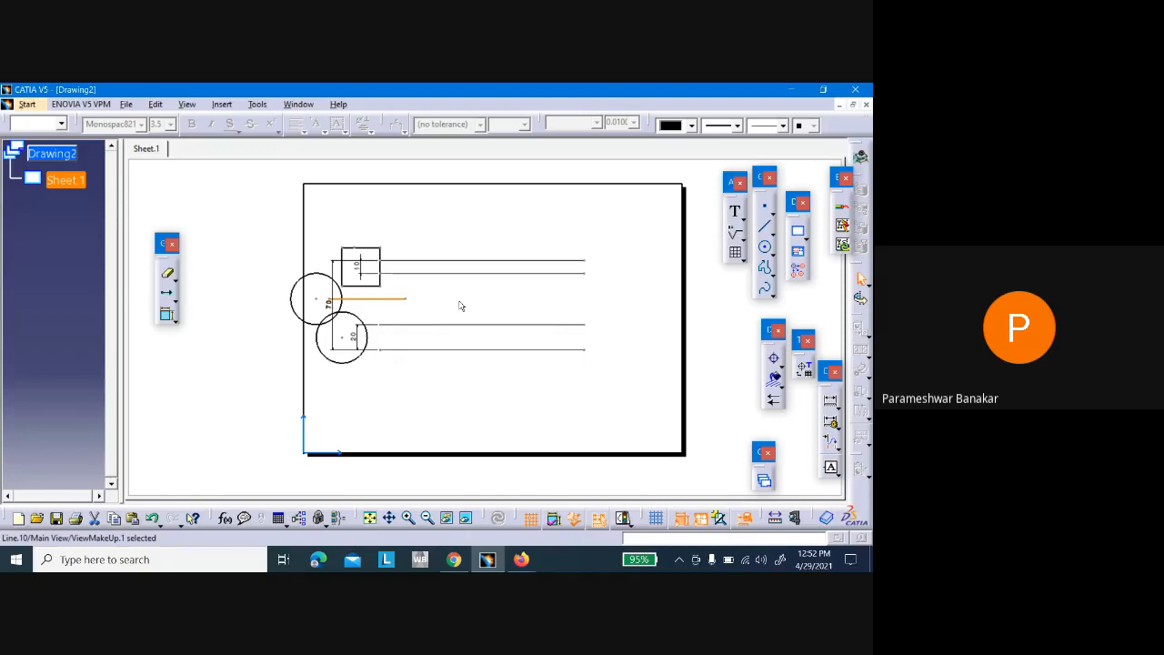
Place the text "H" near the right end of the horizontal leader line
click(735, 212)
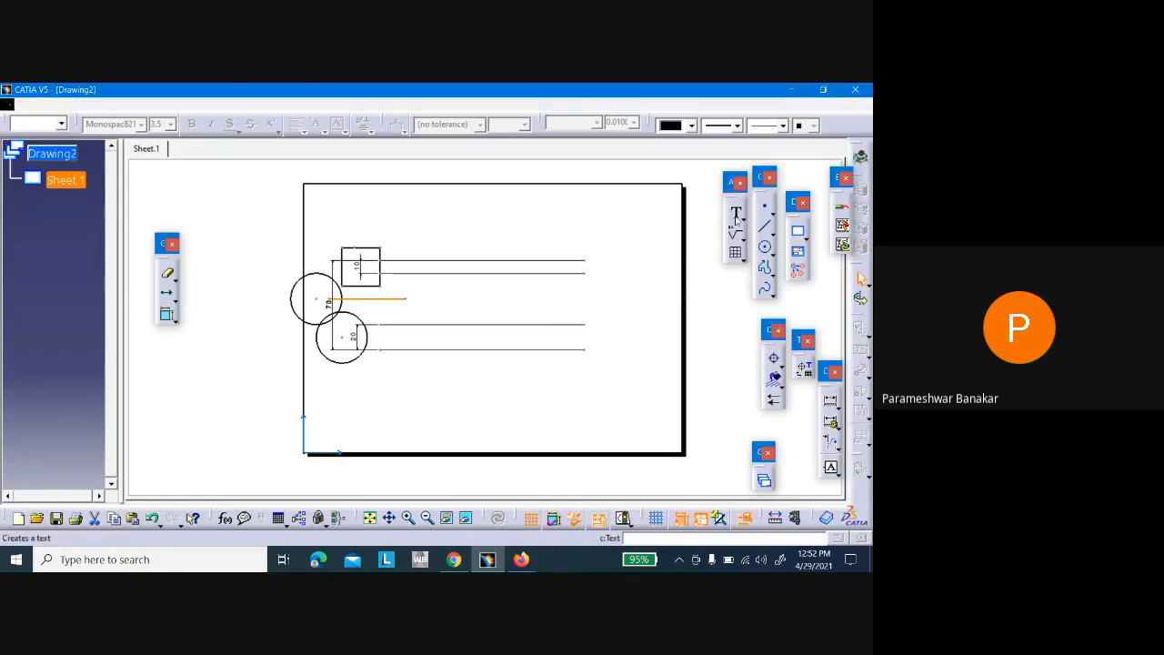
click(418, 300)
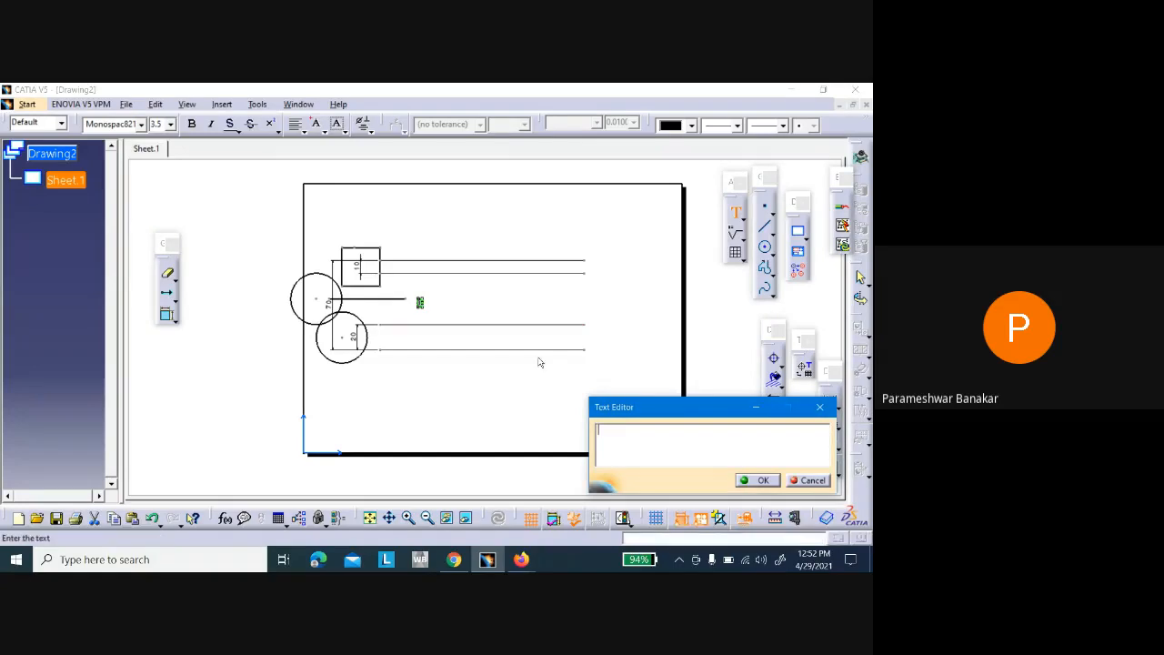
text(H)
click(759, 480)
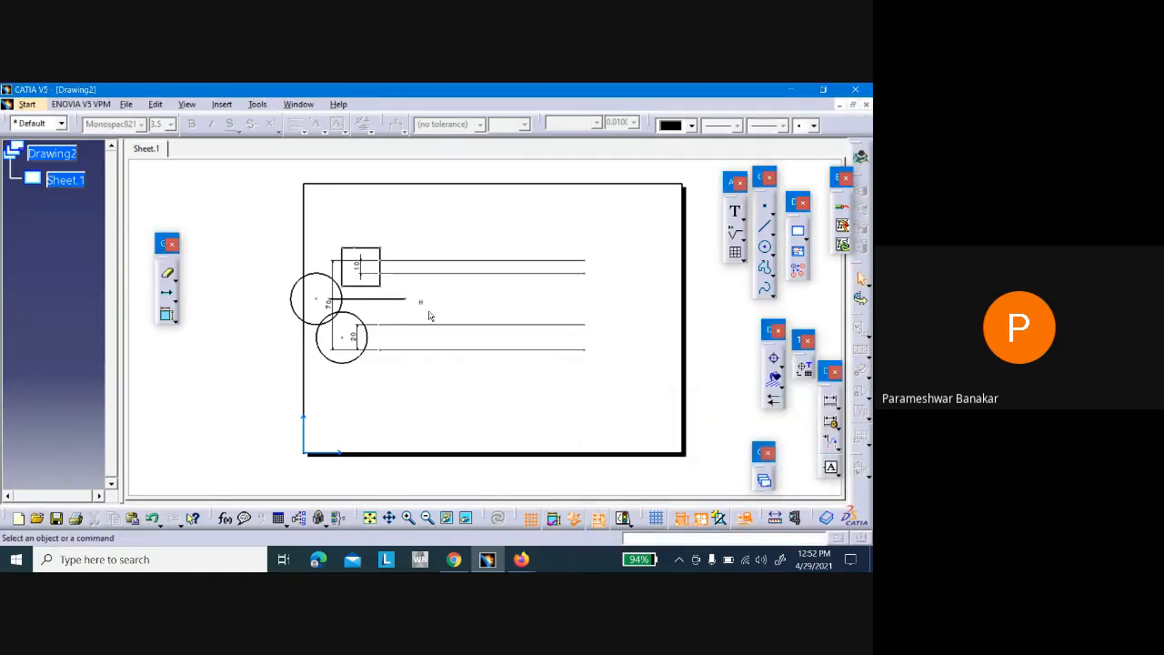
Set the "H" text height to 7 mm and move it against the end of its leader line
click(420, 301)
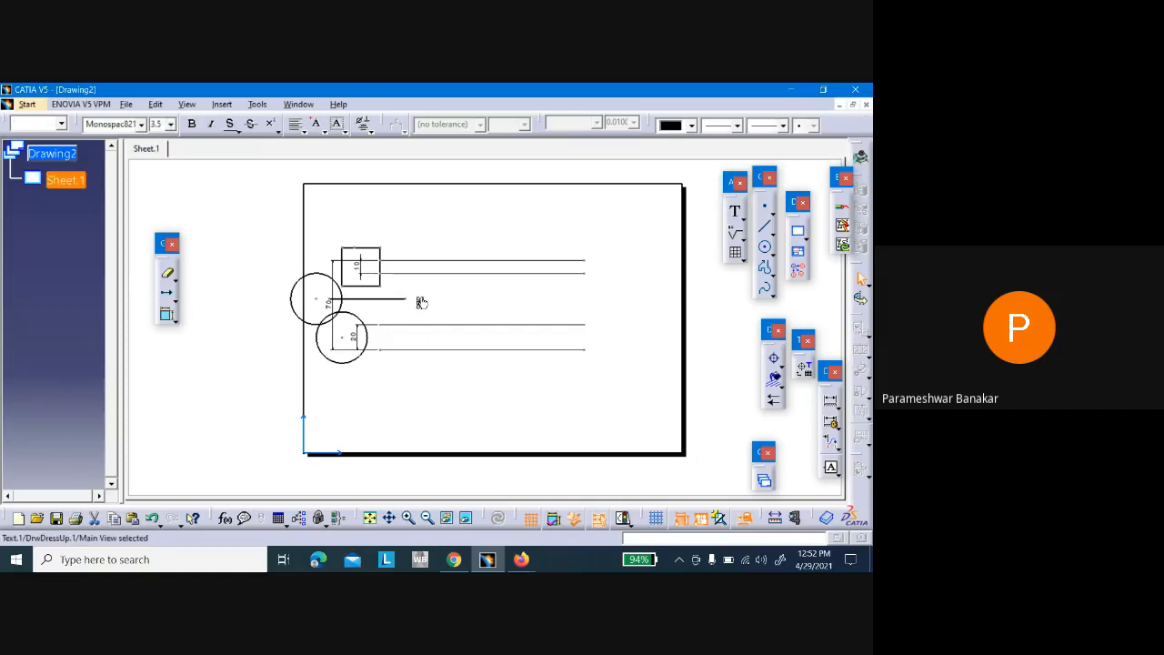
click(170, 123)
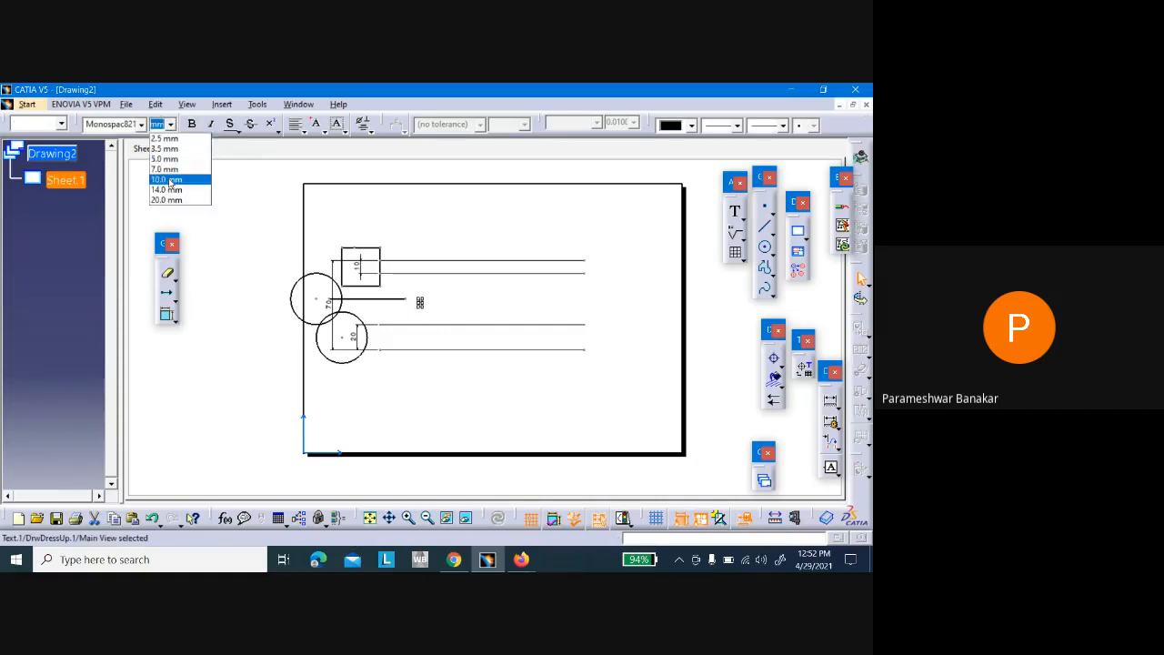
click(166, 170)
click(491, 297)
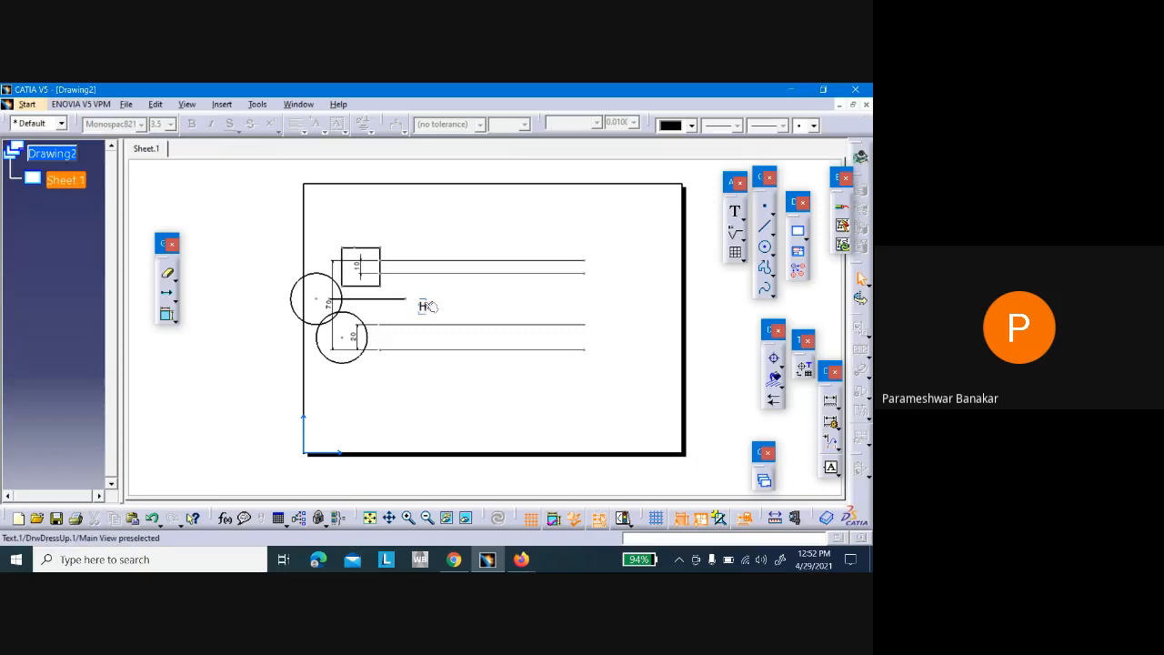
click(428, 305)
click(431, 305)
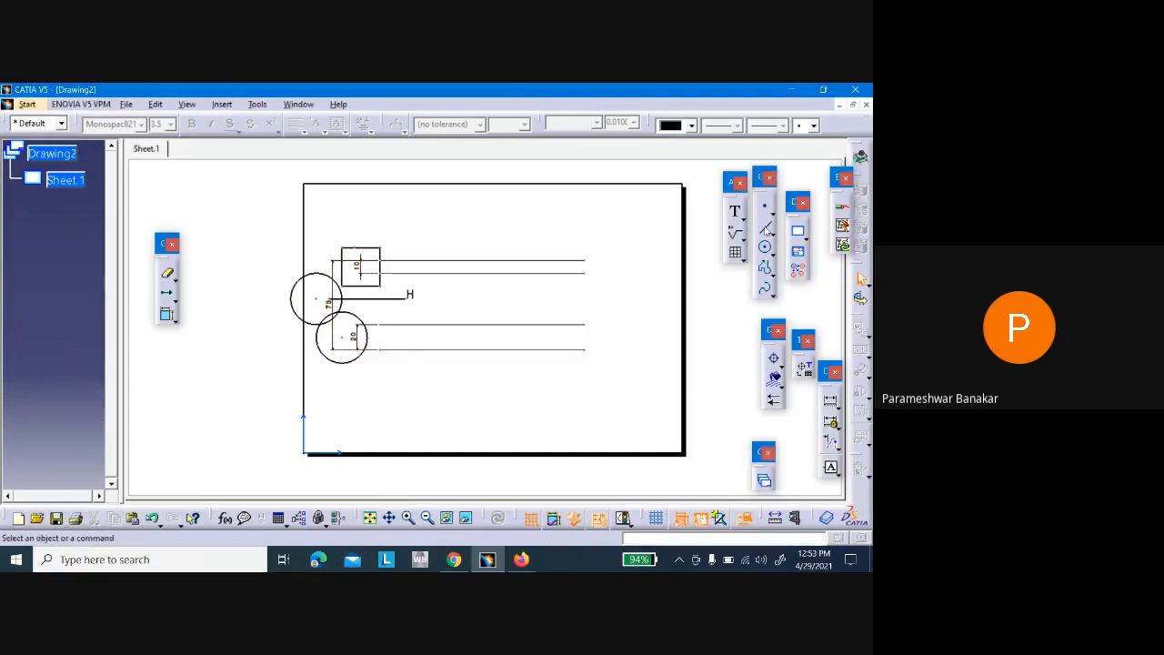
Draw a slanted leader line from the 10 mm dimension up and right, ending outside the square
click(765, 227)
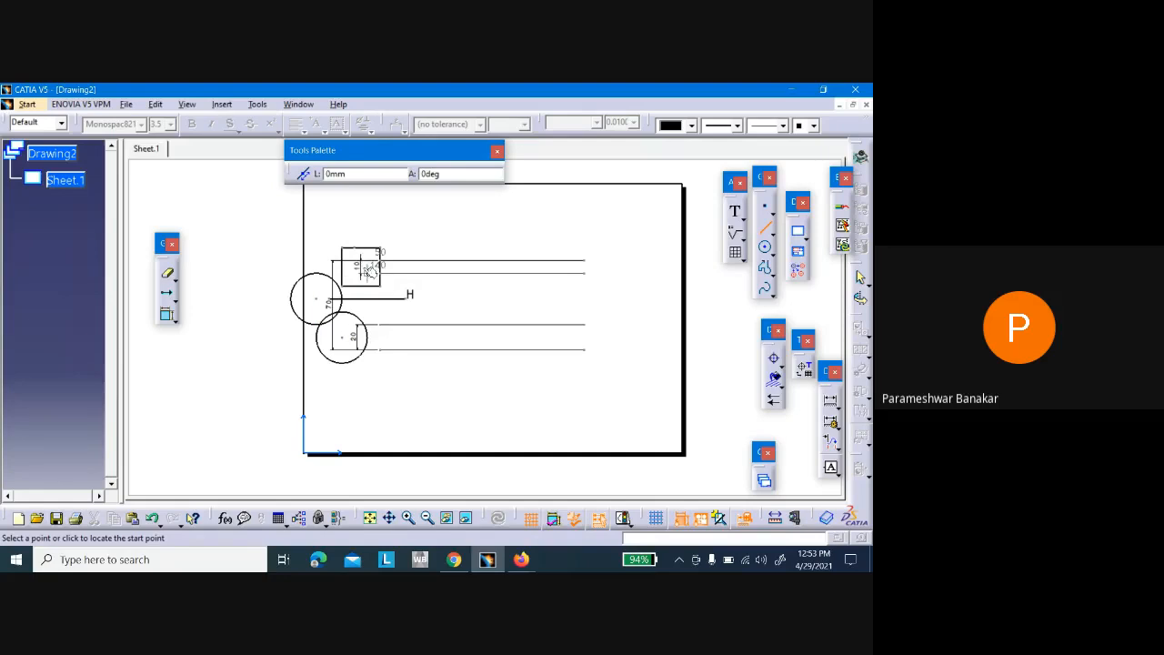
click(355, 273)
click(405, 240)
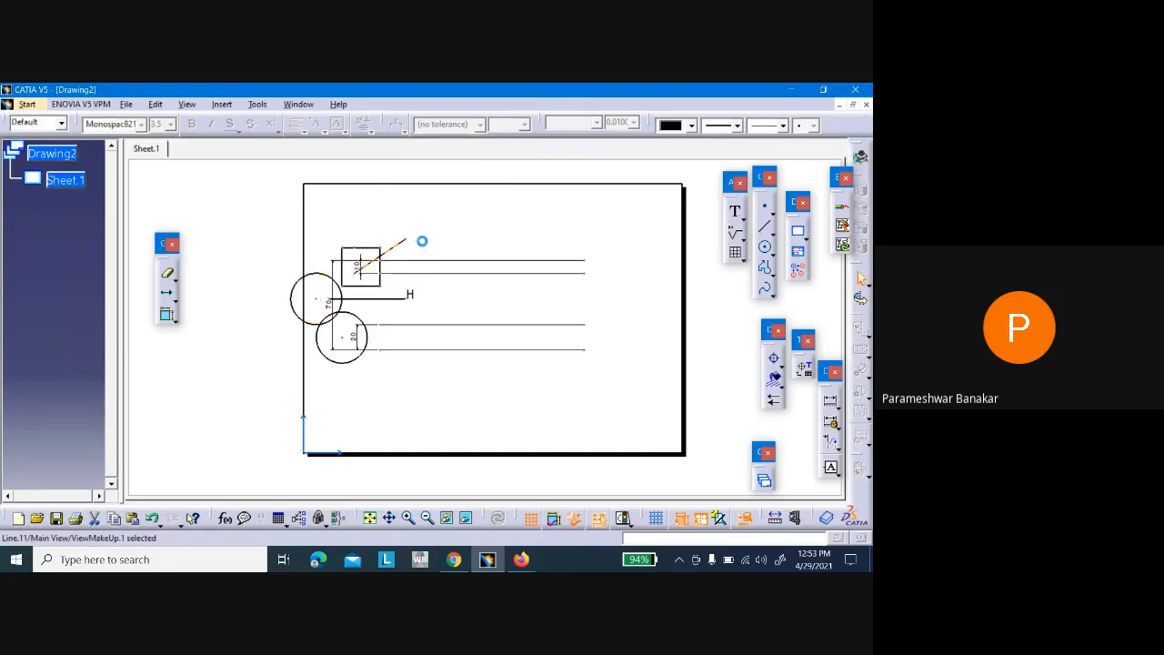
click(422, 241)
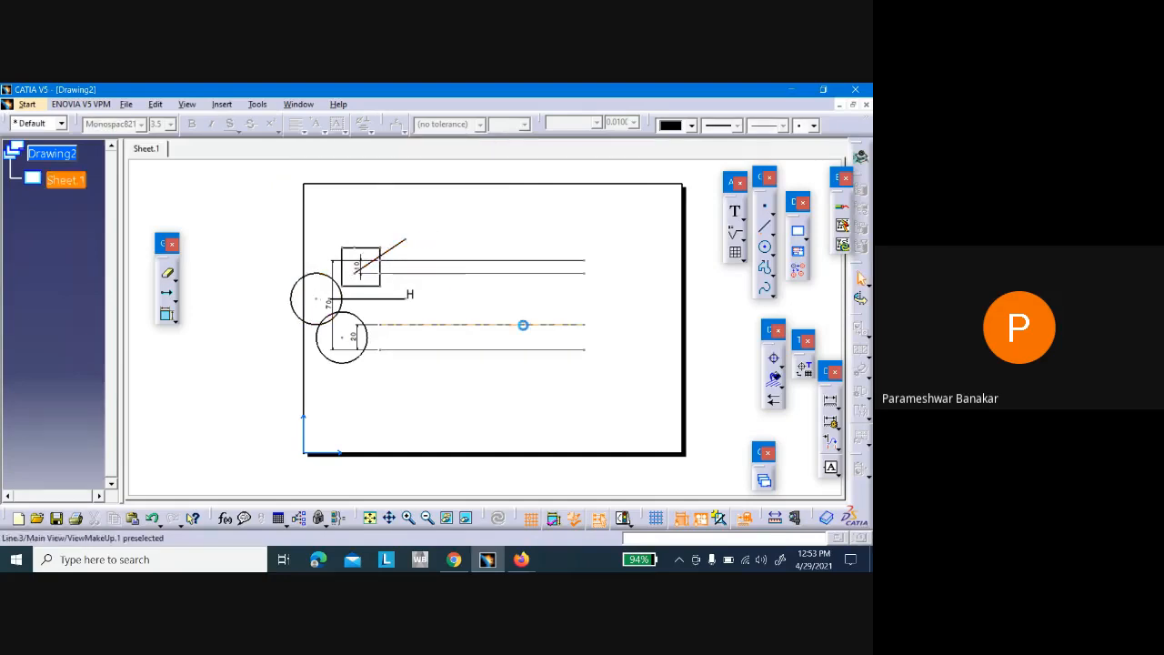
Place the text "H/8" at the upper end of the slanted leader line
click(735, 215)
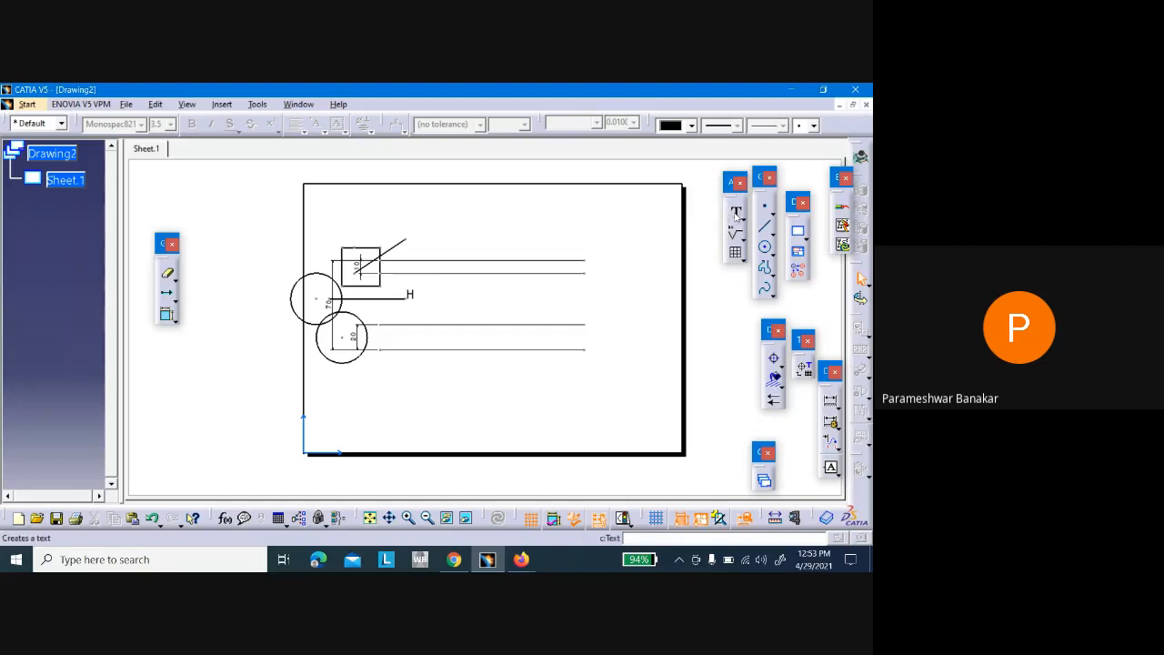
click(411, 232)
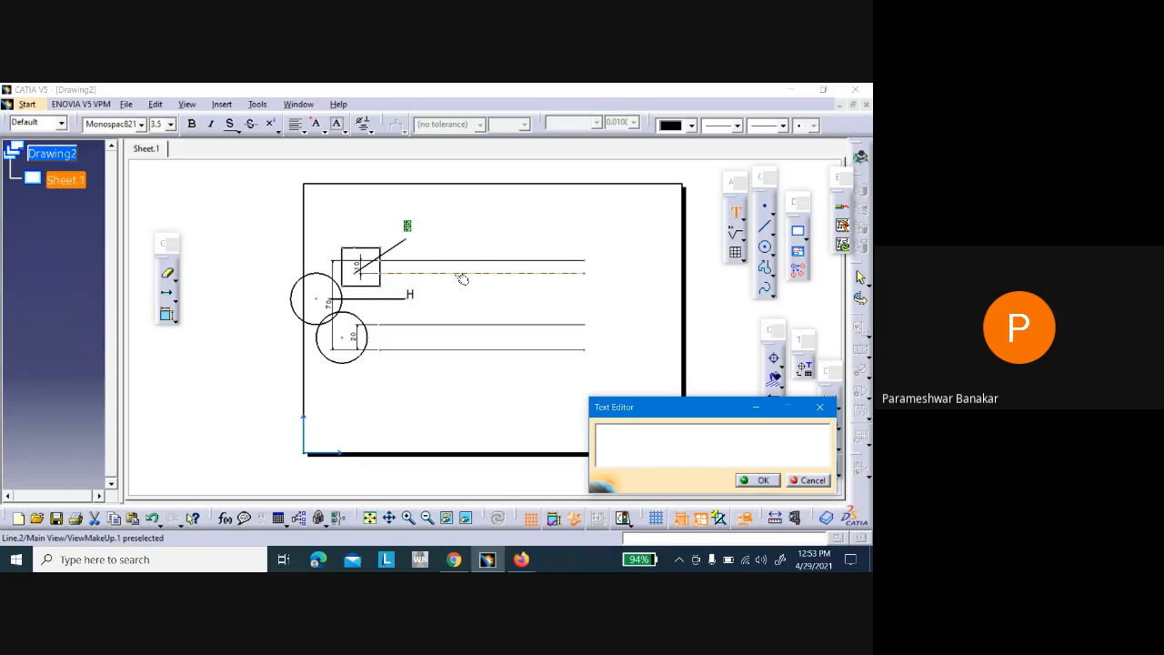
text(/8)
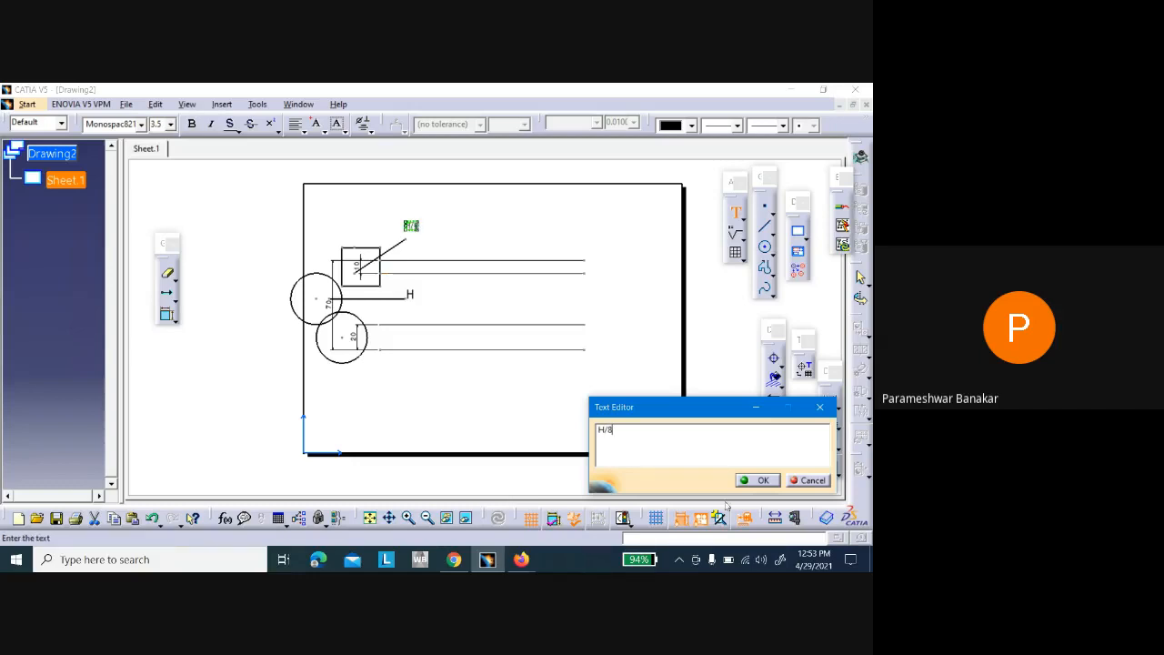
click(746, 479)
click(585, 263)
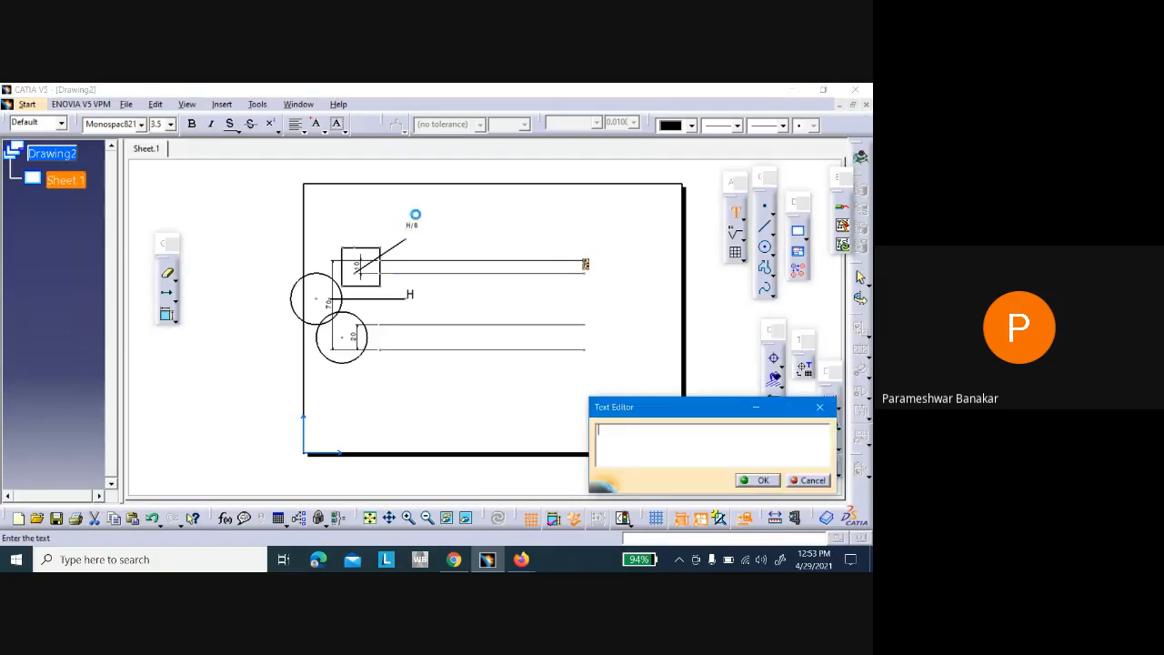
click(789, 480)
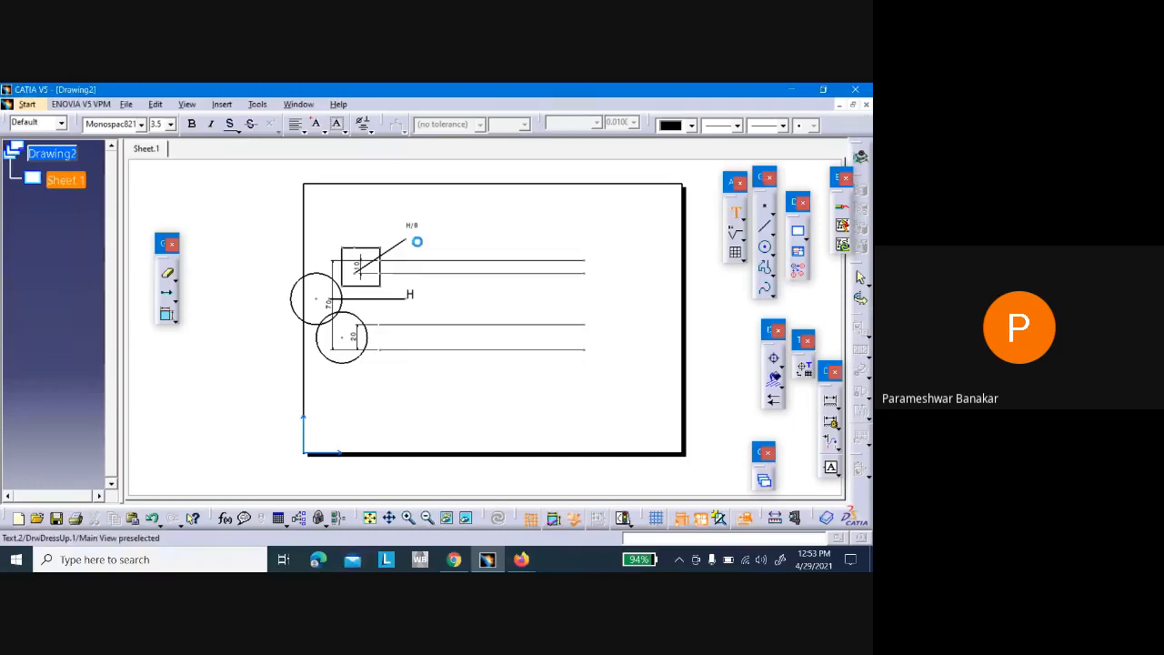
click(411, 227)
click(820, 408)
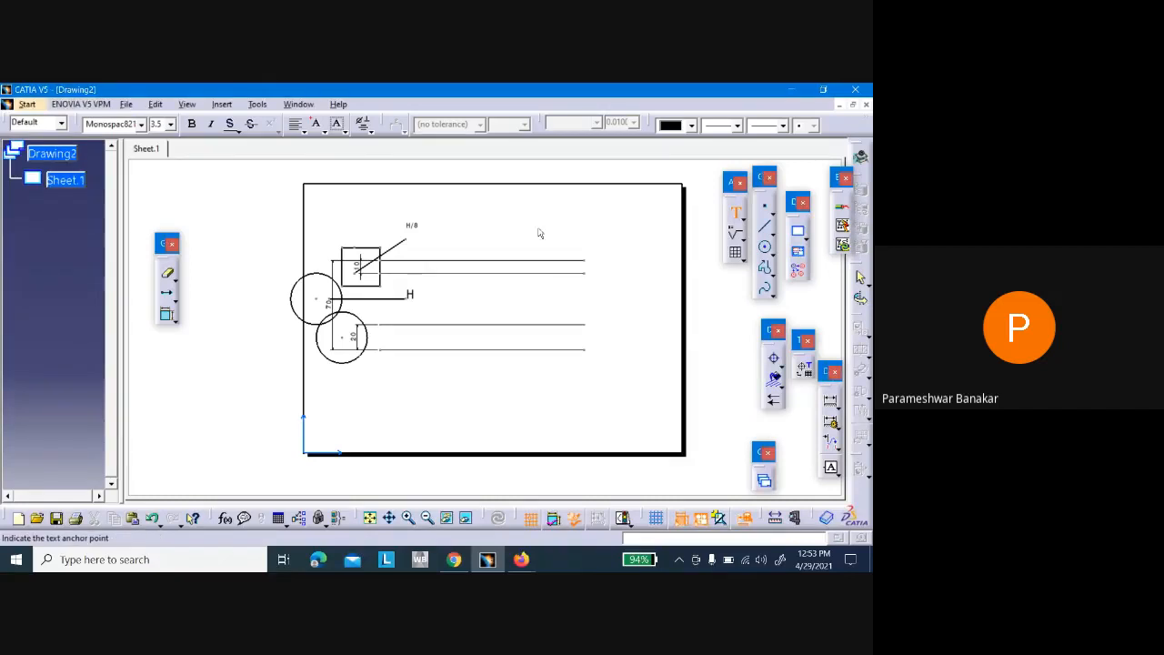
Set the height of the "H/8" text to 7 mm
click(408, 224)
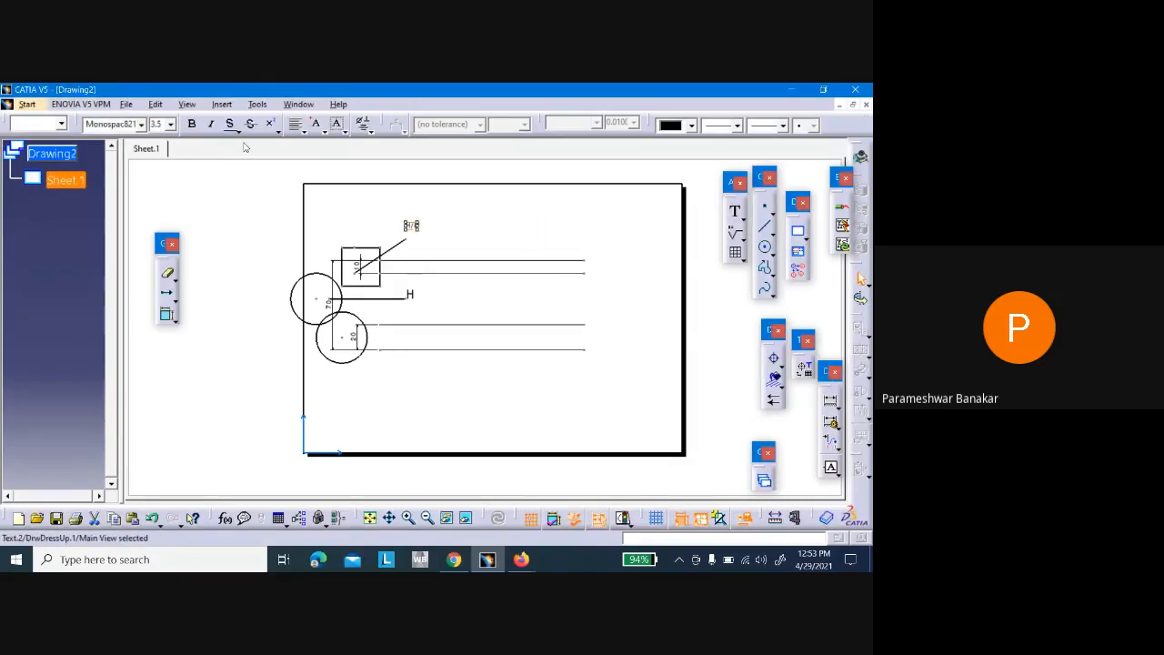
click(171, 124)
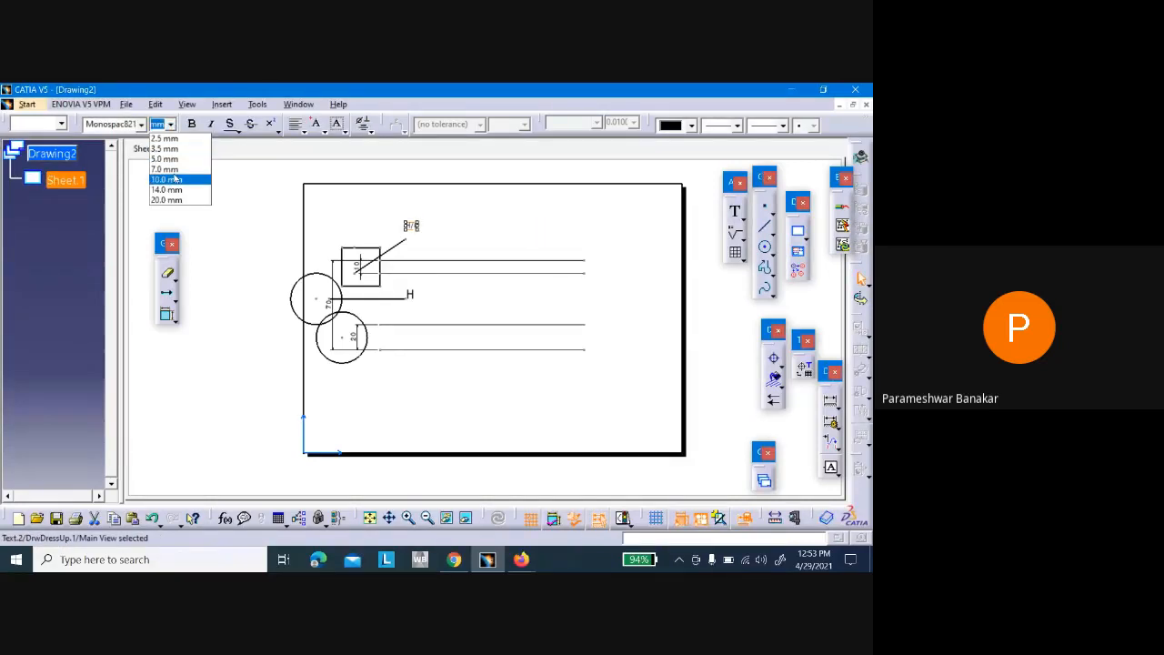
click(175, 179)
click(499, 490)
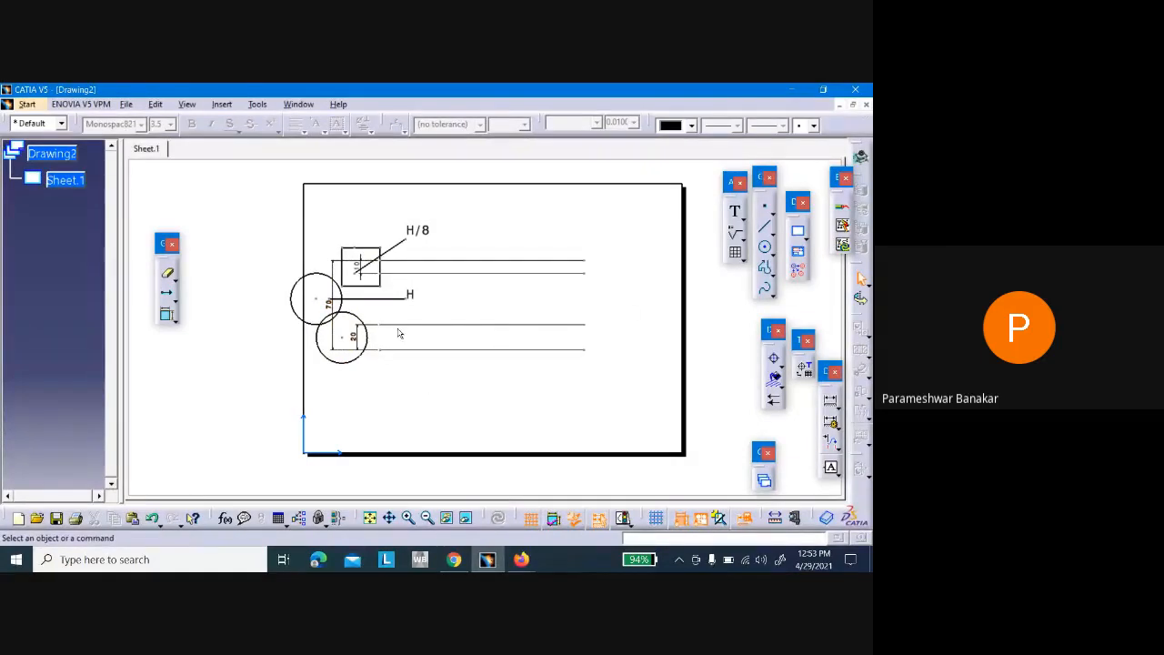
Draw a slanted leader line from the lower end of the 20 mm dimension down and right, ending outside the circle
click(766, 246)
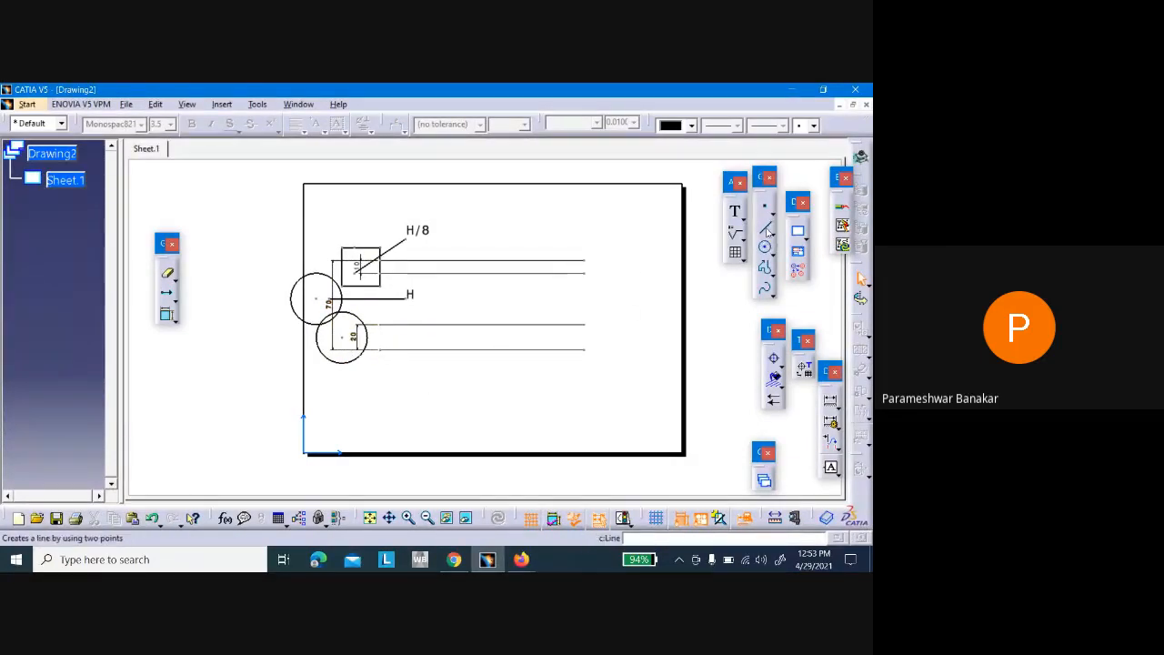
click(765, 225)
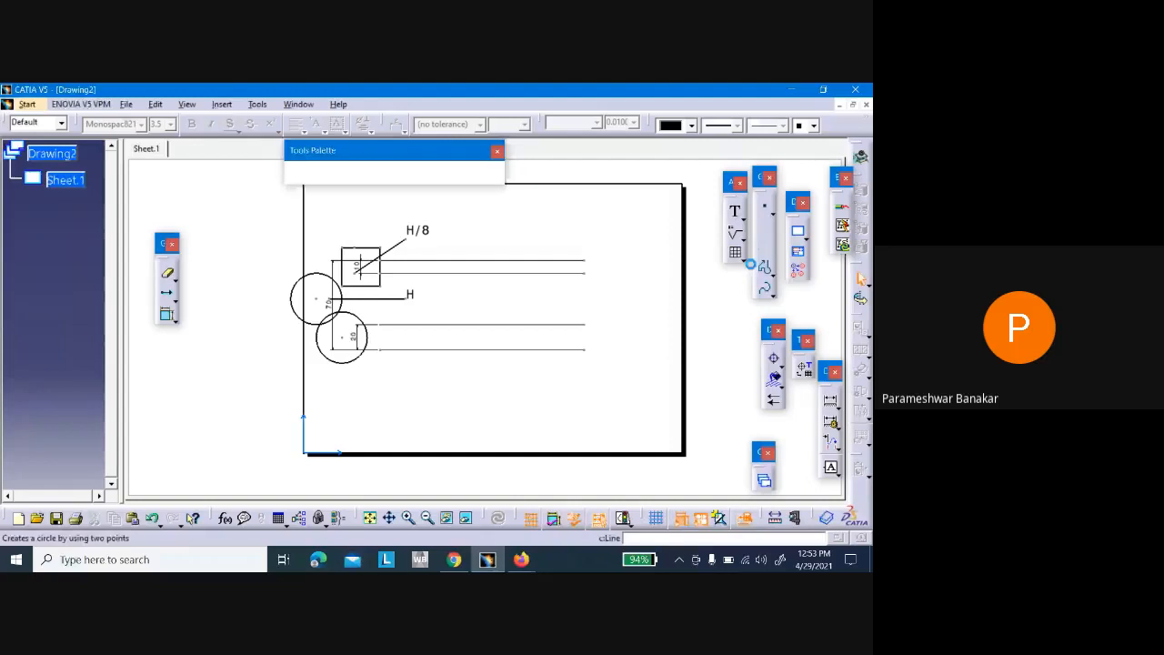
click(361, 352)
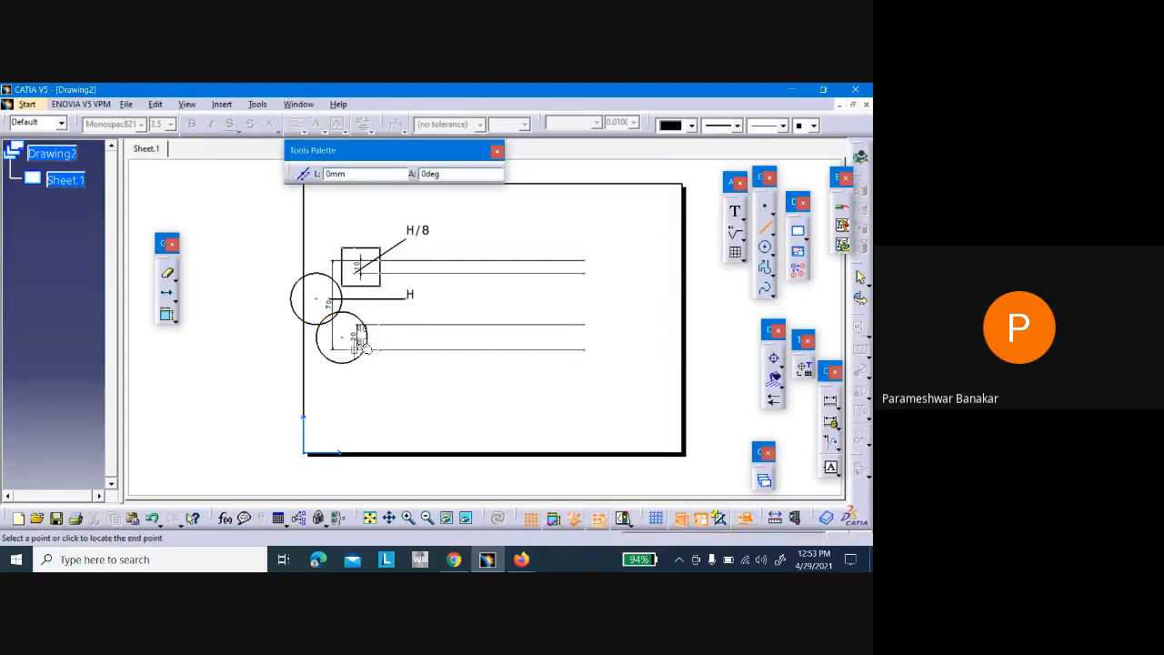
click(403, 375)
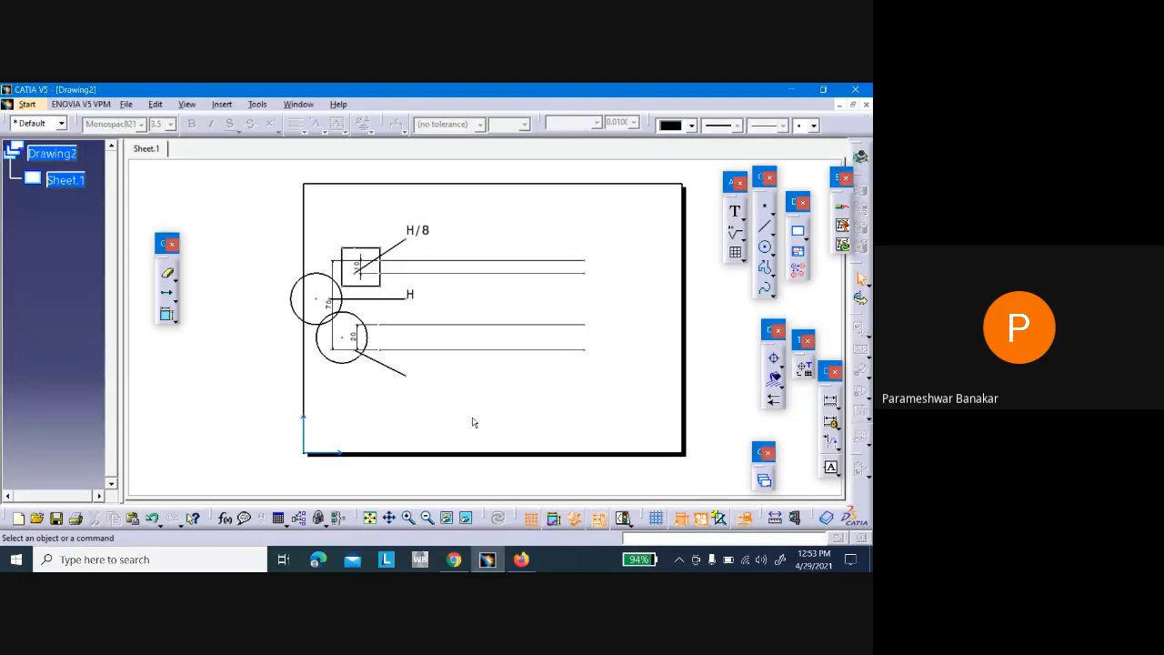
Place the text "H/6" at the lower end of the leader line from the 20 mm dimension
click(735, 211)
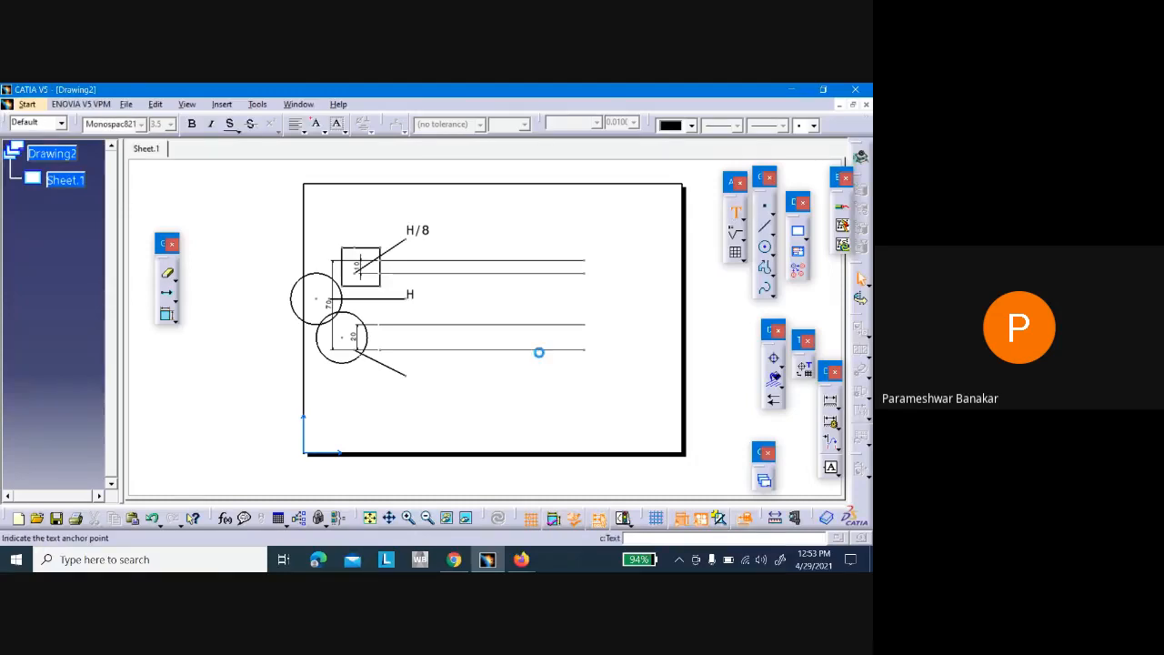
click(411, 377)
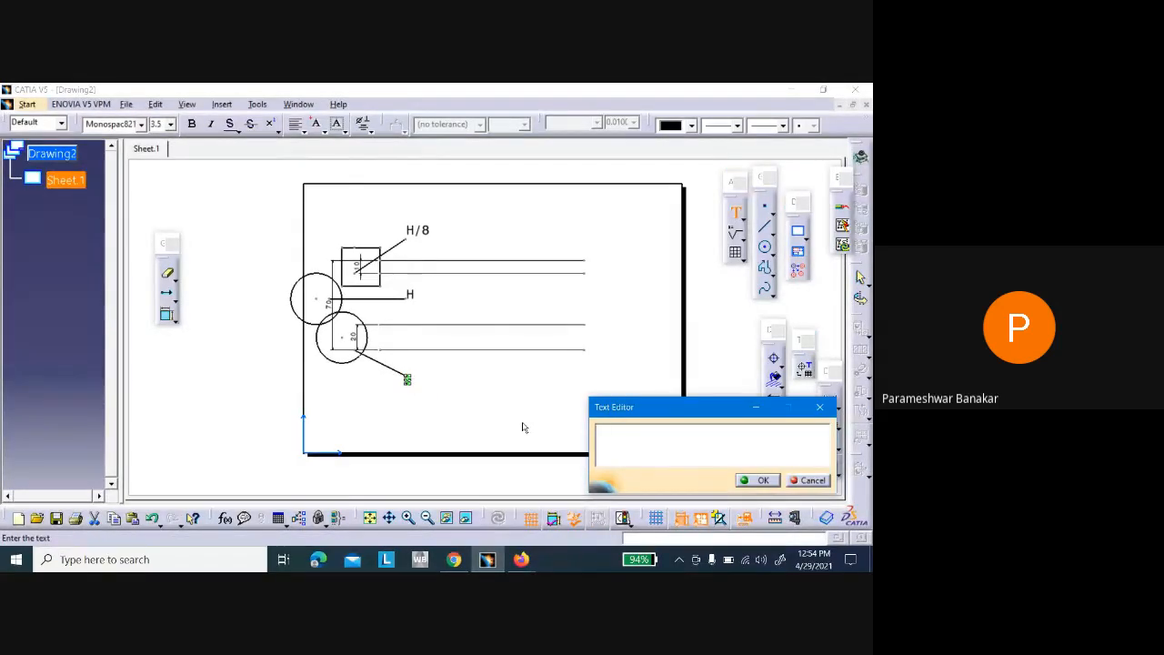
text(H/)
text(8)
click(527, 403)
Set the height of the "H/6" text to 7 mm
click(413, 385)
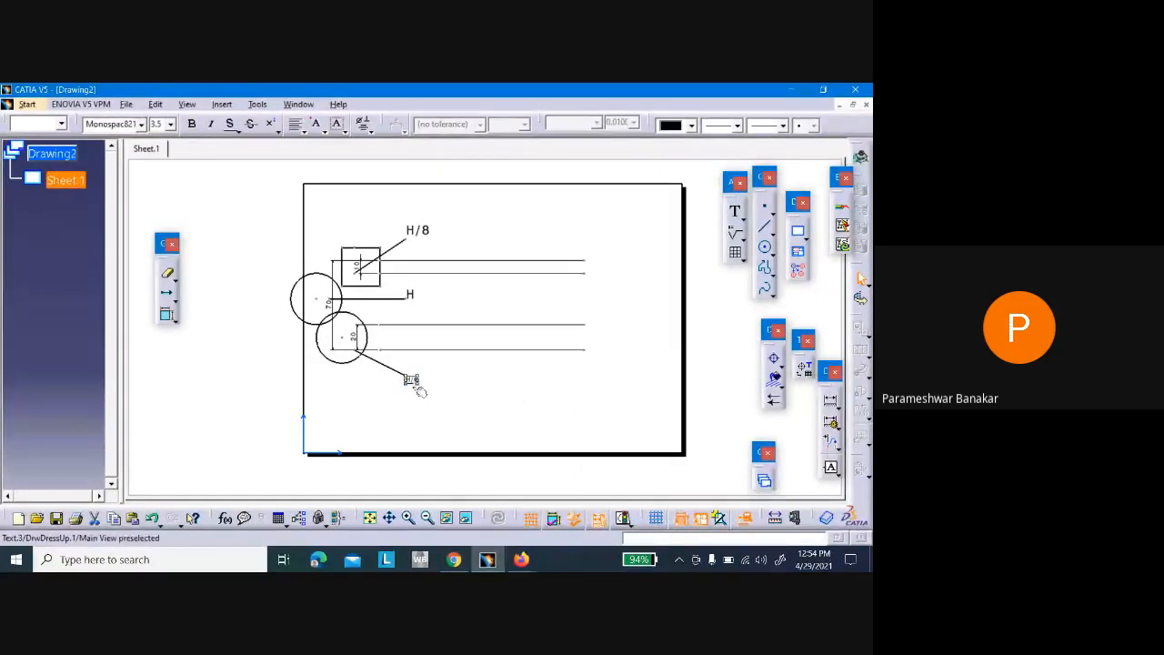
click(169, 125)
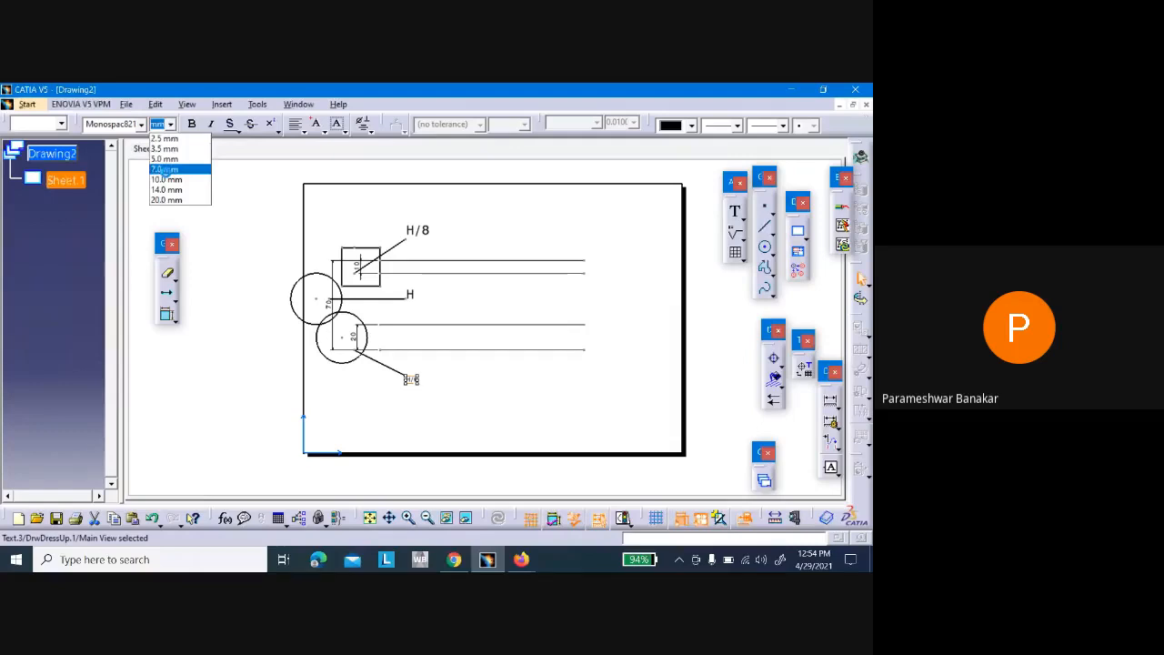
click(162, 169)
click(478, 401)
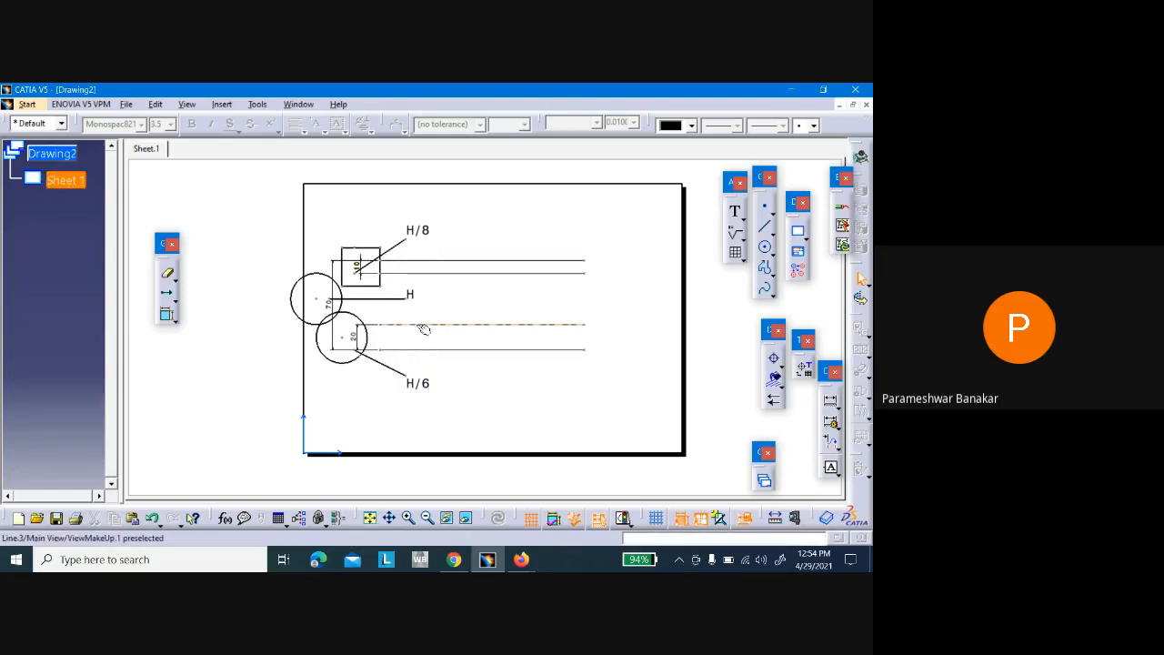
Widen the frame of the "H" text beside the 70 mm dimension and change the text to "H= 0.866025 * P"
click(410, 294)
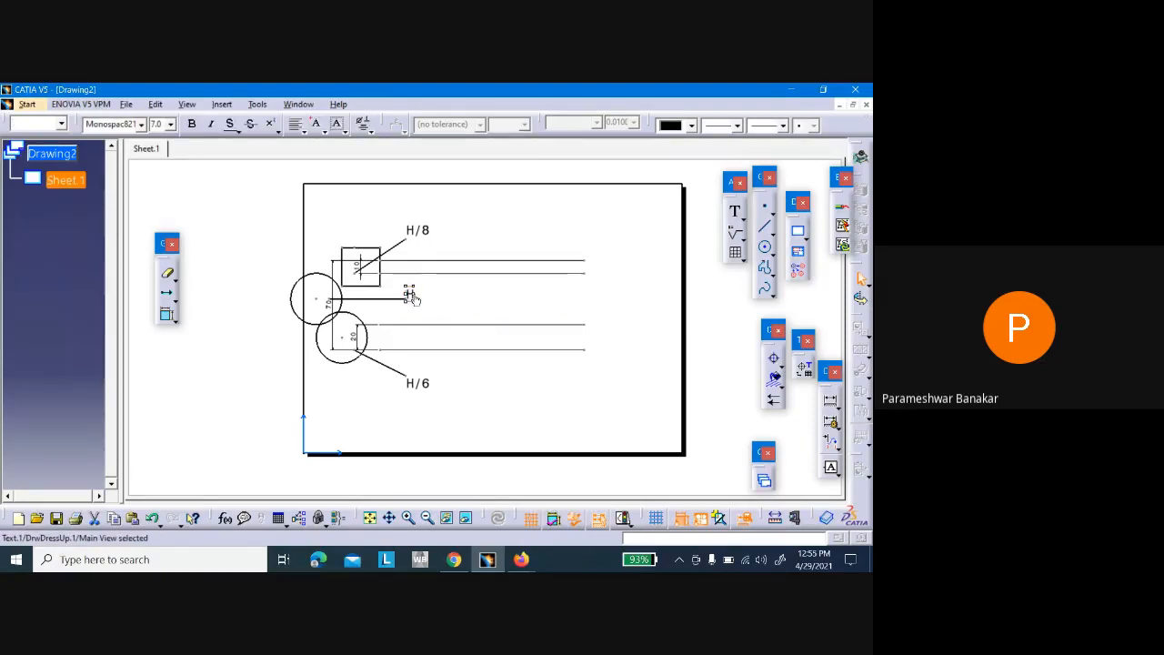
drag(414, 295, 456, 295)
double_click(430, 295)
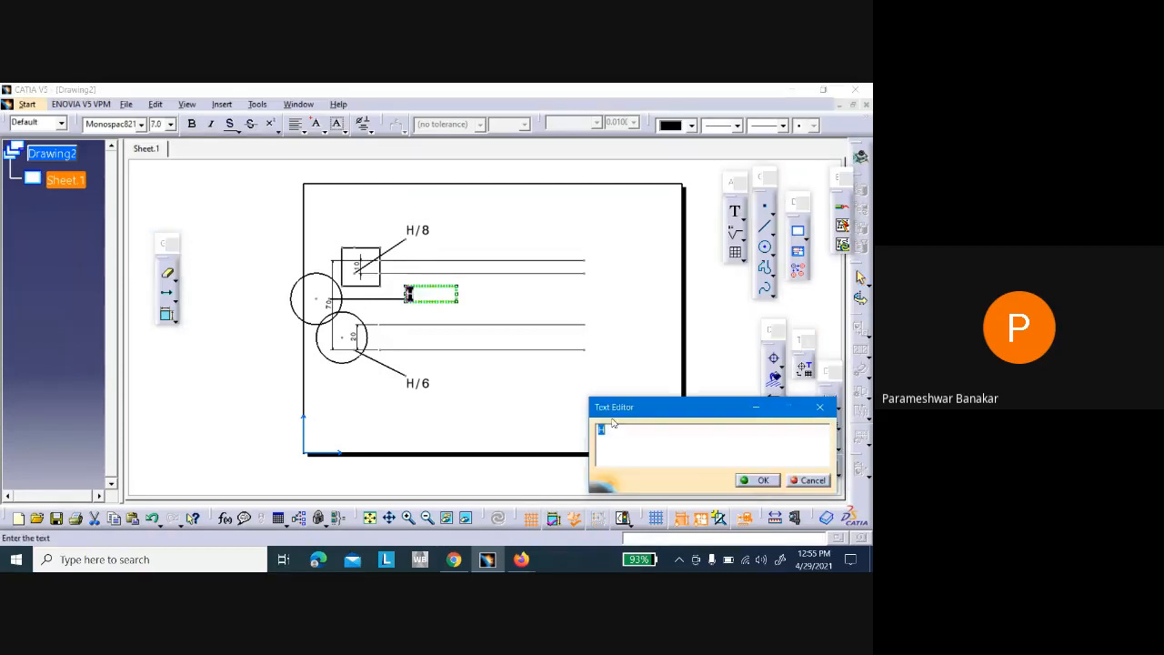
click(616, 429)
text(= 0.8)
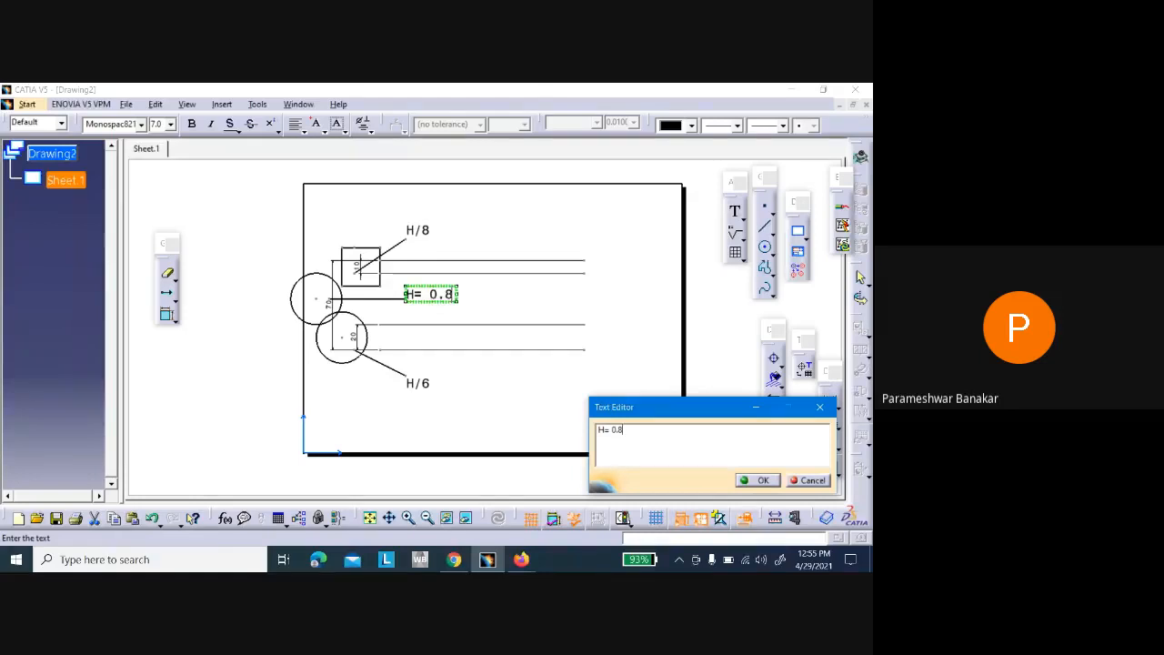
text(66)
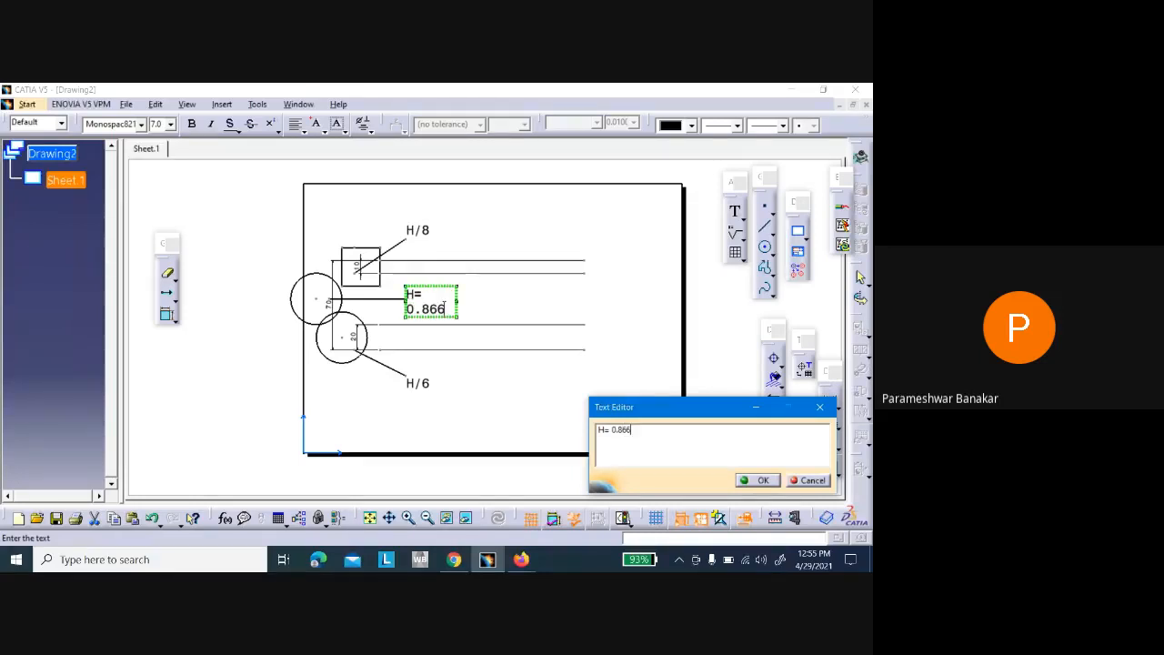
text(025)
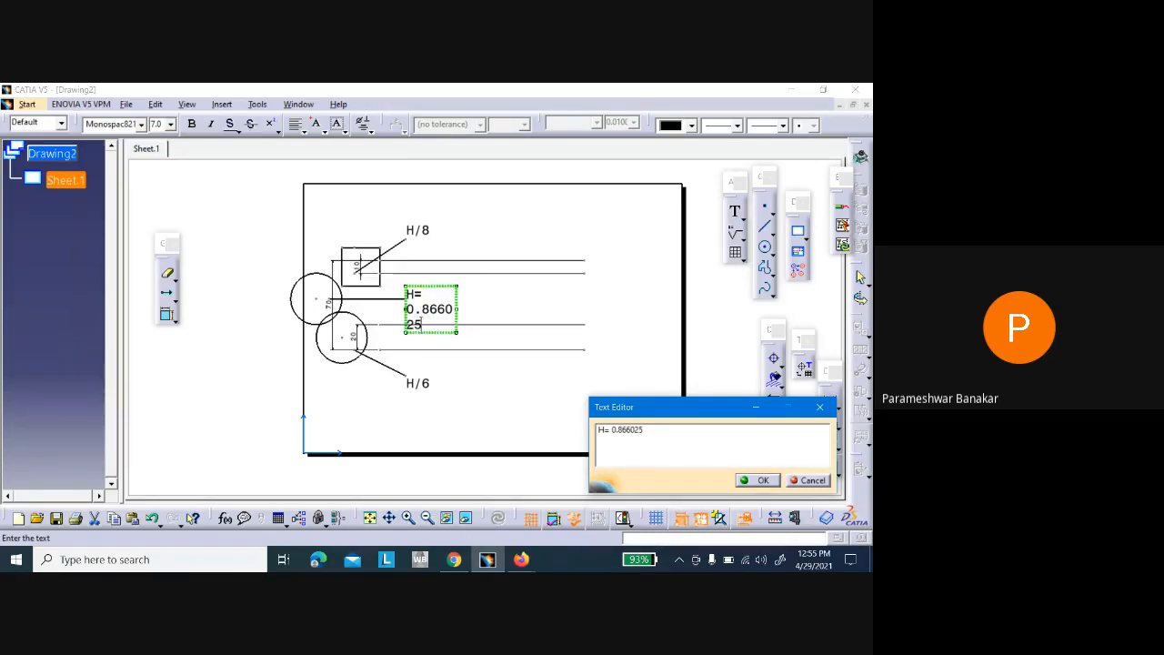
text(* P)
click(757, 480)
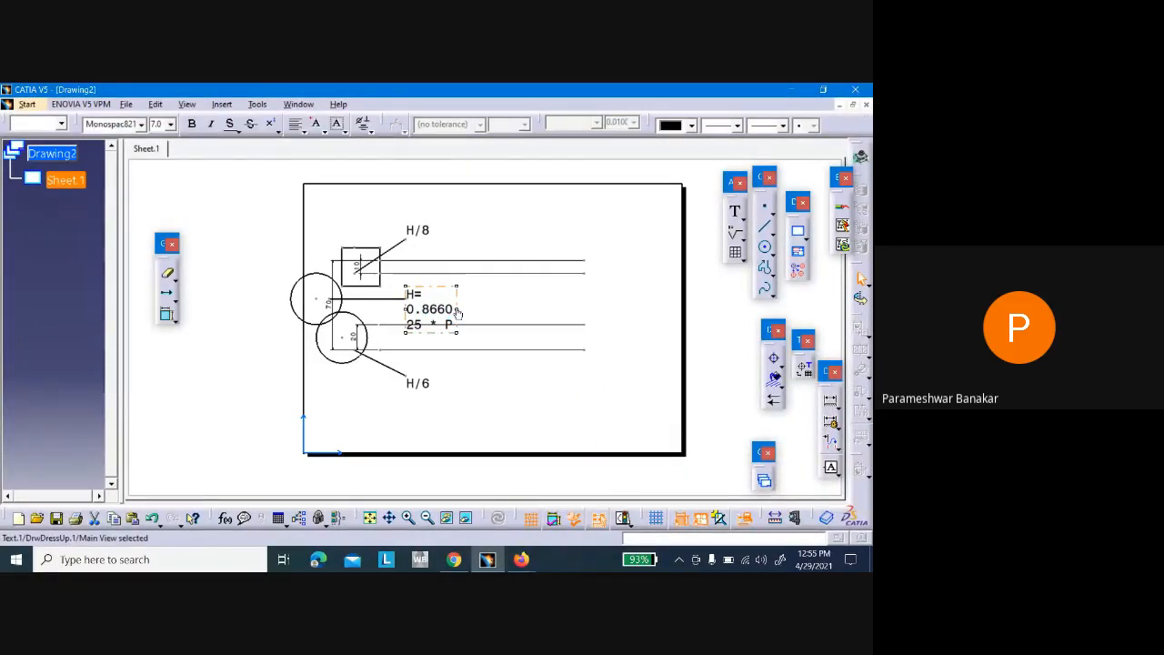
Widen the frame of the "H= 0.866025 * P" text until the whole formula fits on one line
drag(461, 309, 506, 297)
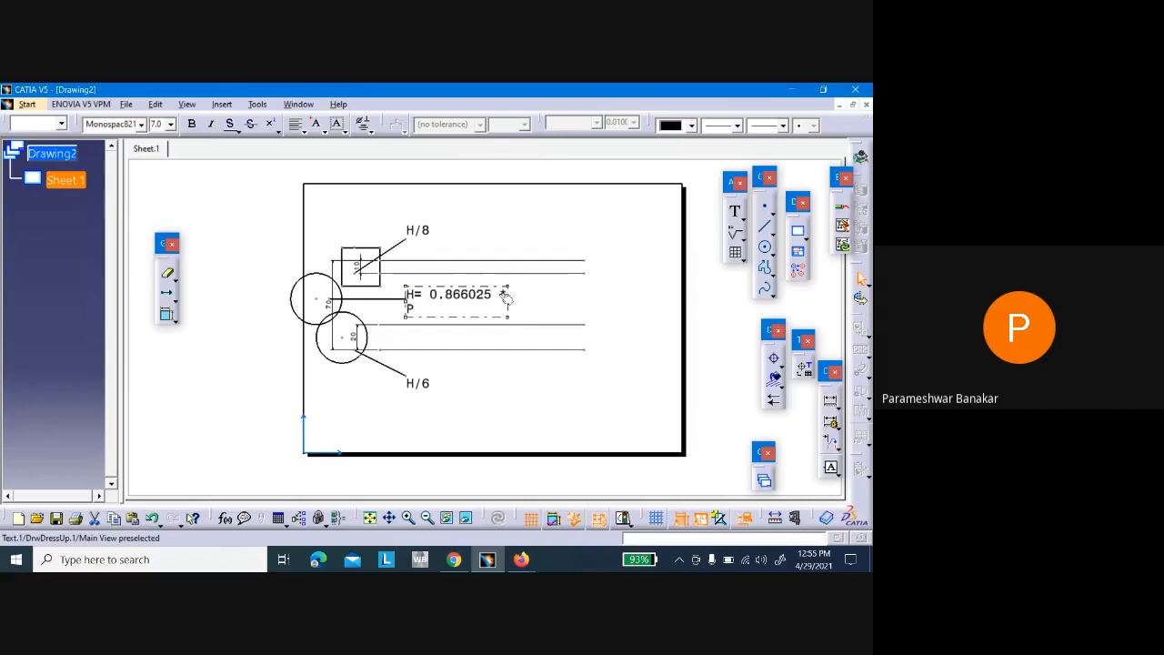
click(560, 302)
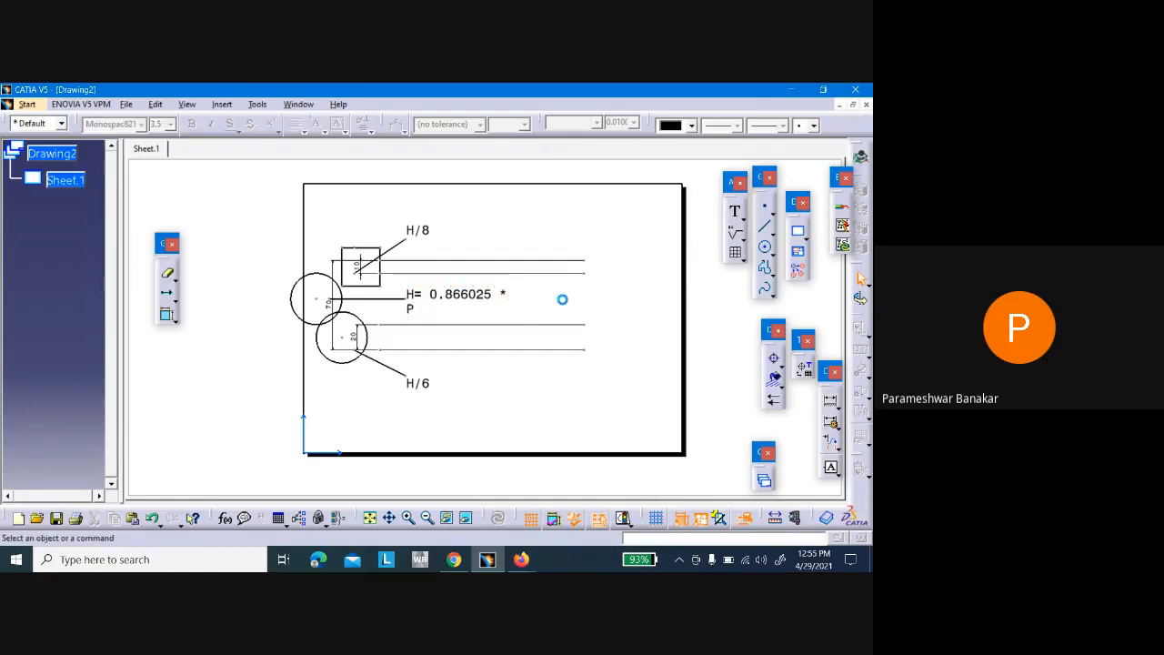
click(508, 305)
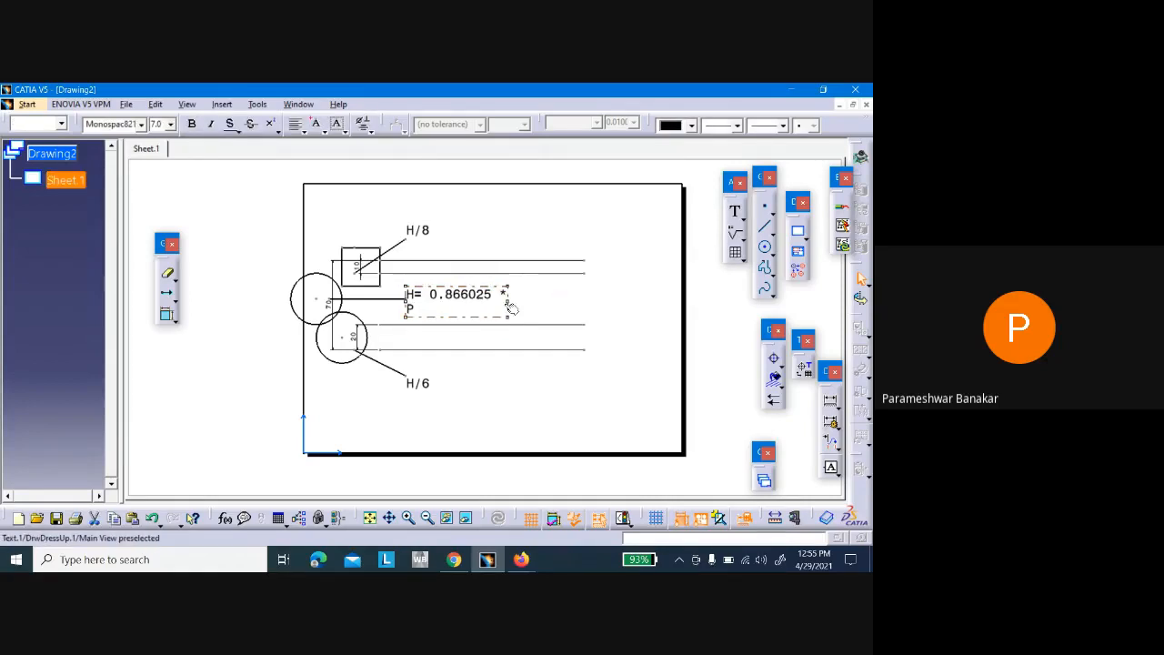
drag(511, 307, 546, 299)
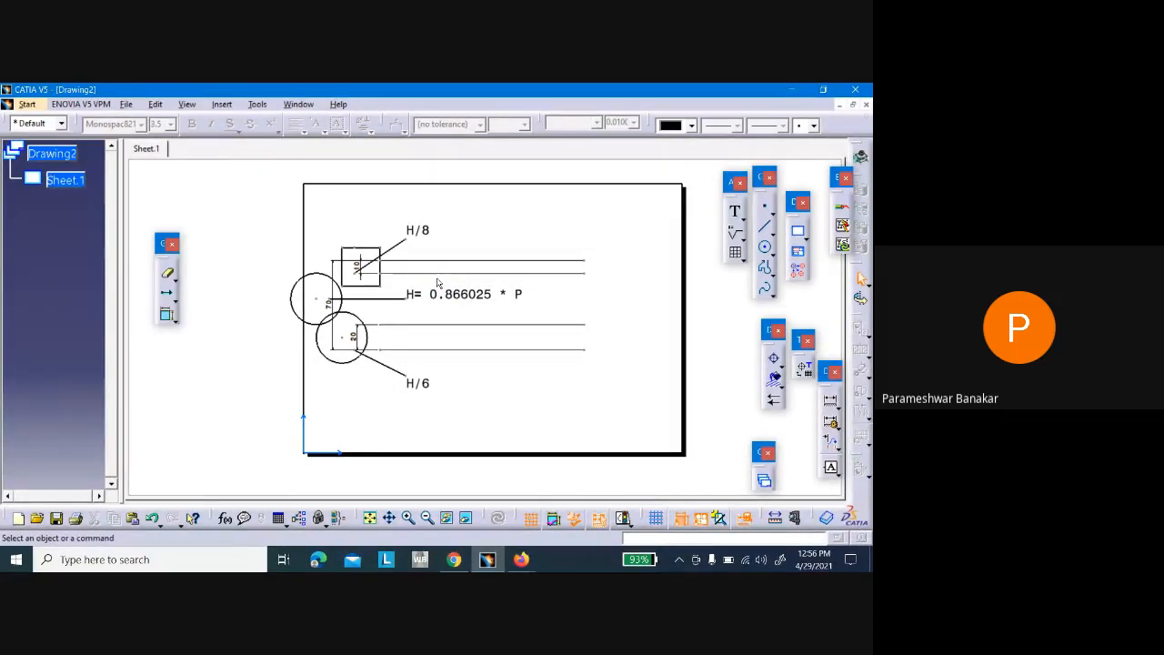
Minimize the Drawing2 window and maximize the "thread 1.CATDrawing" window
mouse_move(533, 562)
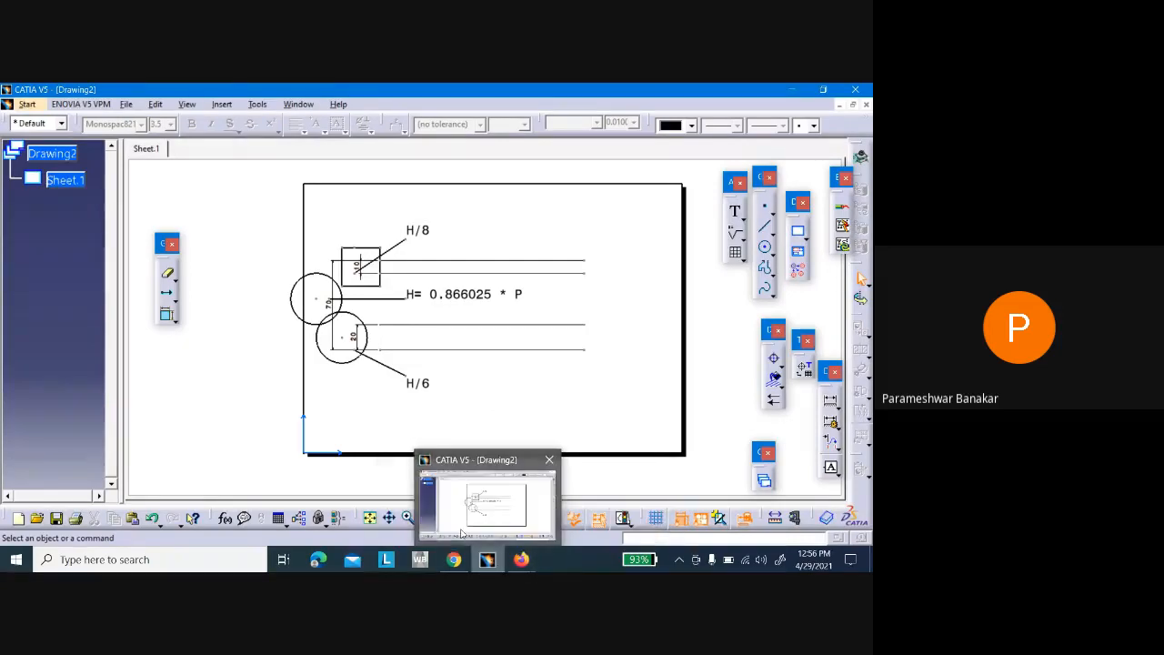
click(839, 104)
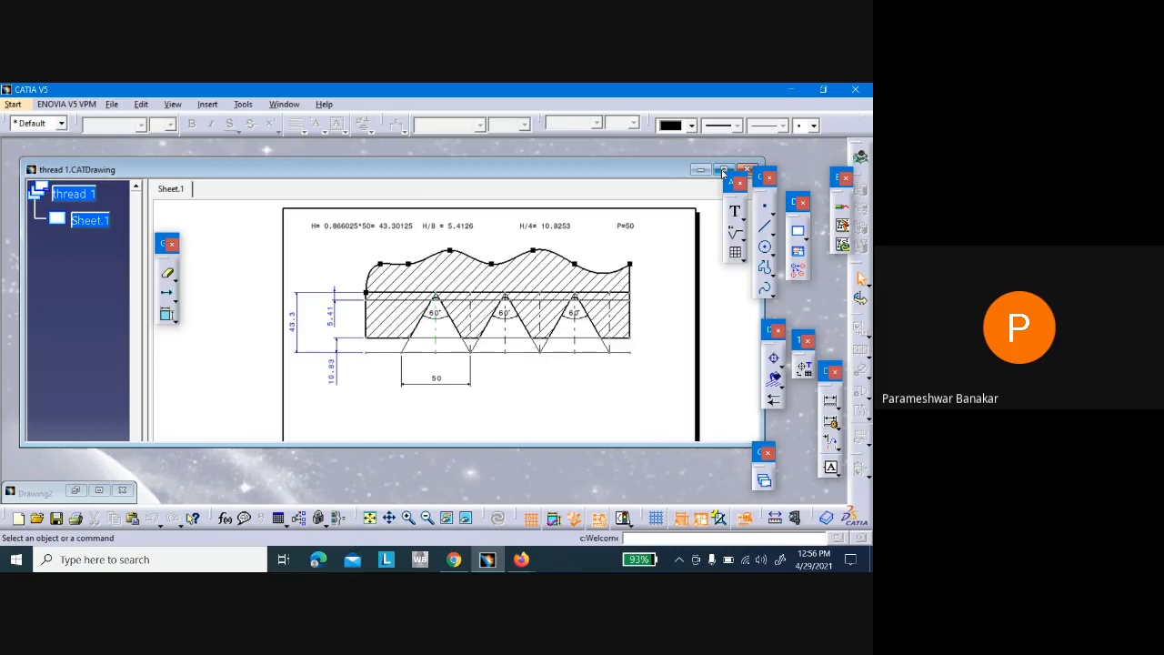
click(724, 171)
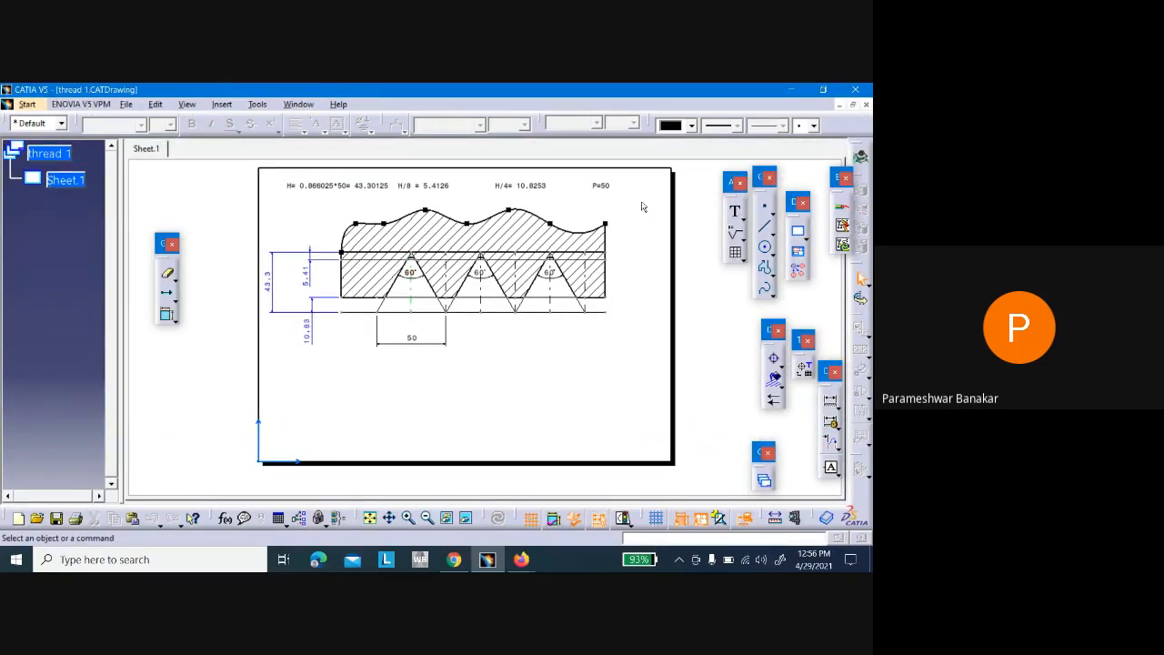
Move the floating toolbar off the H formula text and examine the thread profile's formulas and dimensions
mouse_move(642, 327)
ctrl+middle_down()
mouse_move(644, 294)
mouse_move(556, 472)
ctrl+middle_up()
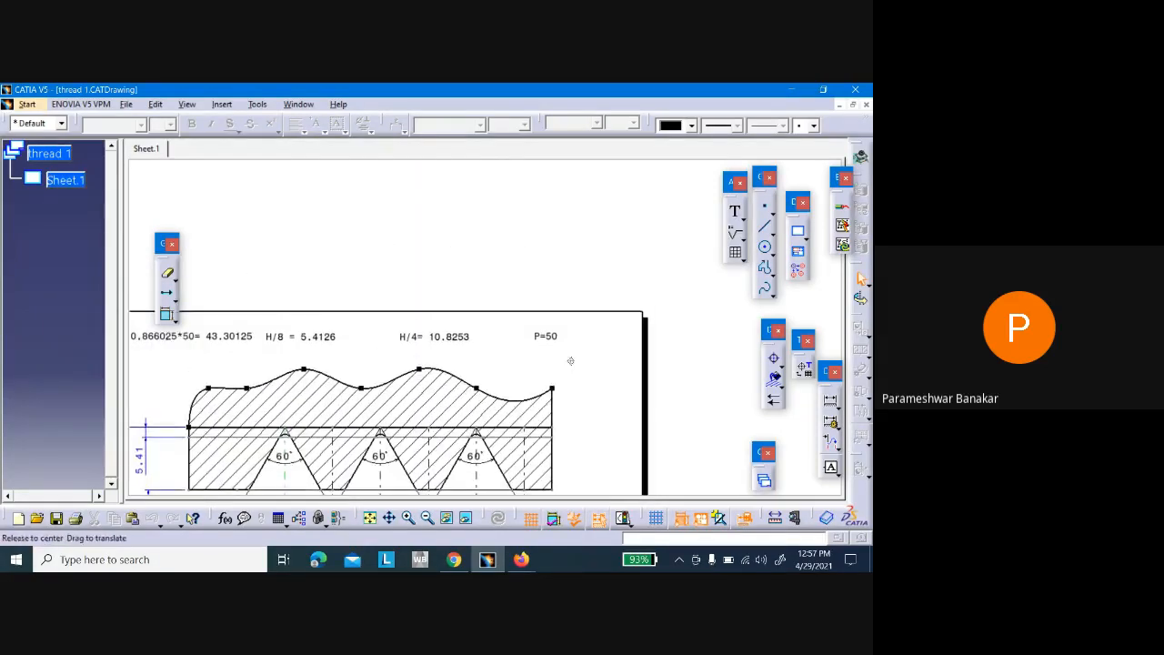
mouse_move(569, 361)
middle_down()
mouse_move(660, 334)
mouse_move(668, 319)
mouse_move(585, 304)
middle_up()
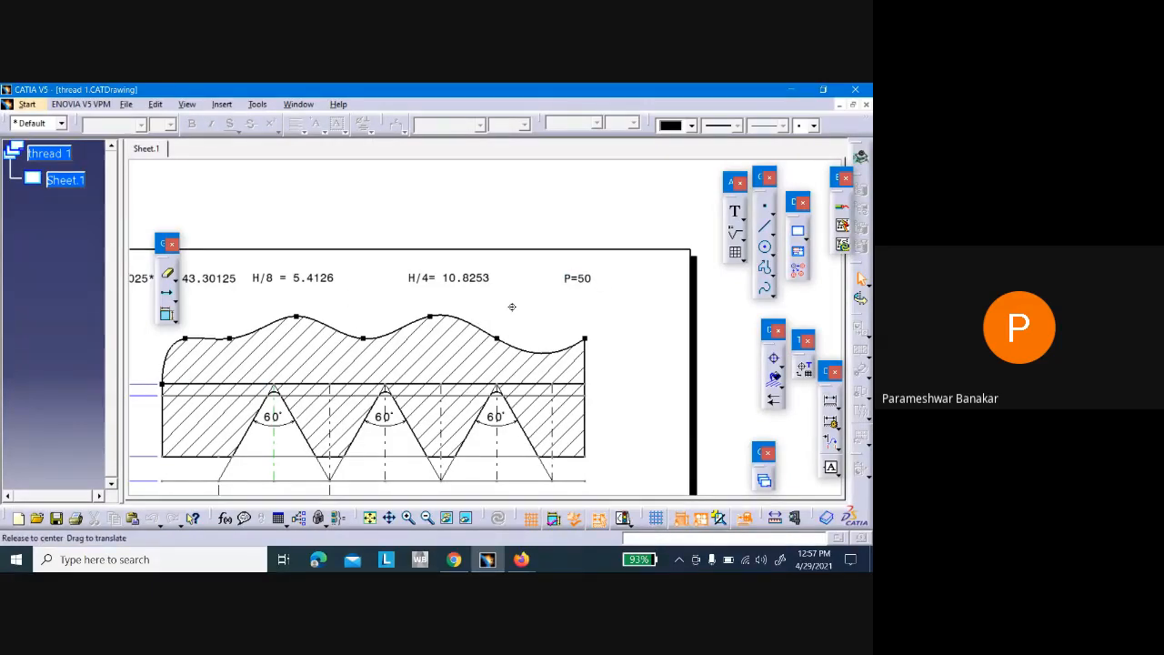
middle_drag(509, 307, 573, 266)
mouse_move(159, 246)
mouse_down()
mouse_move(576, 174)
mouse_move(822, 297)
mouse_up()
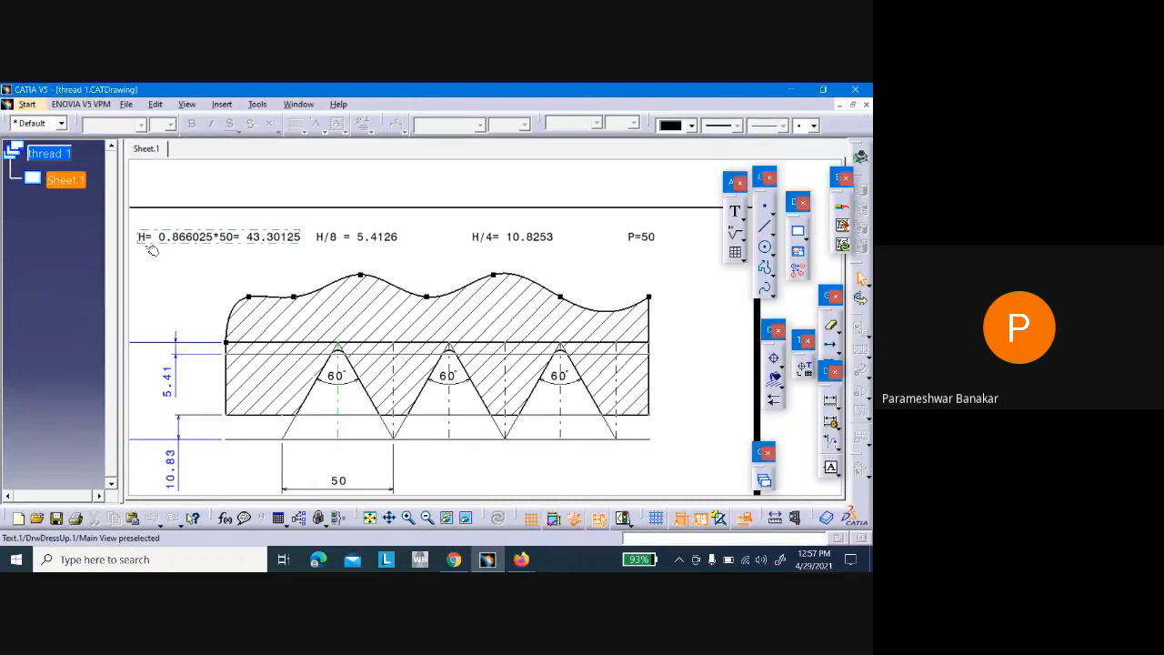
middle_drag(170, 292, 200, 215)
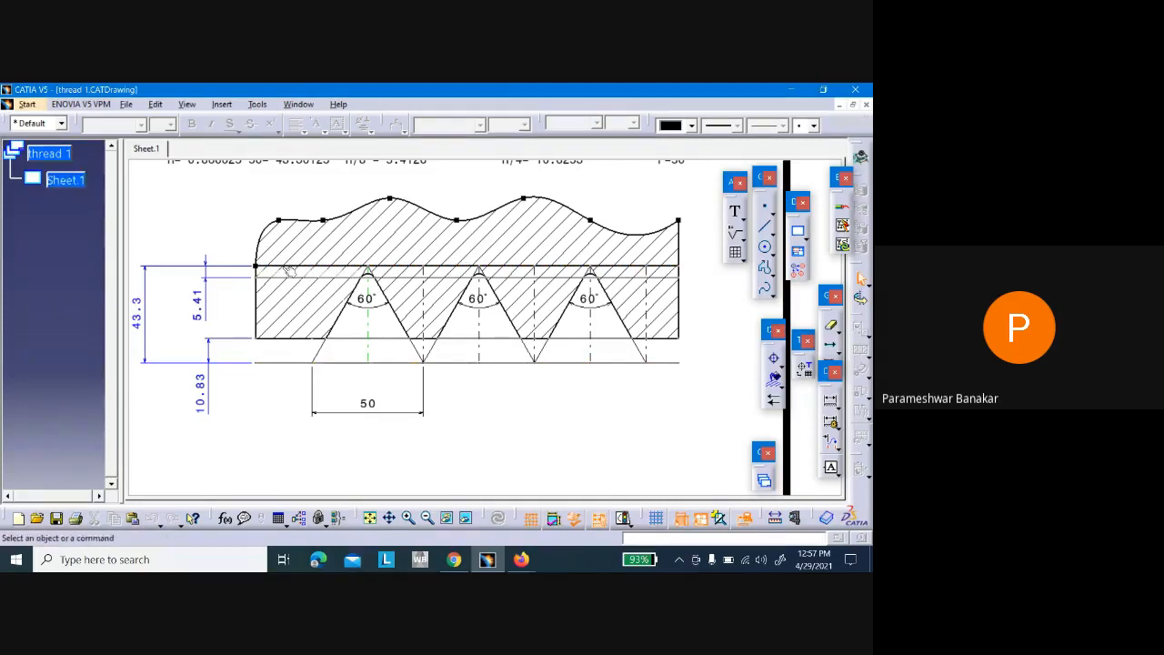
middle_drag(200, 234, 192, 283)
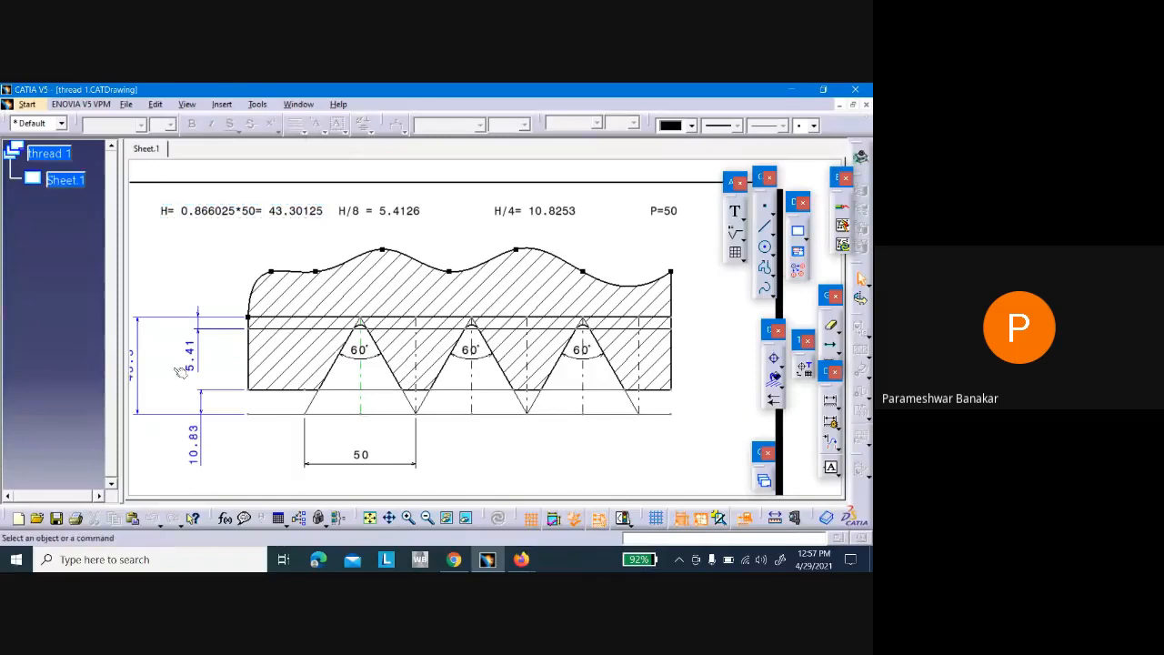
middle_drag(194, 262, 213, 260)
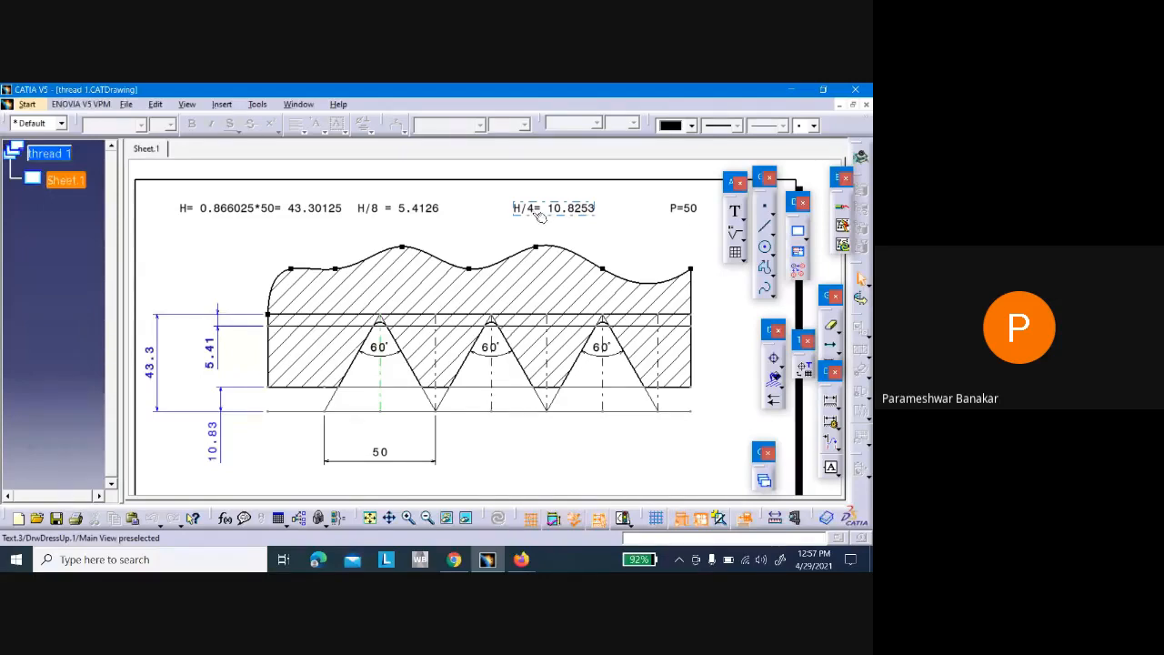
Edit the H/4 formula text above the thread profile to read "H/6=", removing its numeric value
click(535, 211)
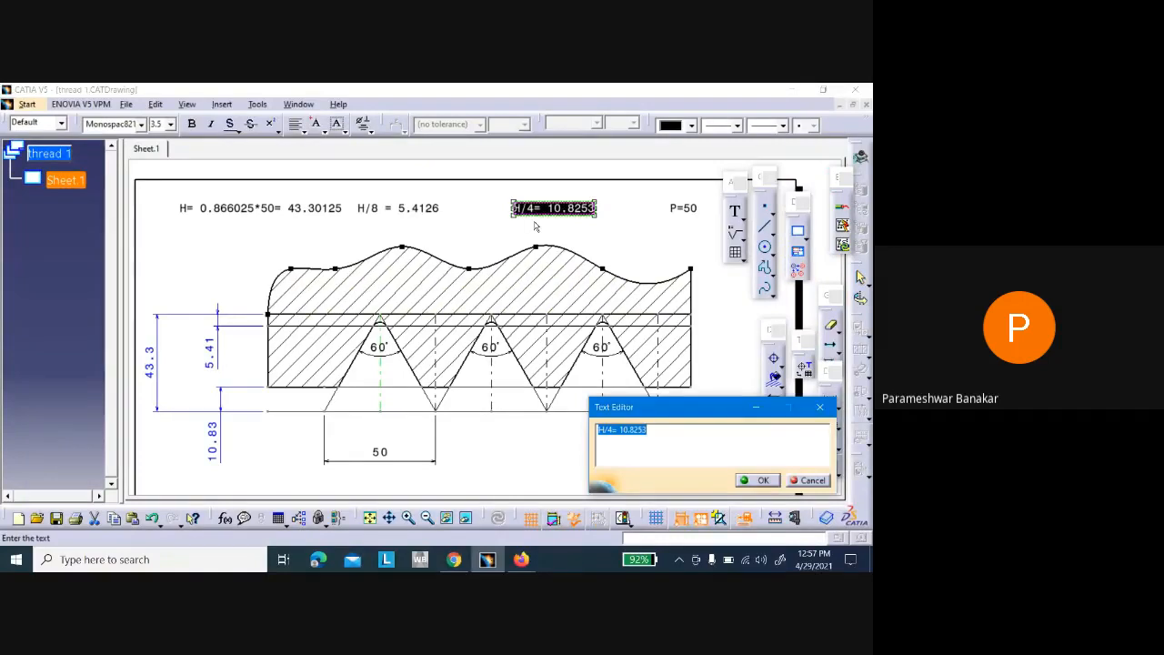
click(534, 218)
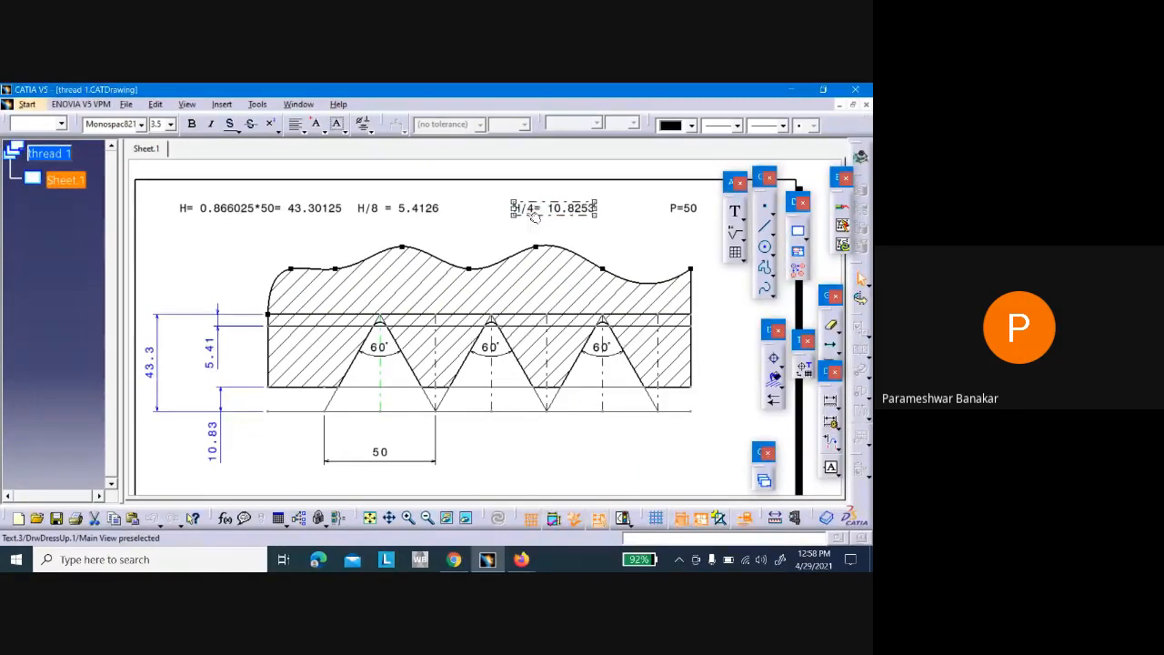
double_click(533, 210)
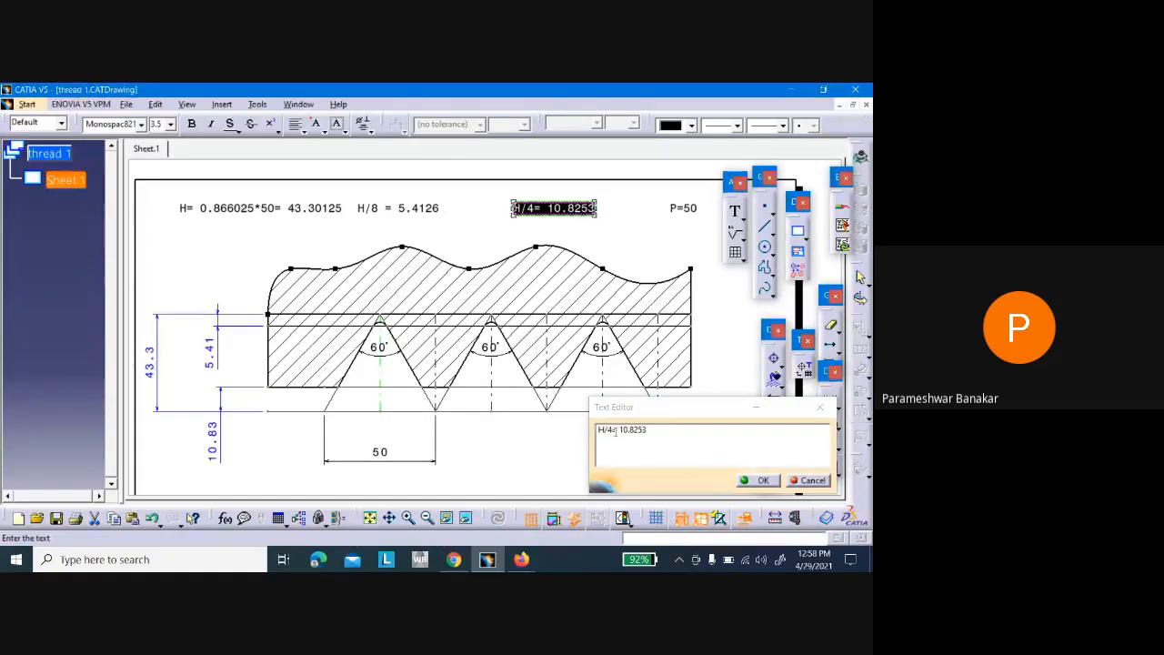
click(615, 432)
key(BackSpace)
text(6)
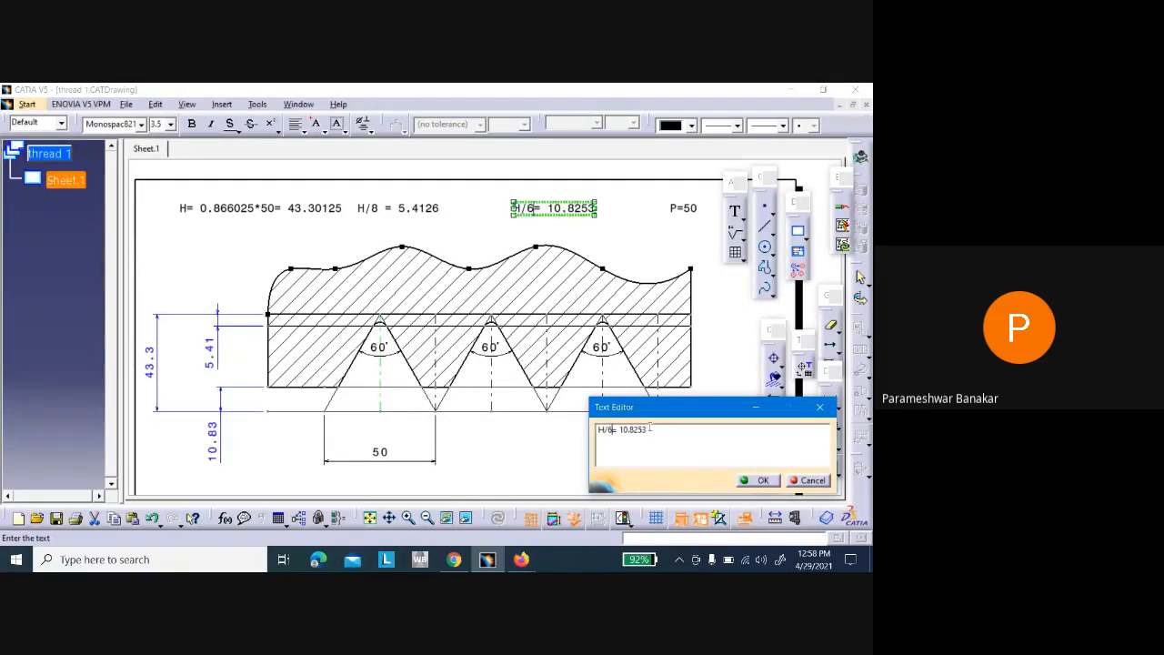
key(BackSpace)
key(BackSpace)
key(BackSpace)
key(BackSpace)
key(BackSpace)
key(BackSpace)
key(BackSpace)
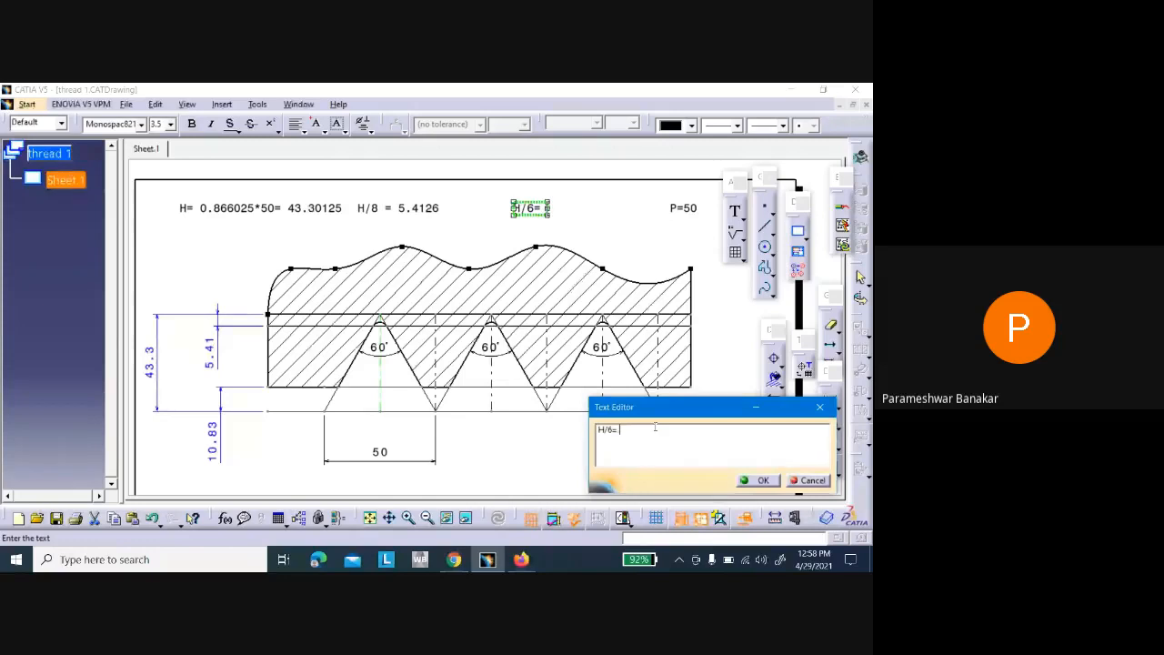
Find and open the Windows Calculator
click(248, 560)
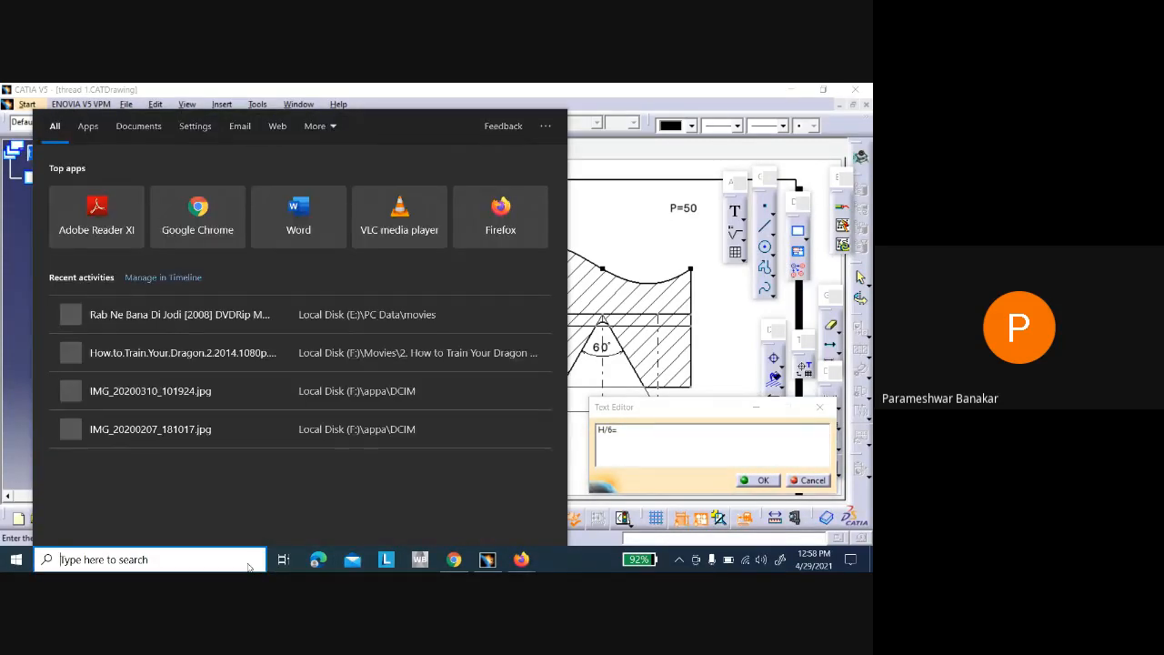
text(CAL)
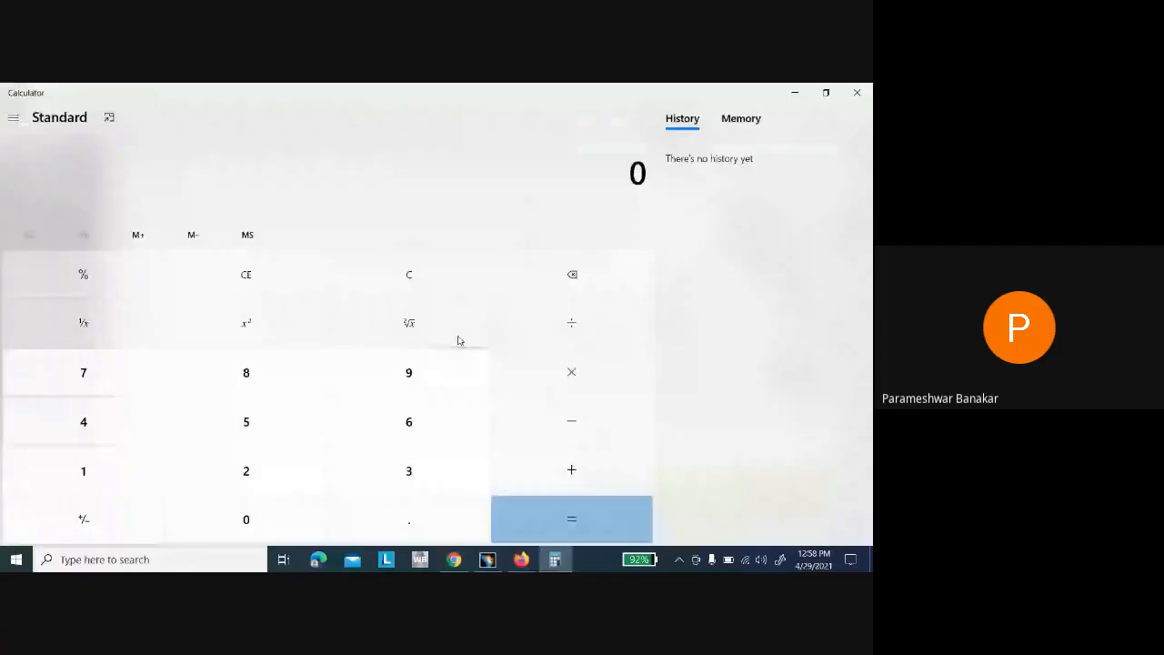
text(43/)
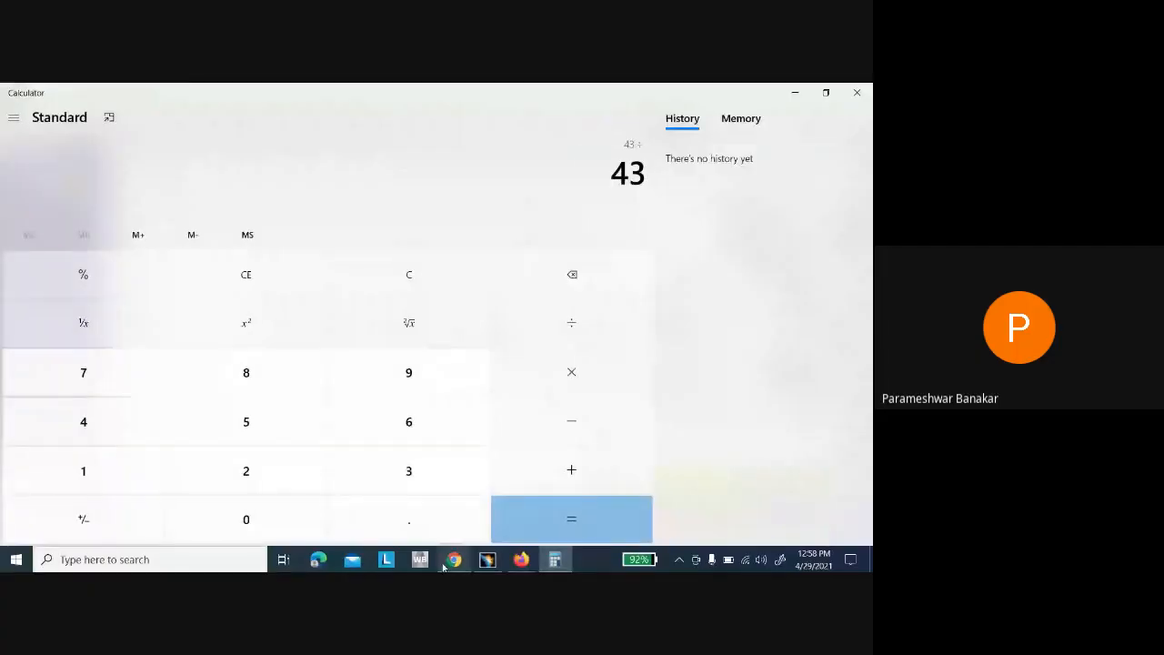
key(BackSpace)
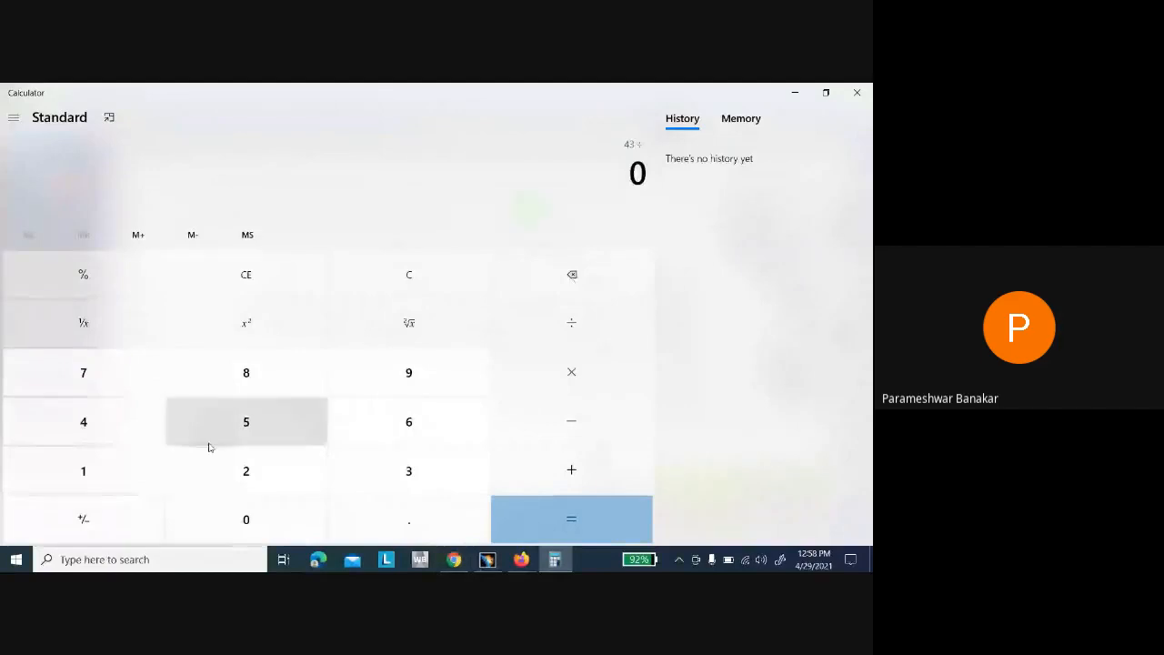
text(43)
click(393, 522)
click(444, 470)
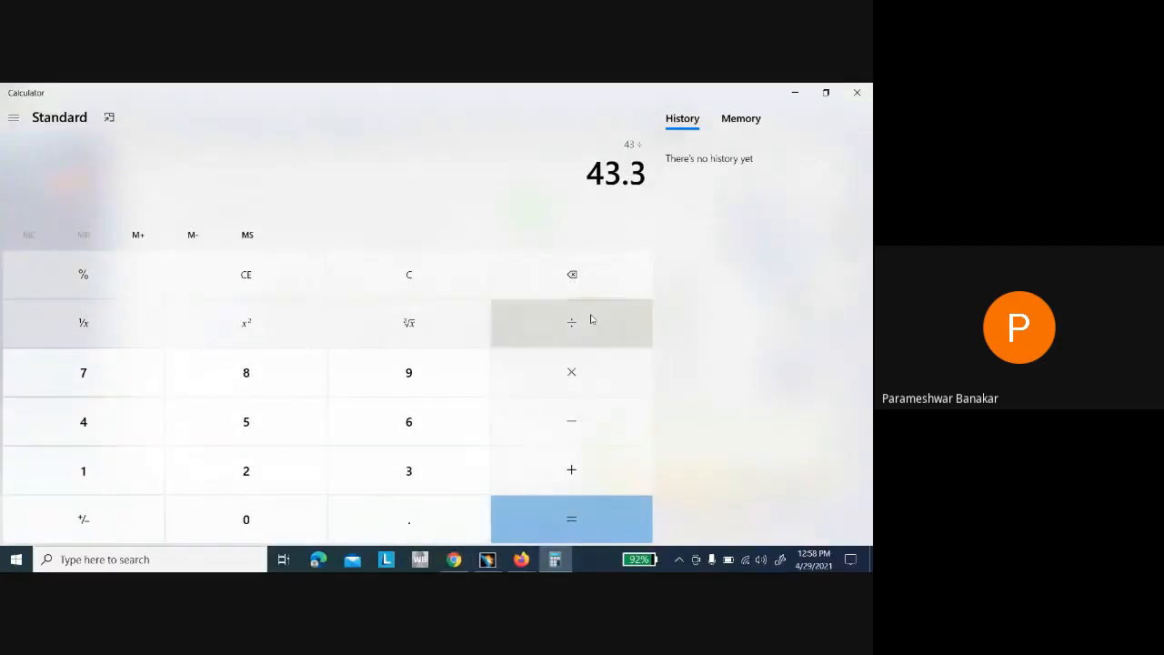
click(549, 347)
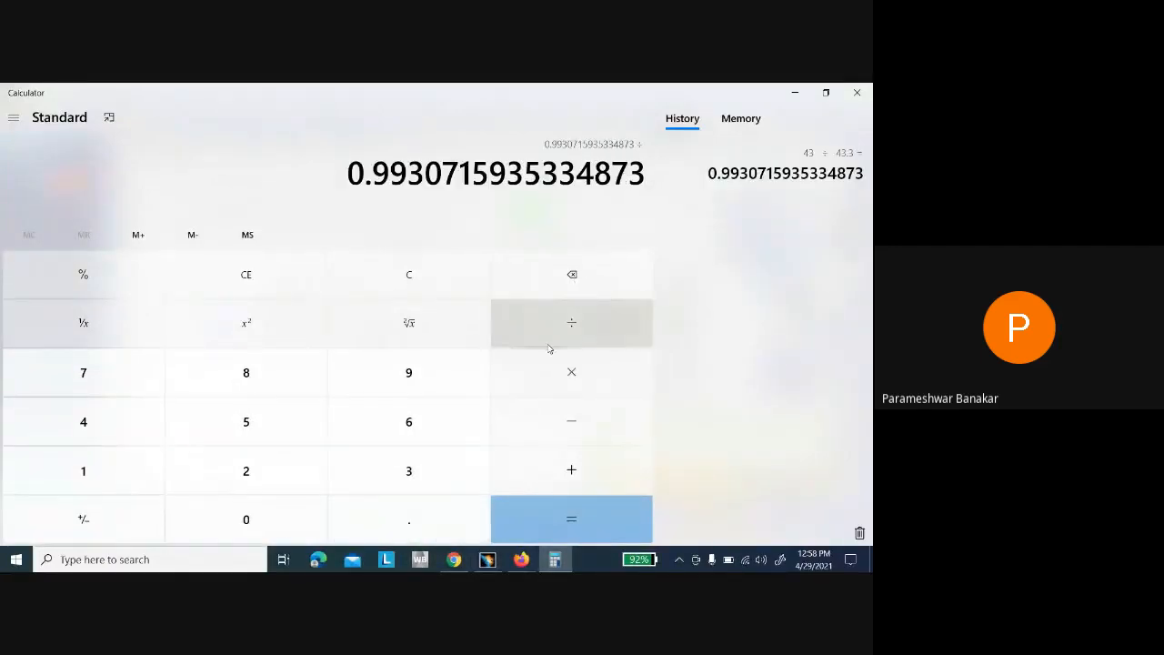
click(421, 425)
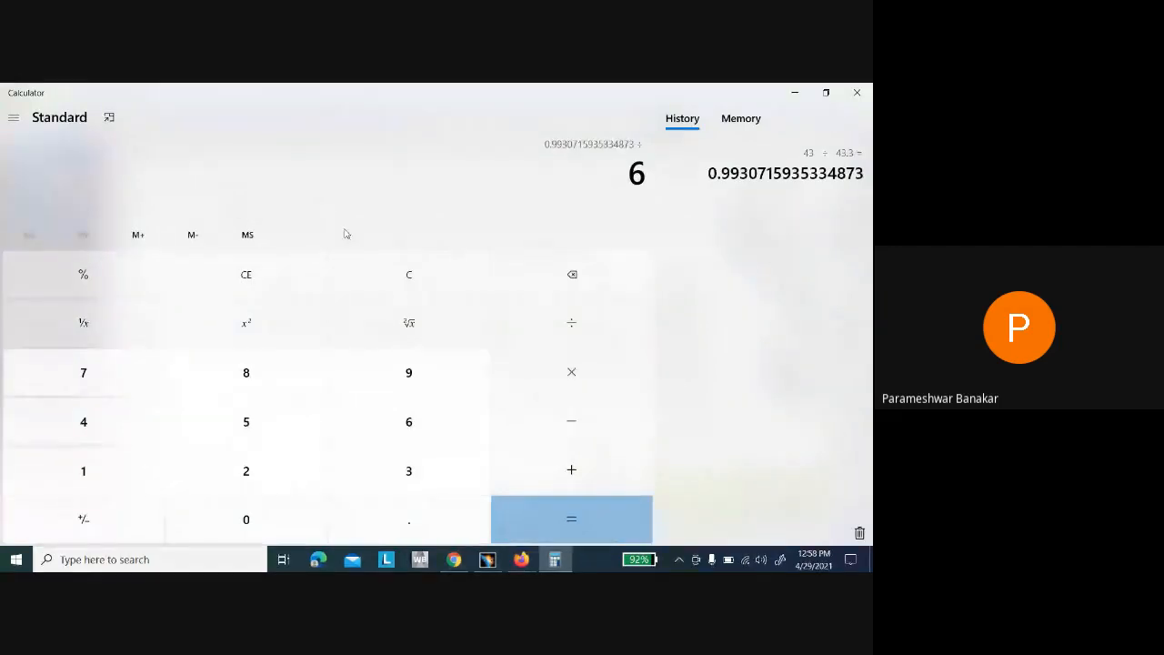
click(559, 274)
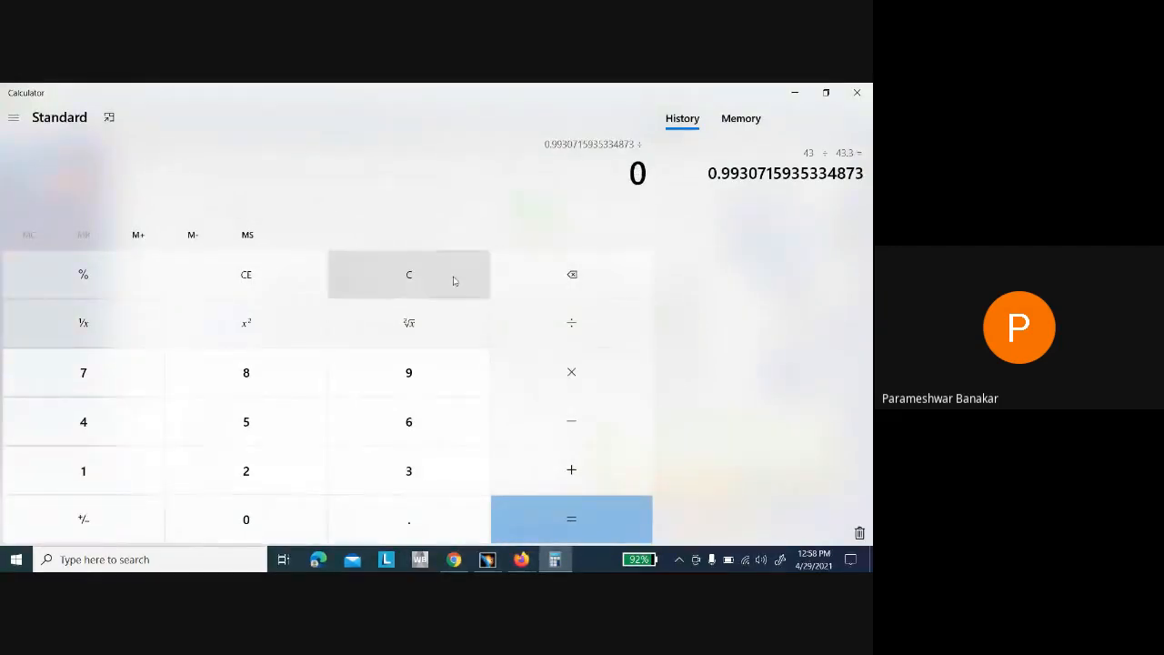
click(454, 281)
Calculate 43.3 ÷ 6 for the thread profile's H/6 value
click(110, 427)
click(366, 470)
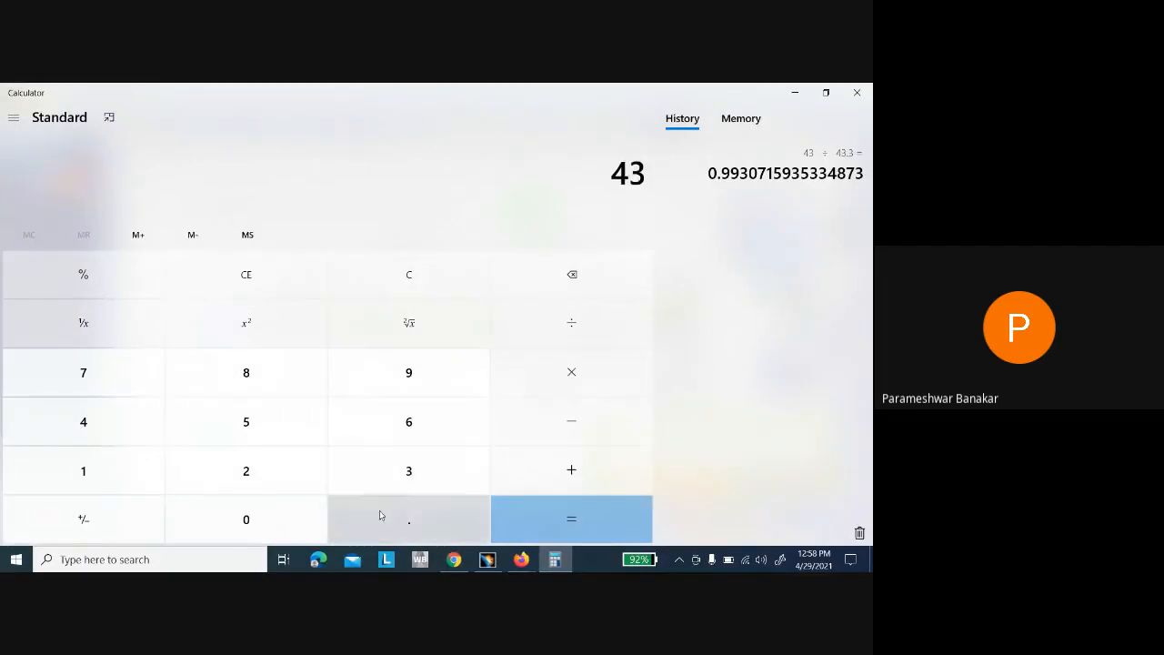
click(380, 516)
click(405, 471)
click(587, 321)
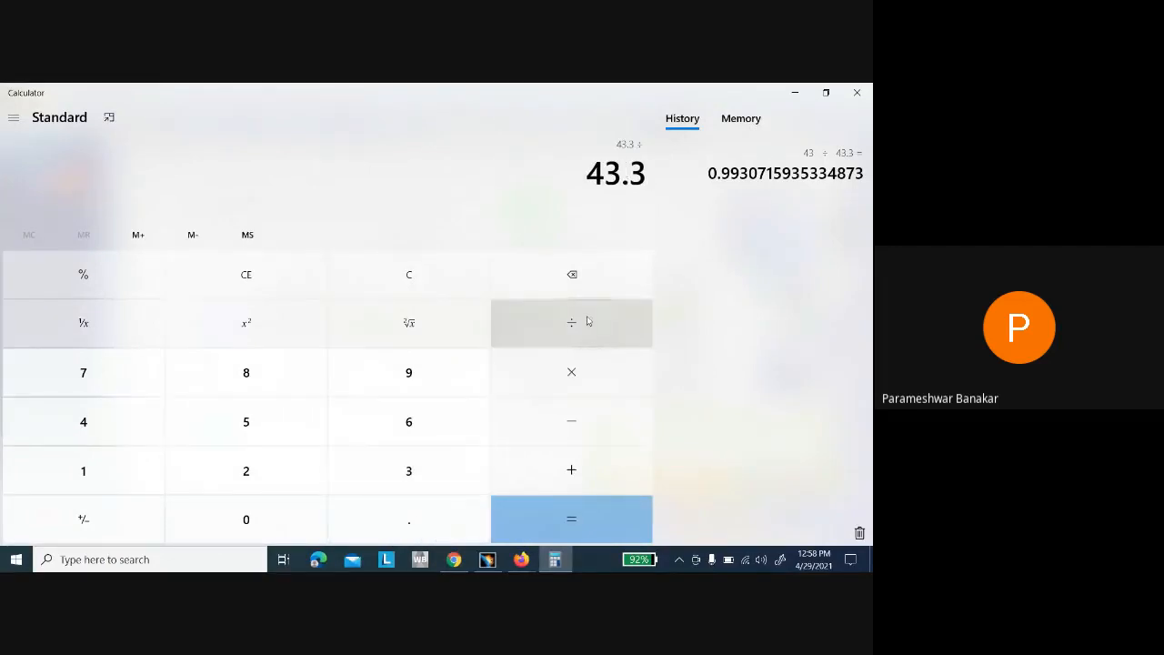
click(407, 427)
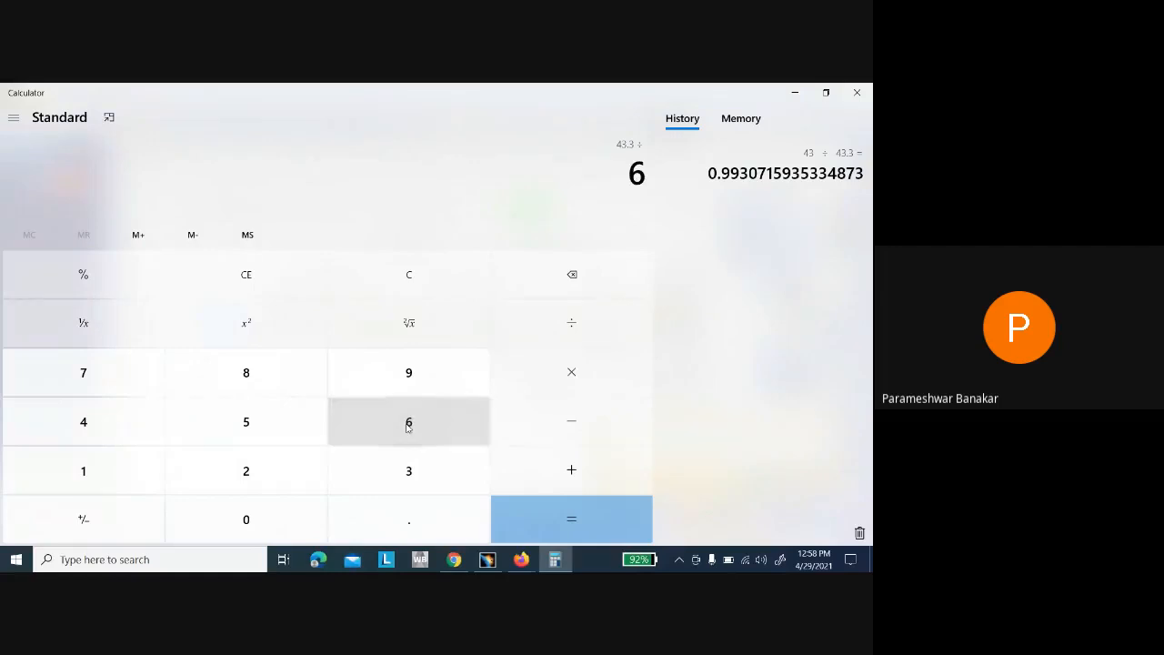
click(608, 515)
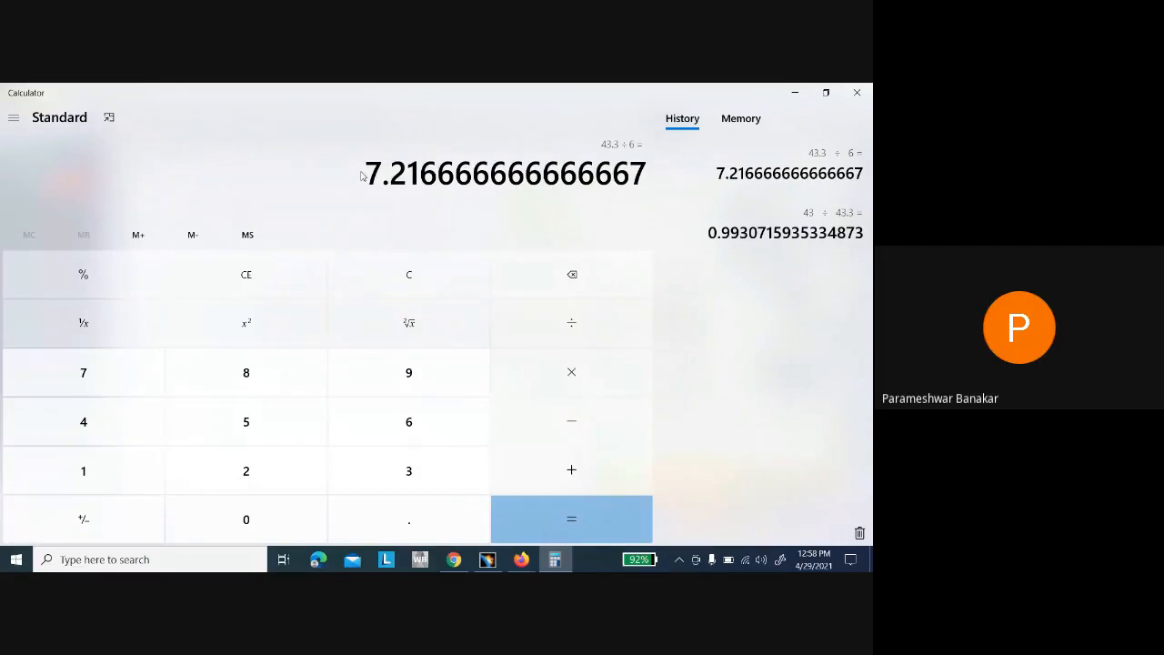
drag(363, 176, 437, 175)
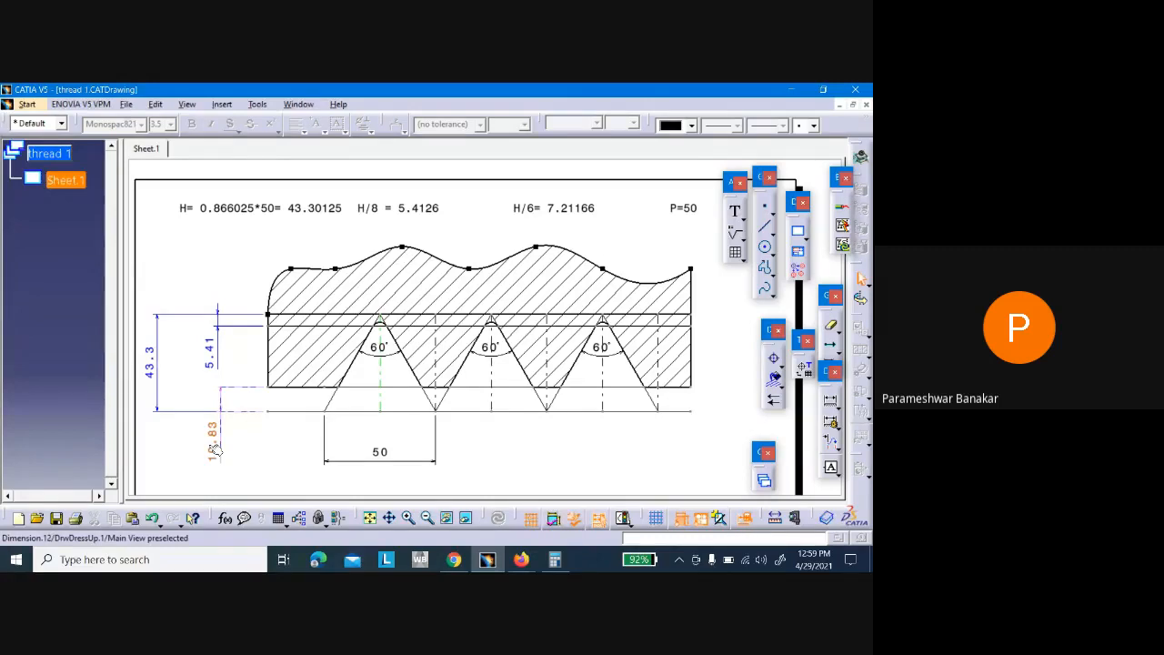
Add the text "ISO METRIC V THREAD" directly below the H formula on the thread drawing sheet
ctrl+middle_drag(601, 257, 608, 396)
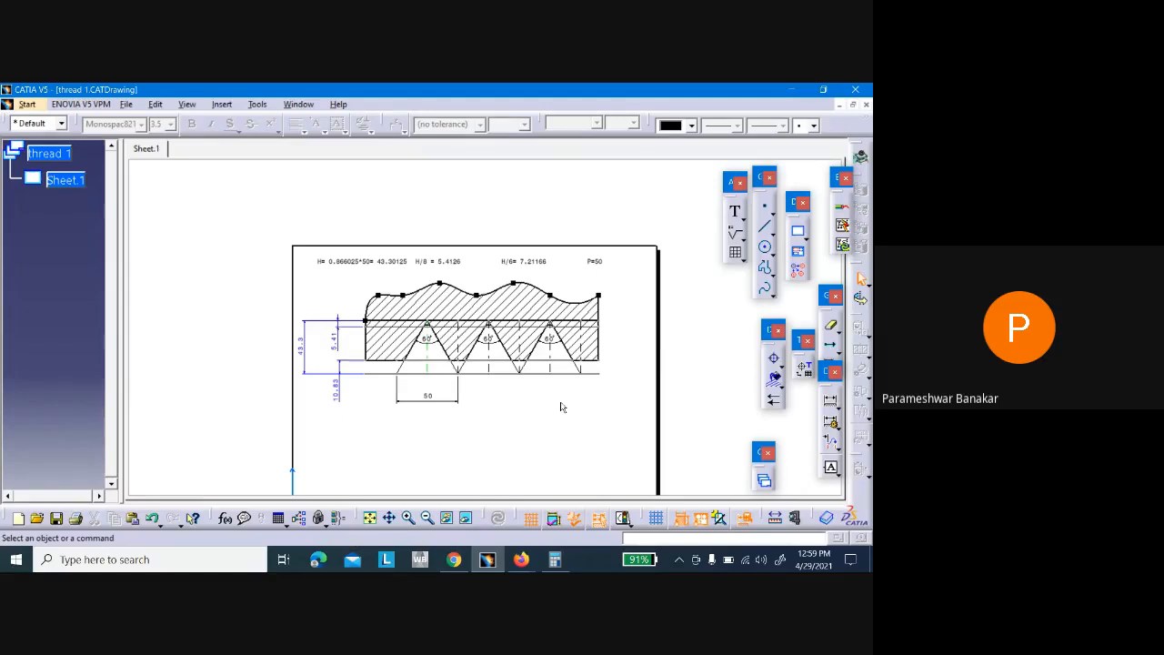
mouse_move(561, 406)
ctrl+middle_down()
mouse_move(549, 401)
mouse_move(541, 431)
mouse_move(514, 405)
ctrl+middle_up()
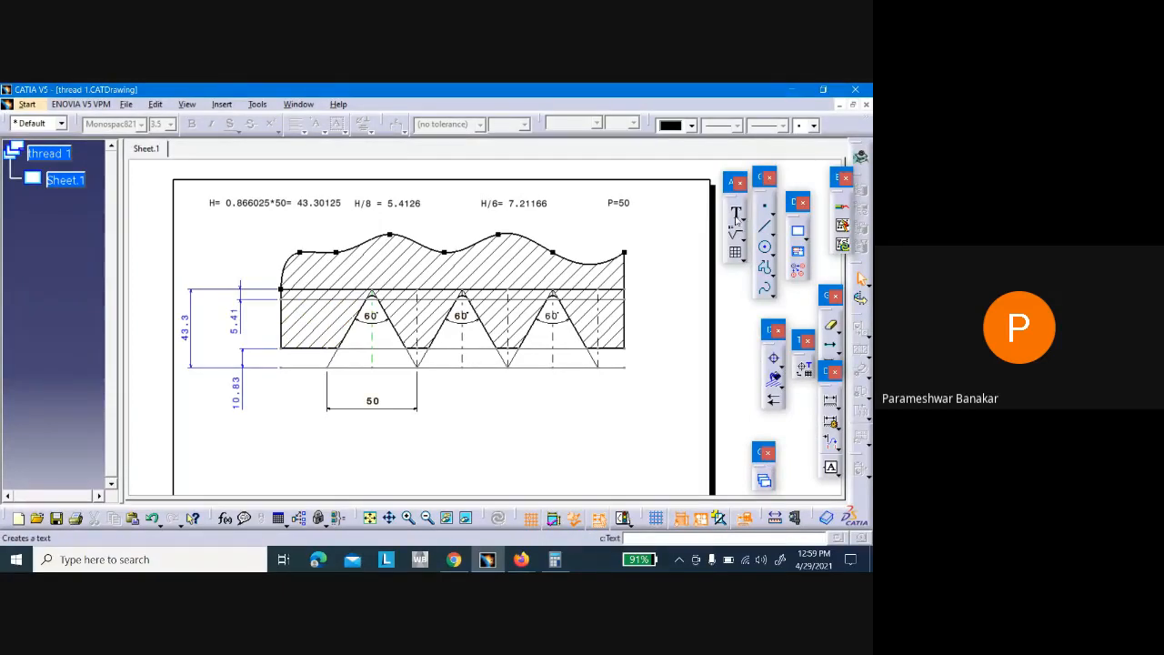
click(736, 212)
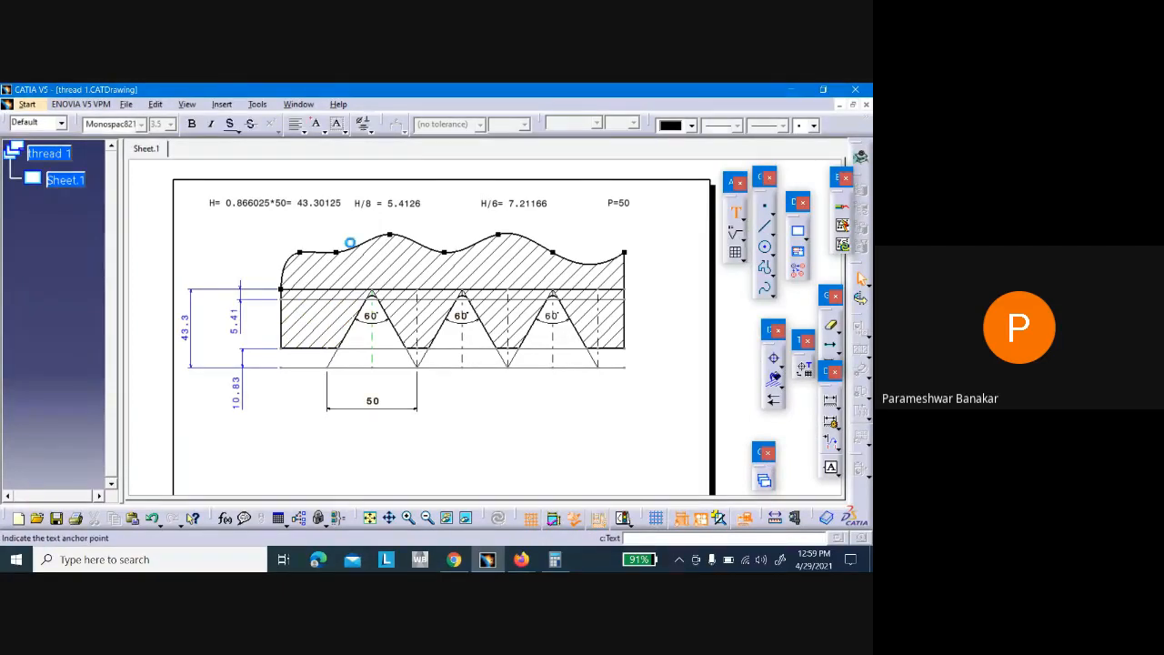
click(216, 233)
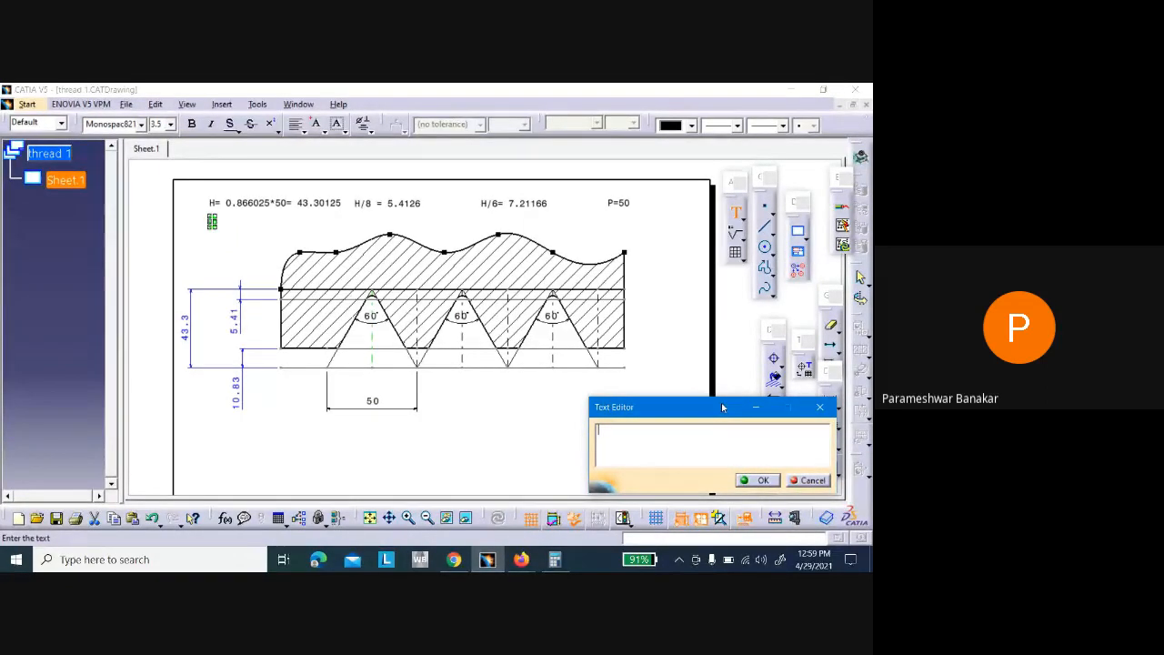
text(ISO METR)
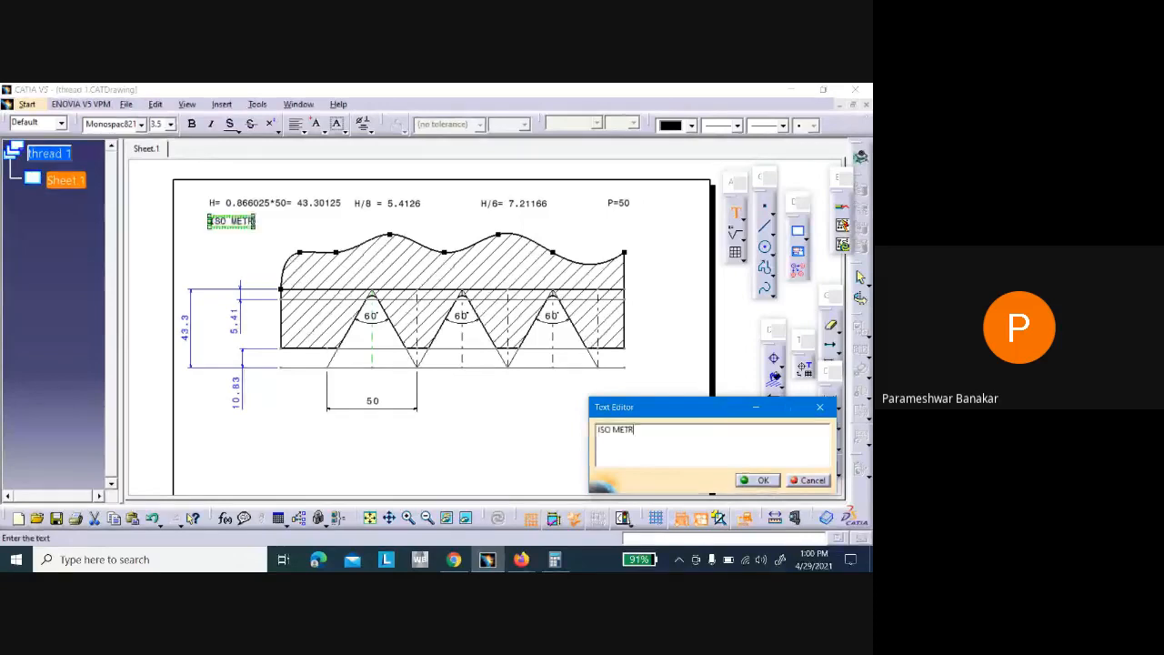
text(IC V THREAD)
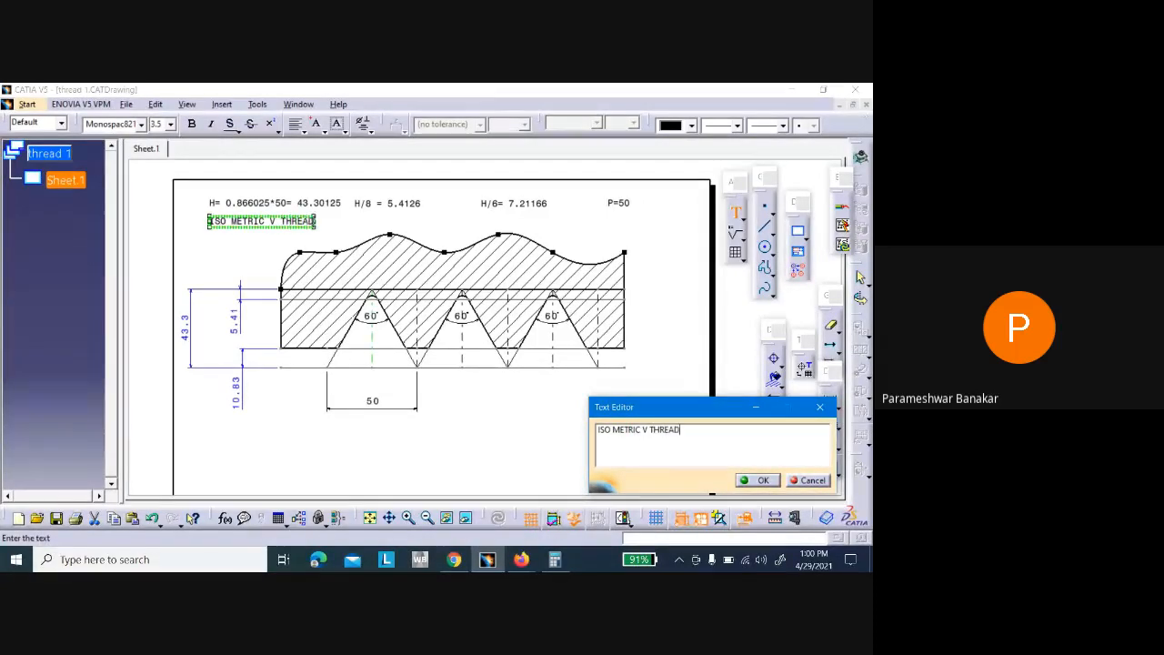
click(760, 480)
click(646, 251)
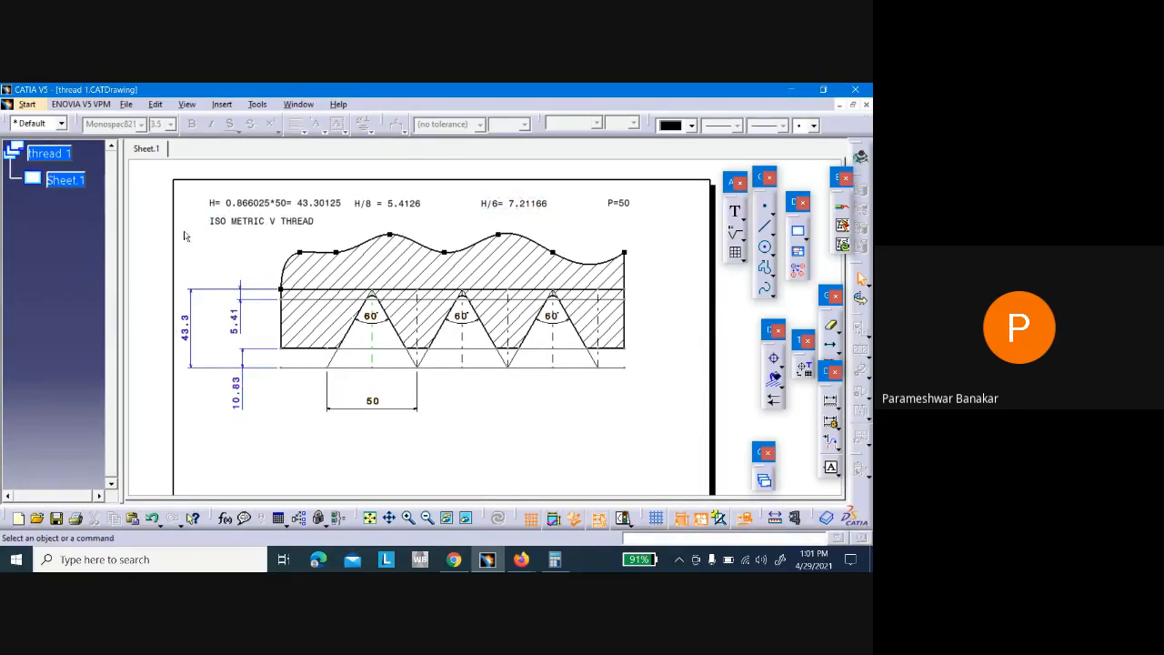
Delete the entire thread profile with its hatching, support geometry and all dimensions, keeping the formula and title texts
drag(182, 233, 661, 425)
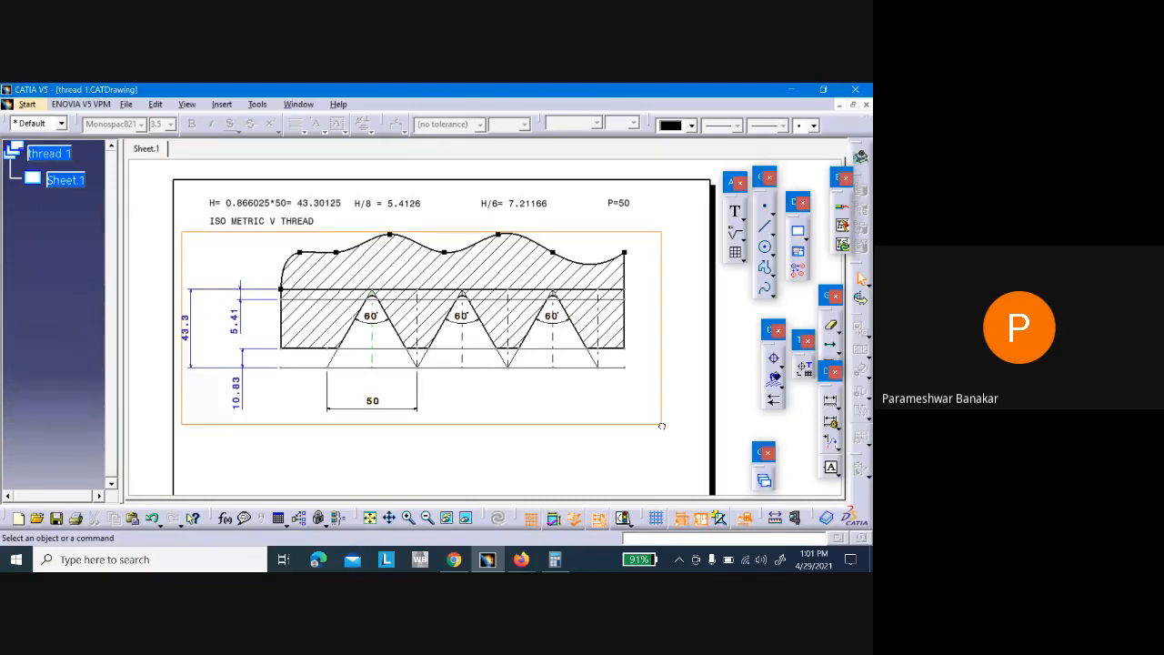
drag(661, 425, 663, 429)
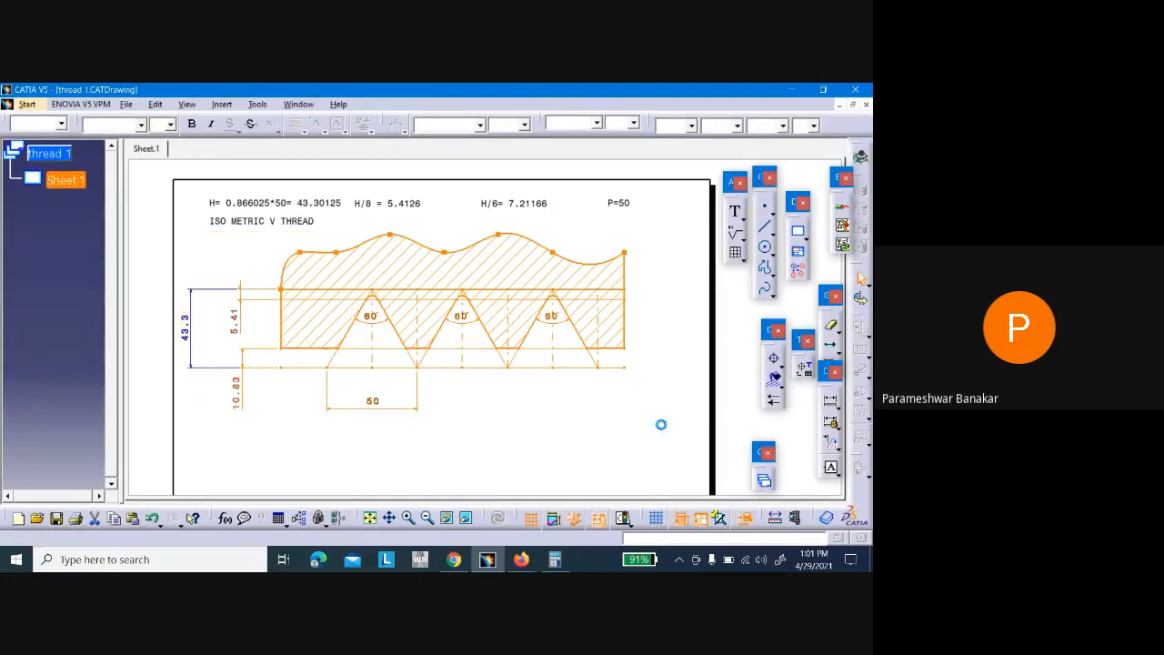
key(Delete)
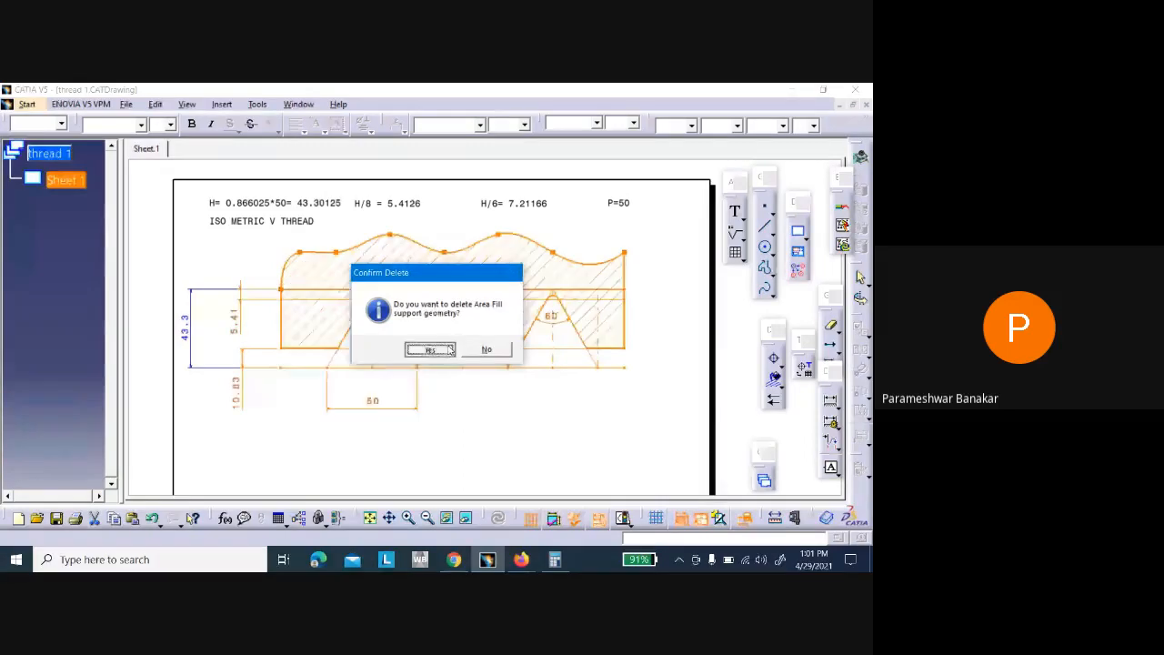
click(429, 349)
click(264, 293)
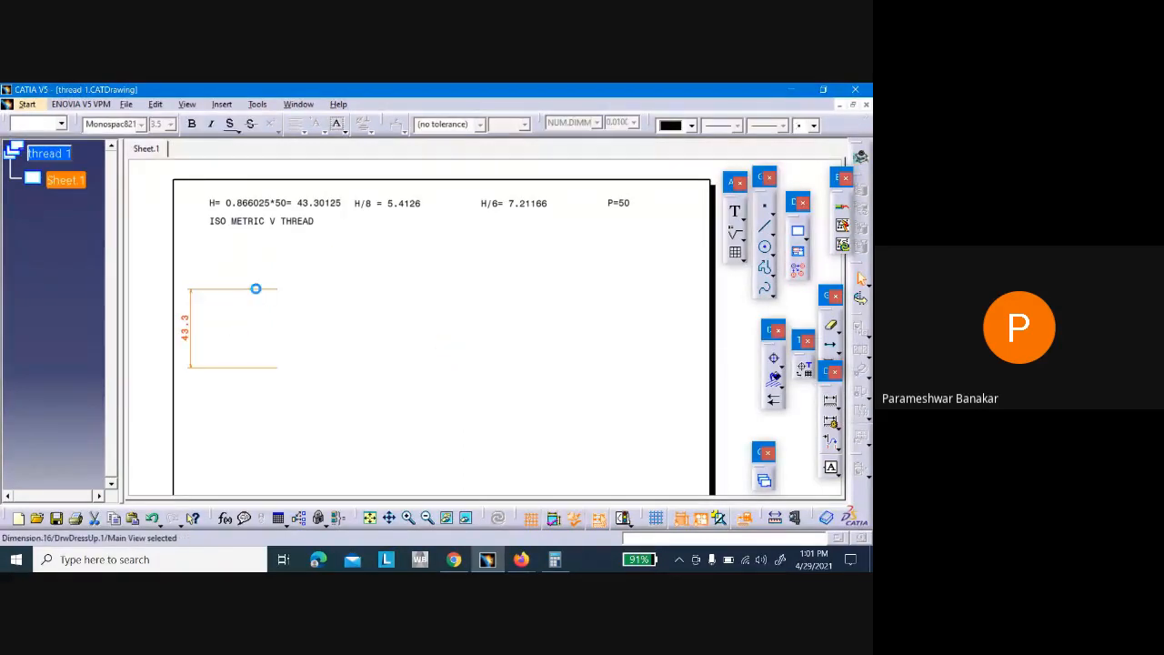
key(Delete)
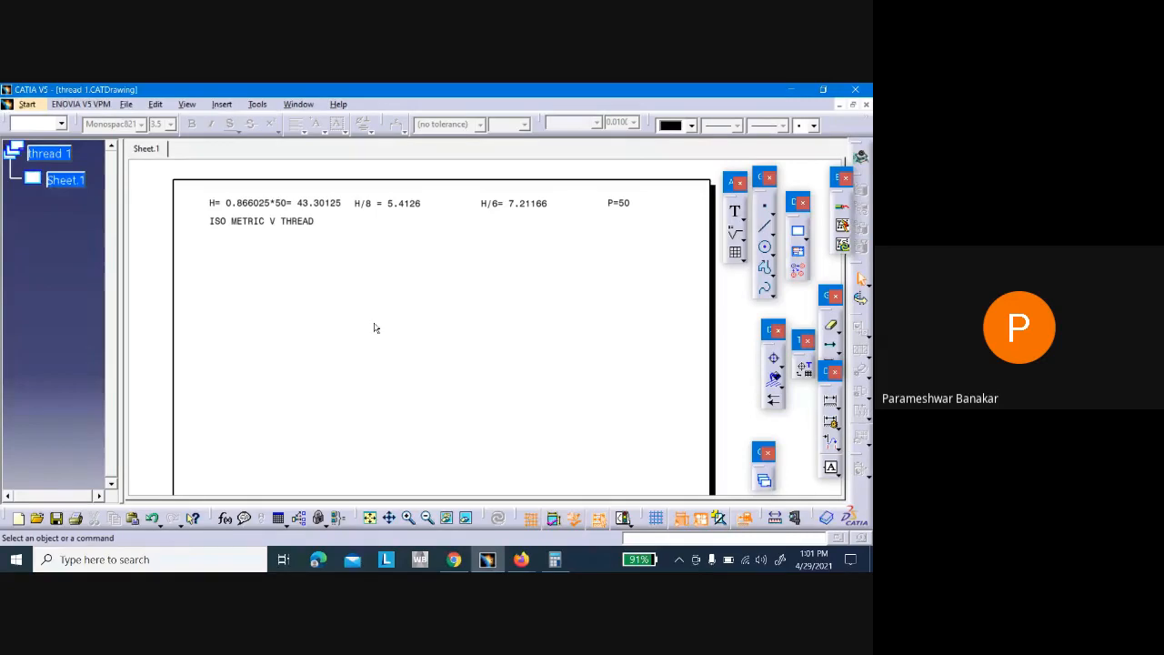
Draw a horizontal line about 200 mm long with 0.13 mm thickness below the title text
click(765, 228)
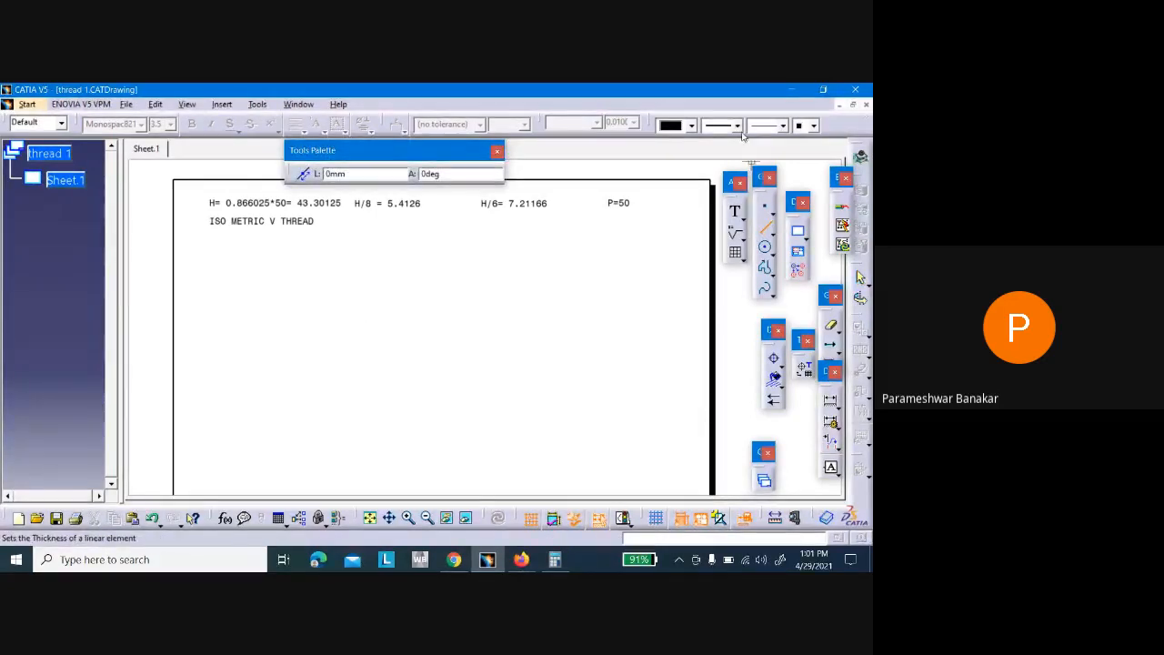
click(737, 127)
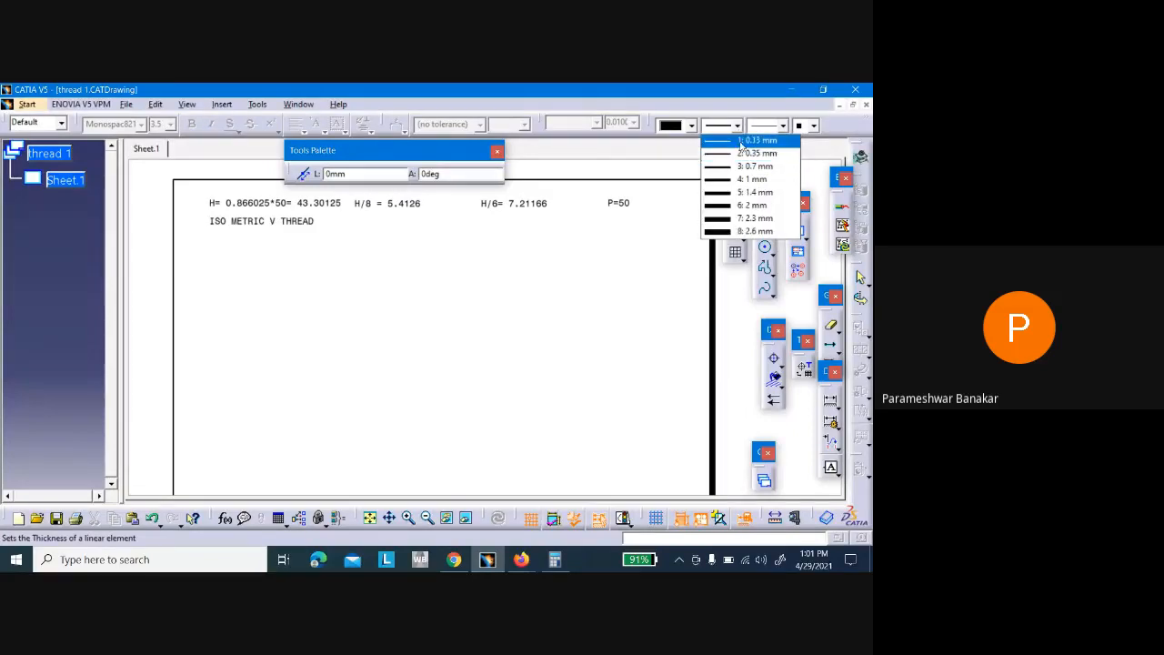
click(742, 141)
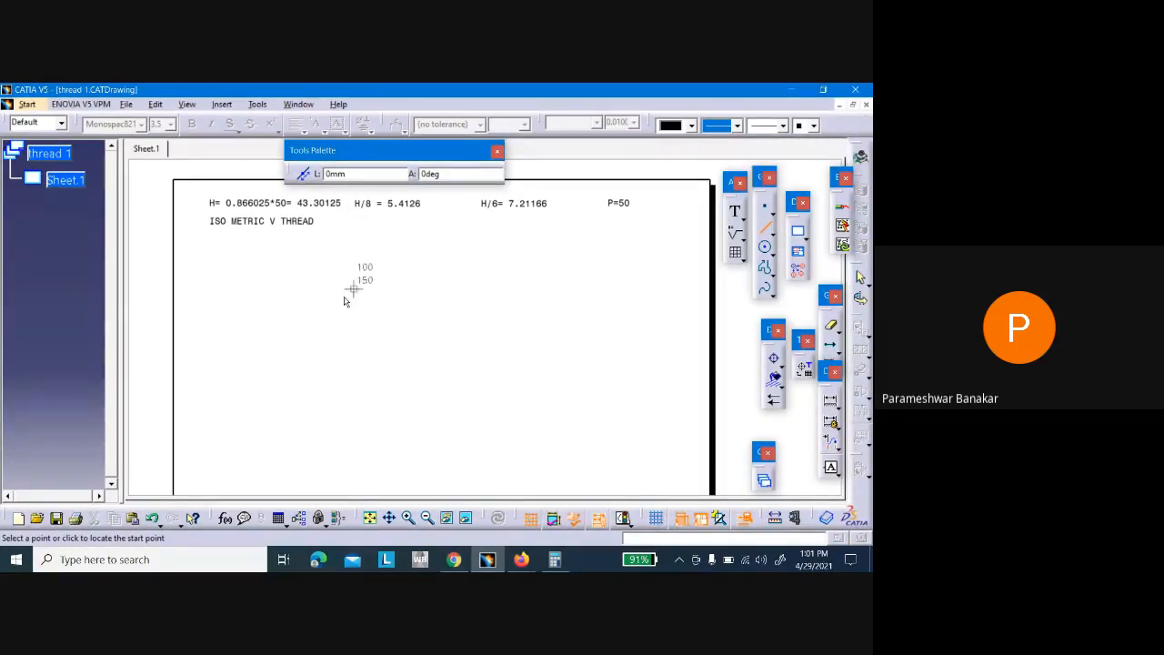
click(246, 290)
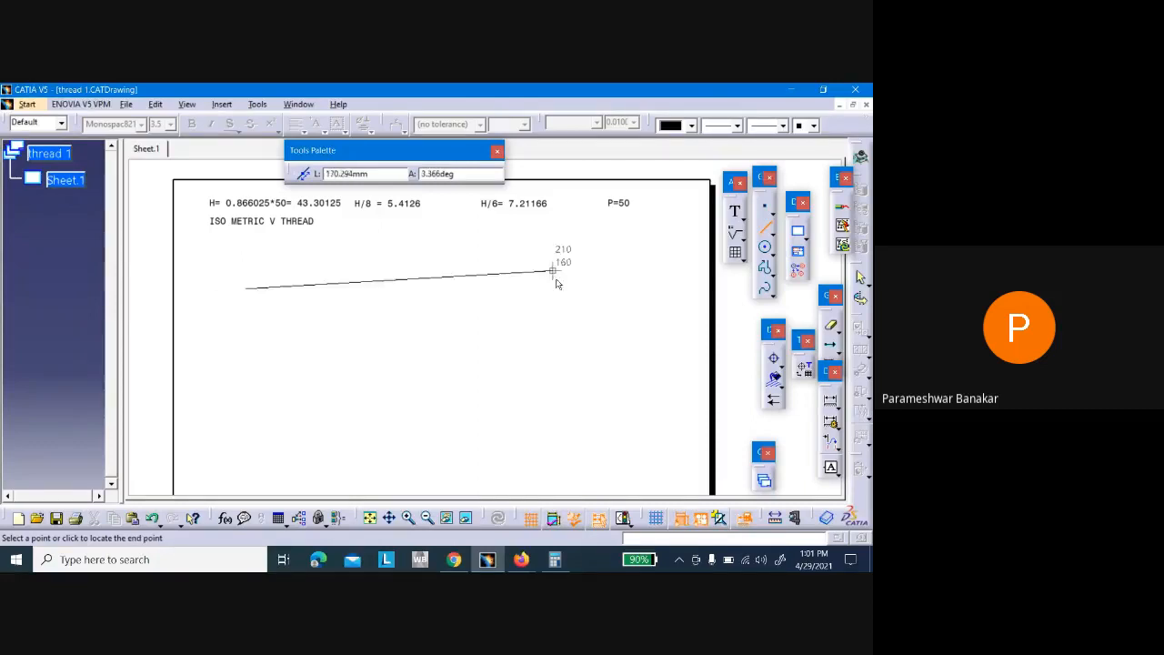
click(607, 290)
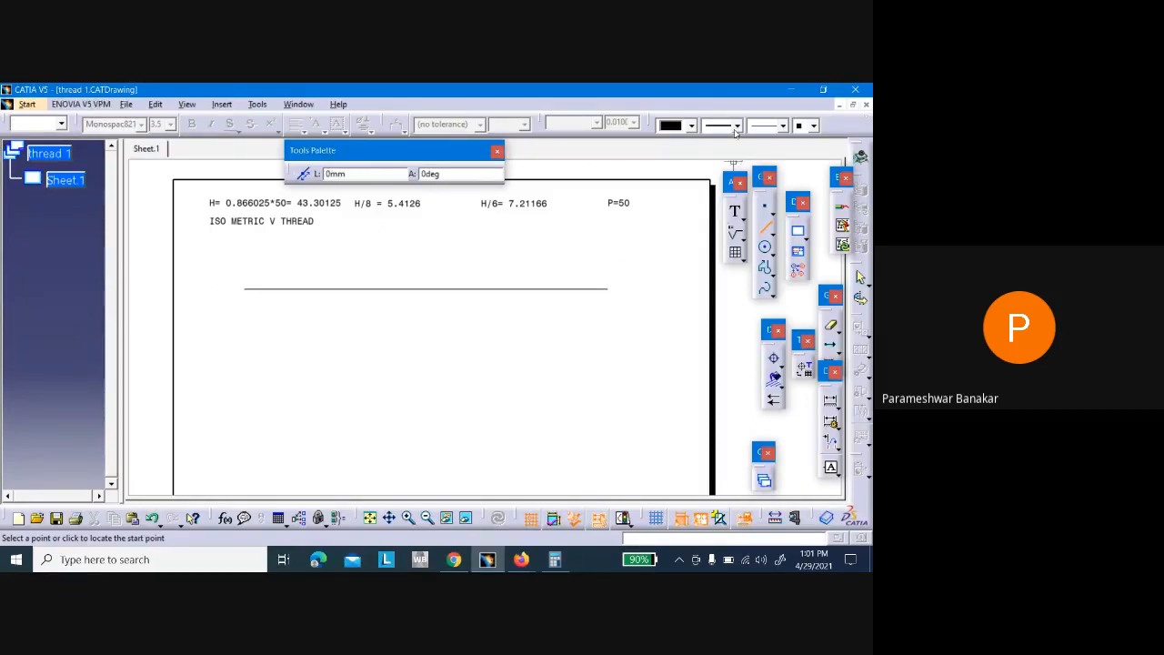
Draw a second horizontal line 200 mm long with 0.35 mm thickness, about 10 mm below the first
click(735, 126)
click(737, 153)
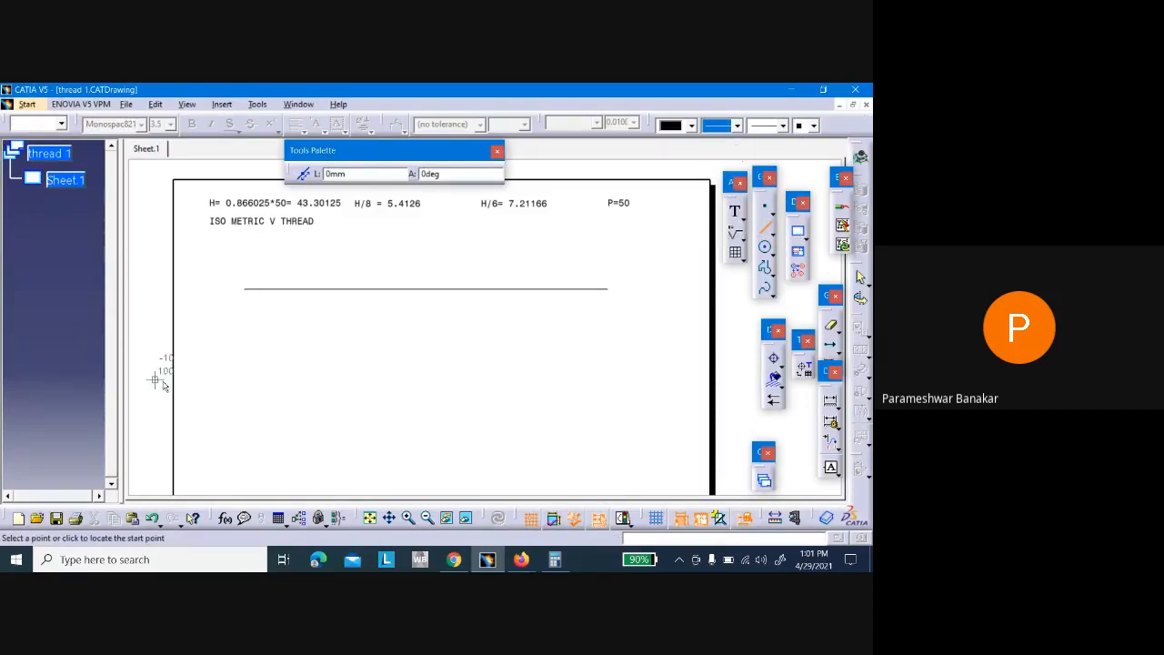
click(245, 307)
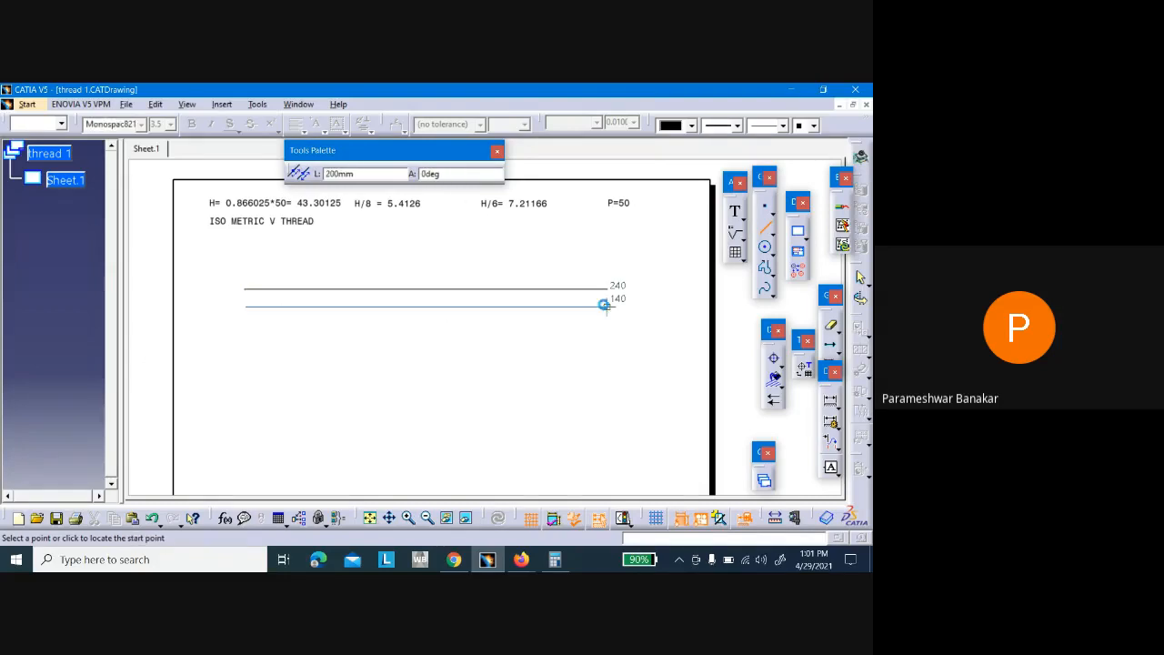
click(607, 306)
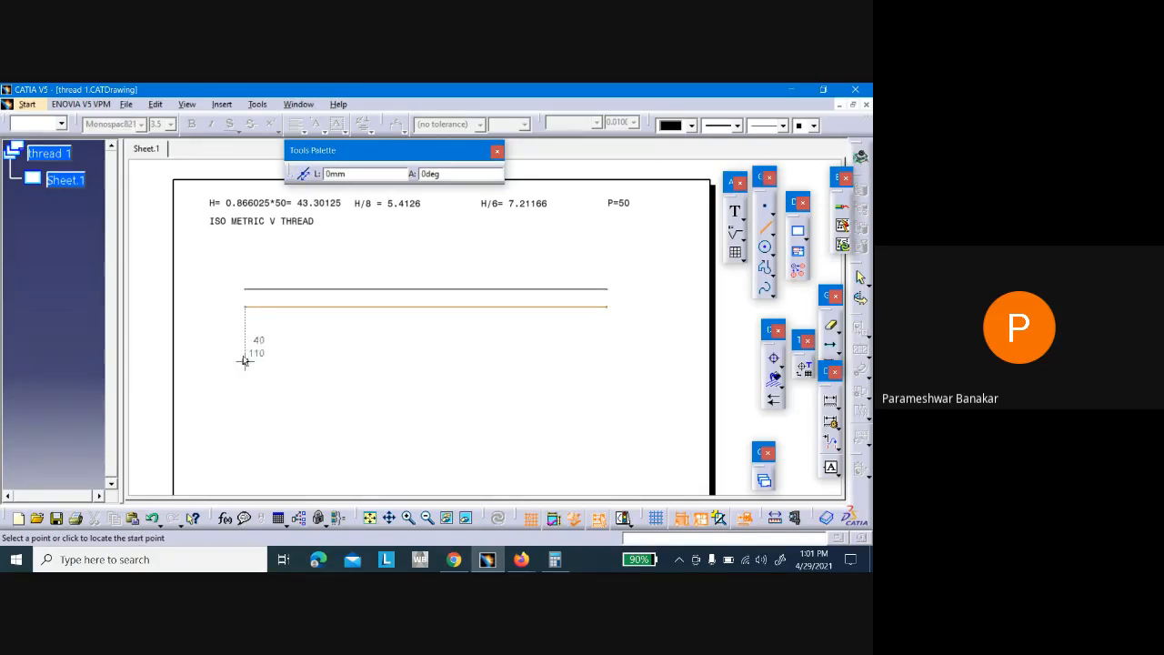
Set the line thickness and draw a third horizontal line about 200 mm long, about 30 mm below the second
click(736, 124)
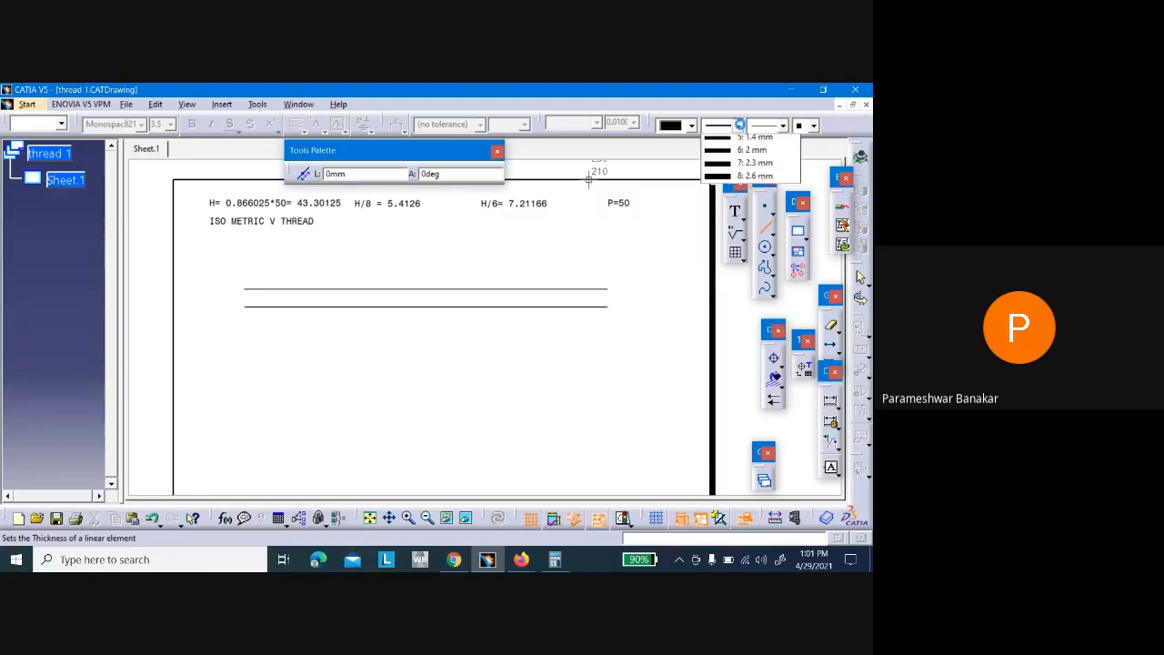
click(737, 143)
click(244, 362)
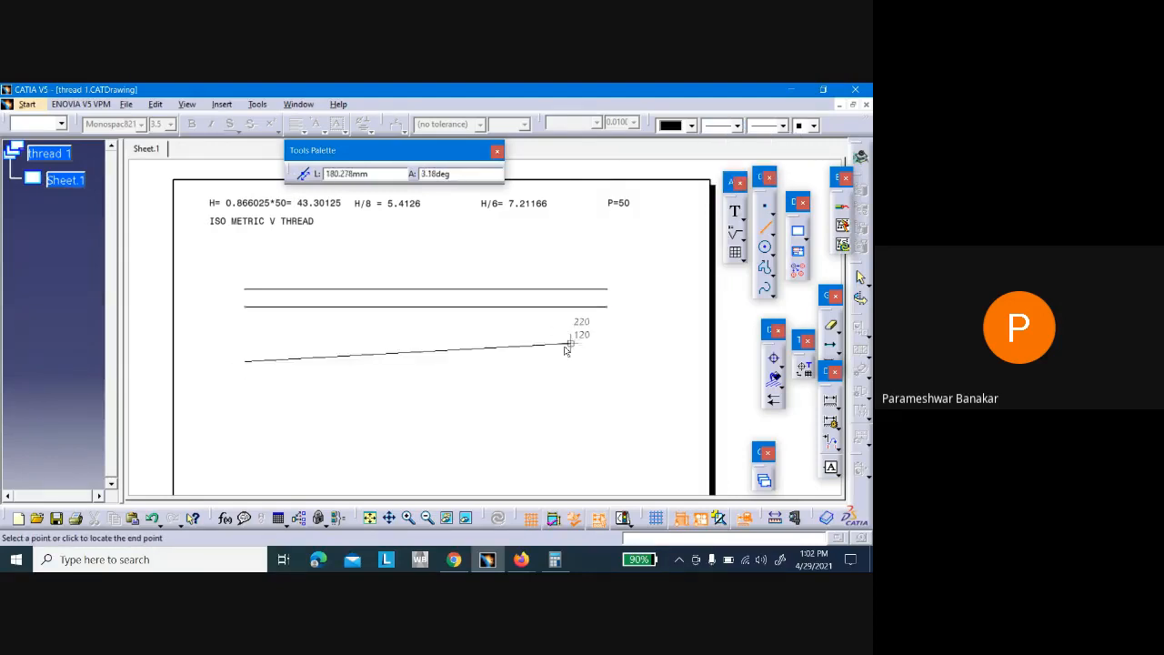
click(606, 362)
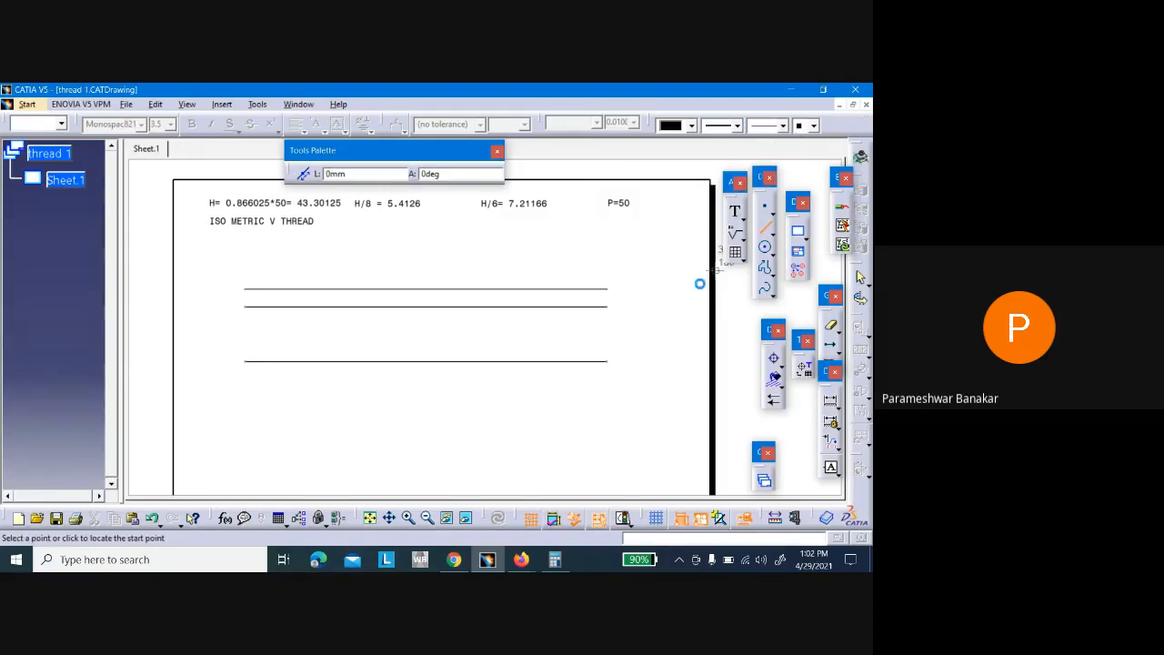
Set the line thickness and draw a fourth horizontal line about 200 mm long, about 10 mm below the third
click(735, 124)
click(755, 152)
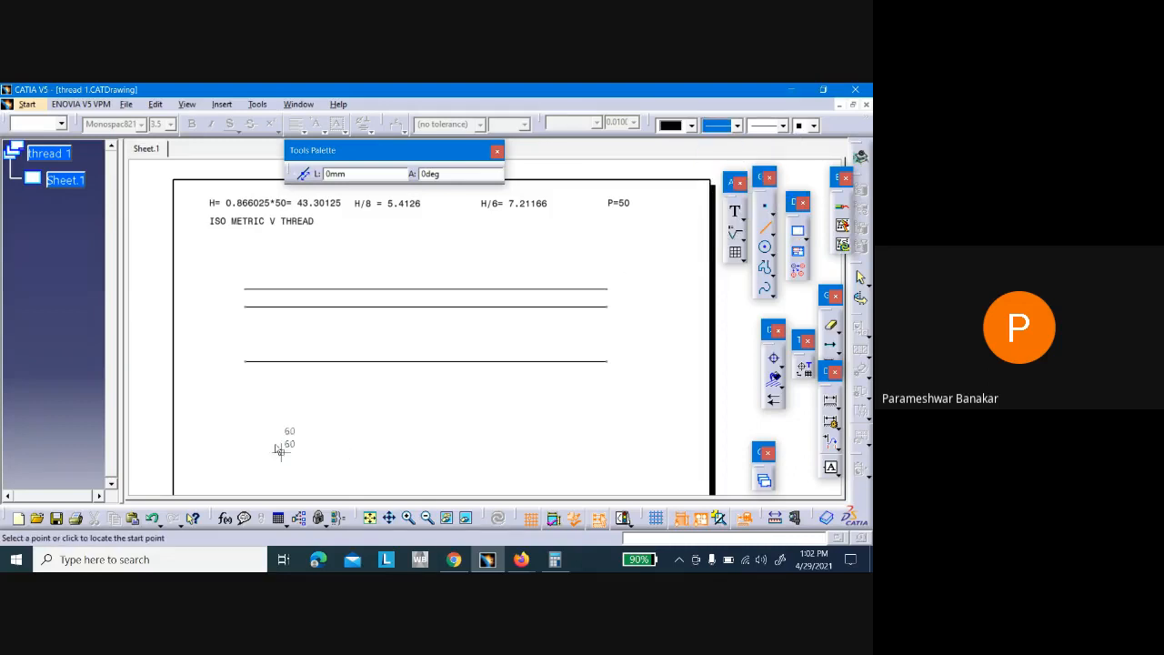
click(245, 380)
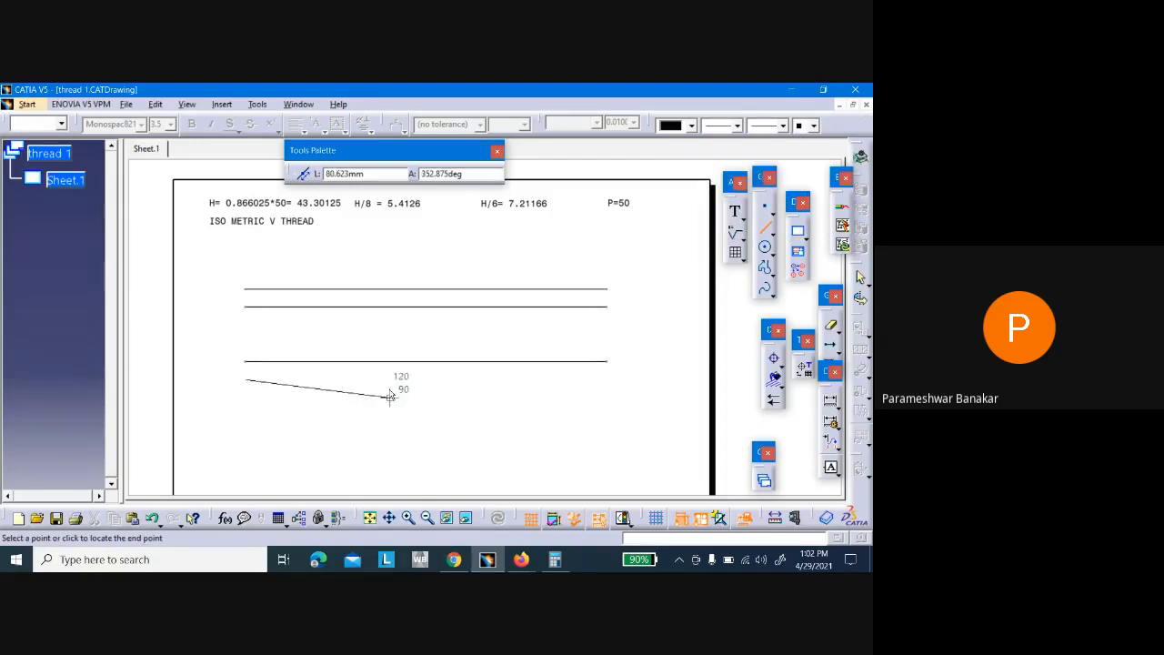
click(606, 380)
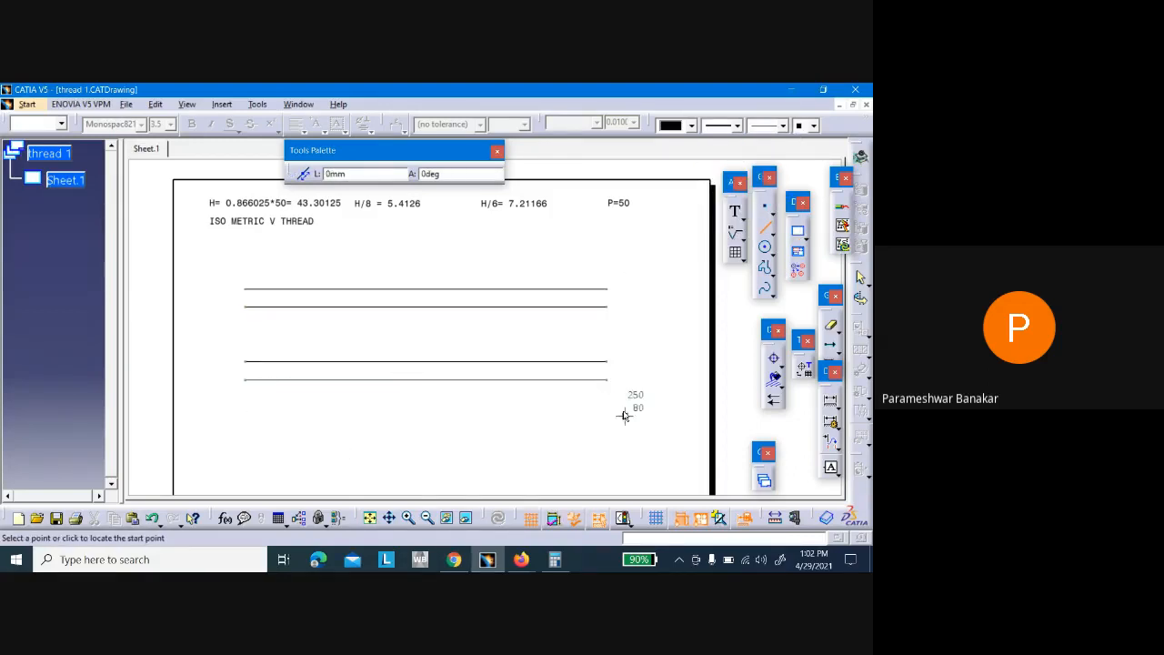
click(625, 416)
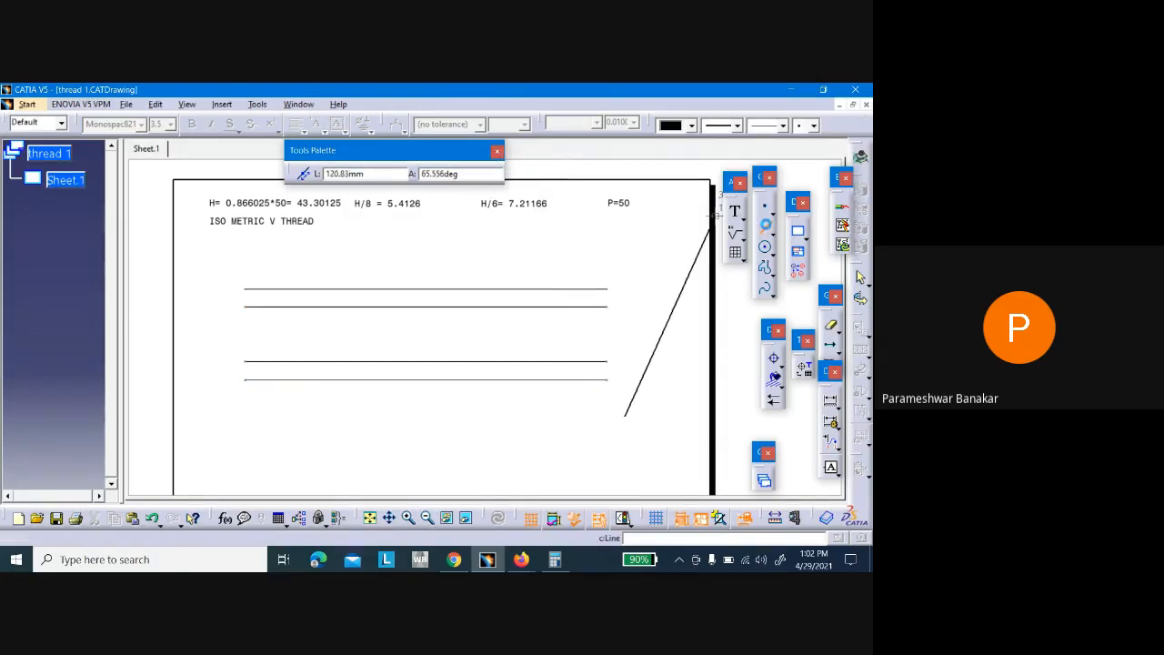
key(Escape)
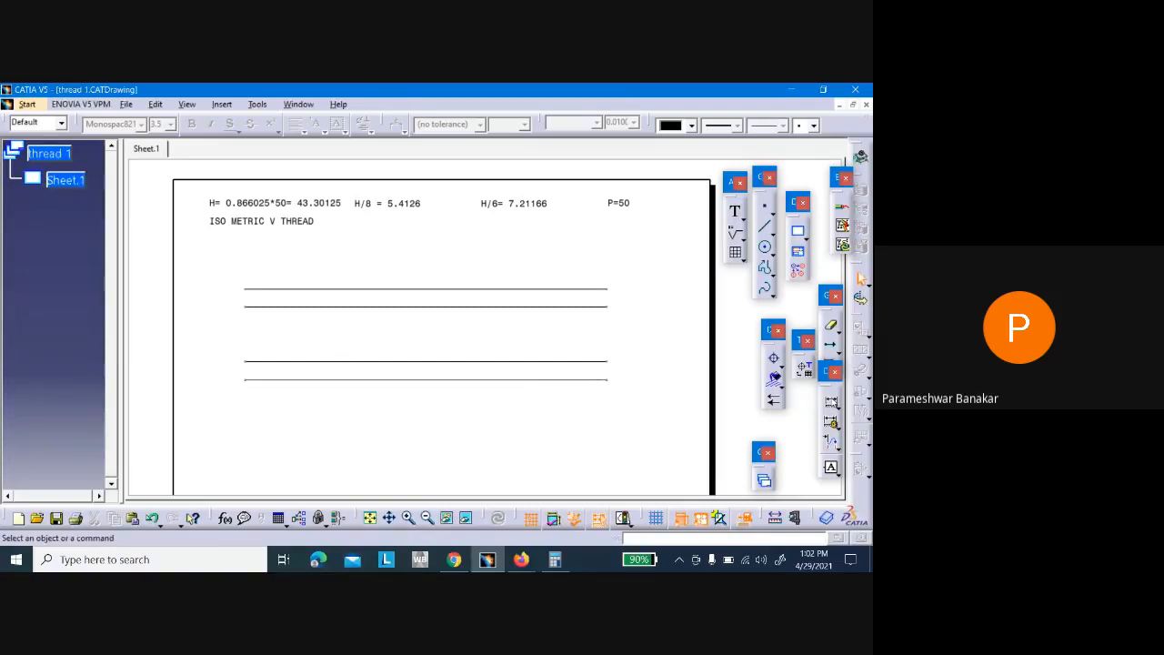
Dimension the distance between the uppermost and lowest horizontal lines and drive the geometry to 43.30 mm
click(831, 401)
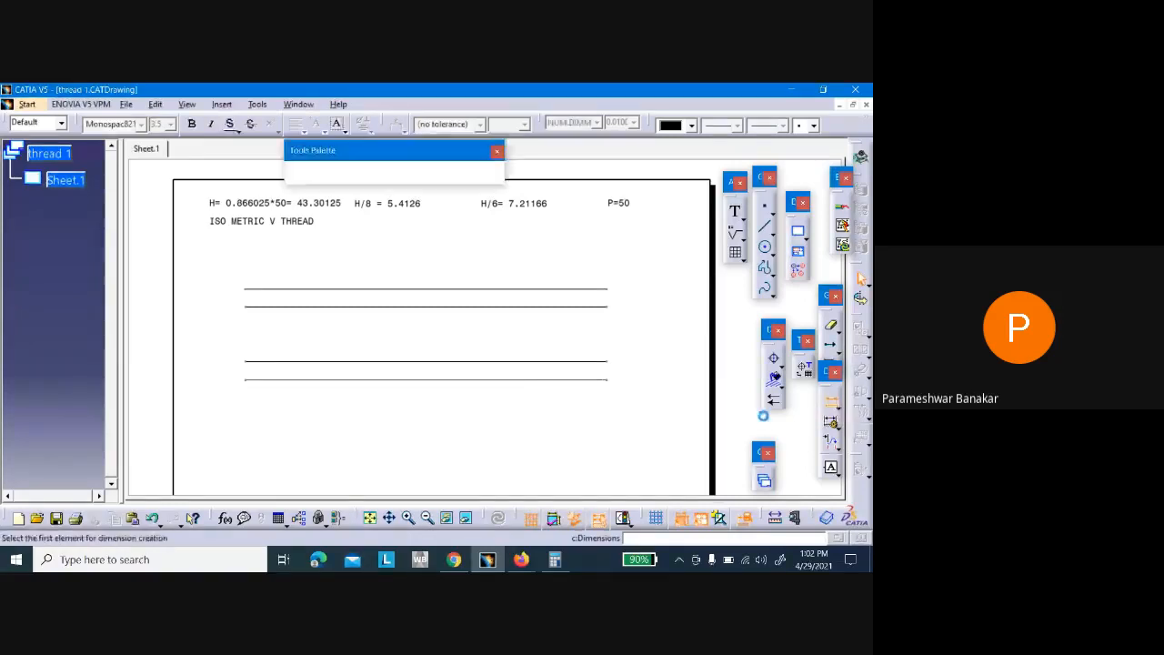
click(350, 290)
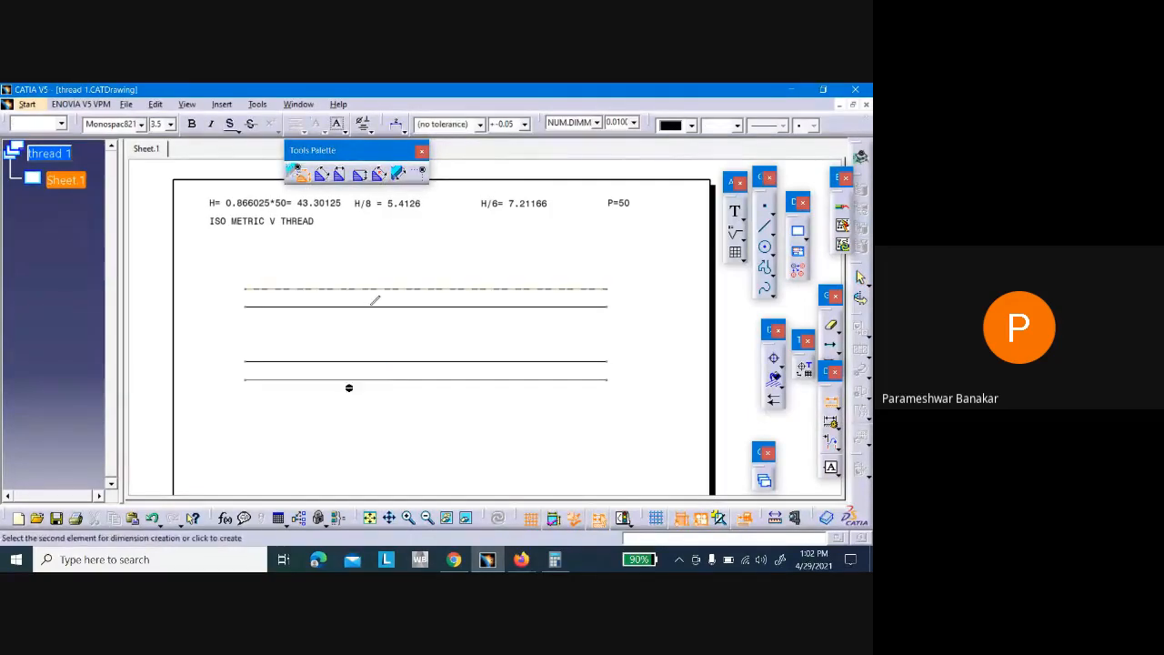
click(373, 380)
click(206, 310)
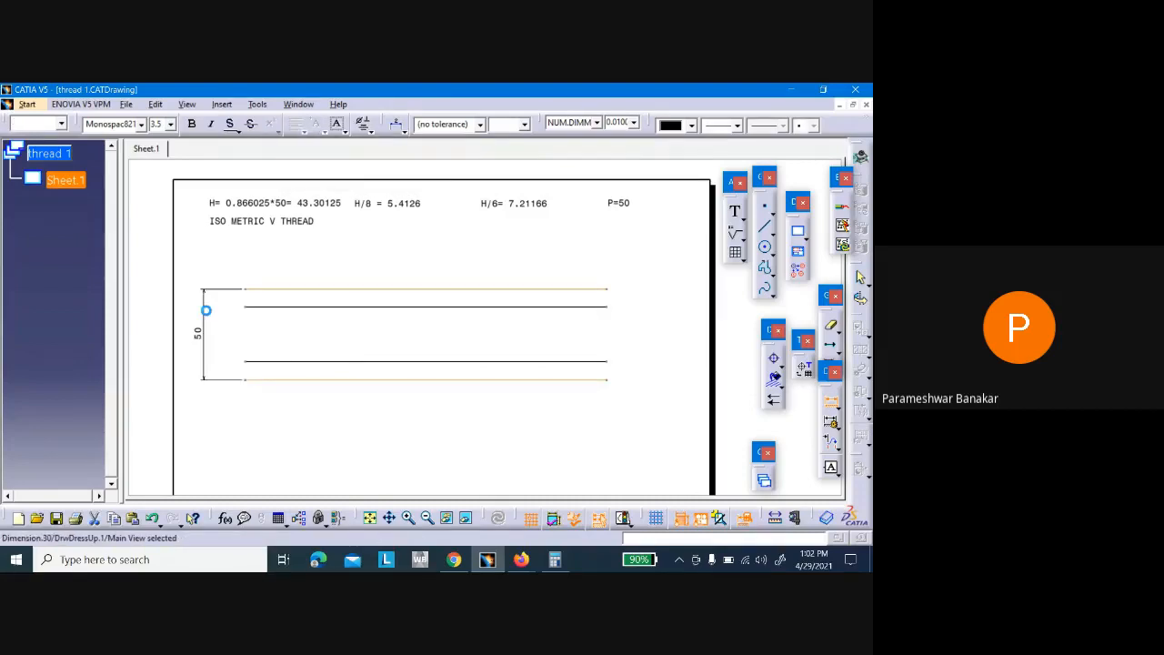
click(265, 437)
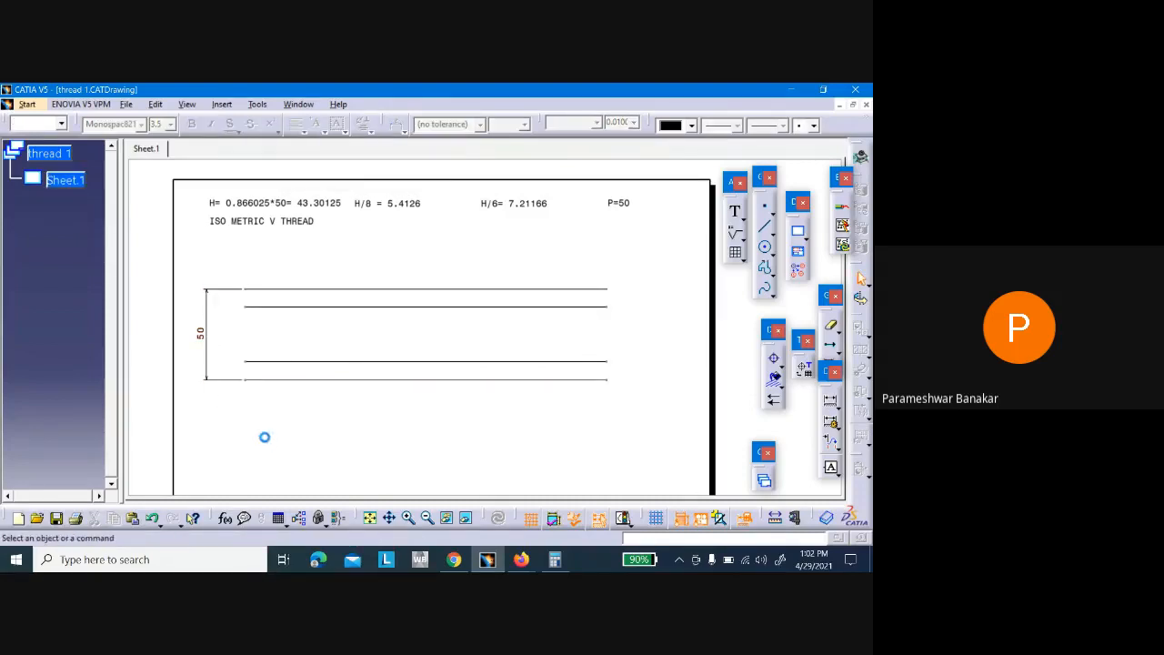
click(201, 332)
double_click(201, 332)
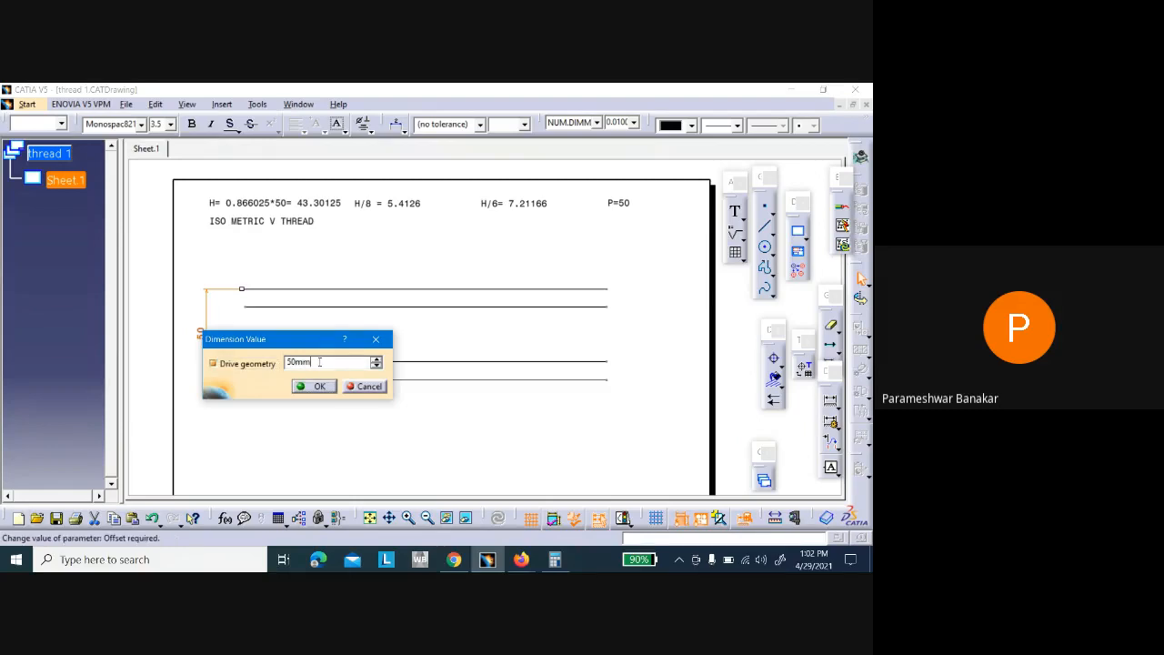
double_click(298, 362)
text(43.30)
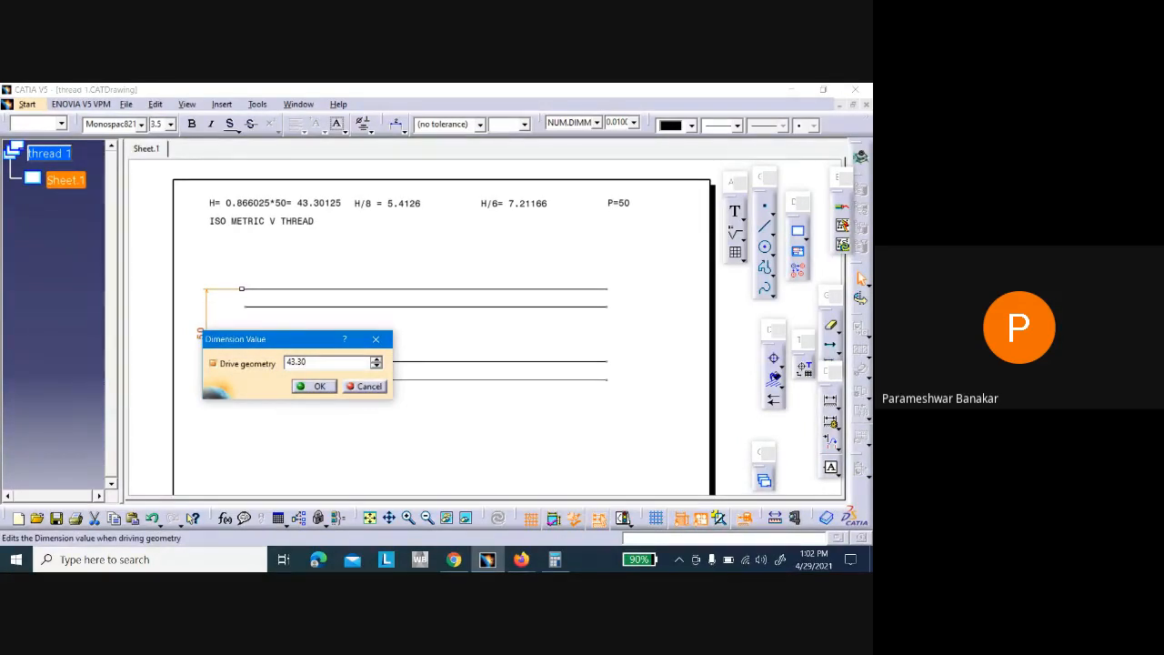
click(320, 386)
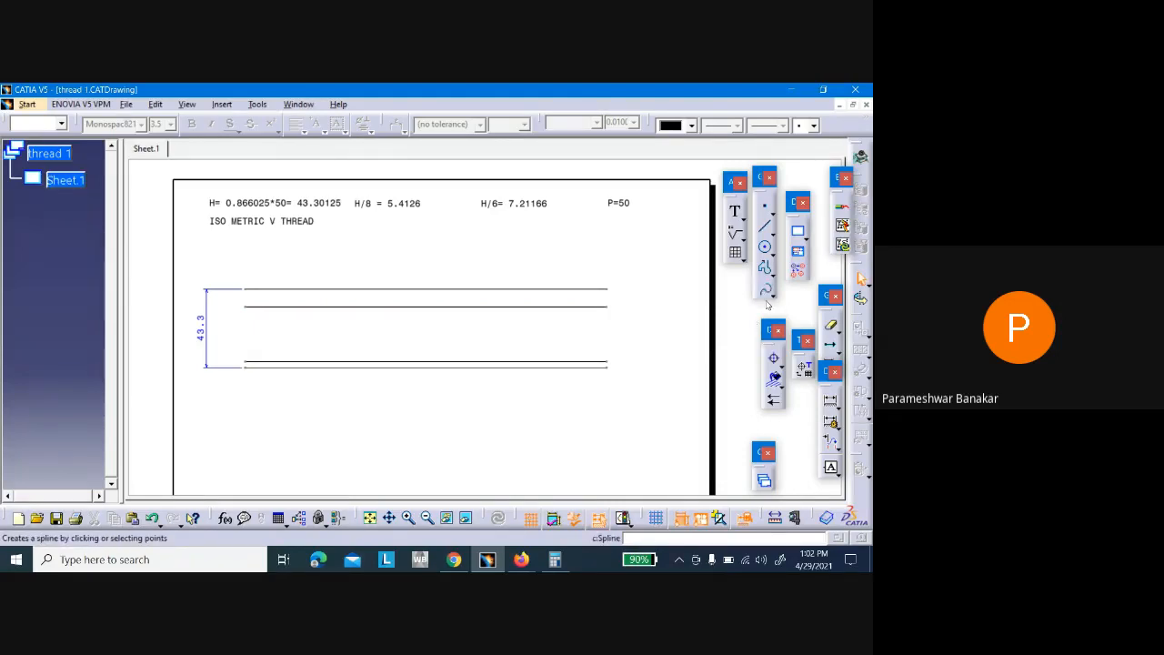
Dimension the spacing between the upper two horizontal lines and drive the geometry to 5.41 mm
click(830, 400)
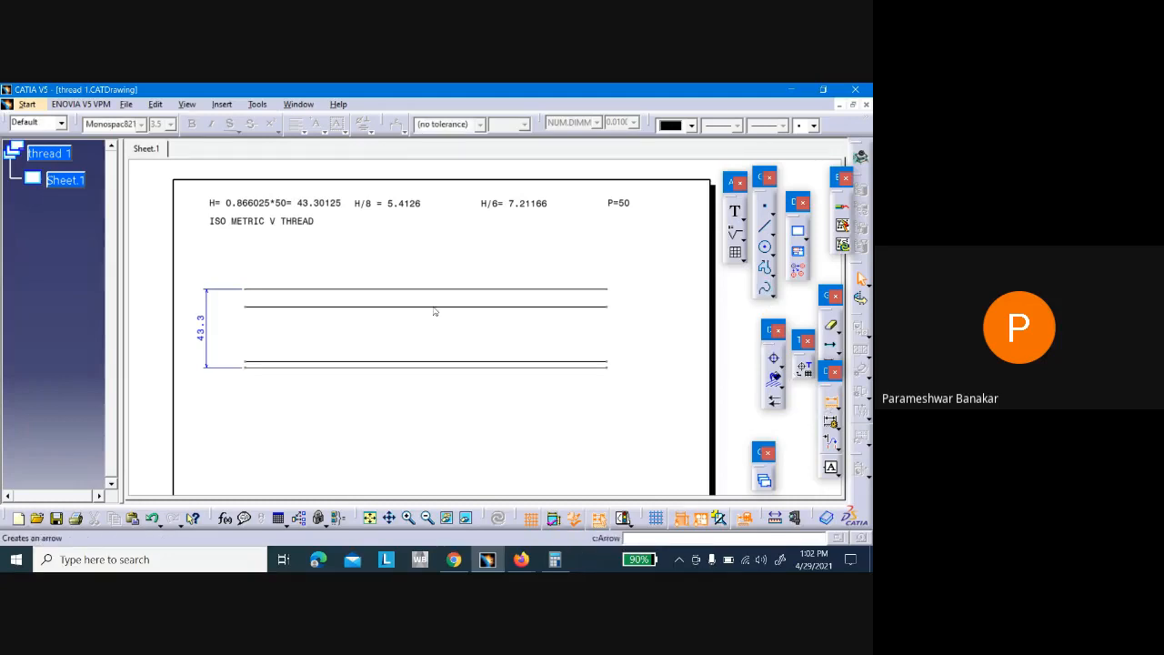
click(326, 289)
click(329, 307)
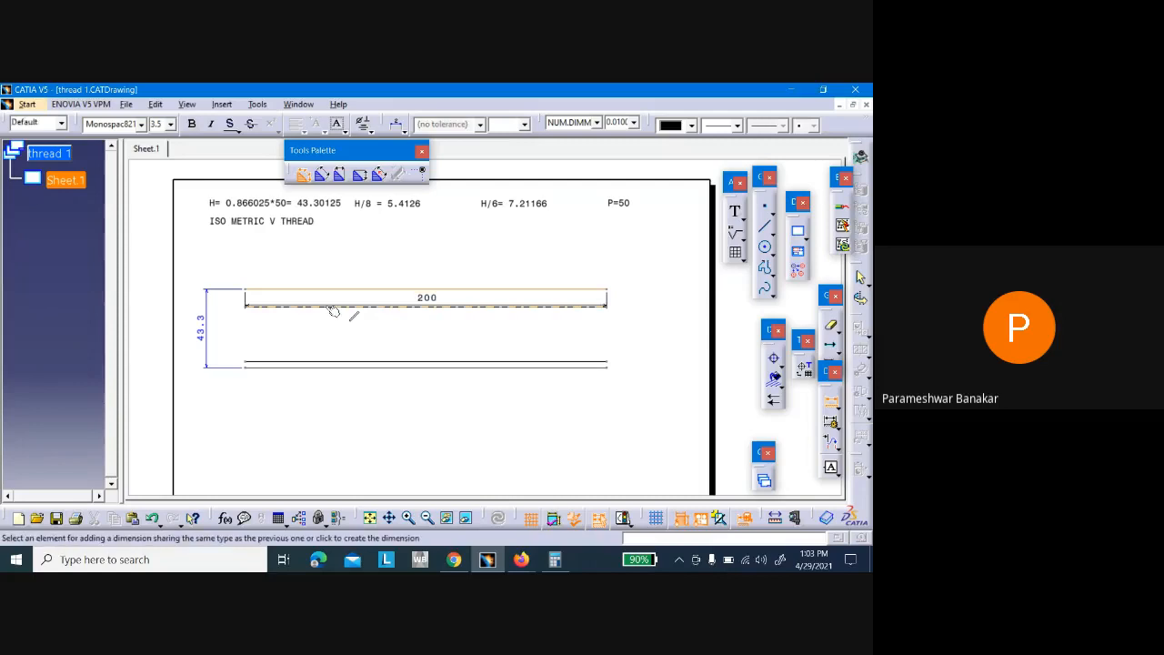
click(257, 271)
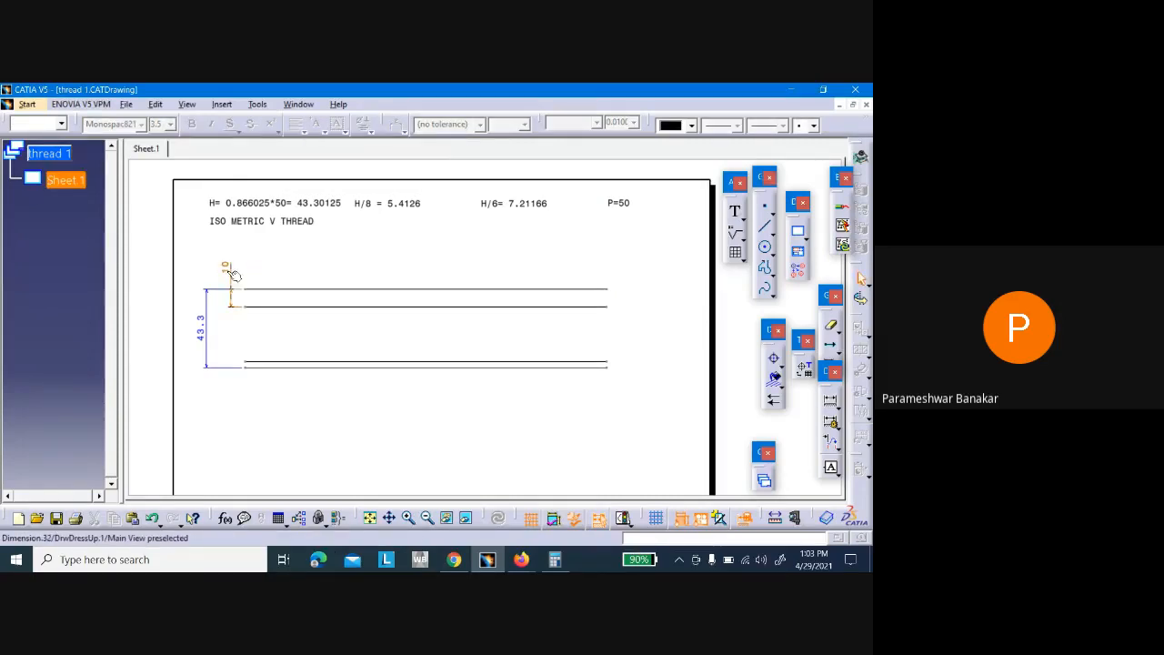
double_click(228, 271)
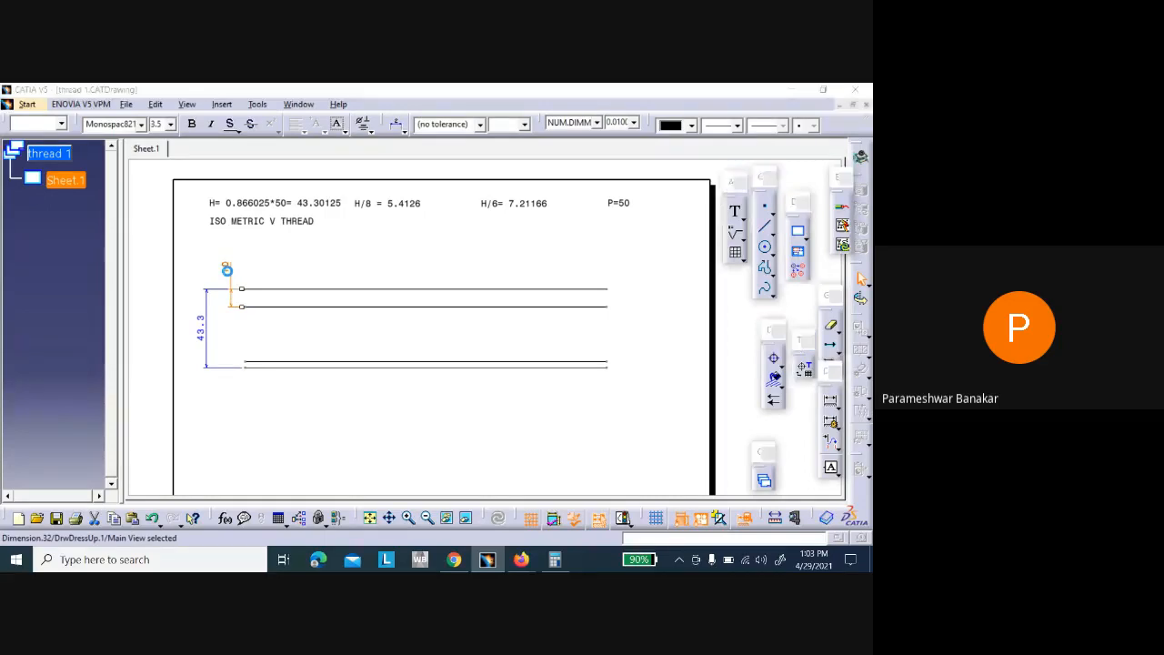
click(257, 305)
drag(340, 303, 315, 306)
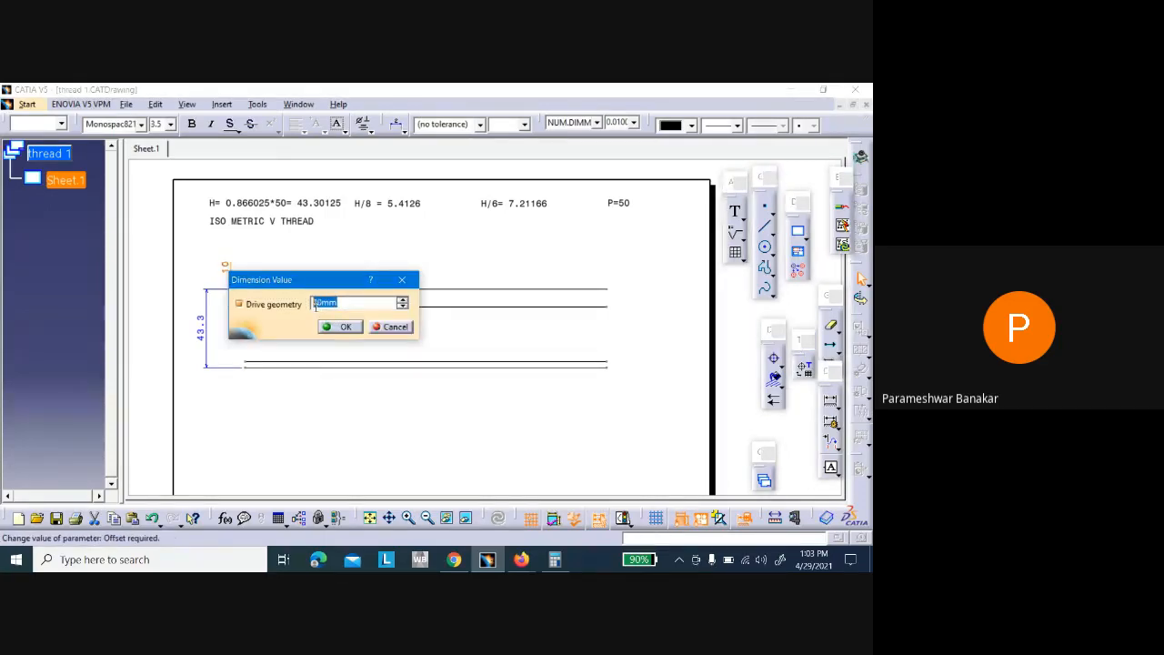
text(5.41)
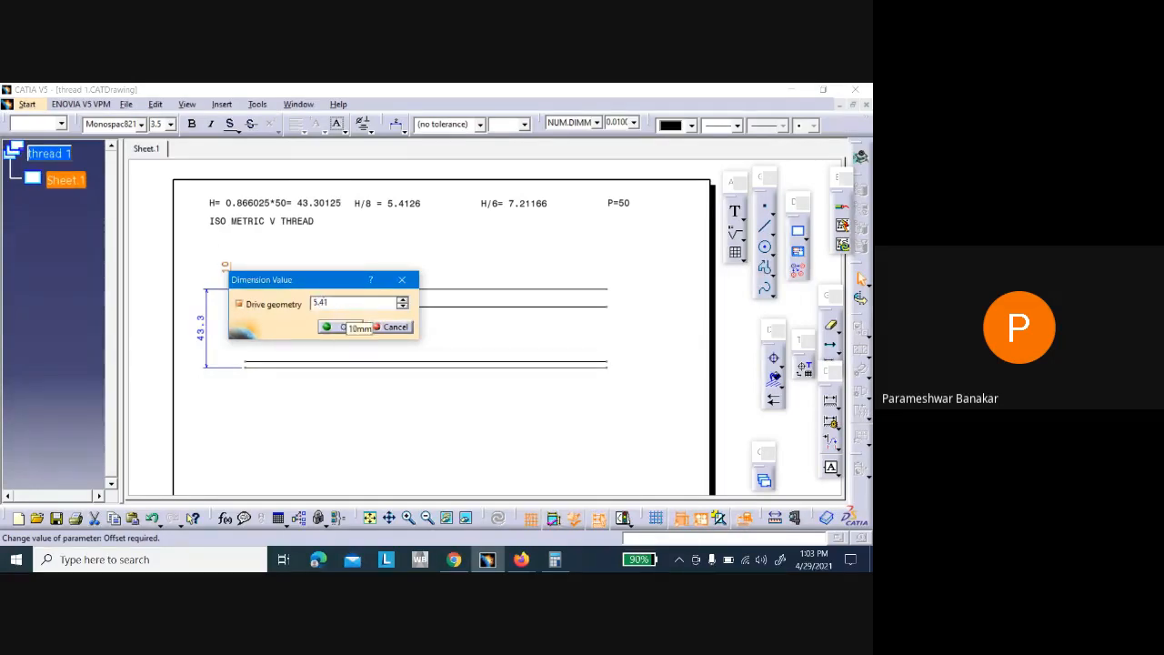
click(344, 326)
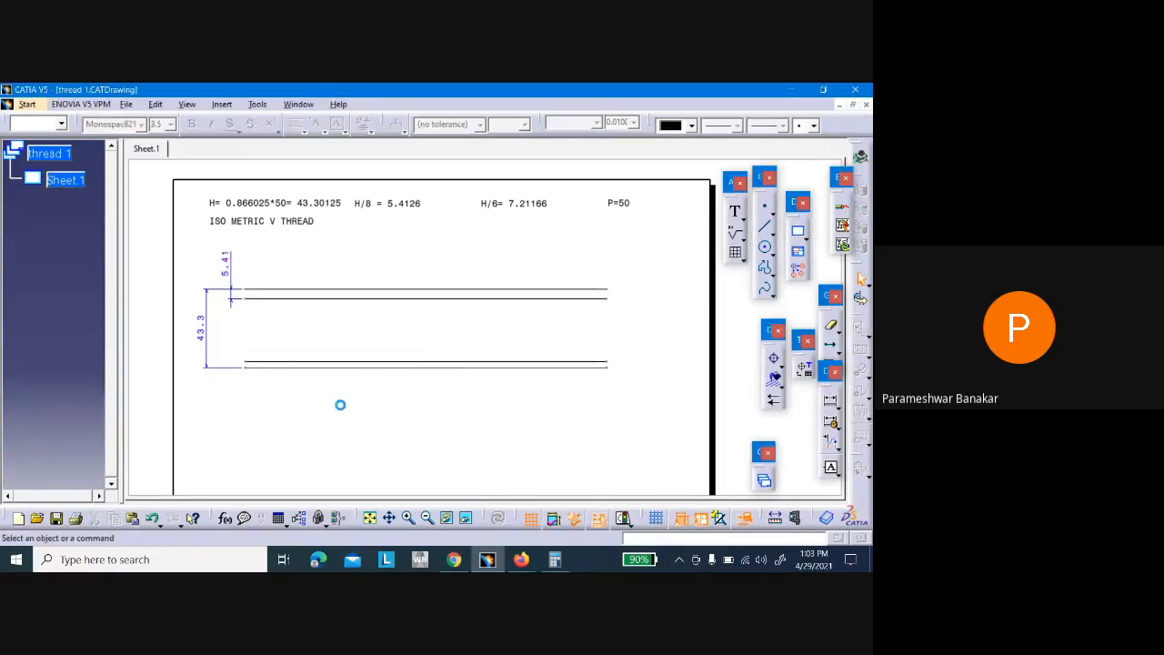
Dimension the spacing between the lower two horizontal lines and drive the geometry to 7.21 mm
click(832, 401)
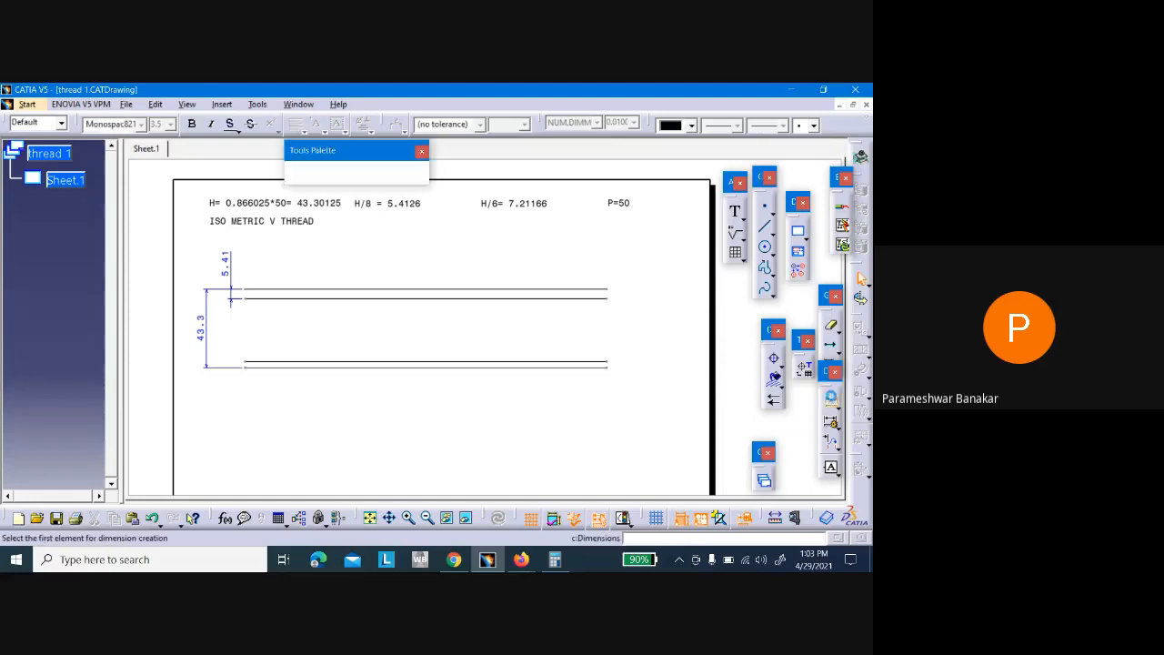
click(393, 373)
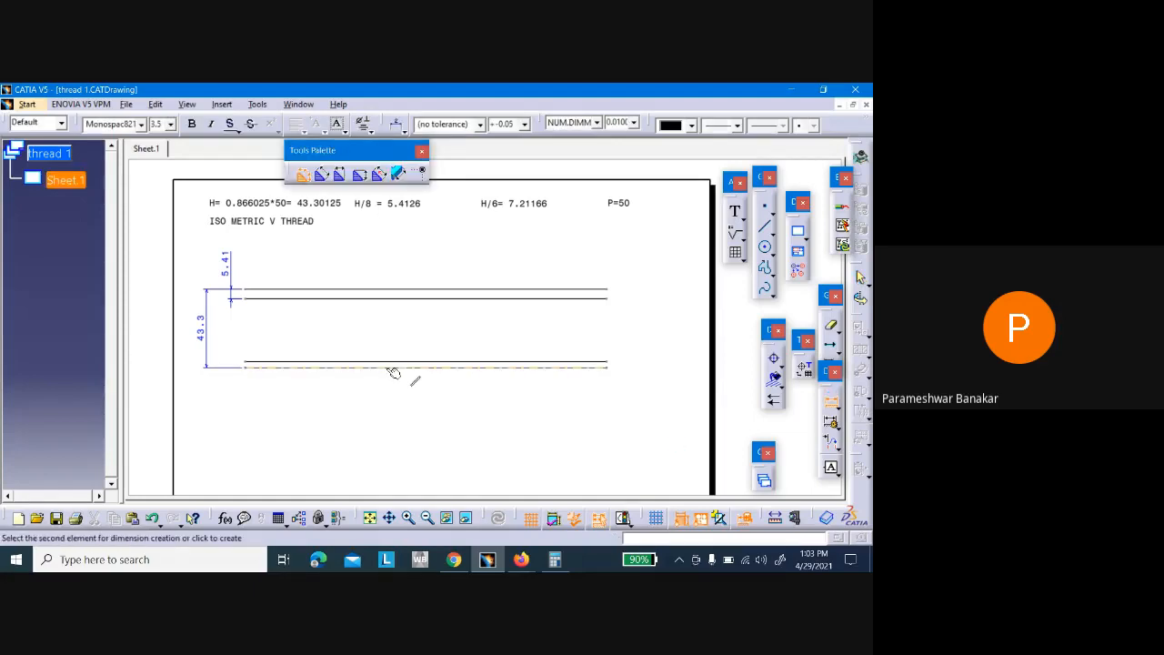
click(333, 364)
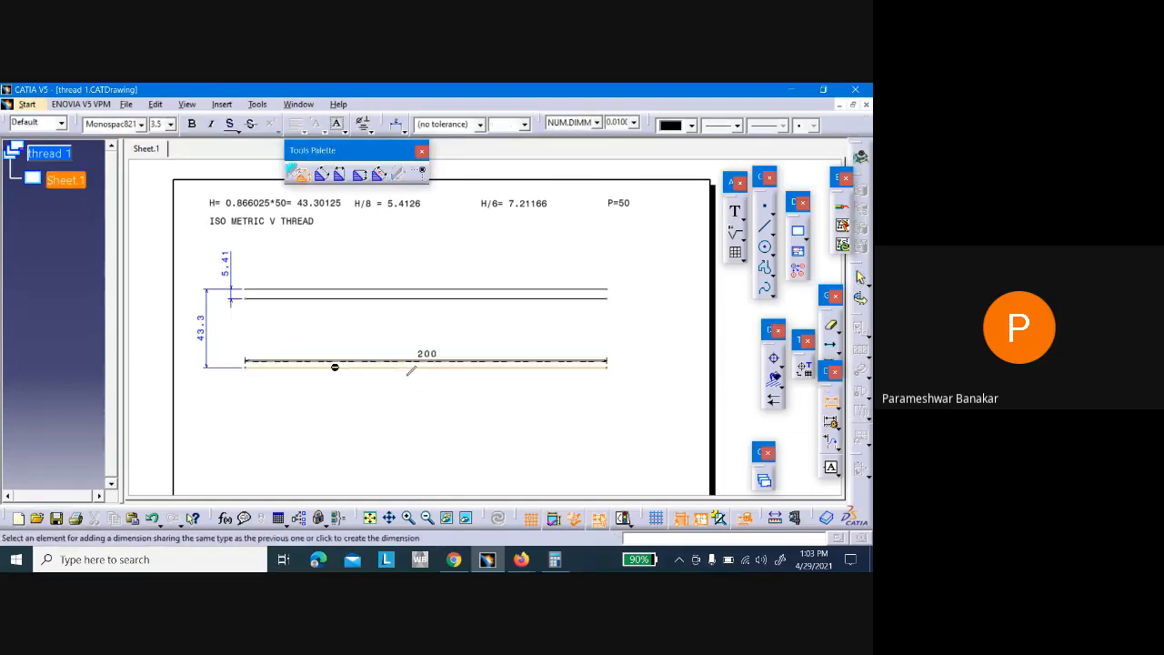
click(223, 390)
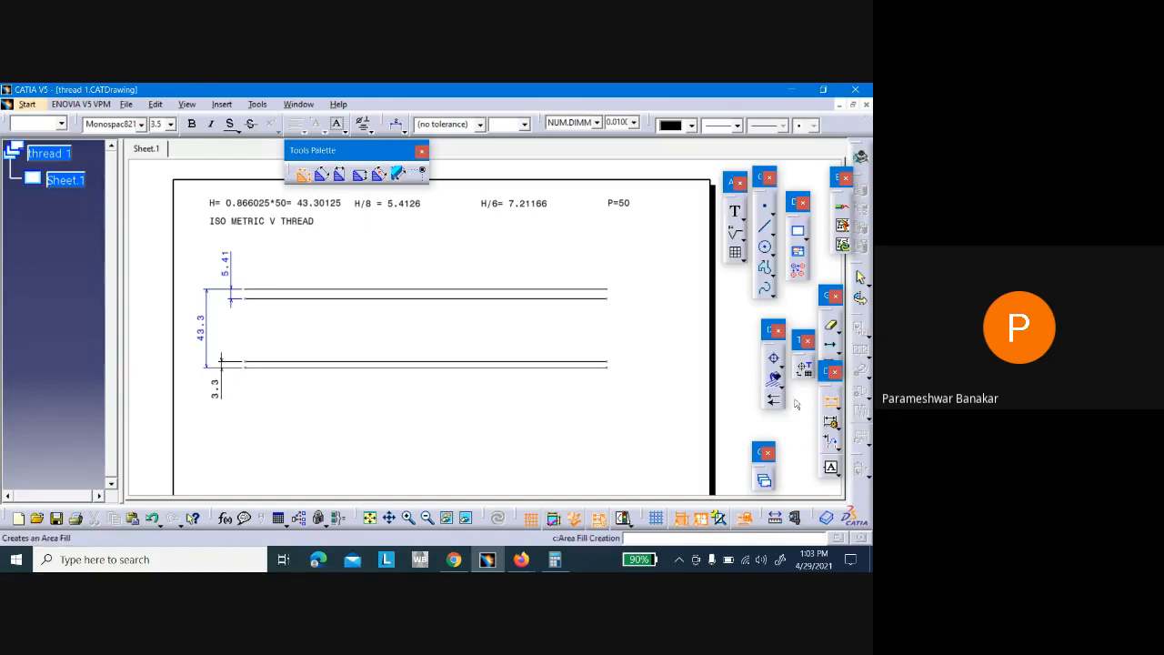
key(Escape)
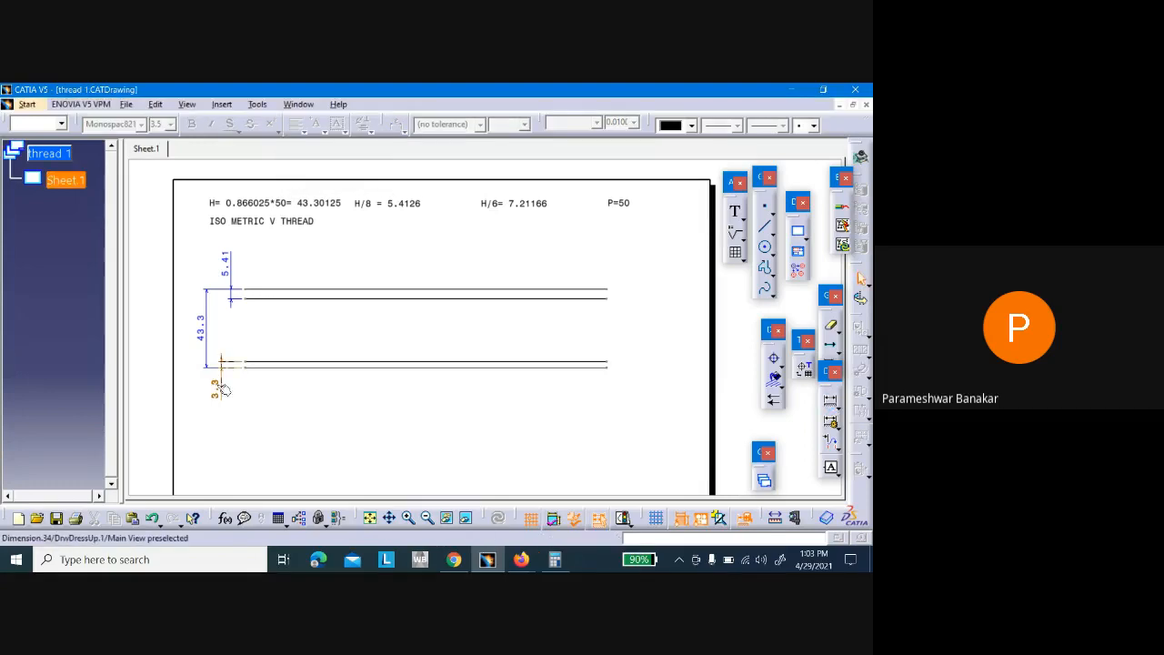
click(217, 384)
double_click(216, 384)
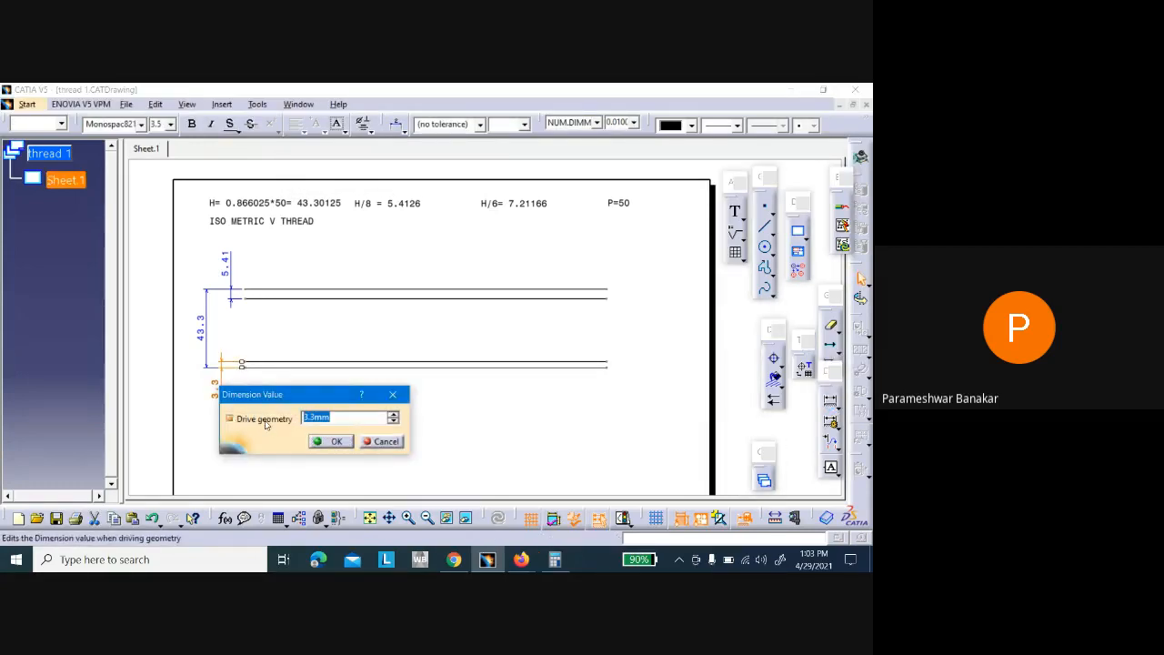
text(7.21)
click(344, 442)
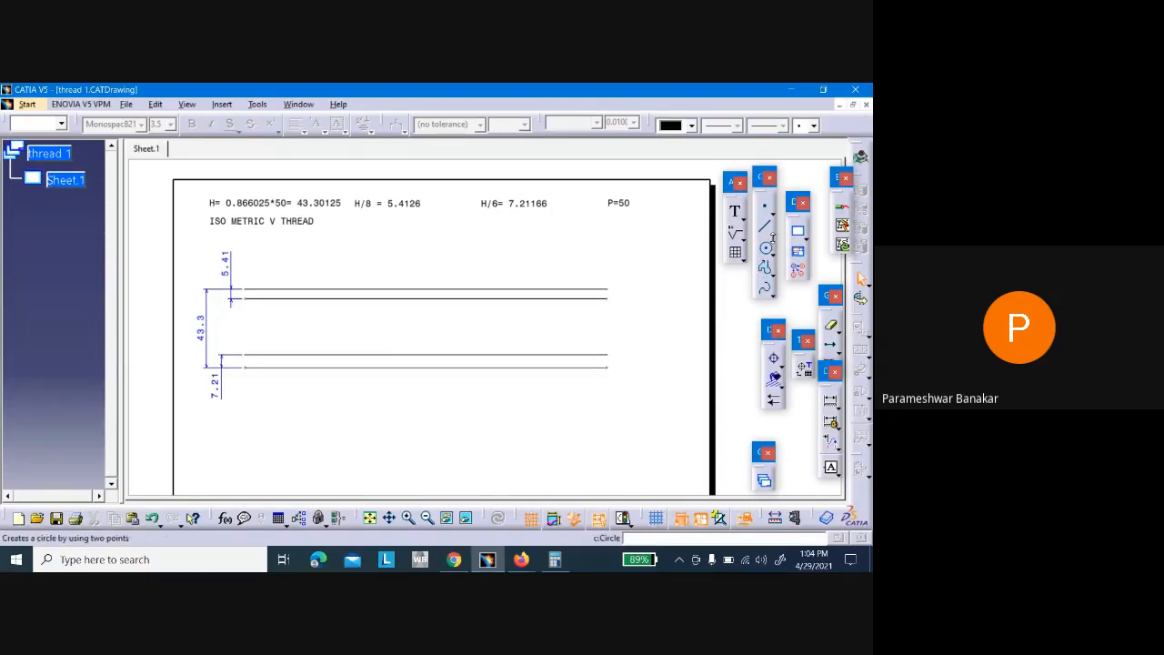
Draw a vertical dash-dot line, 0.13 mm thick with line type 4, from the uppermost horizontal line down to the lowest one
click(771, 235)
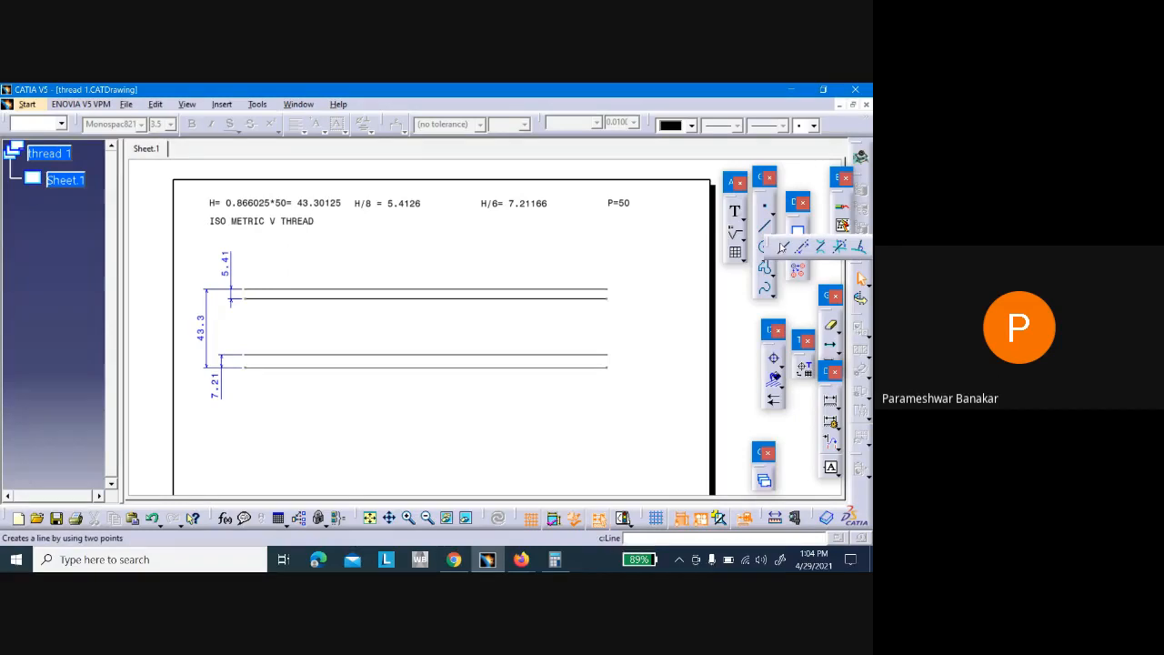
click(732, 326)
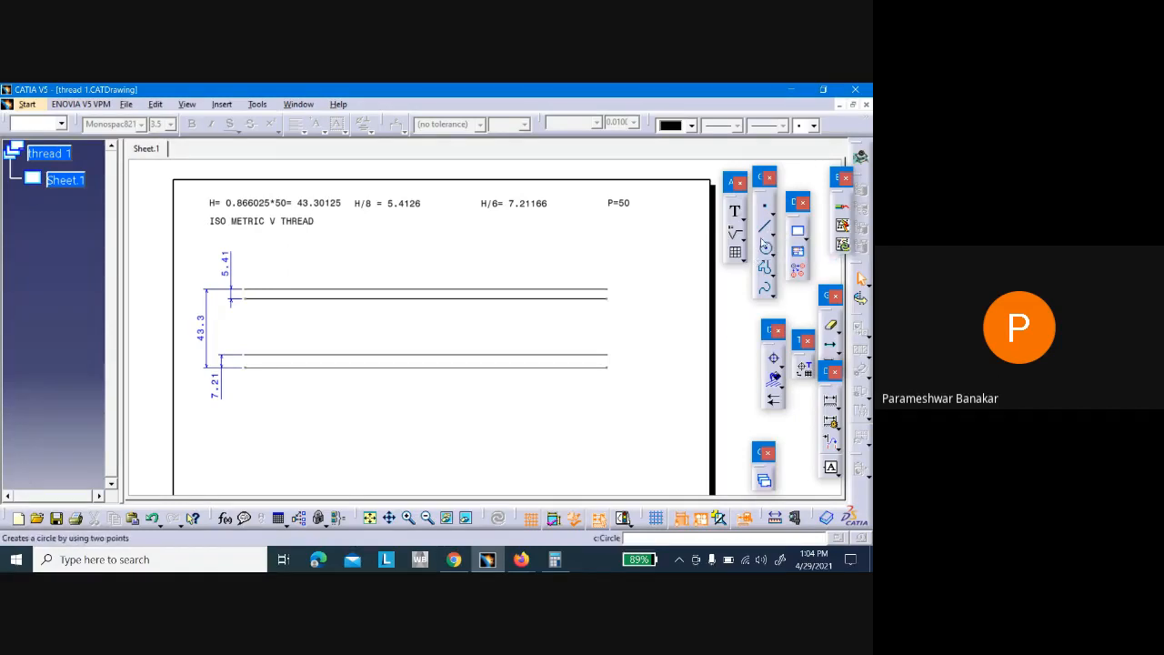
click(771, 234)
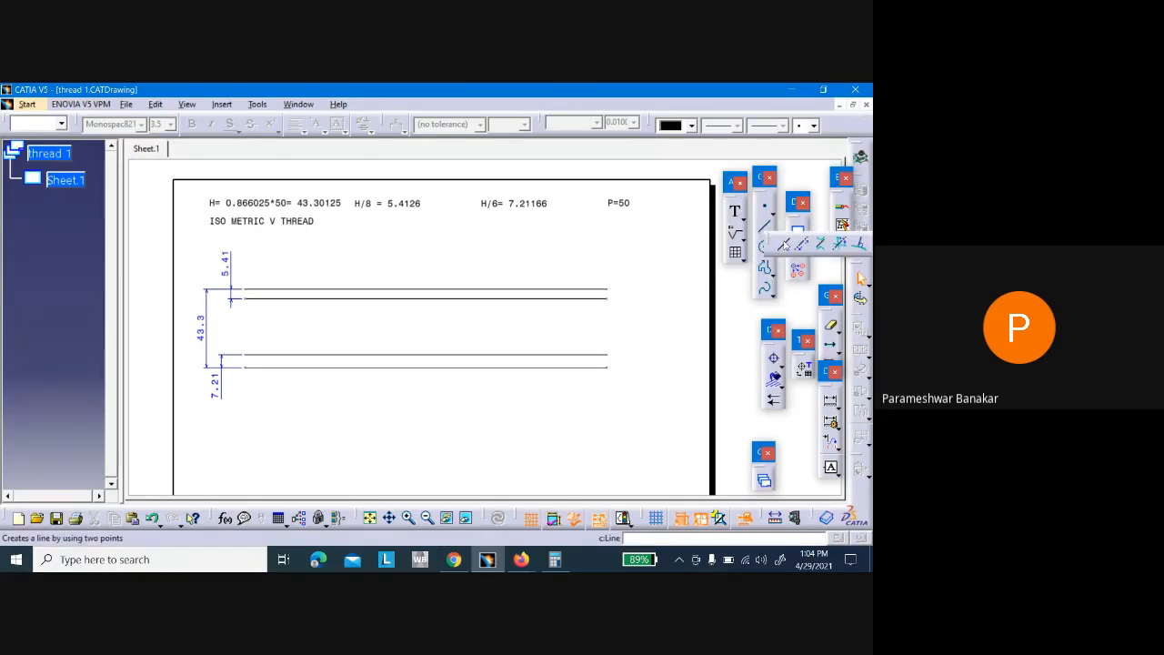
click(784, 246)
click(737, 125)
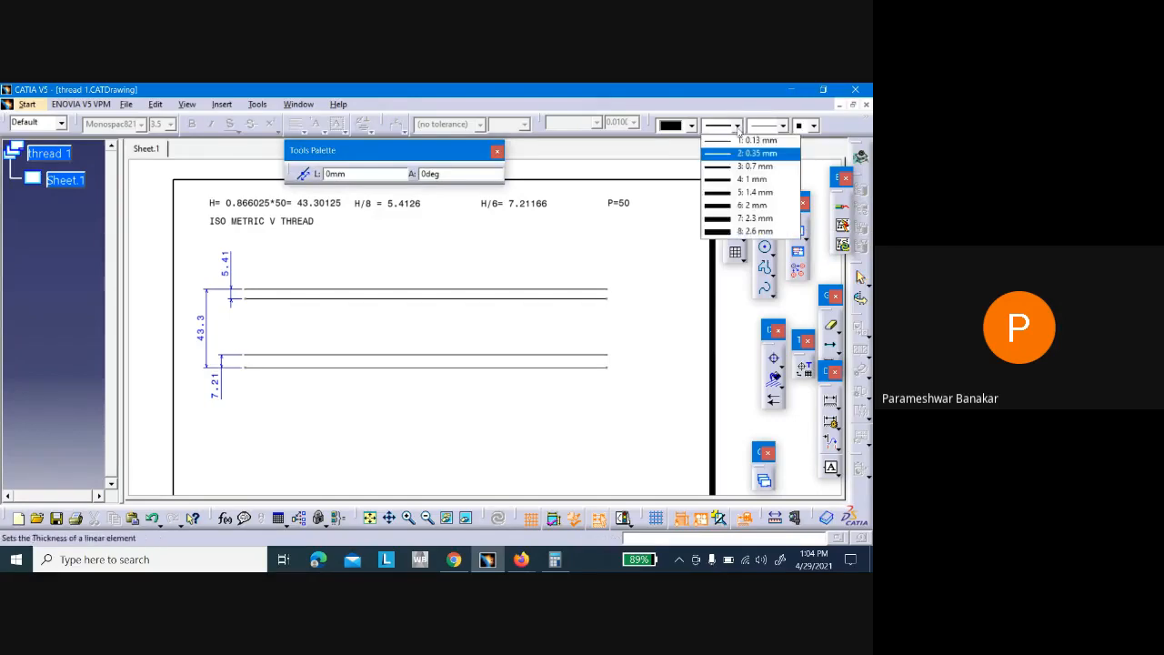
click(741, 143)
click(782, 125)
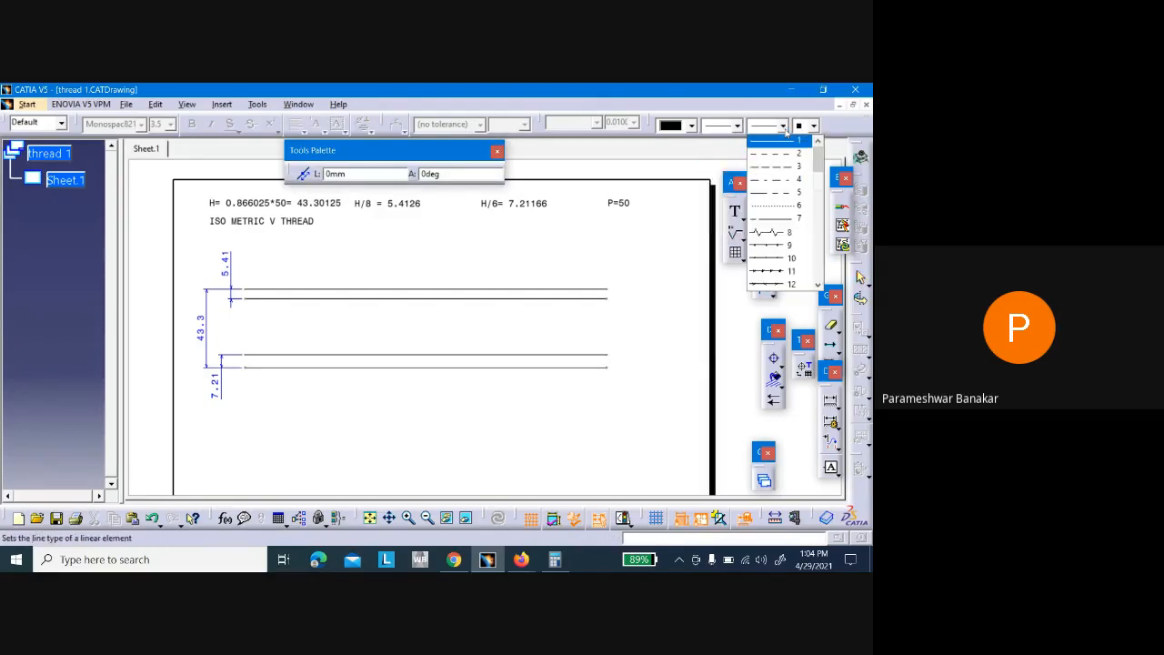
click(784, 179)
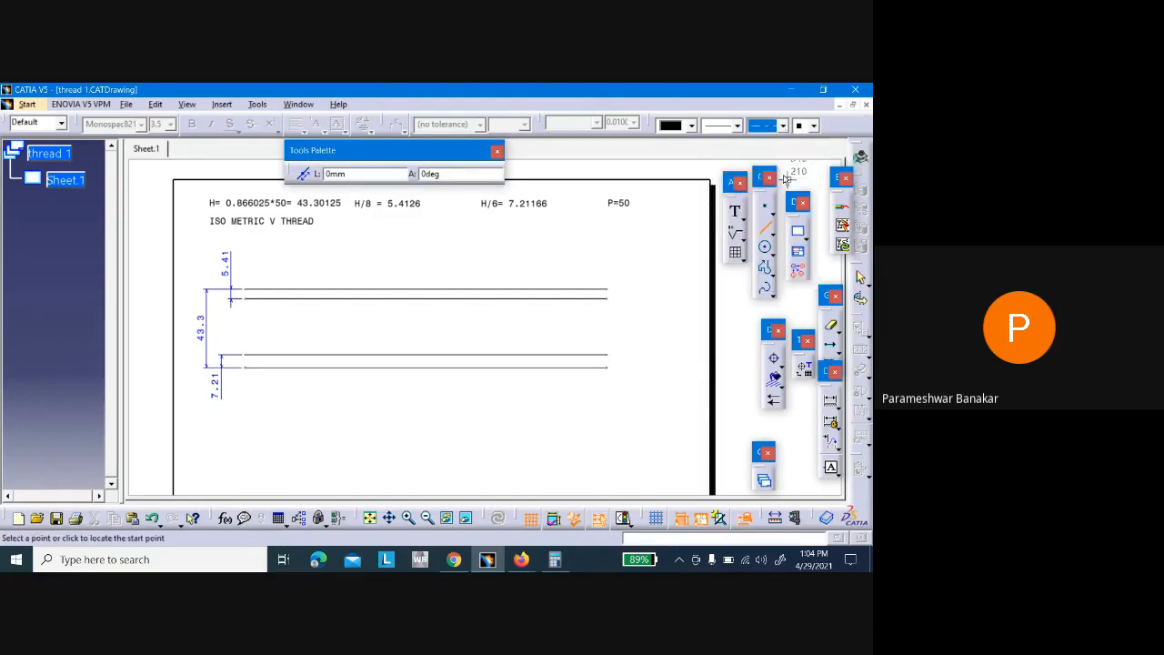
click(336, 290)
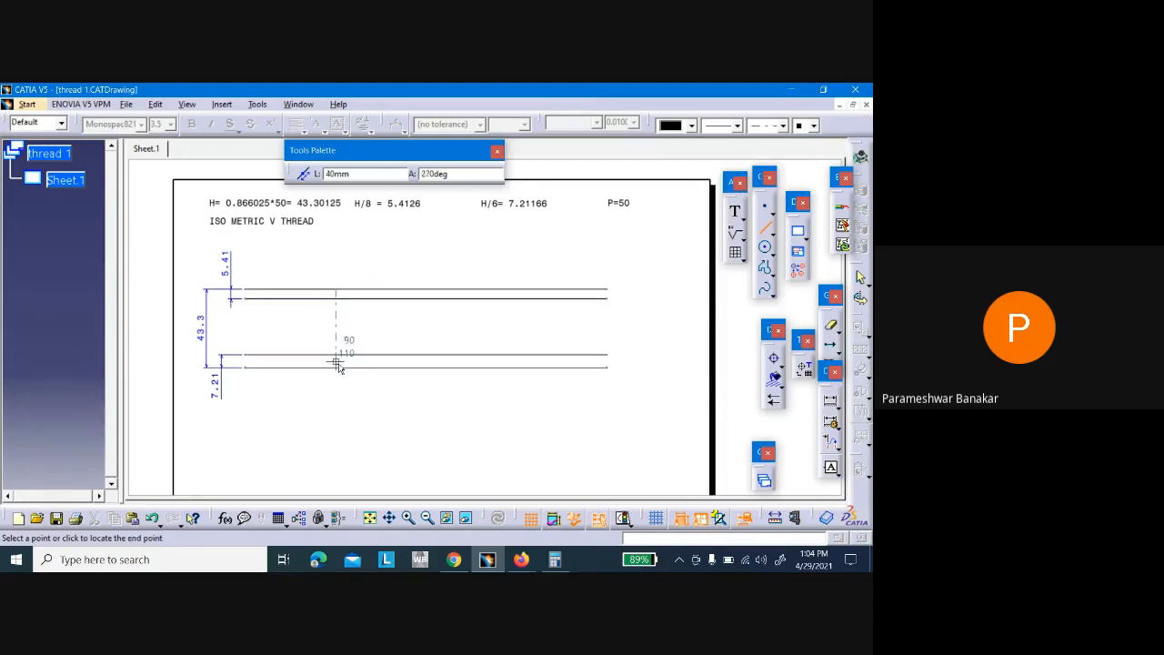
click(335, 368)
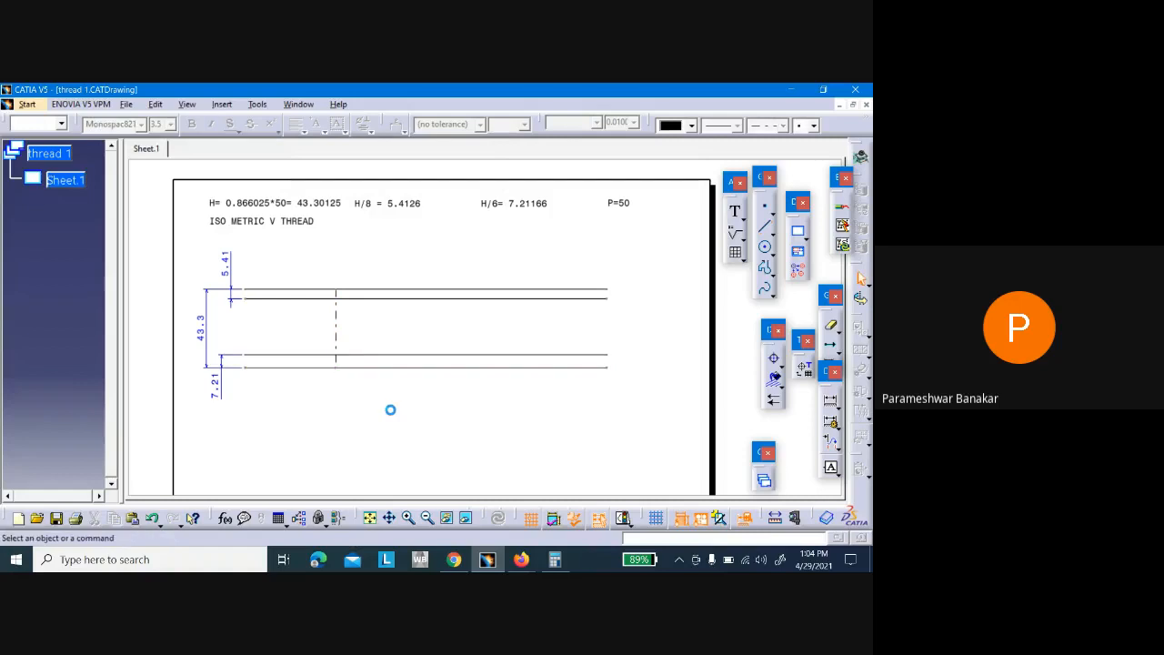
Draw a slanted line from the upper end of the dash-dot line down to the left, ending below the lowest horizontal line
click(765, 227)
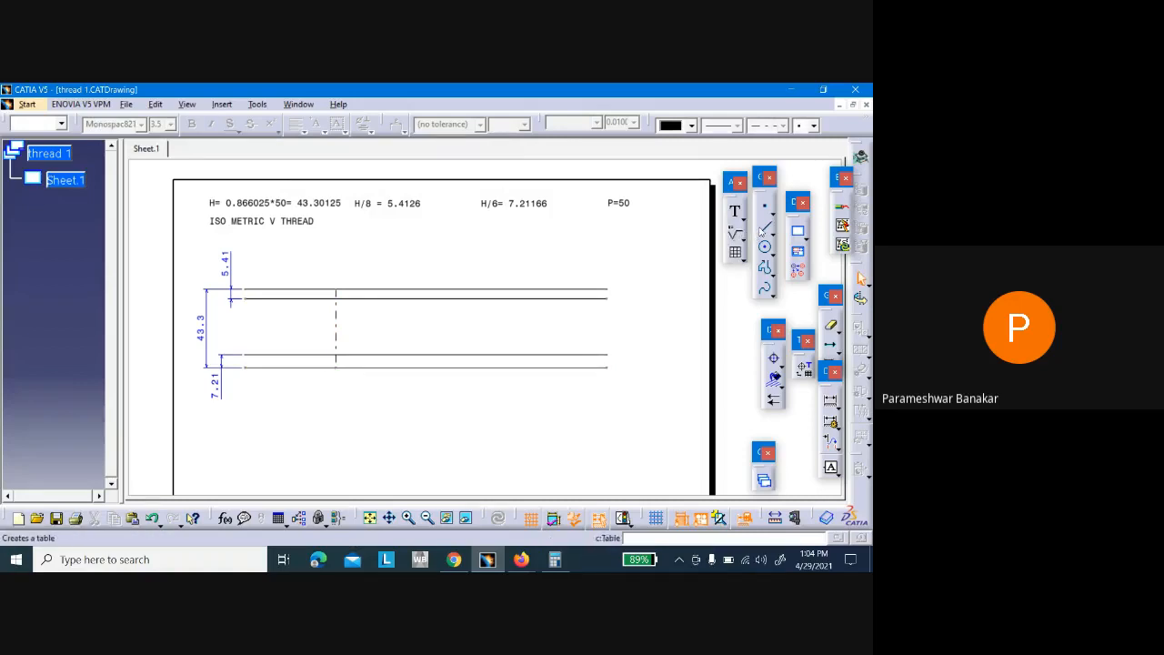
click(765, 228)
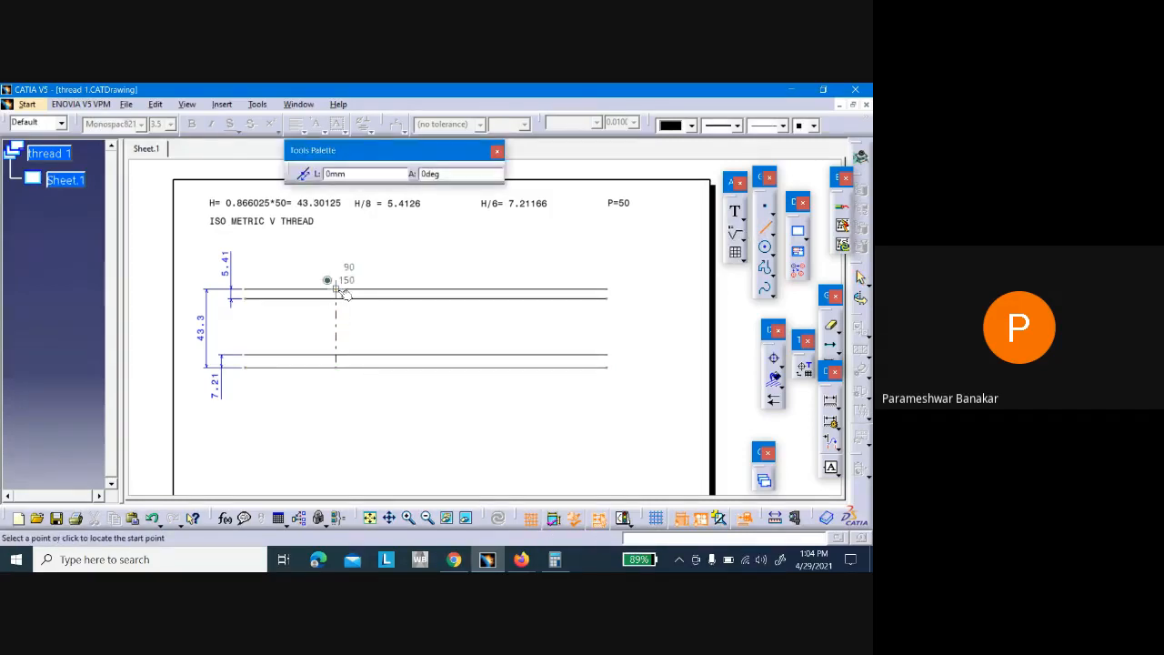
click(335, 289)
click(265, 398)
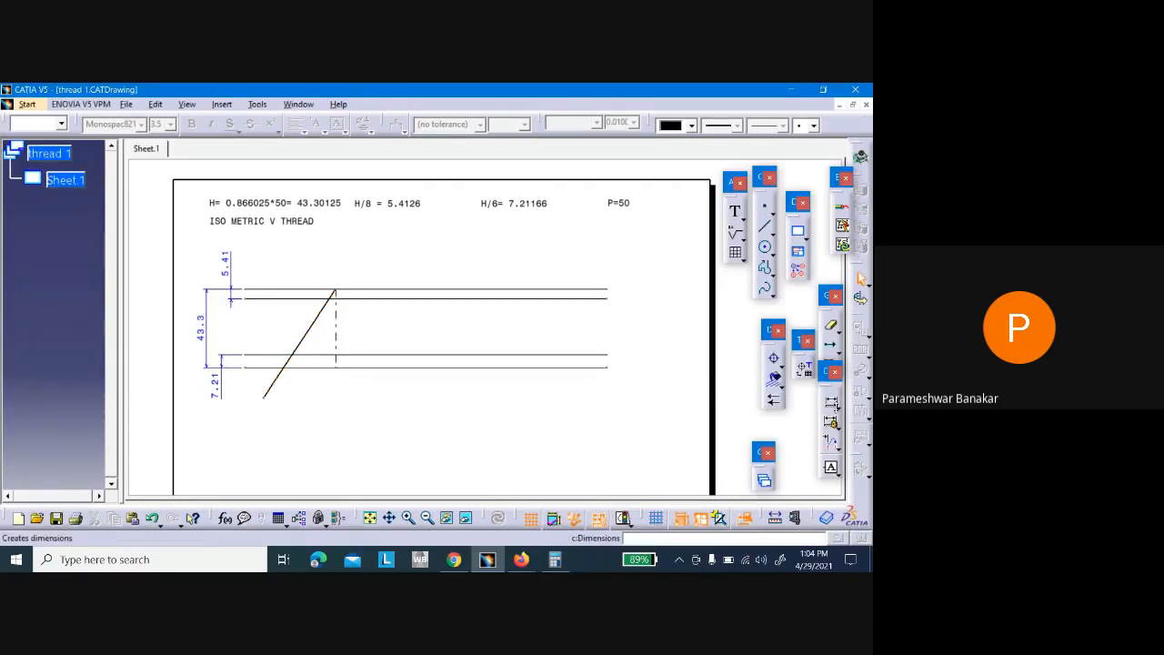
Add an angle dimension between the slanted line and the vertical dash-dot line, placed across the slanted line
click(838, 405)
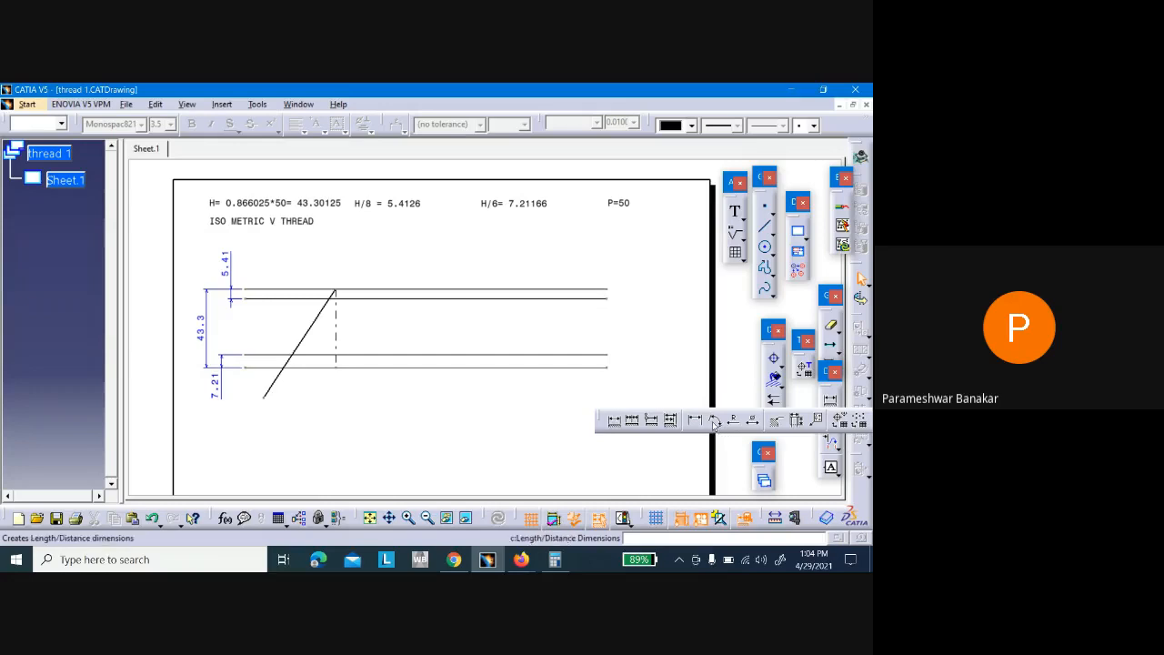
click(715, 421)
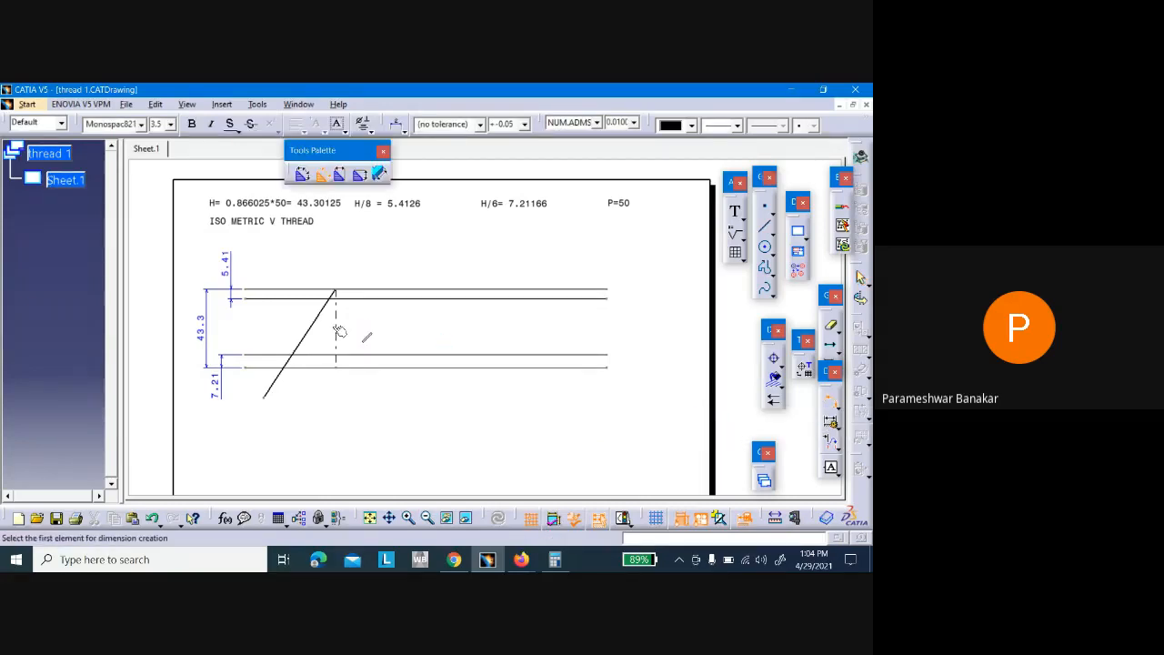
click(318, 324)
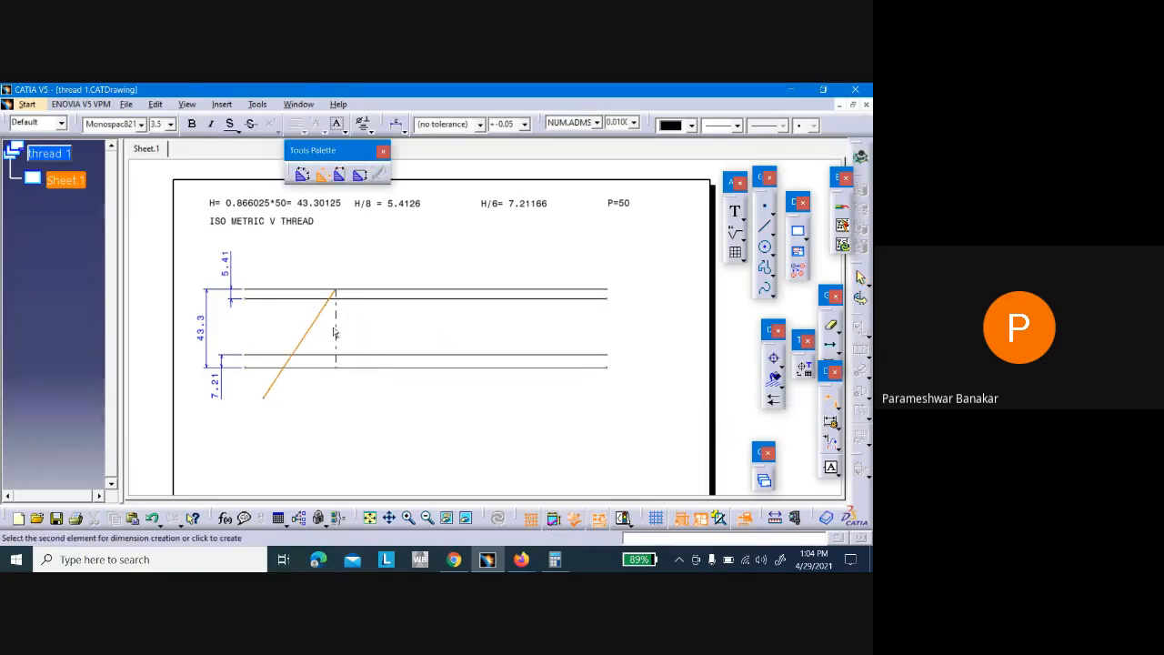
click(335, 333)
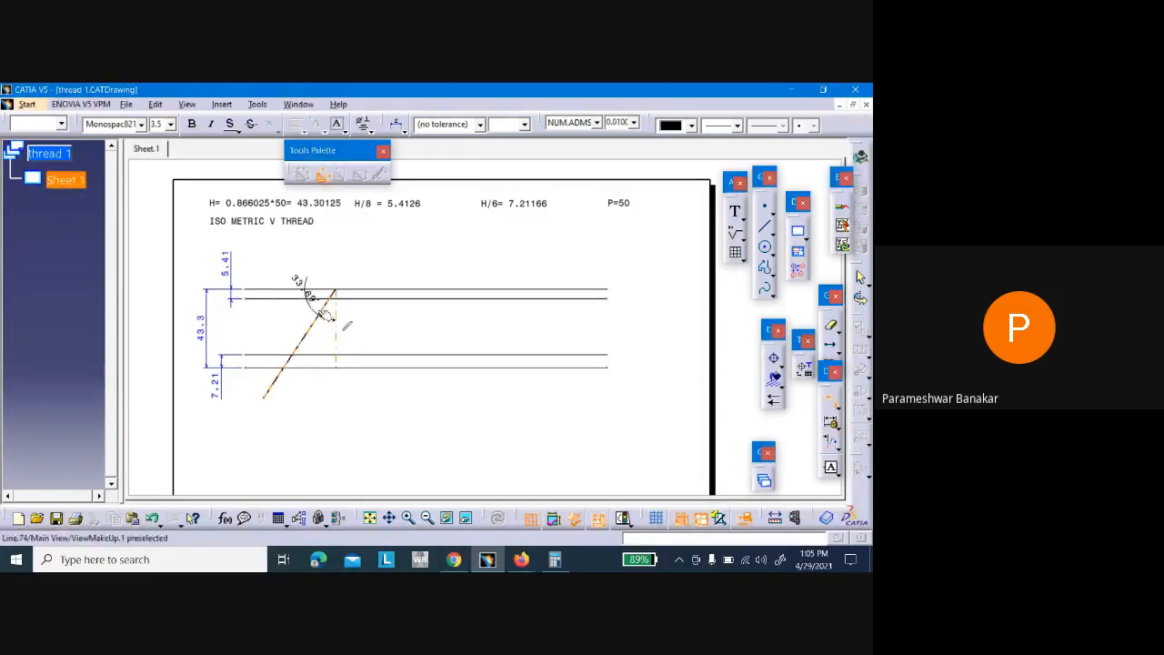
click(307, 338)
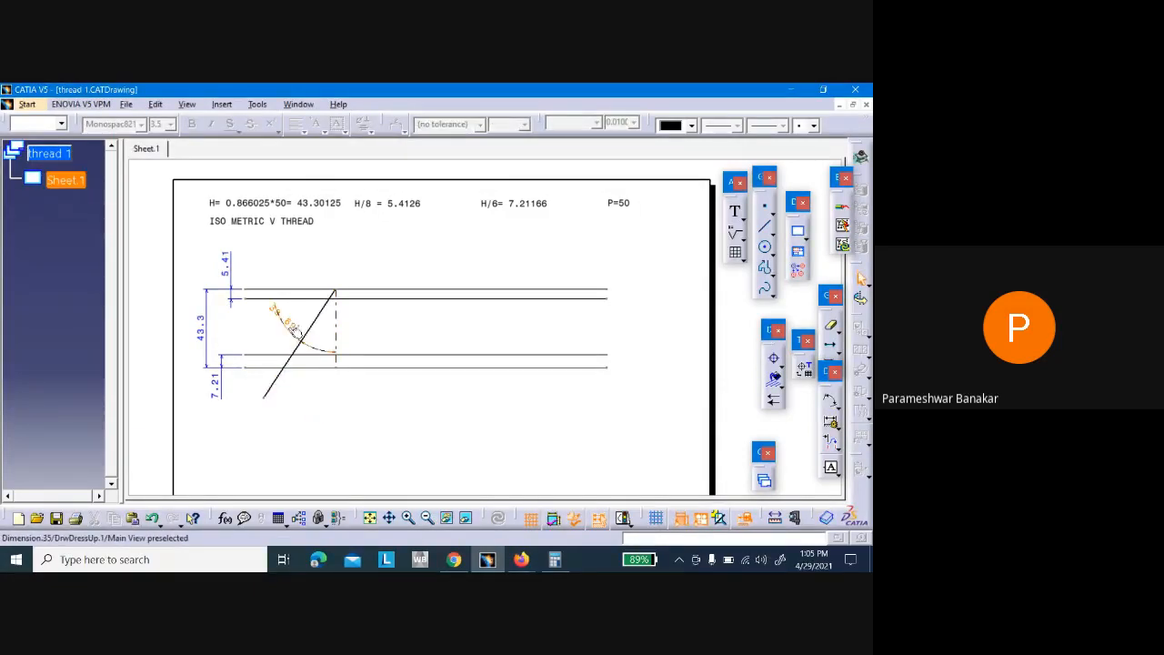
Try to drive the angle dimension between the slanted and dash-dot lines to 30 degrees, and undo the change
click(288, 327)
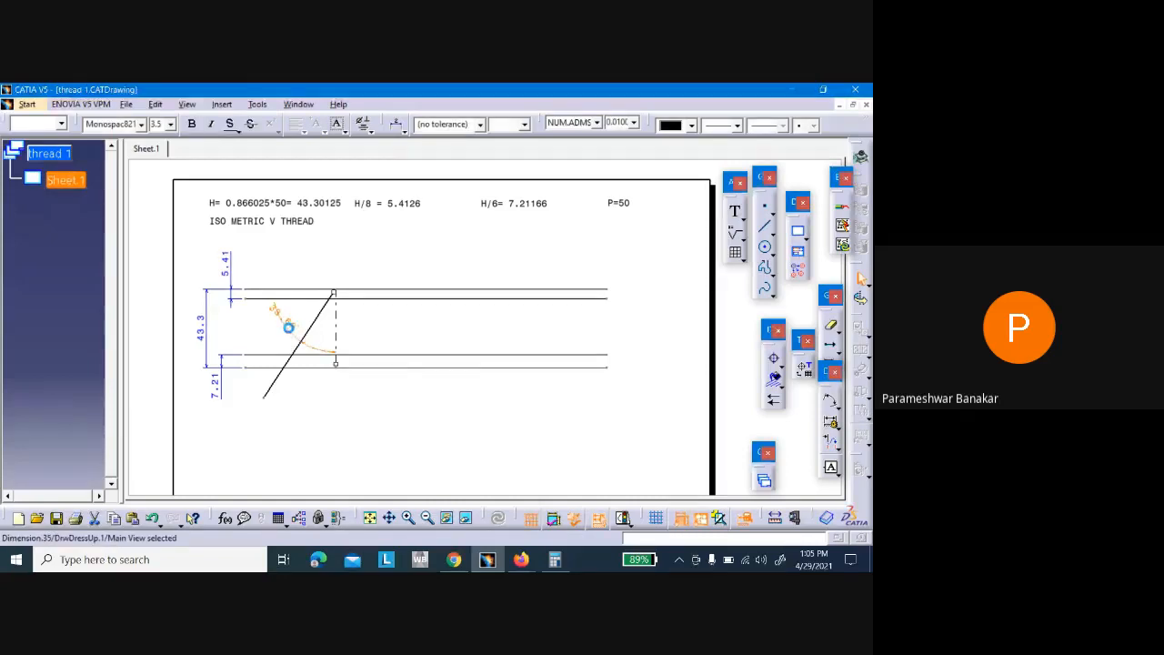
double_click(287, 326)
click(301, 361)
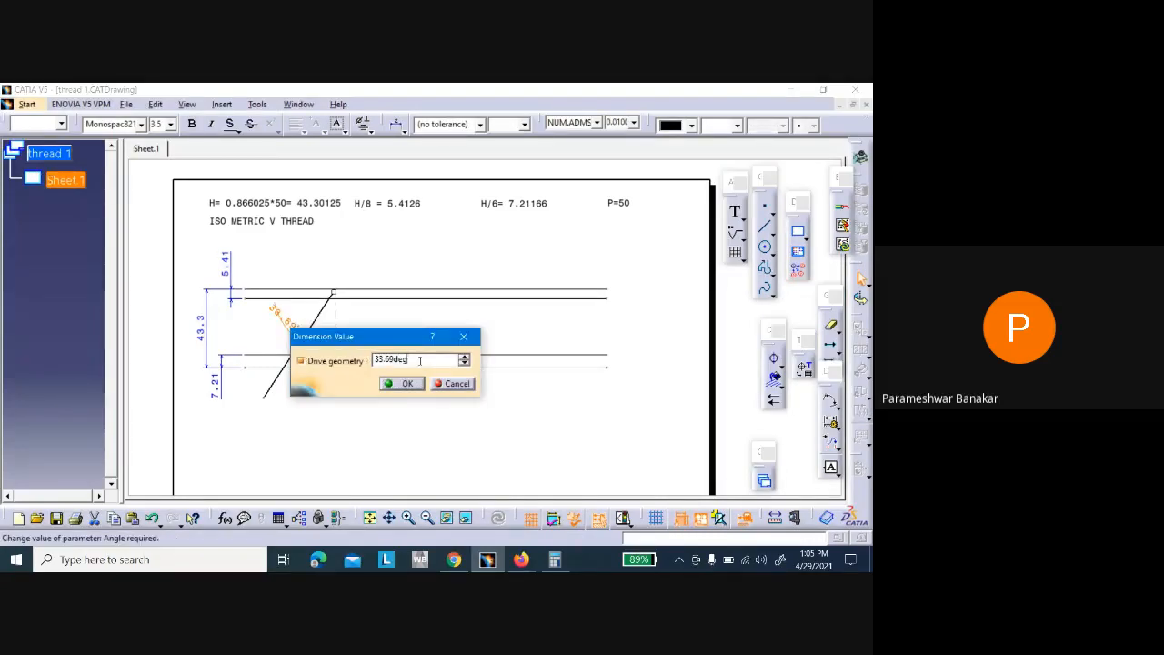
key(BackSpace)
key(BackSpace)
key(BackSpace)
key(BackSpace)
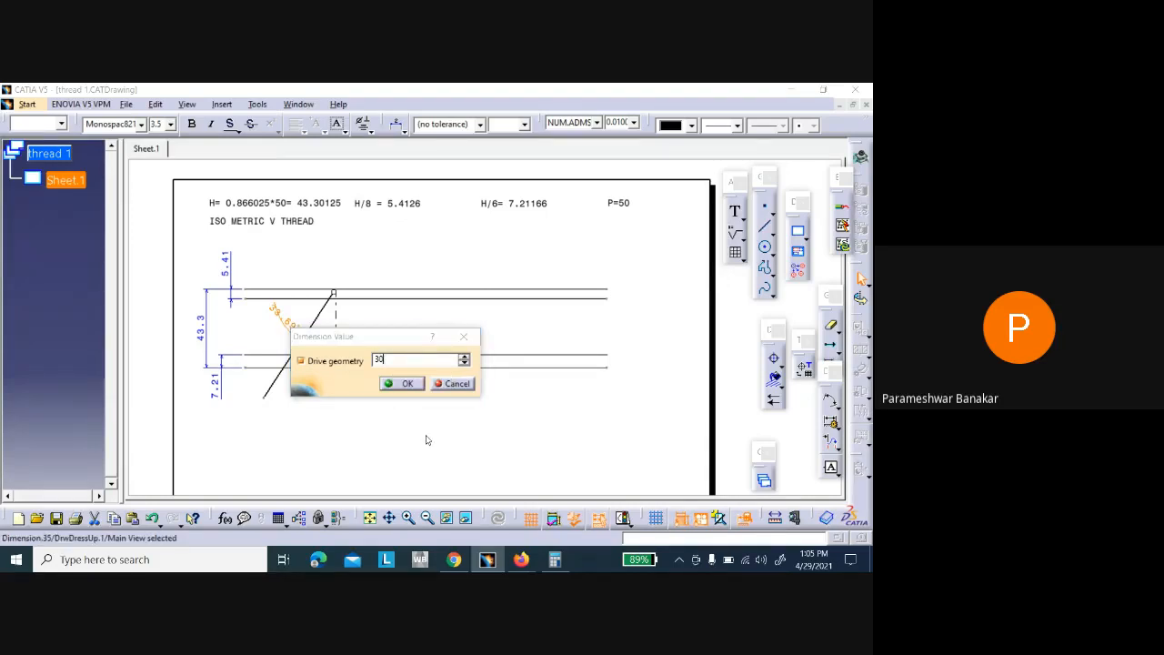
click(396, 387)
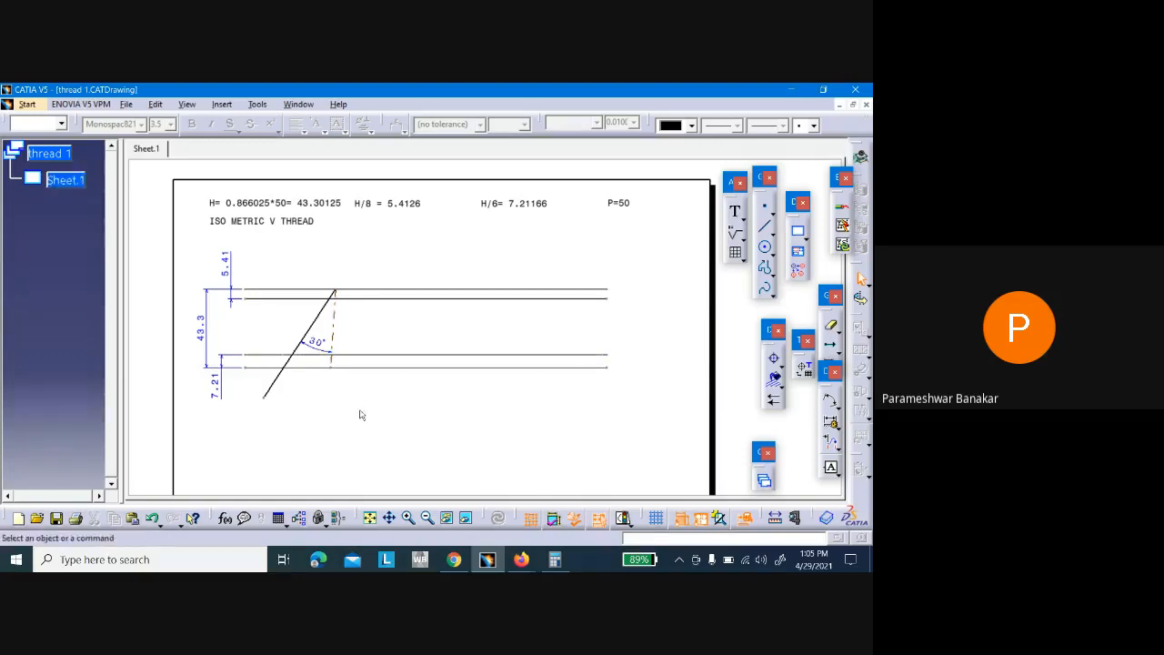
key(ctrl+z)
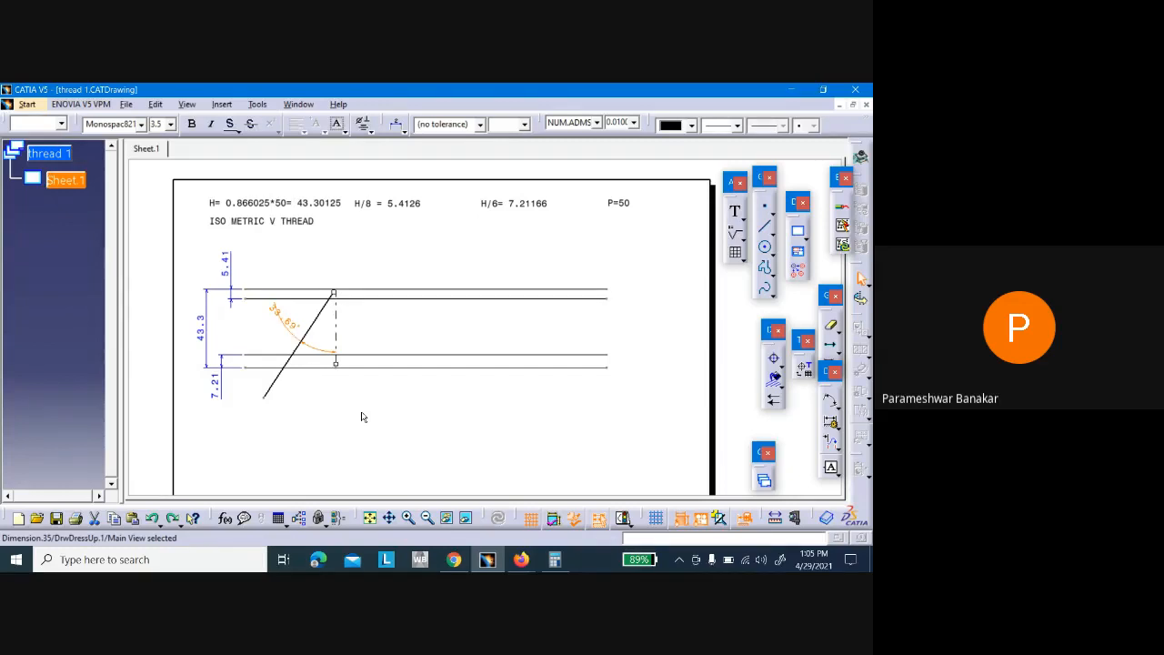
Fix the vertical dash-dot line in place so it cannot move when the angle is driven
click(362, 416)
click(335, 312)
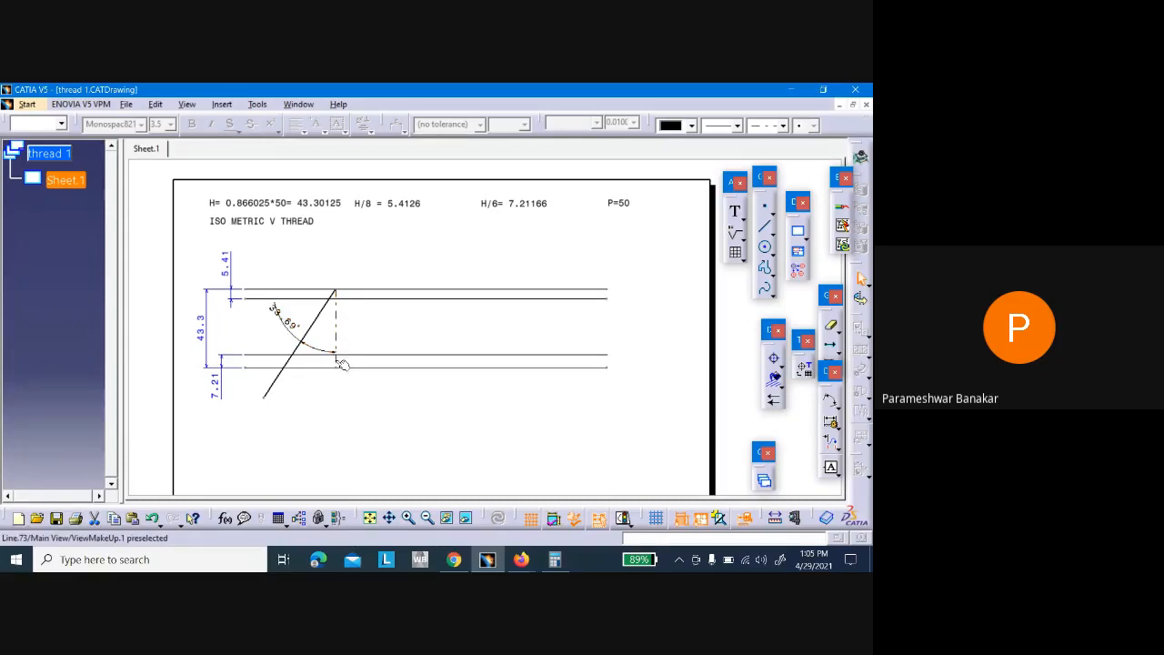
ctrl+middle_drag(336, 418, 338, 417)
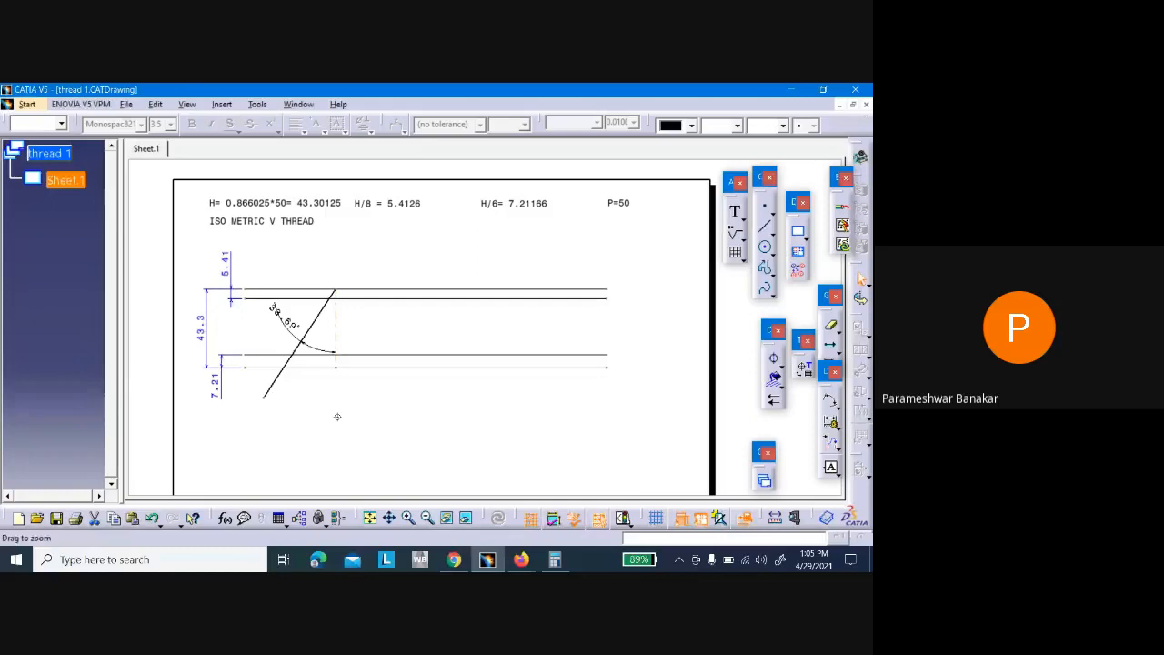
ctrl+middle_drag(336, 417, 330, 383)
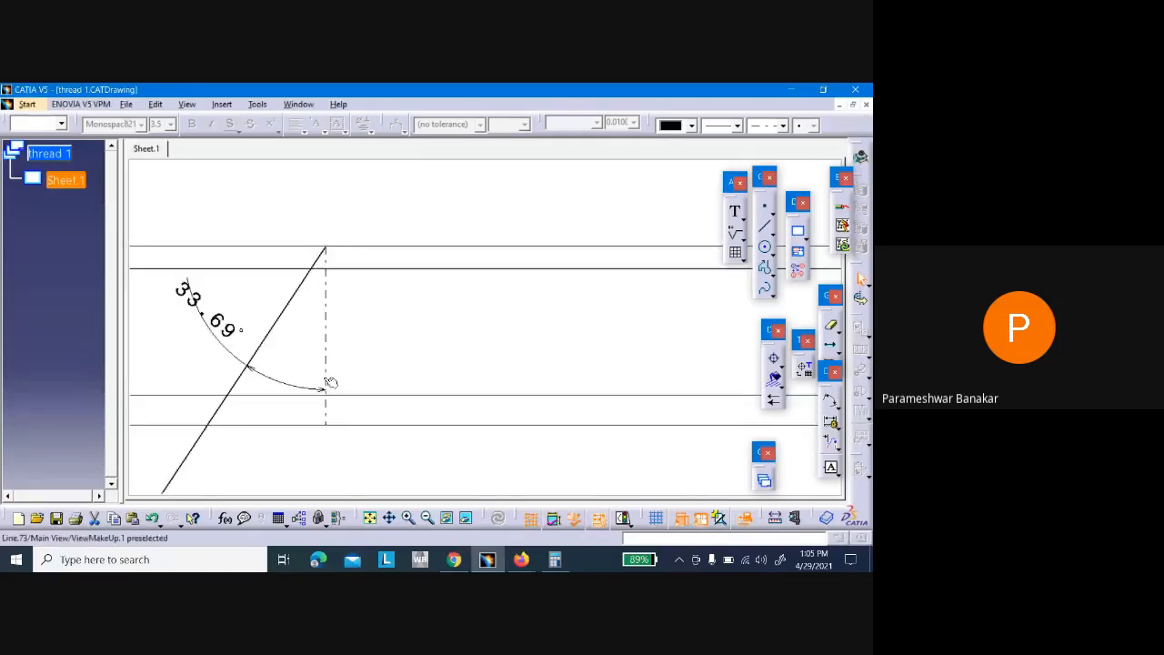
click(320, 285)
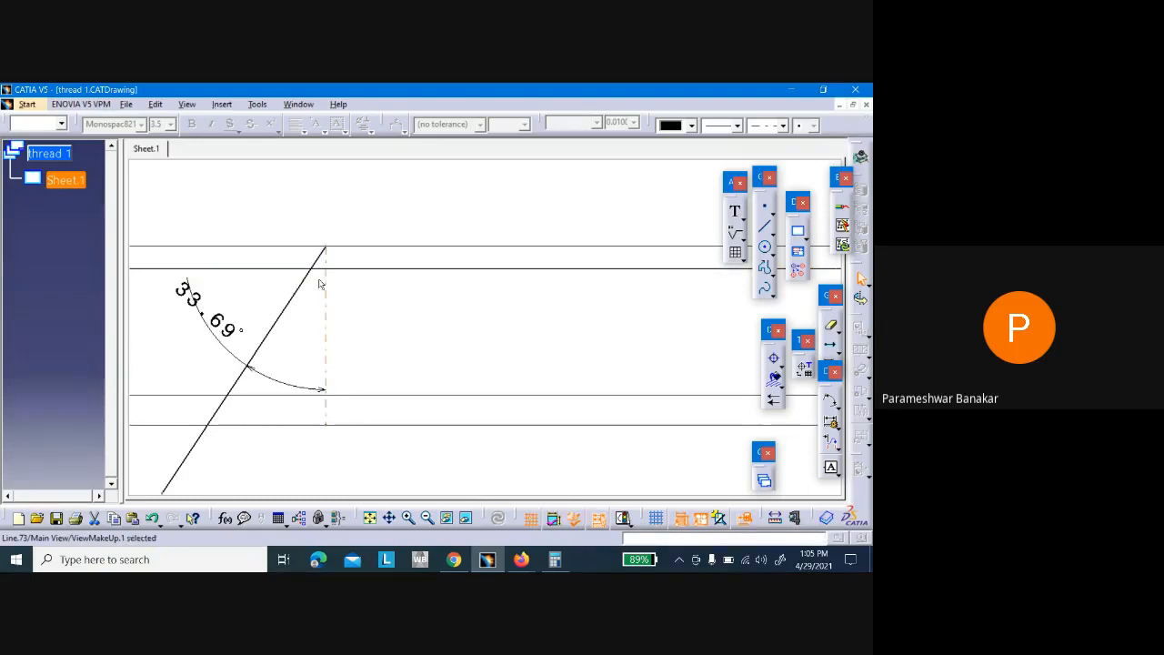
right_click(325, 287)
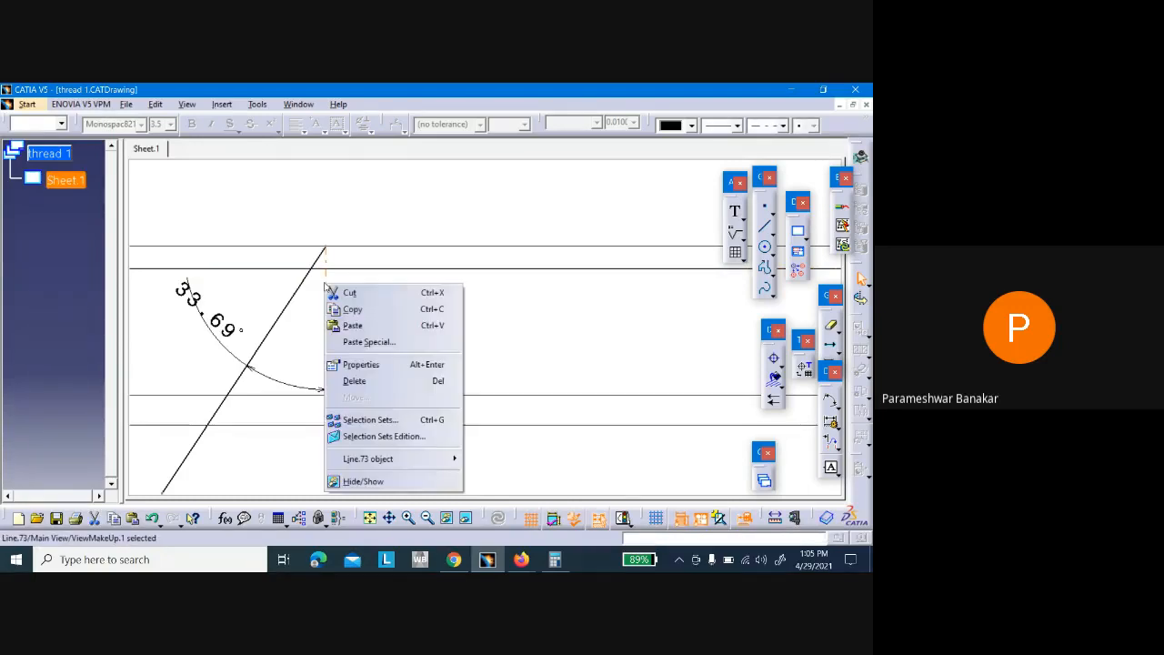
mouse_move(401, 459)
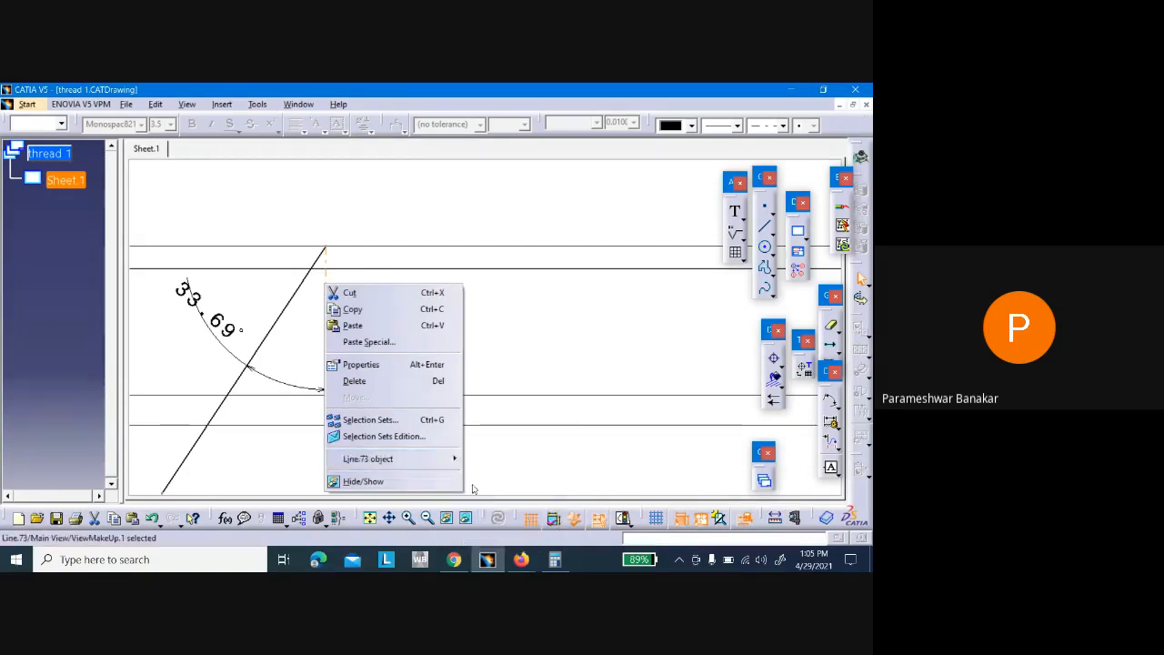
click(499, 485)
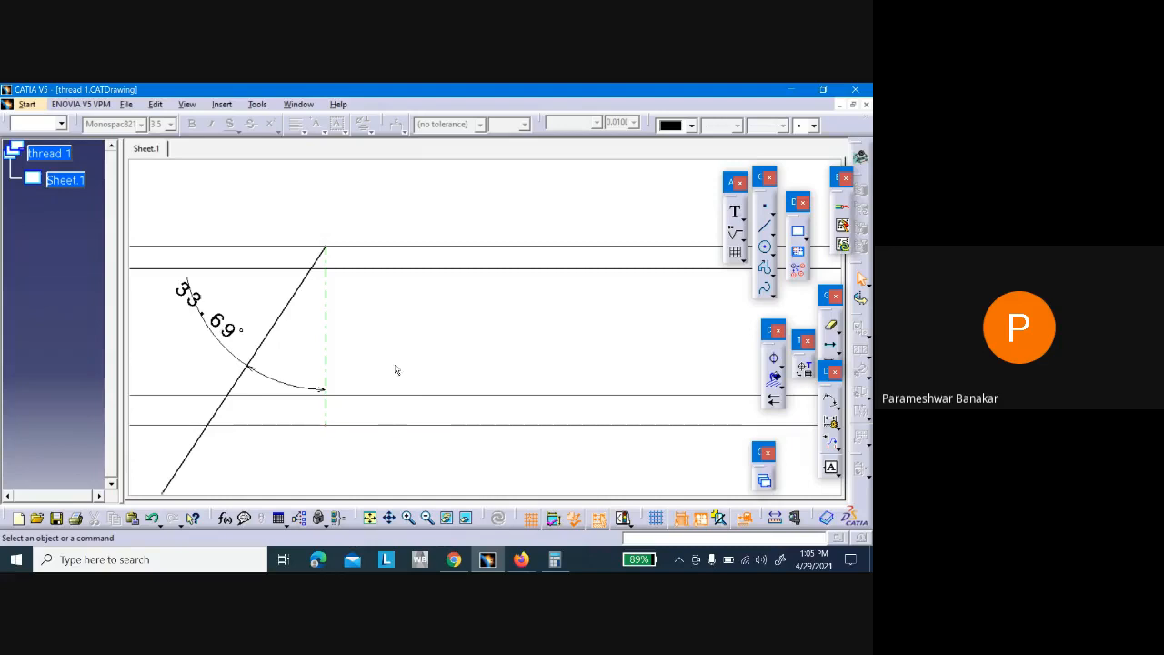
Drive the angle between the slanted line and the vertical dash-dot line to 30 degrees
mouse_move(389, 349)
middle_down()
mouse_move(419, 315)
mouse_move(418, 347)
middle_up()
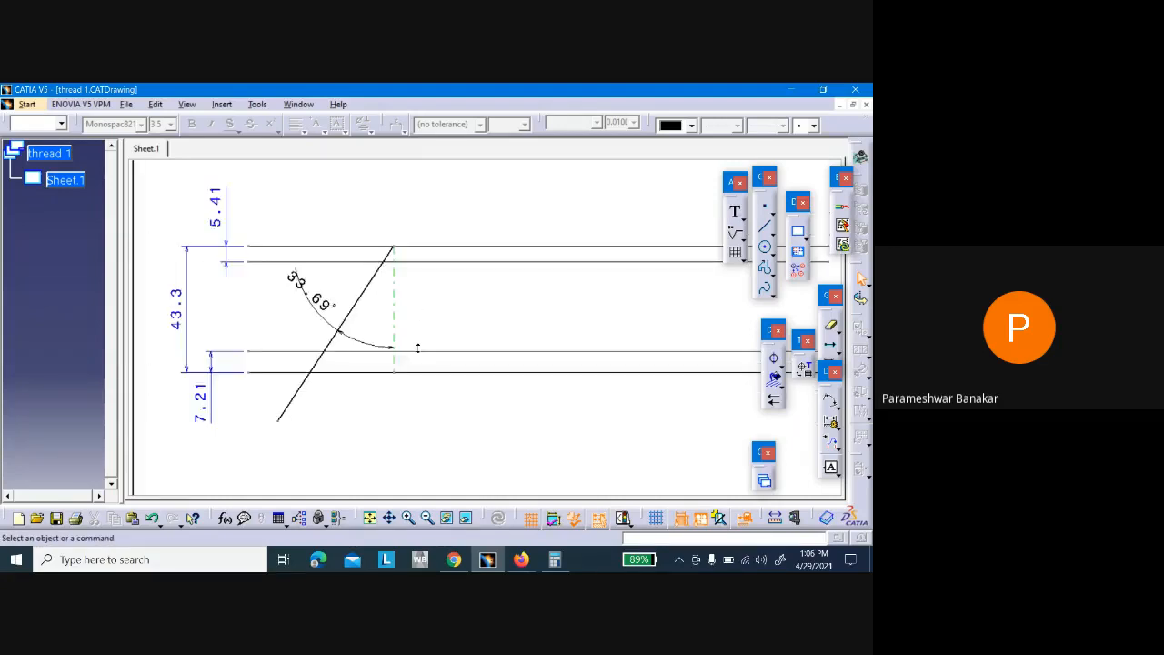
scroll(418, 348, up, 1)
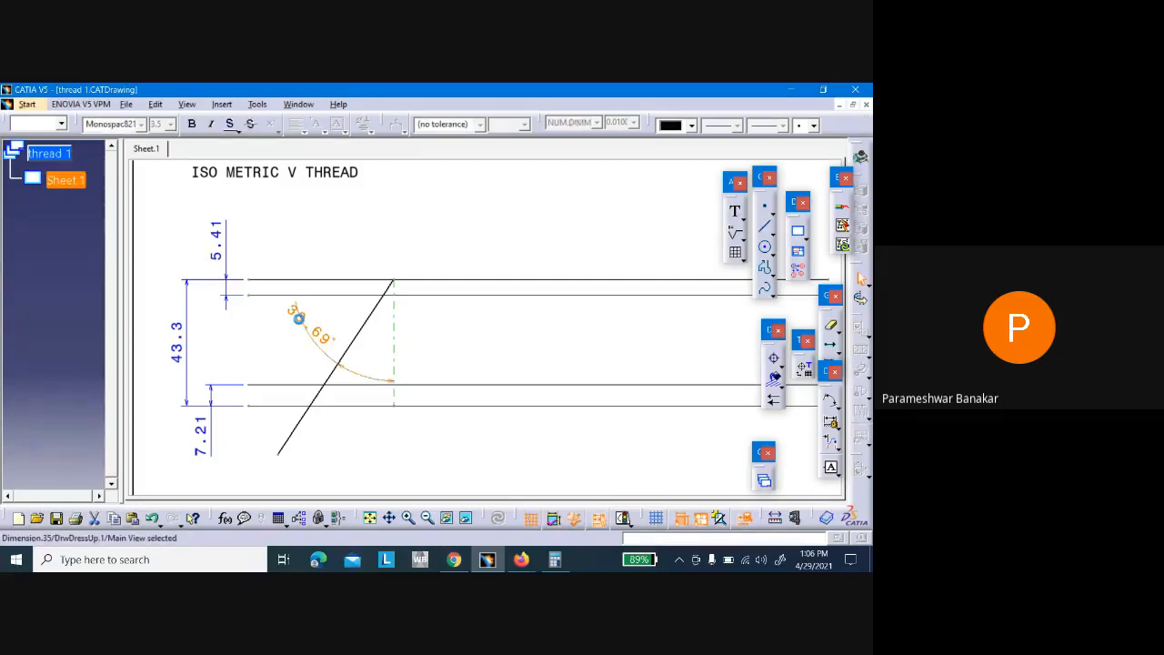
double_click(293, 312)
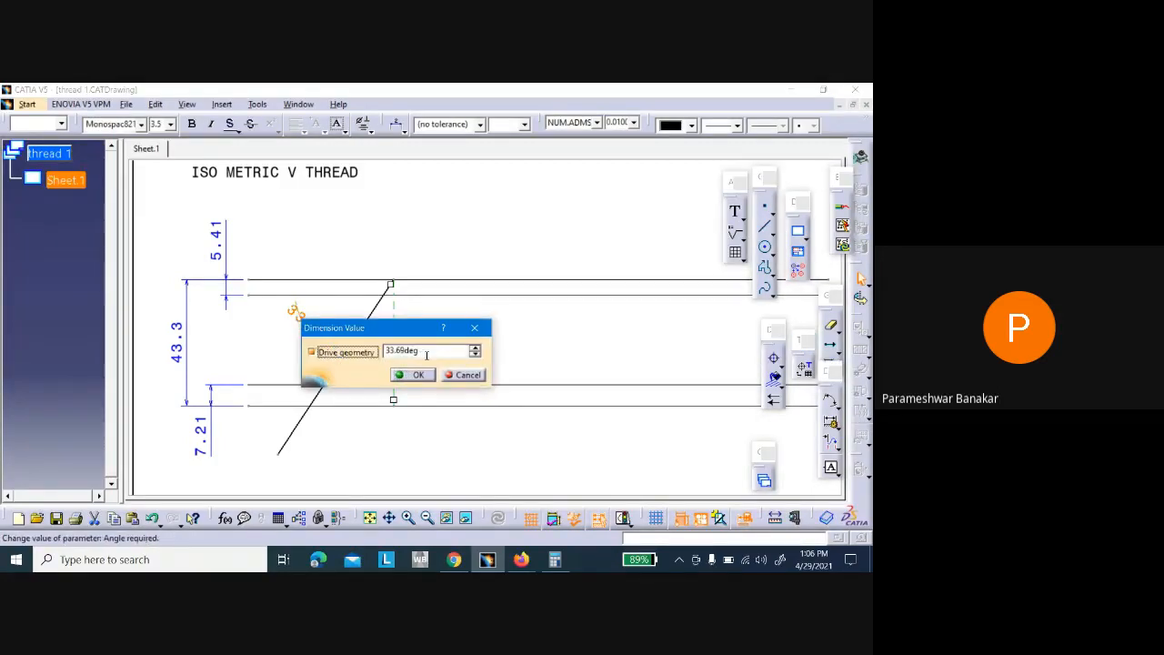
click(426, 354)
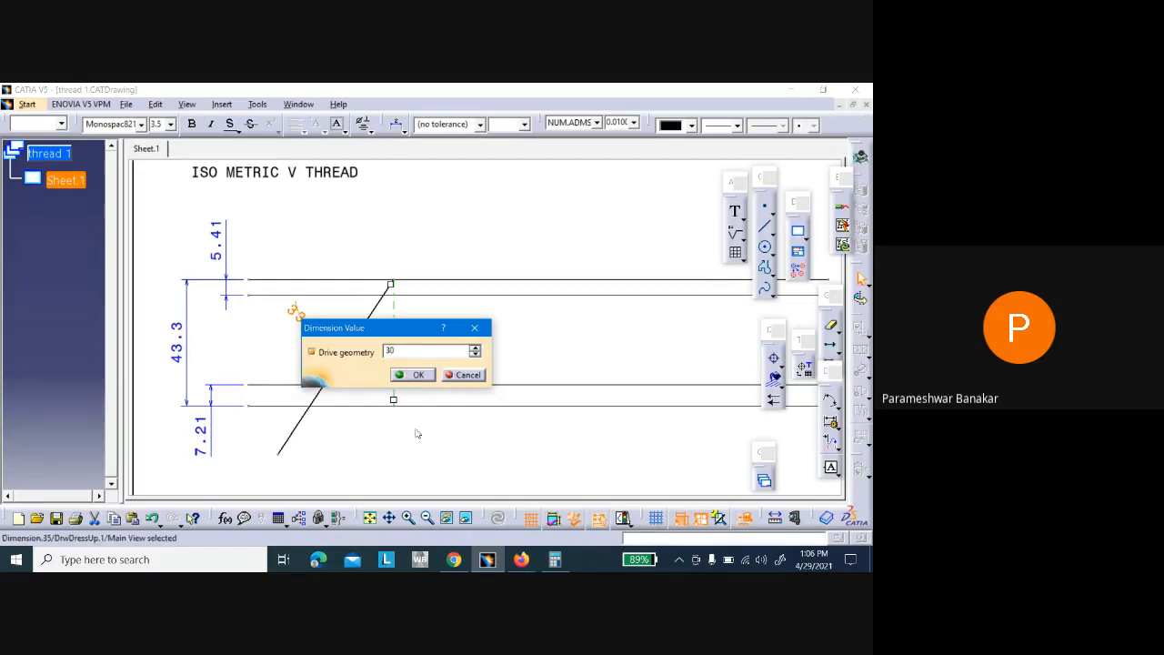
click(405, 376)
click(421, 447)
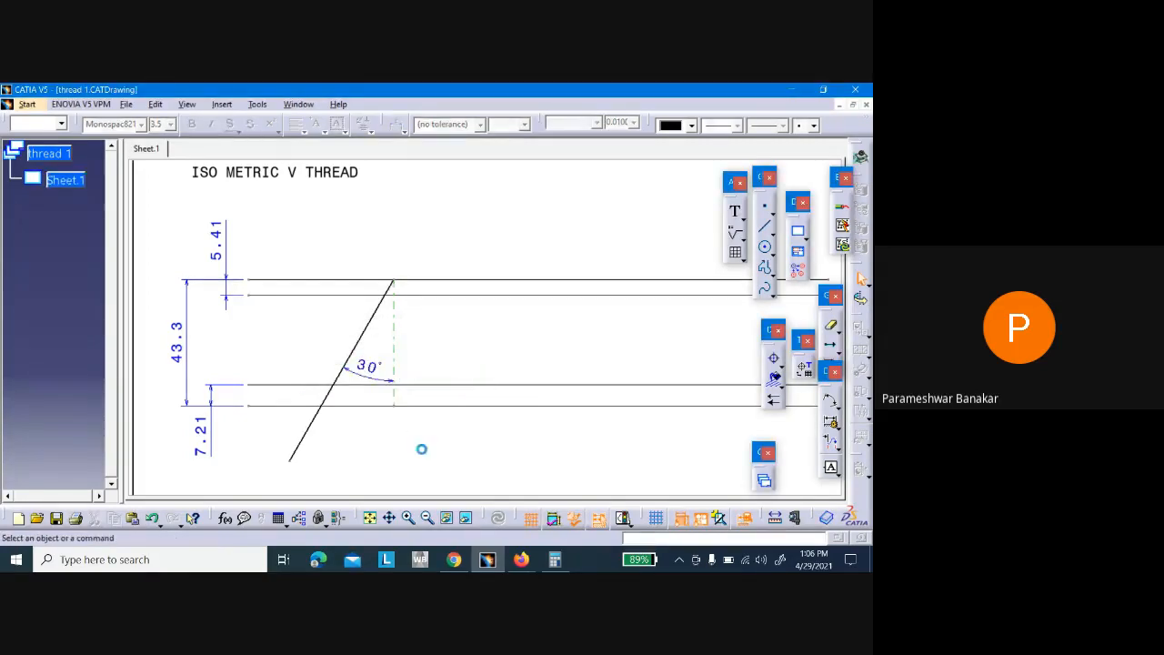
Quick-trim the part of the slanted line that extends below the lowest horizontal line
click(832, 327)
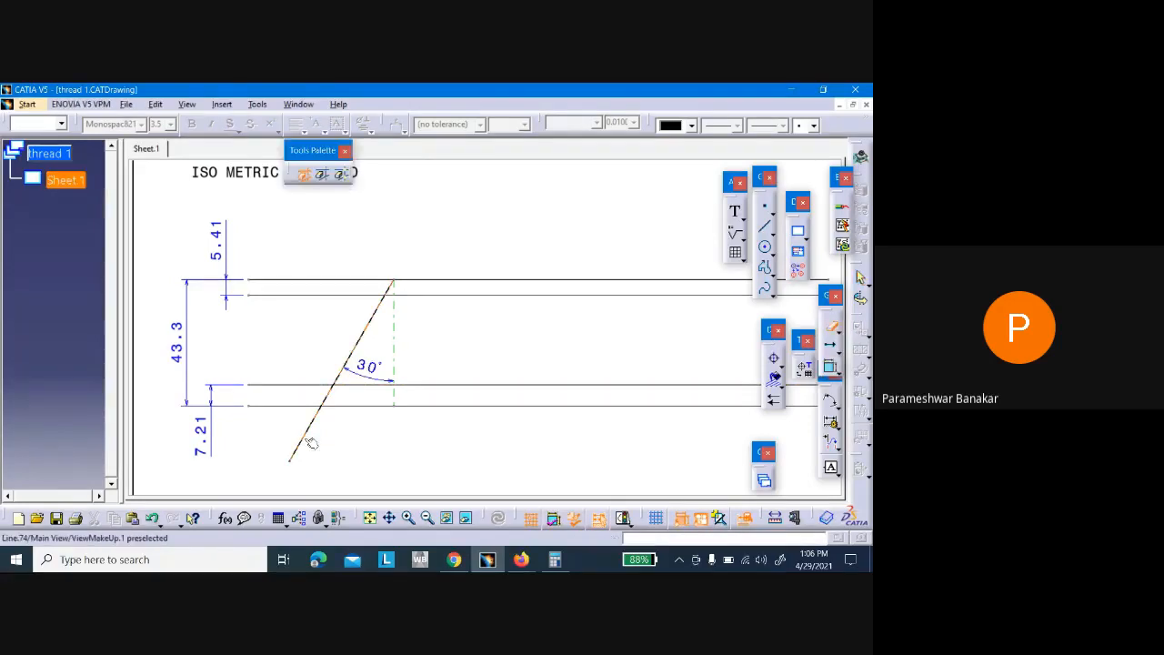
click(304, 443)
mouse_move(510, 218)
middle_down()
mouse_move(500, 277)
mouse_move(407, 299)
mouse_move(396, 378)
middle_up()
mouse_move(590, 317)
ctrl+middle_down()
mouse_move(590, 294)
mouse_move(528, 271)
mouse_move(561, 261)
ctrl+middle_up()
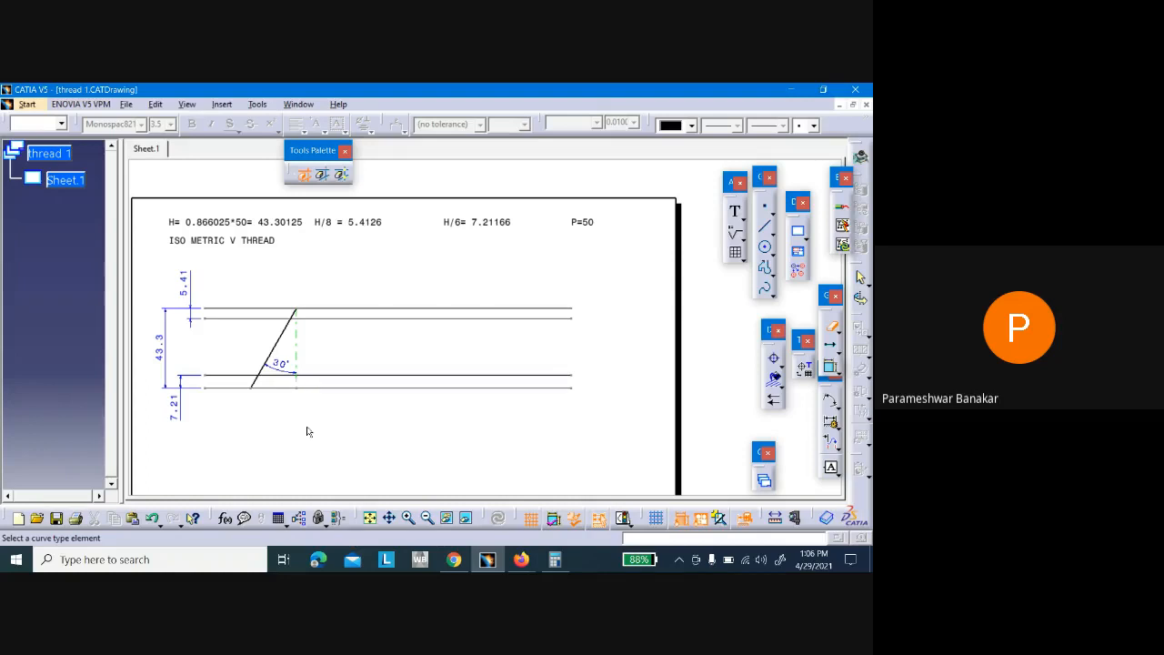
Dimension the horizontal distance between the lower ends of the slanted line and the dash-dot line, placed below the profile
ctrl+middle_drag(344, 413, 354, 392)
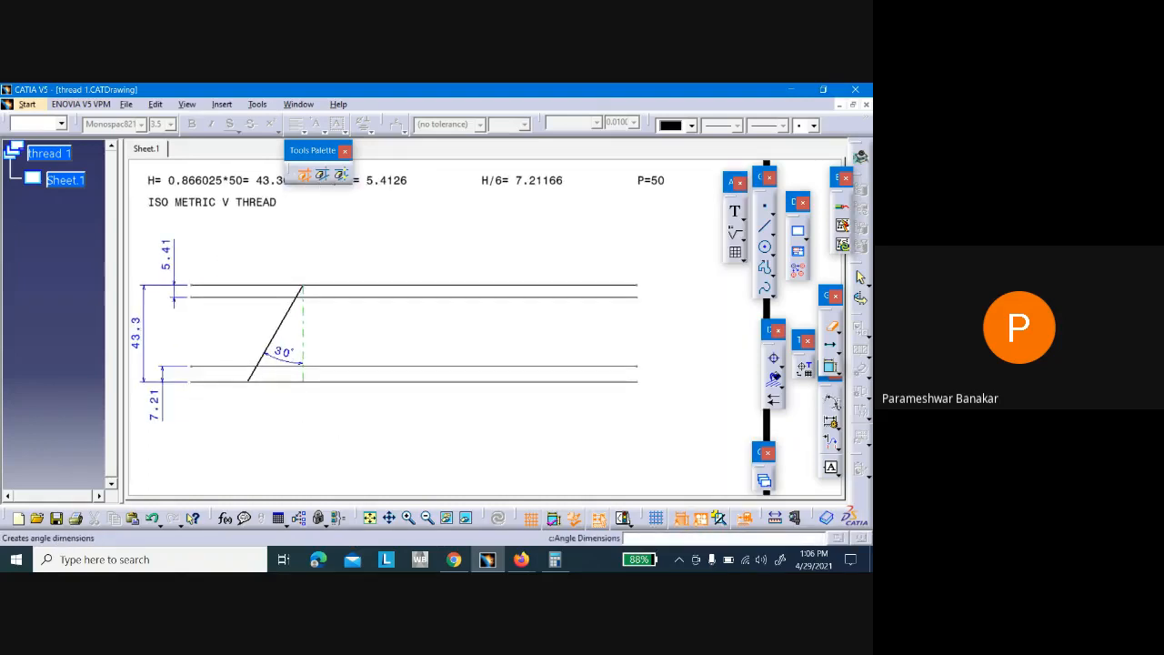
click(831, 422)
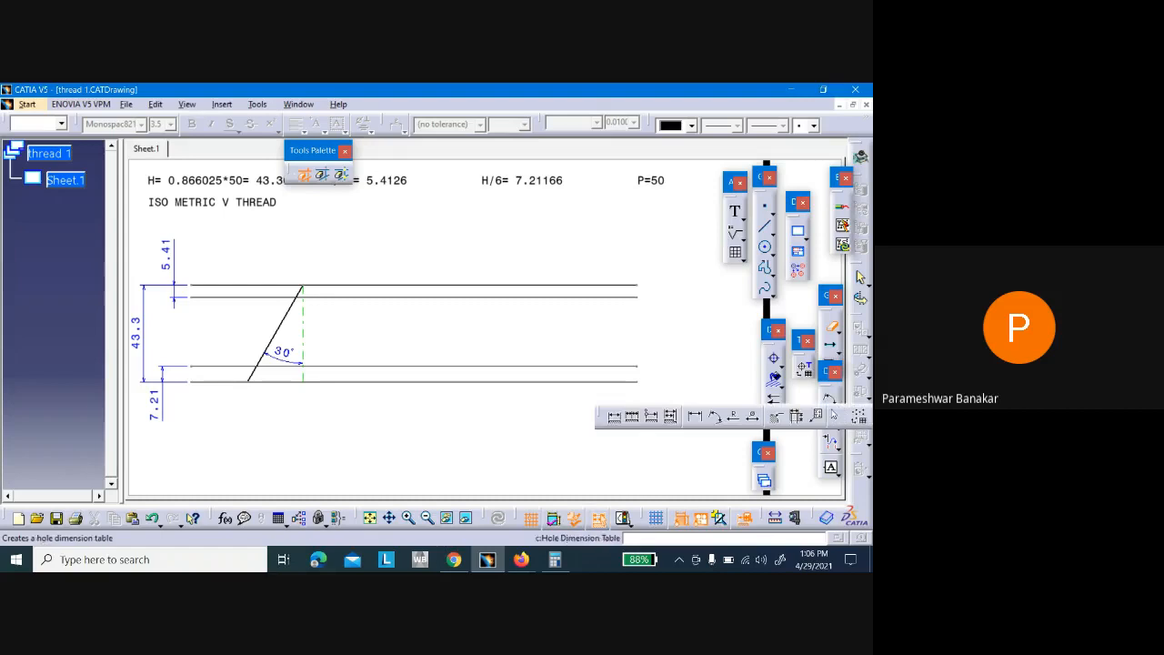
click(615, 418)
click(252, 385)
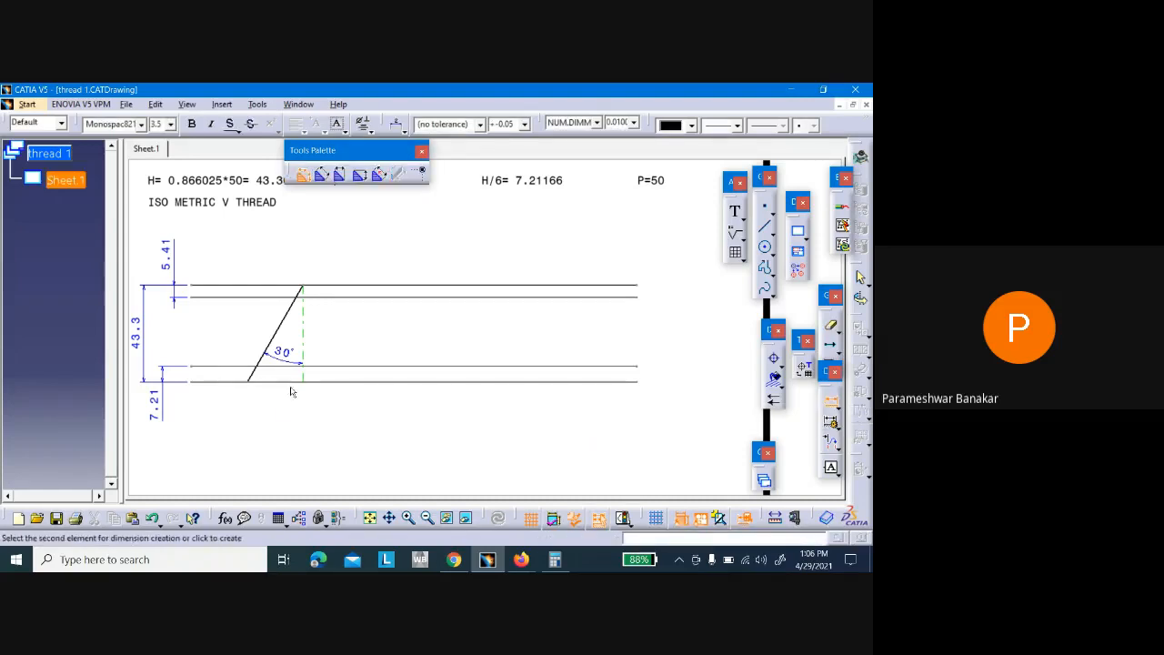
click(302, 382)
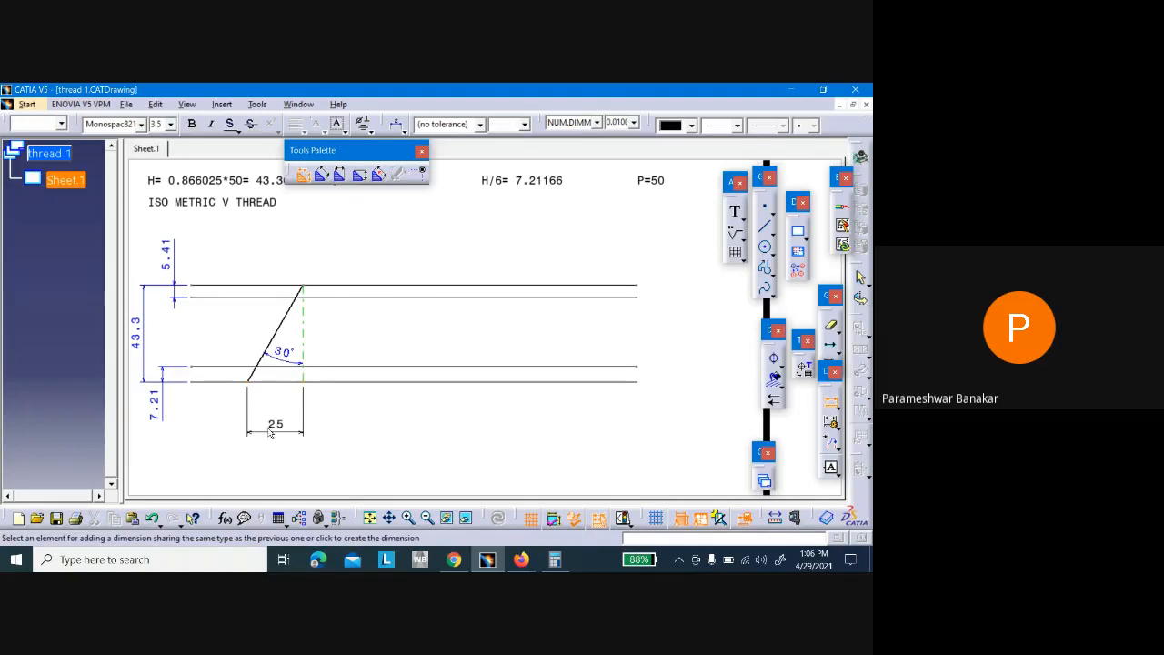
click(276, 410)
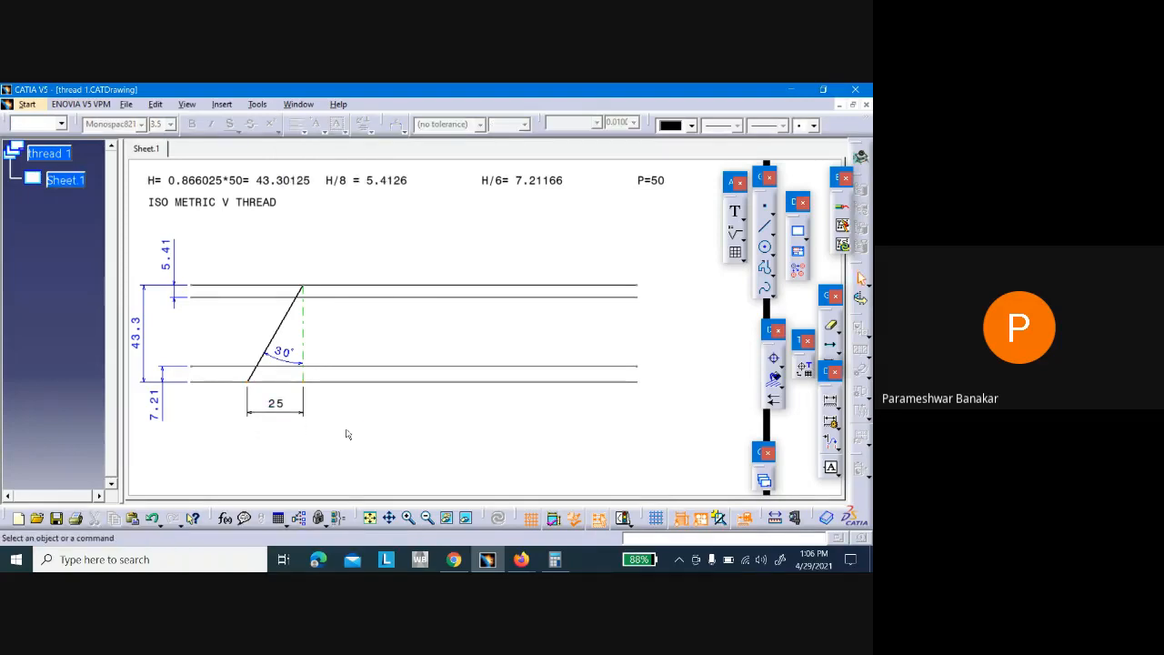
Mirror the slanted flank line about the vertical dash-dot line to form the opposite flank
mouse_move(338, 430)
middle_down()
mouse_move(406, 405)
mouse_move(412, 386)
mouse_move(410, 403)
middle_up()
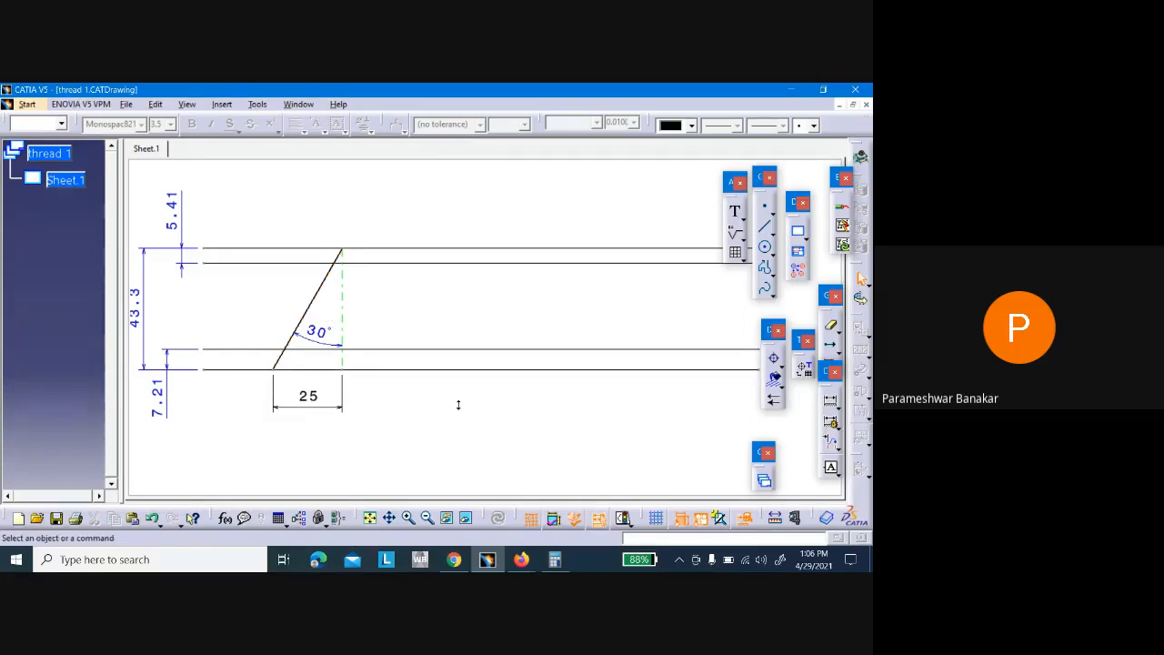
mouse_move(459, 405)
ctrl+middle_down()
mouse_move(460, 459)
mouse_move(470, 421)
mouse_move(437, 421)
ctrl+middle_up()
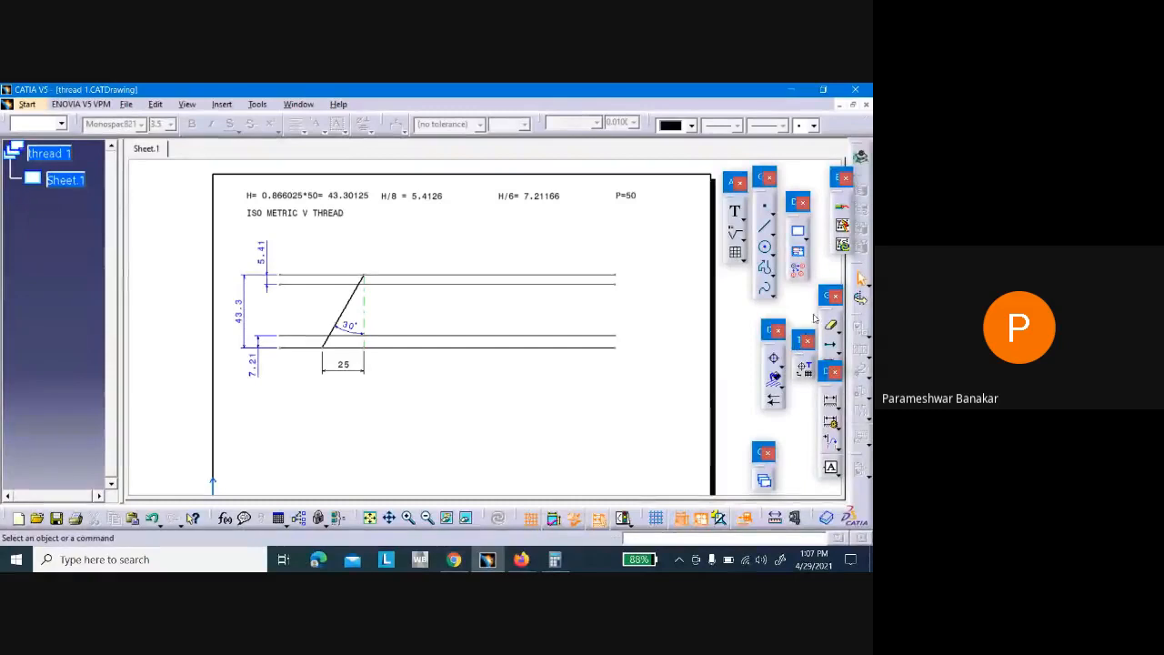
mouse_move(824, 295)
mouse_down()
mouse_move(303, 273)
mouse_move(192, 255)
mouse_move(184, 236)
mouse_up()
click(201, 289)
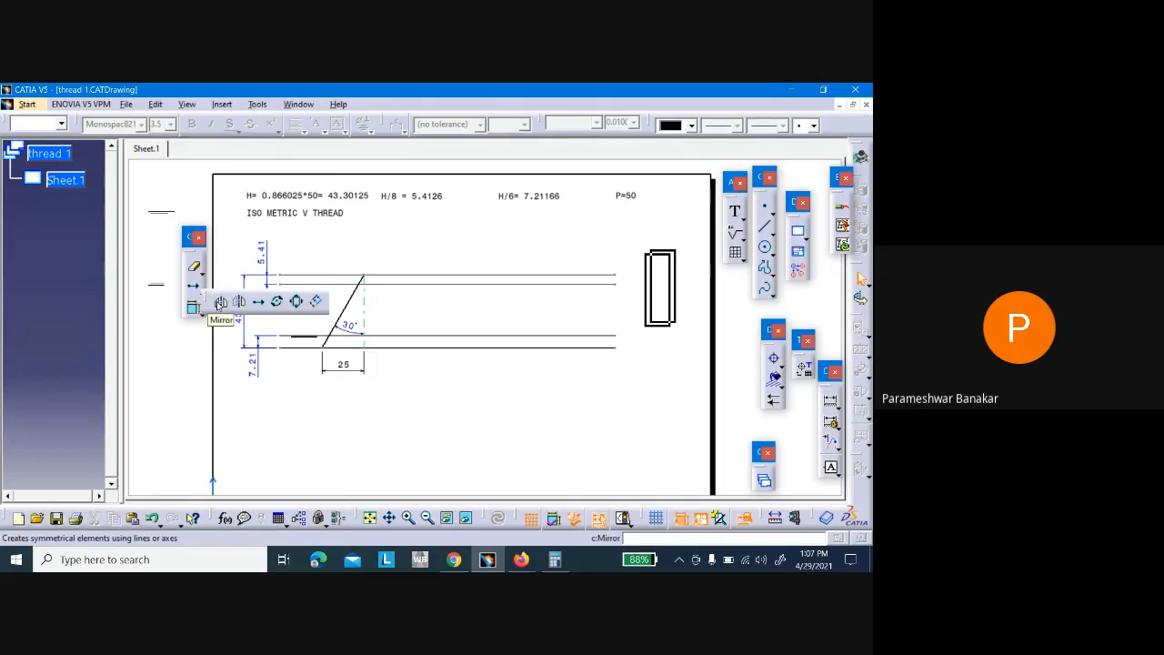
click(220, 302)
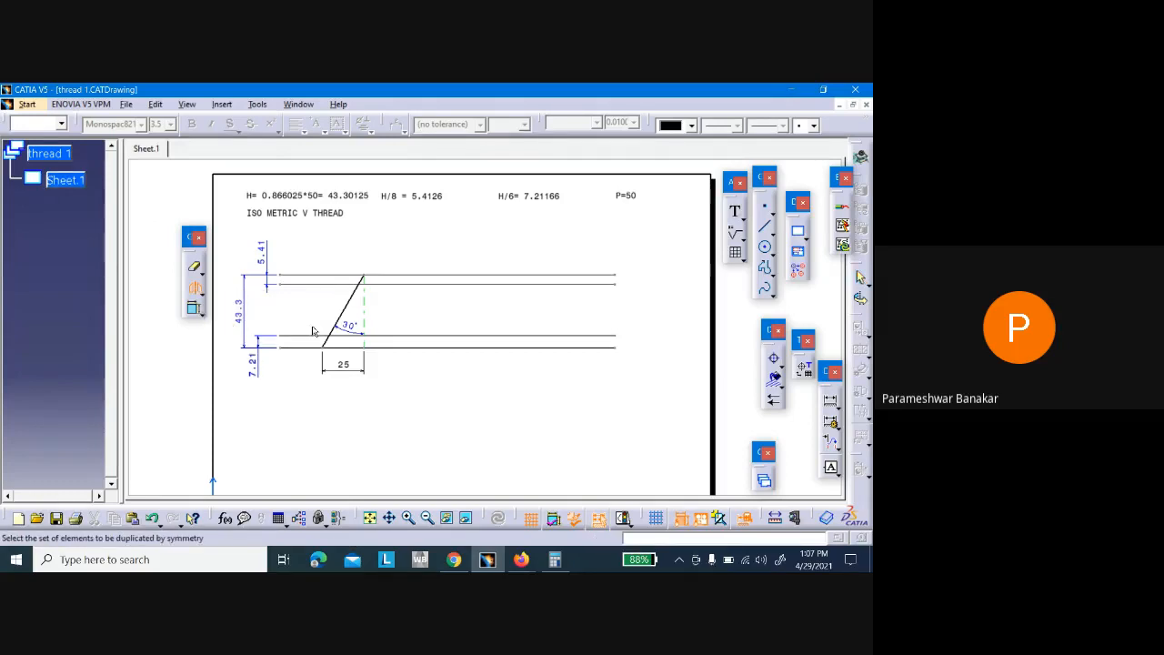
click(343, 309)
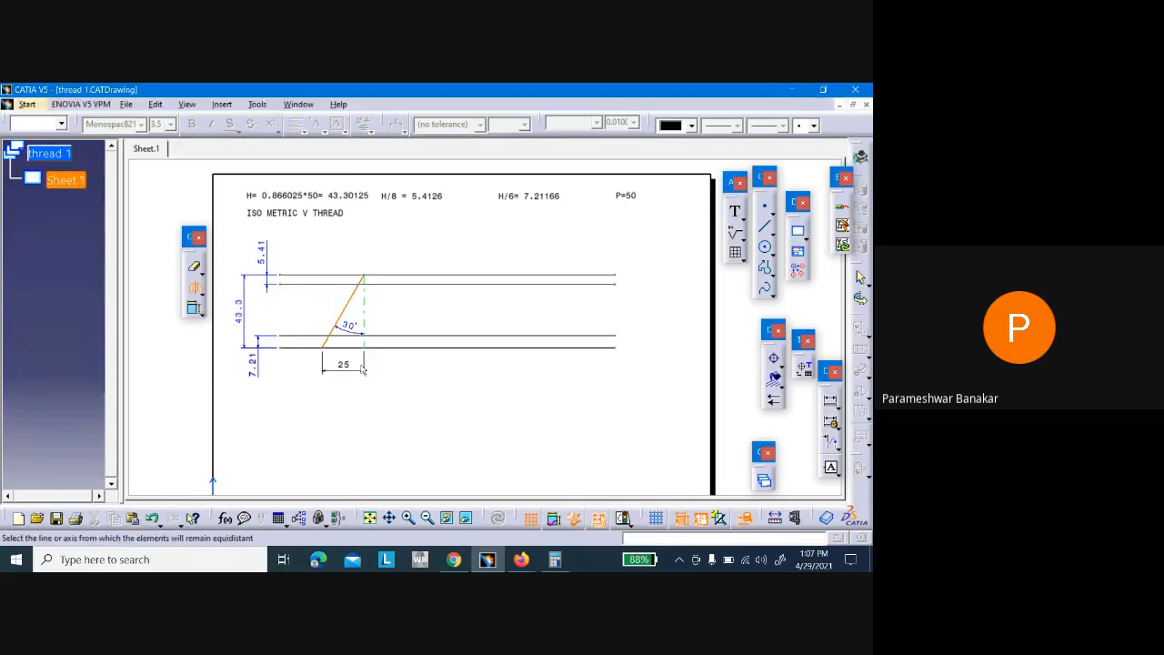
click(366, 305)
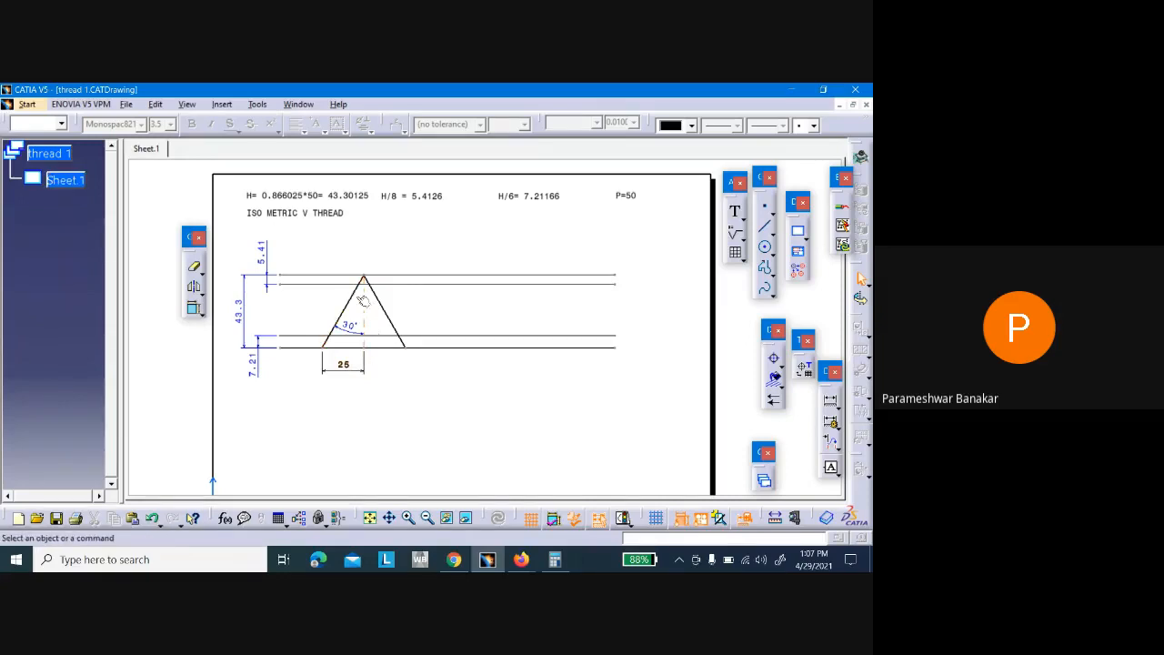
Replace the 30-degree half-angle dimension with an angle dimension between the two flanks, placed inside the triangle
click(351, 328)
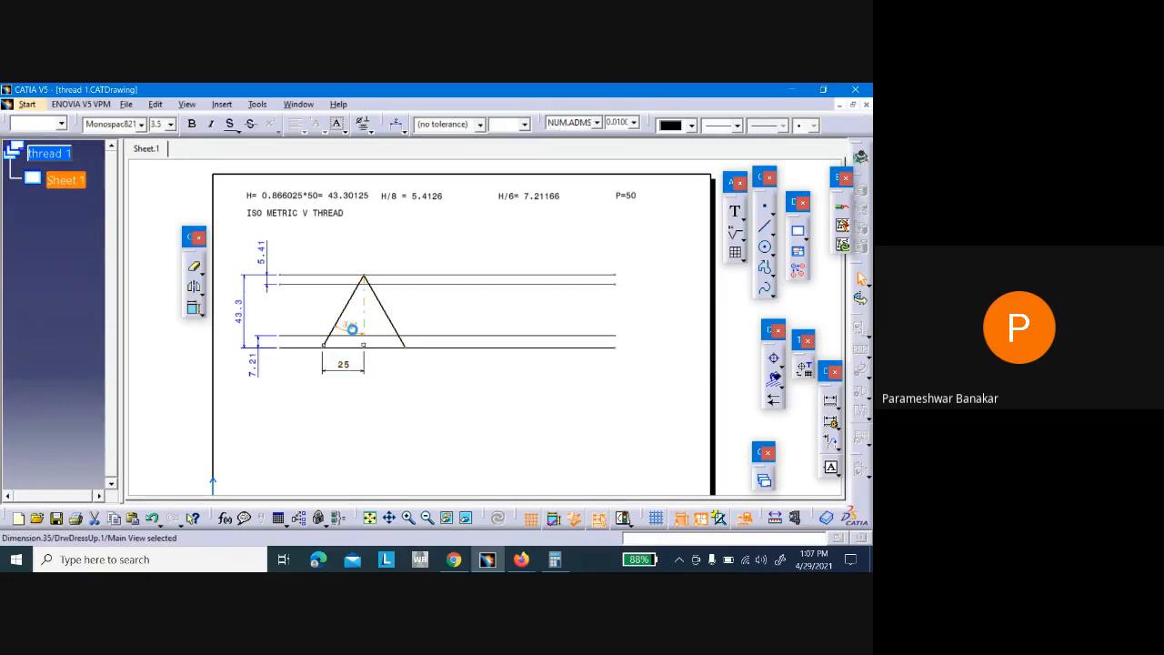
key(Delete)
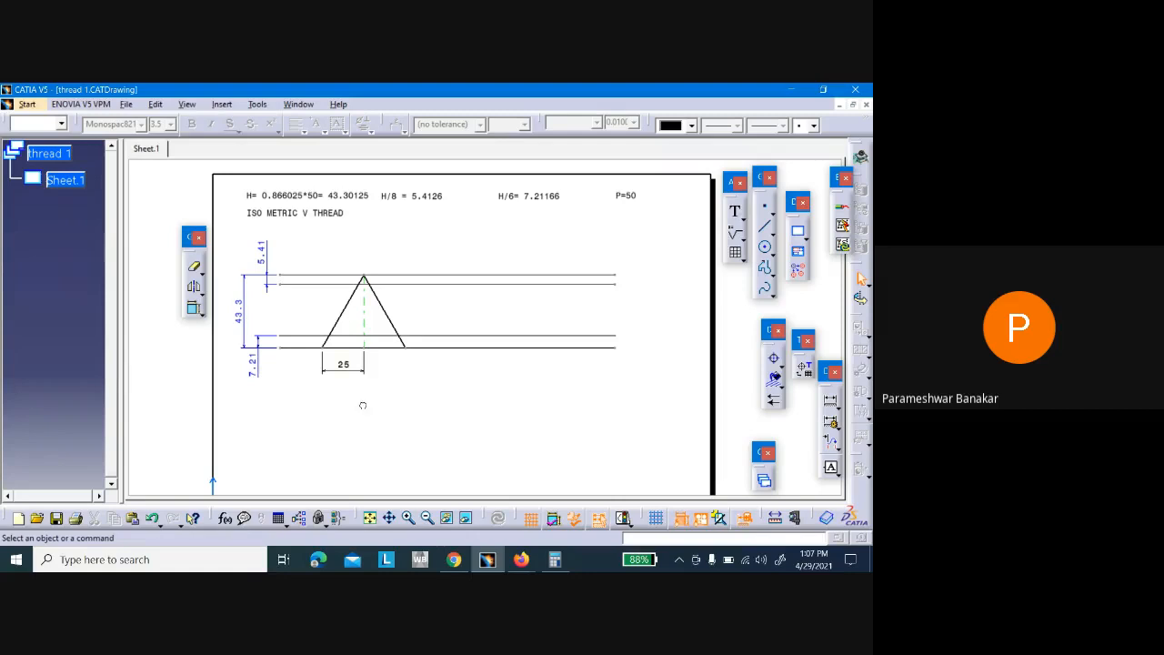
click(836, 407)
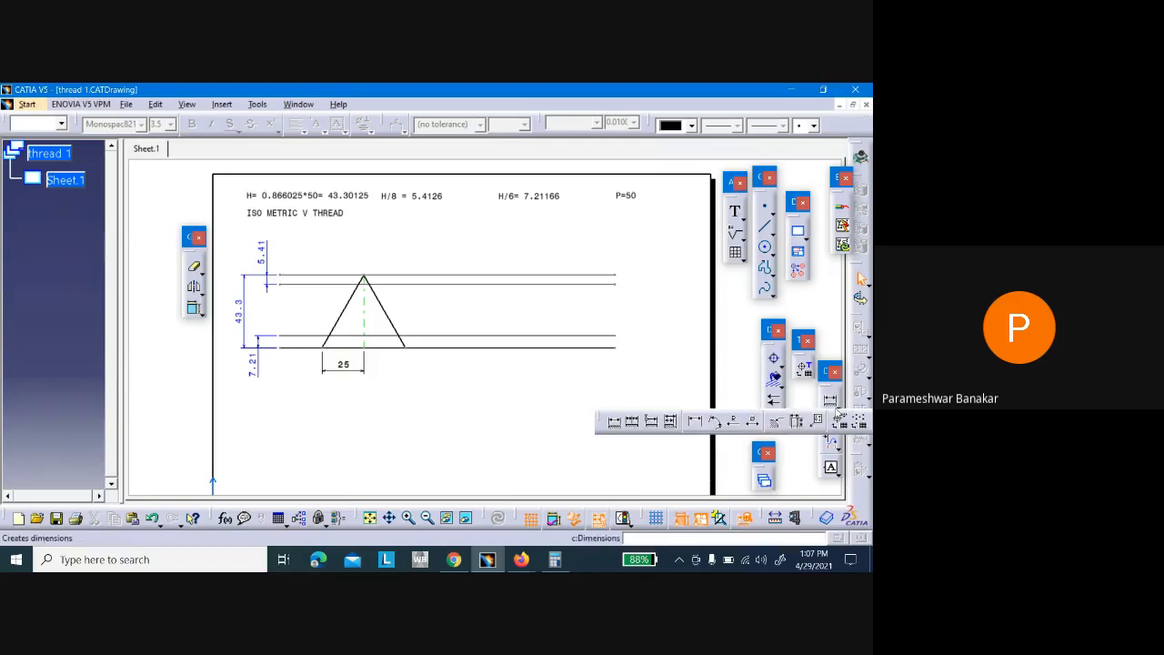
click(716, 422)
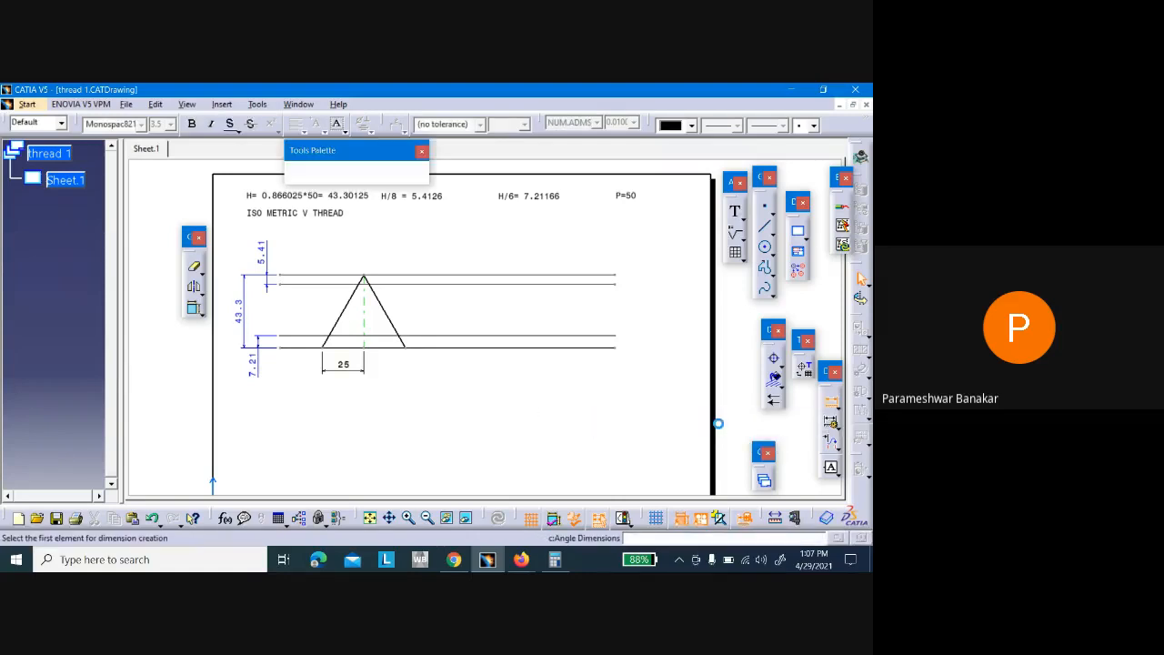
click(352, 311)
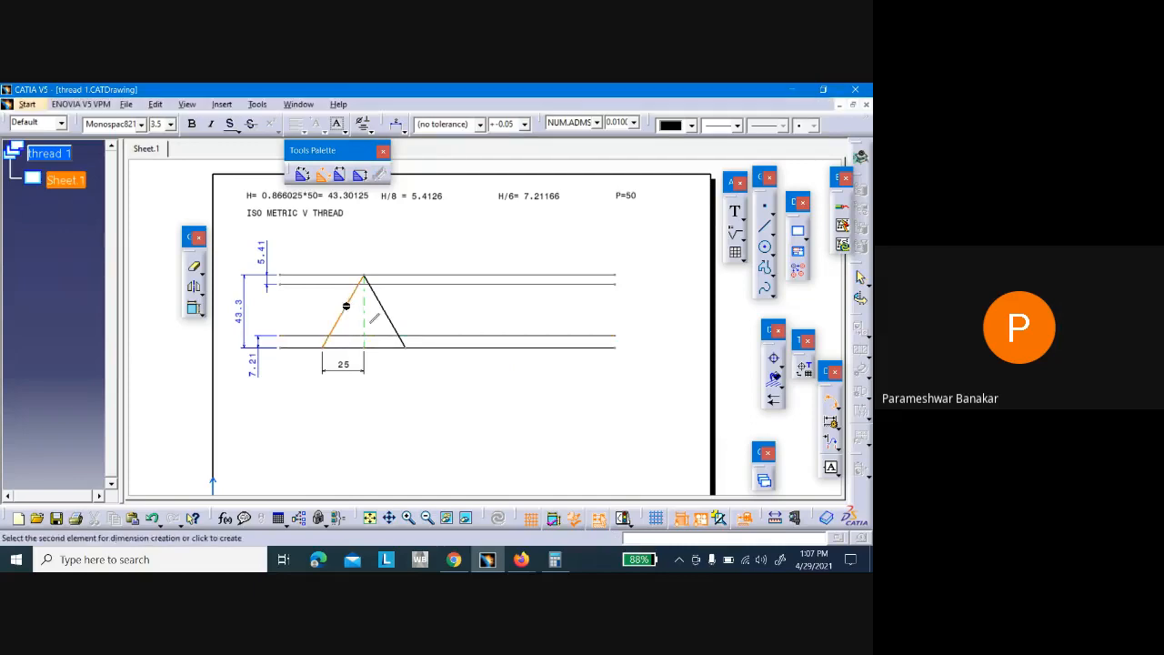
click(372, 324)
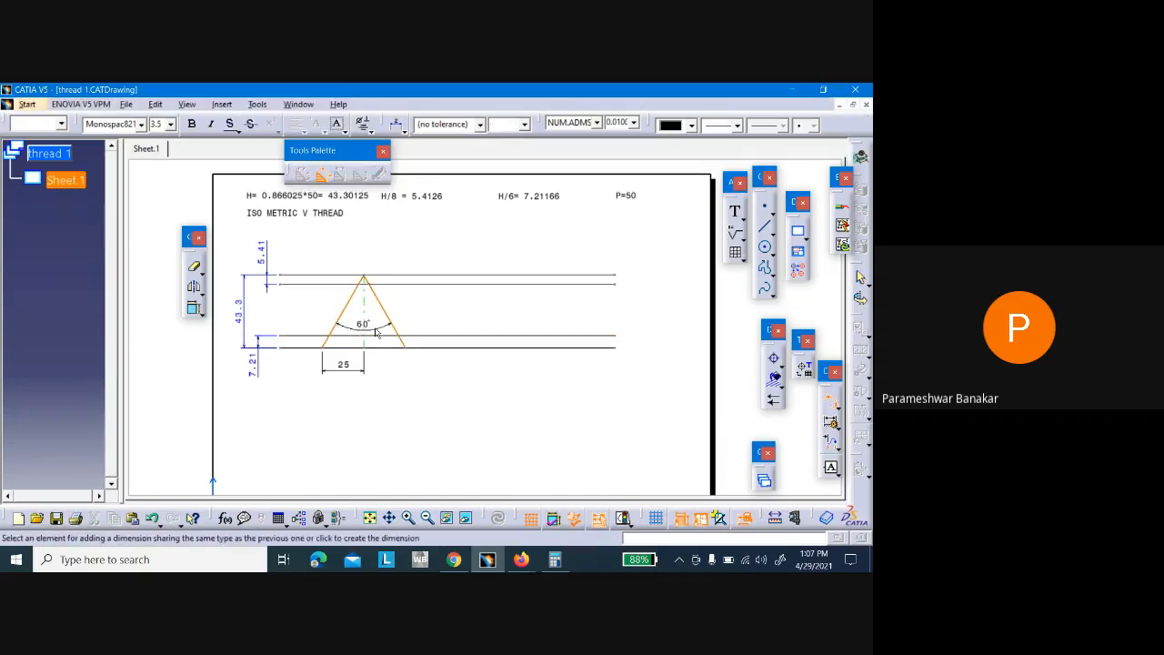
click(372, 312)
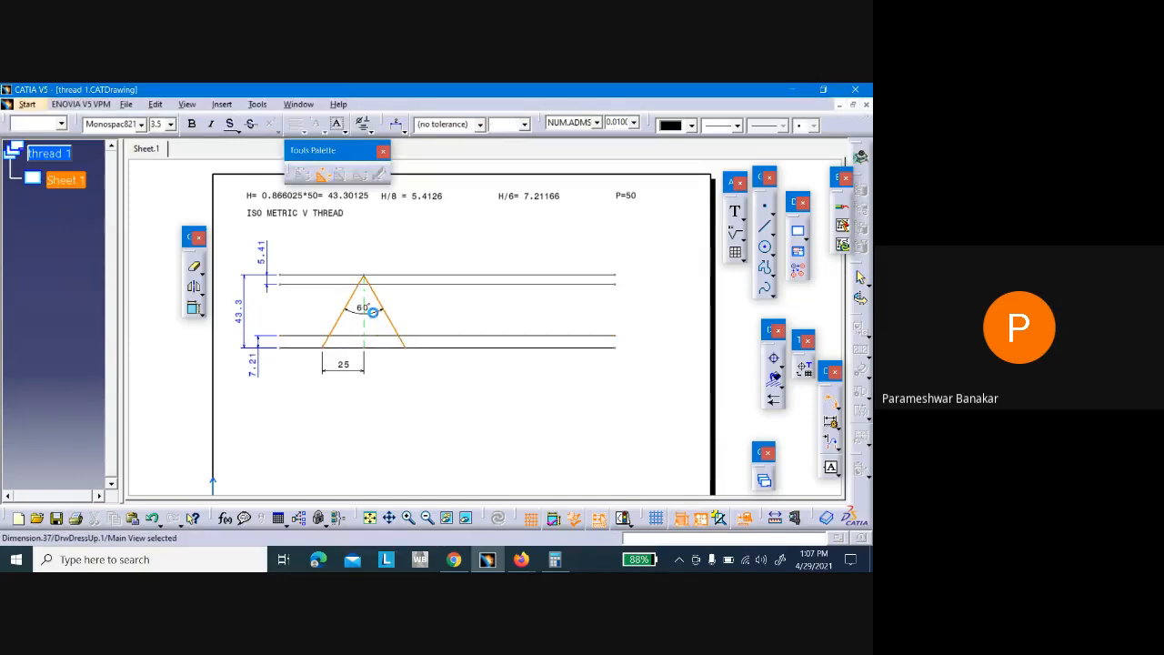
click(417, 403)
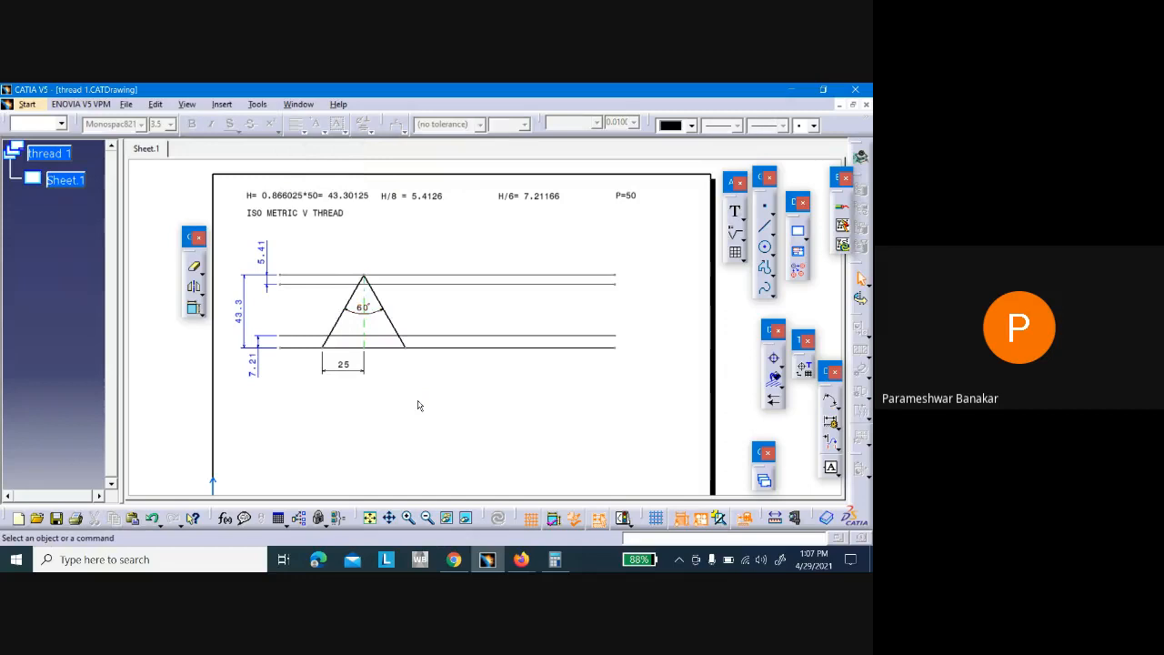
Replace the half-width dimension below the profile with a horizontal dimension between the lower ends of both flanks
click(357, 375)
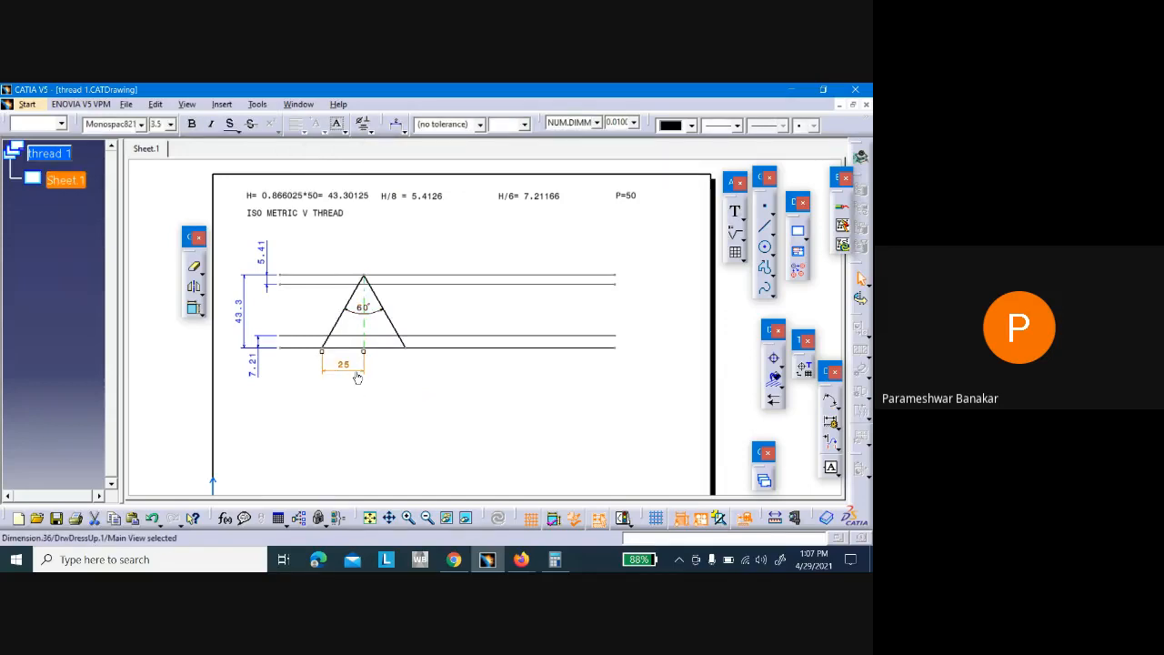
key(Delete)
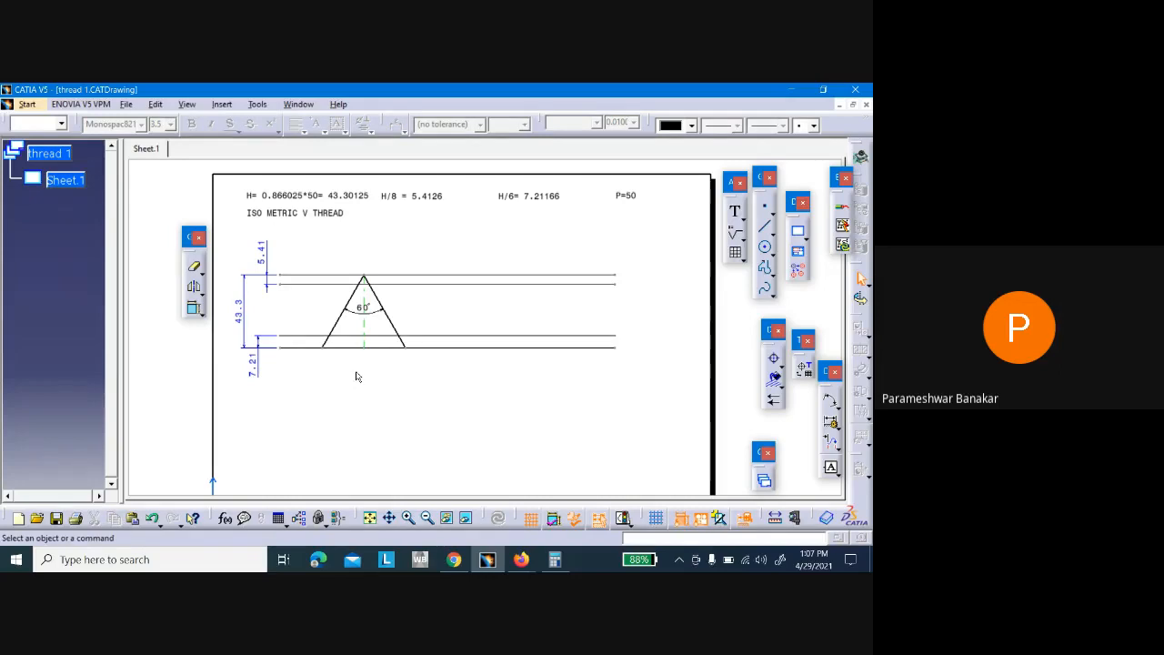
click(837, 406)
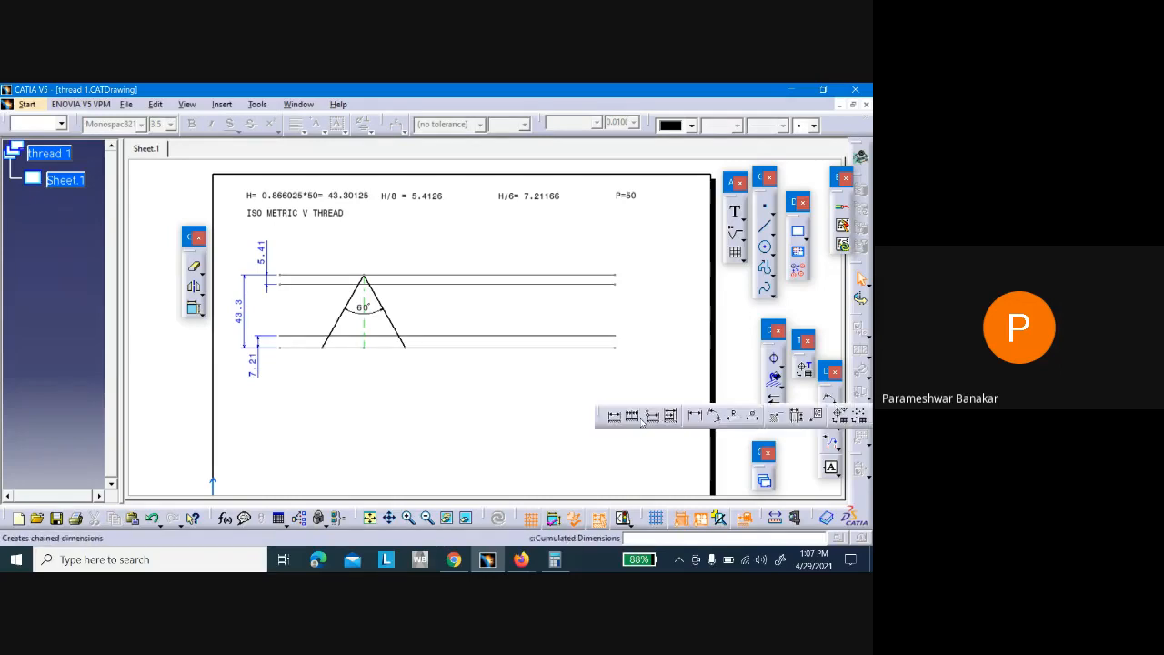
click(633, 417)
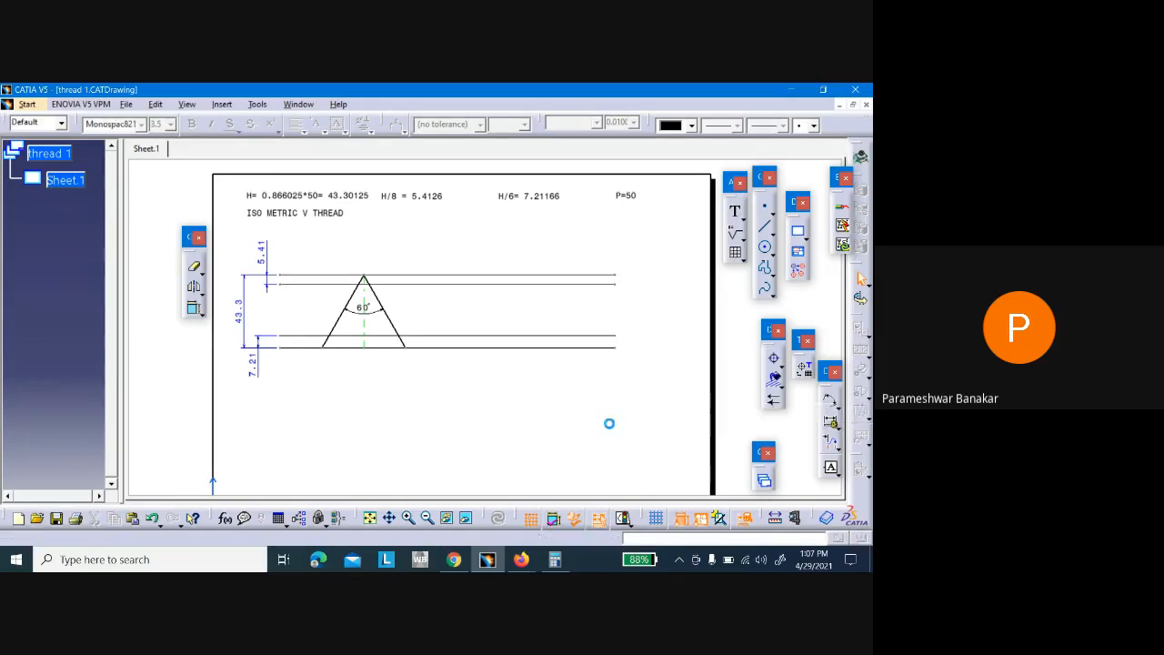
click(329, 354)
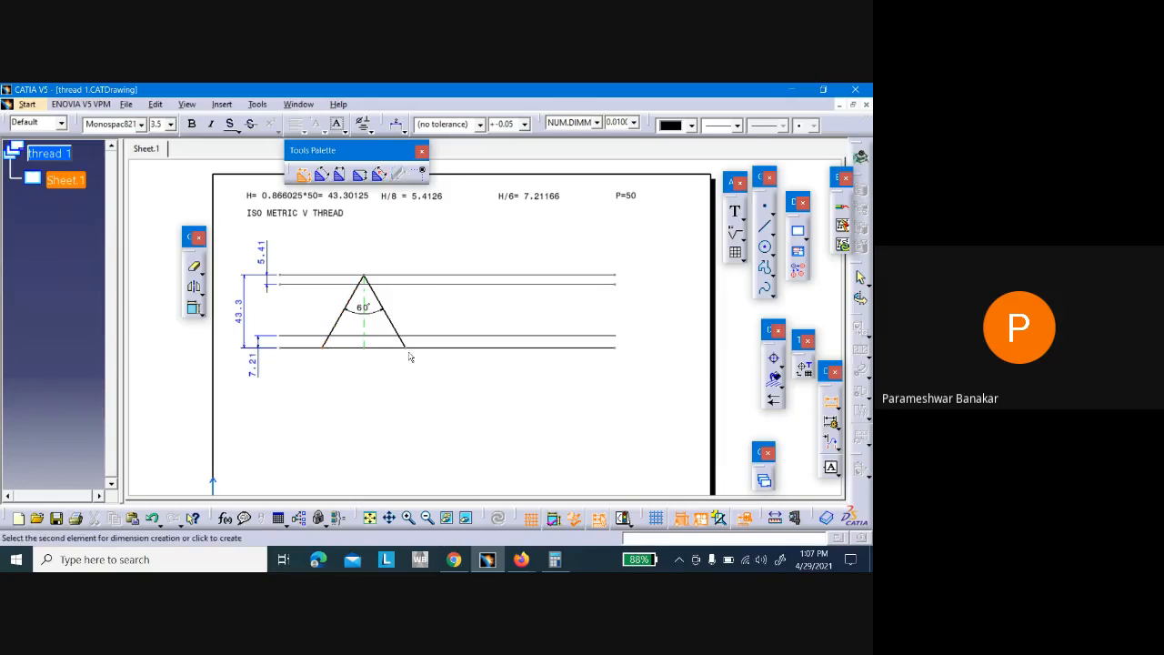
click(412, 353)
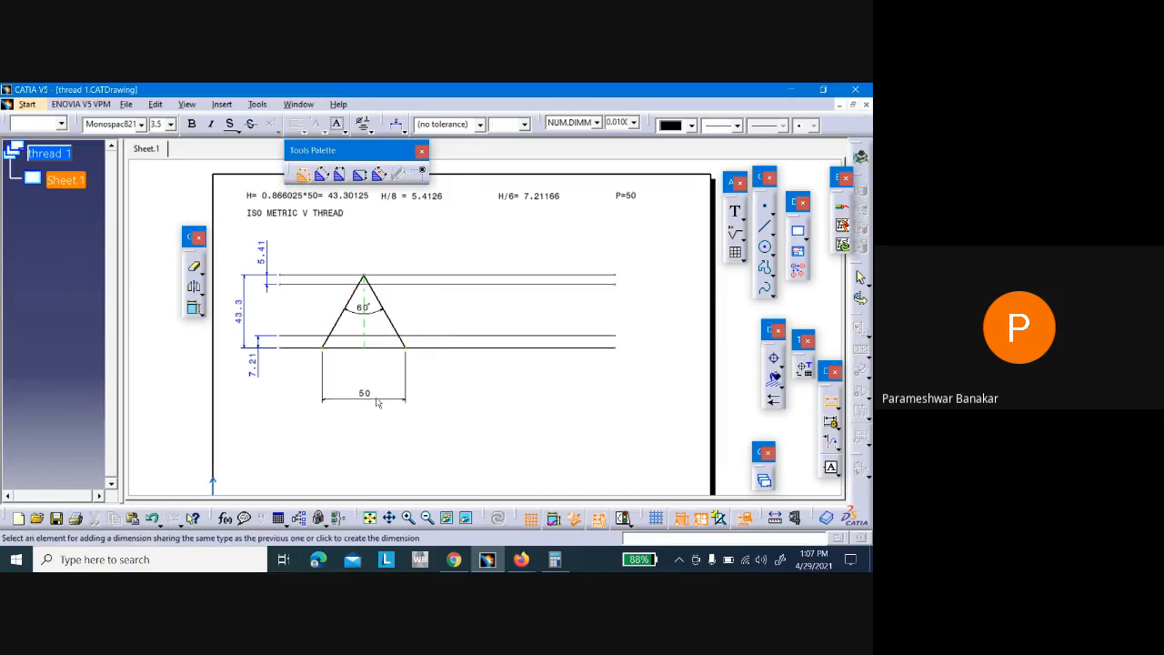
click(368, 374)
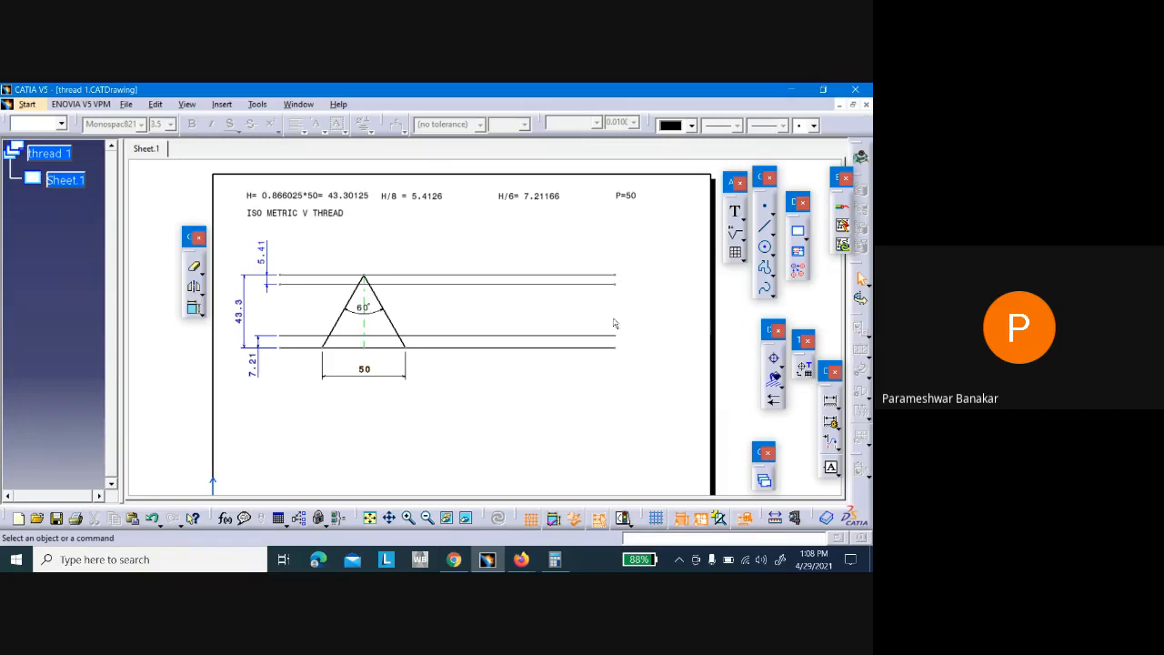
Draw a vertical 0.13 mm dash-dot line (line type 4) from the lower end of the right flank up to the topmost horizontal line
click(765, 226)
click(735, 127)
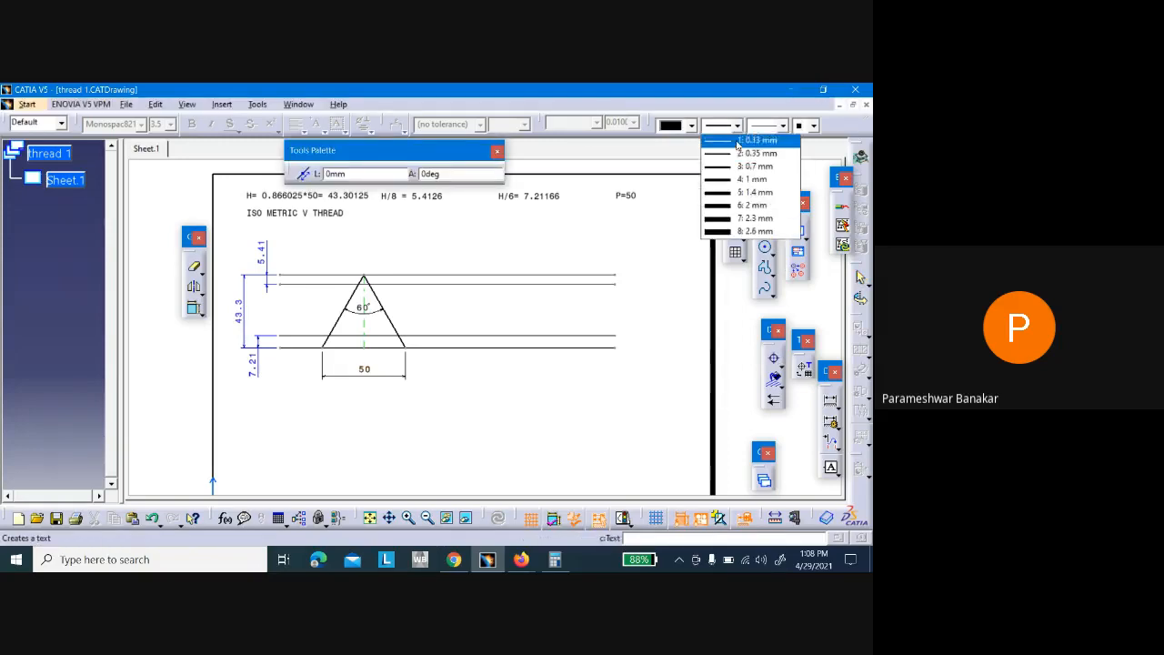
click(745, 145)
click(781, 126)
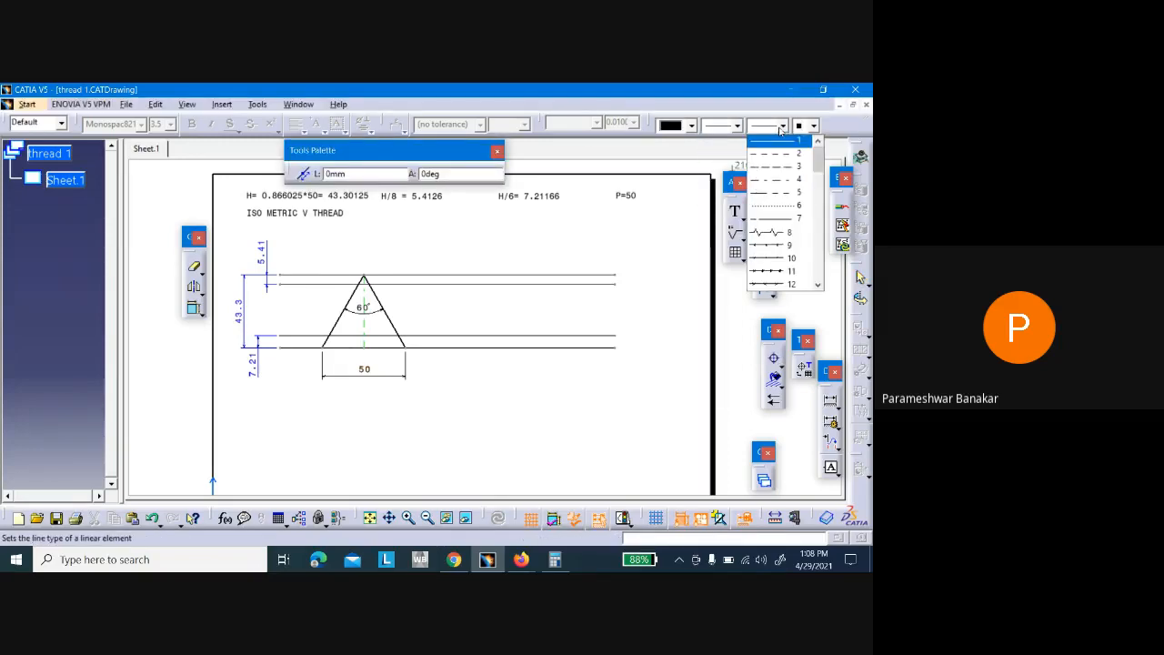
click(778, 182)
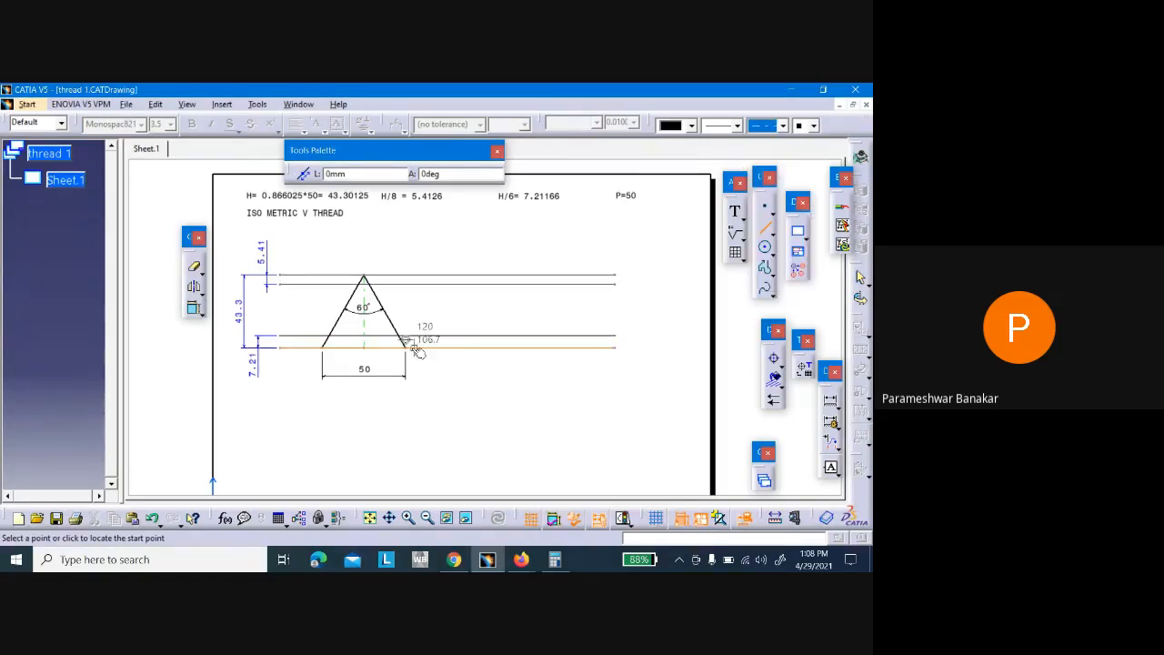
click(406, 348)
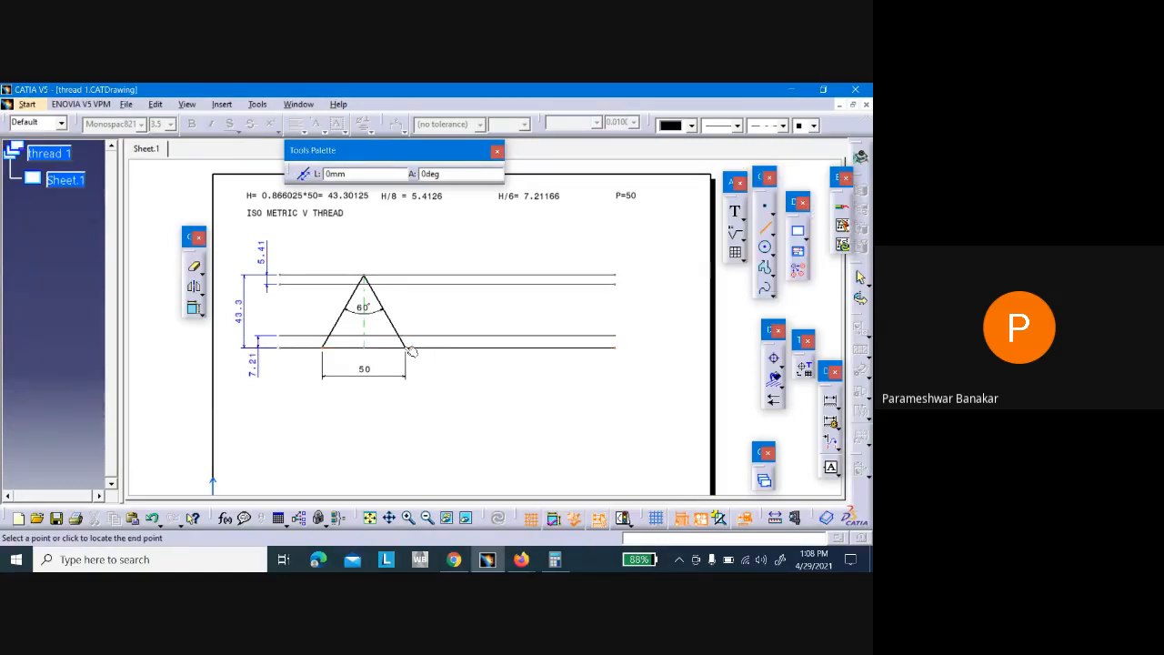
click(410, 281)
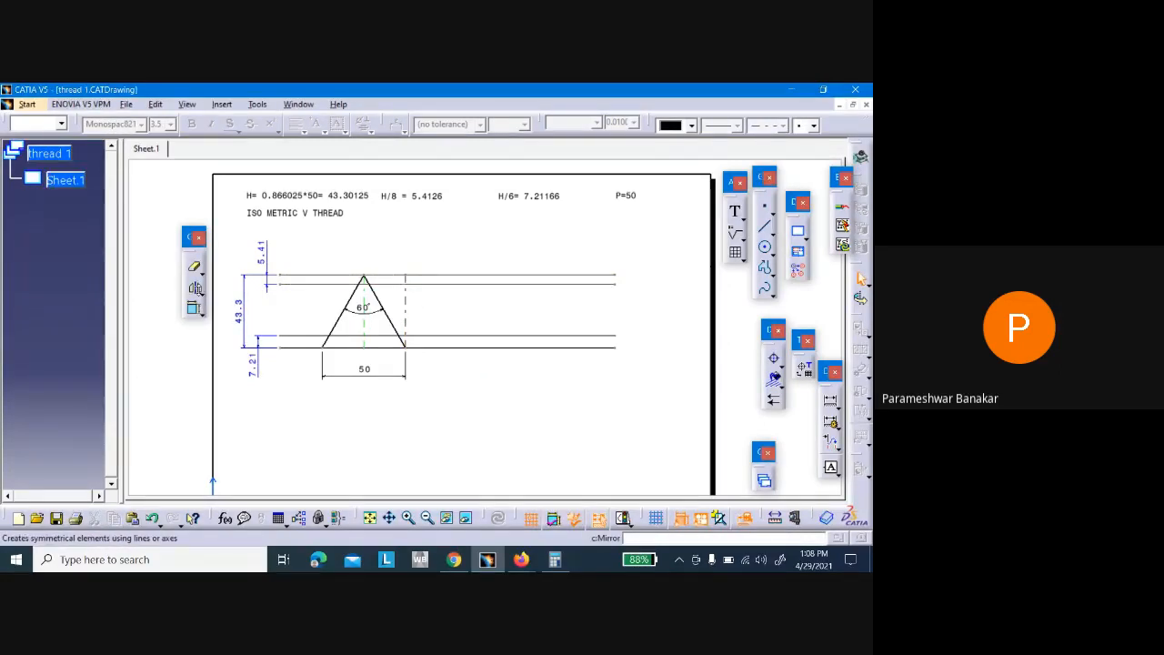
Mirror the right flank of the triangle about the new vertical dash-dot line to form the next rising flank
click(195, 289)
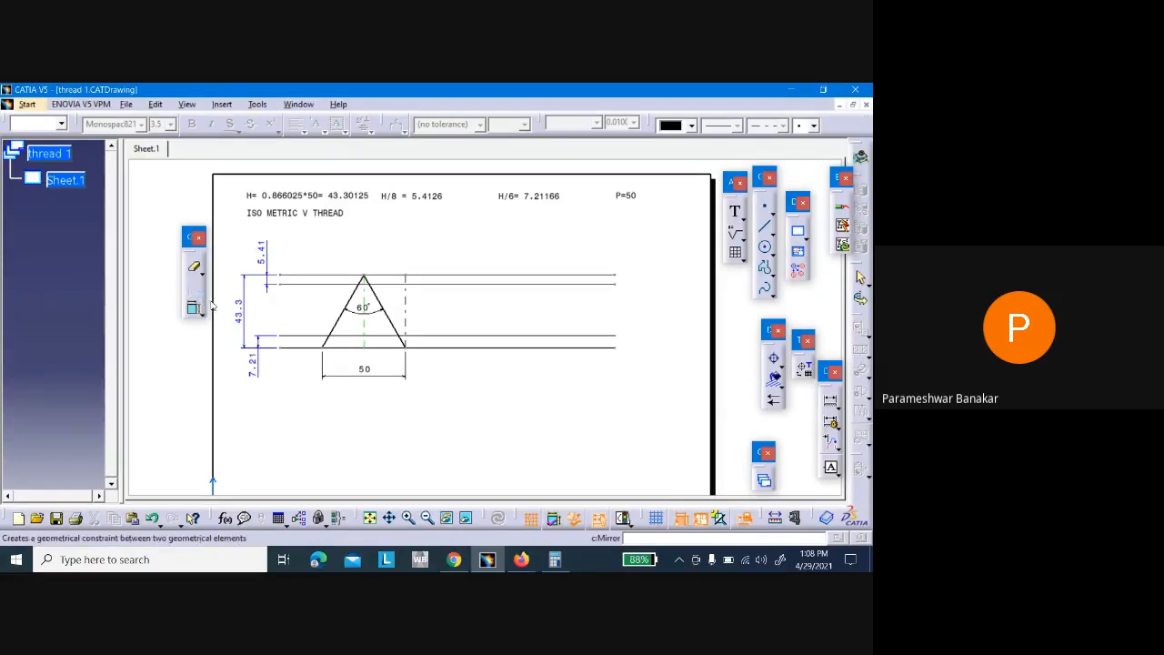
click(395, 322)
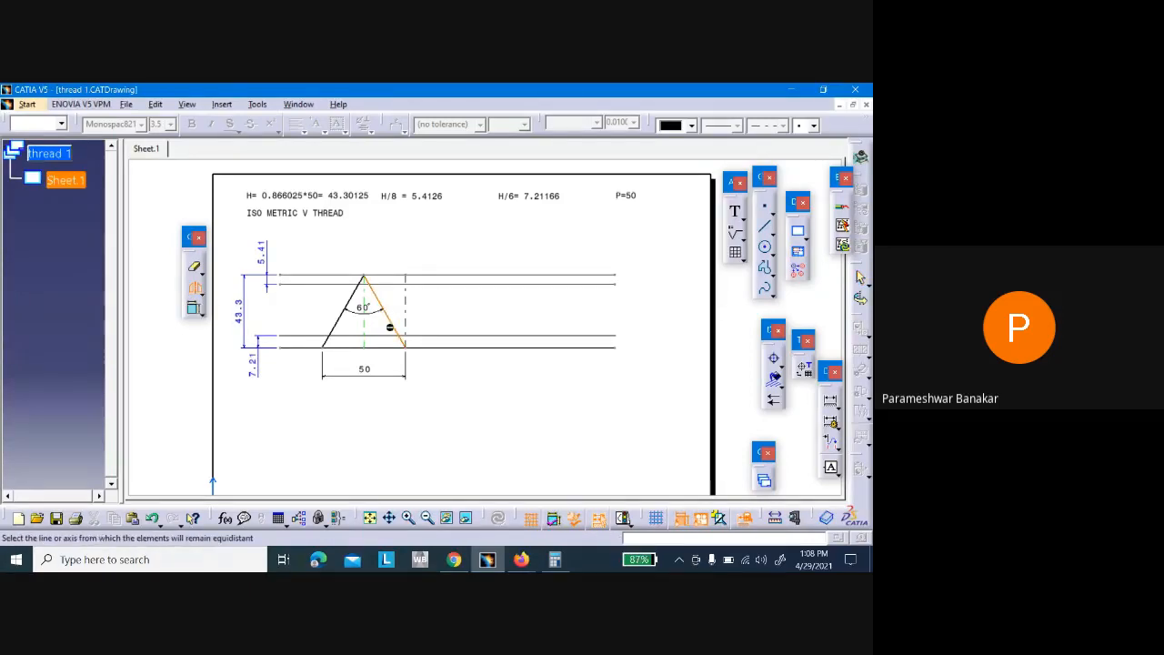
click(405, 321)
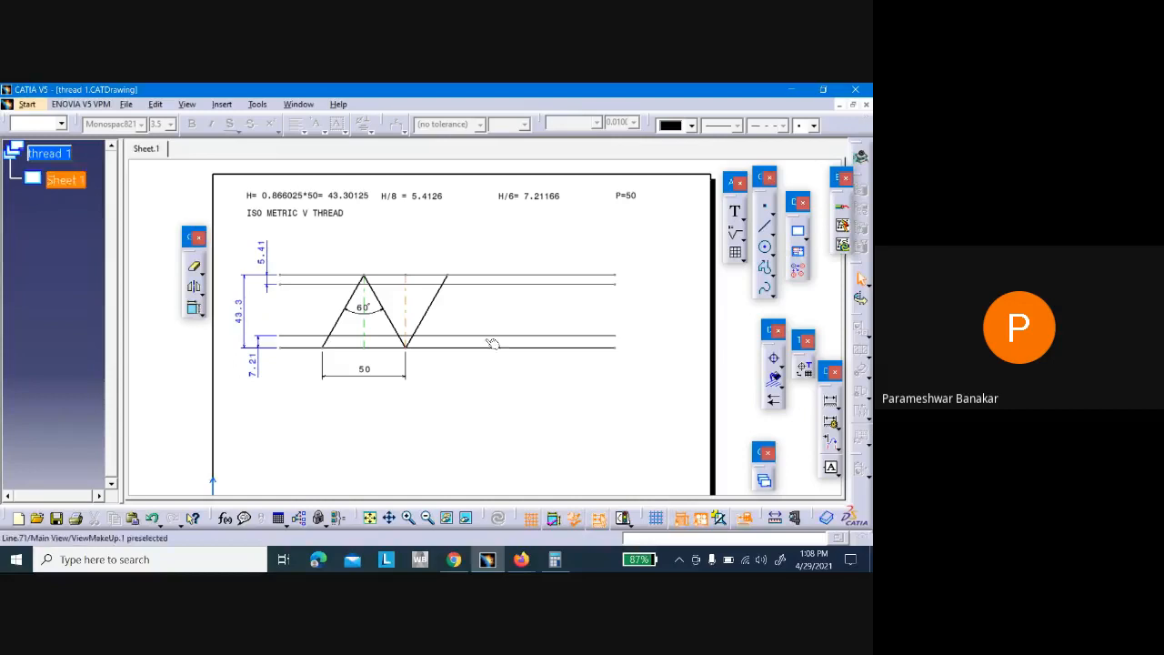
Draw a 43.3 mm vertical dash-dot line (line type 4) down from the rising flank's upper end, and mirror that flank about it
click(766, 225)
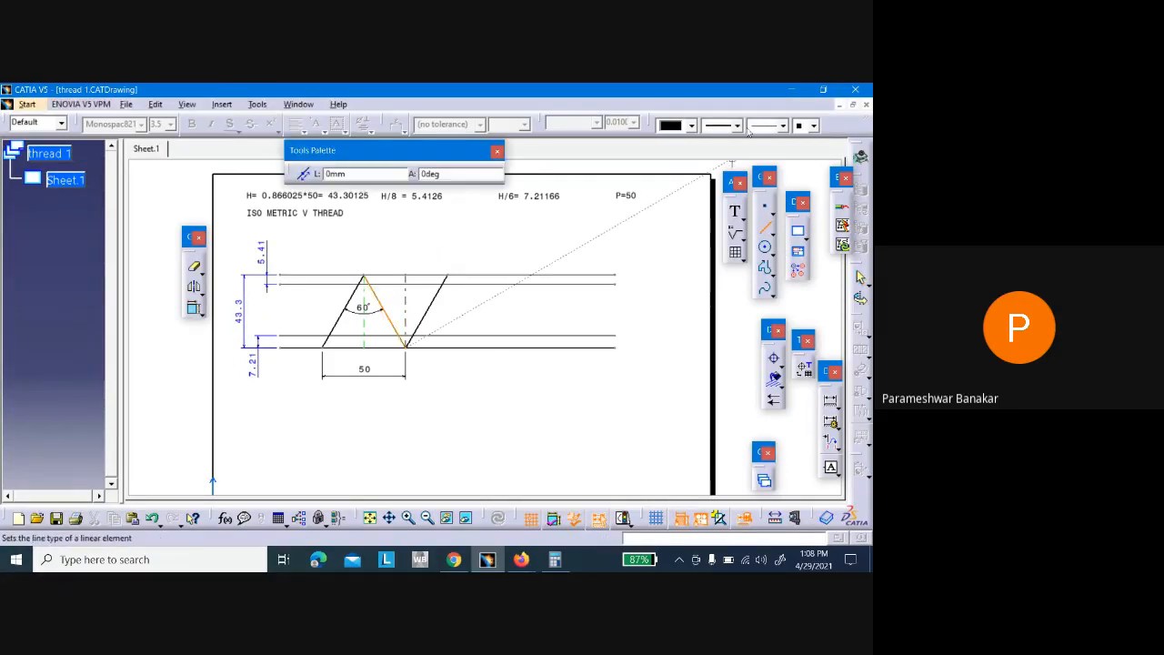
click(780, 127)
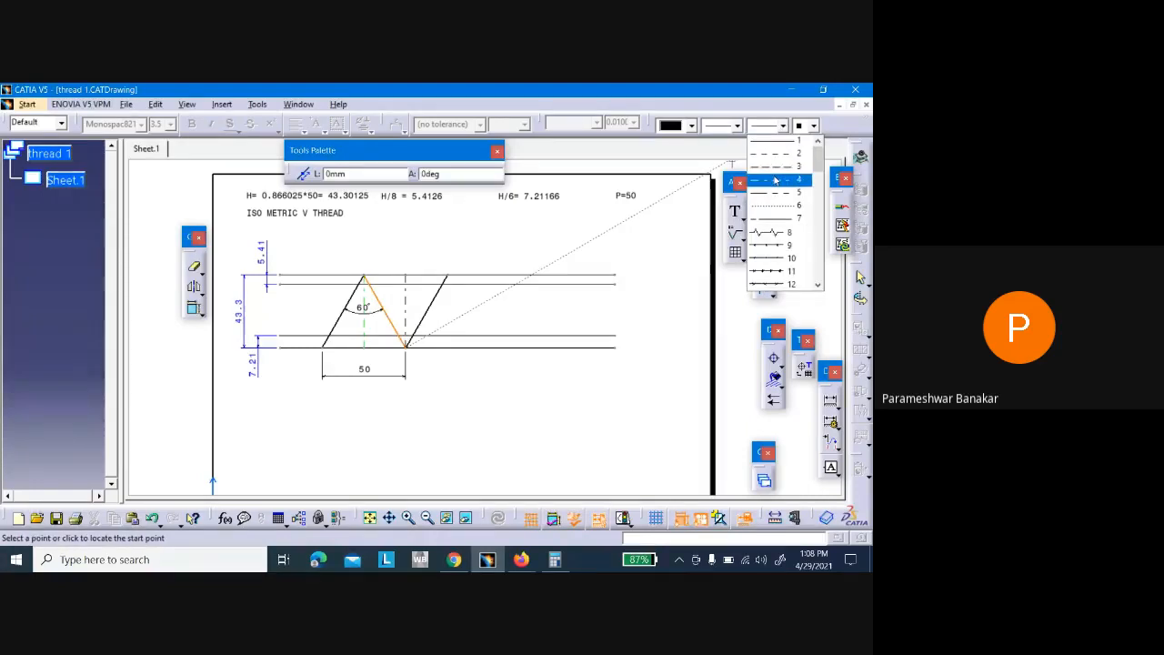
click(774, 180)
click(447, 275)
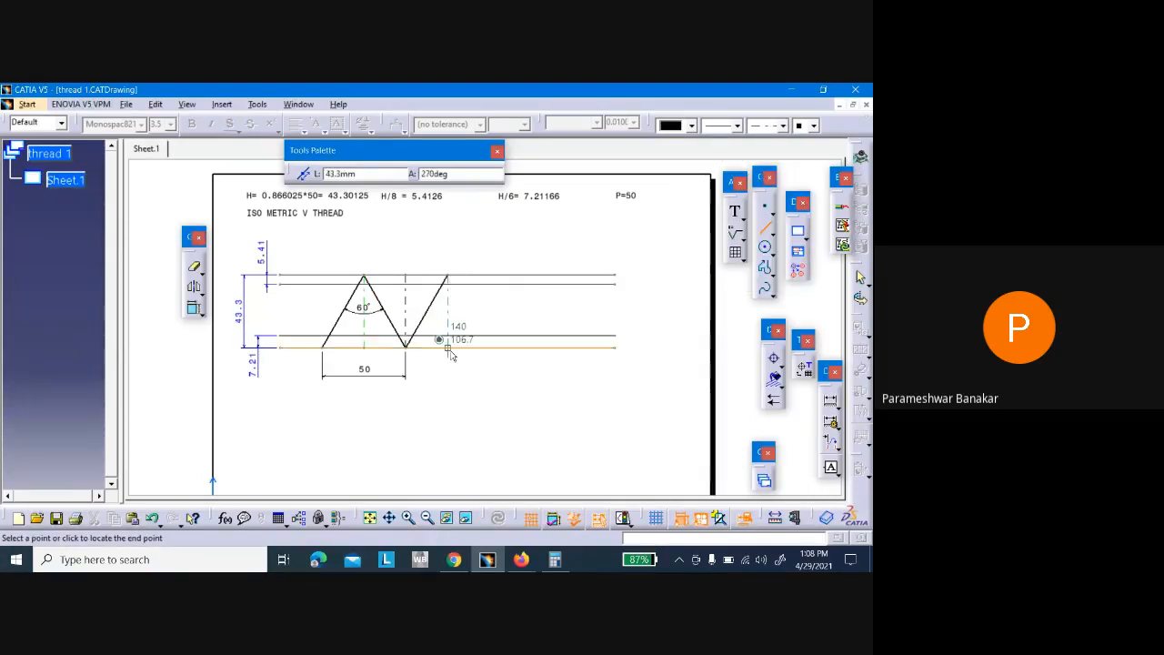
click(447, 348)
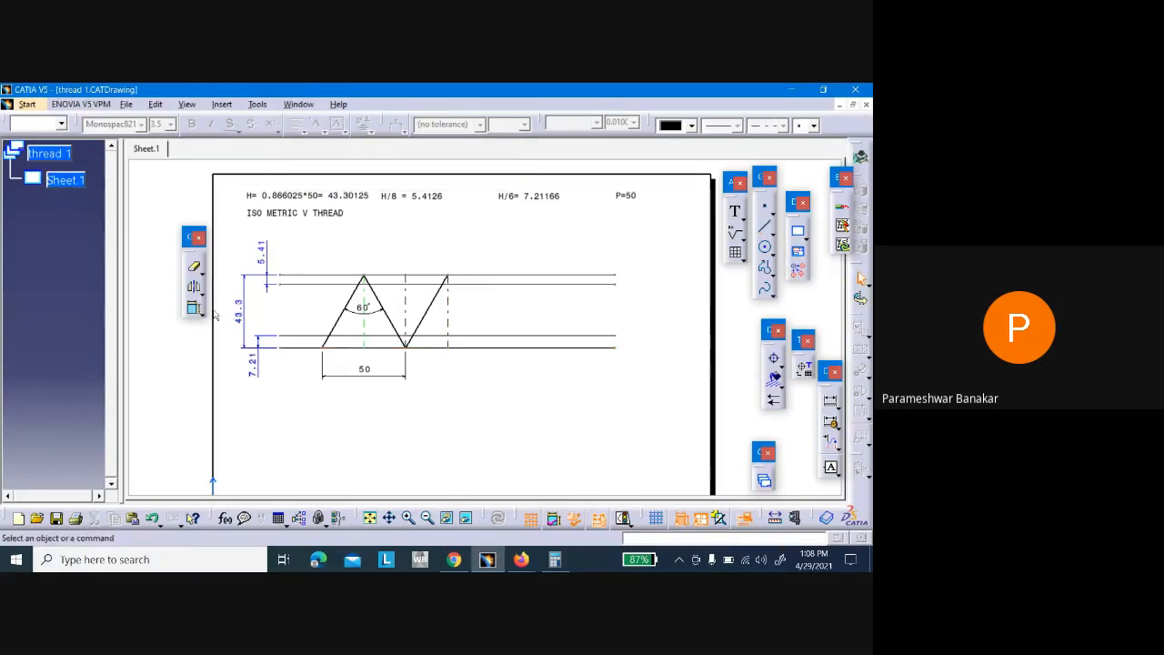
click(193, 286)
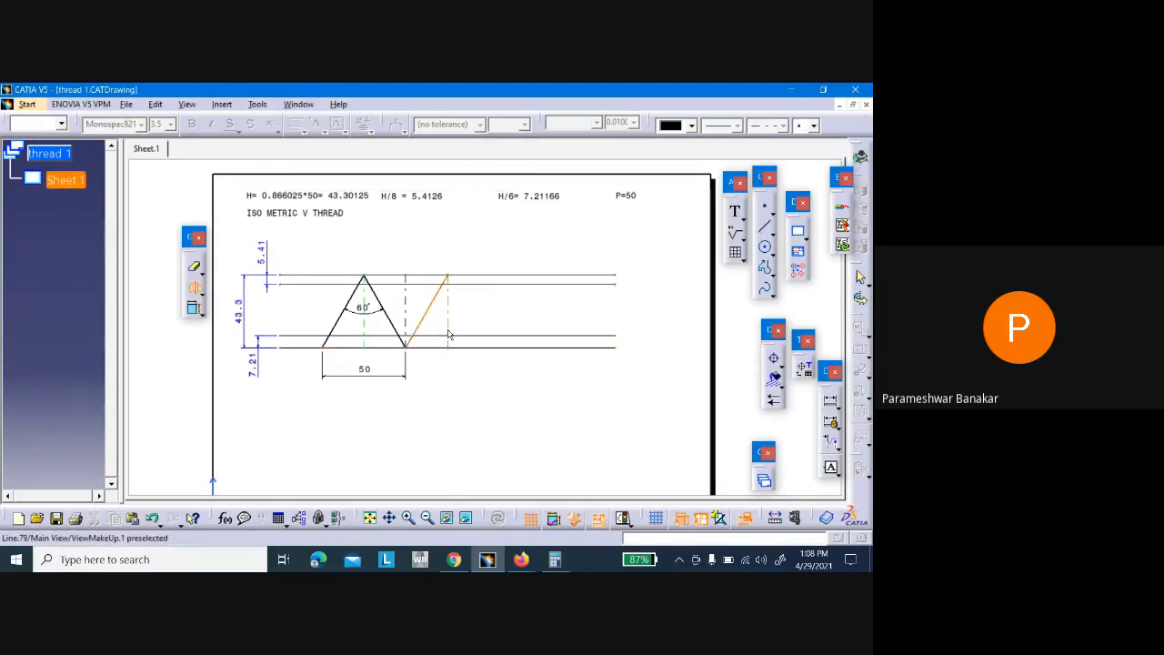
click(452, 331)
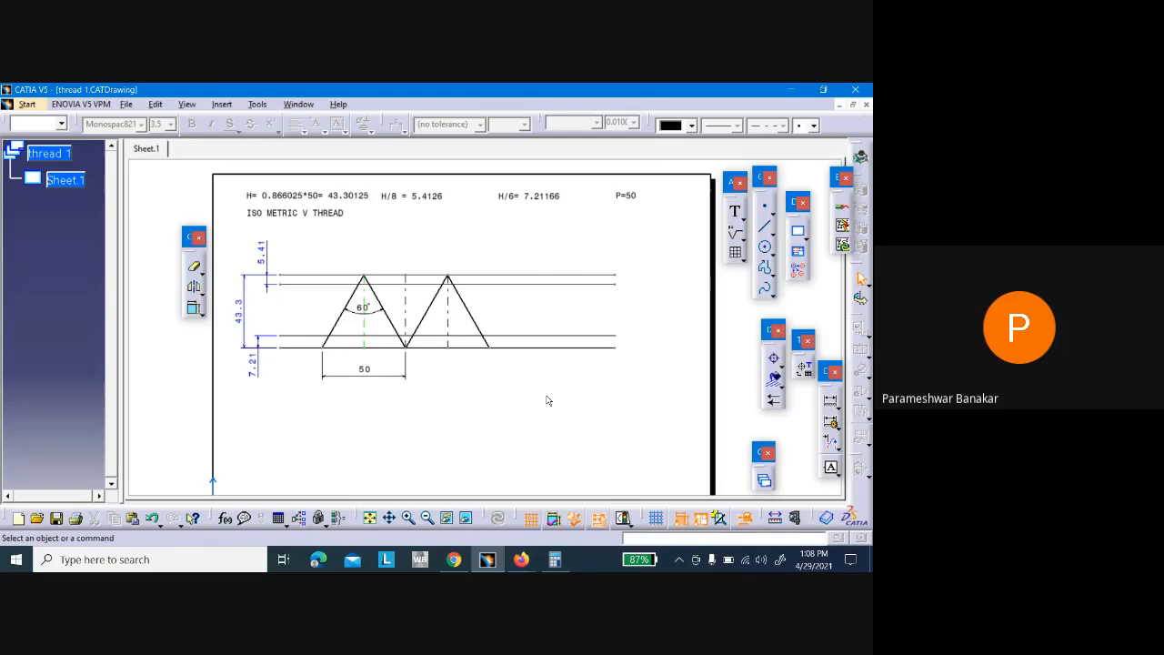
Draw a thin 43.3 mm vertical dash-dot line (line type 4) up from the second triangle's lower right corner to the topmost horizontal line
click(764, 226)
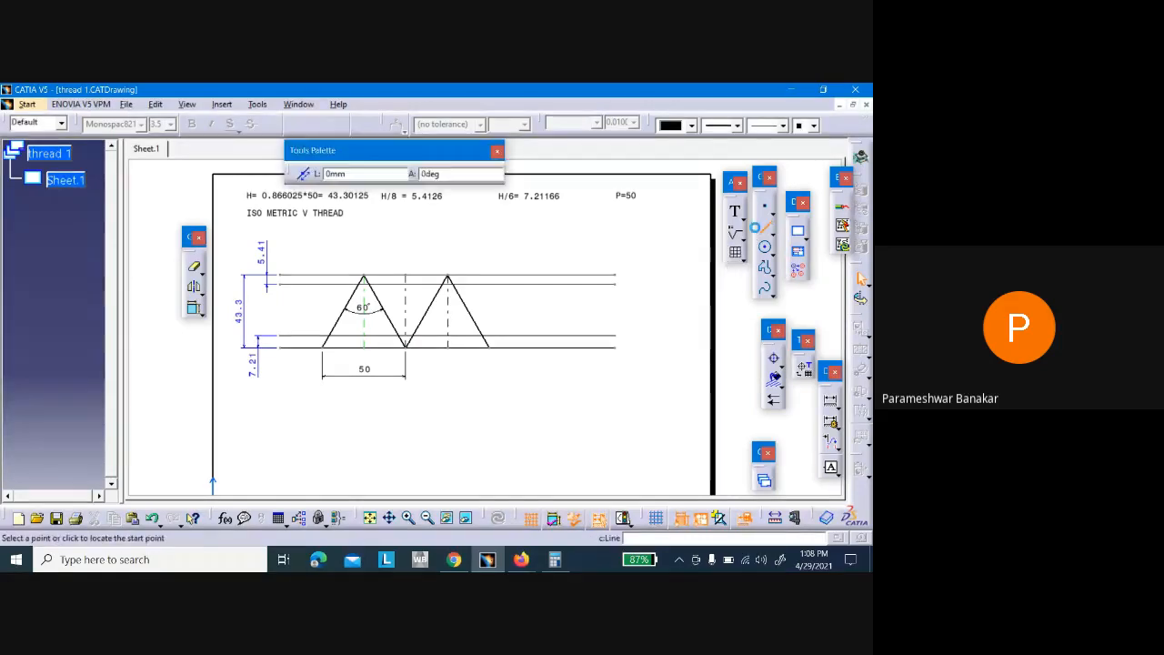
click(737, 125)
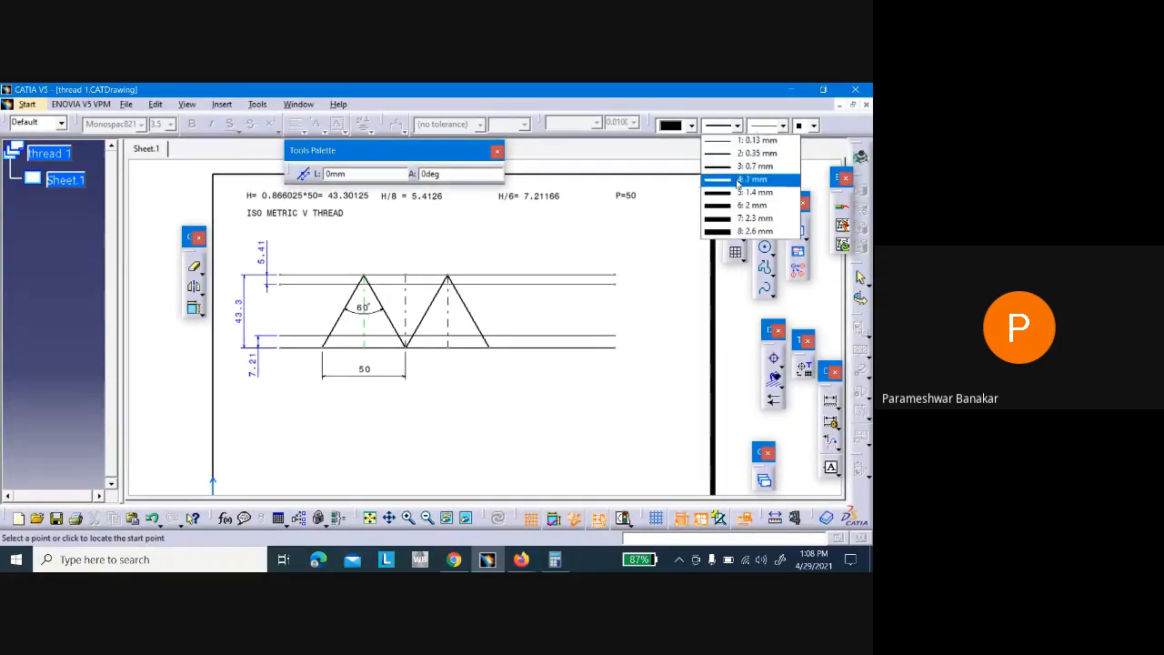
click(737, 149)
click(783, 126)
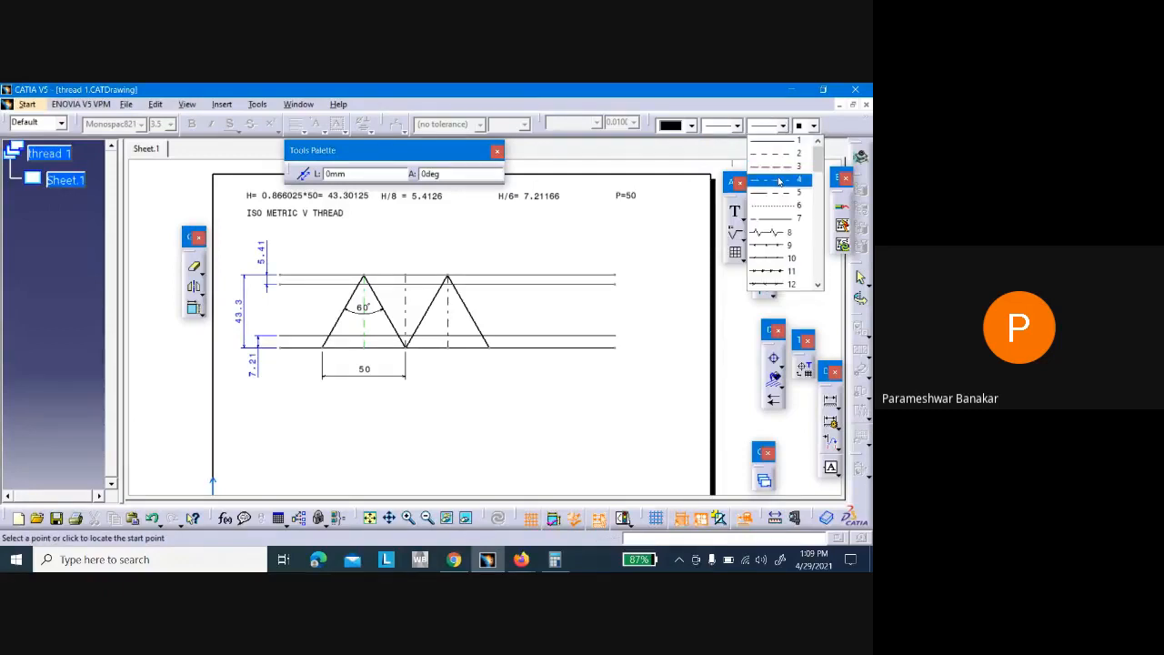
click(778, 181)
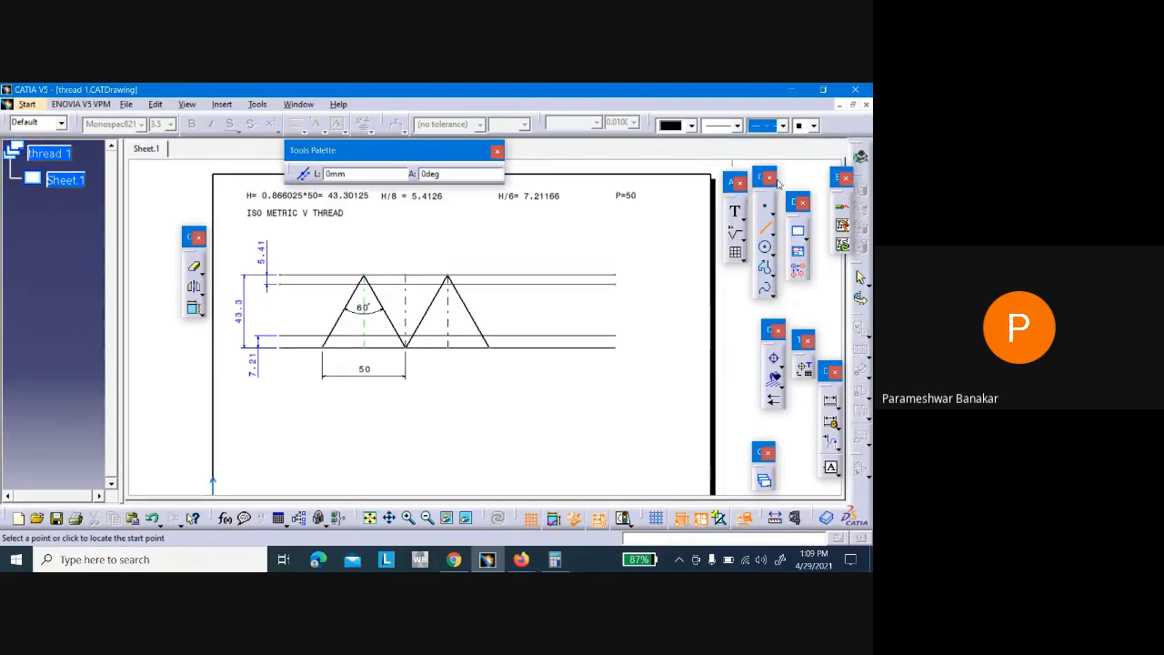
click(488, 345)
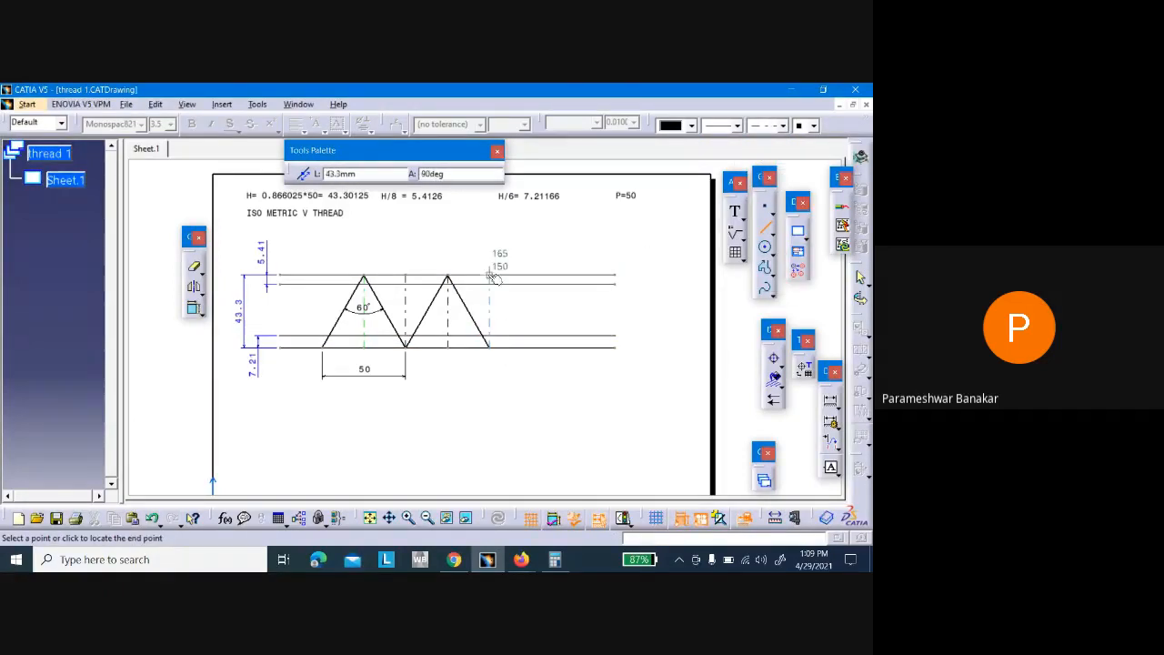
click(489, 275)
click(490, 379)
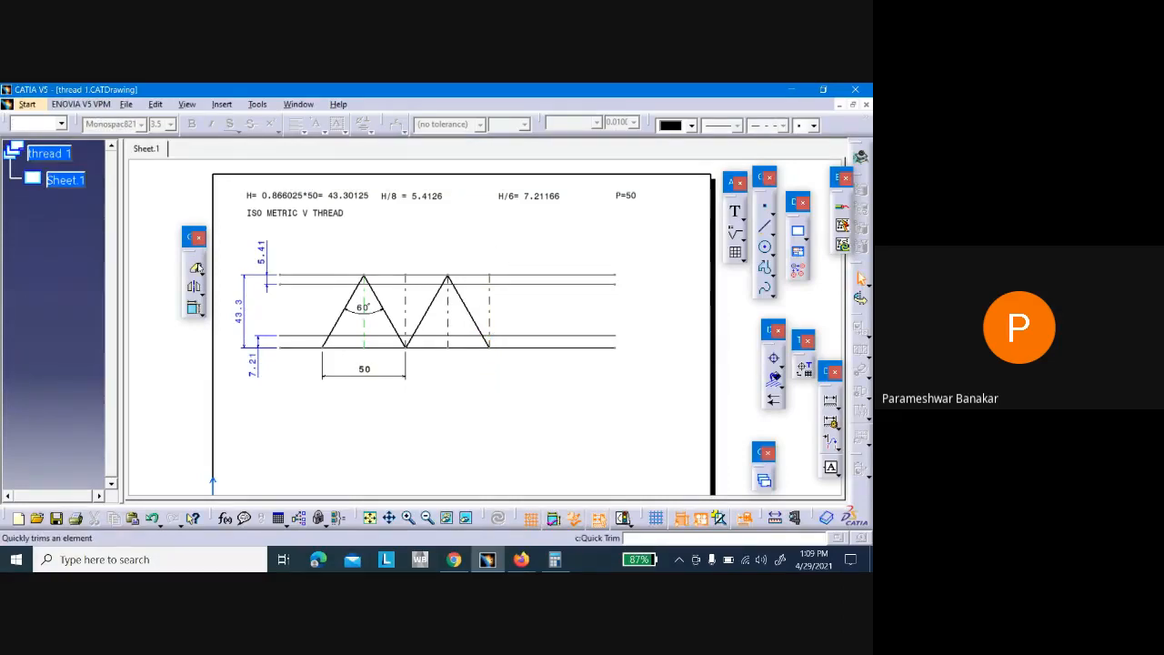
Mirror the second triangle's right flank about the vertical dash-dot line at its lower right corner
click(194, 287)
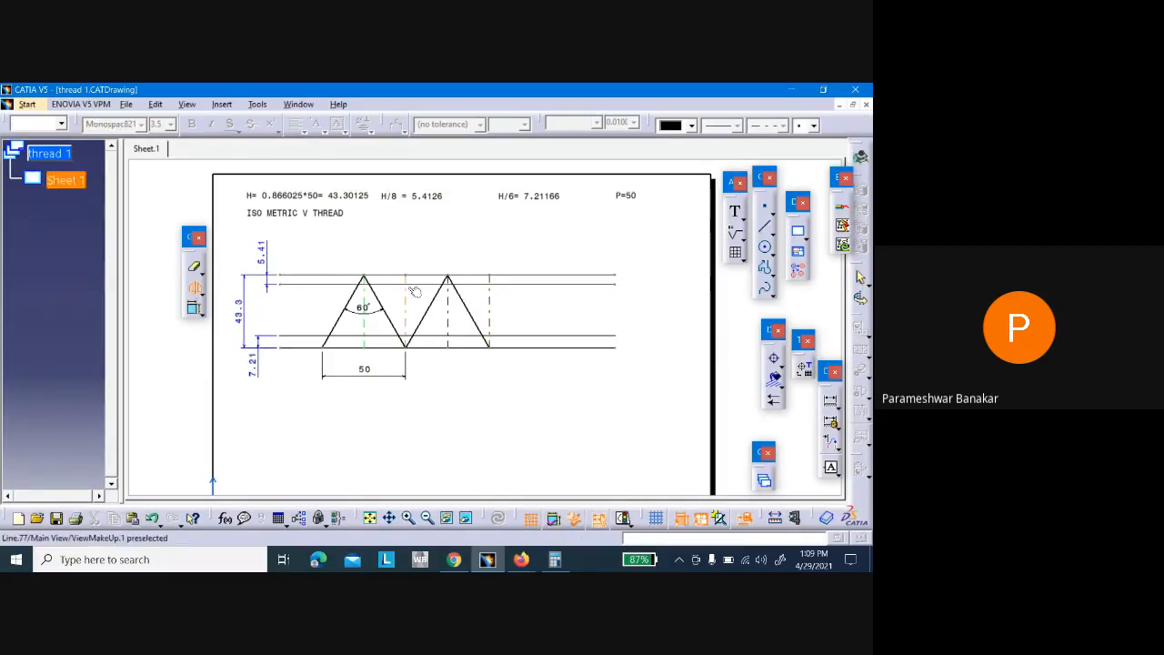
click(469, 310)
click(492, 315)
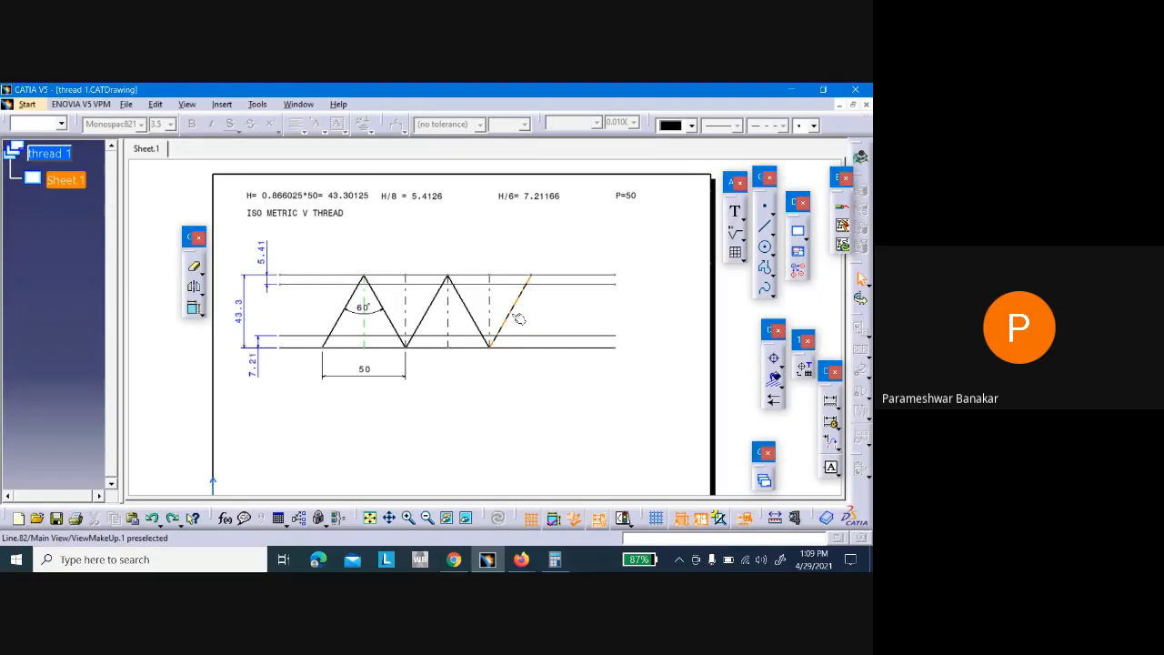
Undo the repeated flanks and centre lines, back to the first triangle and the dash-dot line at its lower right corner
key(ctrl+z)
key(ctrl+z)
key(ctrl+z)
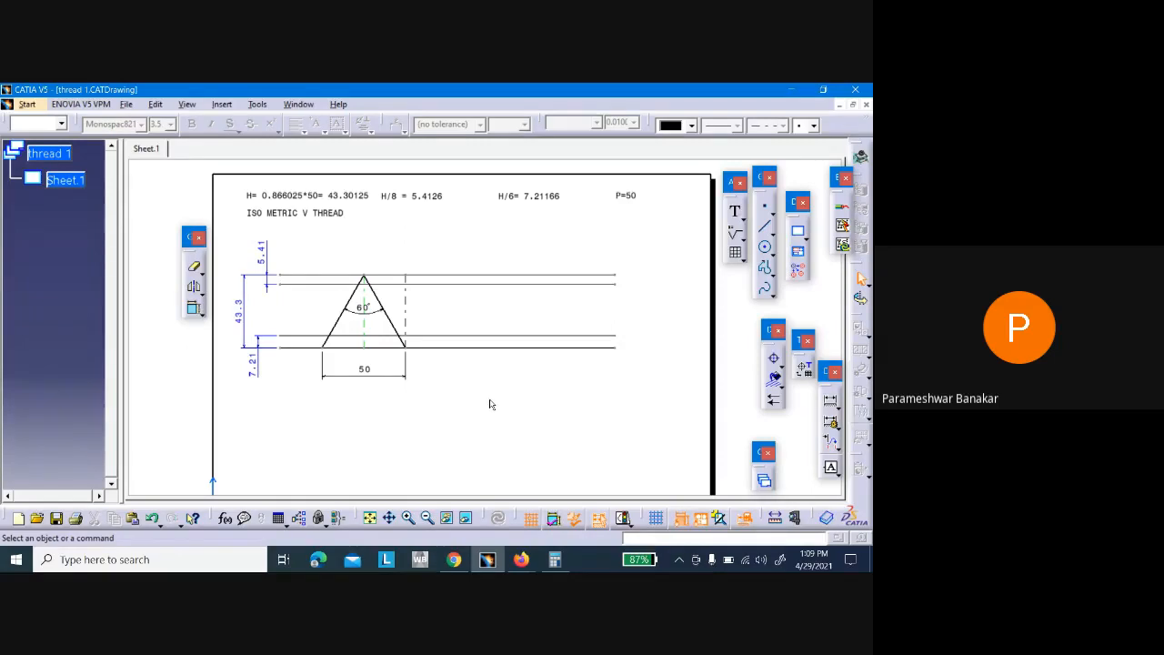
Set the line thickness of both flanks of the 60-degree triangle to 0.13 mm
click(336, 318)
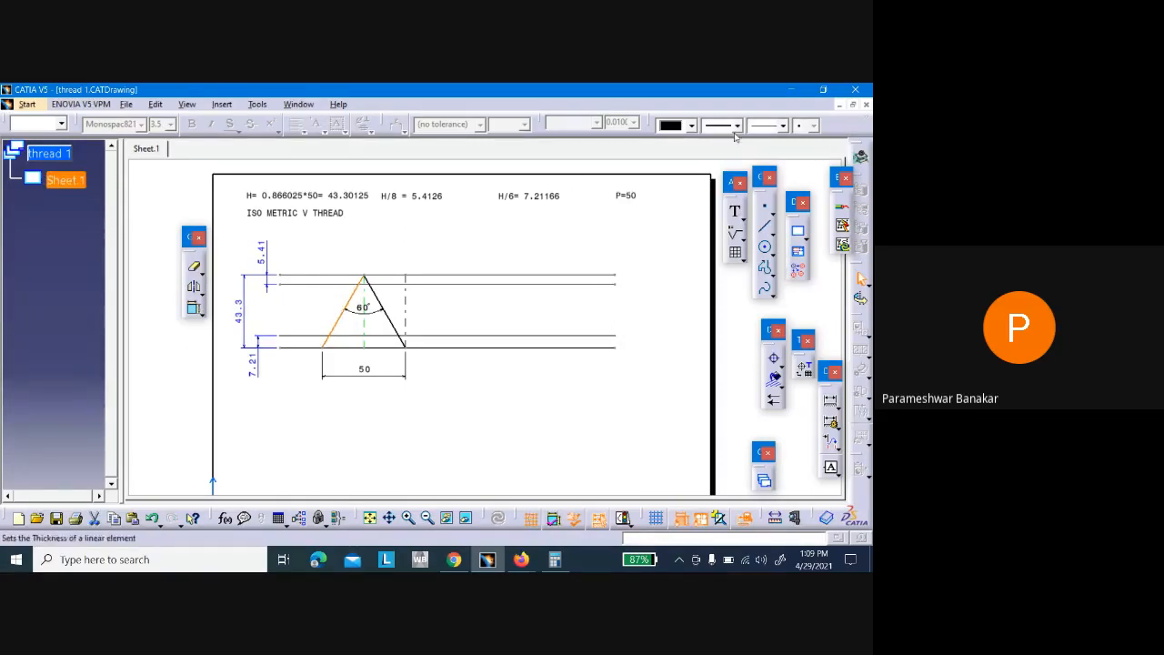
click(737, 126)
click(718, 149)
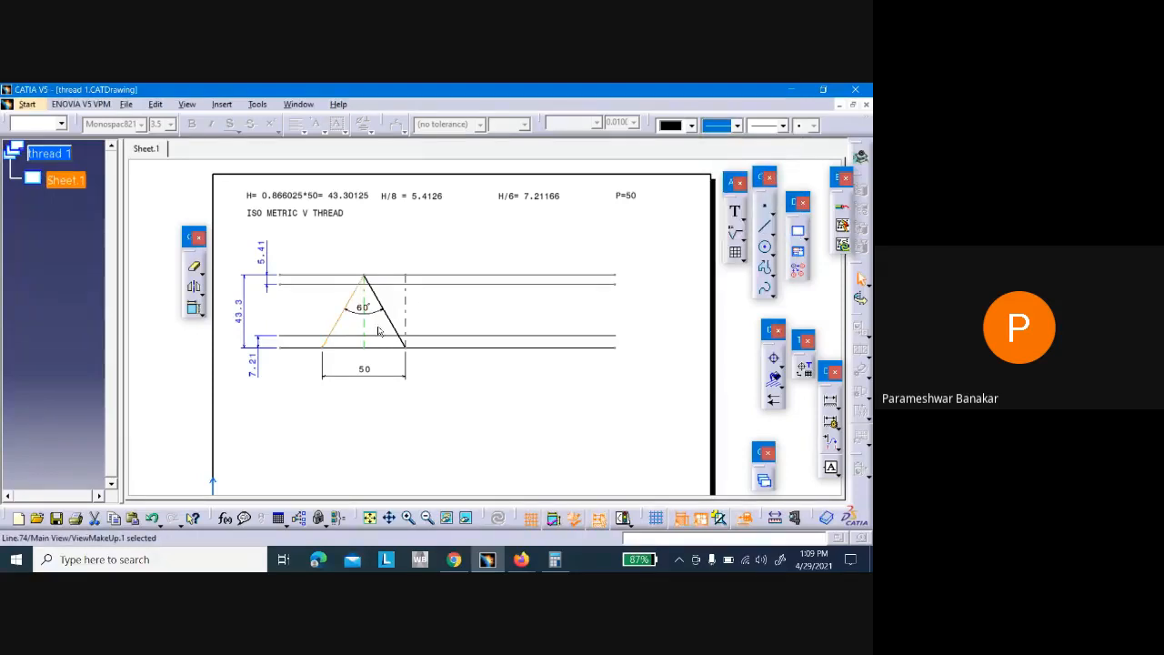
click(392, 323)
click(733, 125)
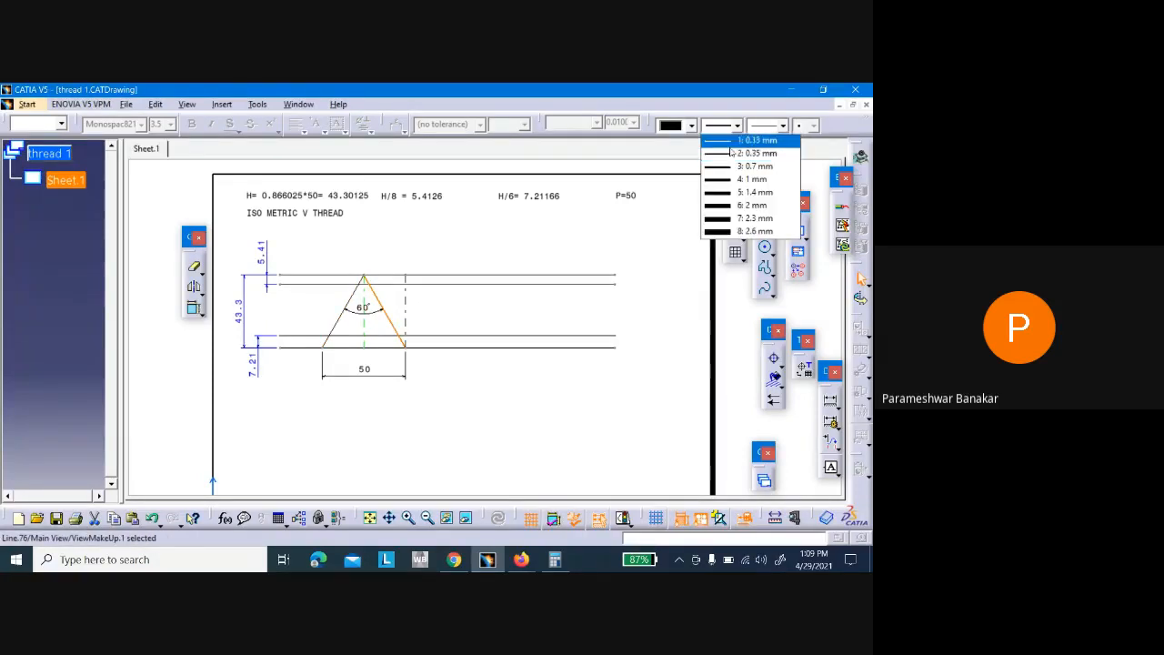
click(732, 152)
click(553, 385)
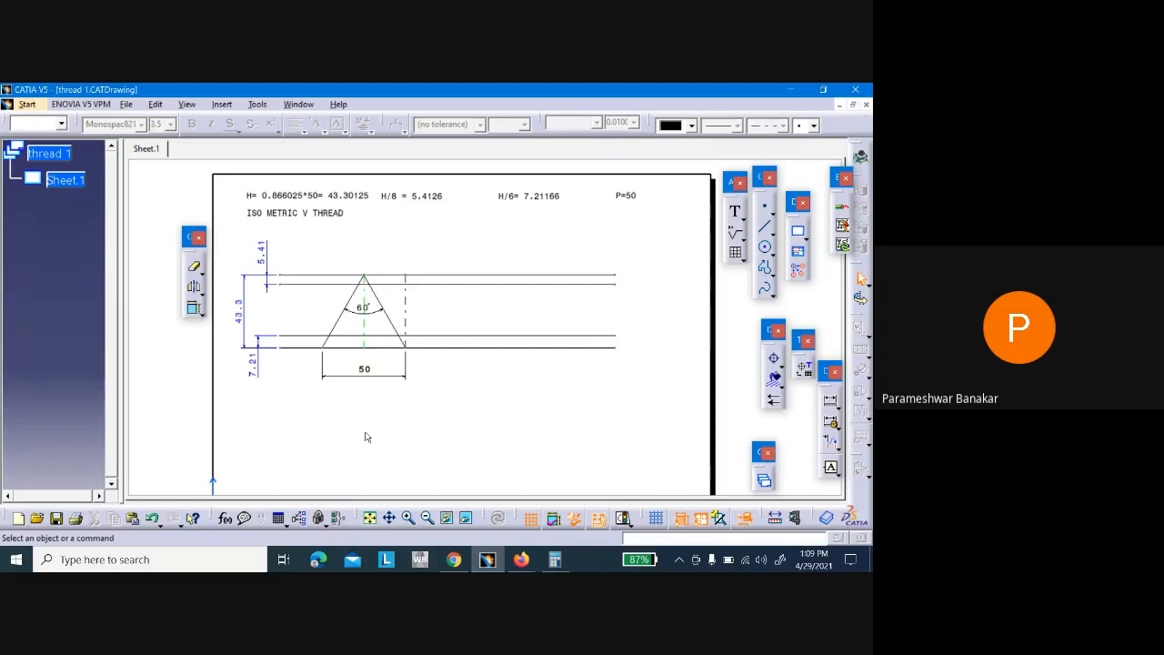
Draw a 0.13 mm line perpendicular to the left flank, from its intersection with the H/8 line across the right flank
mouse_move(367, 438)
middle_down()
mouse_move(385, 315)
mouse_move(585, 336)
middle_up()
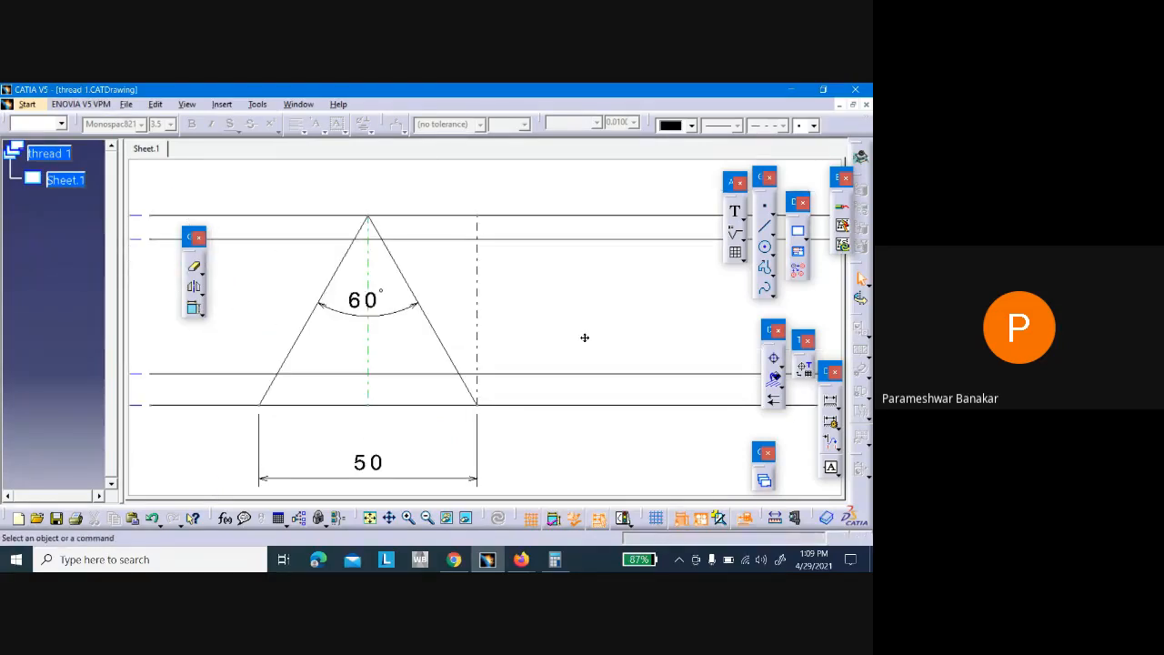
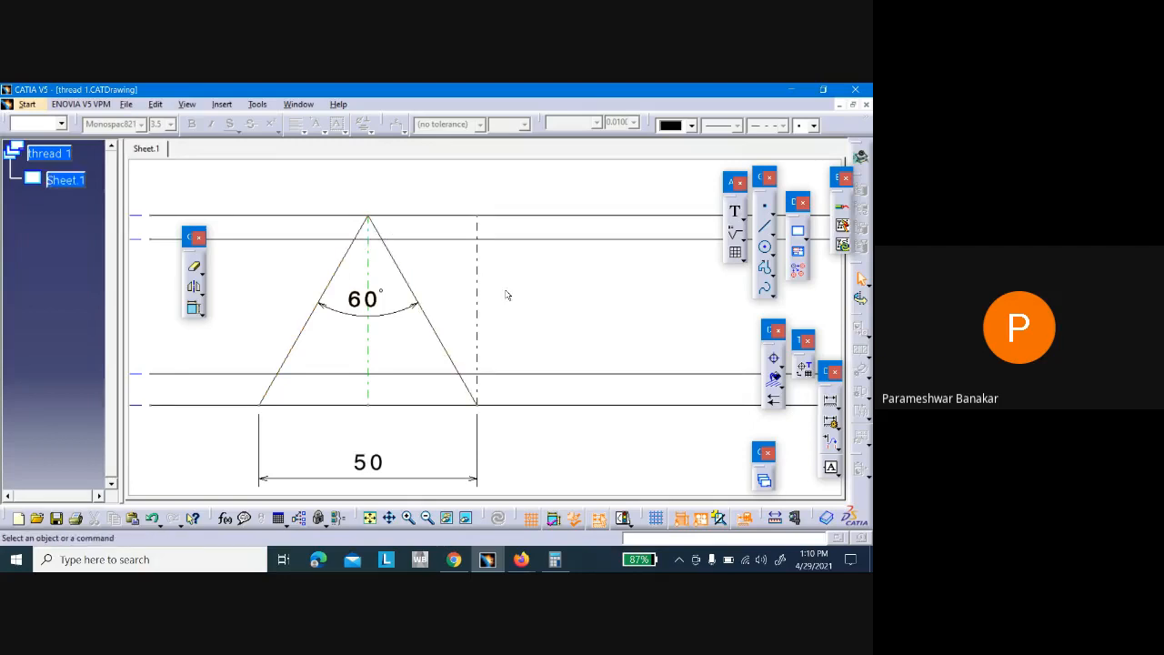
ctrl+middle_drag(506, 295, 518, 341)
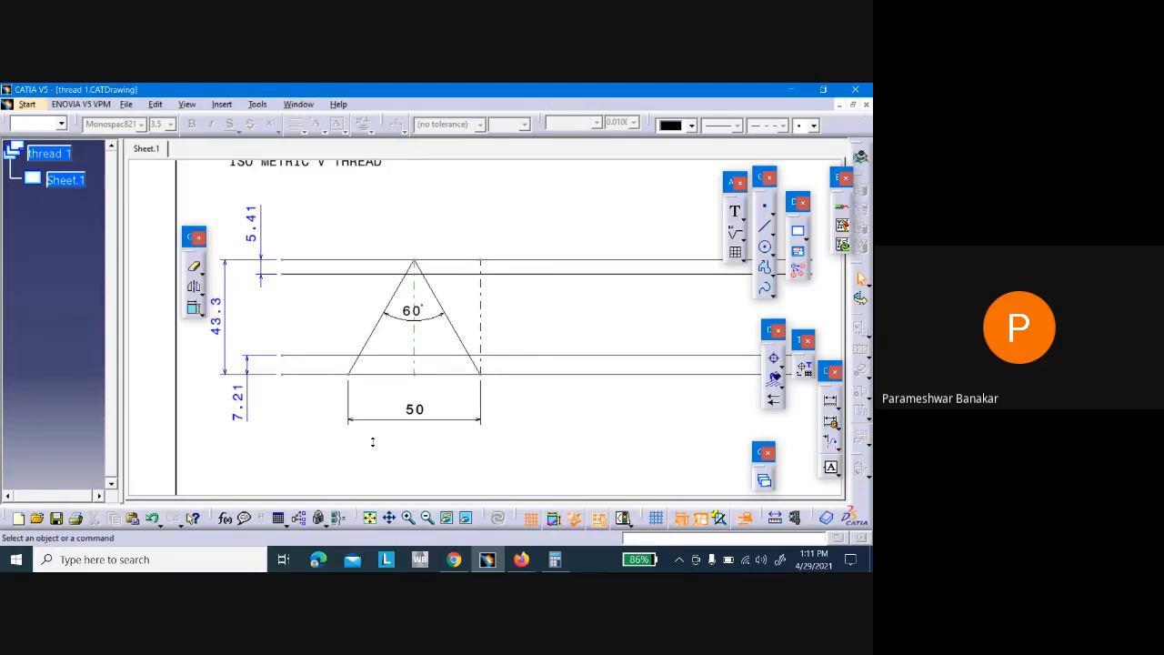
mouse_move(371, 442)
middle_down()
mouse_move(414, 368)
mouse_move(421, 322)
mouse_move(509, 289)
mouse_move(529, 266)
mouse_move(517, 237)
mouse_move(567, 340)
mouse_move(583, 306)
mouse_move(579, 340)
mouse_move(585, 324)
mouse_move(522, 278)
mouse_move(595, 322)
middle_up()
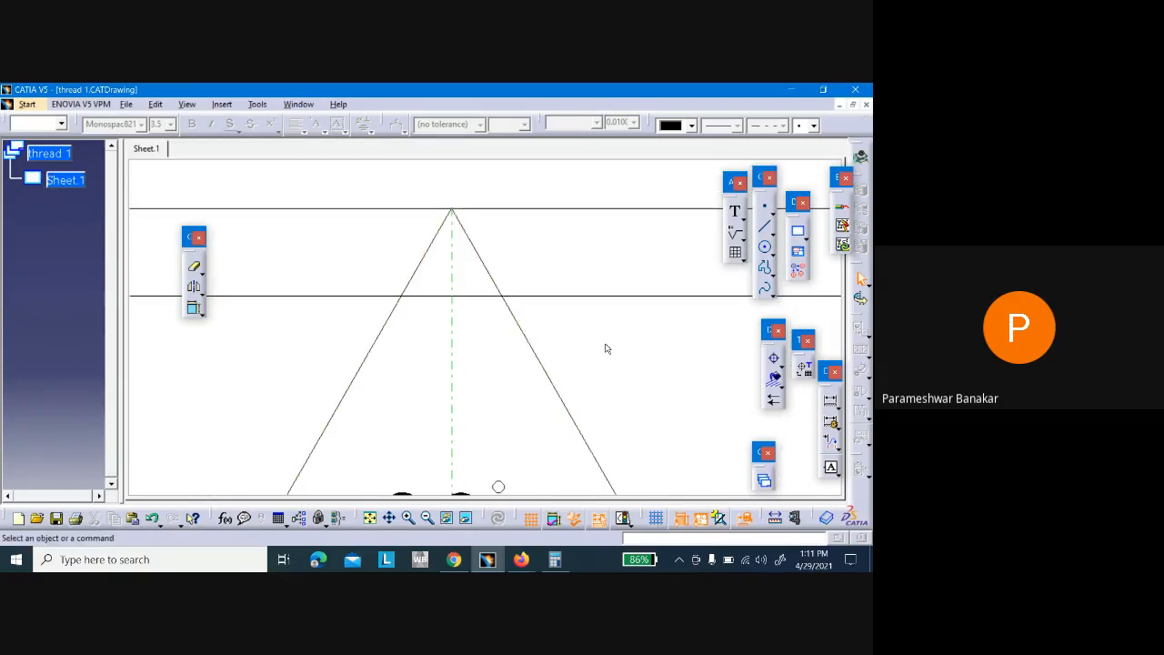
middle_drag(607, 348, 629, 416)
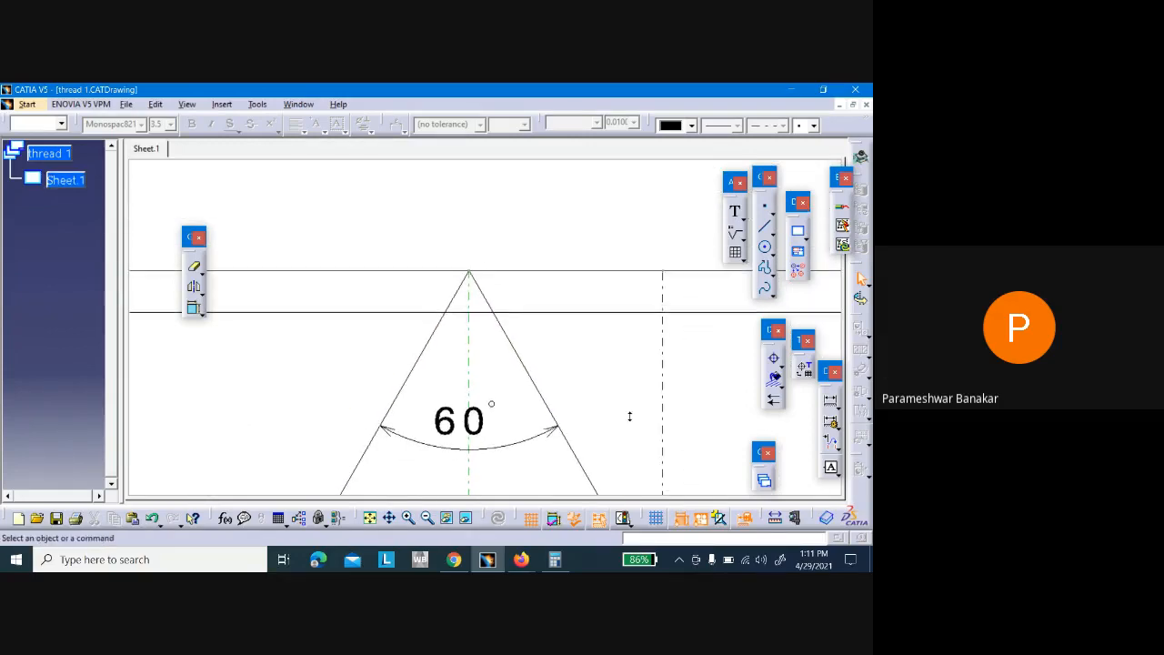
click(767, 230)
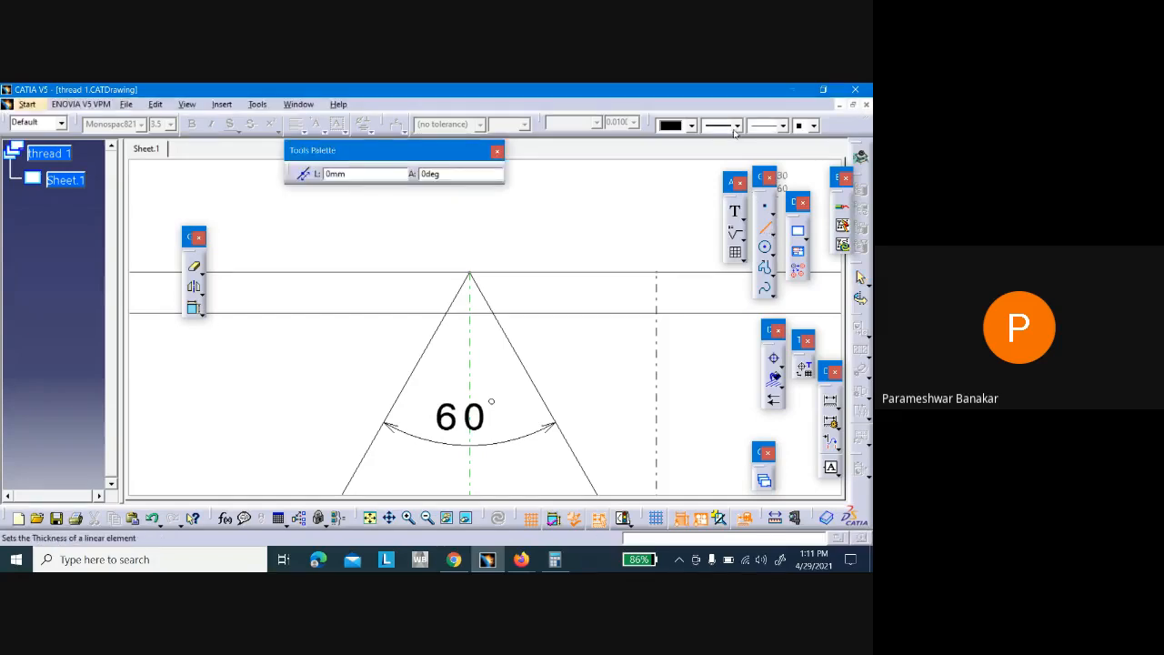
click(734, 130)
click(737, 138)
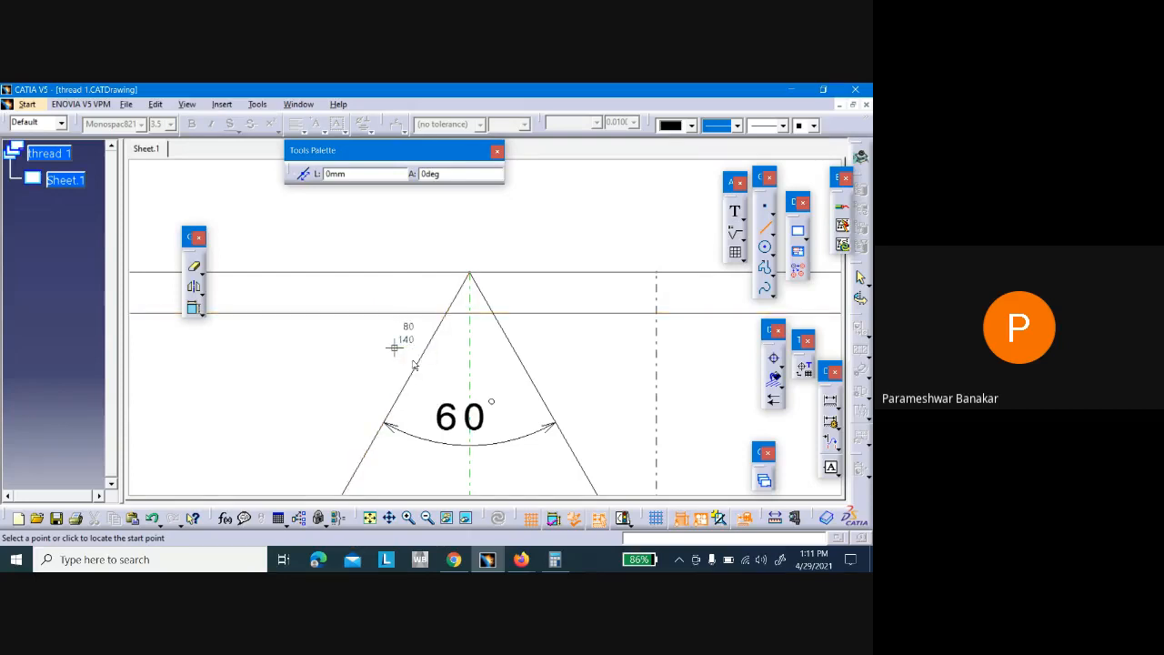
click(446, 313)
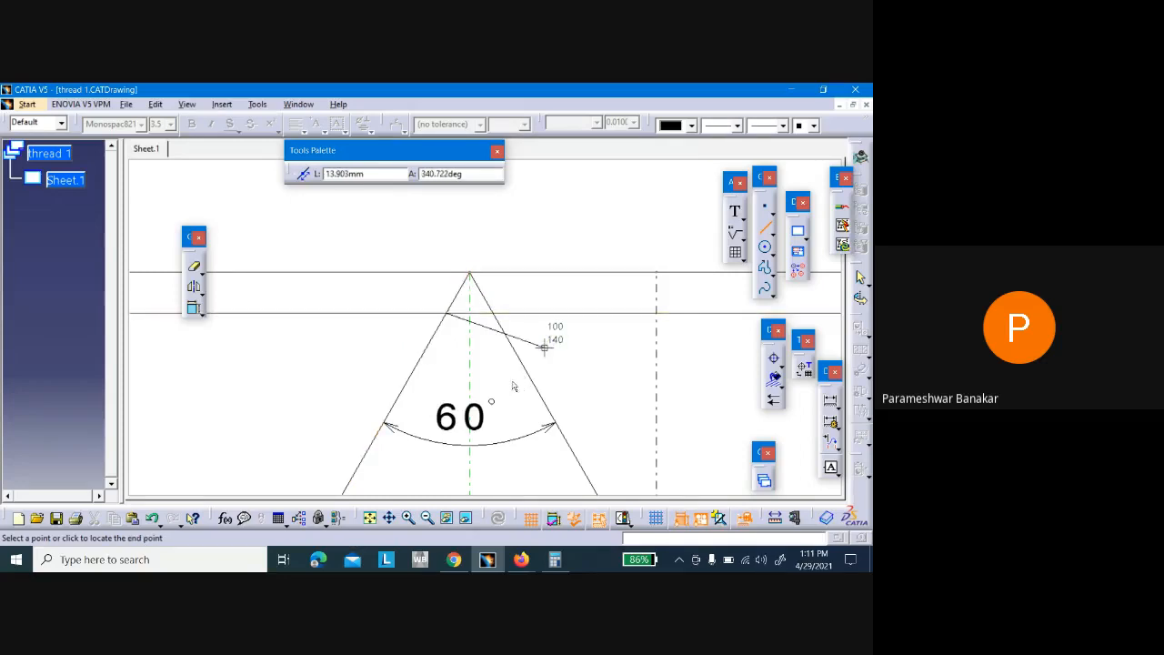
click(559, 383)
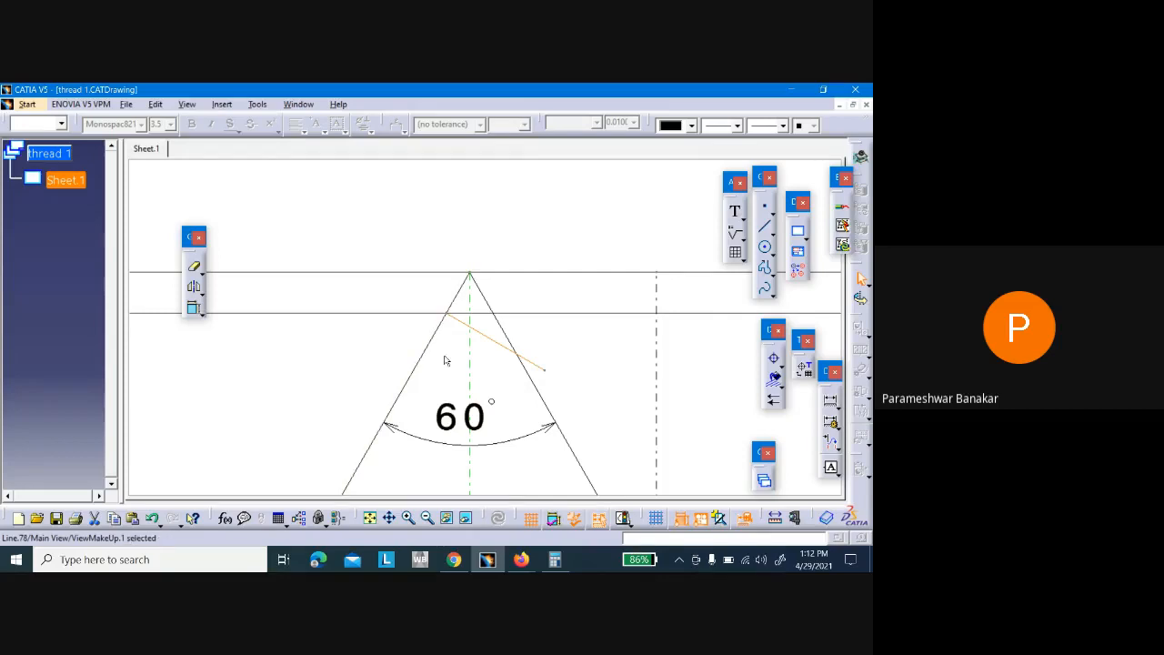
Trim the perpendicular line back to the triangle's vertical centre line, removing the parts beyond it
mouse_move(587, 389)
middle_down()
mouse_move(601, 346)
mouse_move(616, 372)
mouse_move(562, 312)
mouse_move(576, 298)
middle_up()
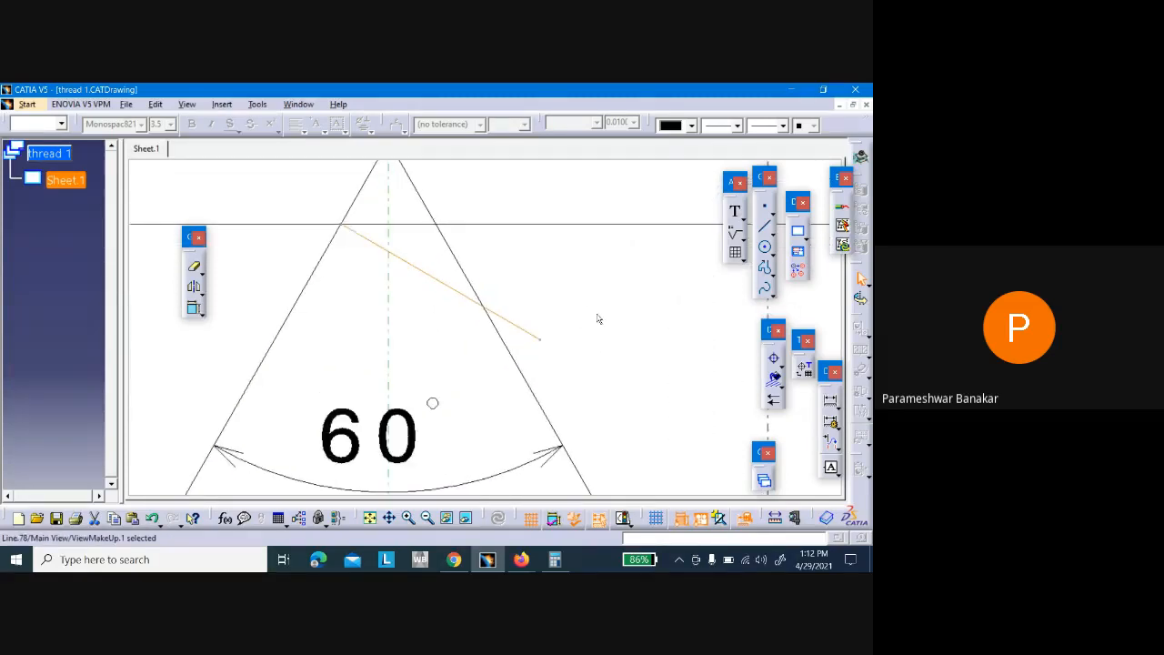
click(179, 332)
click(193, 267)
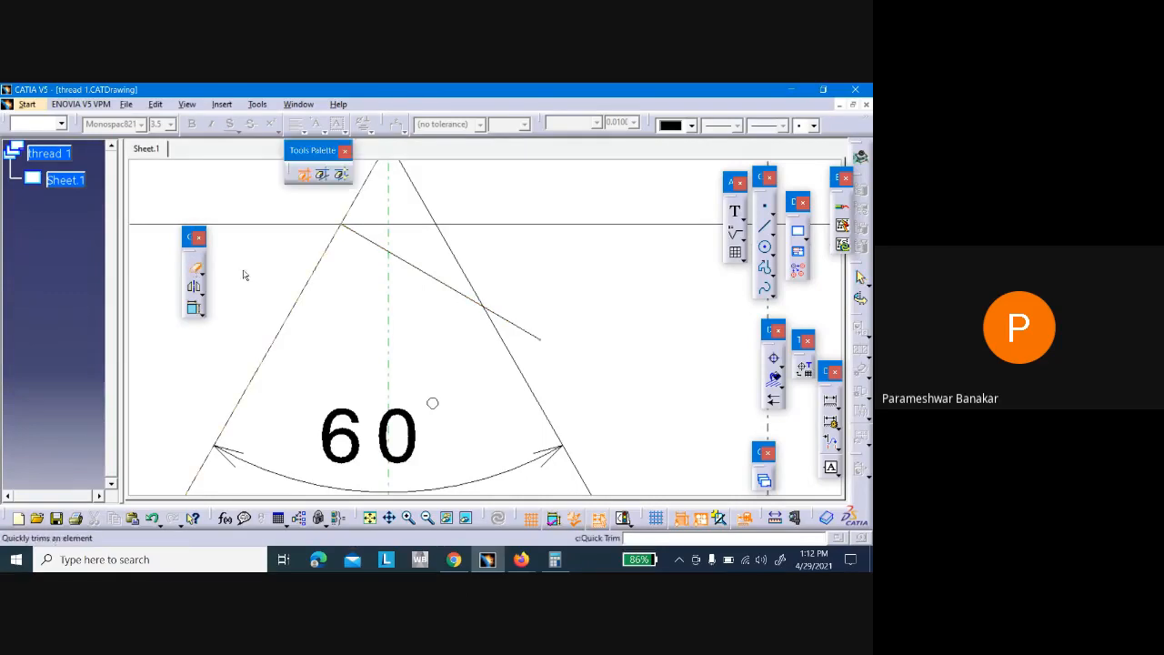
click(511, 322)
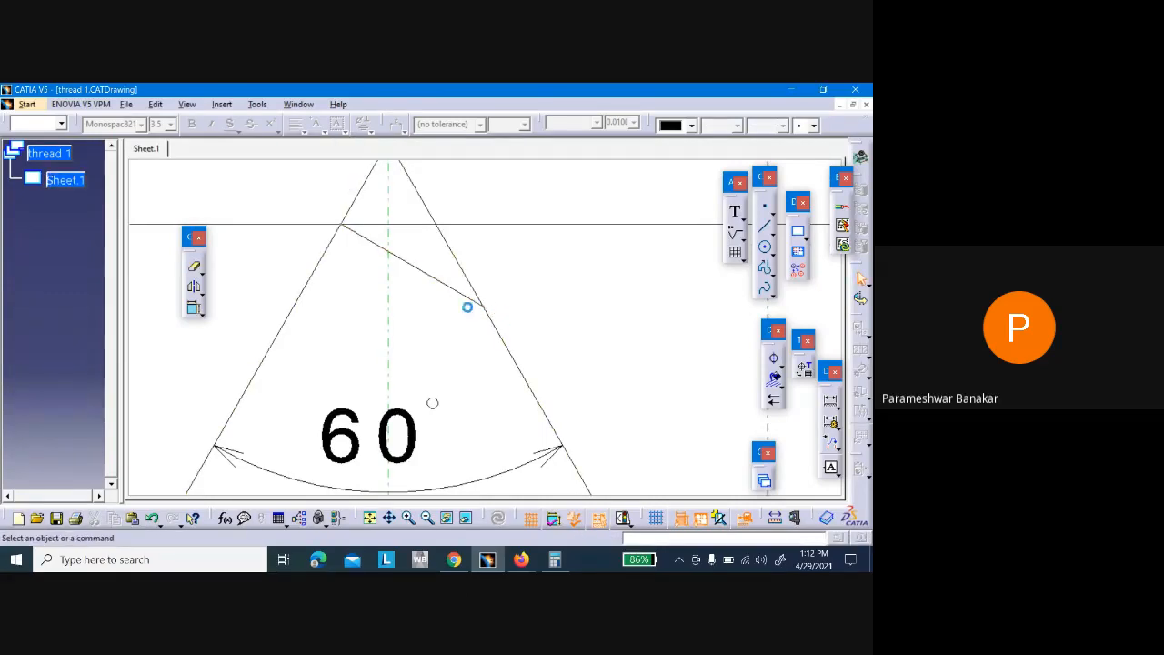
click(455, 290)
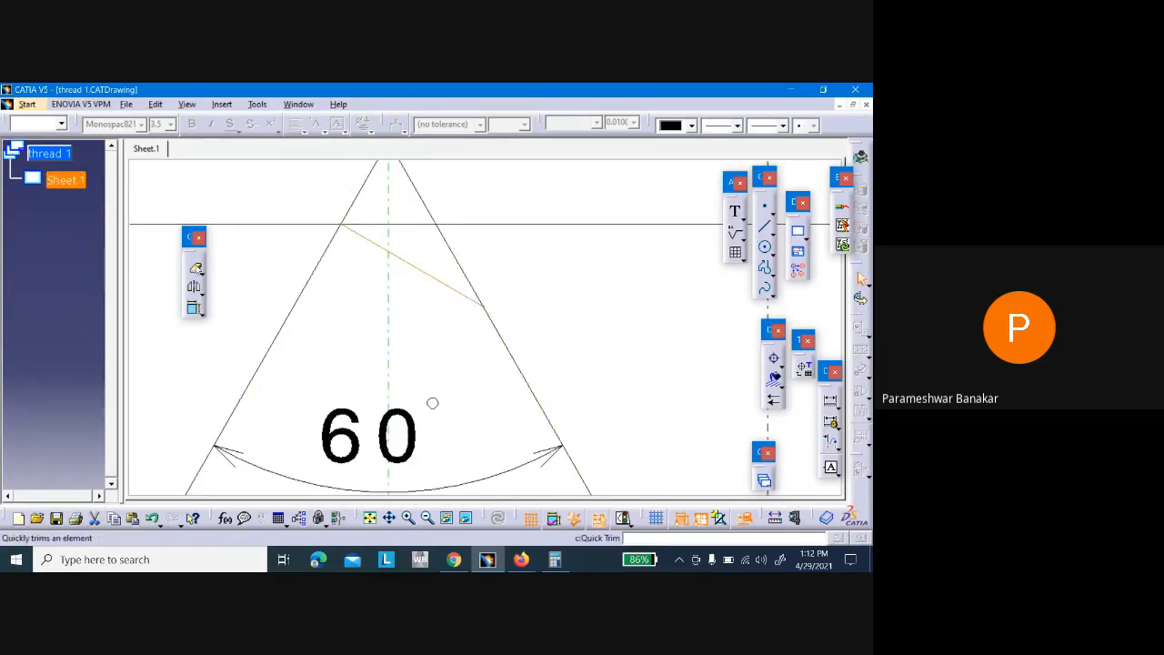
click(194, 266)
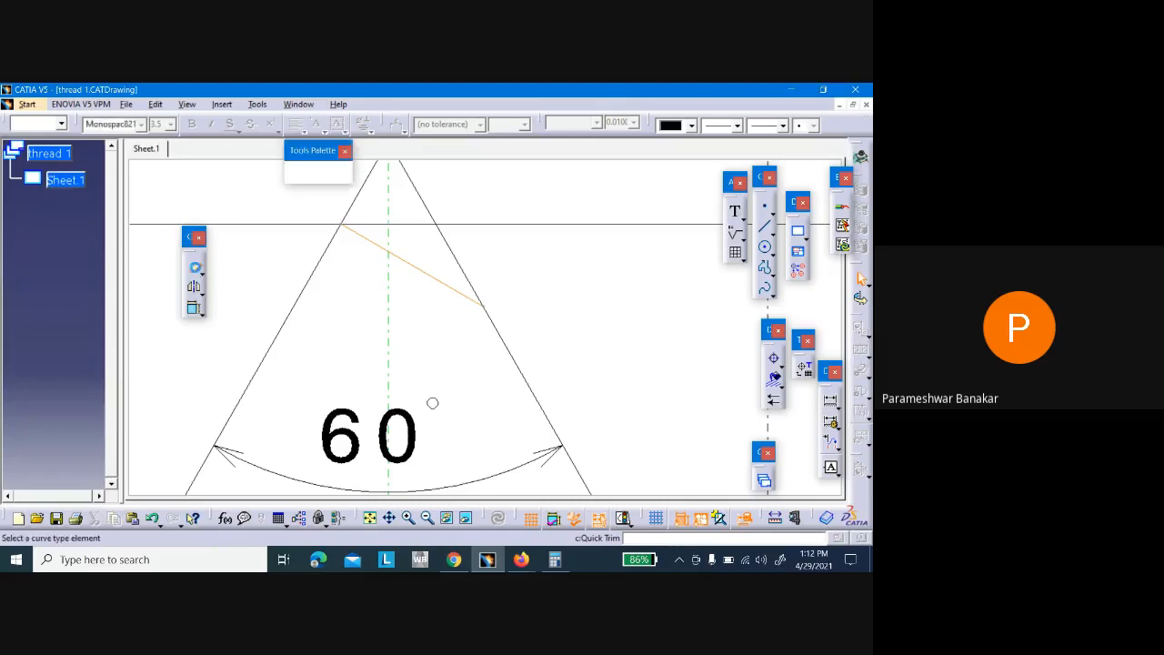
click(435, 284)
middle_drag(426, 296, 483, 316)
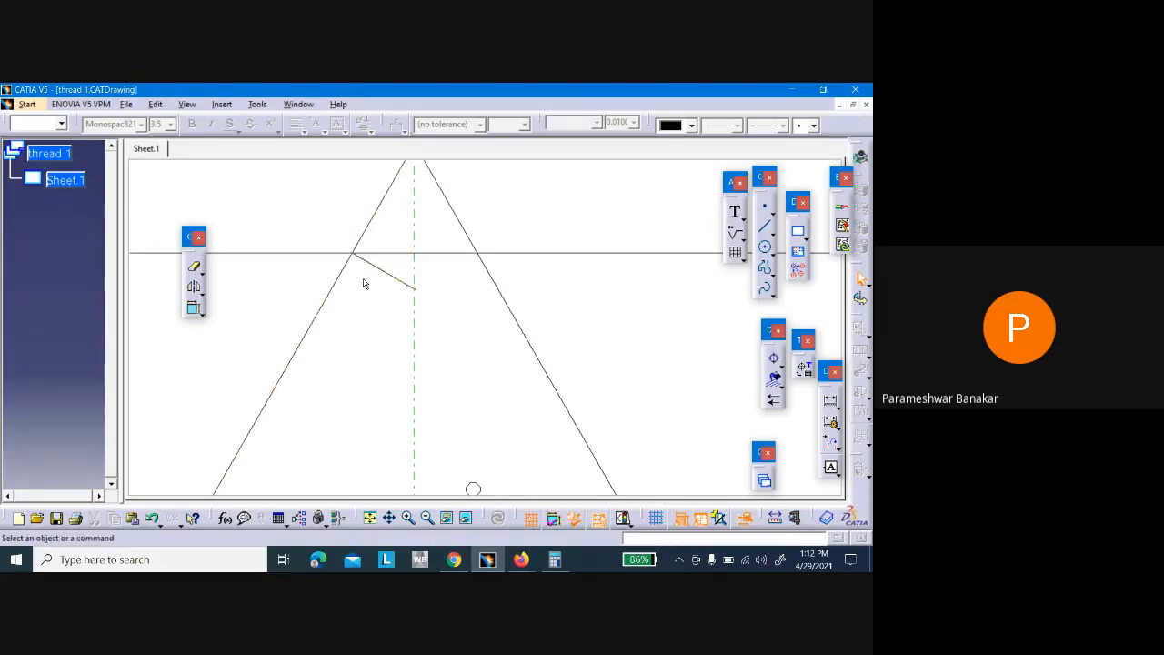
click(773, 254)
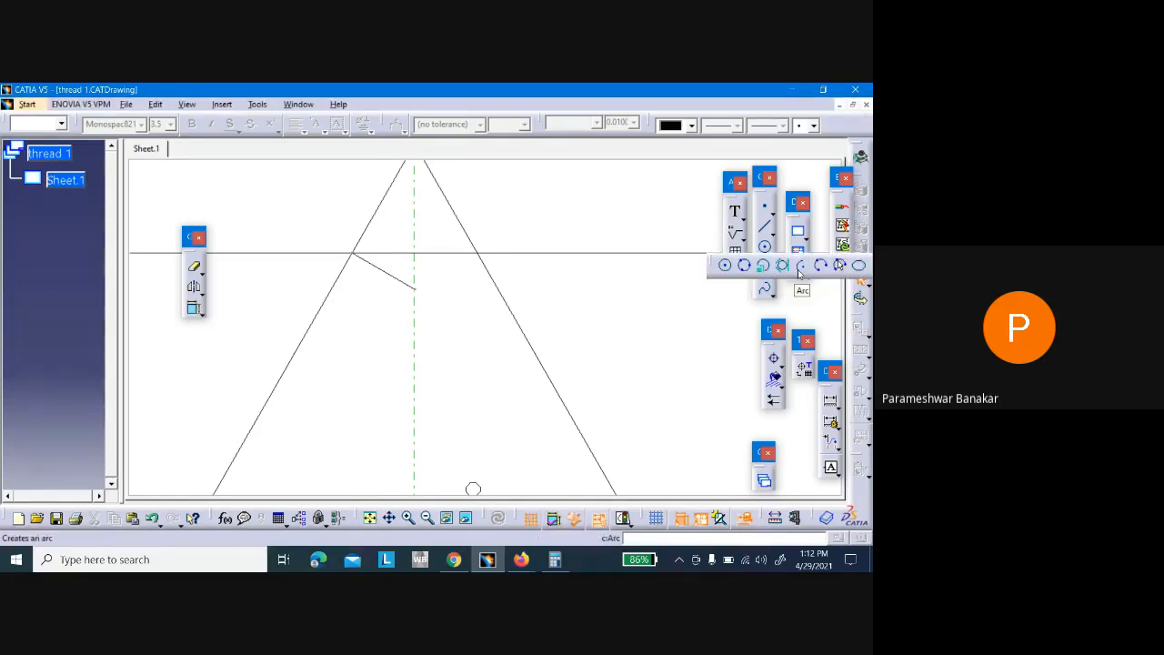
click(799, 266)
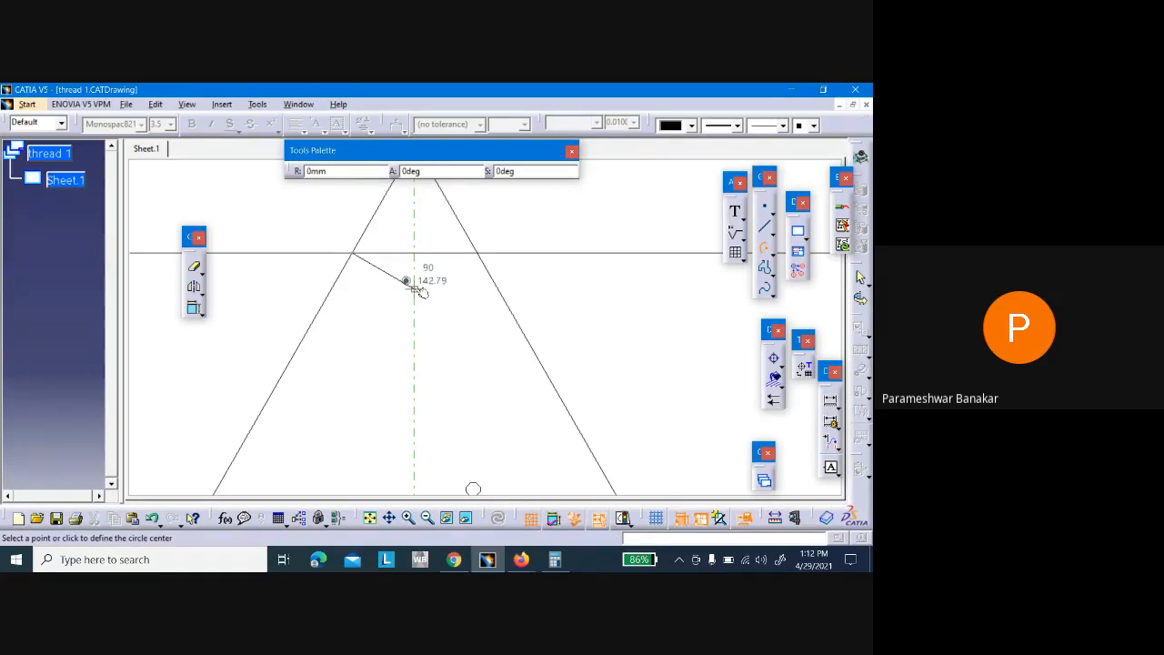
click(414, 287)
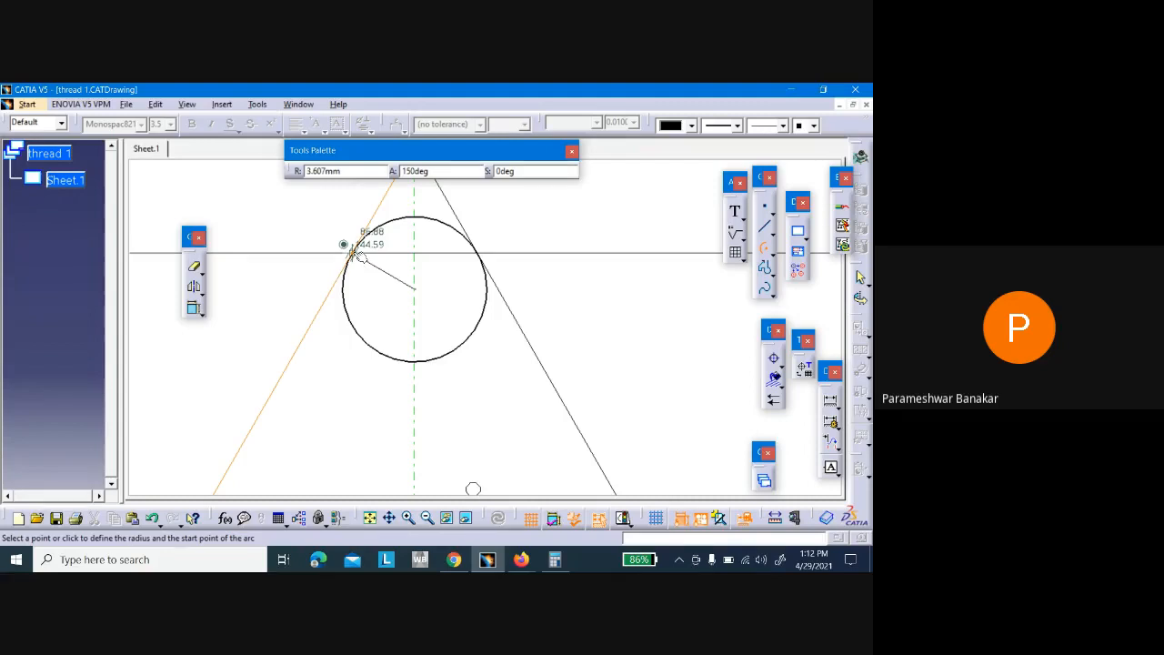
click(355, 255)
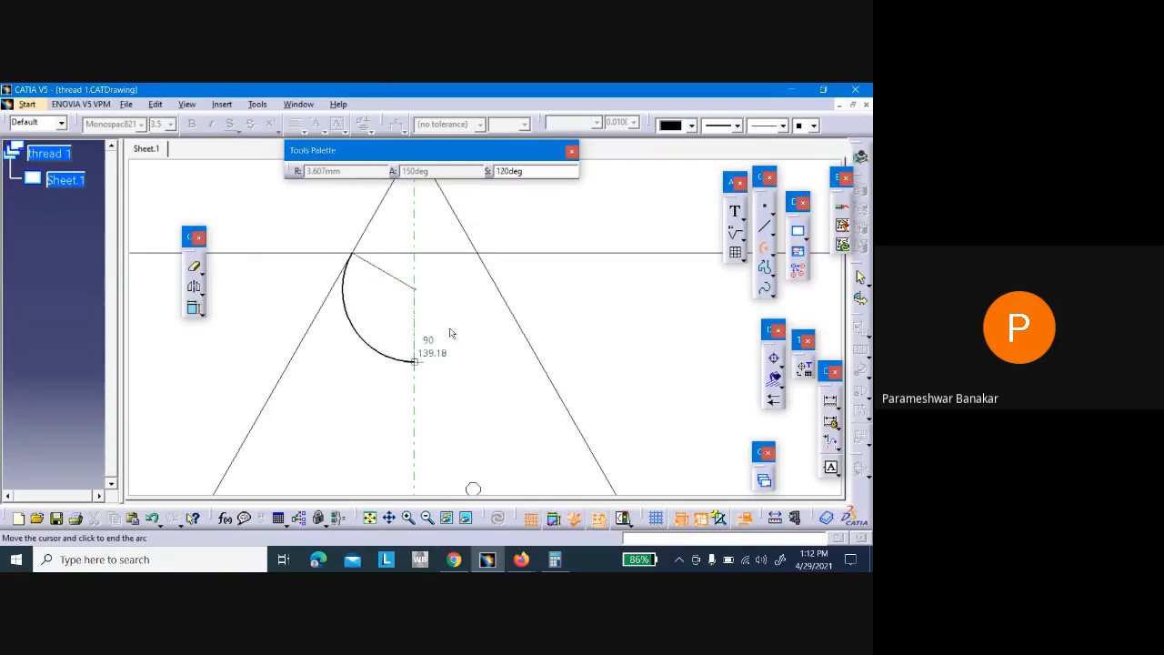
click(762, 247)
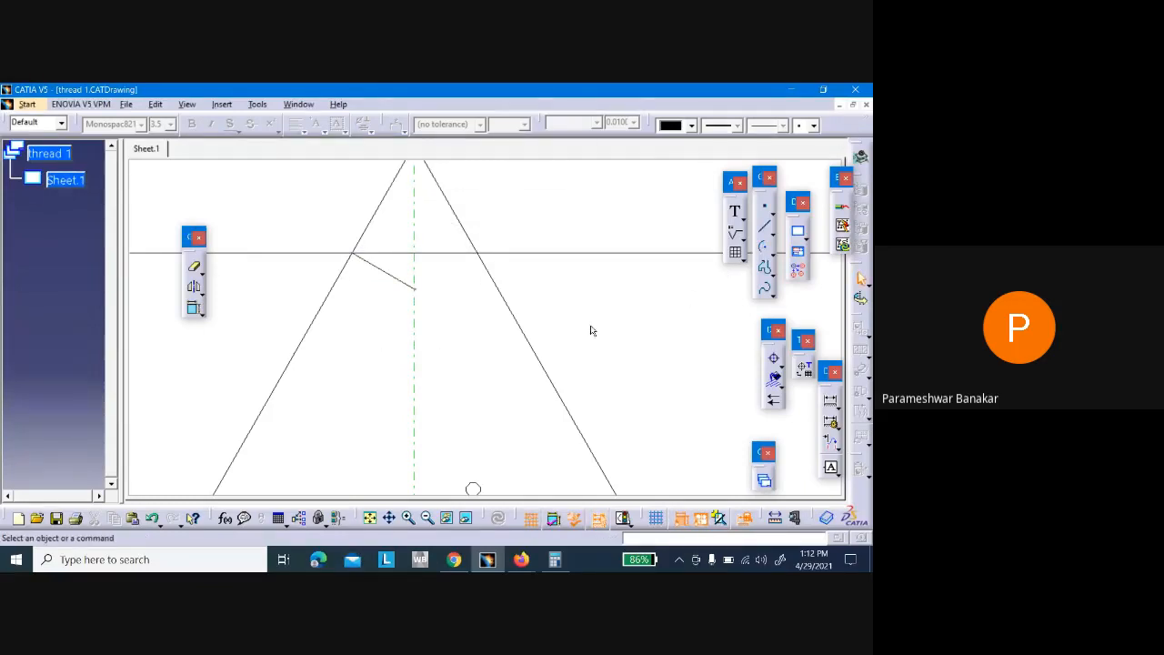
Draw a circle of about 3.6 mm radius centred at the perpendicular's end on the centre line, passing through the left flank's H/8 intersection
click(772, 255)
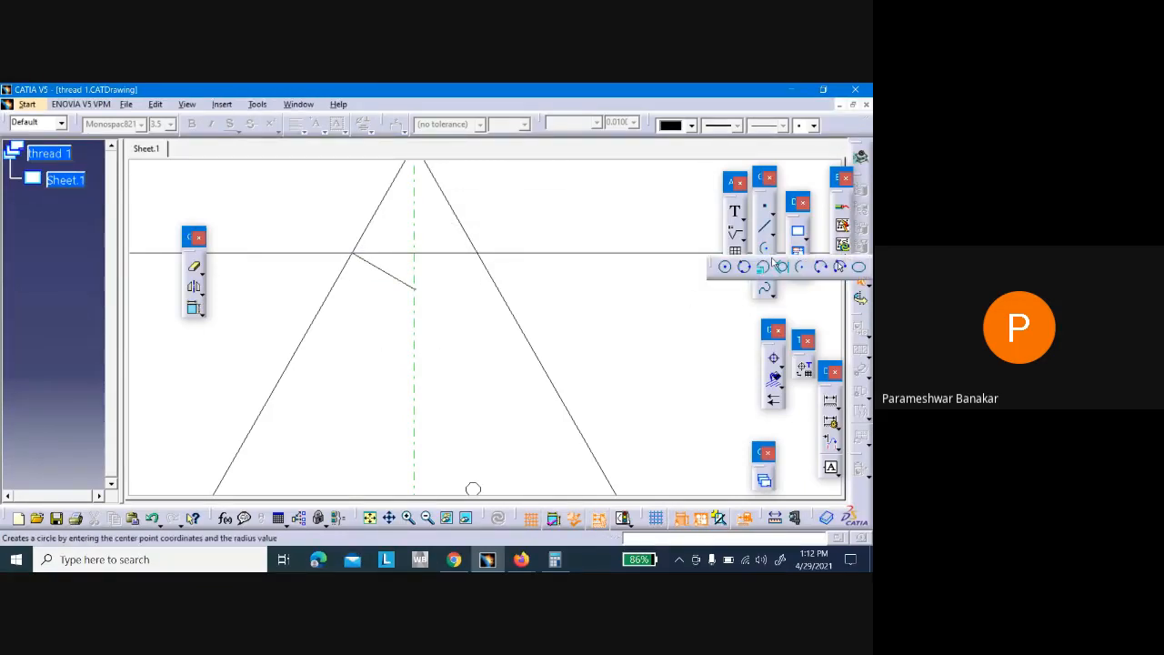
click(725, 266)
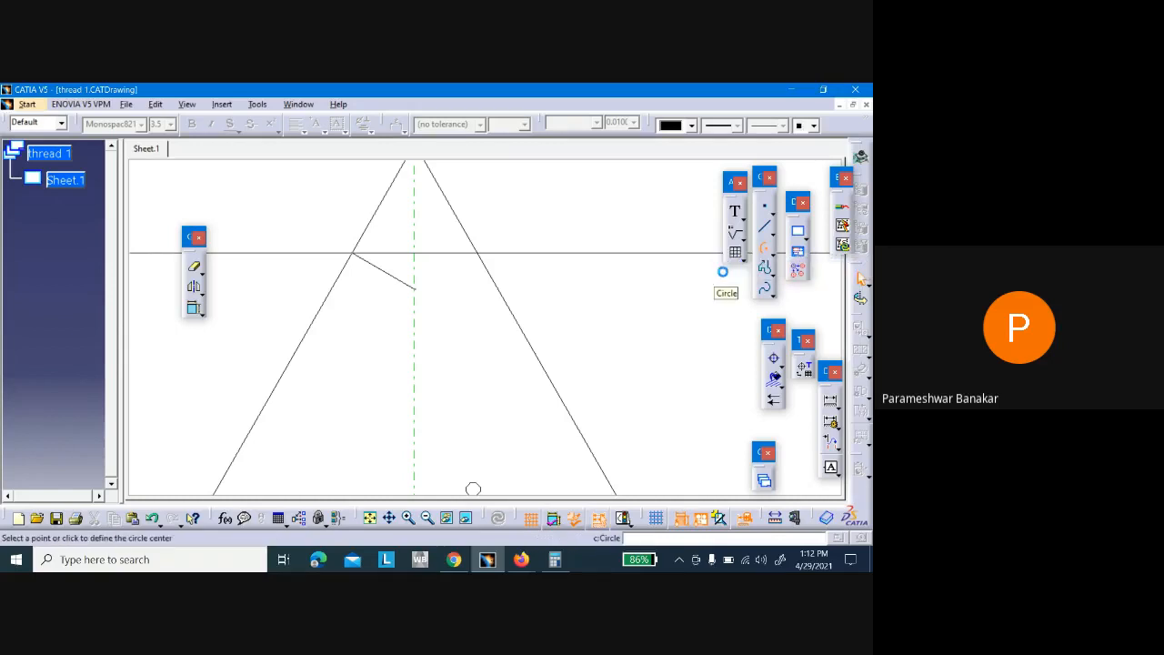
click(413, 290)
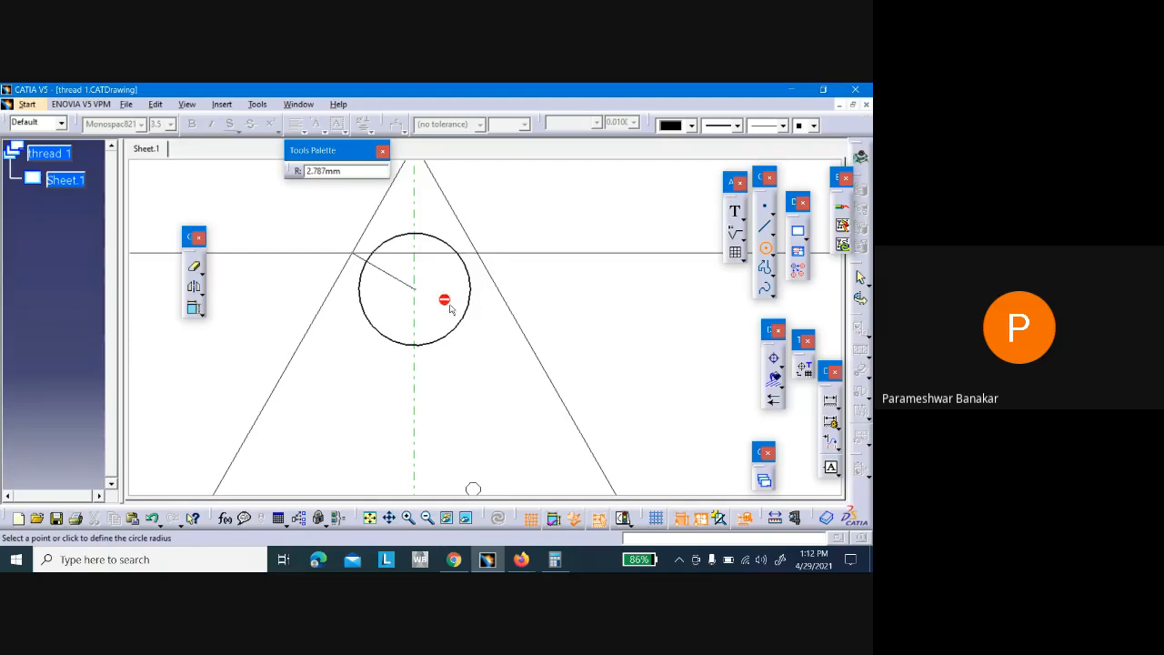
click(357, 255)
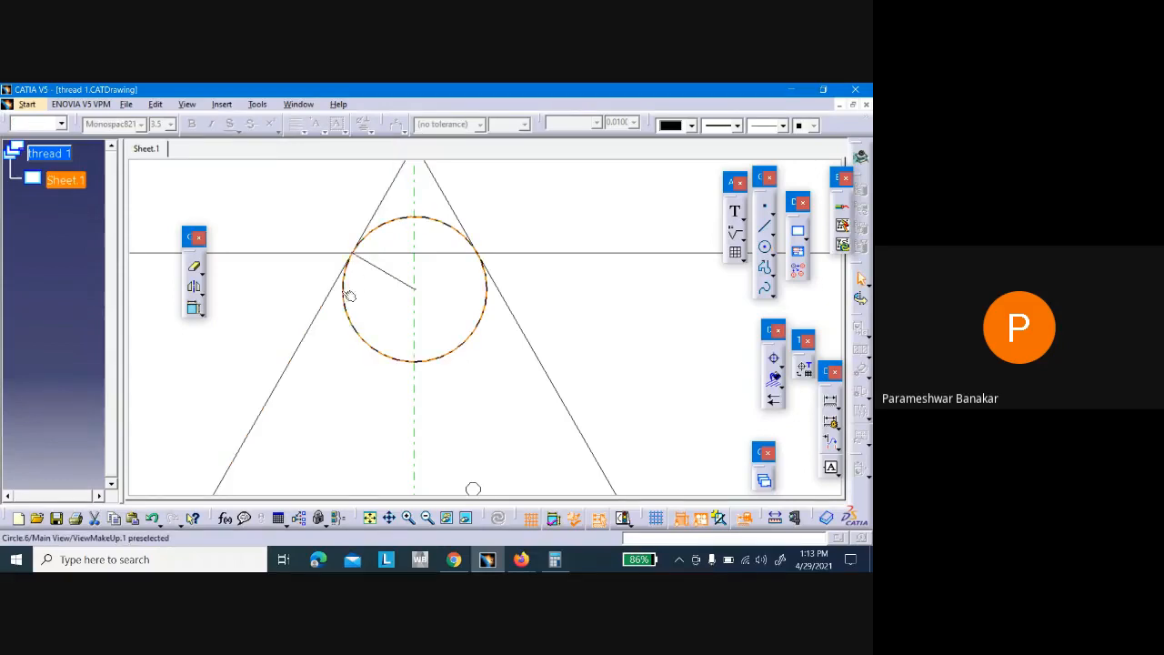
click(486, 272)
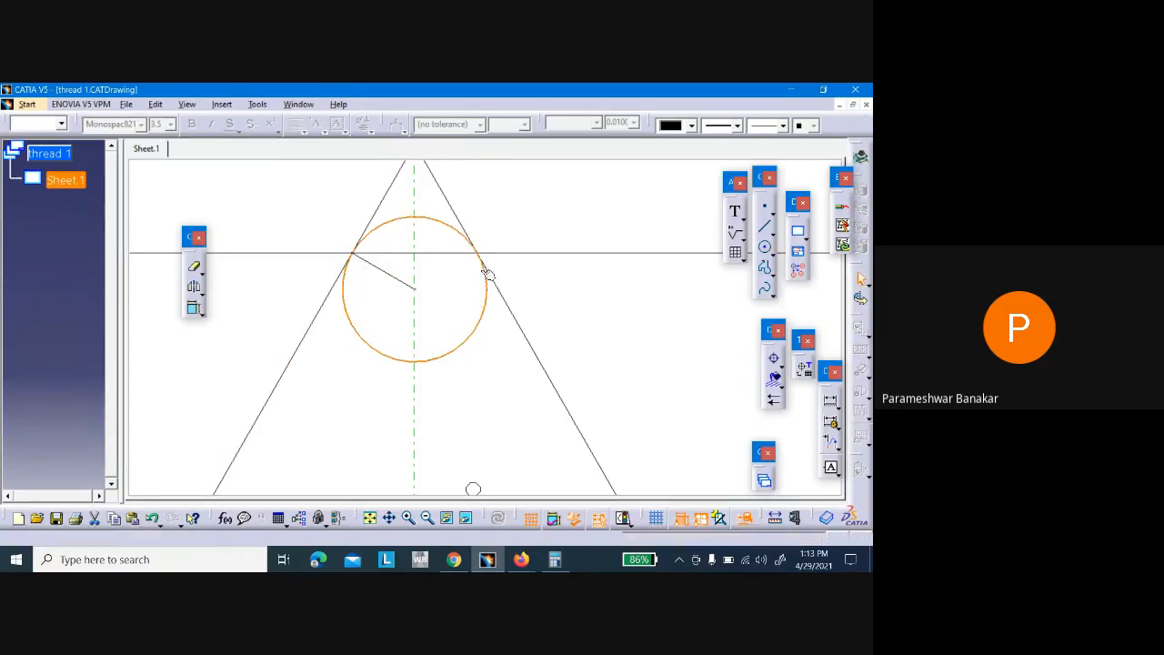
click(548, 318)
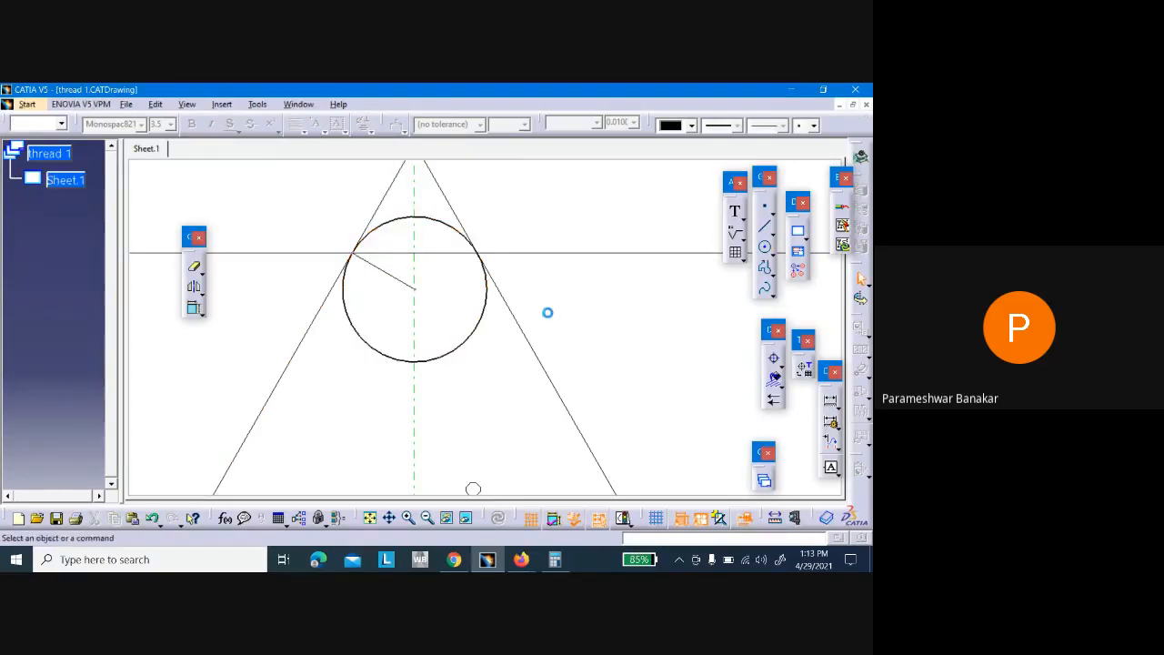
Trim the circle to the arc between the flanks above the H/8 line and remove the perpendicular construction line
click(198, 270)
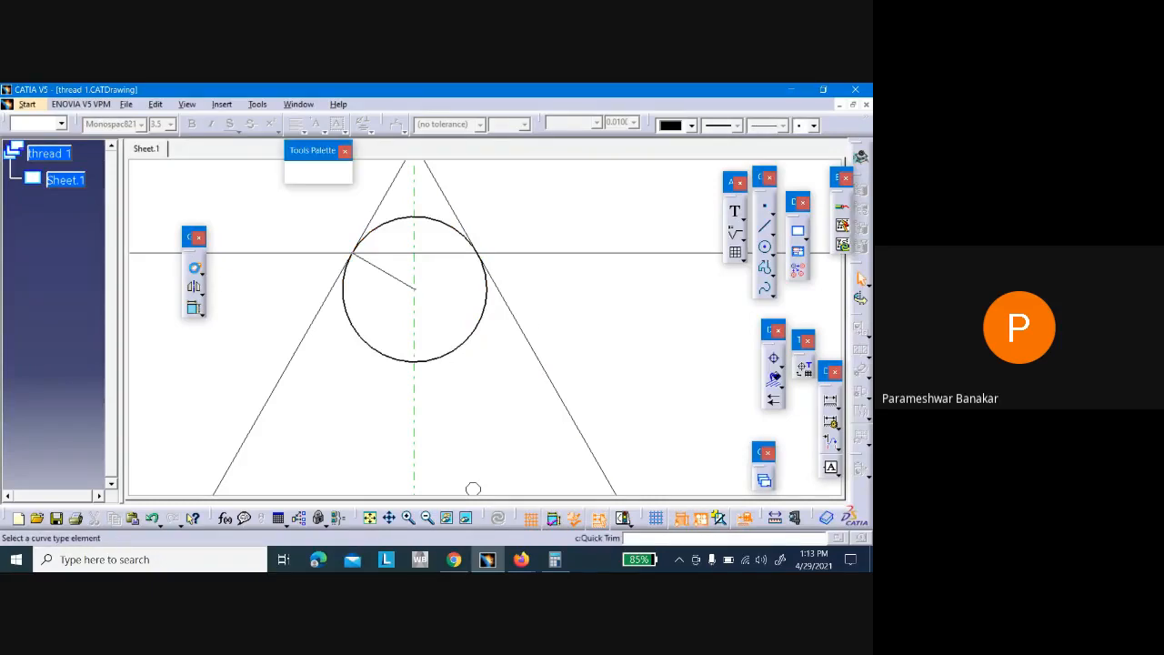
click(356, 325)
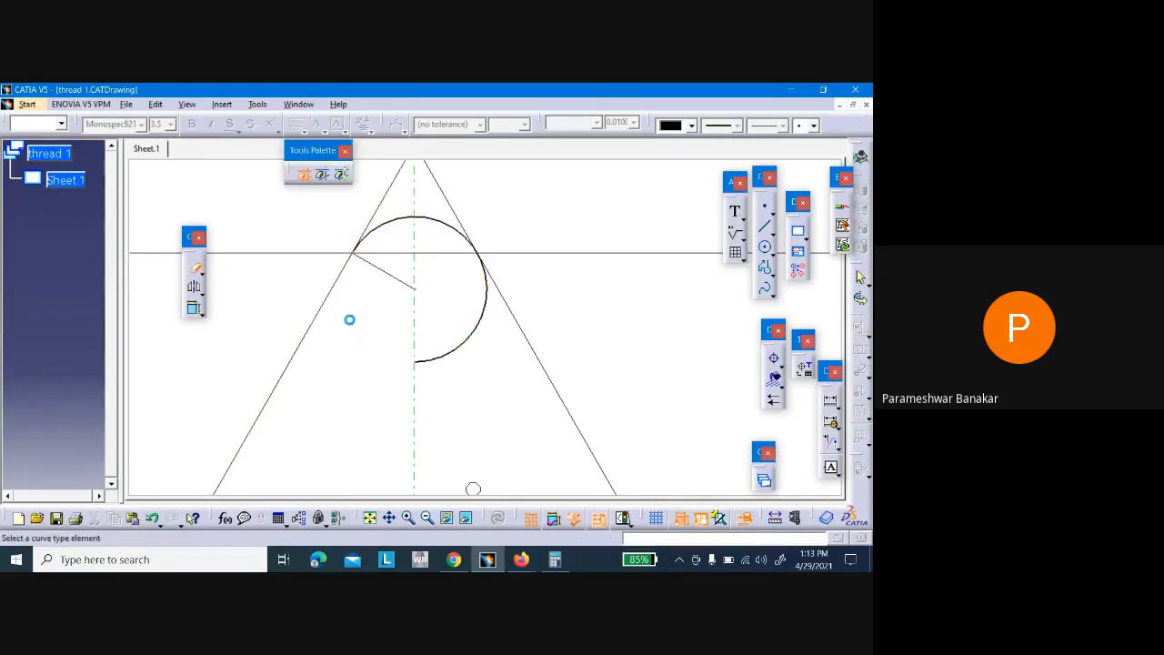
click(462, 348)
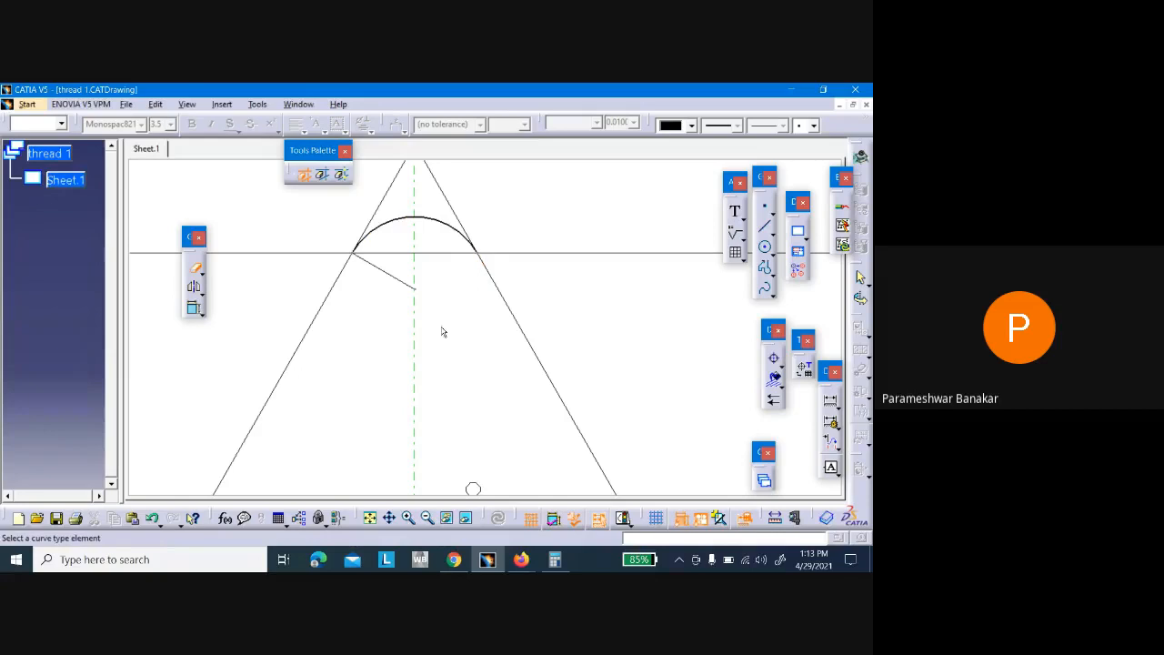
click(406, 283)
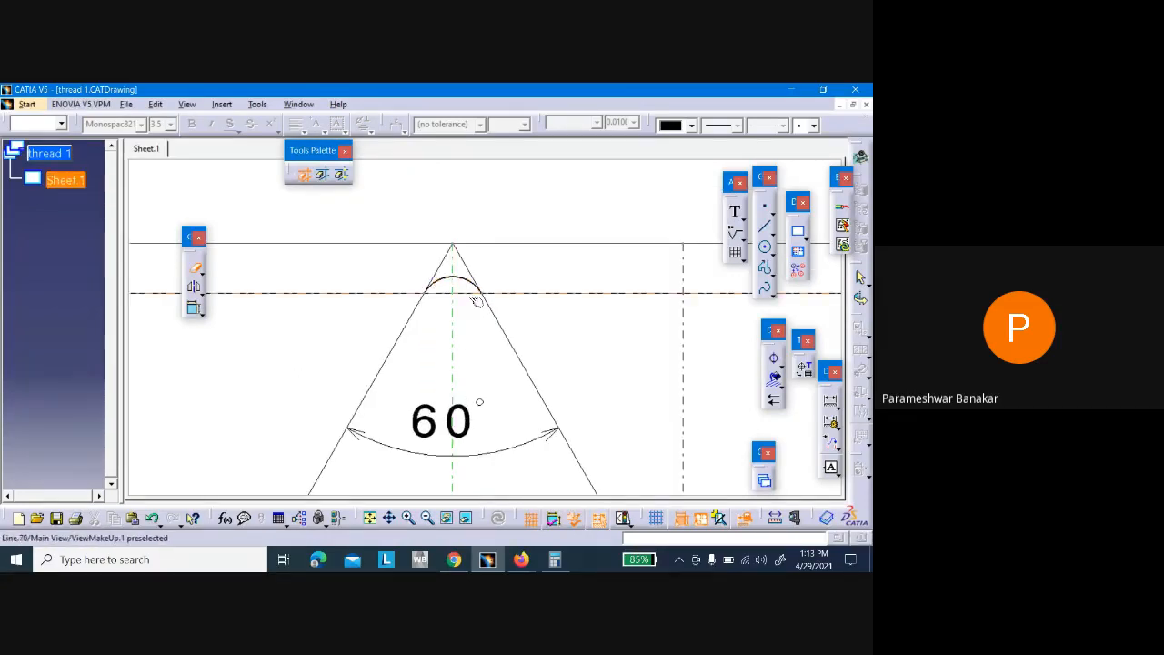
Try to trim the right flank of the 60-degree triangle between the H/8 and H/6 lines
mouse_move(546, 343)
middle_down()
mouse_move(503, 264)
mouse_move(503, 295)
middle_up()
mouse_move(508, 327)
ctrl+middle_down()
mouse_move(528, 333)
mouse_move(535, 280)
ctrl+middle_up()
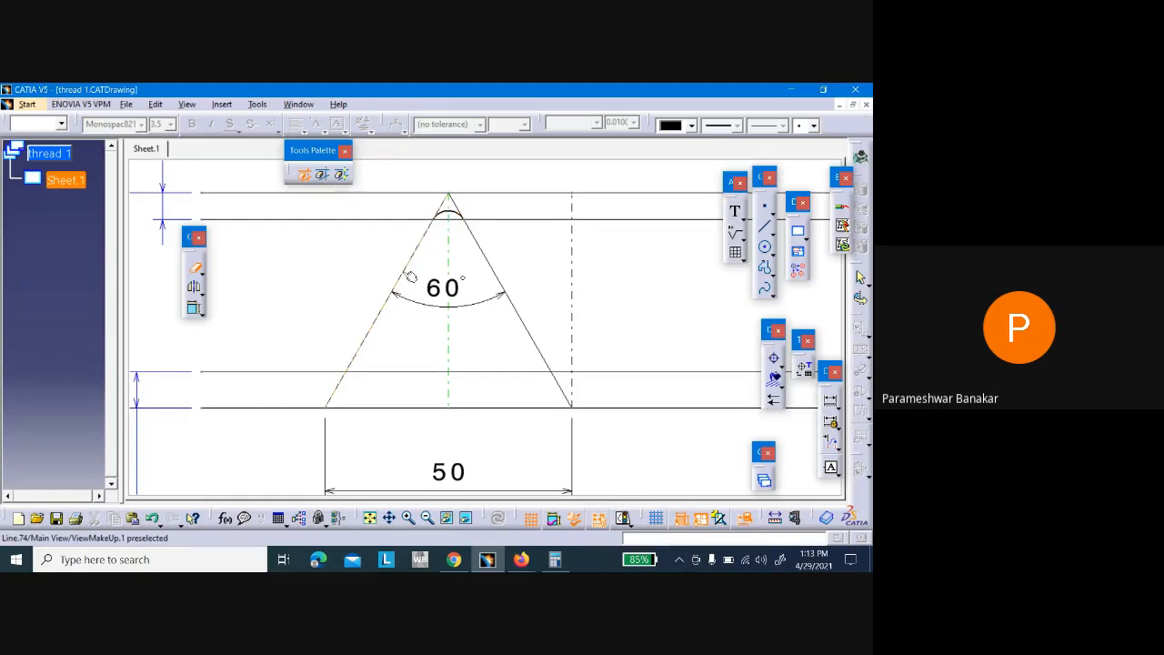
click(524, 322)
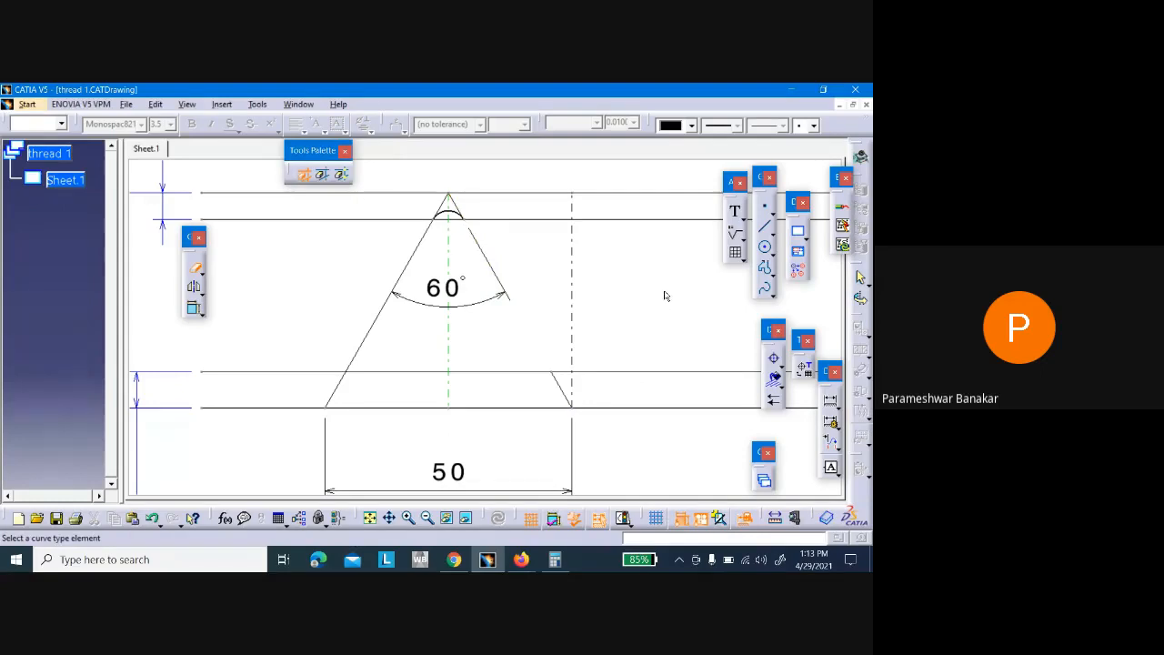
key(Escape)
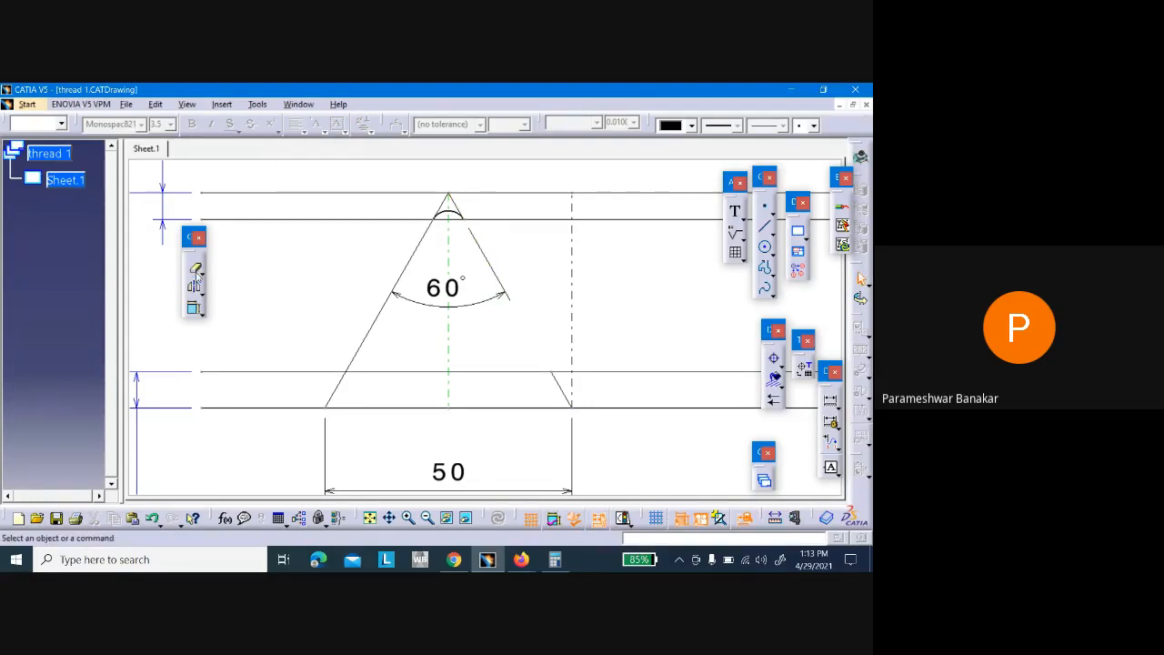
key(ctrl+z)
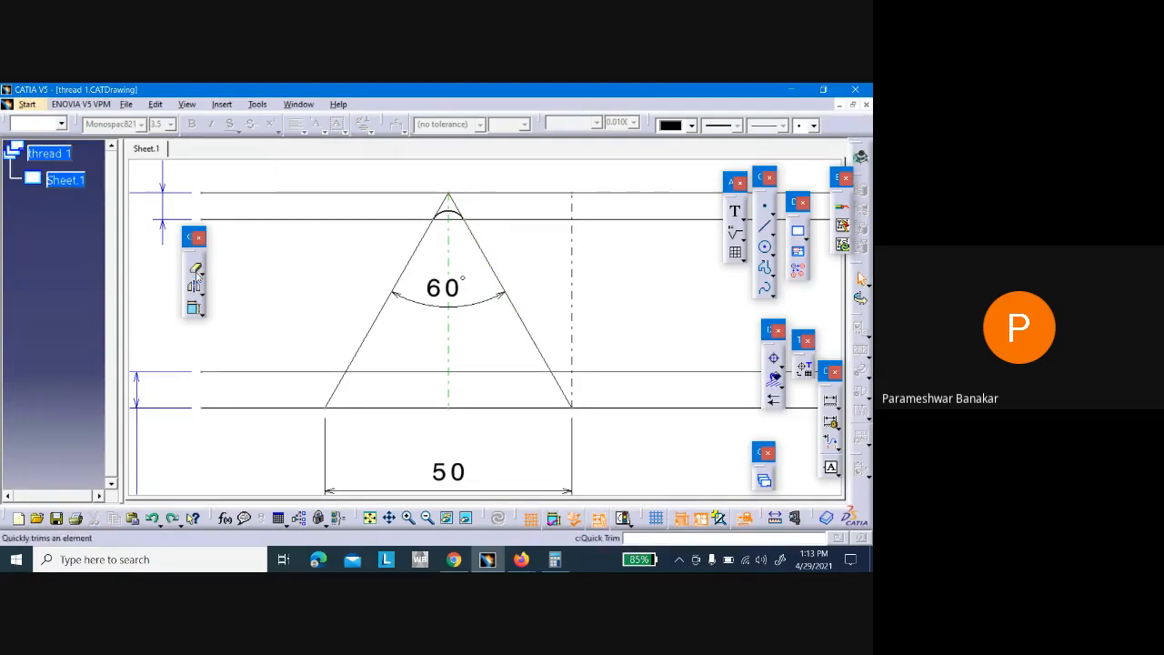
Try setting the line thickness of the triangle's whole right flank to 0.35 mm
click(484, 247)
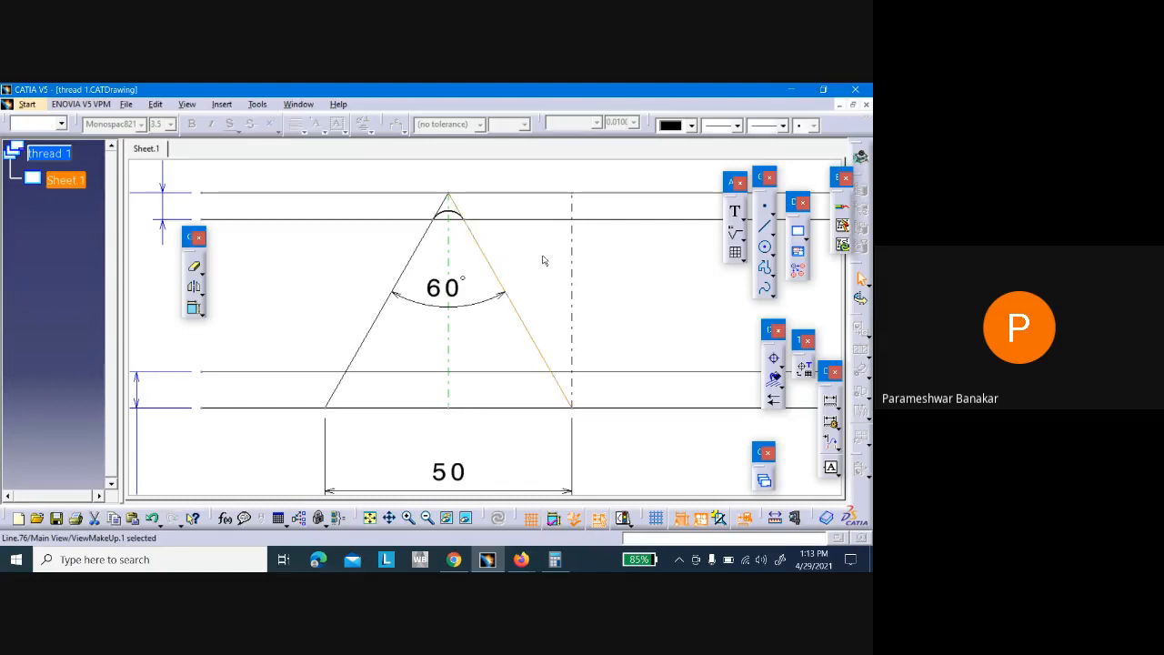
click(730, 125)
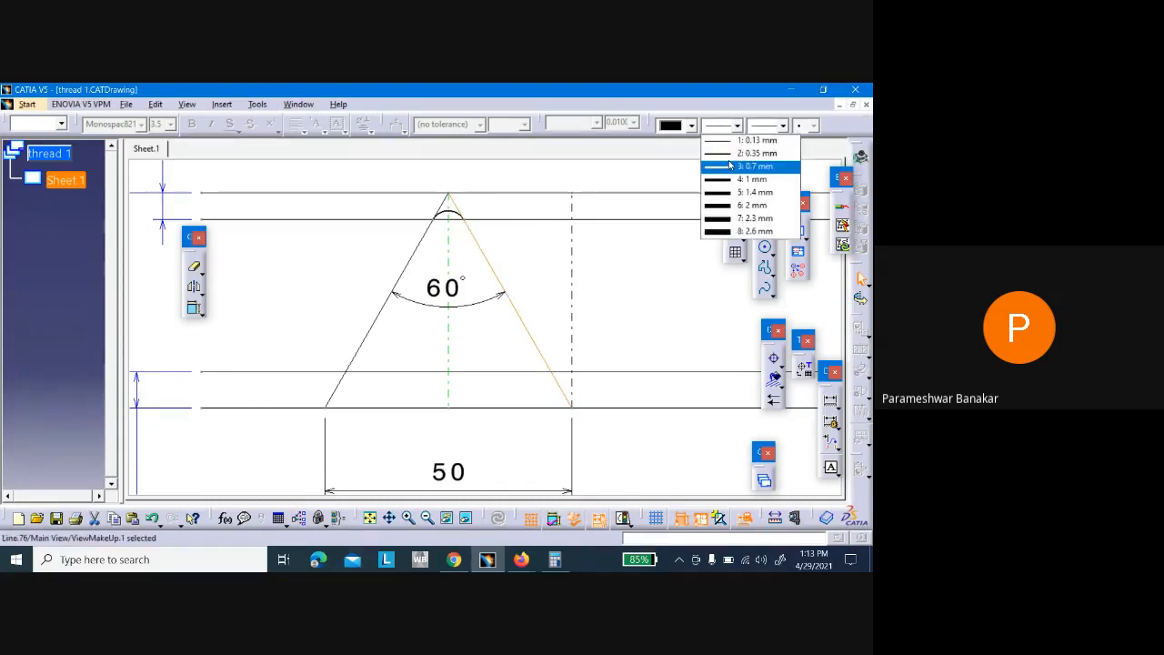
click(728, 155)
click(694, 221)
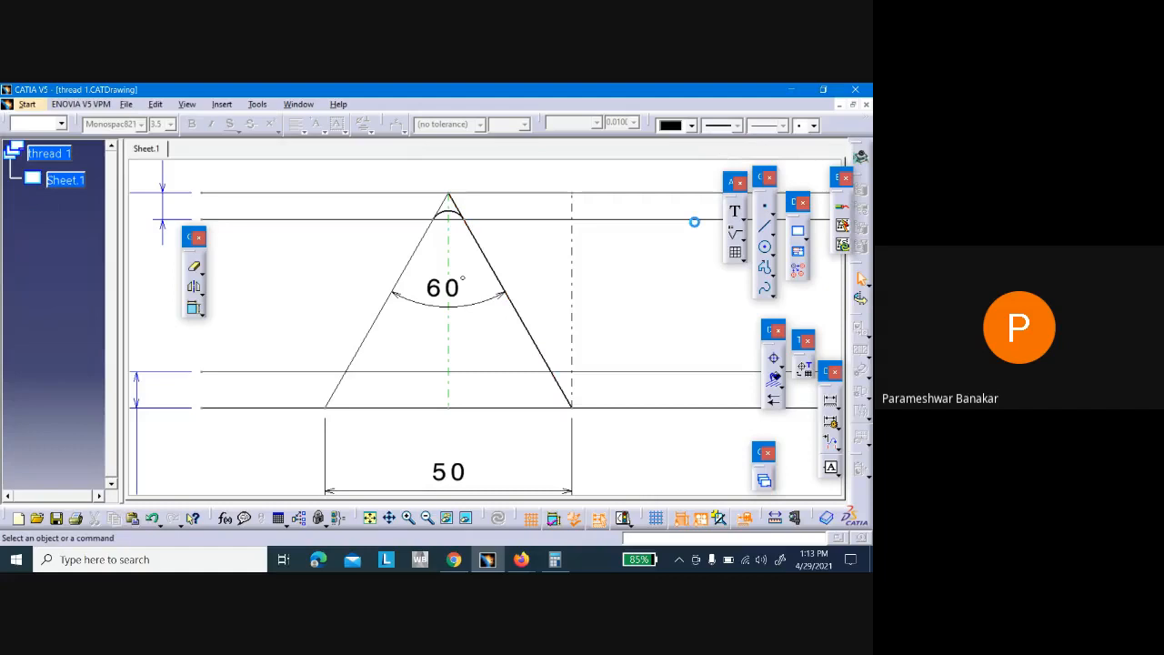
click(476, 228)
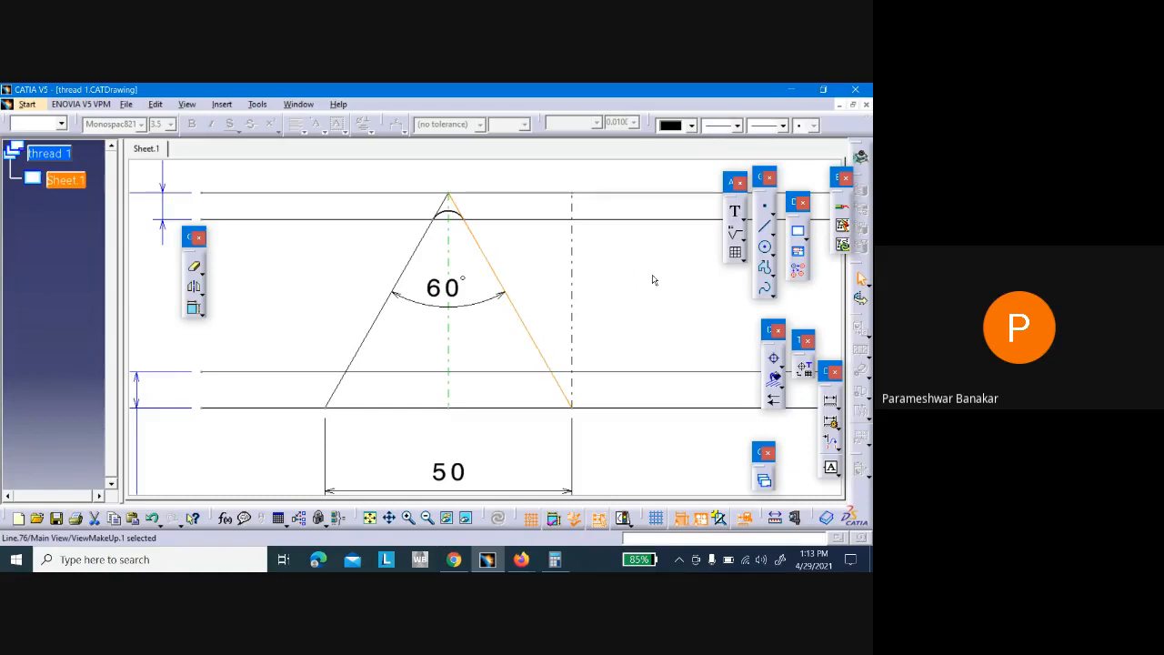
click(285, 299)
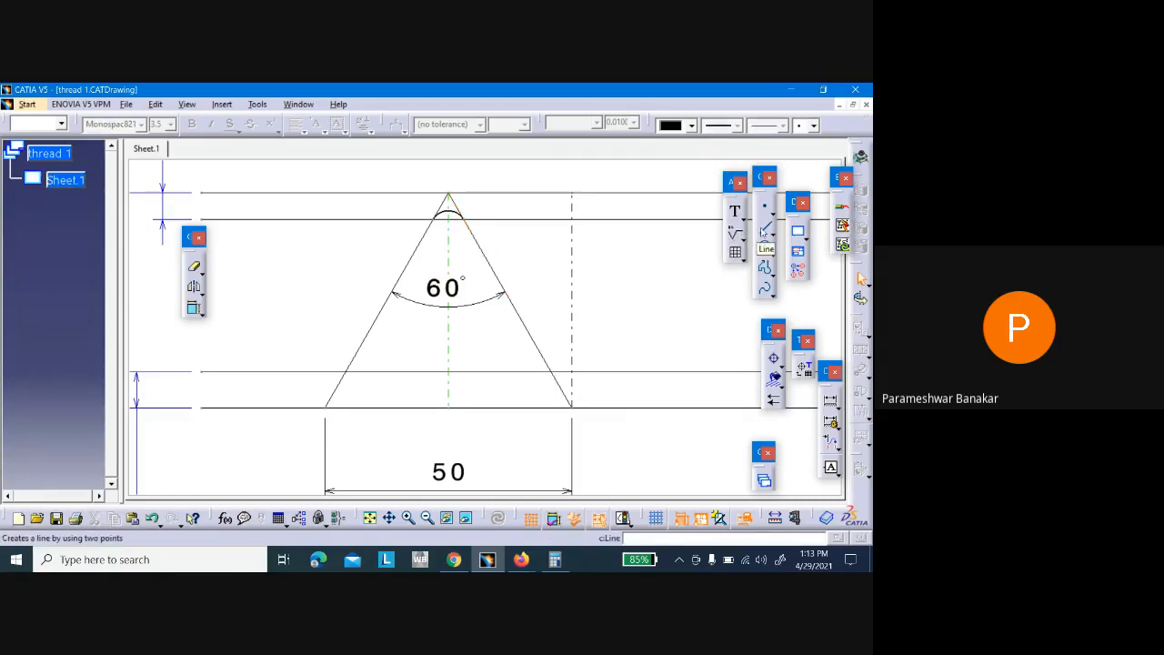
Draw a line over the right flank from the arc's right end down to the flank's intersection with the H/6 line
click(464, 220)
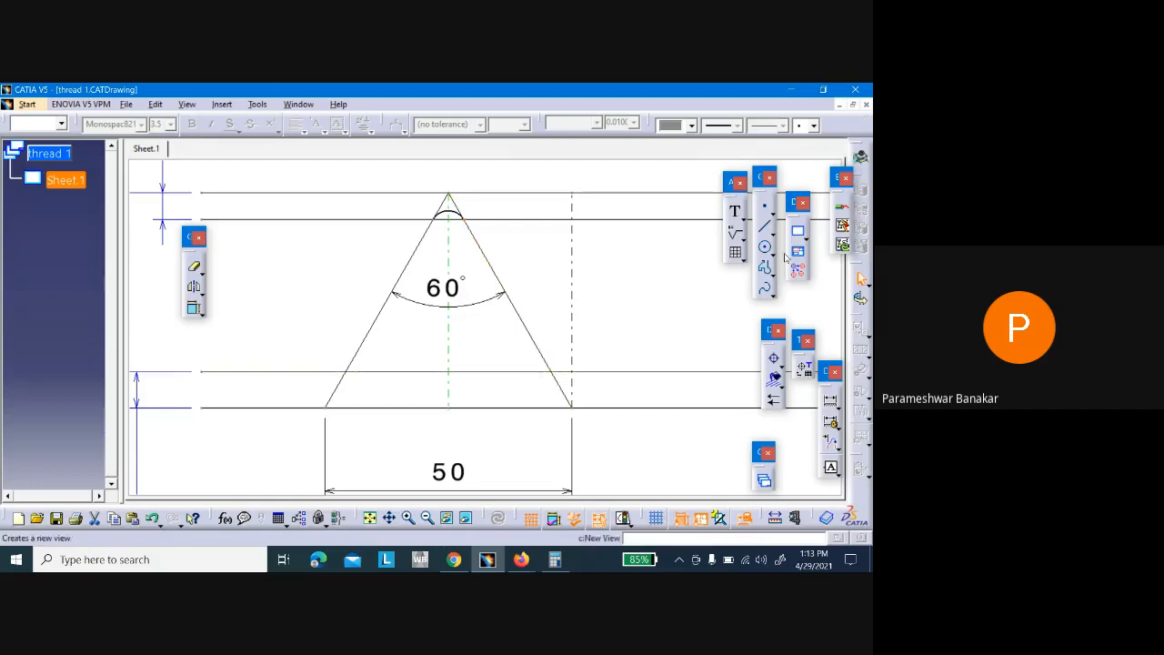
click(764, 230)
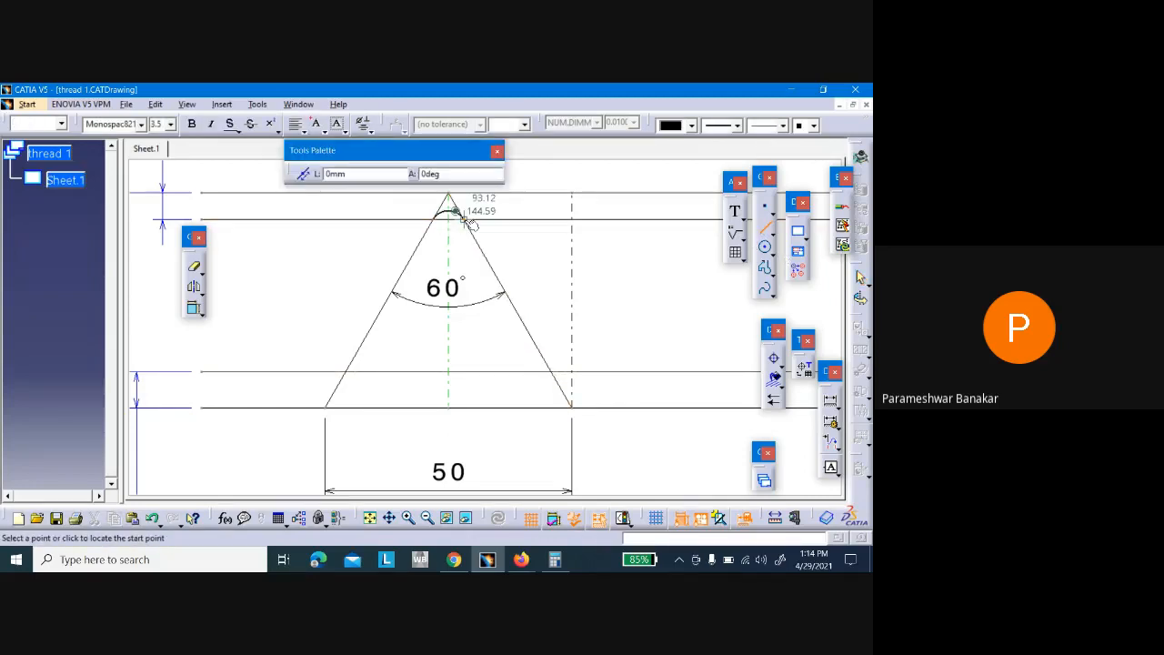
click(449, 198)
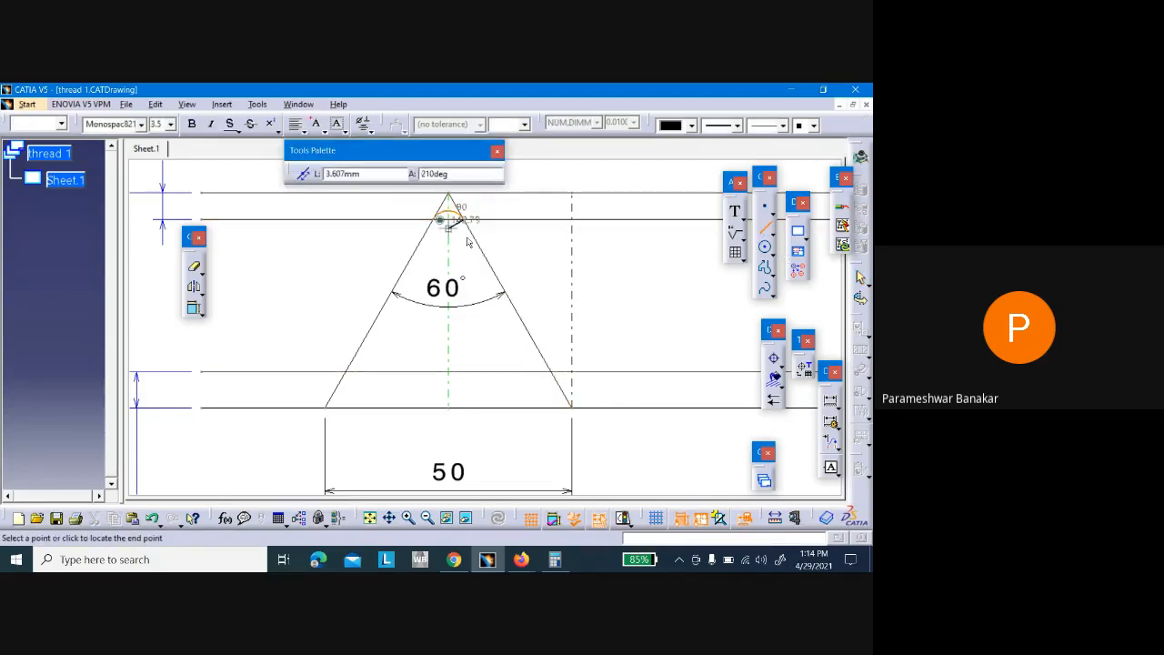
click(551, 372)
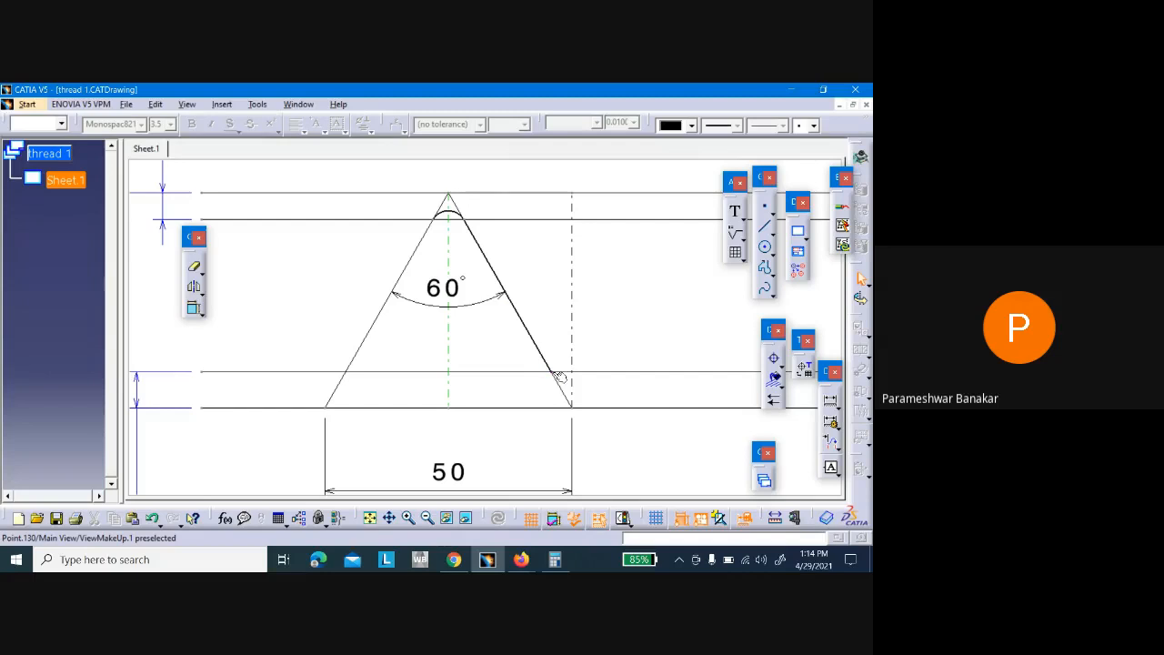
Draw a horizontal line along the H/6 line from the right flank's intersection to the dash-dot vertical line
click(764, 226)
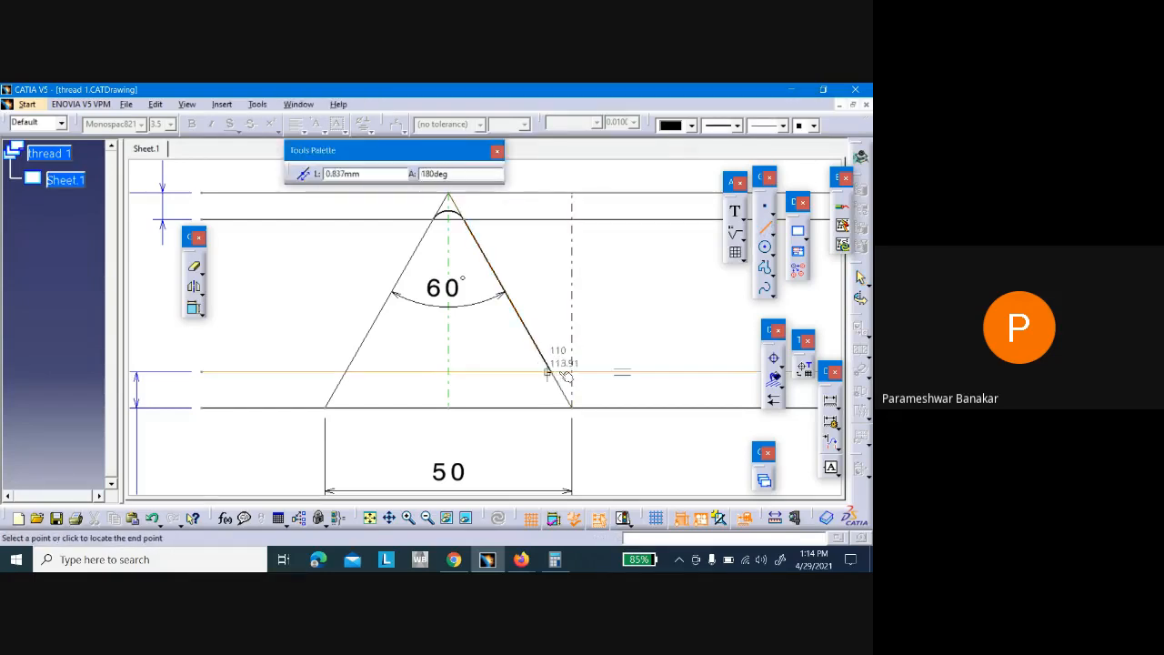
click(552, 372)
click(572, 372)
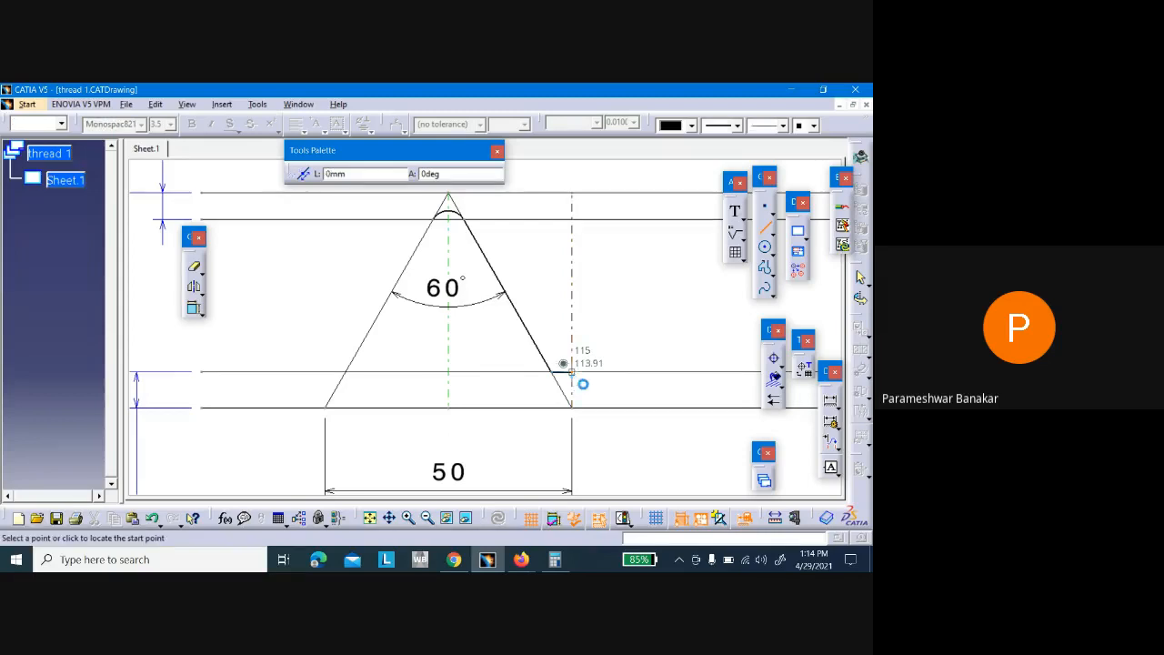
click(594, 391)
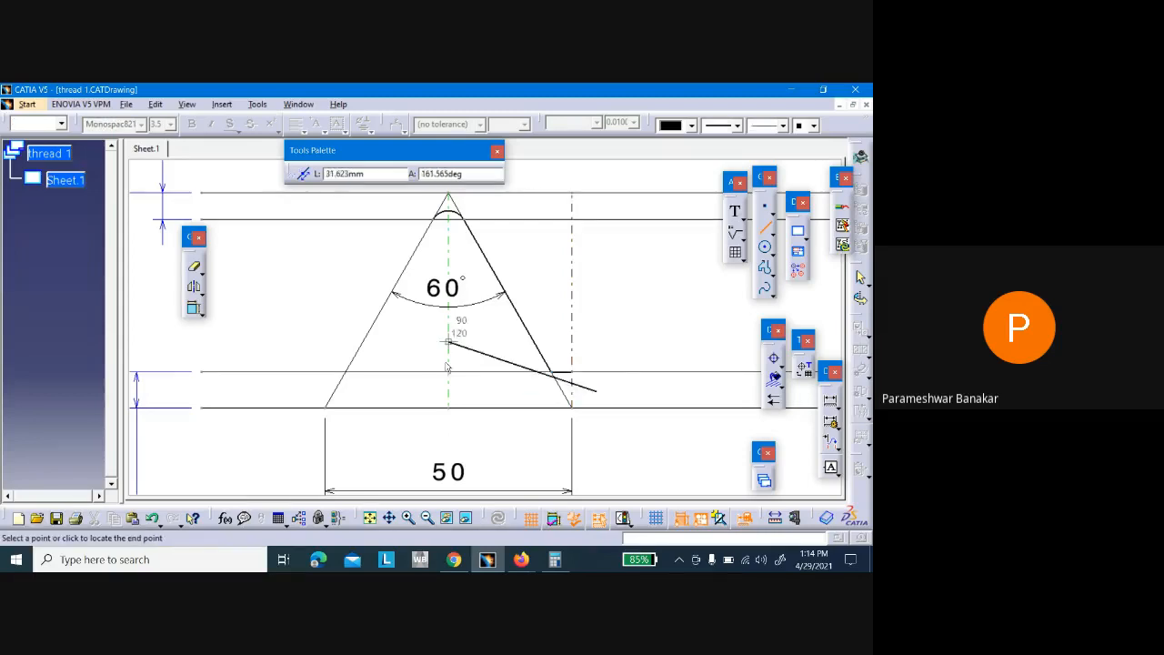
key(Escape)
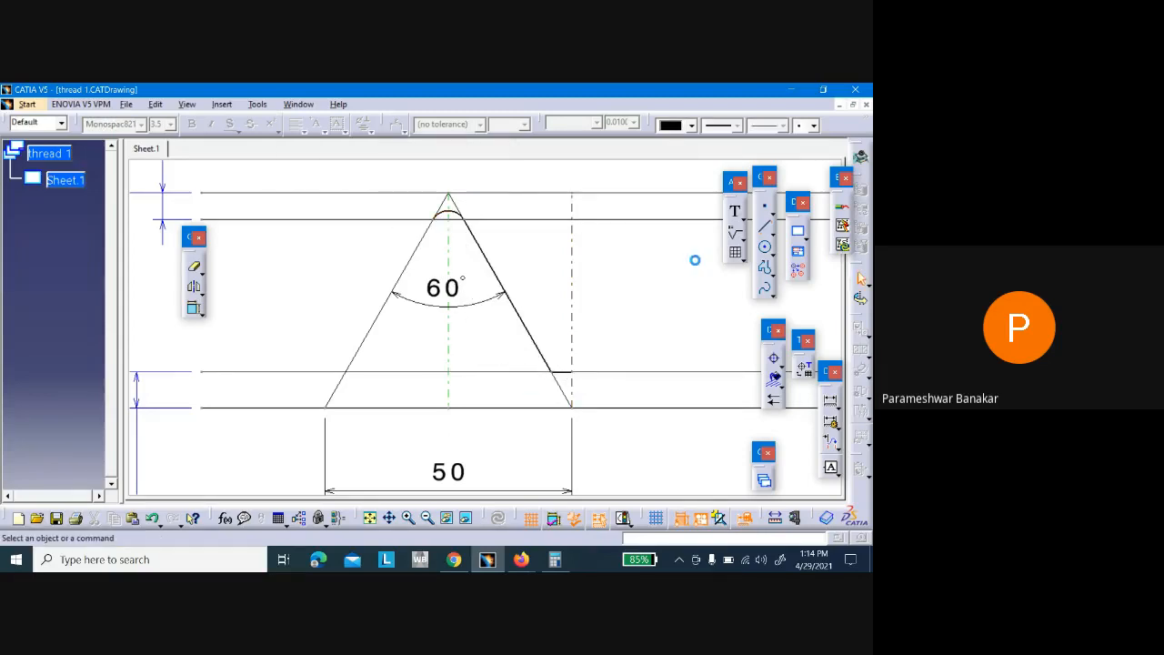
Draw a line over the left flank from the arc's left end down to the flank's intersection with the H/6 line
click(766, 228)
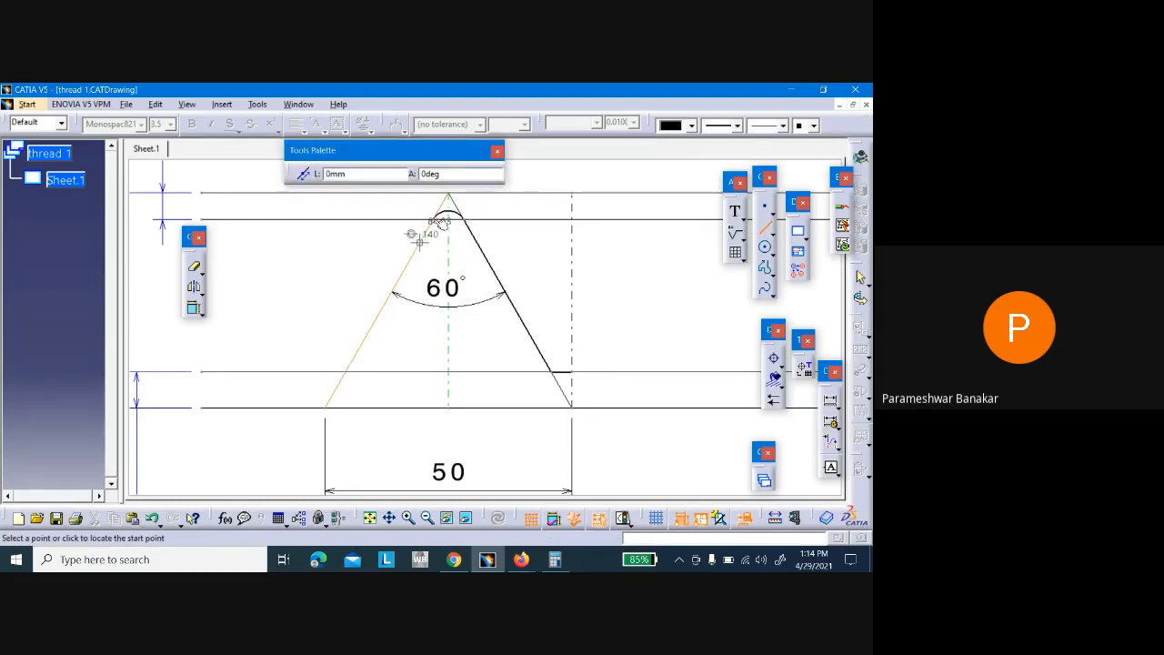
click(440, 220)
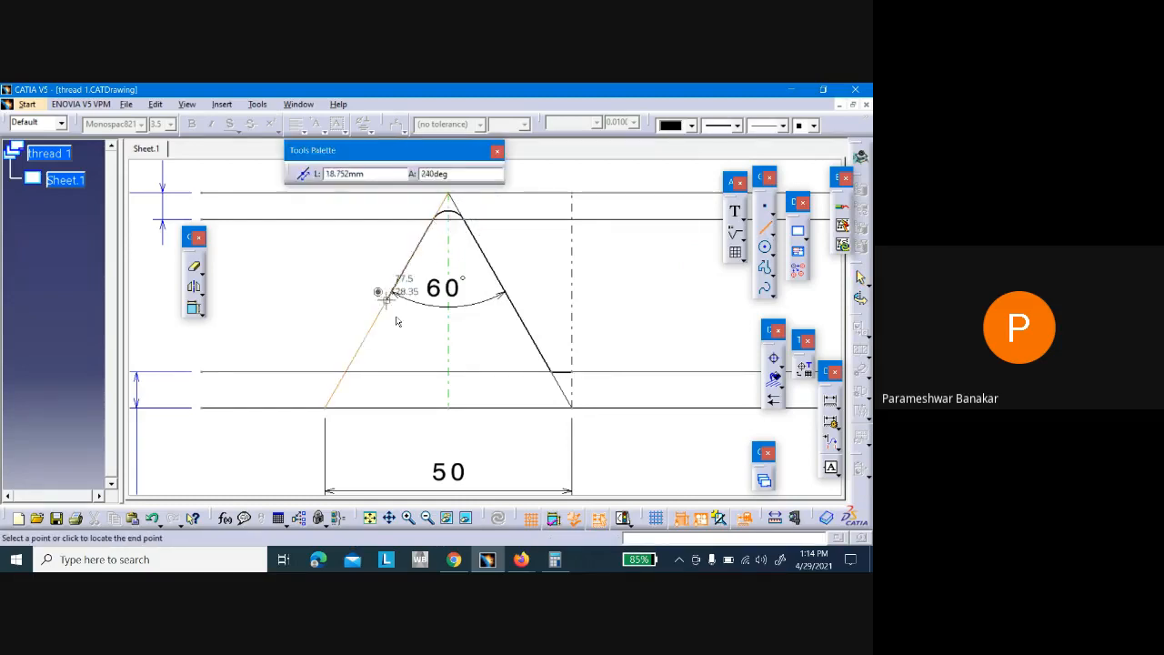
click(349, 373)
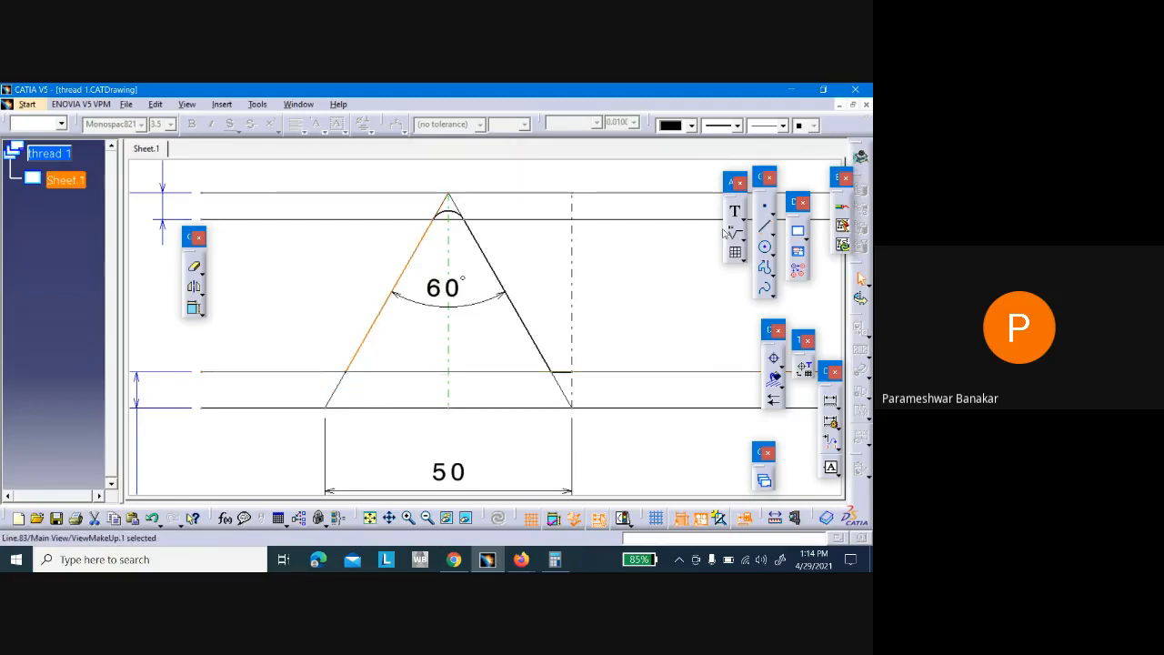
Draw a horizontal line about 4.2 mm long along the H/6 line, outward from the left flank's intersection to above the triangle's left corner
click(765, 225)
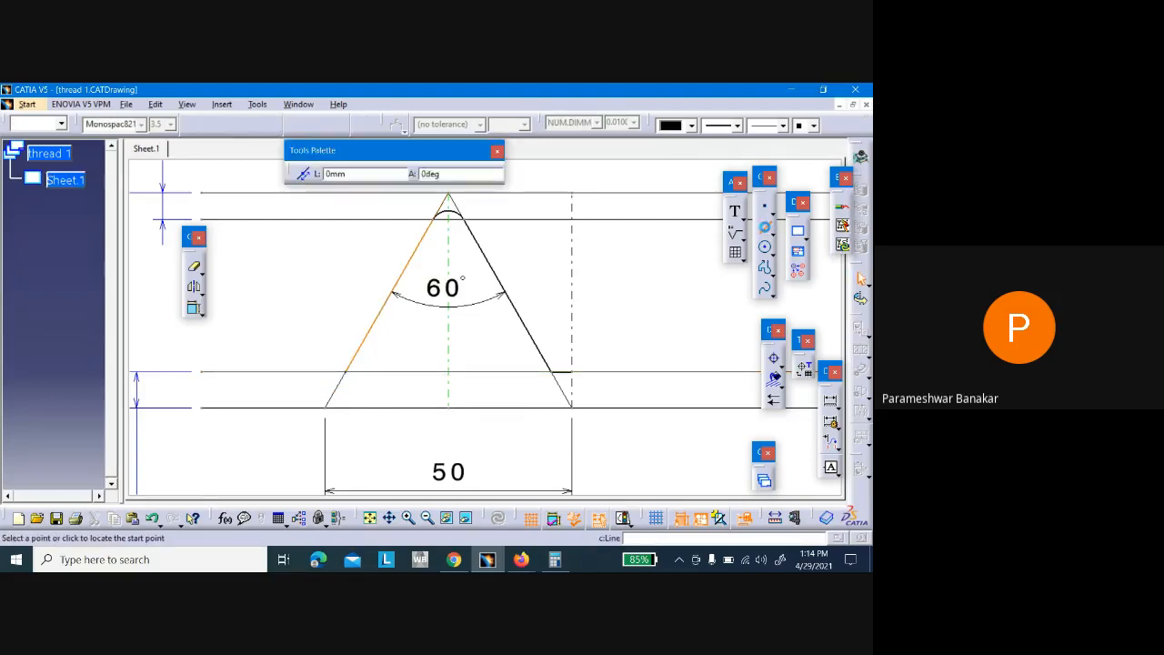
click(349, 372)
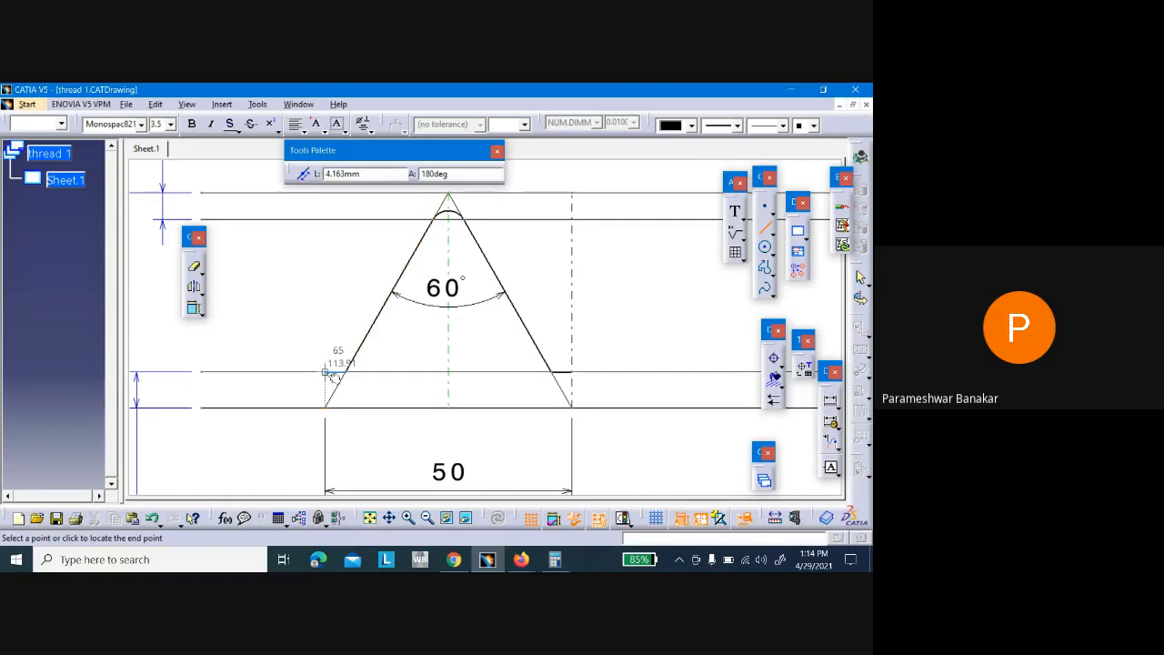
click(327, 372)
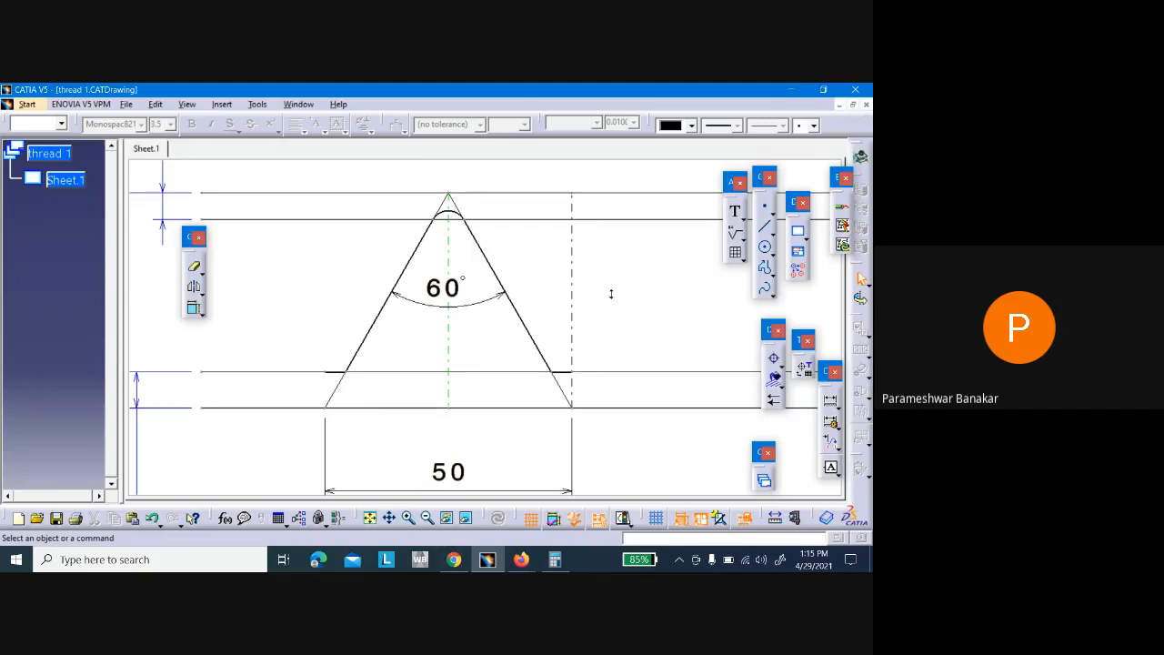
Delete the 50 mm pitch dimension below the triangle
mouse_move(611, 294)
middle_down()
mouse_move(604, 412)
mouse_move(528, 416)
mouse_move(572, 348)
mouse_move(575, 380)
middle_up()
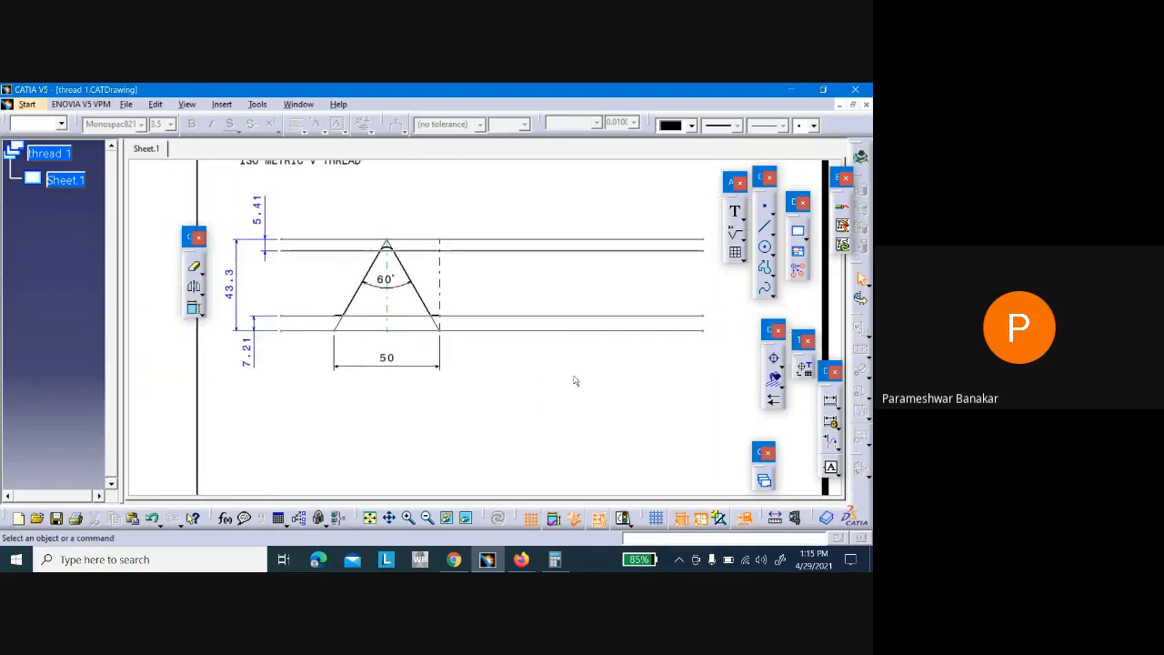
click(411, 366)
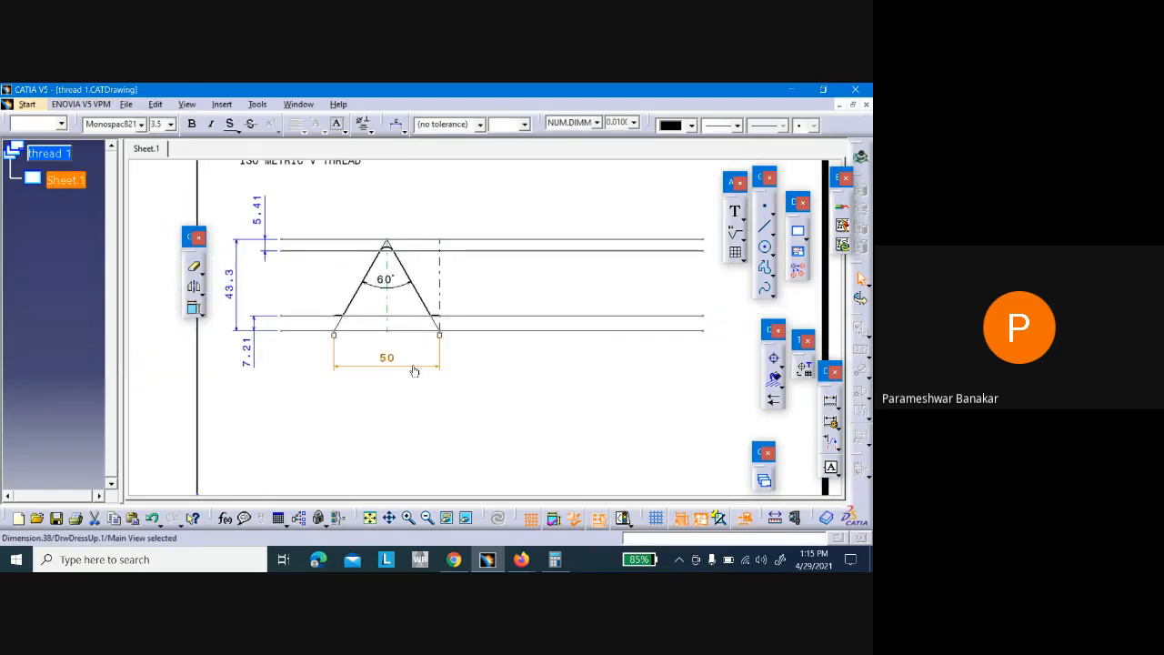
key(Delete)
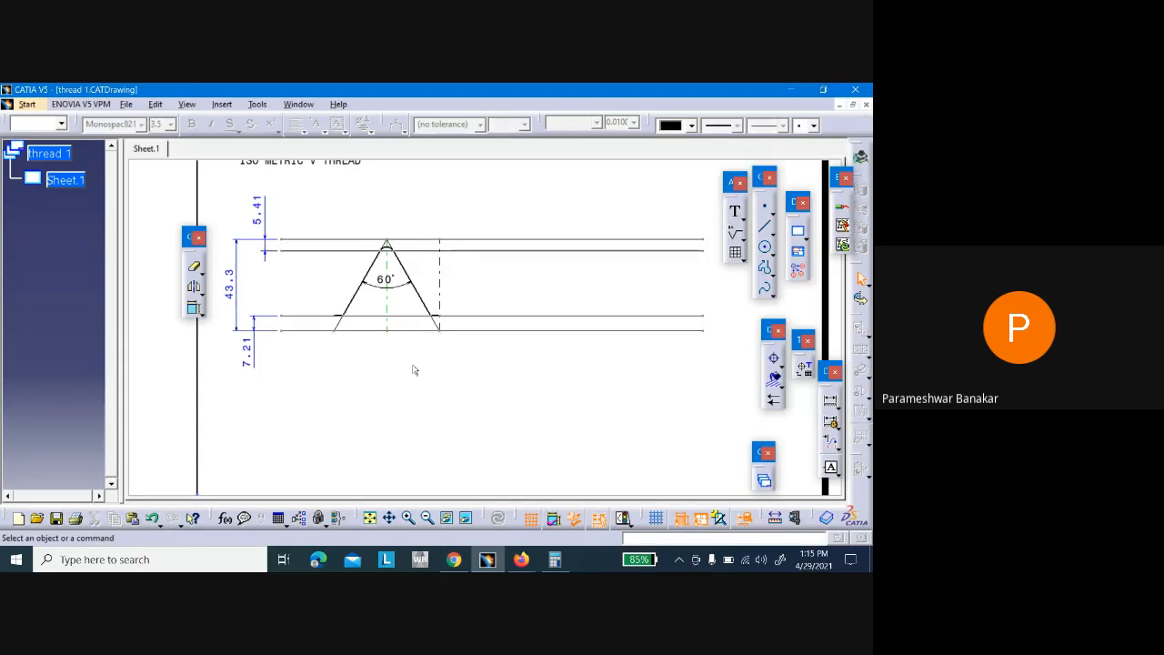
click(386, 277)
click(408, 416)
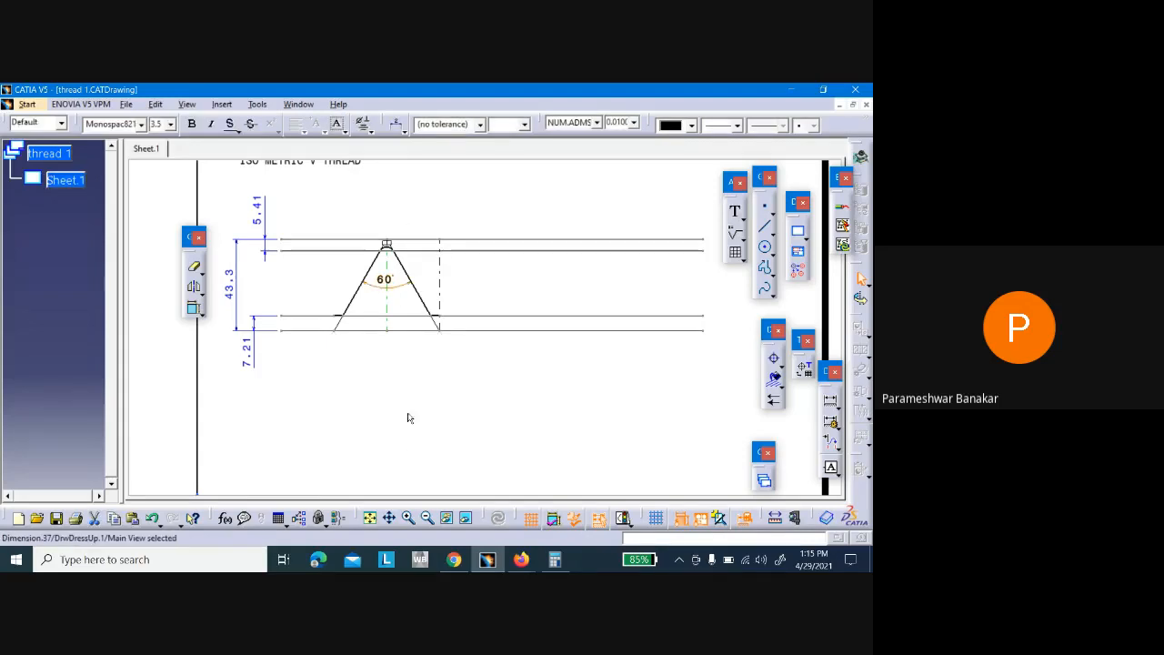
Translate the complete tooth with its vertical axis lines and 60° dimension as two duplicates, from the triangle's left base corner to its right one
mouse_move(400, 383)
middle_down()
mouse_move(458, 409)
mouse_move(460, 377)
mouse_move(462, 407)
middle_up()
mouse_move(569, 405)
middle_down()
mouse_move(465, 403)
mouse_move(468, 419)
mouse_move(480, 403)
middle_up()
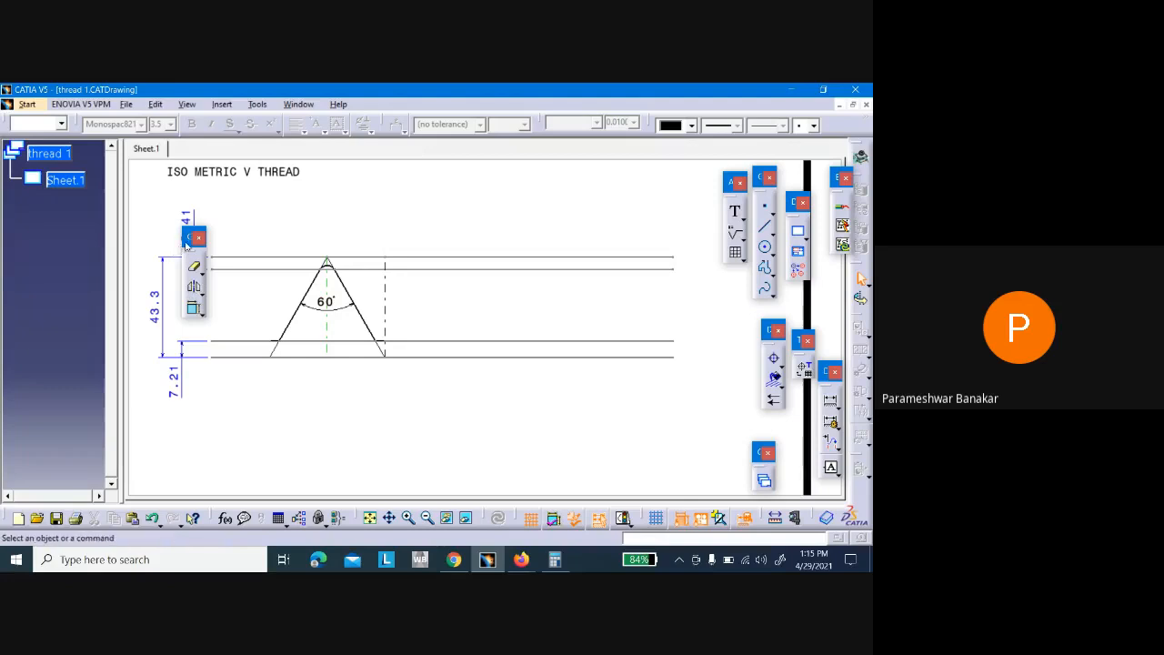
mouse_move(188, 238)
mouse_down()
mouse_move(179, 212)
mouse_move(141, 196)
mouse_move(173, 231)
mouse_up()
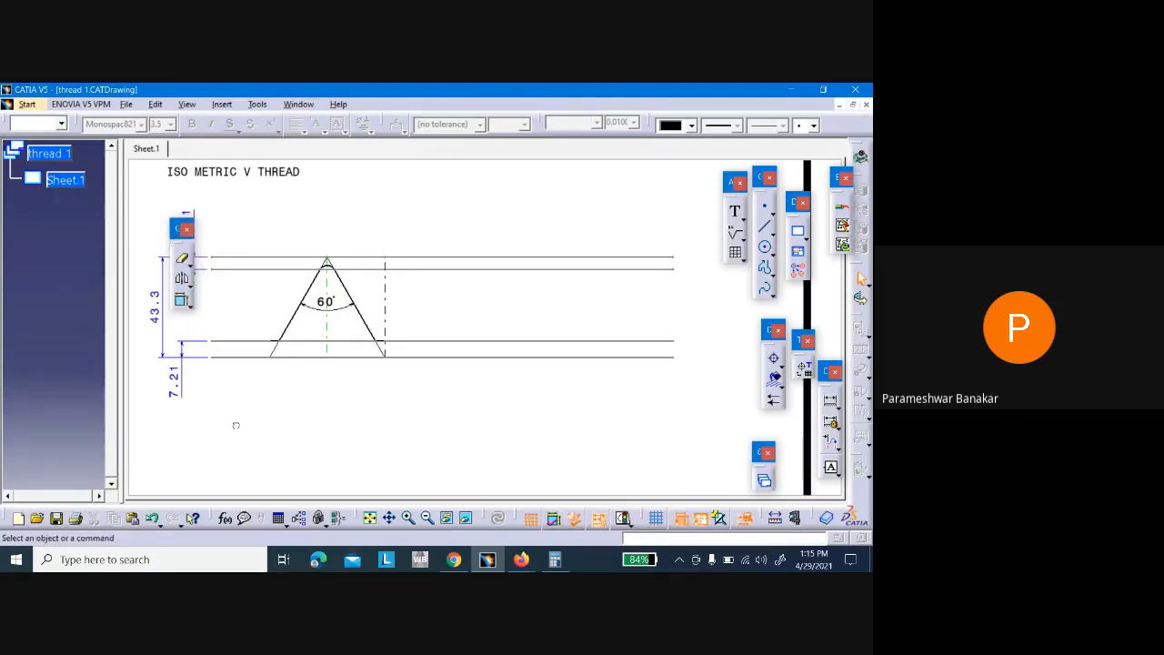
mouse_move(251, 396)
middle_down()
mouse_move(364, 385)
mouse_move(324, 366)
mouse_move(302, 375)
middle_up()
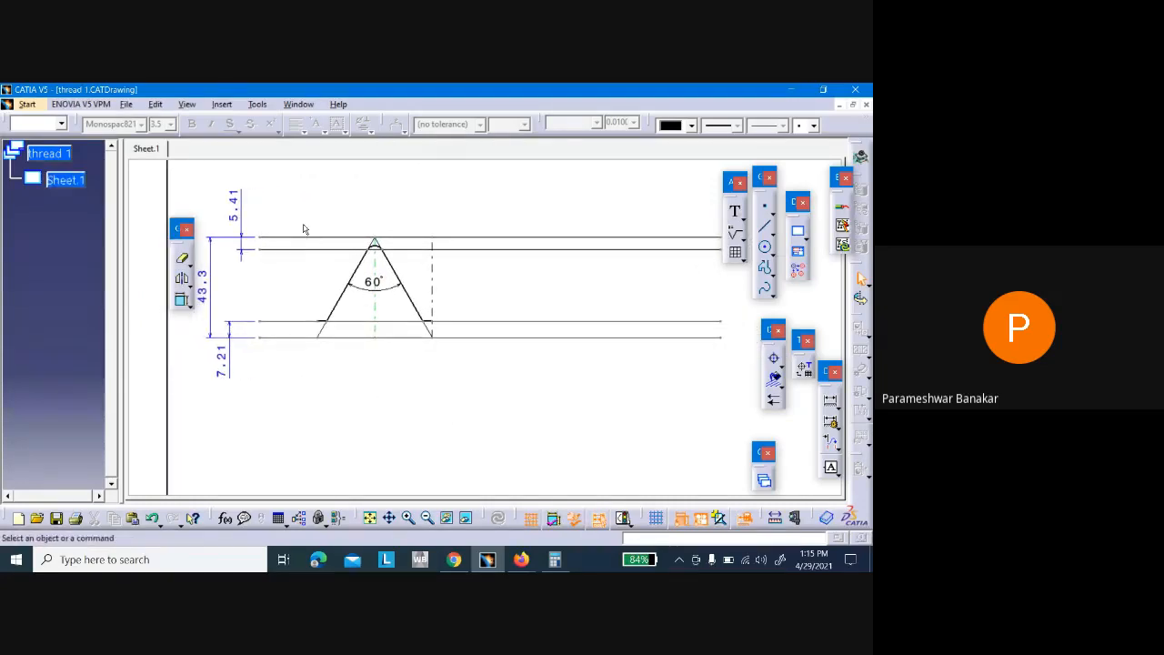
drag(303, 229, 449, 362)
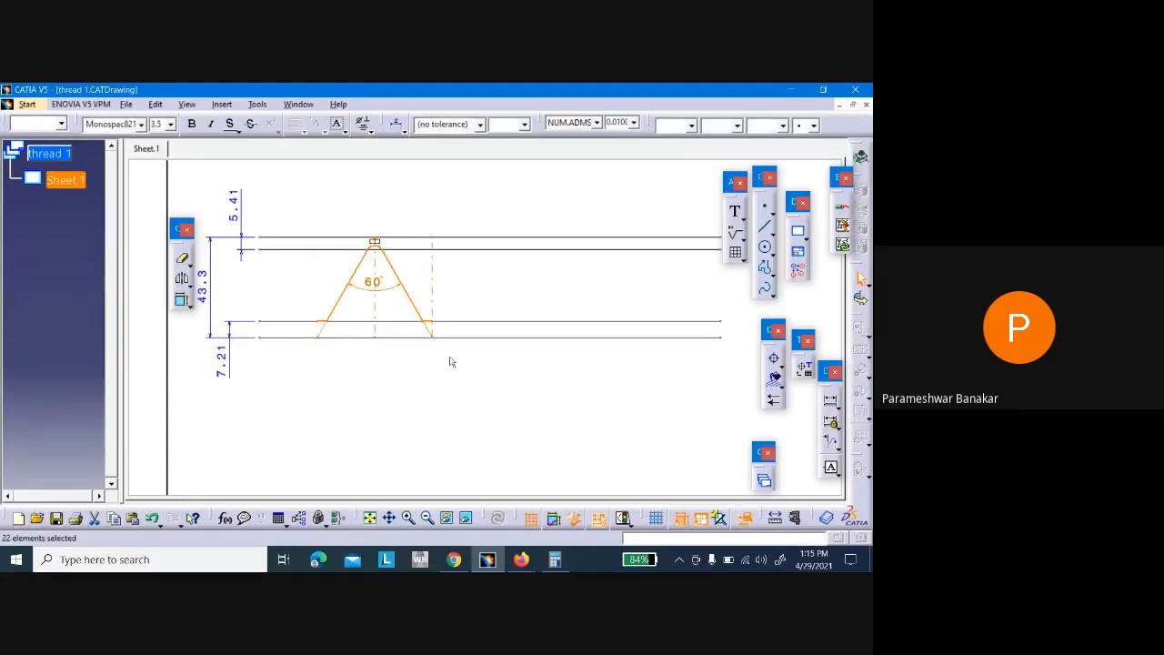
click(449, 360)
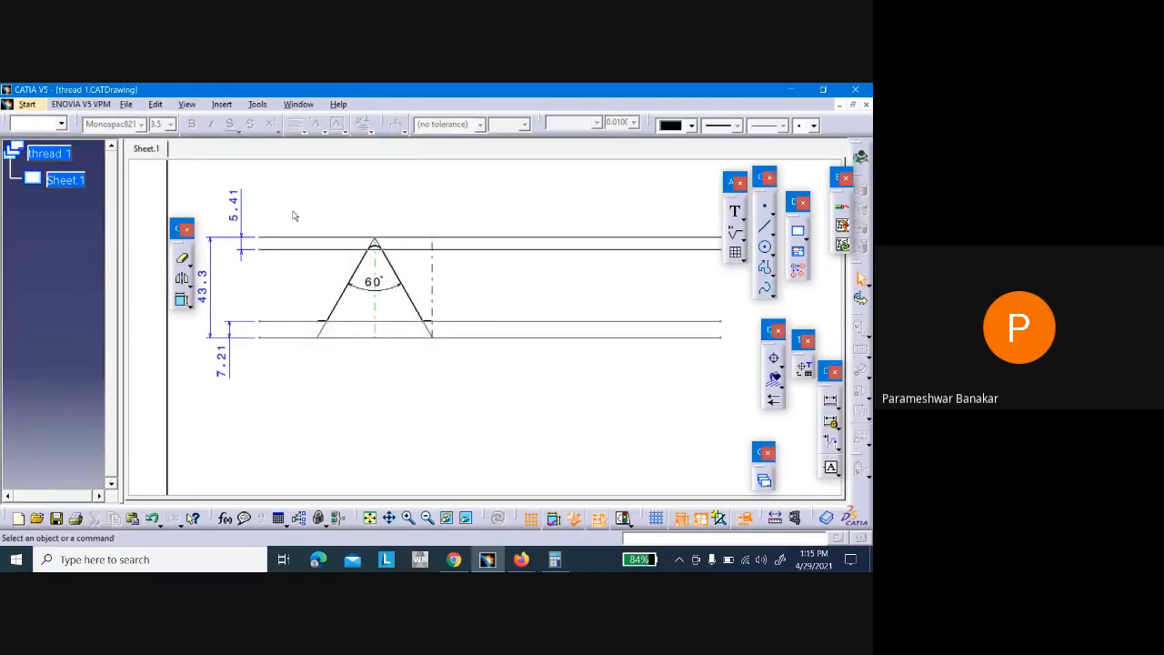
drag(309, 214, 454, 357)
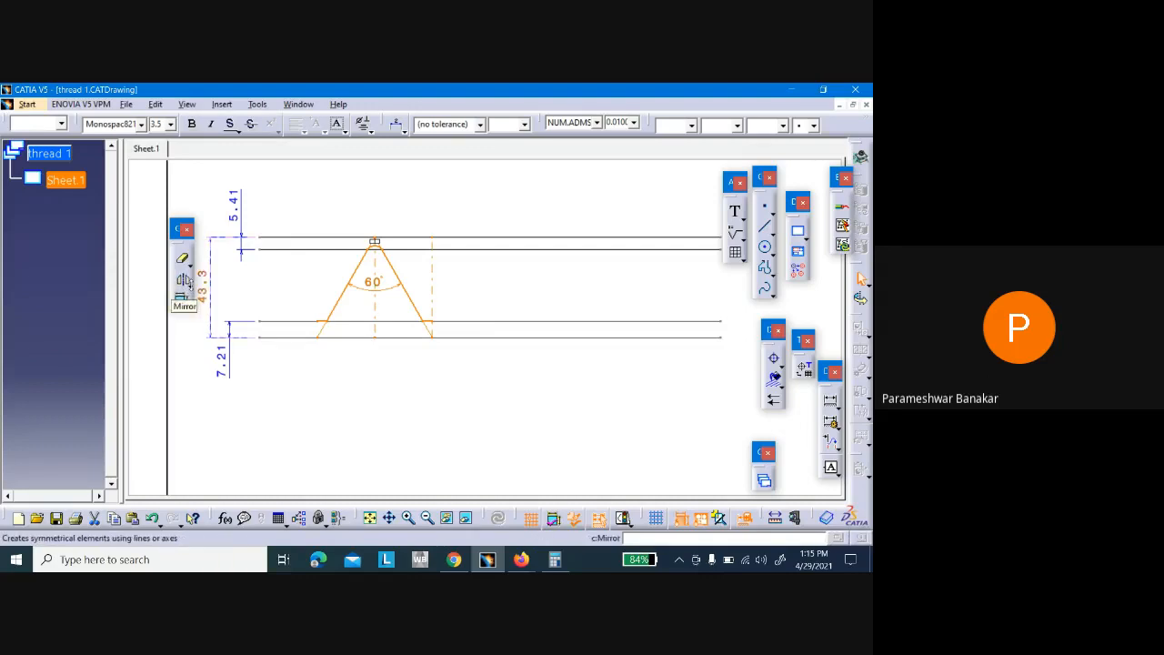
click(188, 284)
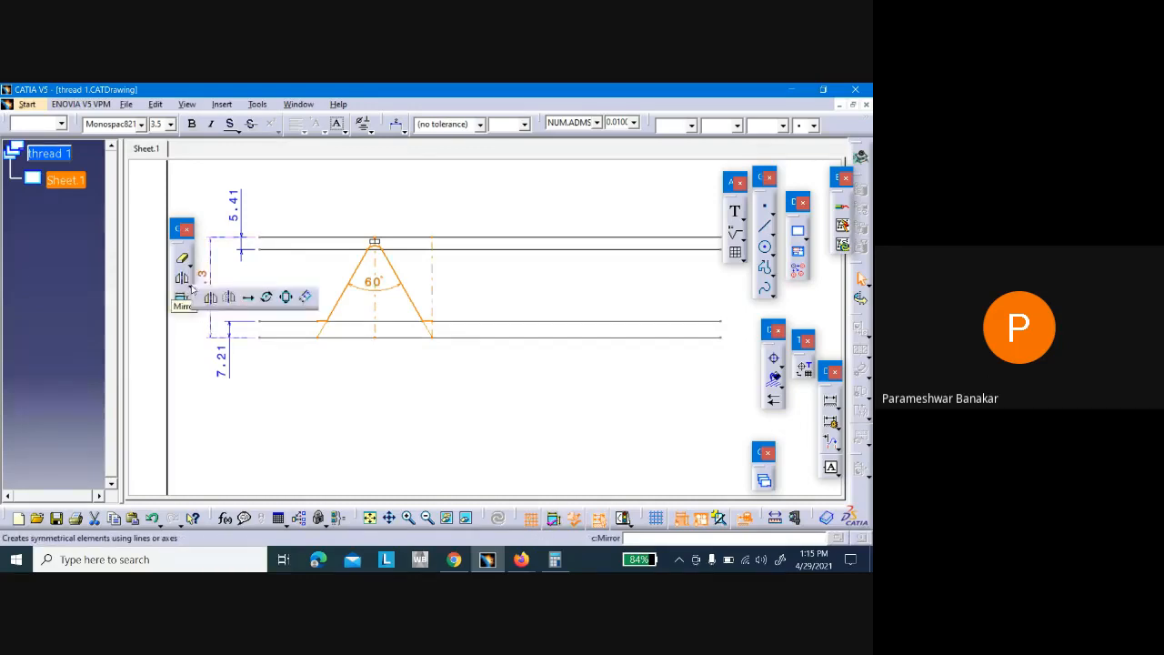
click(248, 297)
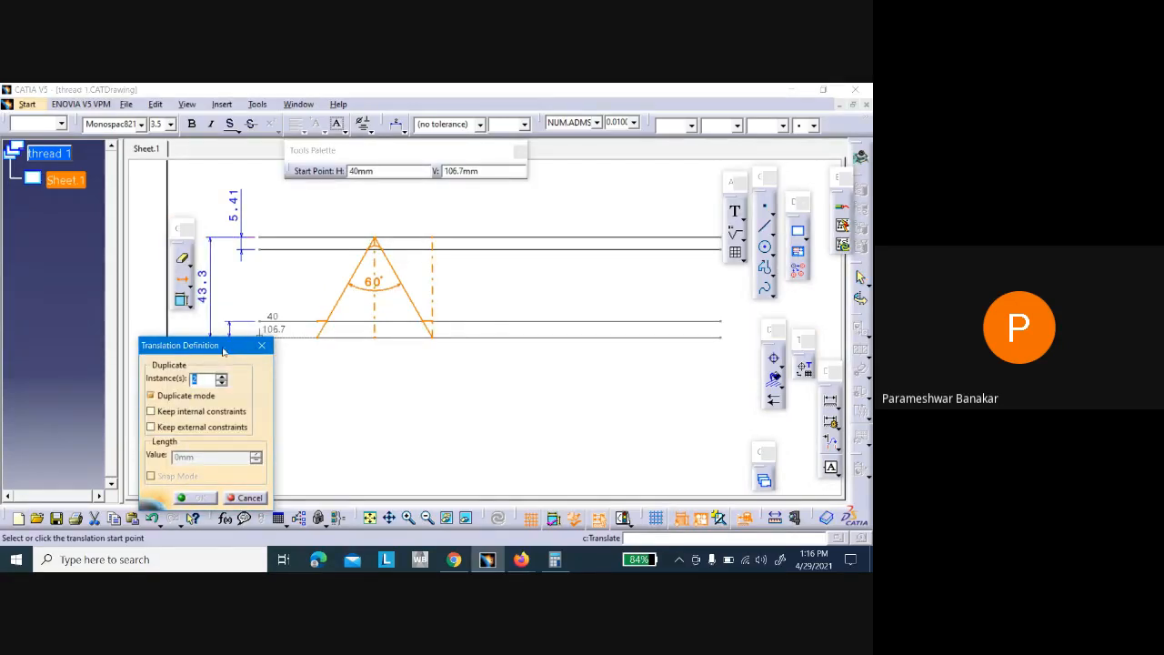
drag(223, 352, 242, 269)
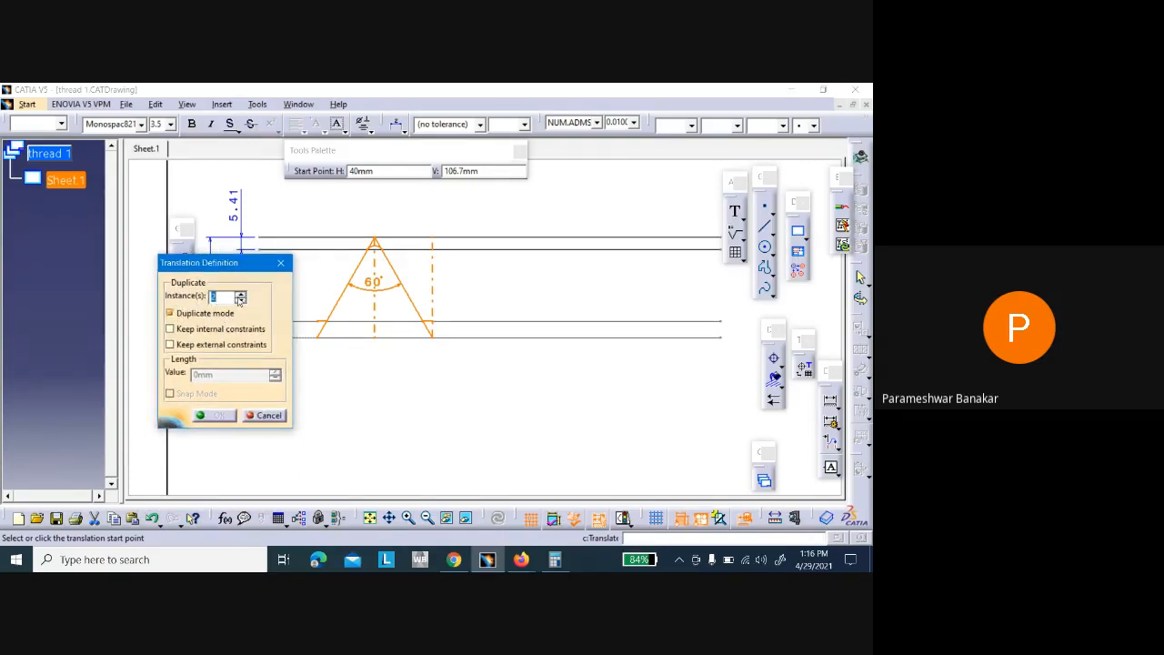
click(241, 297)
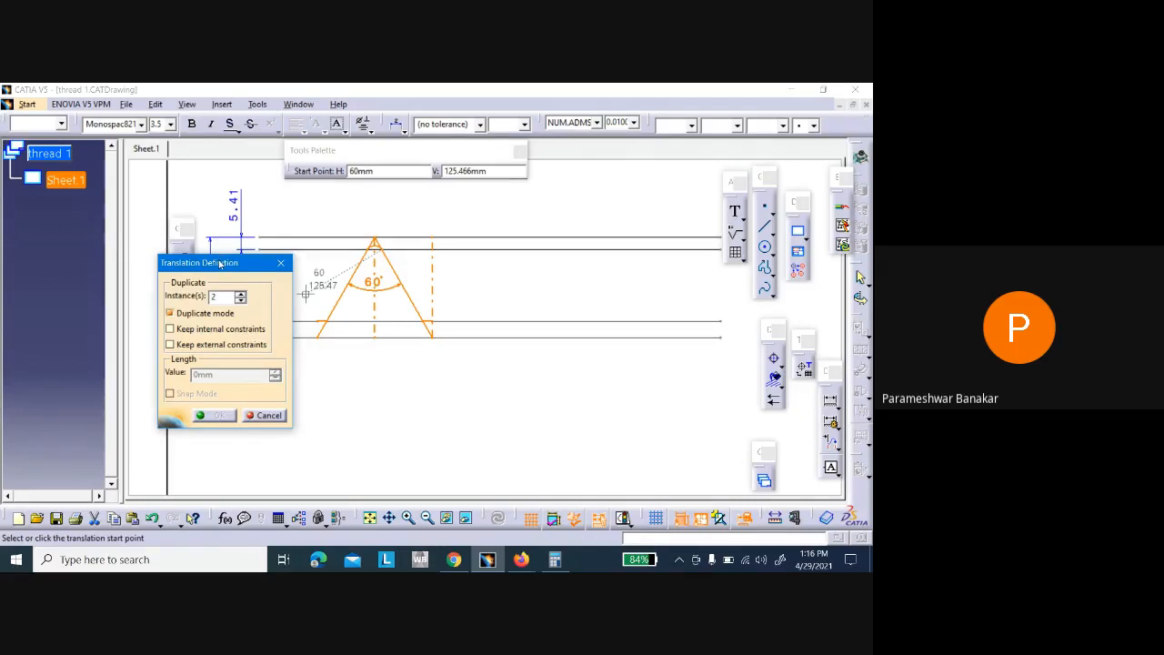
mouse_move(220, 263)
mouse_down()
mouse_move(619, 325)
mouse_move(661, 280)
mouse_up()
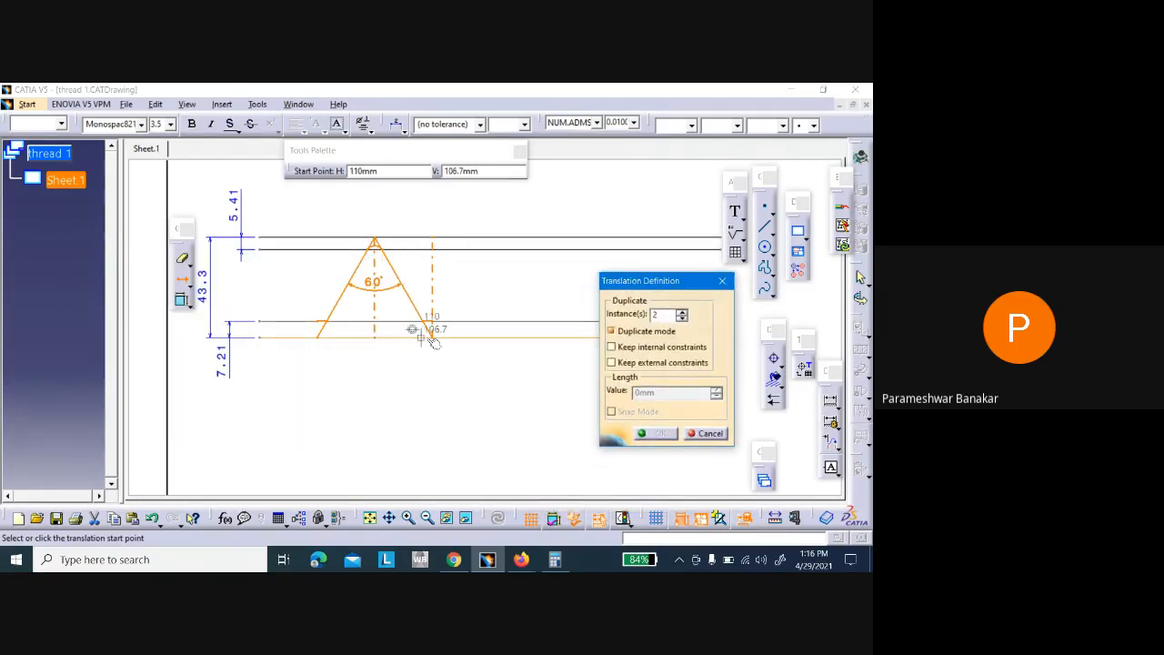
click(325, 340)
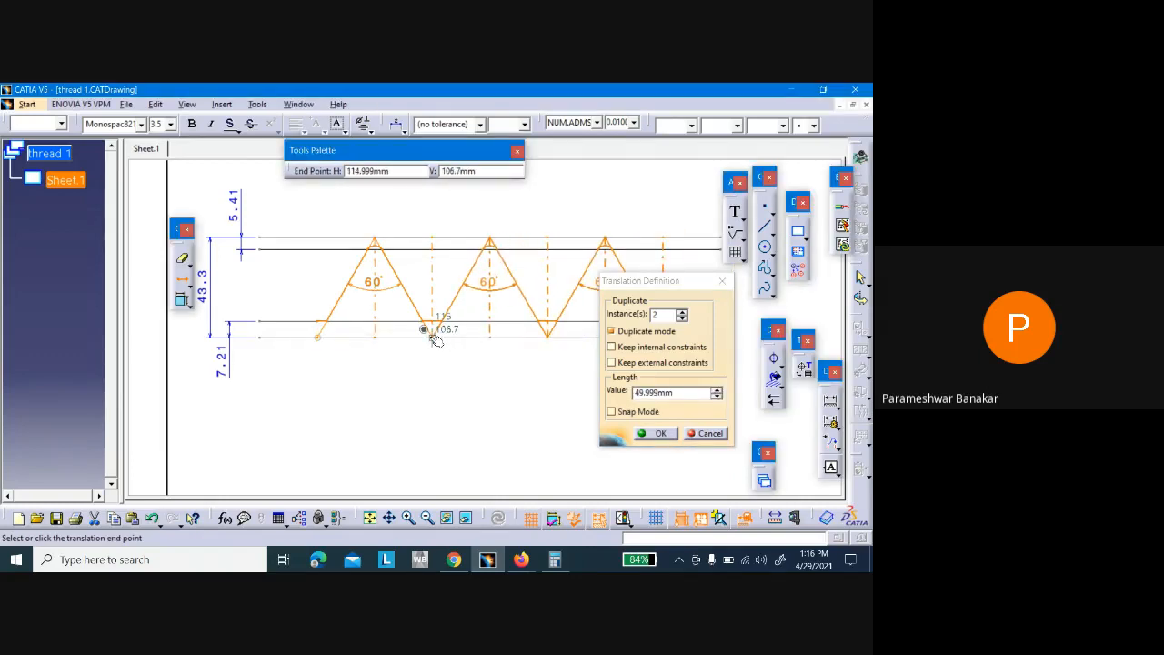
click(434, 340)
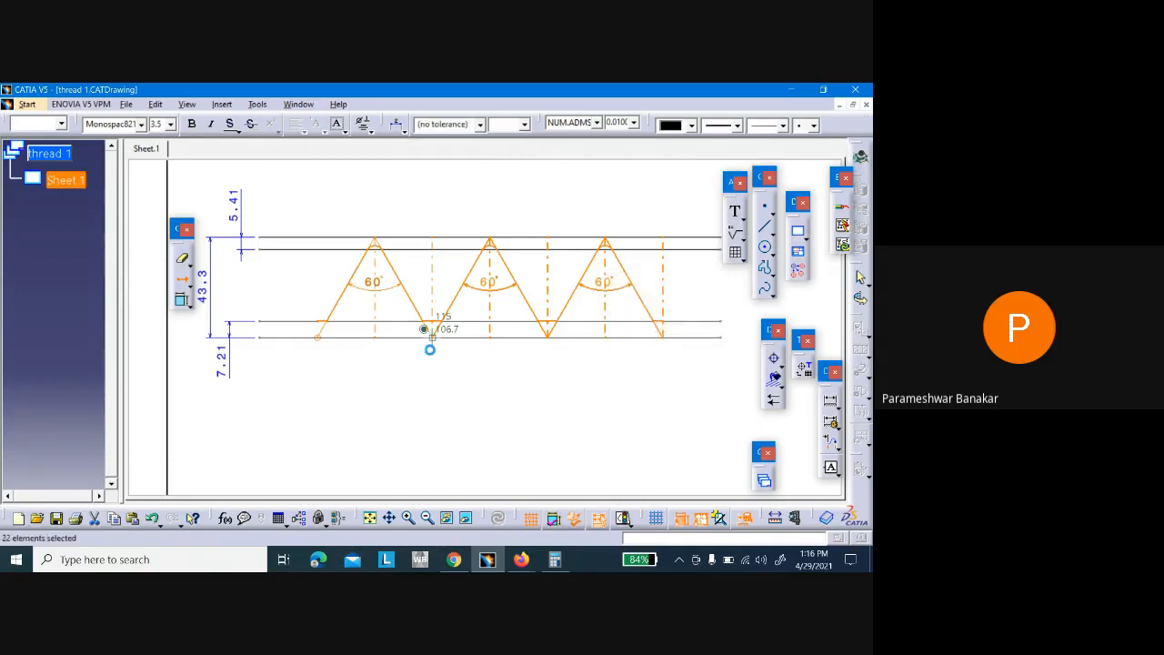
click(457, 408)
mouse_move(459, 413)
middle_down()
mouse_move(392, 385)
mouse_move(406, 390)
mouse_move(416, 442)
mouse_move(442, 398)
mouse_move(421, 434)
mouse_move(427, 411)
mouse_move(449, 445)
mouse_move(471, 426)
mouse_move(465, 442)
middle_up()
scroll(465, 438, up, 1)
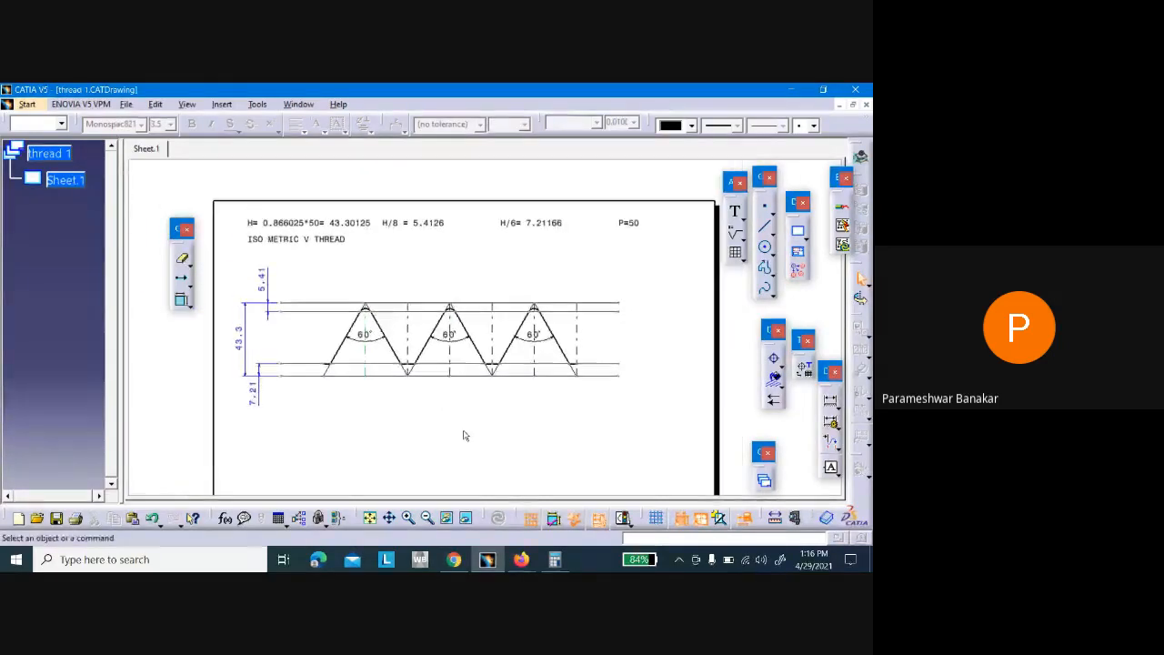
scroll(465, 436, down, 1)
mouse_move(511, 398)
middle_down()
mouse_move(457, 403)
mouse_move(499, 389)
mouse_move(453, 409)
middle_up()
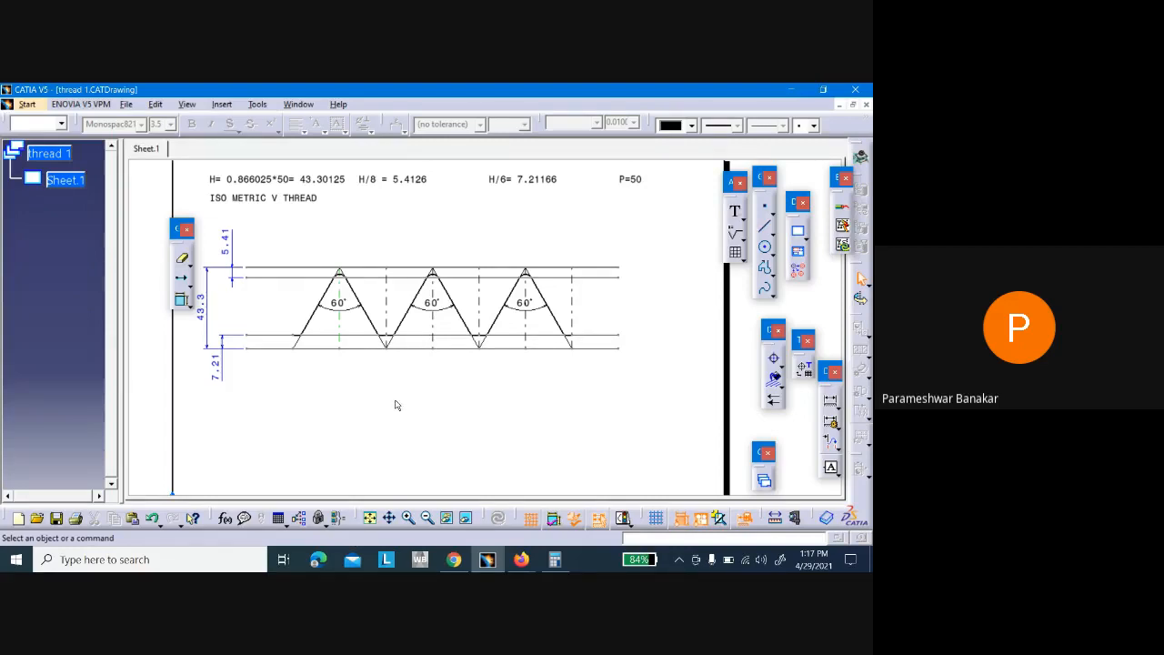
middle_drag(396, 405, 424, 370)
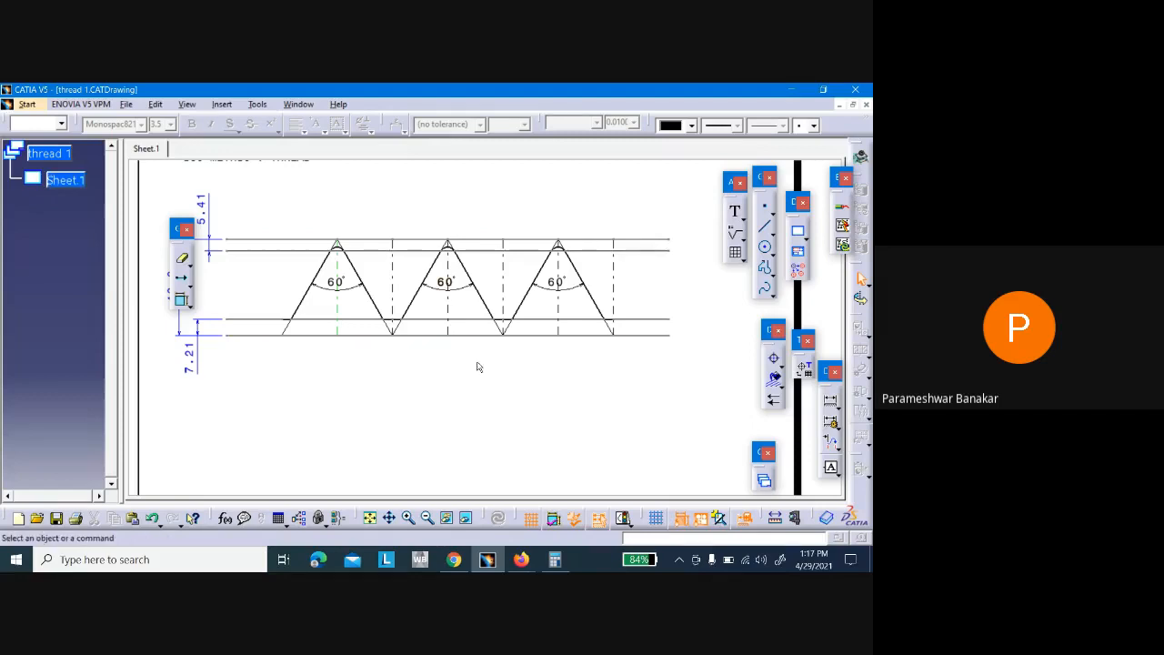
middle_drag(447, 364, 448, 384)
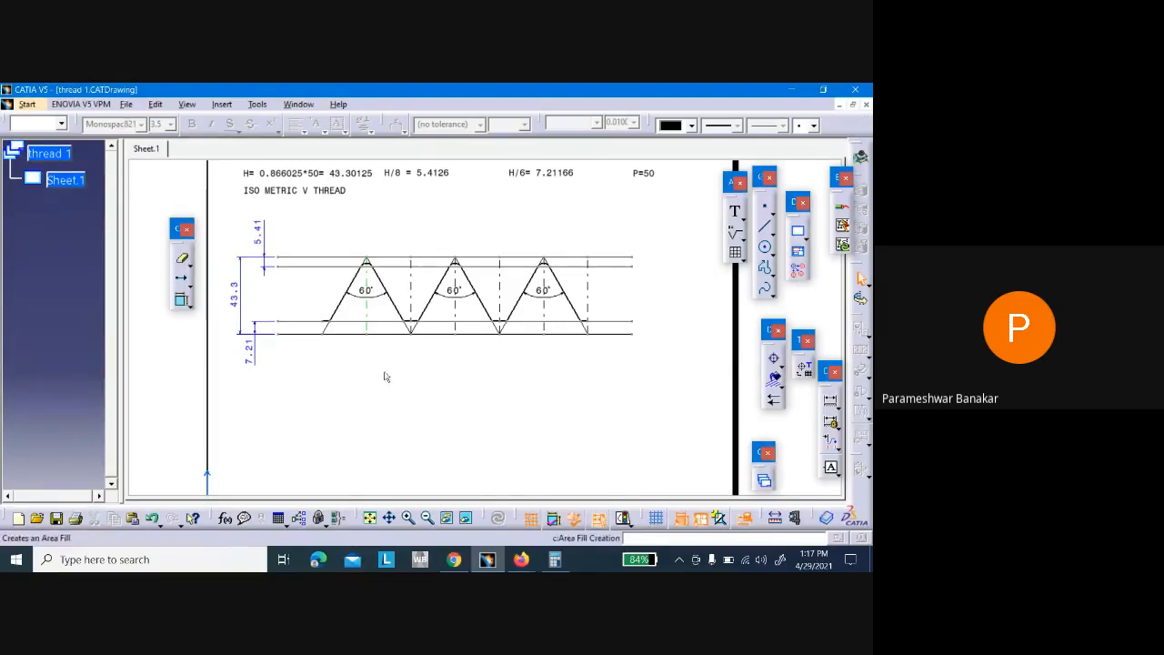
mouse_move(385, 376)
middle_down()
mouse_move(445, 367)
mouse_move(403, 449)
middle_up()
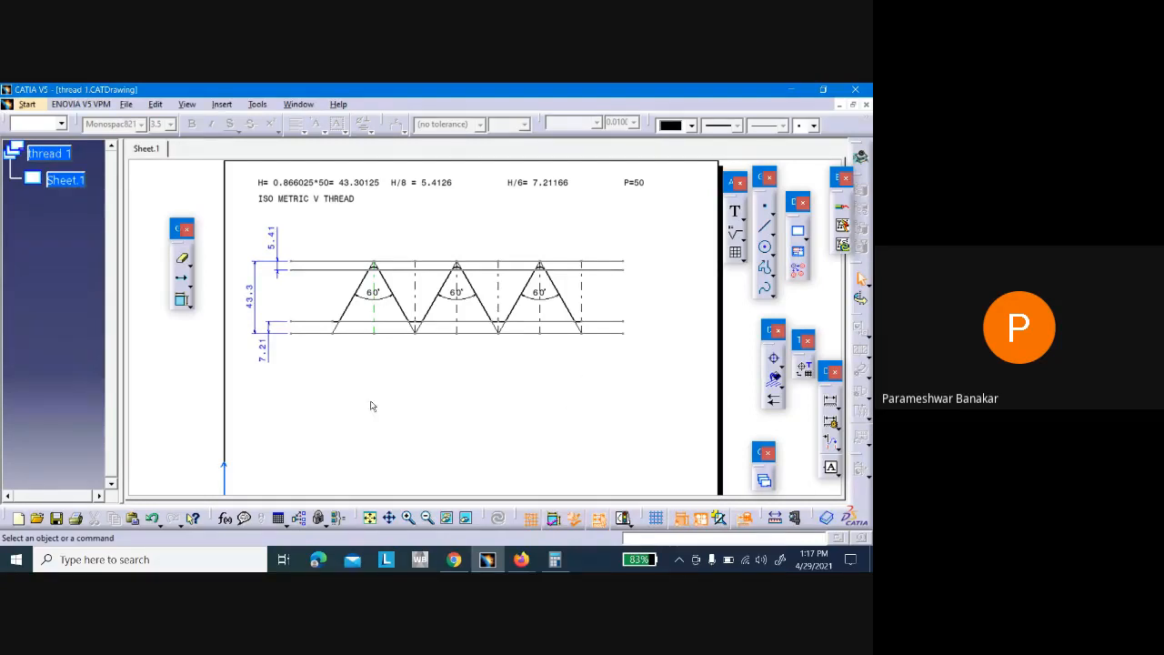
Draw a vertical line about 56 mm long upward from each outer end of the three-tooth outline, starting on the H/6 line
ctrl+middle_drag(326, 397, 343, 381)
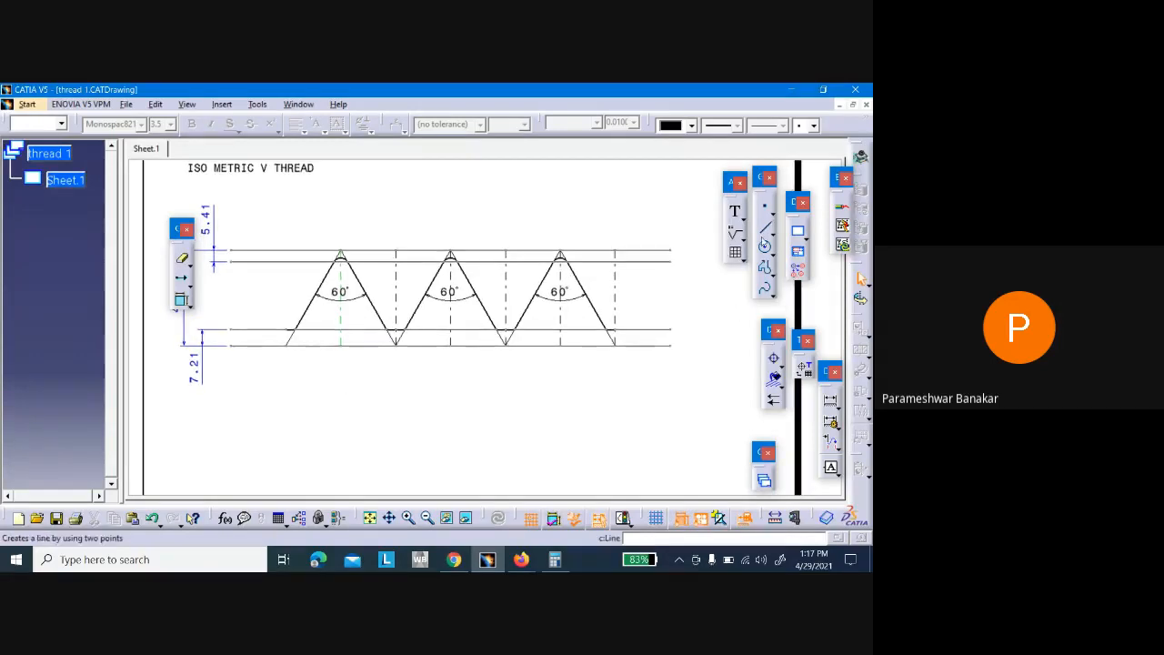
click(767, 233)
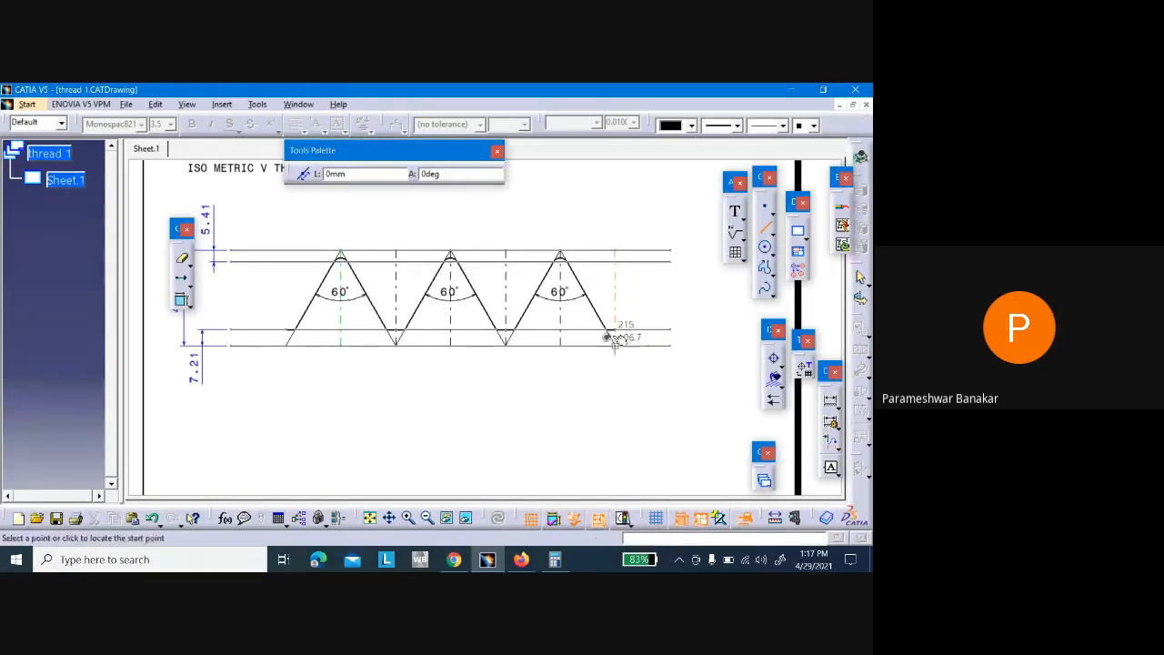
click(615, 329)
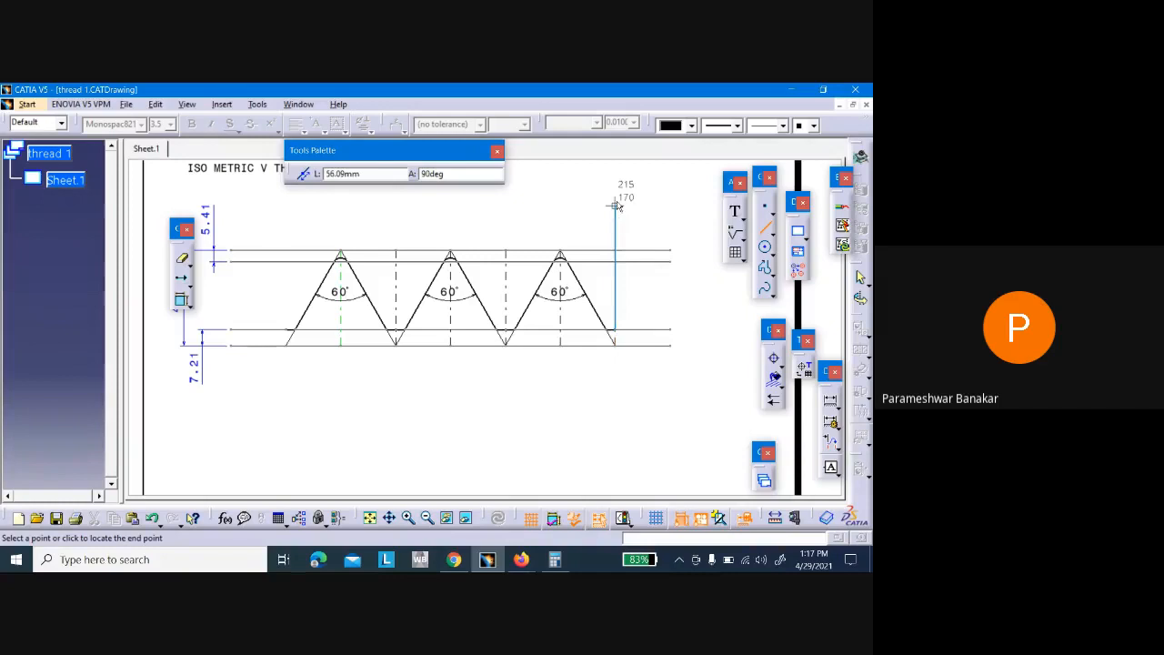
click(615, 205)
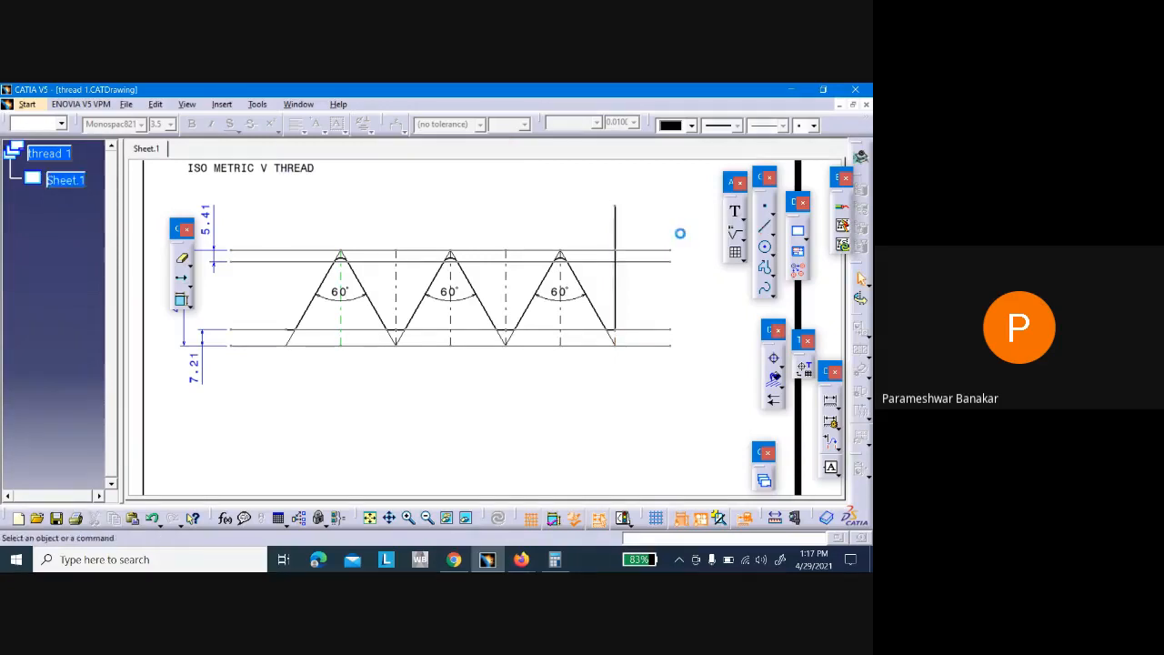
click(765, 225)
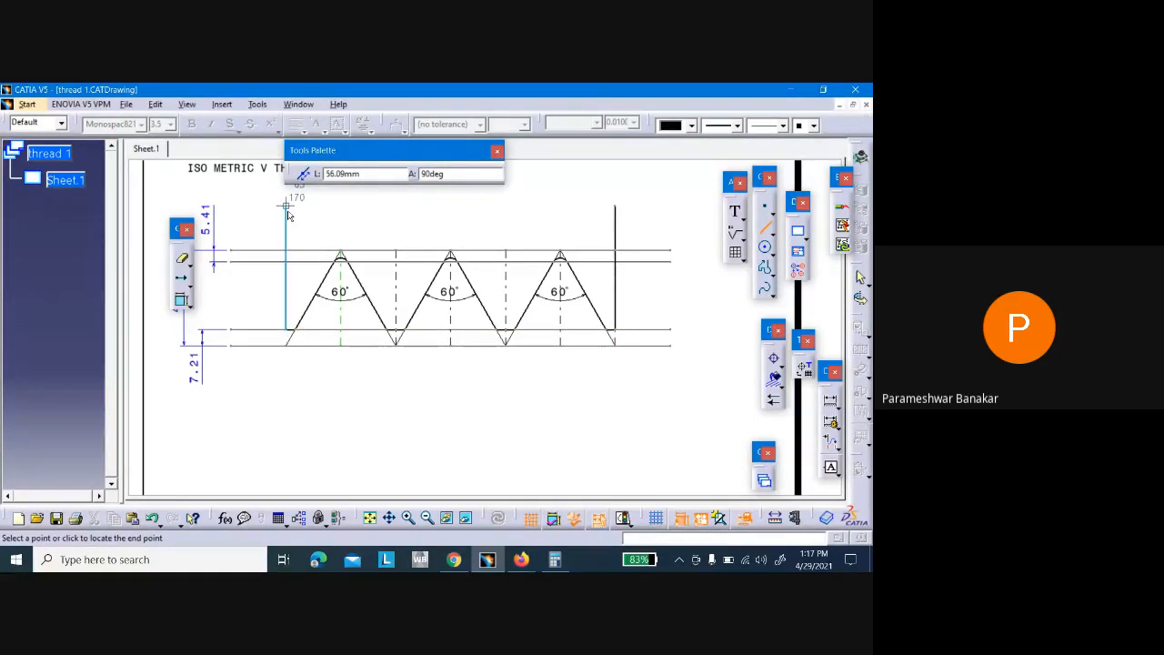
click(288, 330)
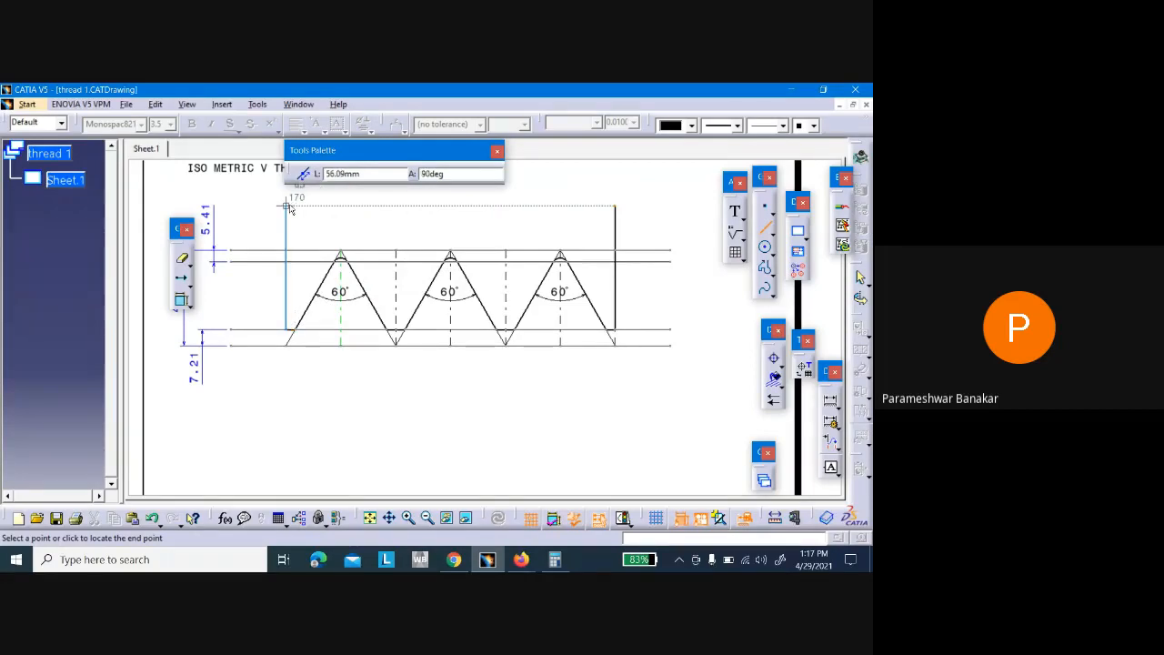
click(287, 207)
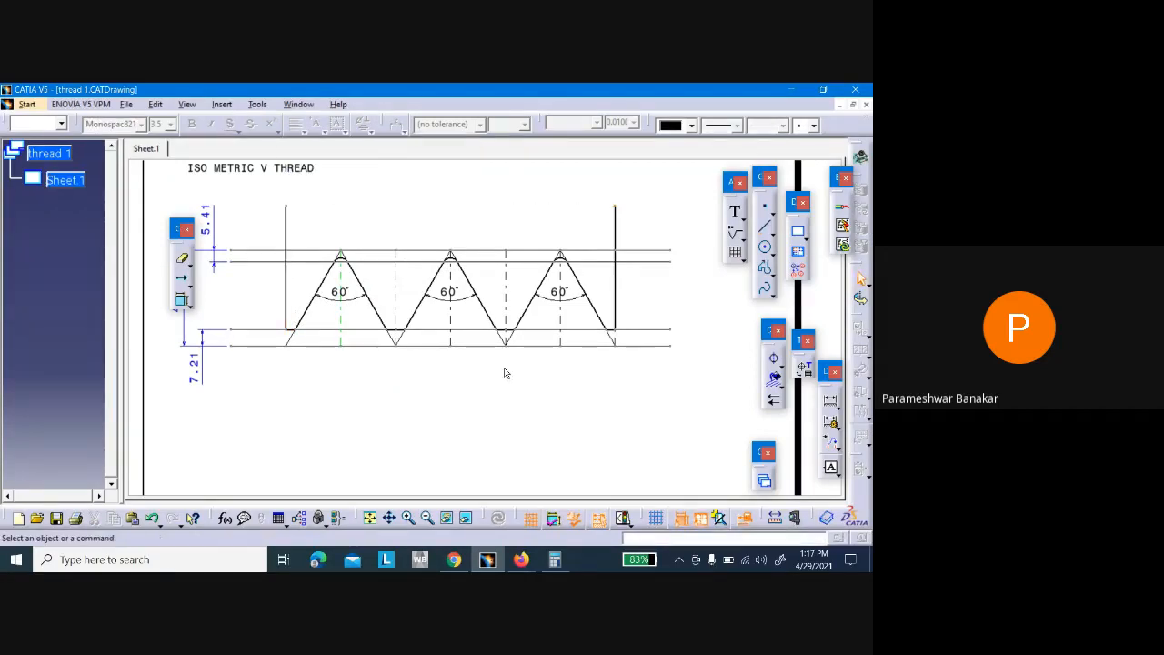
Draw a wavy spline from the top of the left vertical line through the top of the right one, ending slightly beyond it
click(767, 290)
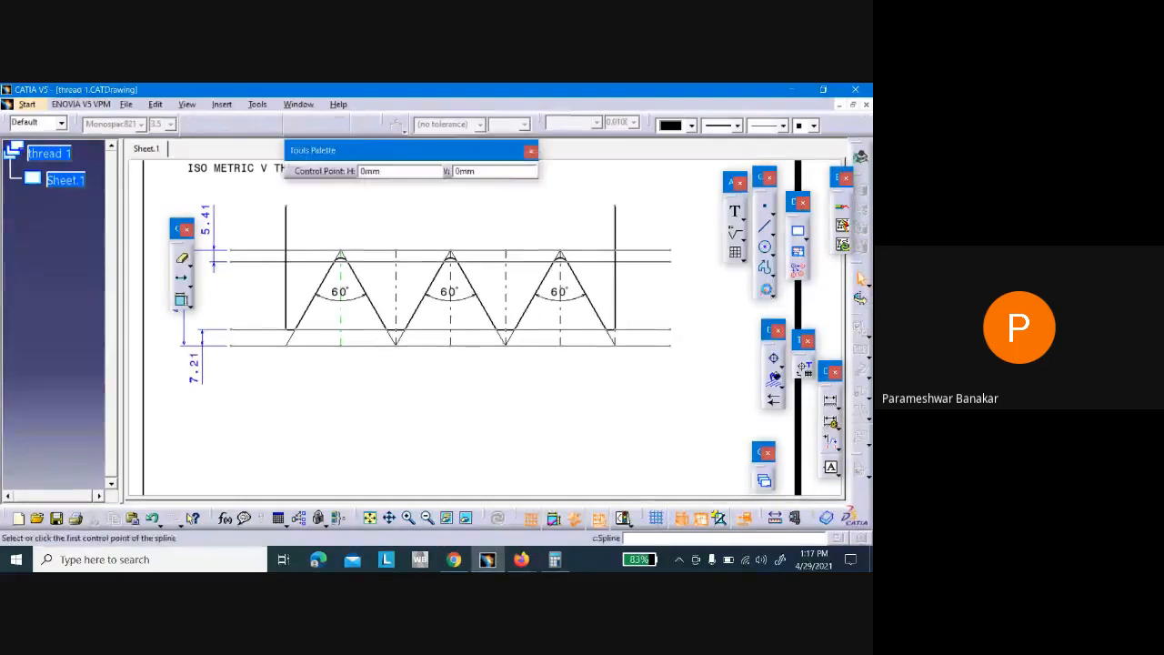
click(287, 207)
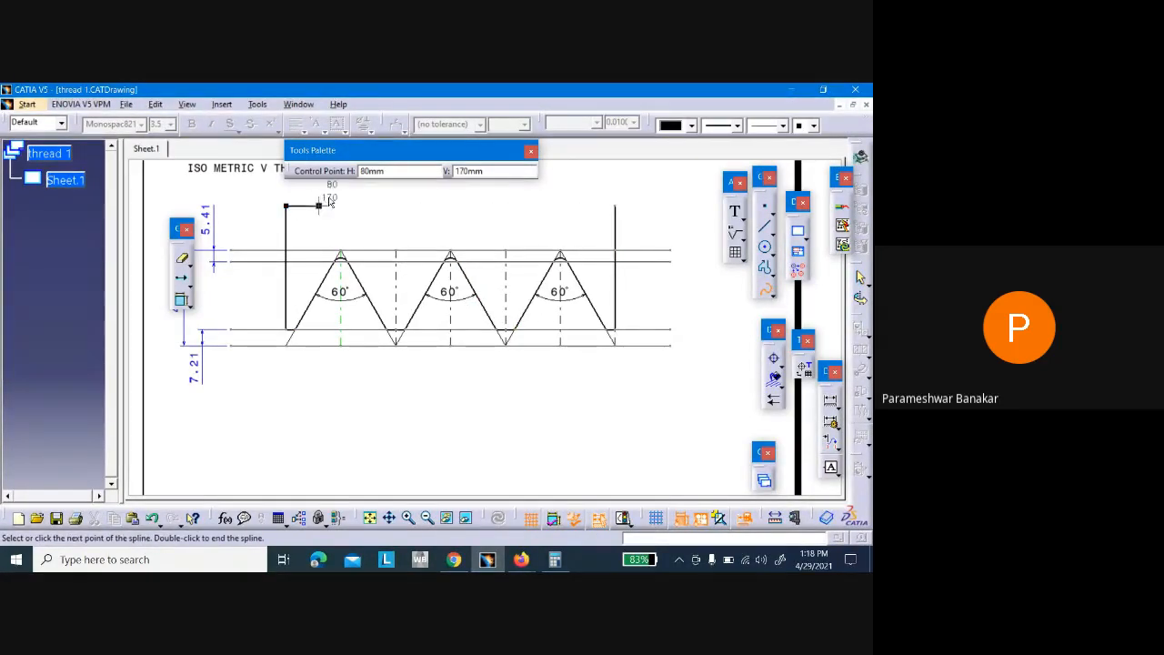
click(340, 185)
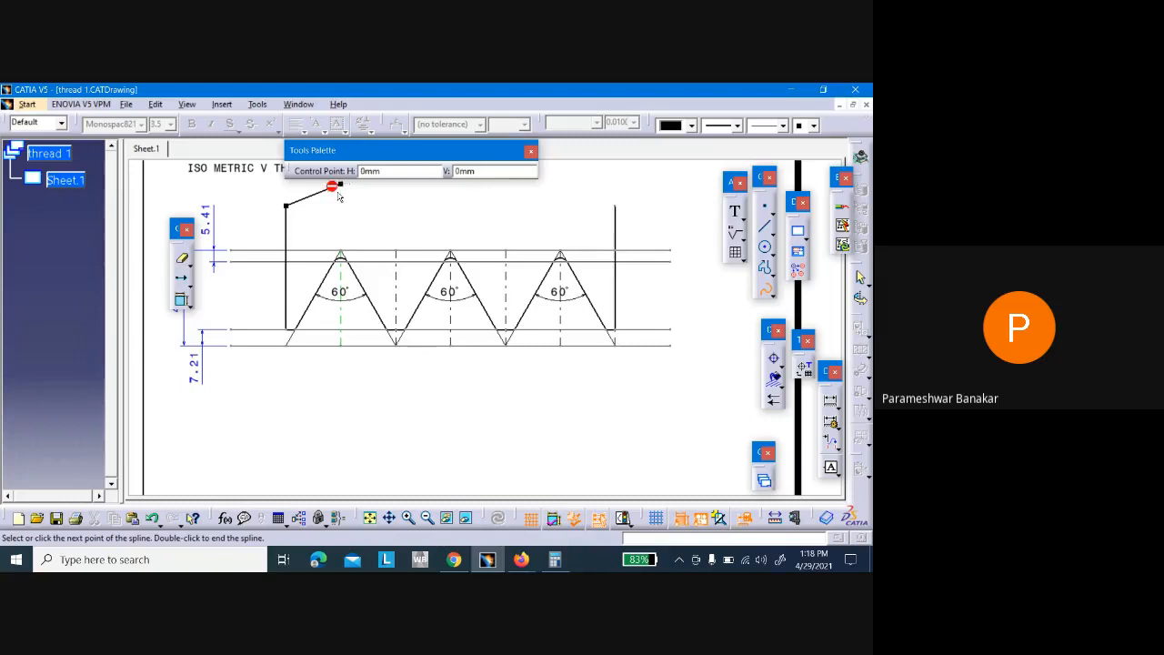
click(406, 206)
click(450, 185)
click(517, 206)
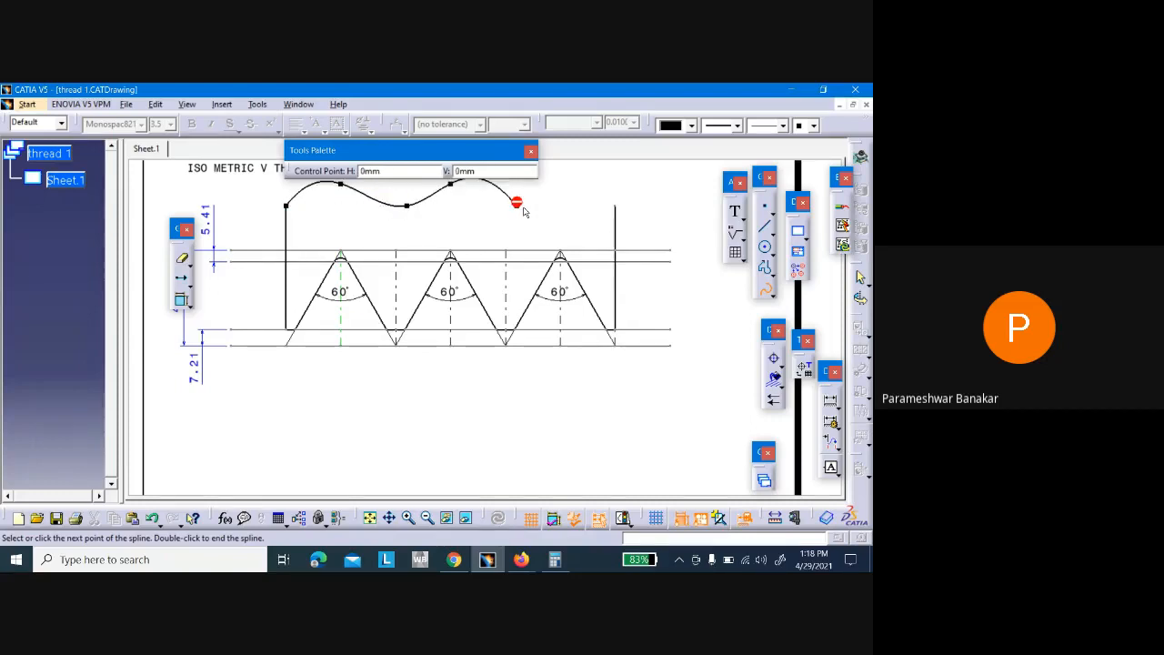
click(560, 185)
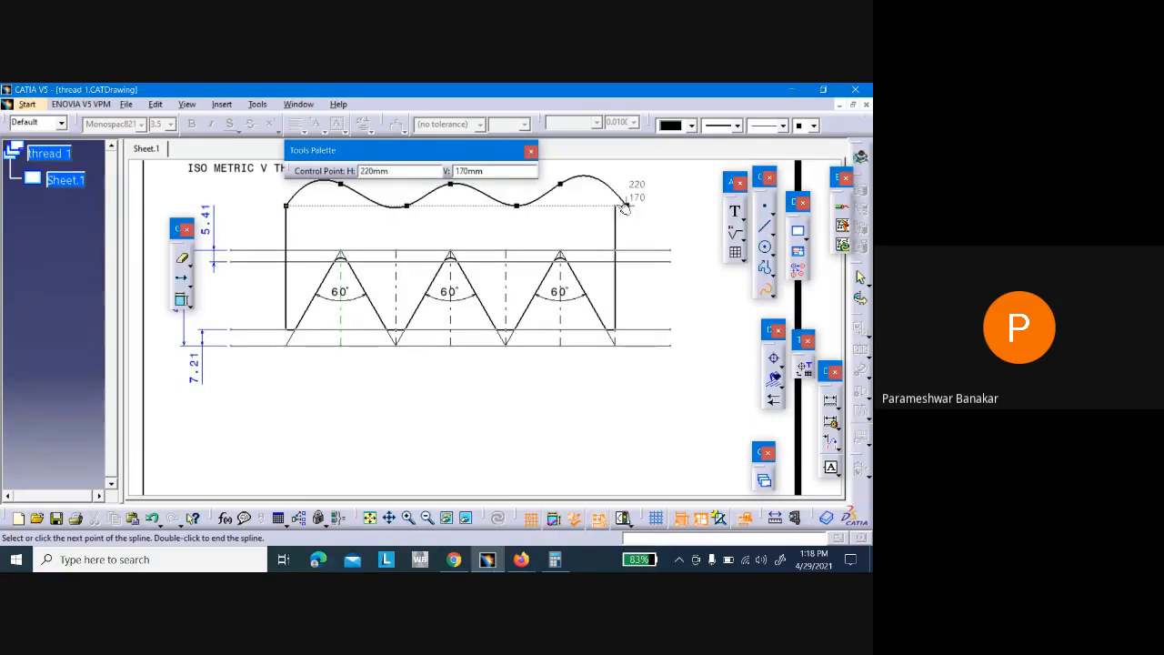
click(615, 206)
click(648, 227)
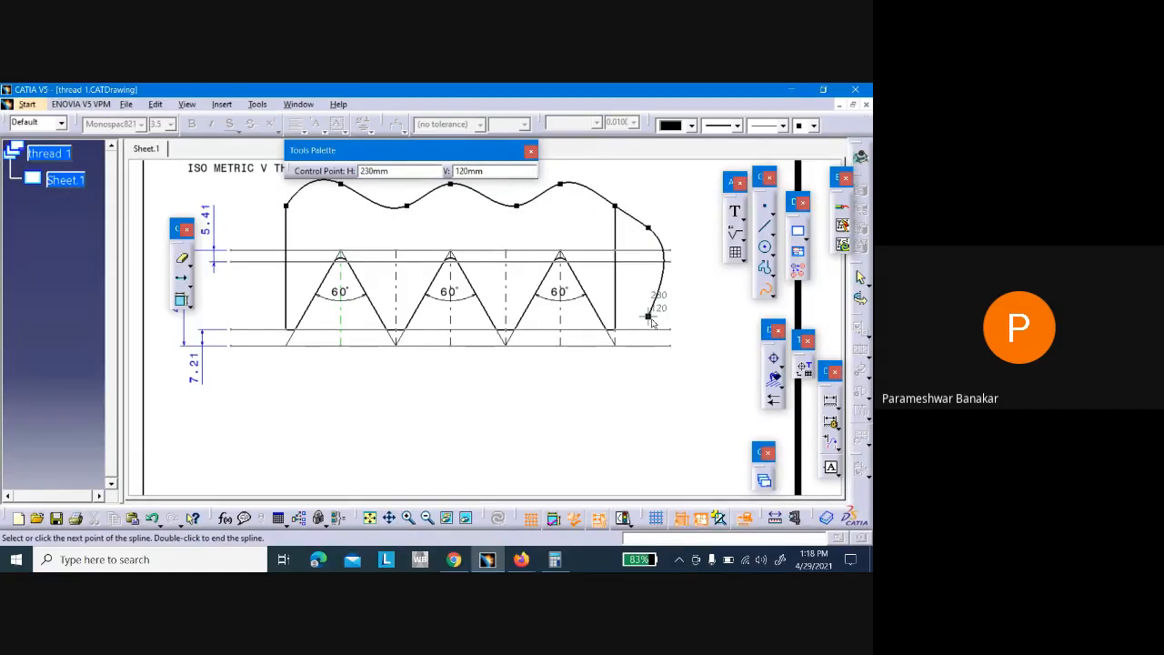
key(Escape)
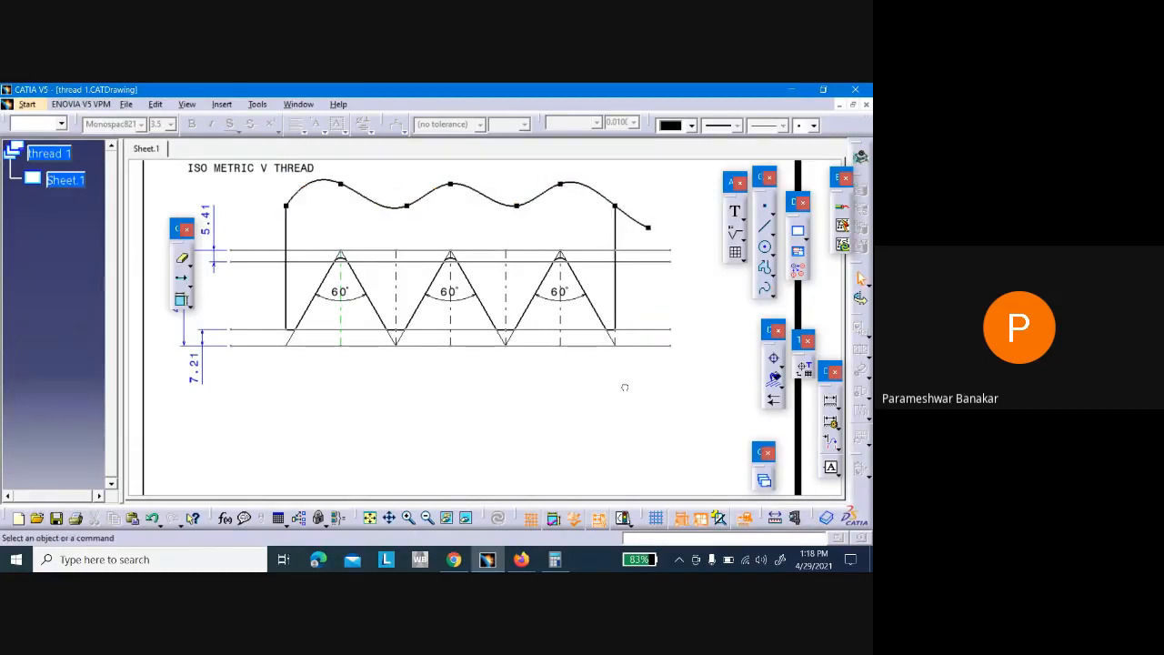
Remove the wavy spline with Quick Trim, including its overhang beyond the right vertical line
click(181, 259)
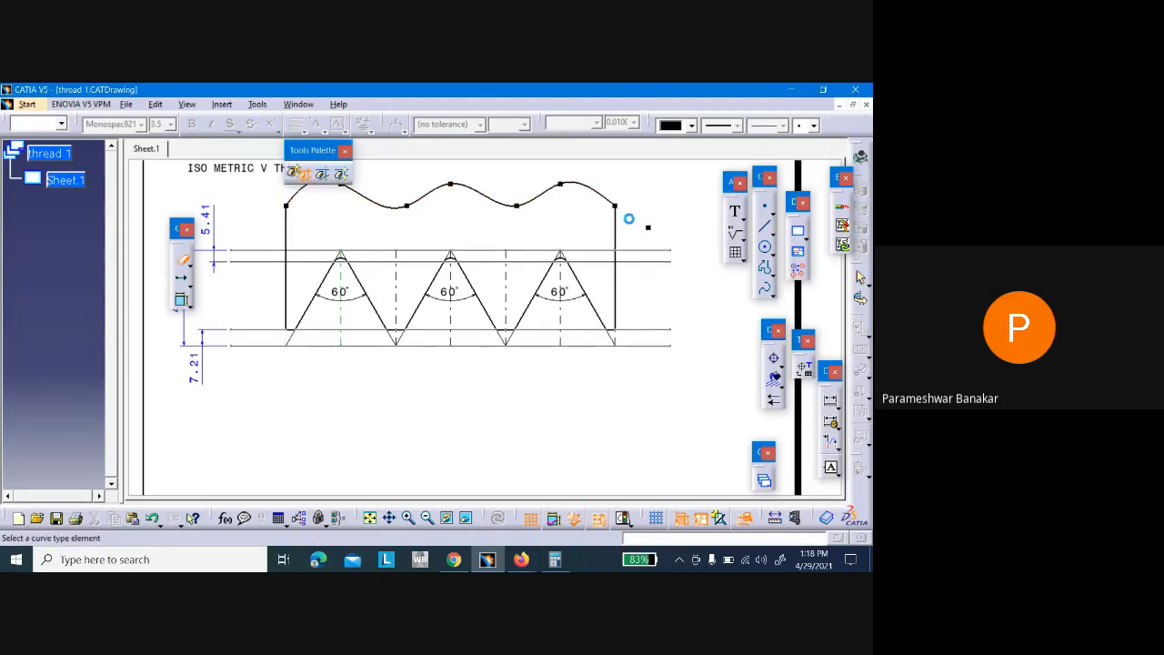
click(648, 227)
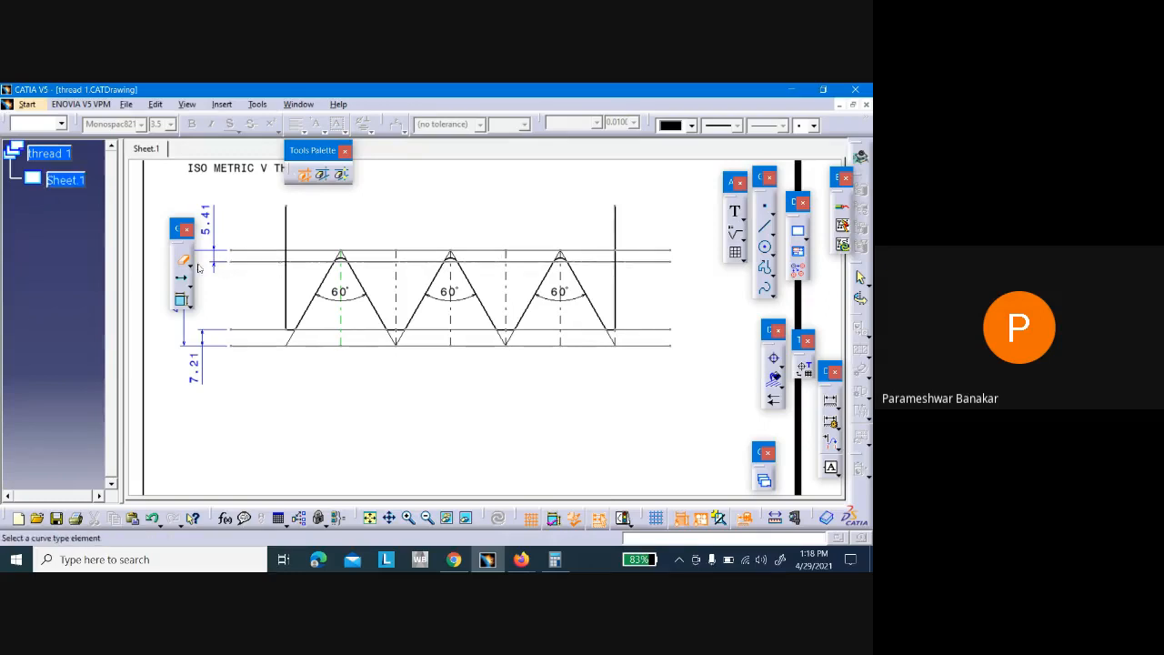
key(Escape)
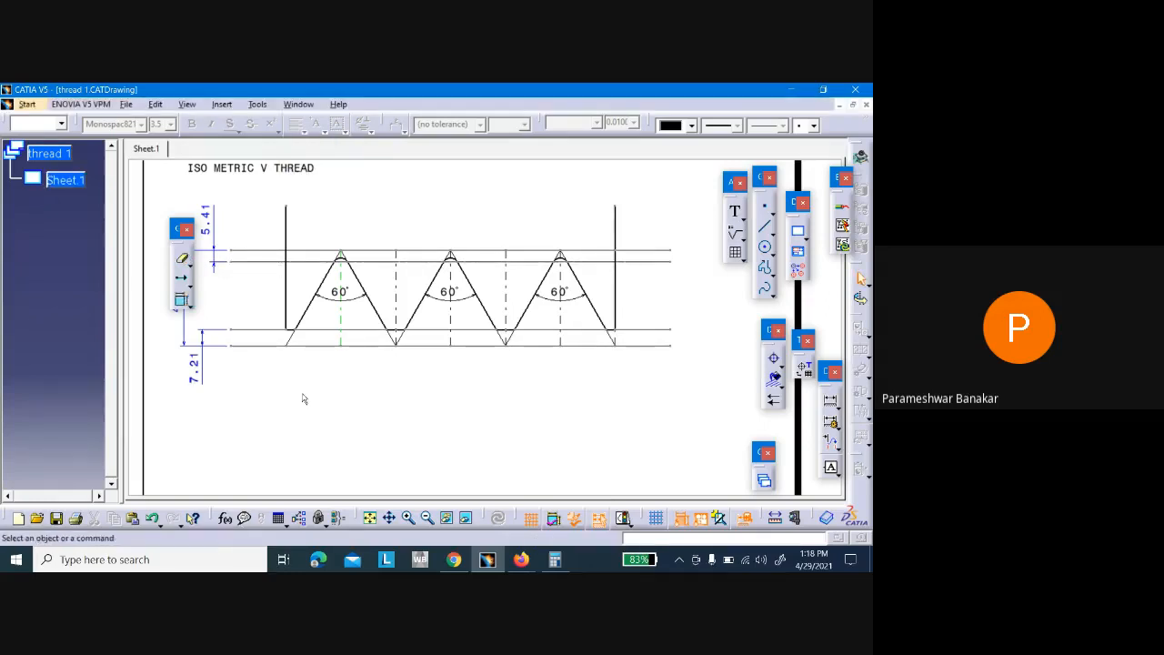
Draw a seven-point wavy spline between the tops of the two vertical side lines, with crests about 10 mm above its troughs
click(767, 292)
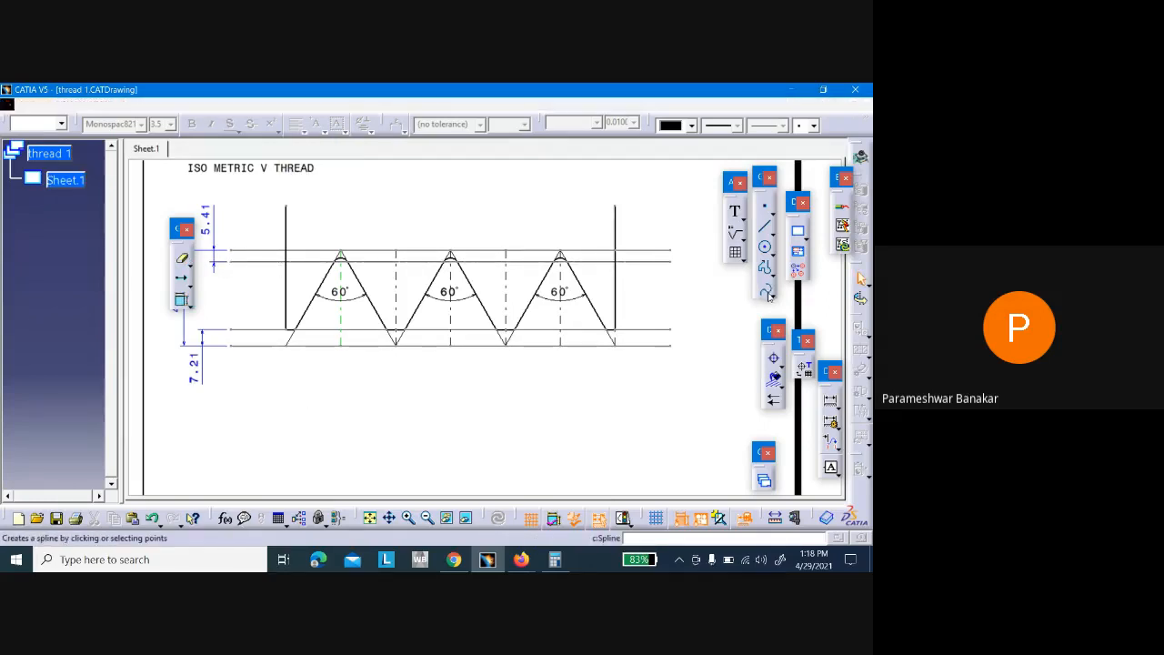
click(287, 208)
click(318, 184)
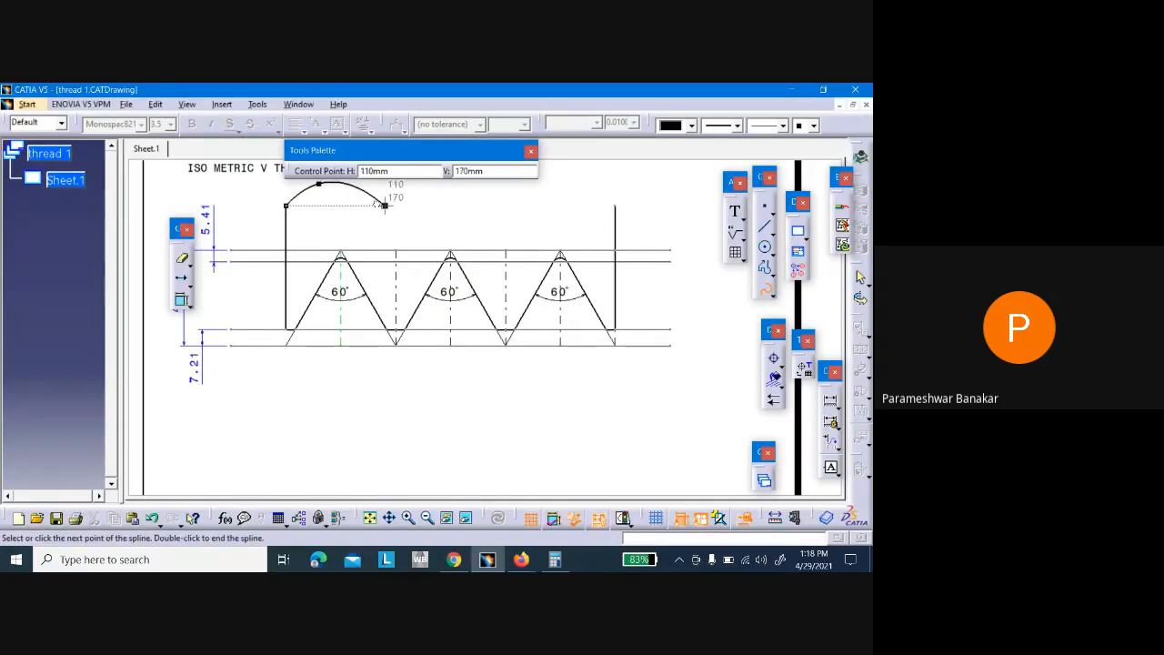
click(384, 206)
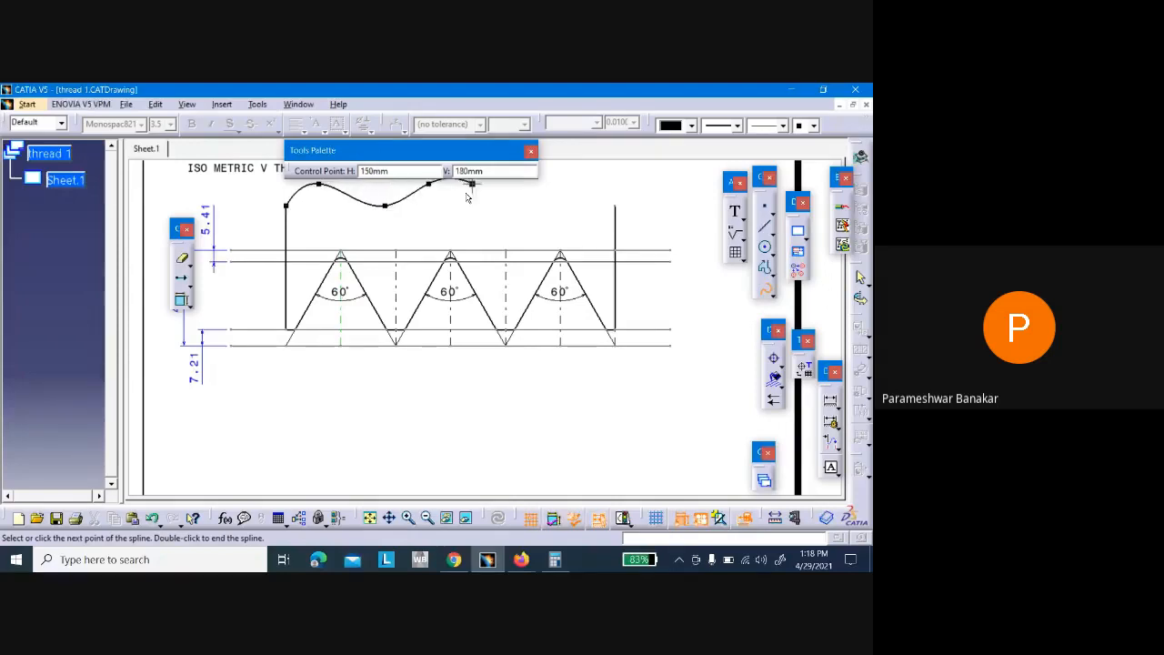
click(428, 183)
click(494, 206)
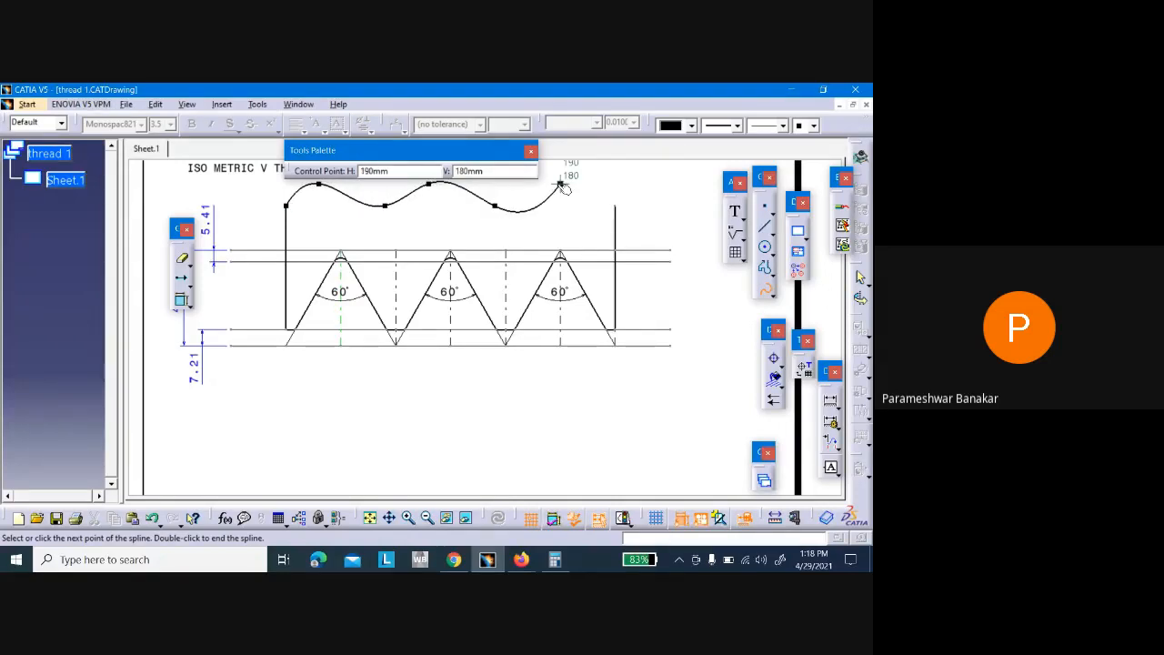
click(560, 185)
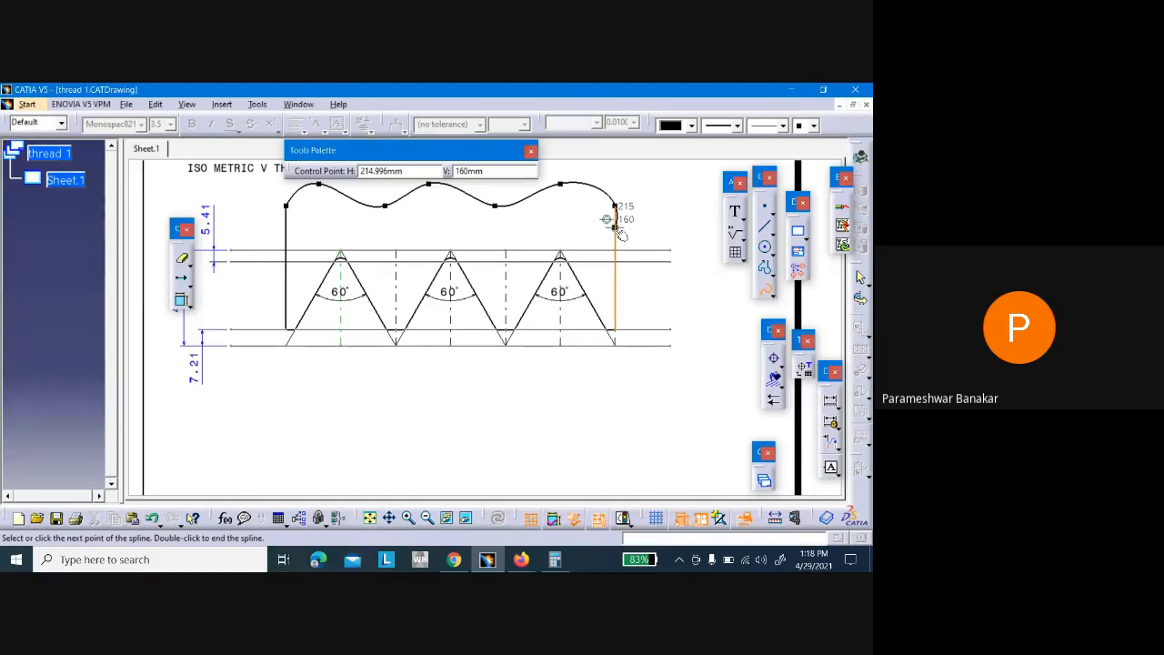
double_click(617, 230)
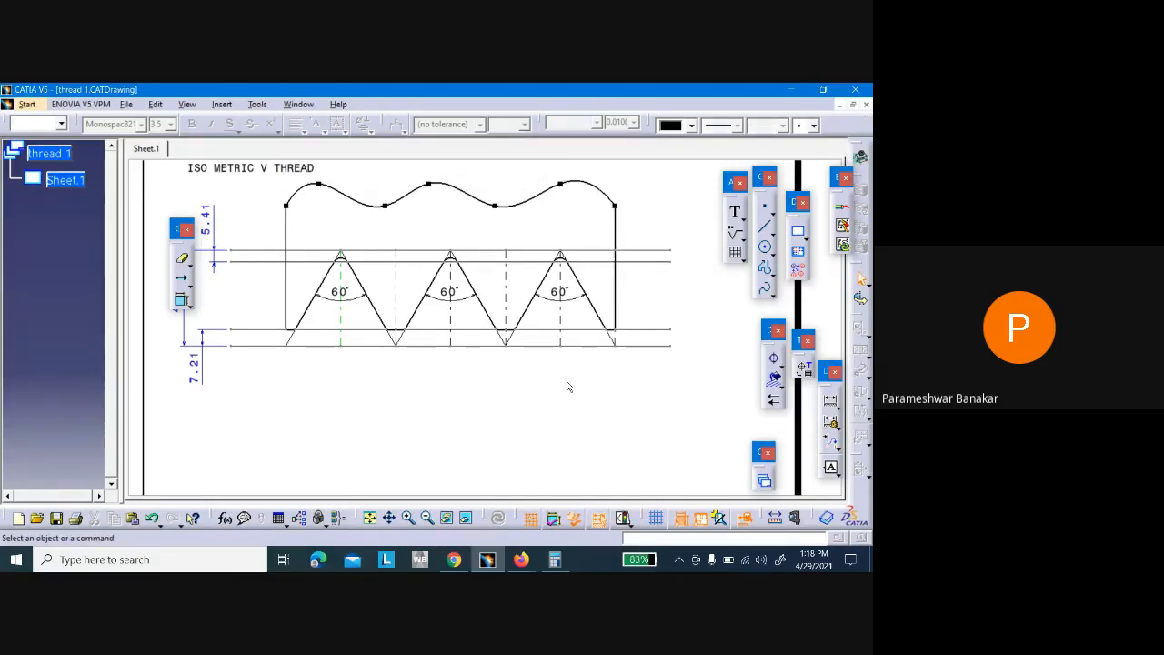
Hatch the area between the wavy break curve and the uppermost horizontal line through the tooth apexes with an area fill
middle_drag(567, 382, 577, 405)
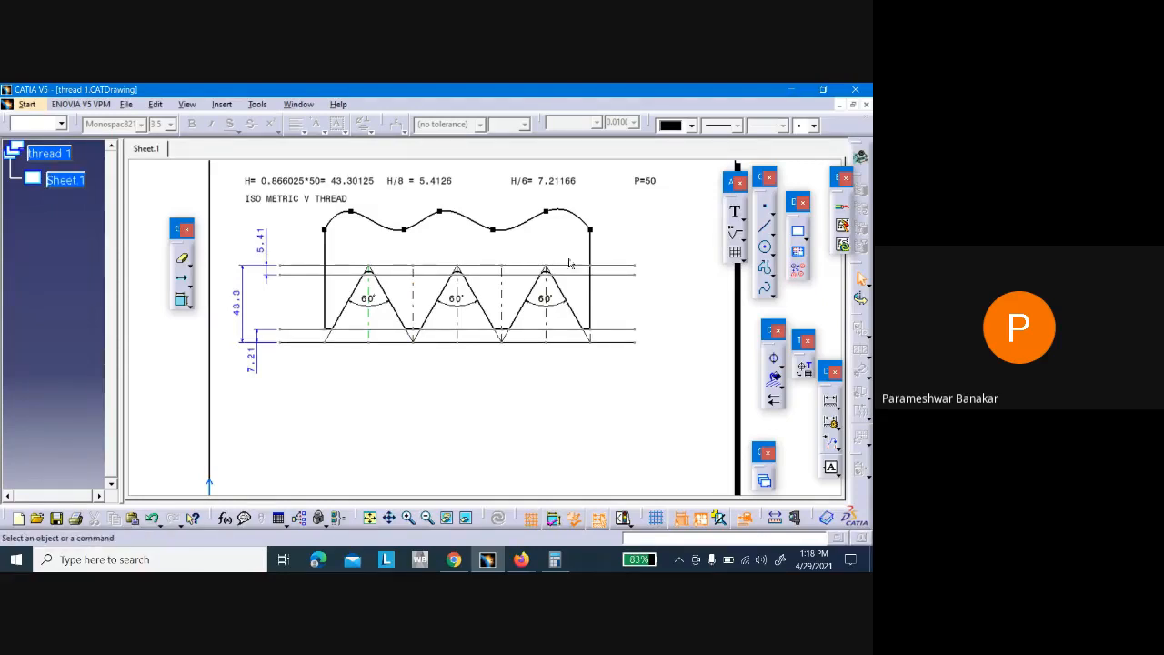
click(778, 380)
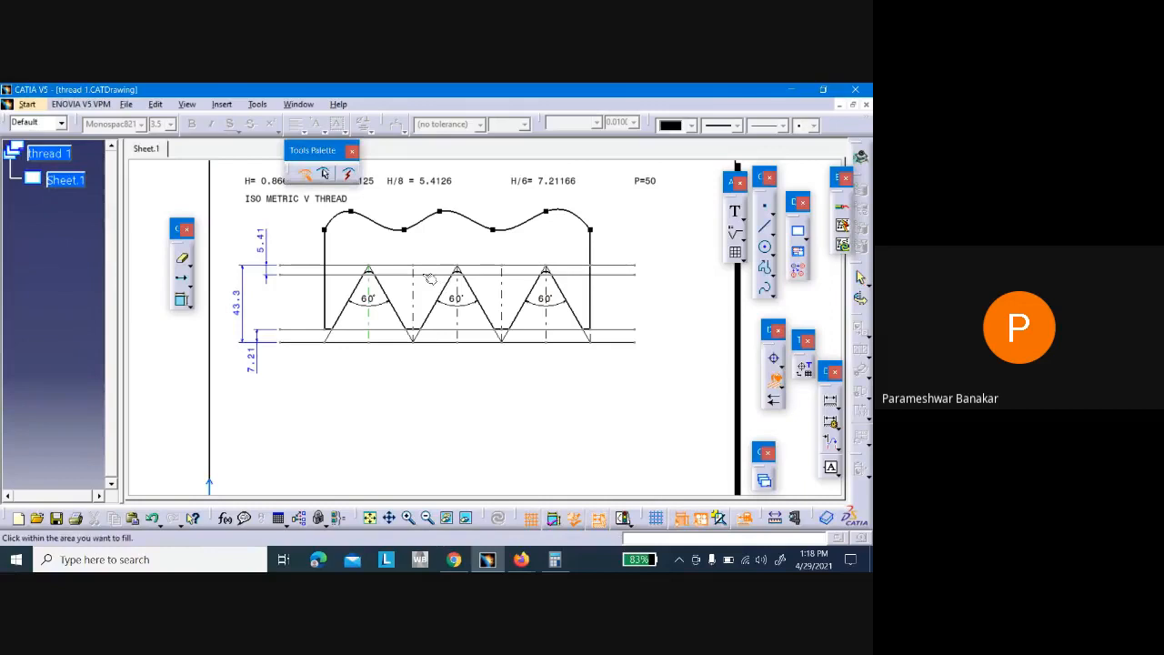
click(351, 235)
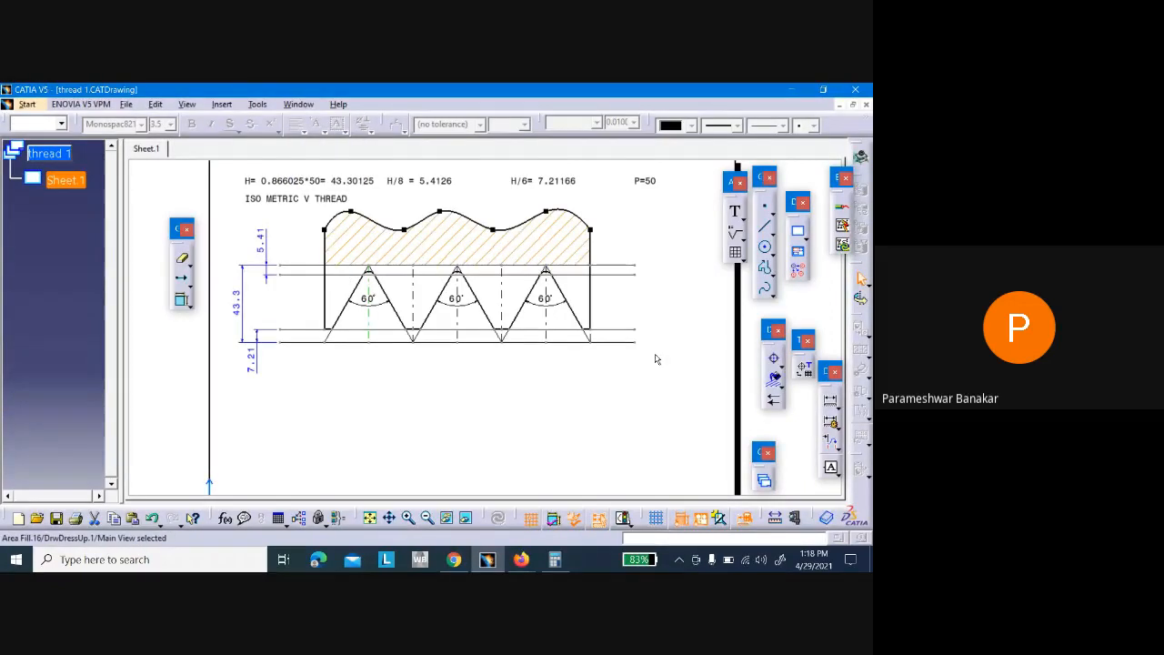
Hatch the narrow strip regions between the two horizontal lines at the thread crests with area fills
click(774, 377)
click(345, 267)
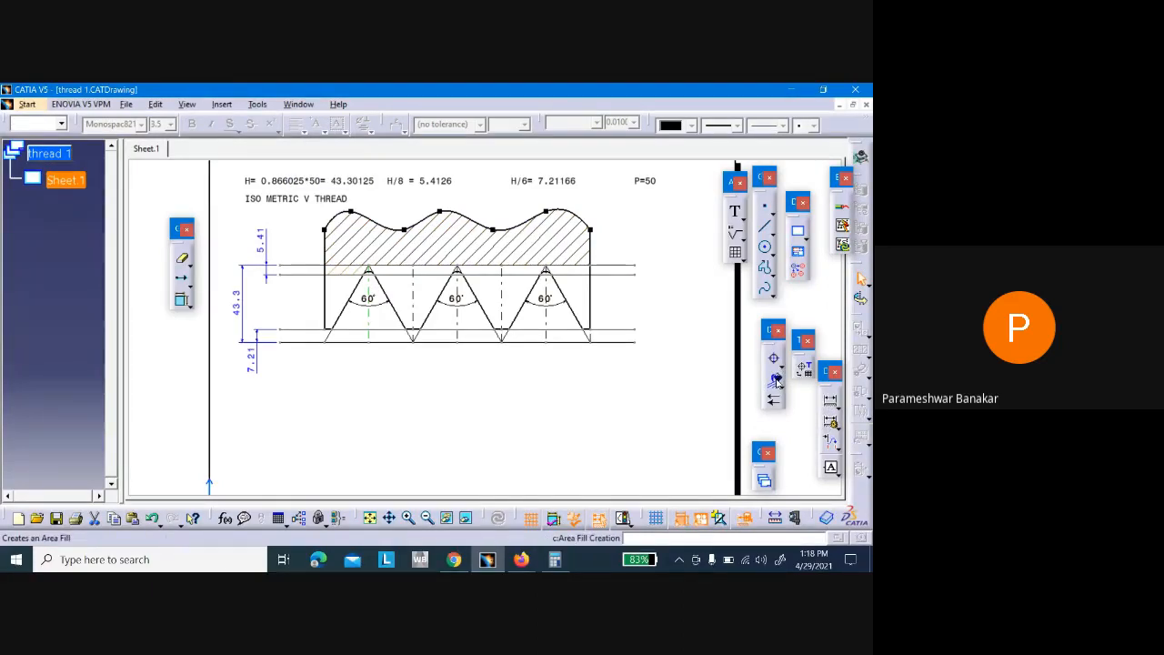
click(776, 381)
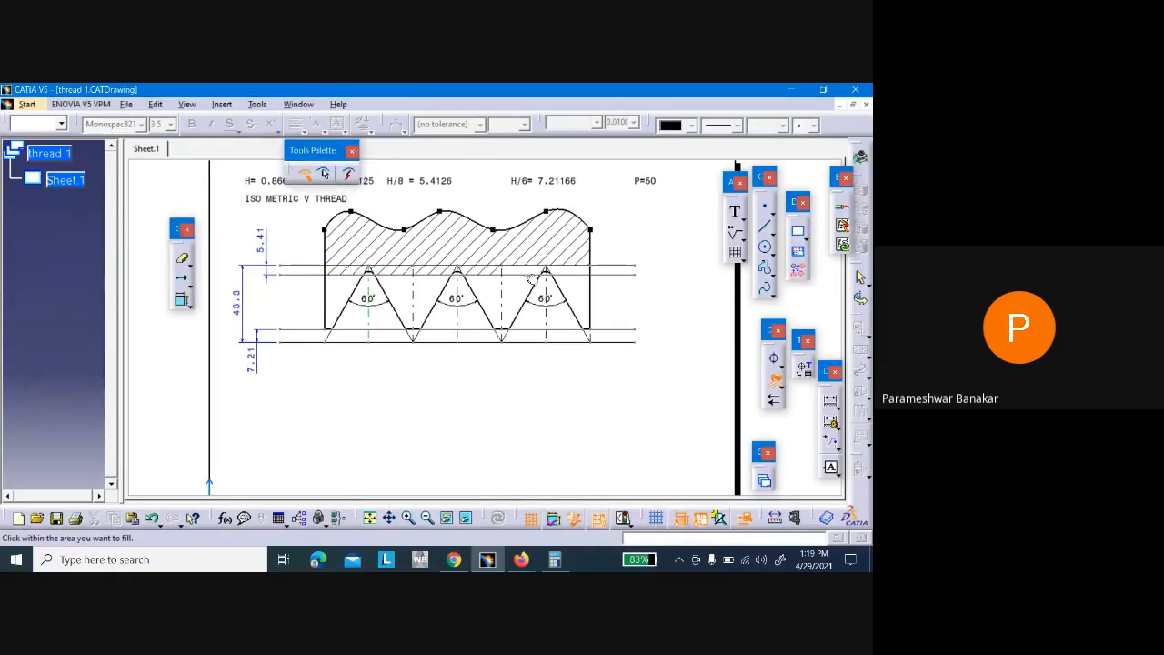
Hatch the regions beside and between the three 60-degree V profiles, down to the truncated root line, with area fills
click(579, 293)
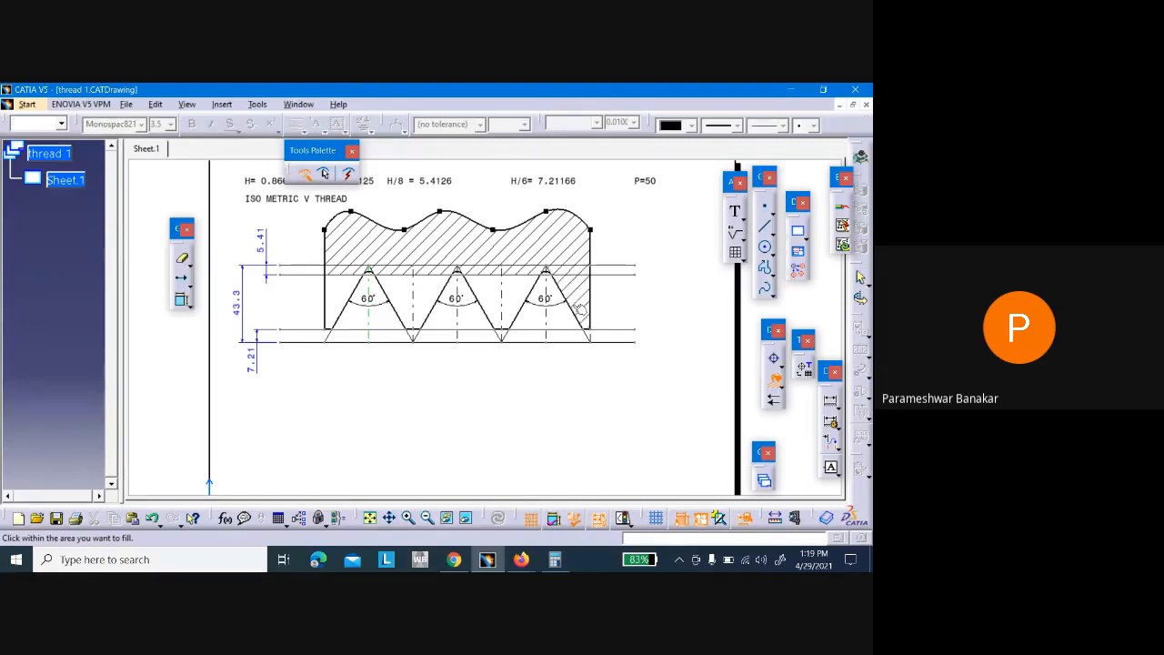
click(515, 295)
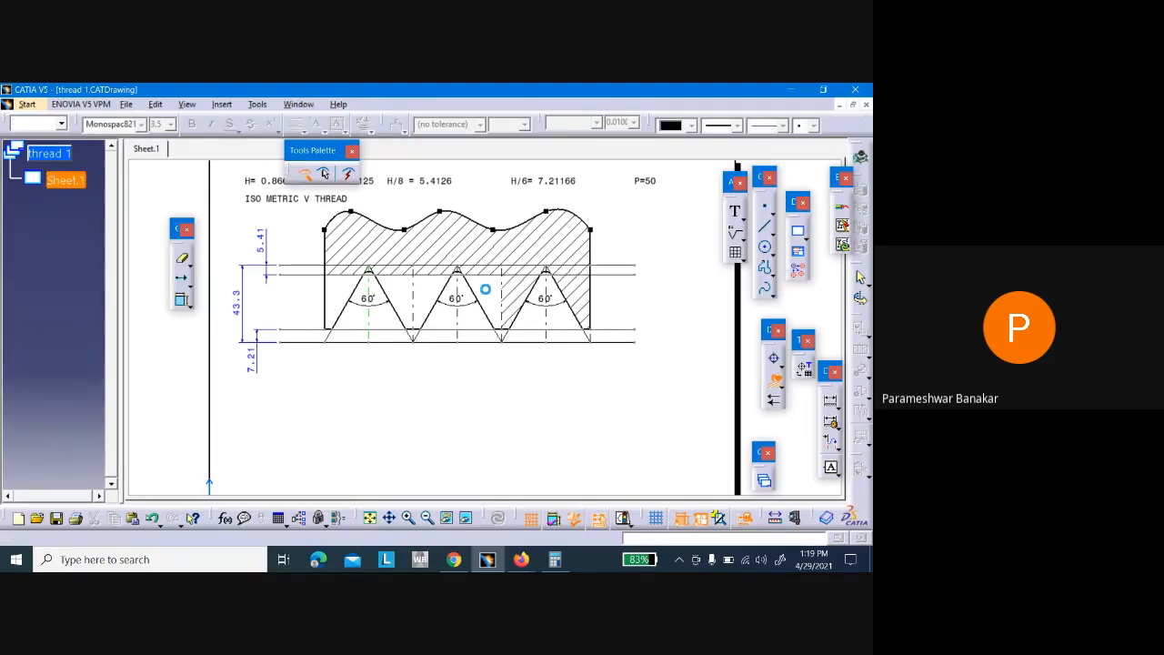
click(427, 289)
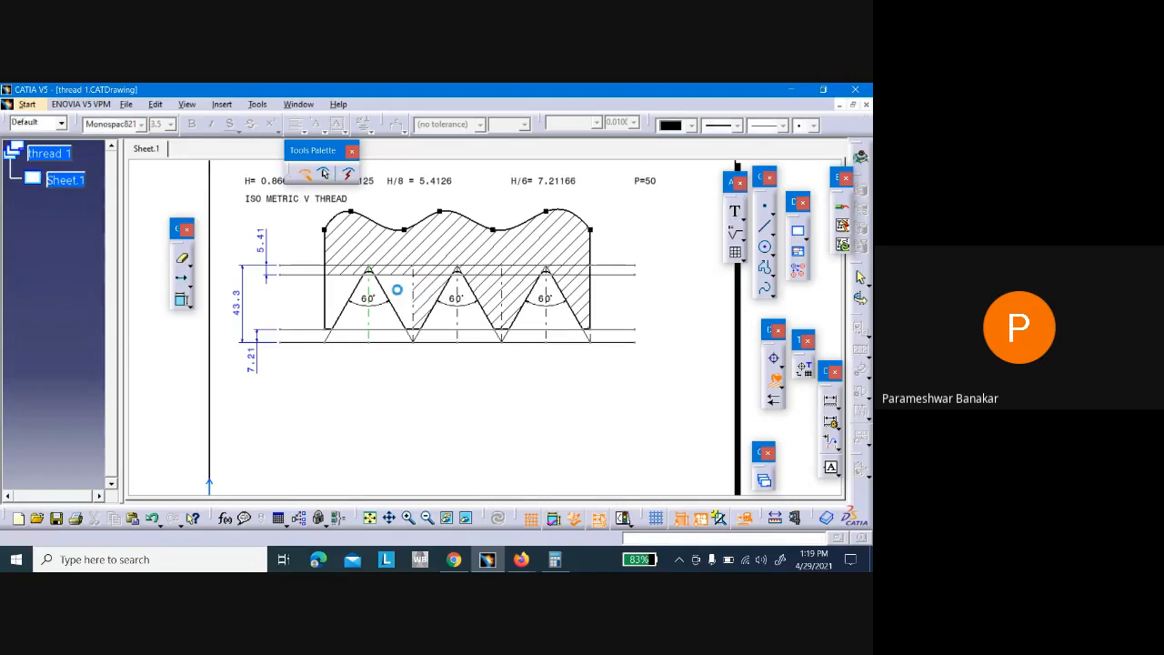
click(335, 291)
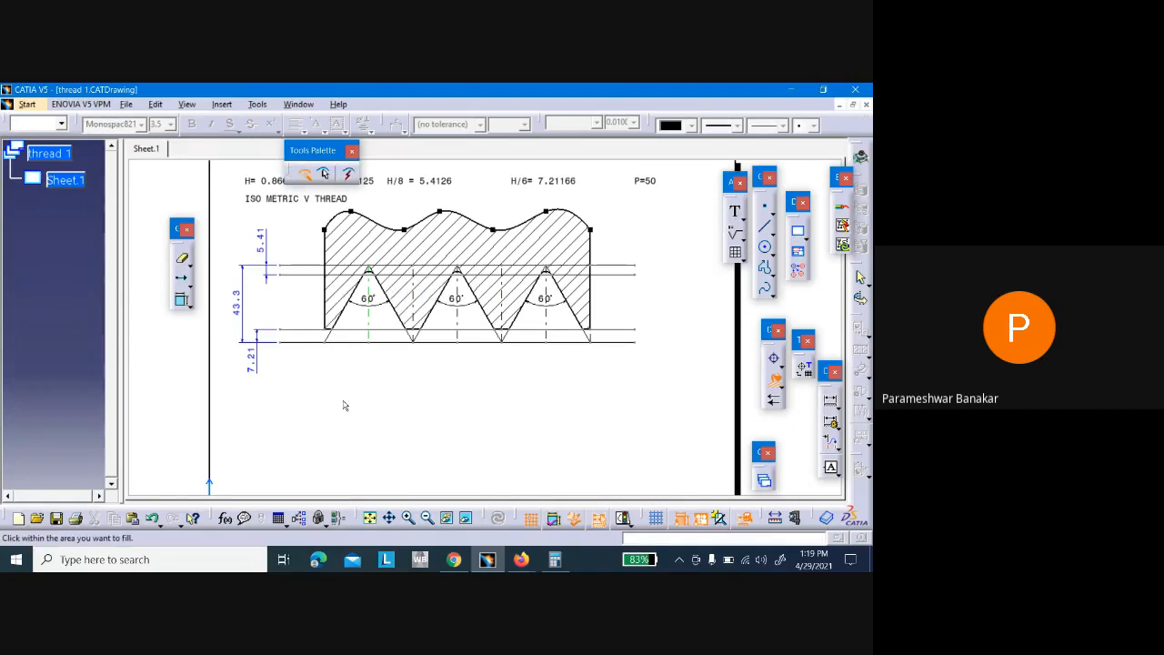
click(368, 387)
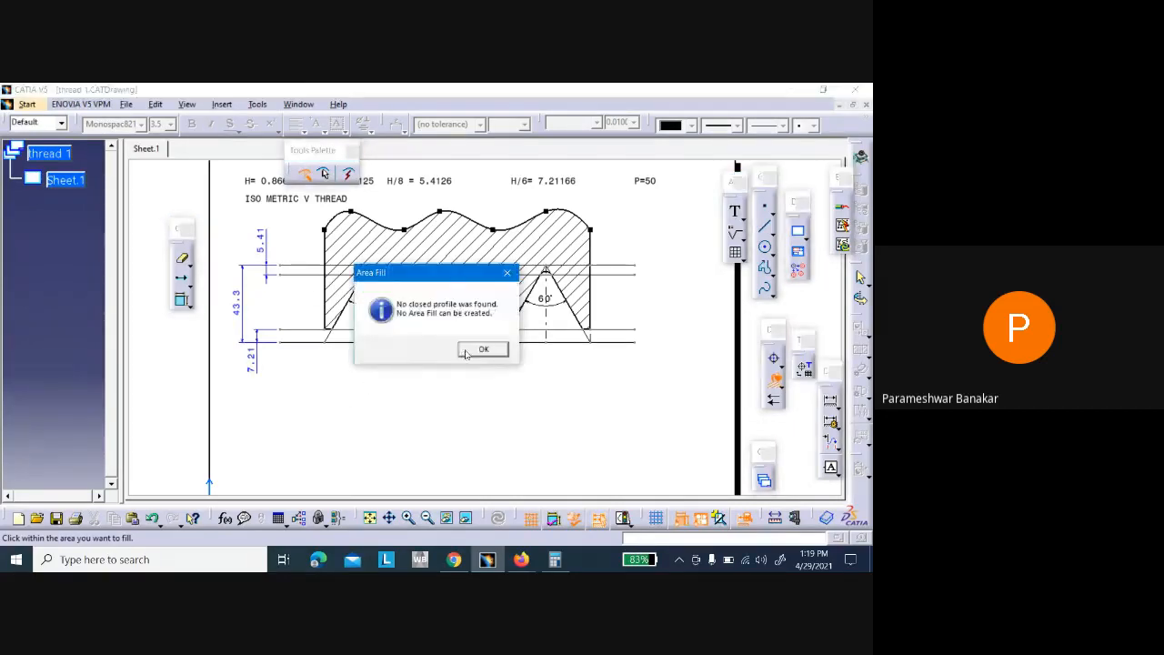
click(467, 351)
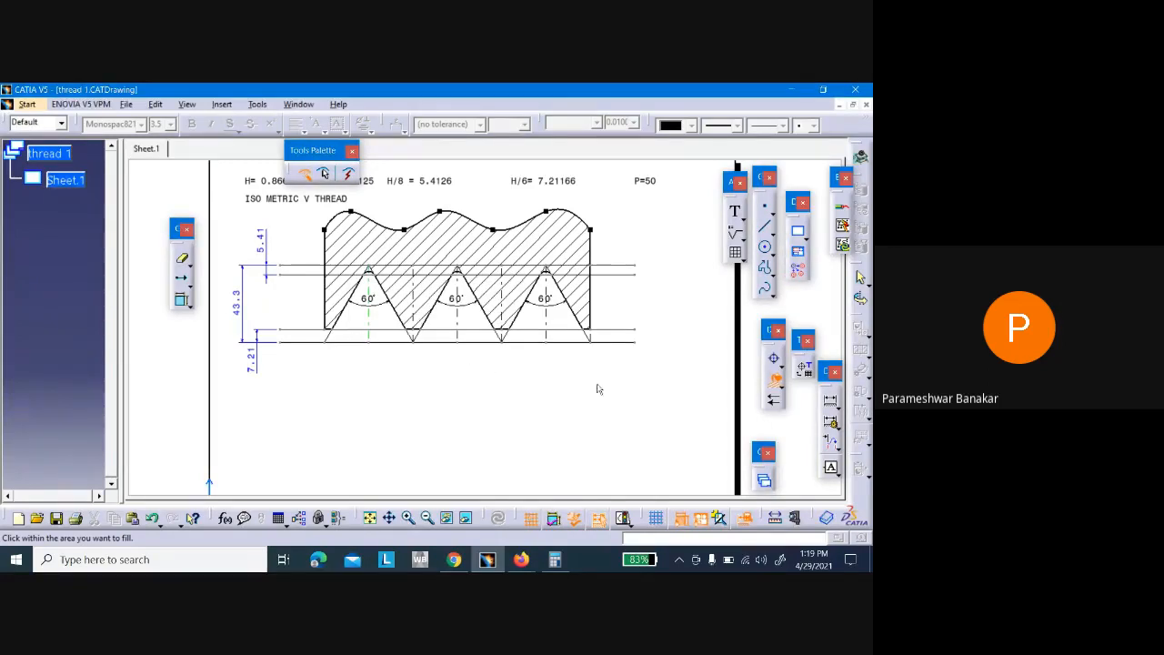
click(776, 383)
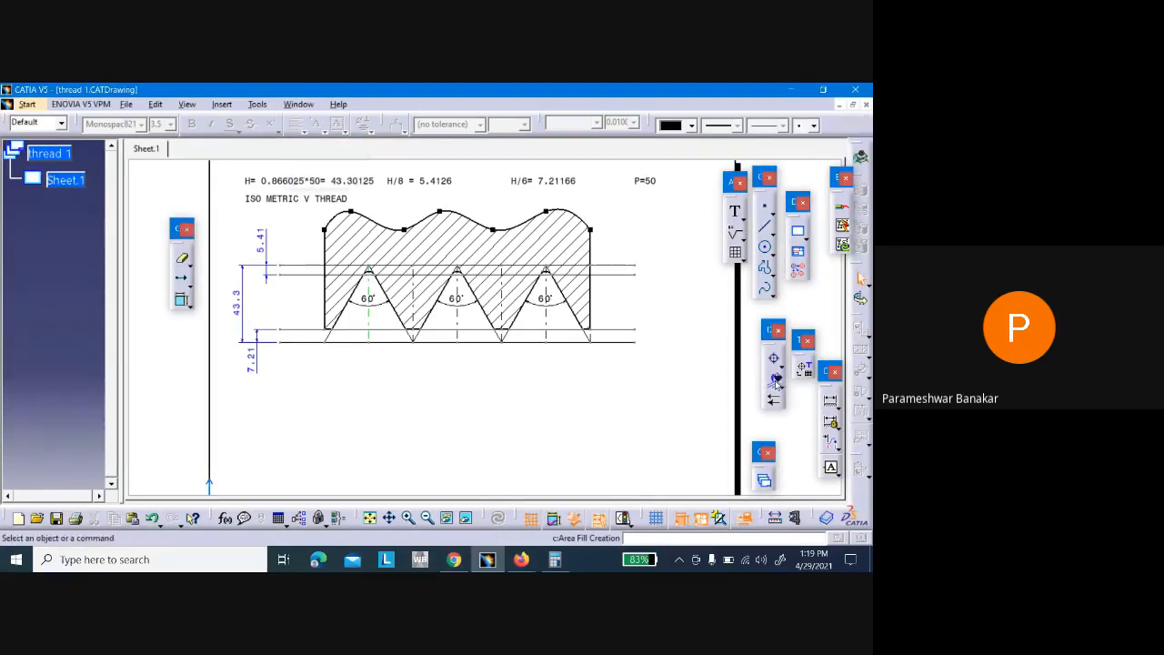
Set the hatching pitch of the large area under the wavy top edge to 2 mm
click(487, 251)
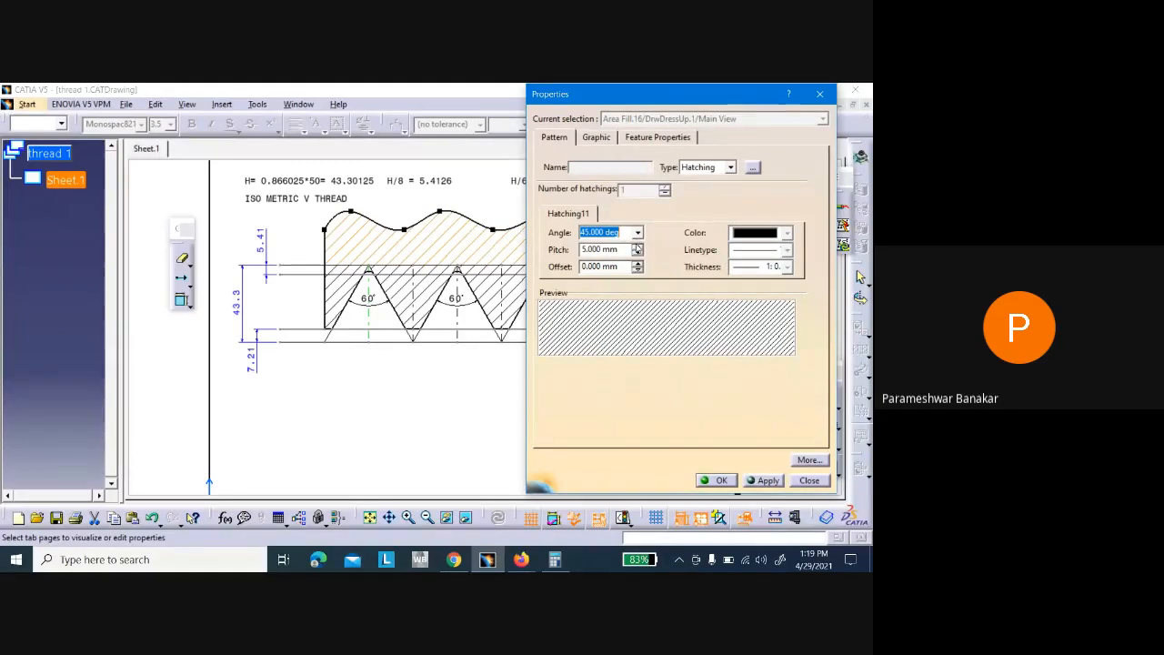
click(638, 253)
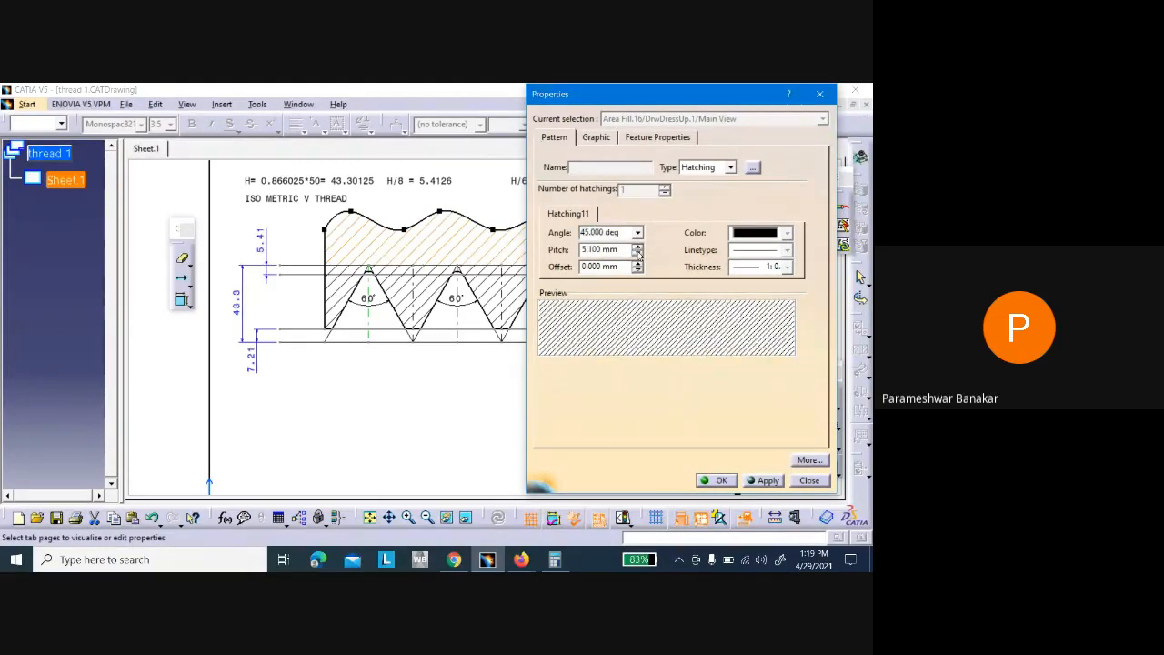
click(637, 253)
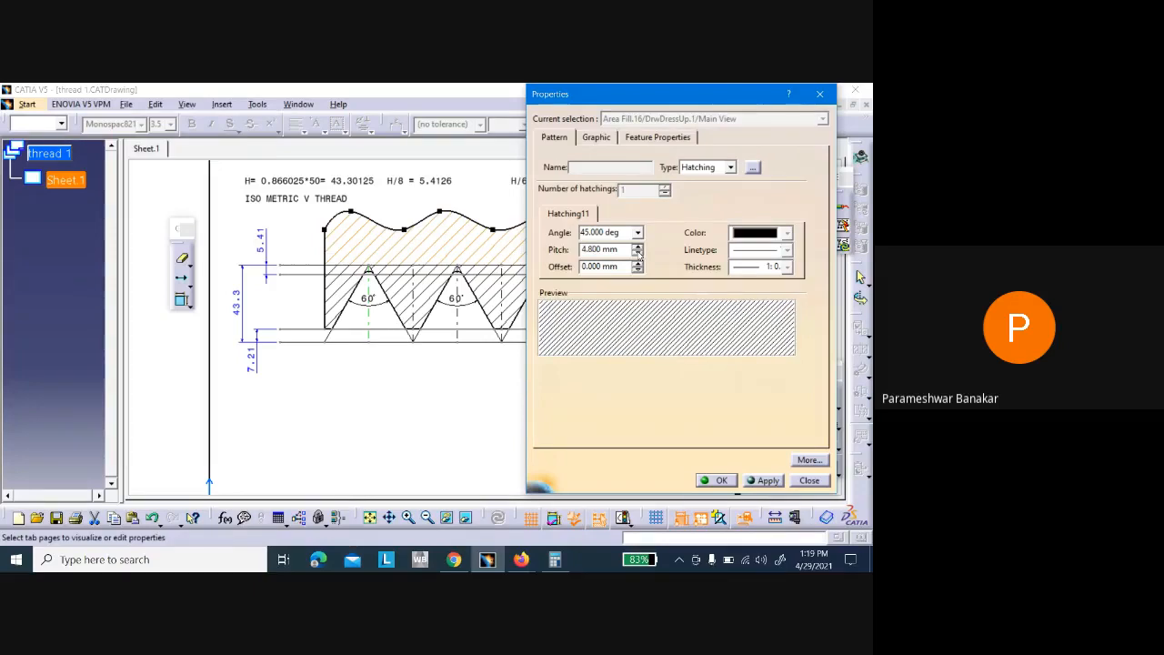
click(637, 253)
click(638, 253)
drag(590, 249, 577, 251)
text(22)
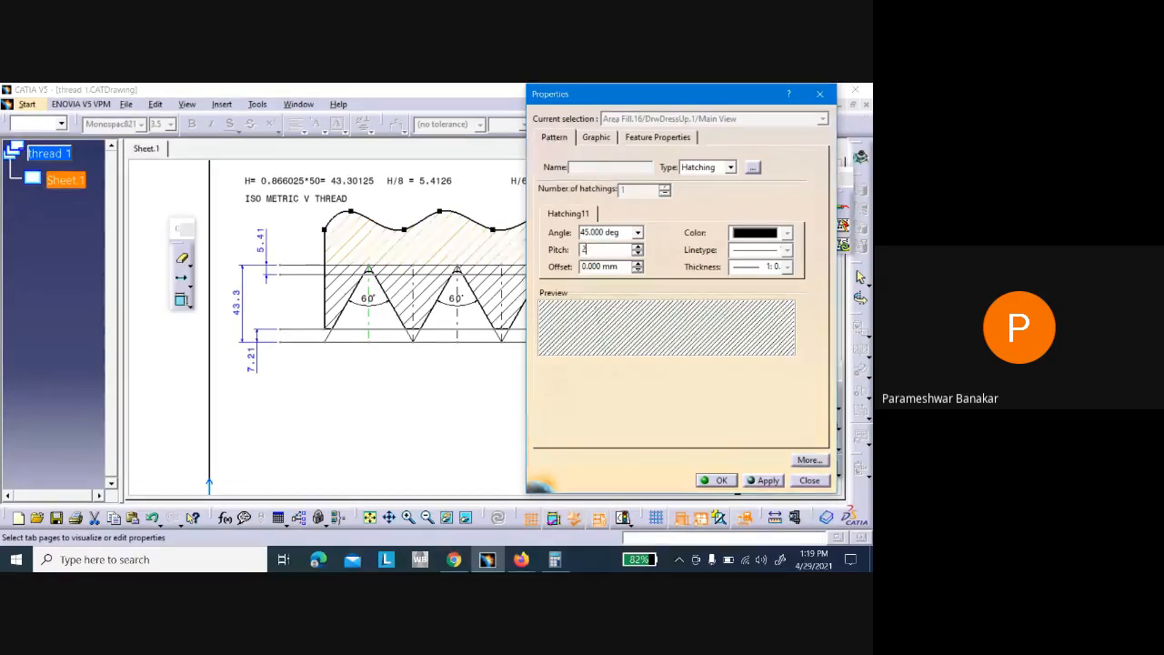
click(764, 481)
click(719, 480)
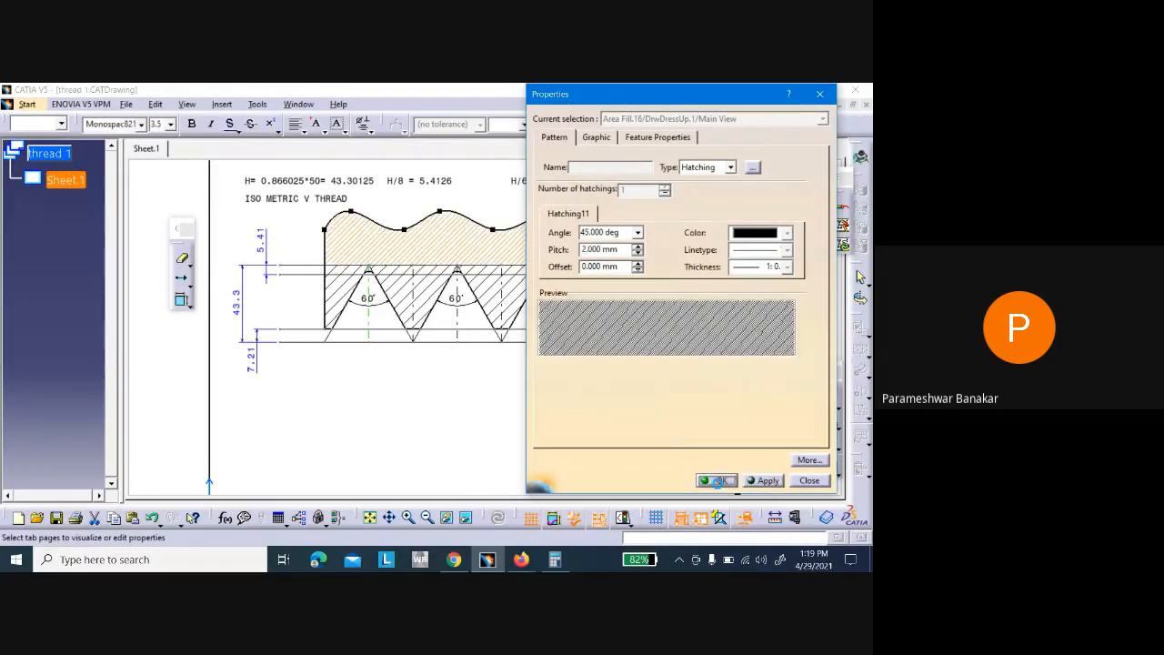
Set the hatching pitch of the leftmost flank region beside the first V to 2 mm
right_click(346, 296)
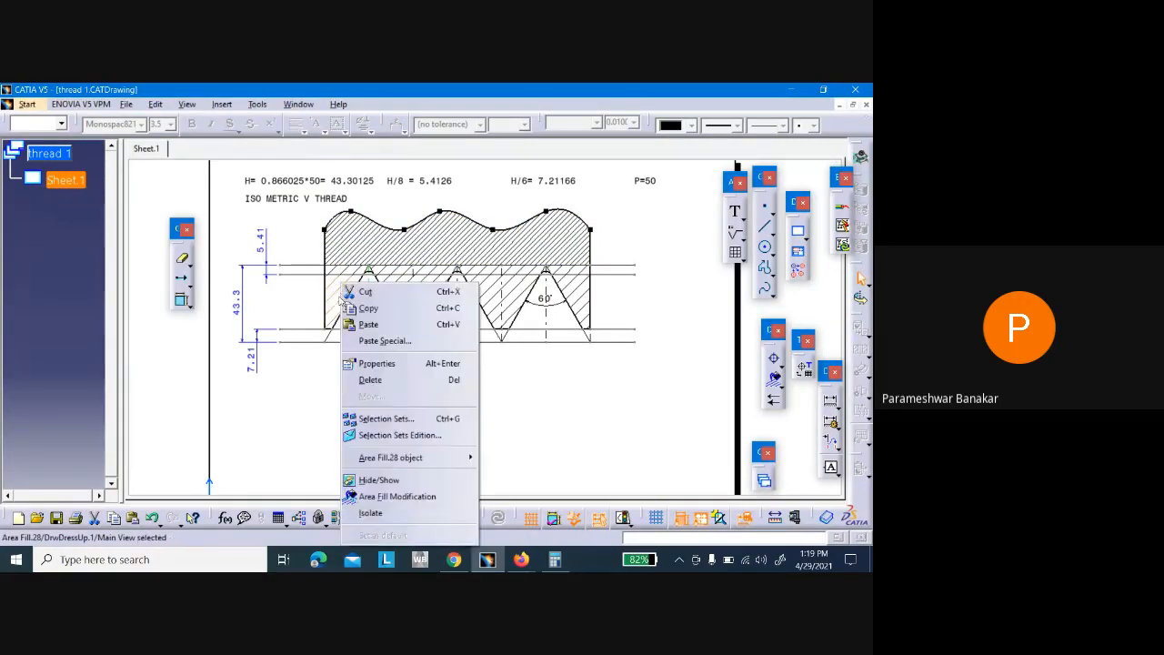
key(alt+Return)
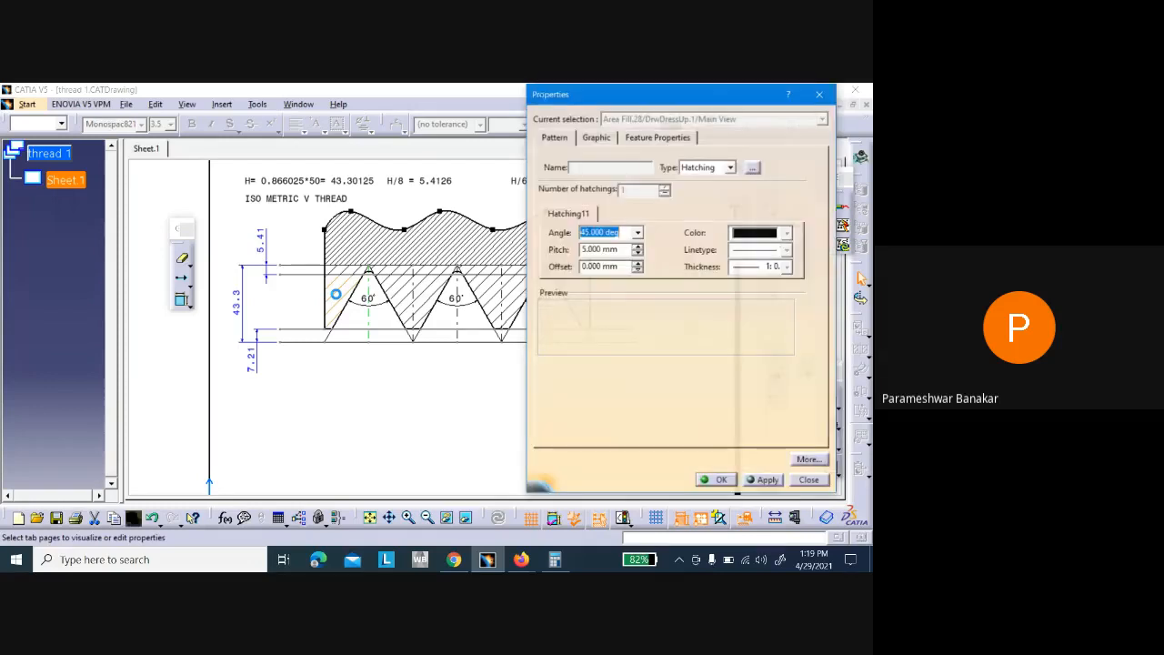
click(585, 249)
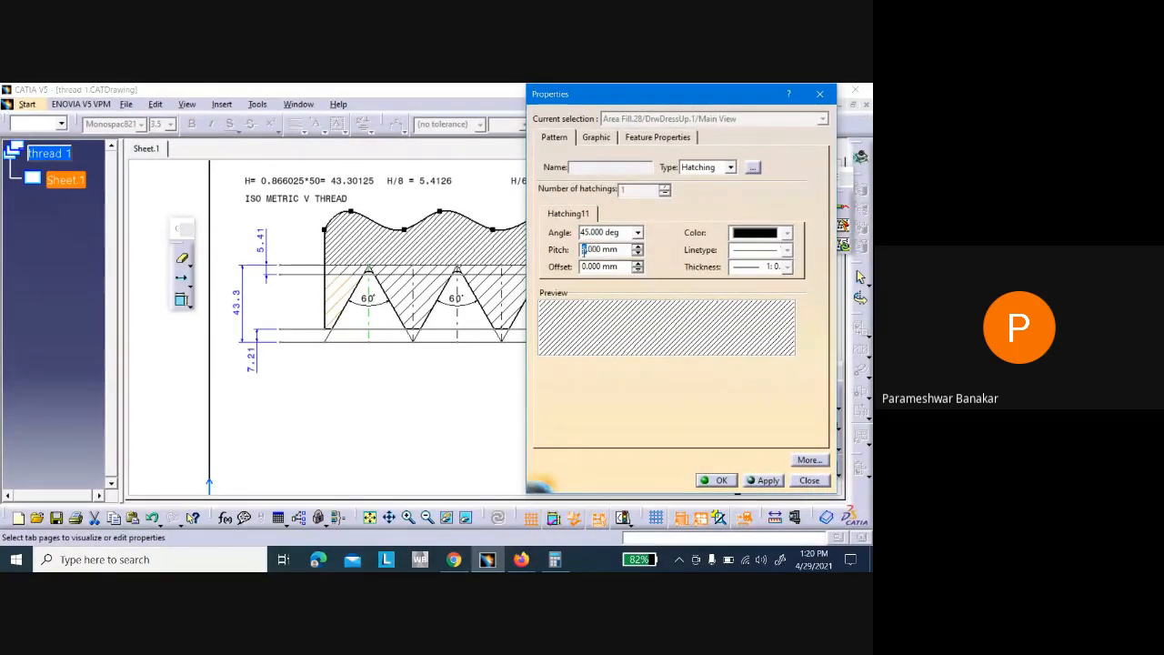
text(2)
click(718, 481)
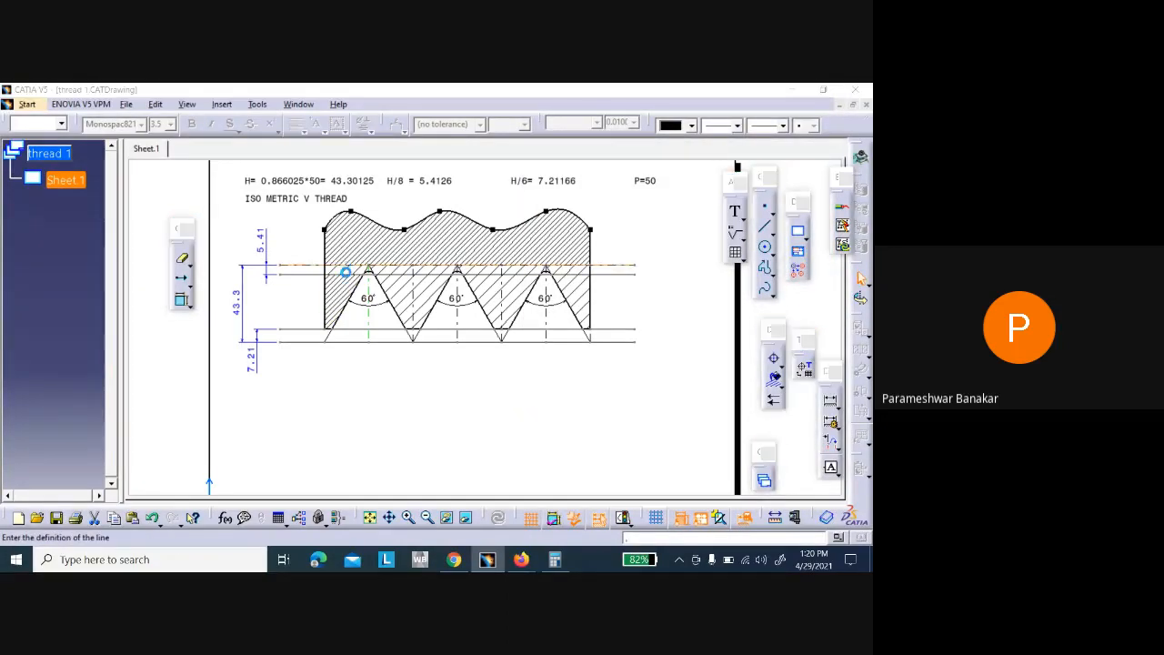
Set the hatching pitch of the narrow strip left of the first crest to 2 mm
double_click(345, 267)
click(824, 326)
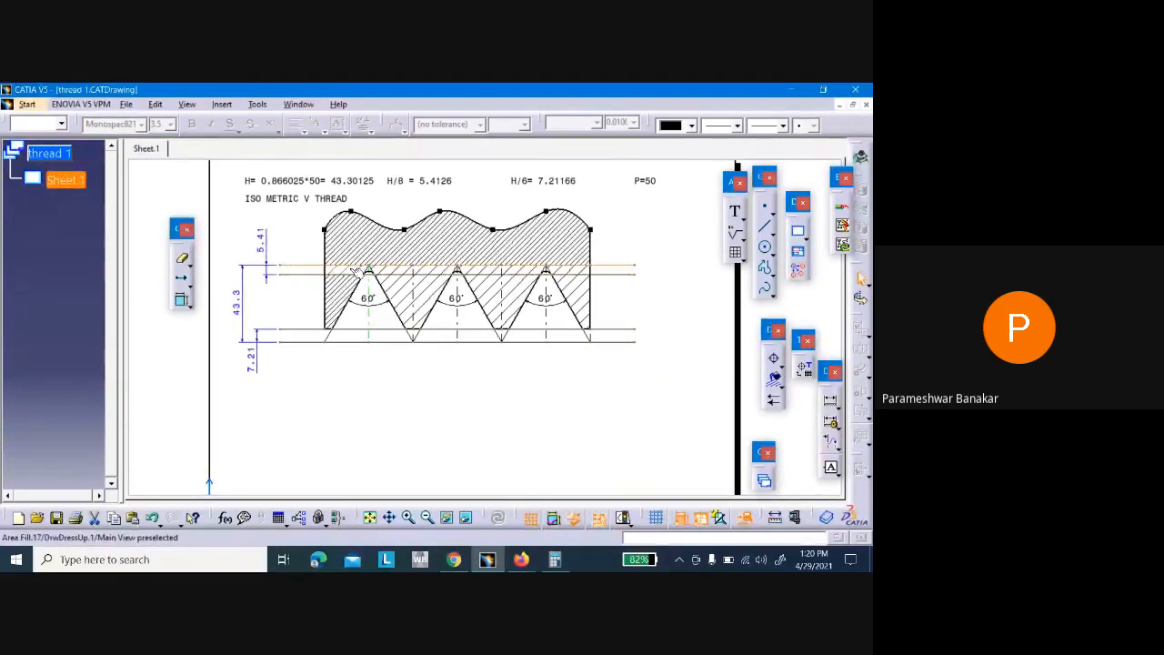
key(alt+Return)
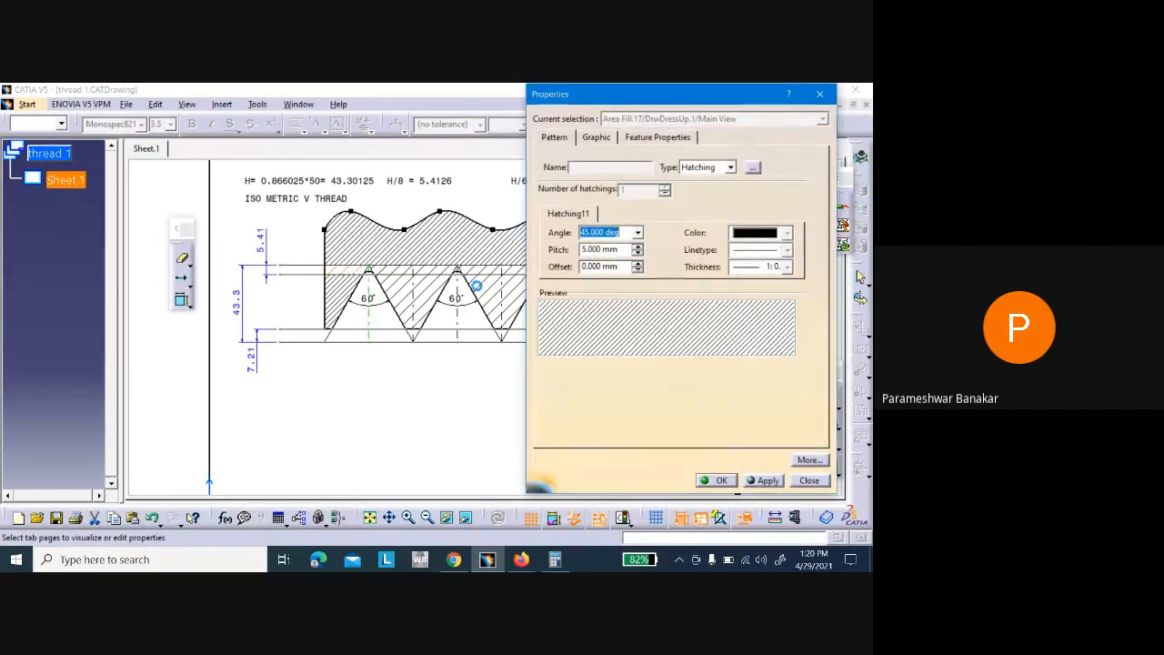
key(Tab)
text(2)
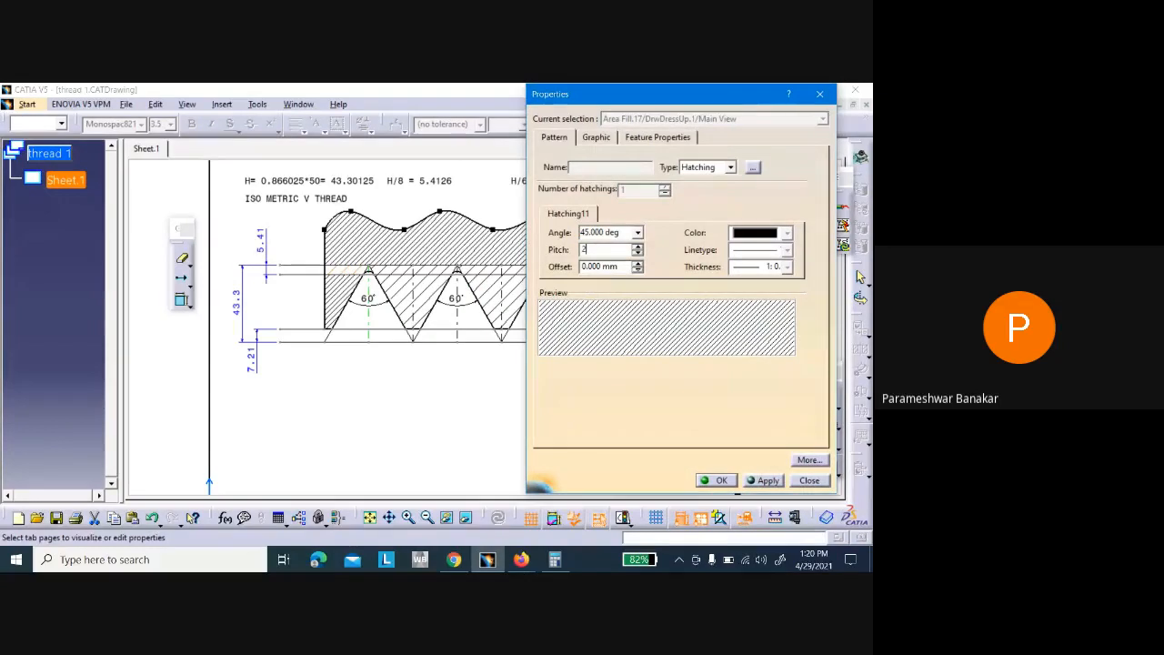
click(724, 480)
Set the hatching pitch of the narrow strip between the first crest and the adjacent centre line to 2 mm
click(391, 276)
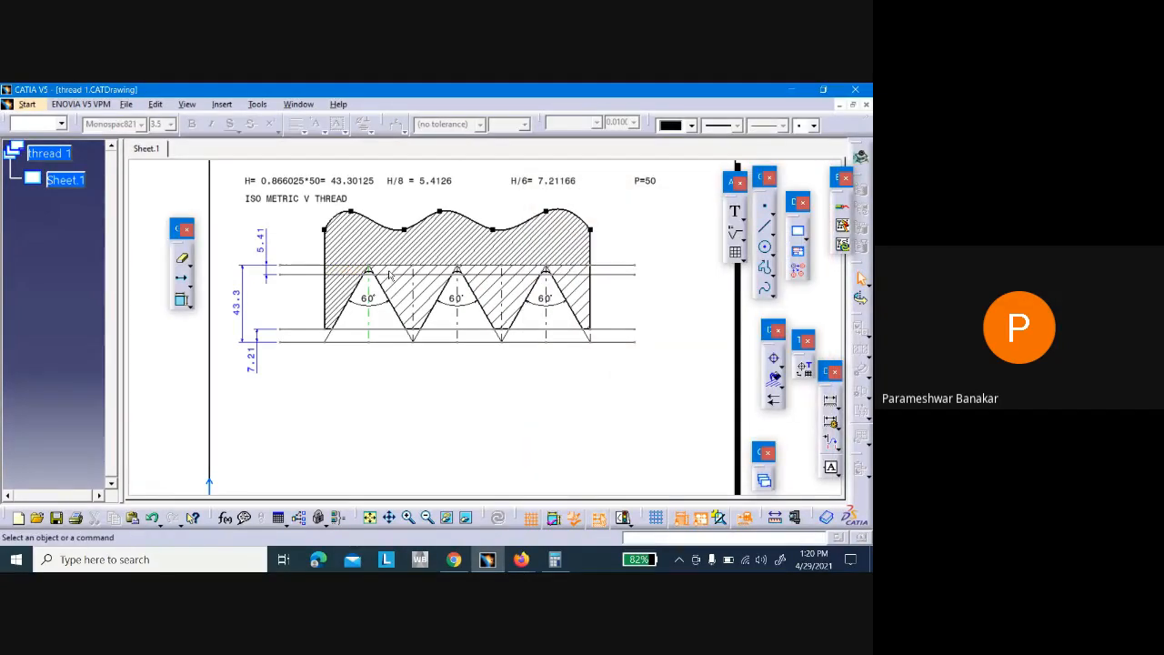
double_click(394, 268)
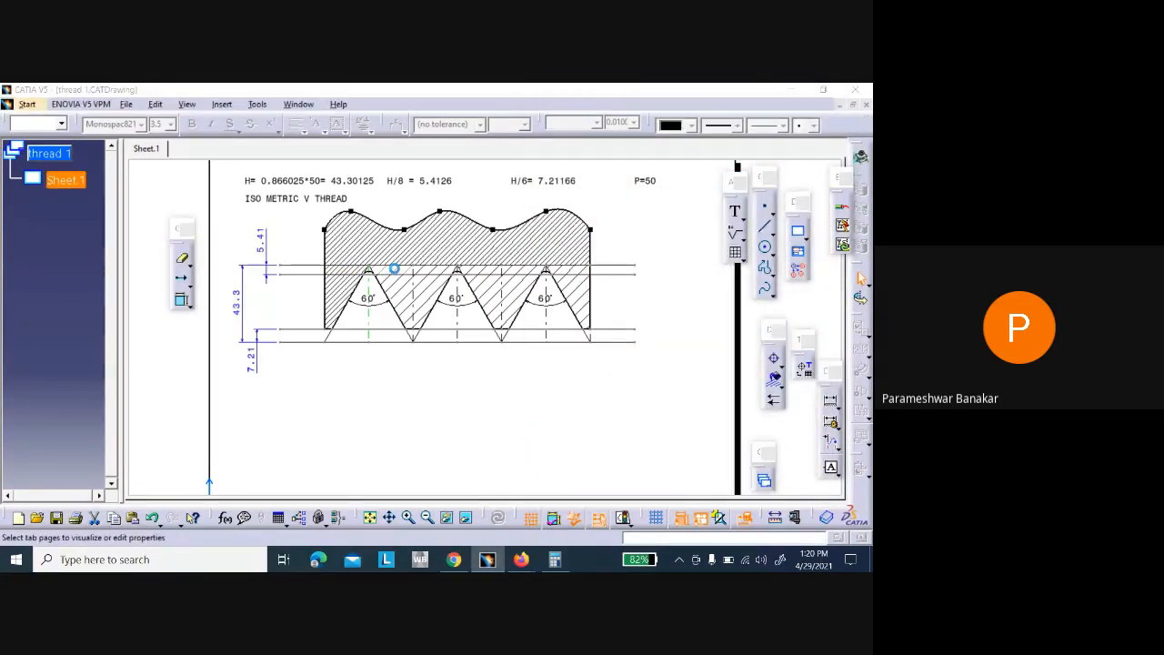
double_click(615, 249)
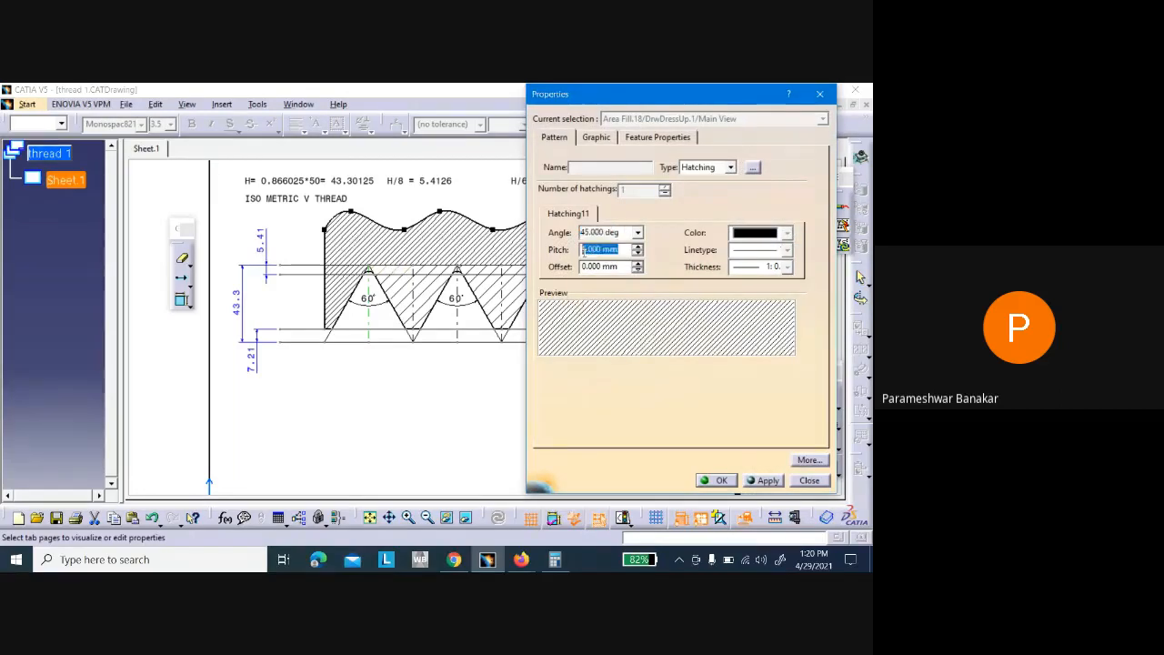
text(2)
click(764, 480)
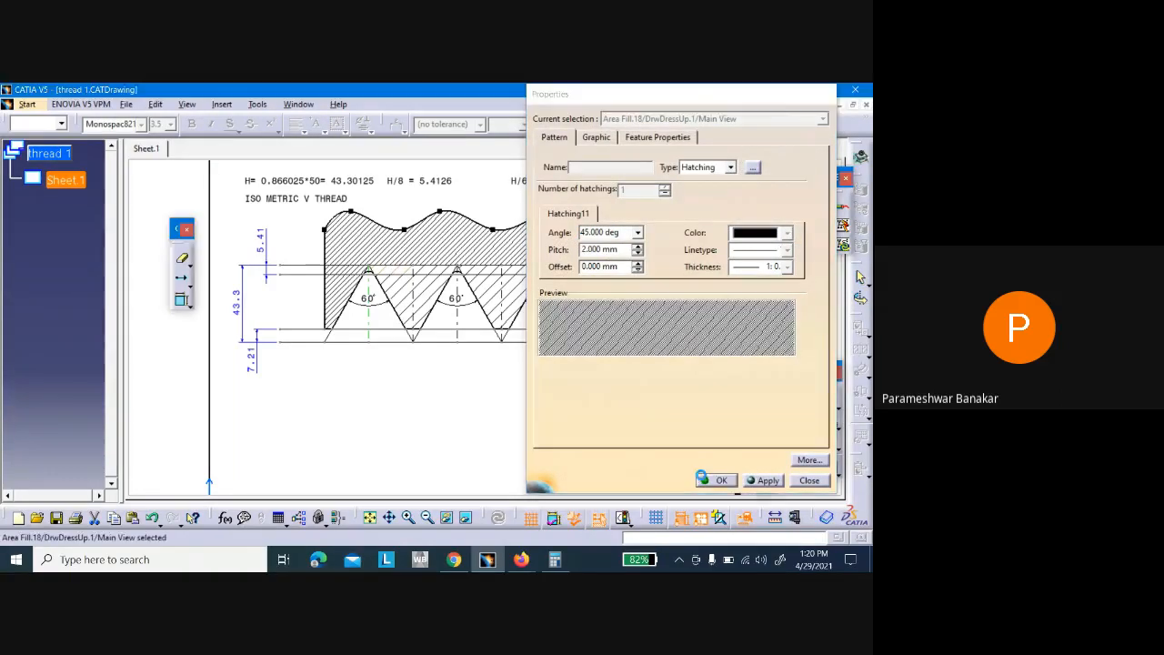
click(716, 480)
Set the hatching pitch of the narrow strip just left of the second crest to 2 mm
double_click(434, 270)
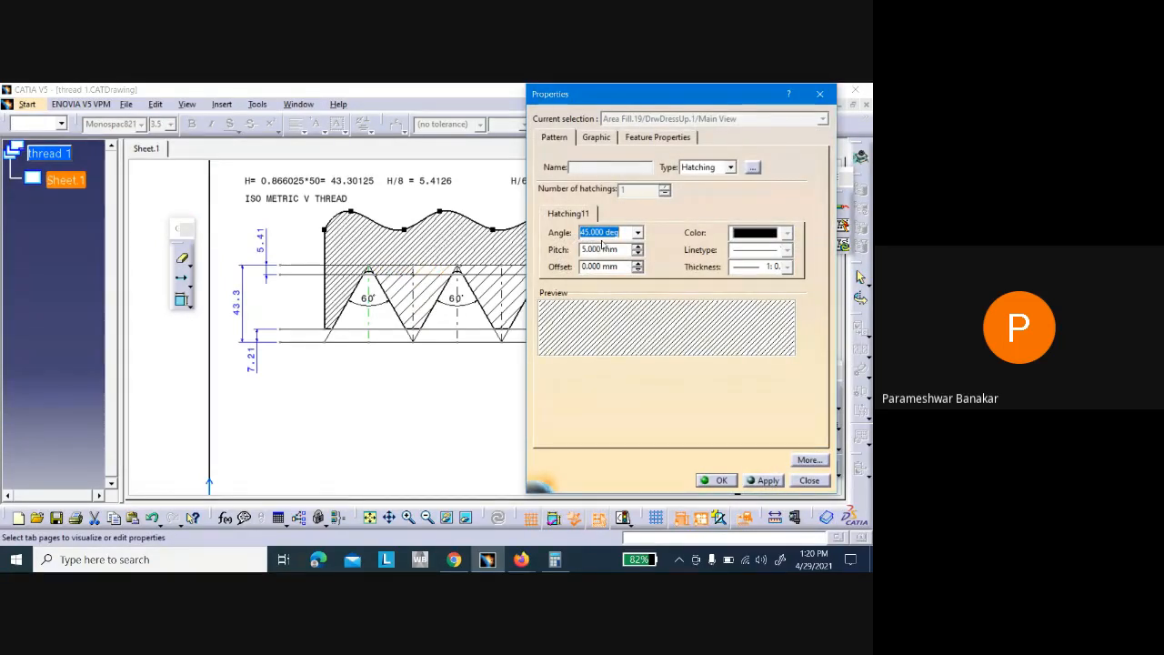
double_click(601, 249)
text(2)
click(762, 480)
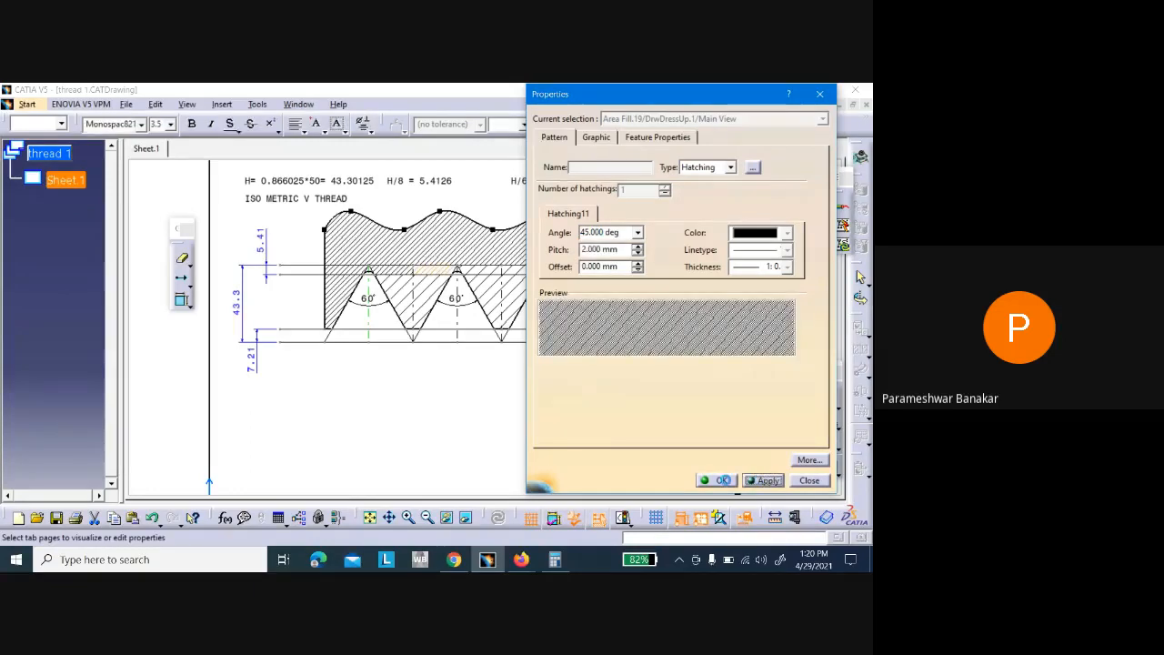
click(719, 480)
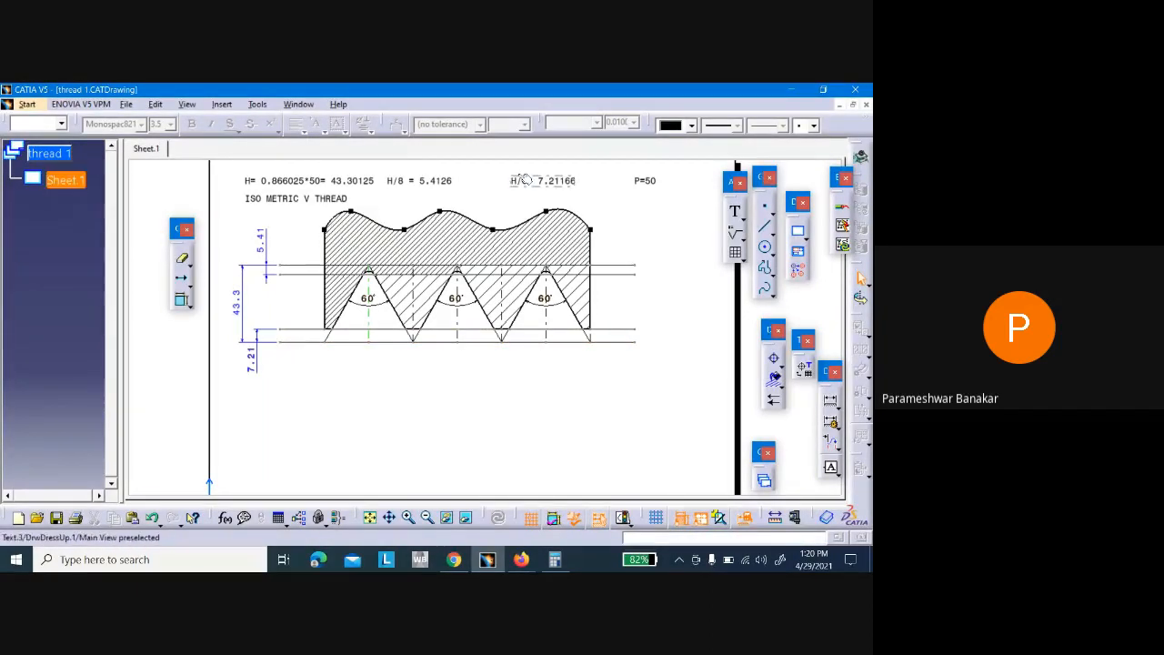
Change the H/6 note above the thread profile to read "H/4=10.82"
double_click(534, 186)
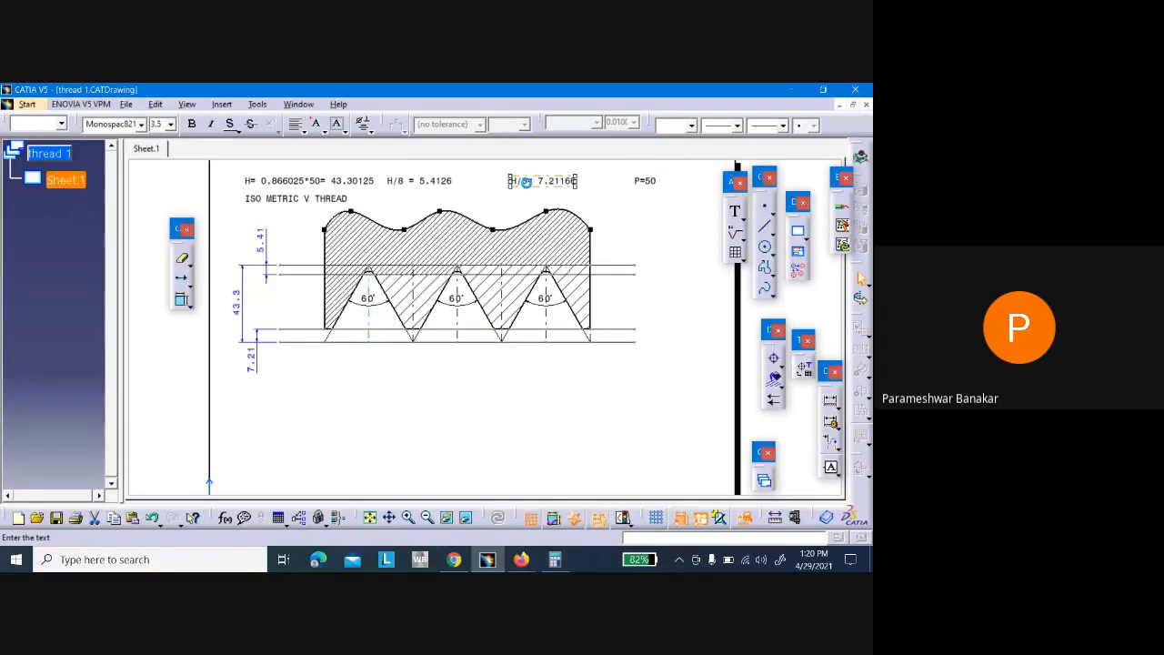
click(614, 431)
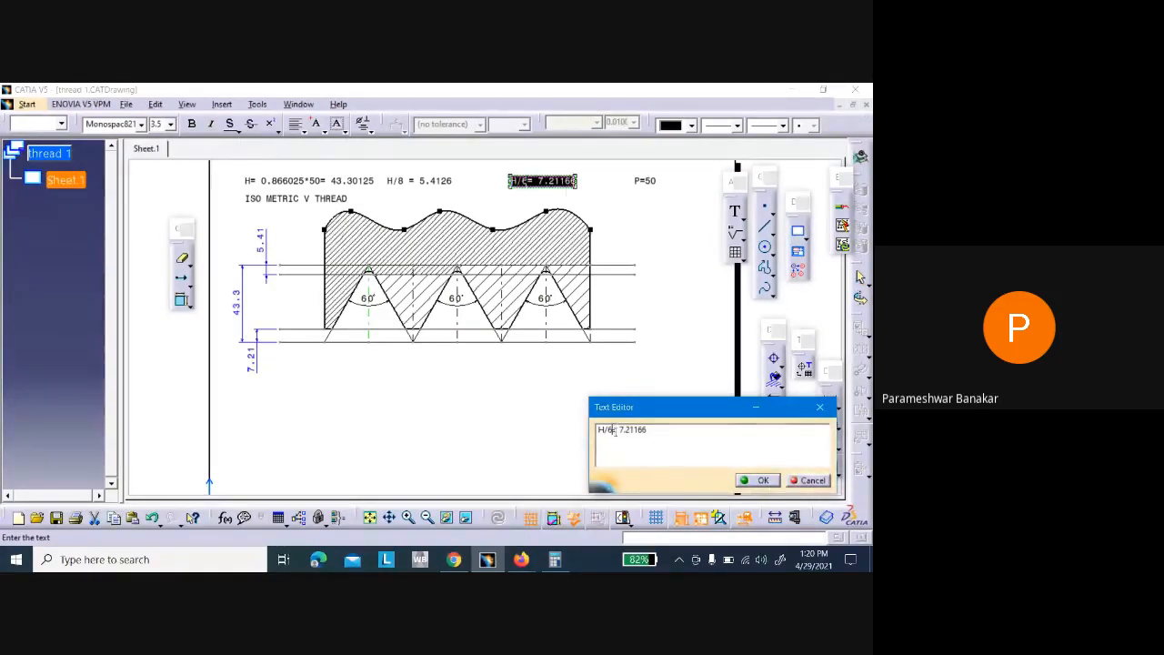
key(BackSpace)
text(4)
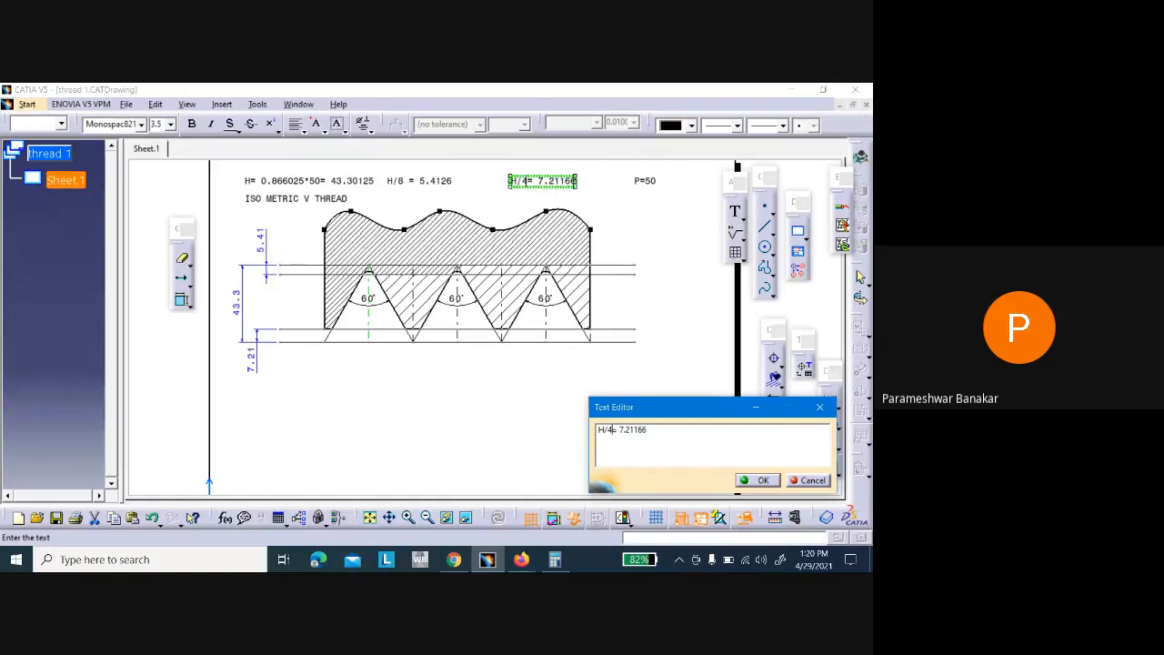
click(659, 430)
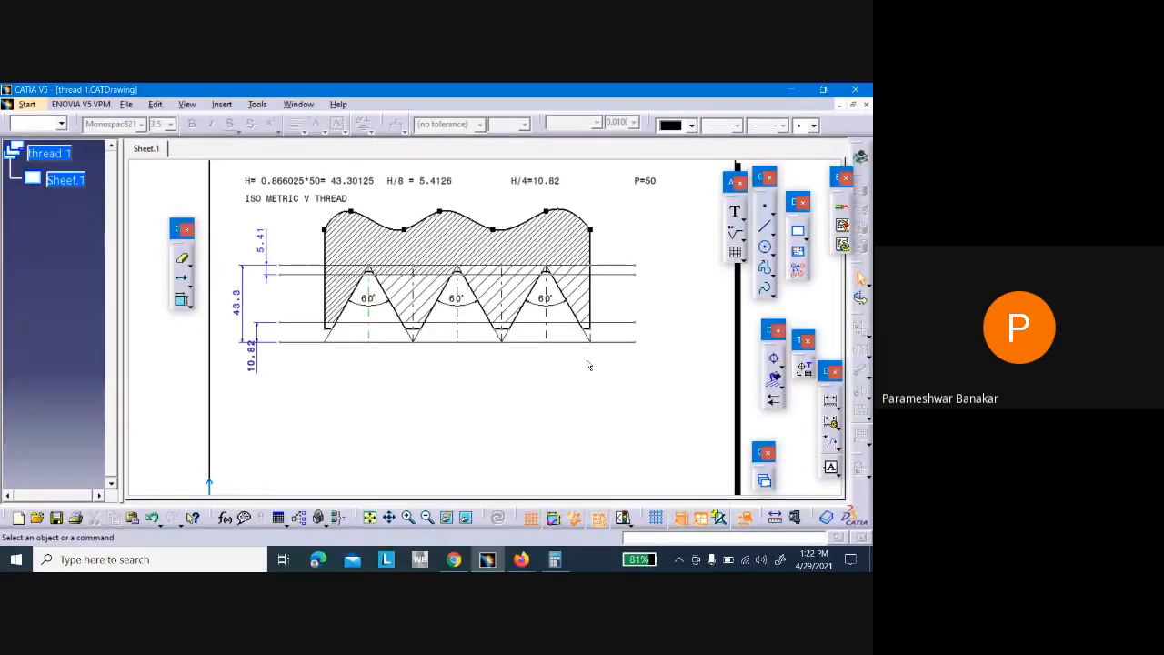
click(611, 322)
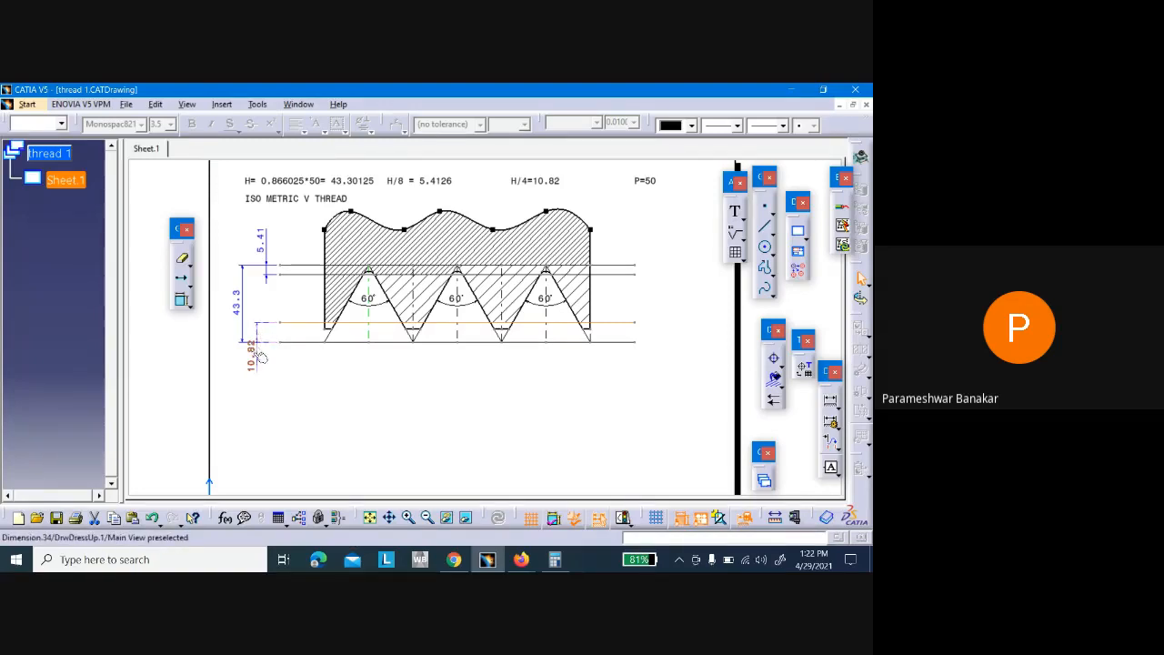
click(289, 415)
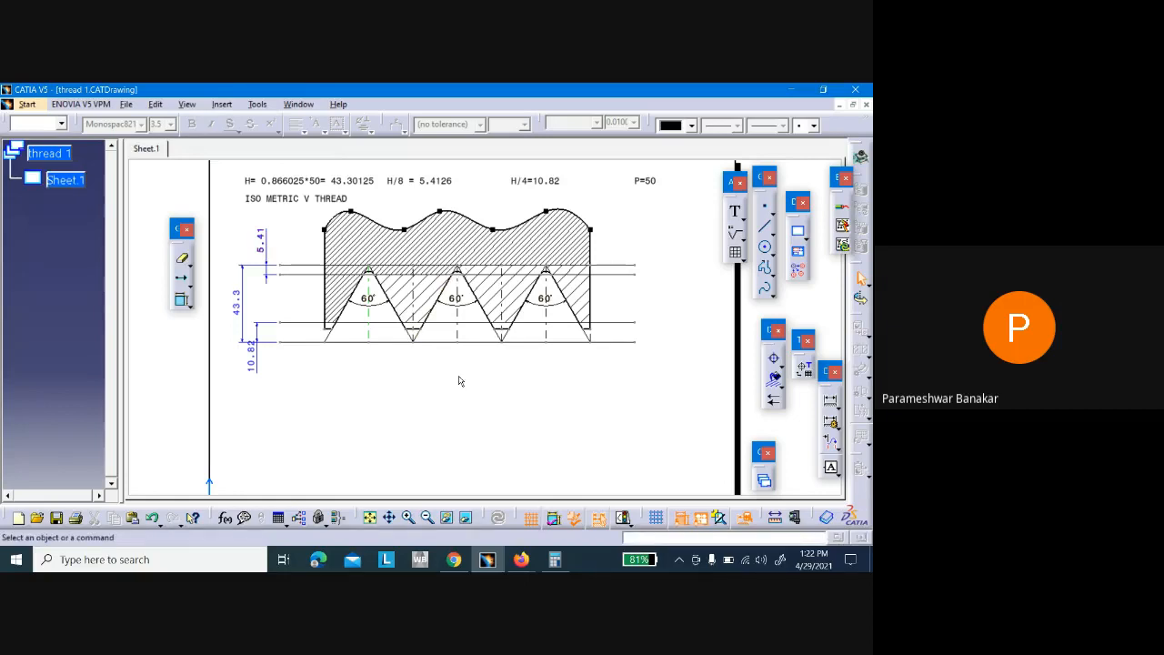
Add the text note "INTERNAL THREAD" beside the upper end of the hatched thread profile
click(735, 211)
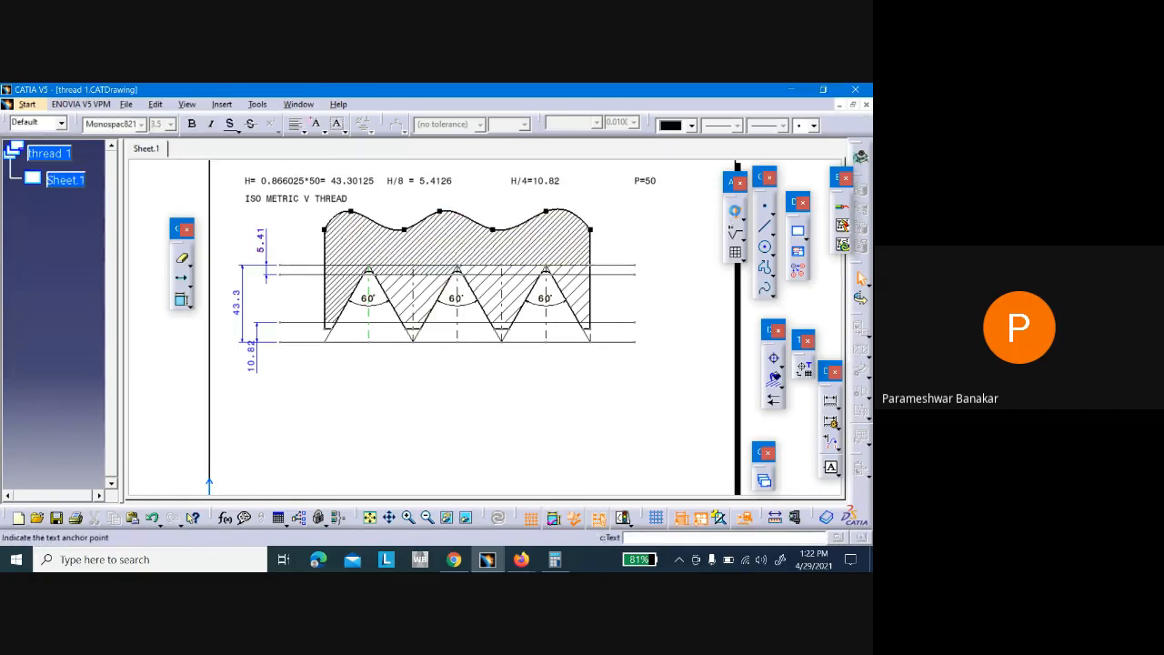
click(622, 223)
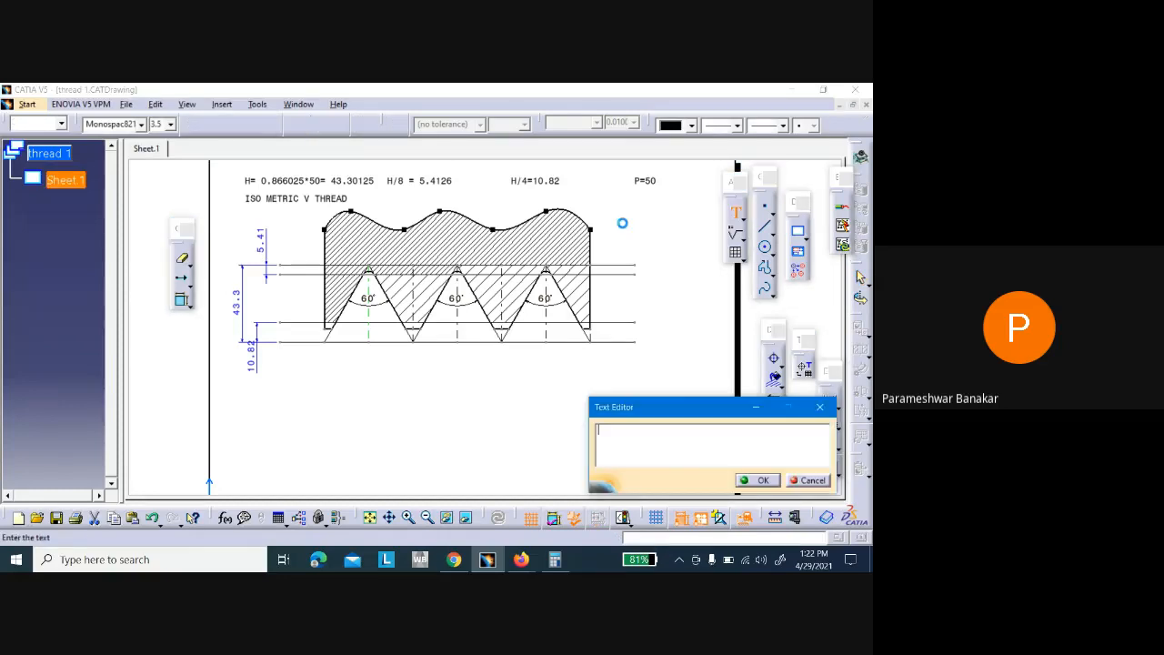
text(iNTER)
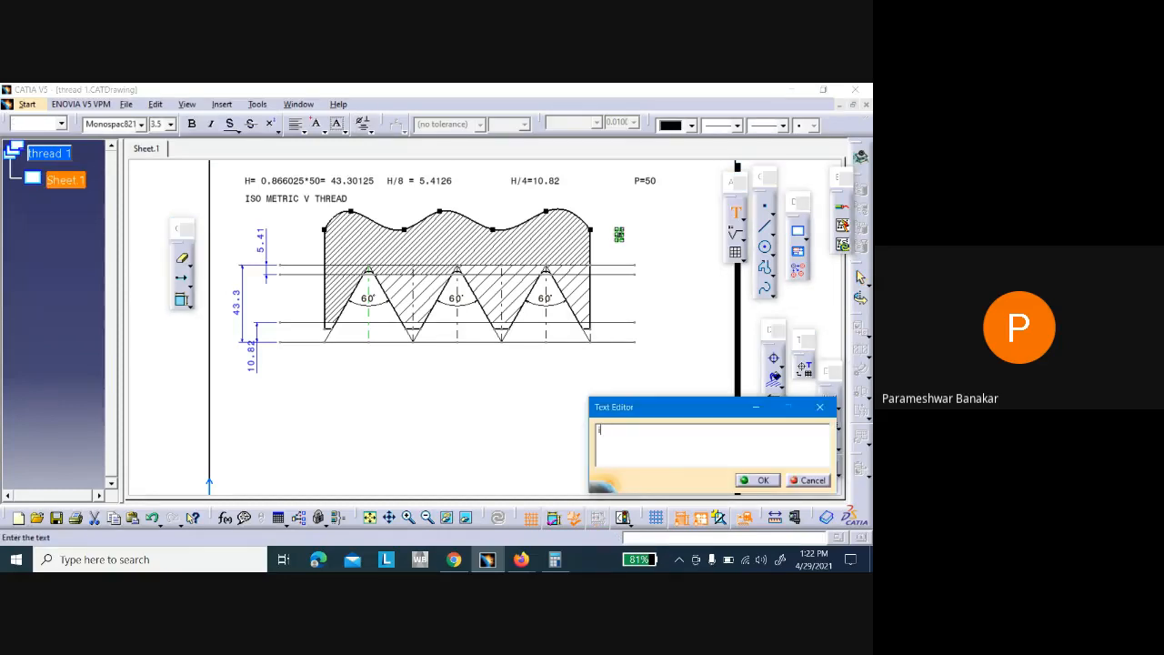
key(BackSpace)
key(BackSpace)
key(BackSpace)
key(BackSpace)
key(BackSpace)
text(INTERNA)
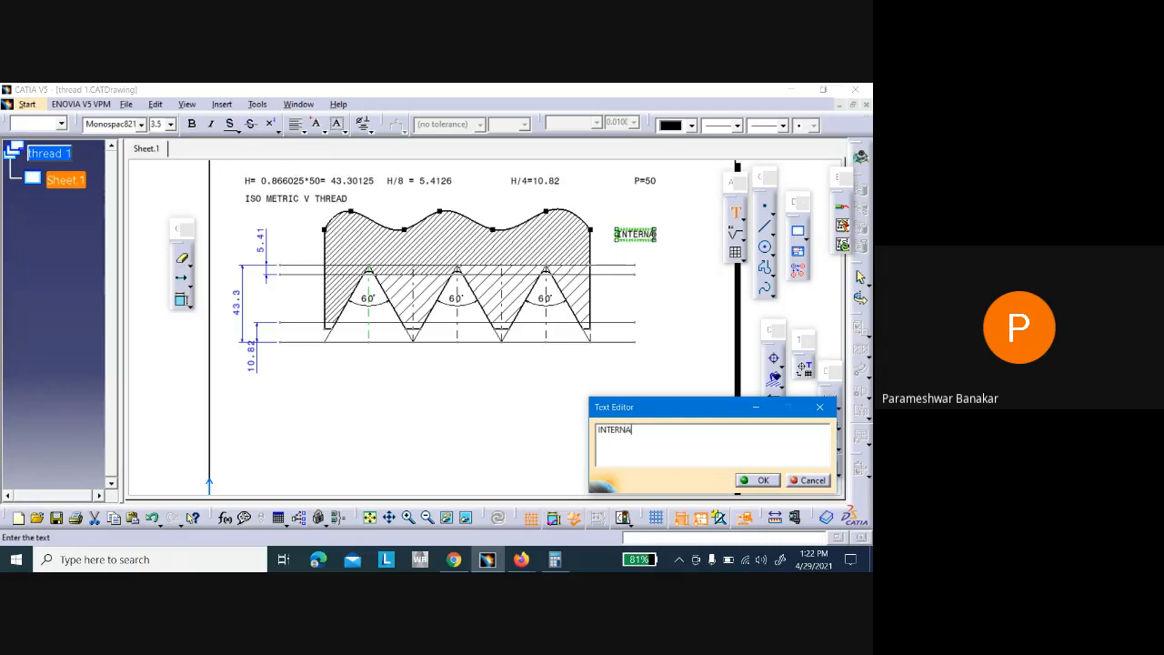
text(L THRE)
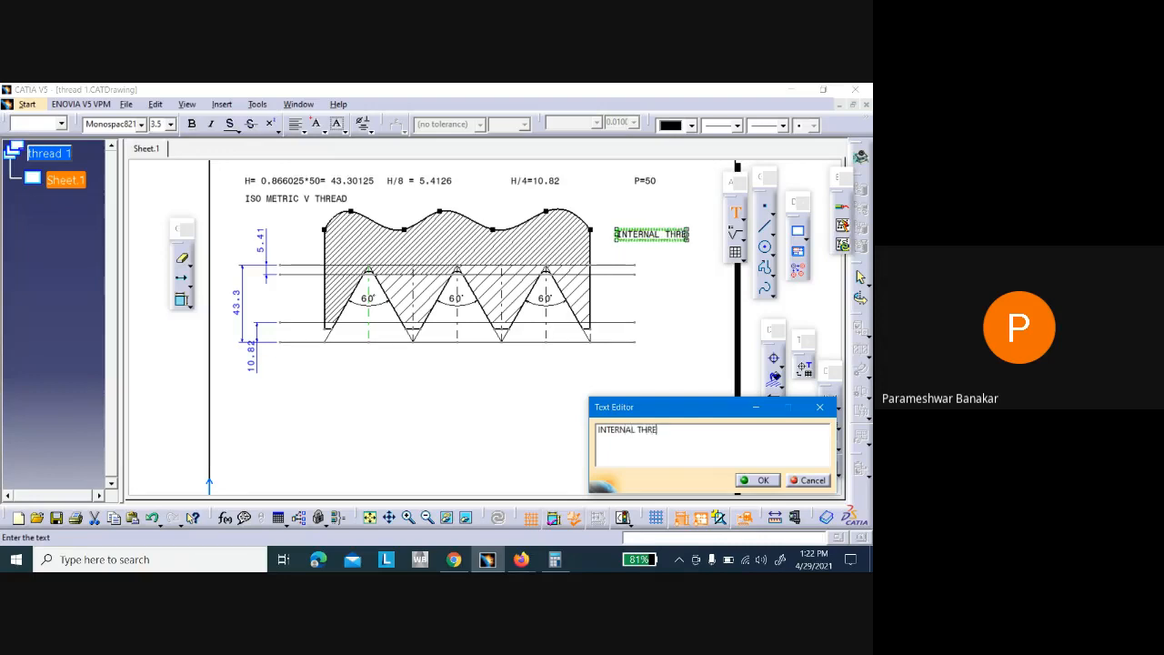
text(AD)
click(759, 481)
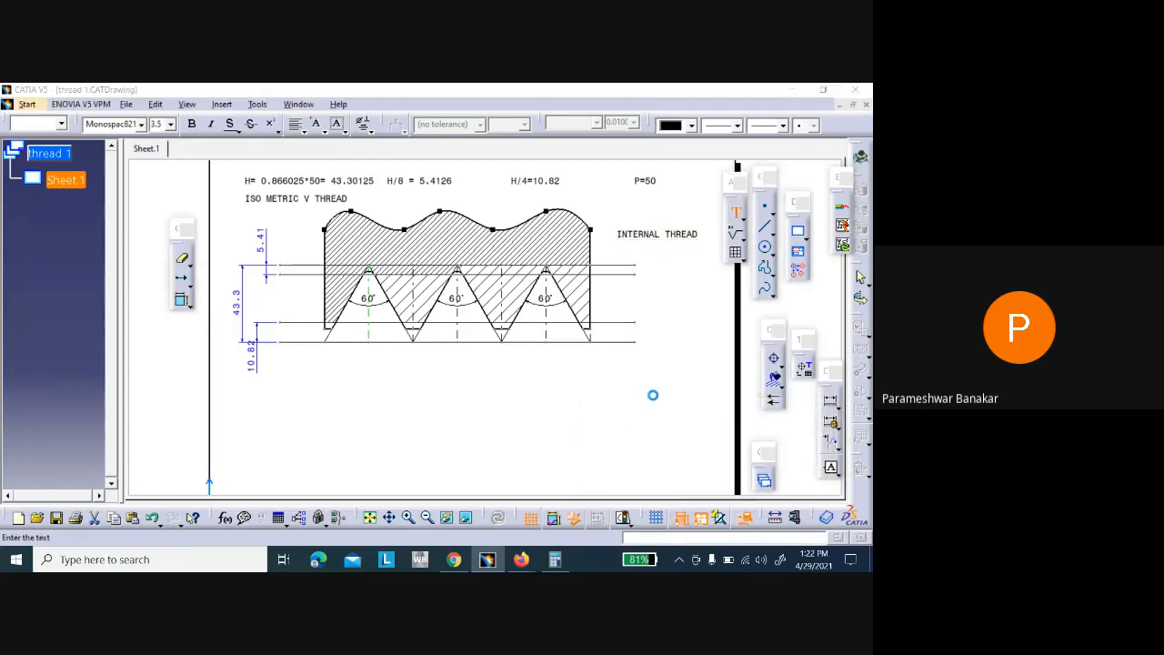
click(633, 438)
click(822, 410)
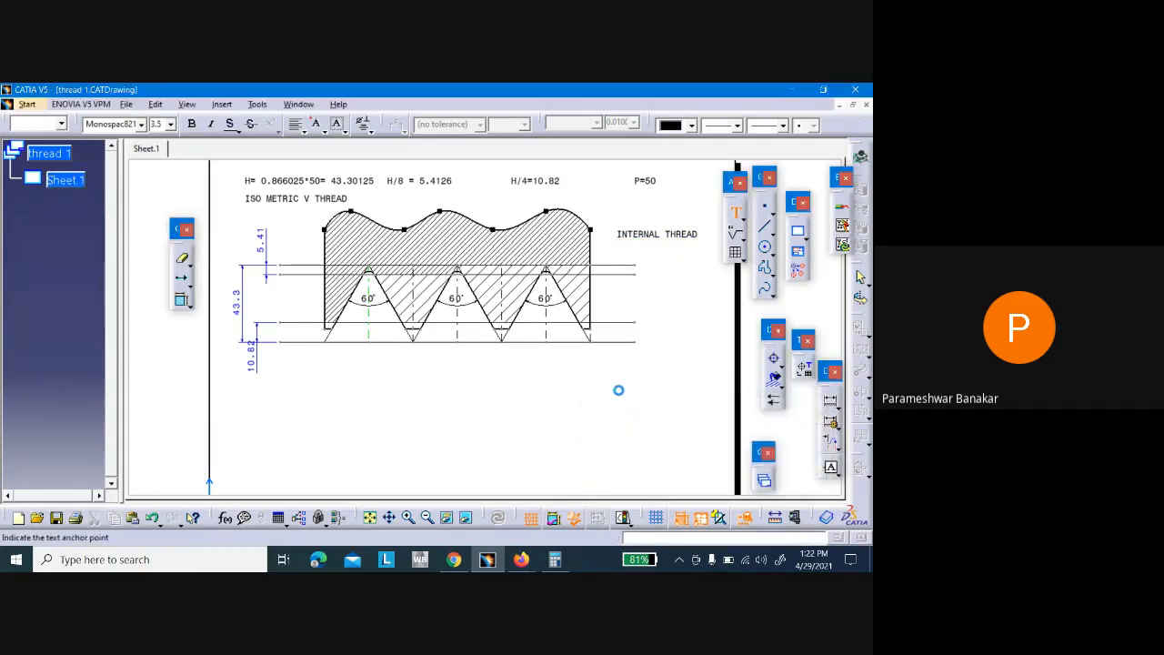
click(619, 390)
click(737, 215)
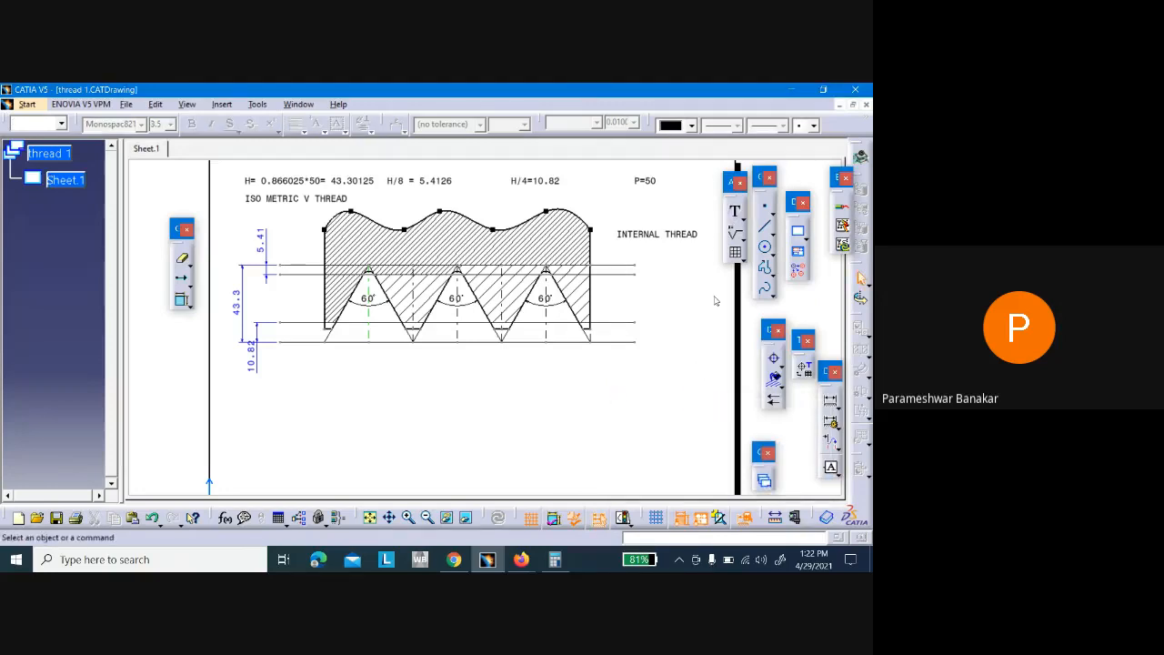
Duplicate the thread profile with its hatching and dimensions once, about 86.7 mm straight below the original
mouse_move(527, 404)
ctrl+middle_down()
mouse_move(519, 431)
mouse_move(509, 388)
ctrl+middle_up()
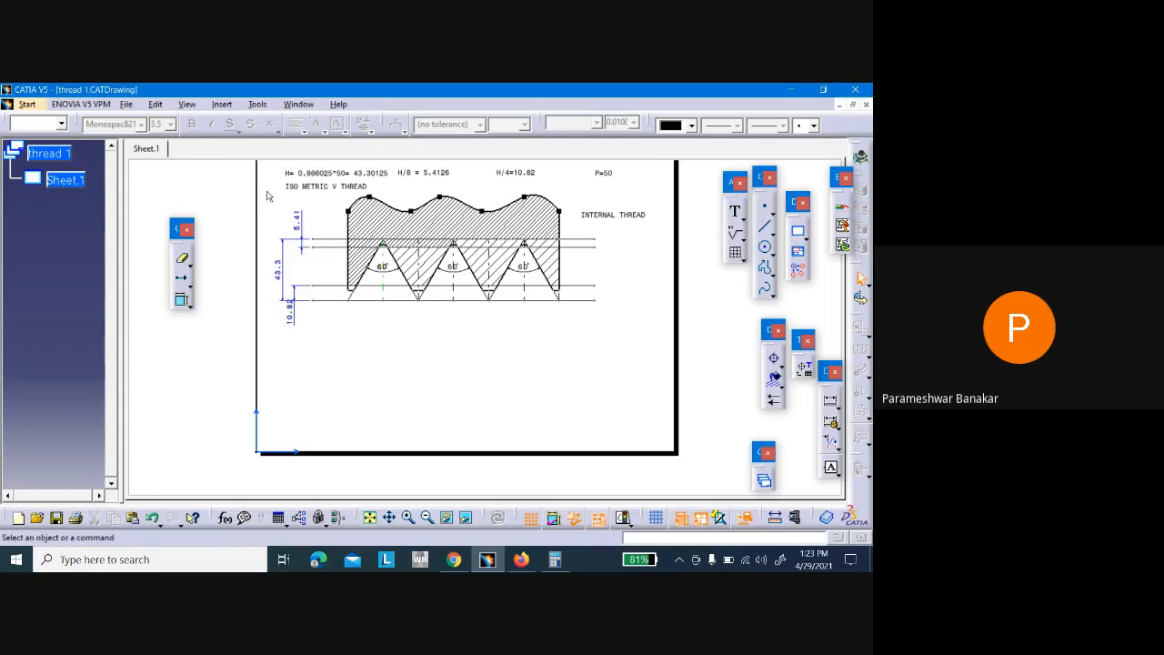
mouse_move(266, 190)
mouse_down()
mouse_move(531, 318)
mouse_move(611, 335)
mouse_up()
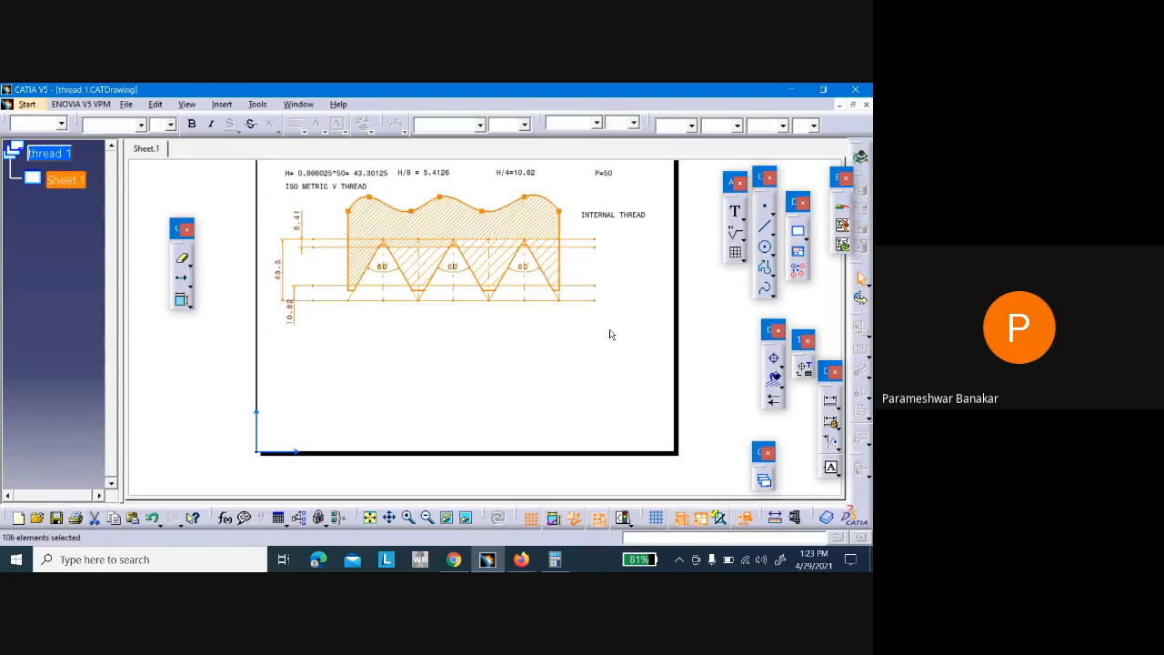
click(180, 283)
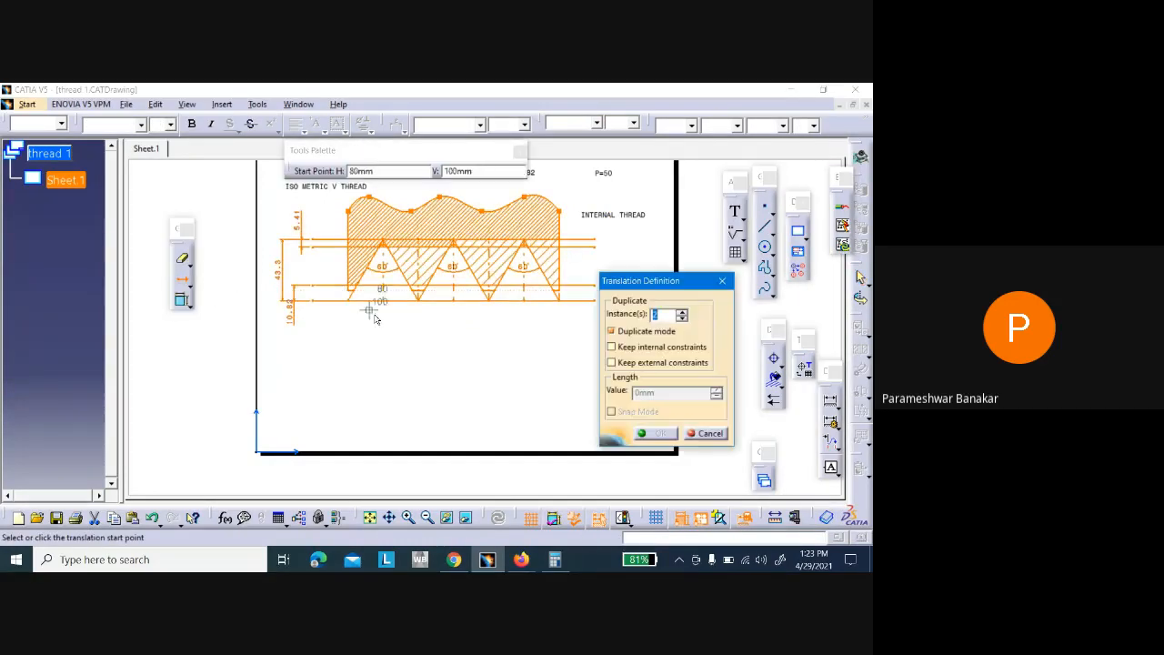
click(682, 318)
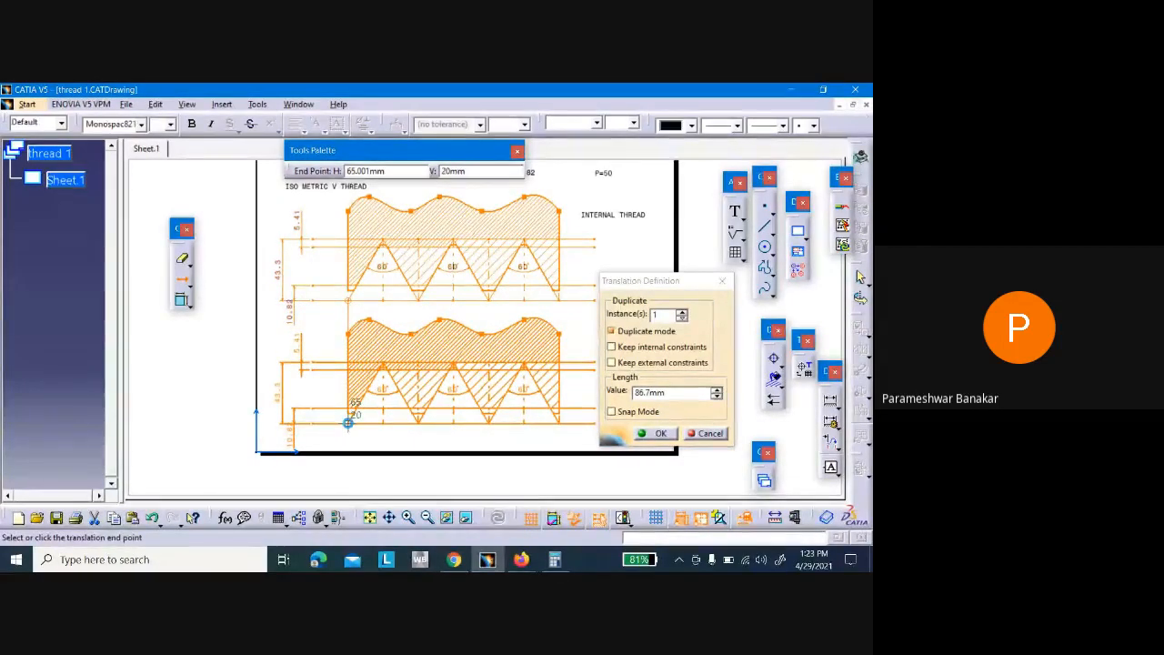
click(348, 422)
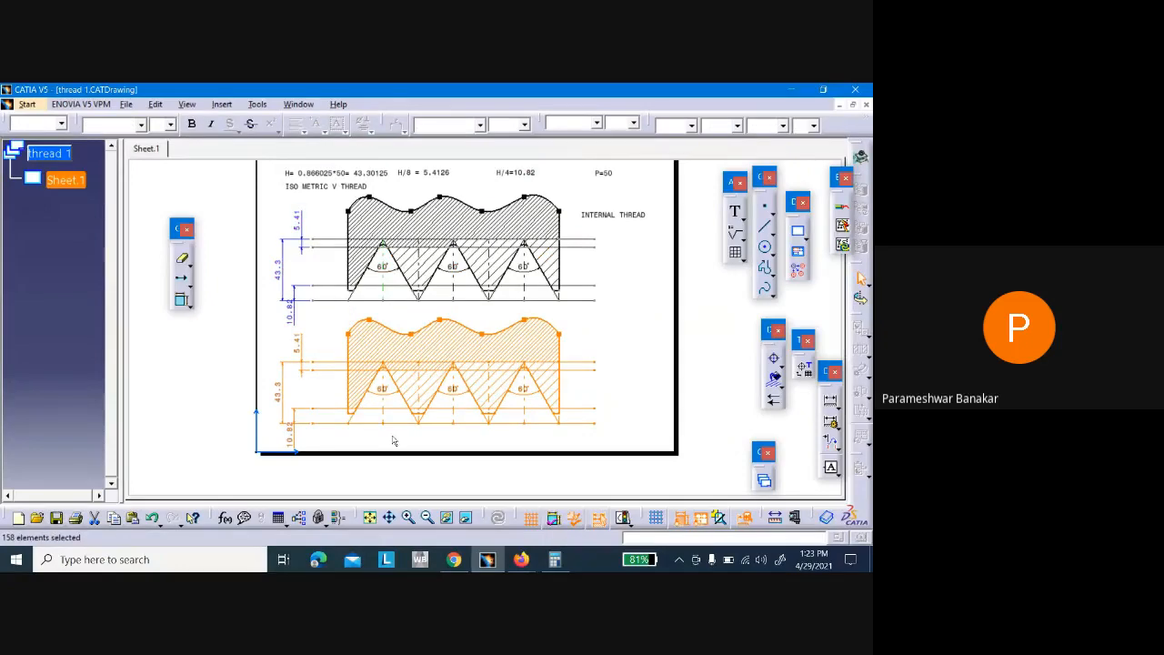
click(391, 435)
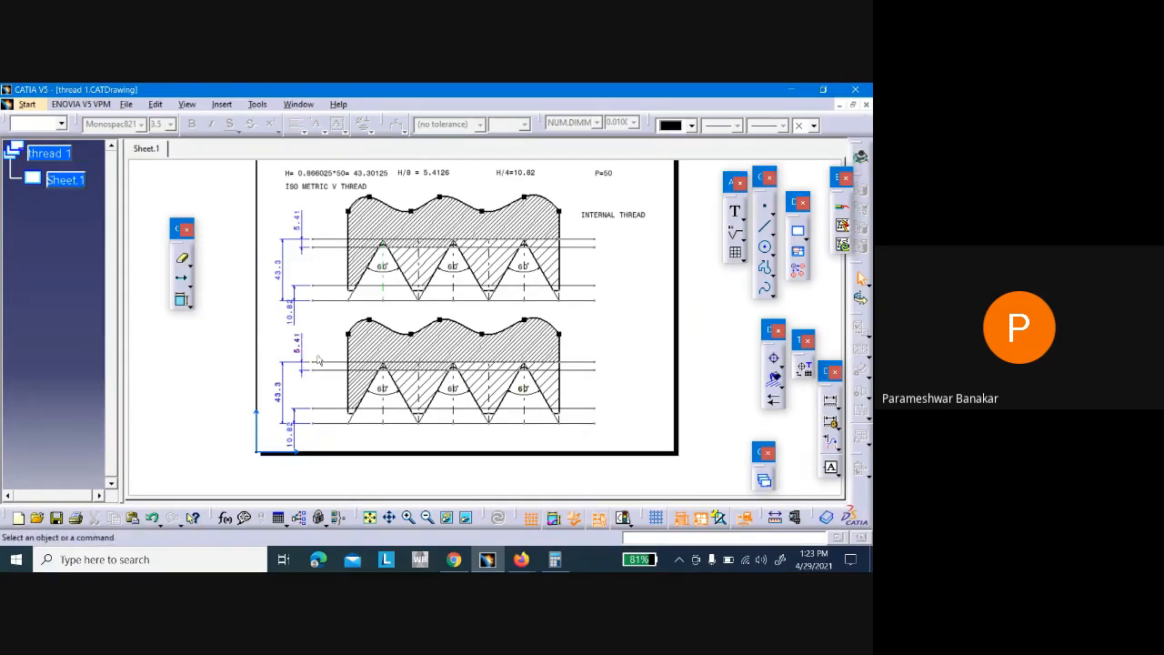
Try to strip the hatched areas of the lower copy with their support geometry, and delete its middle 60° dimension
click(368, 345)
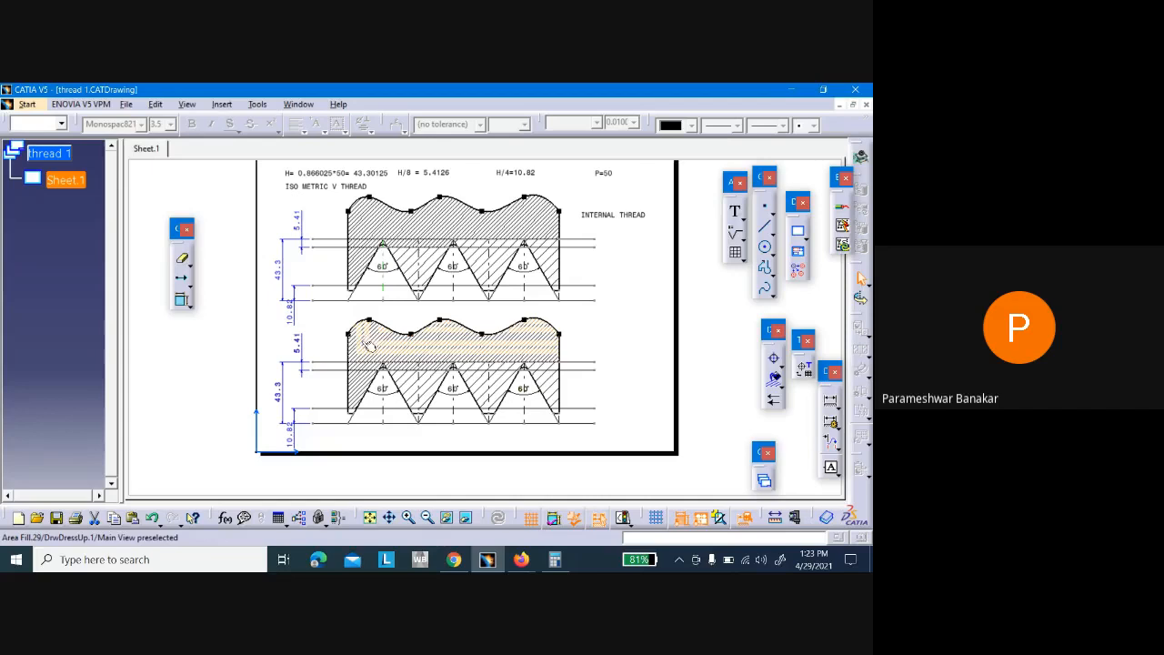
key(Delete)
click(445, 349)
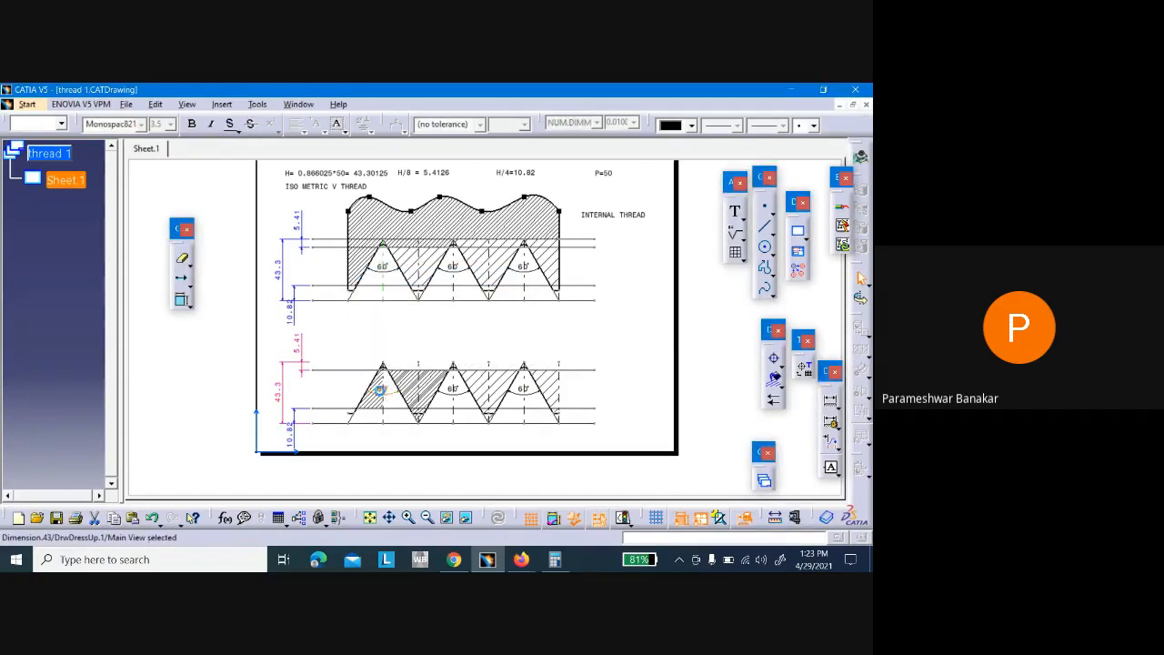
click(401, 390)
key(Delete)
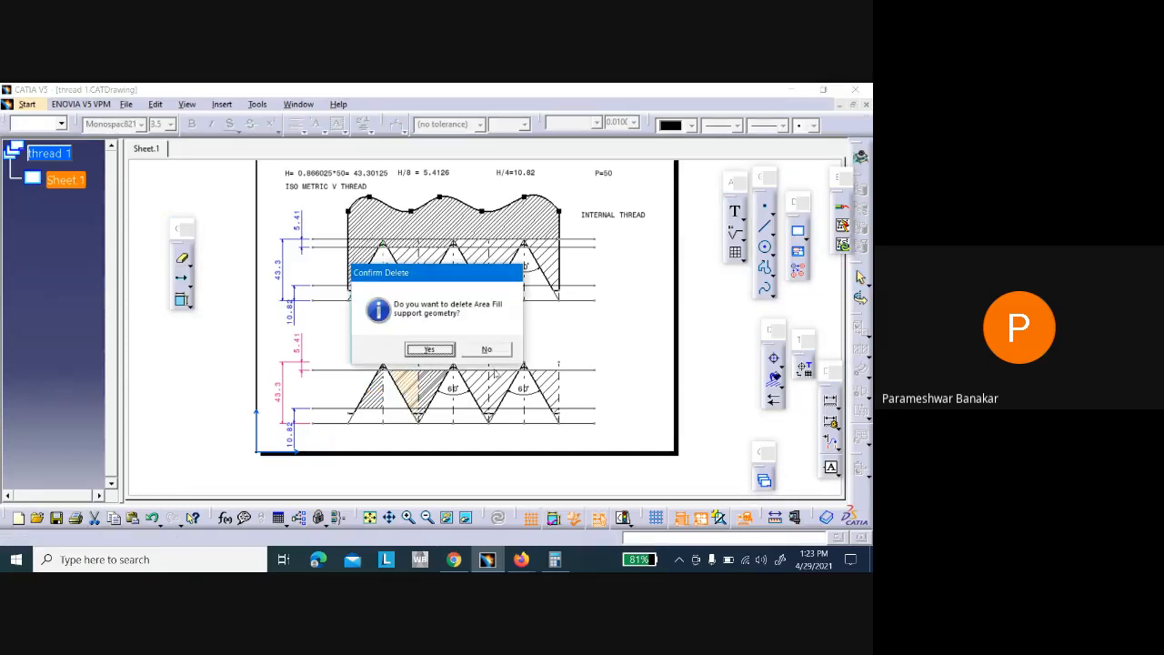
click(486, 350)
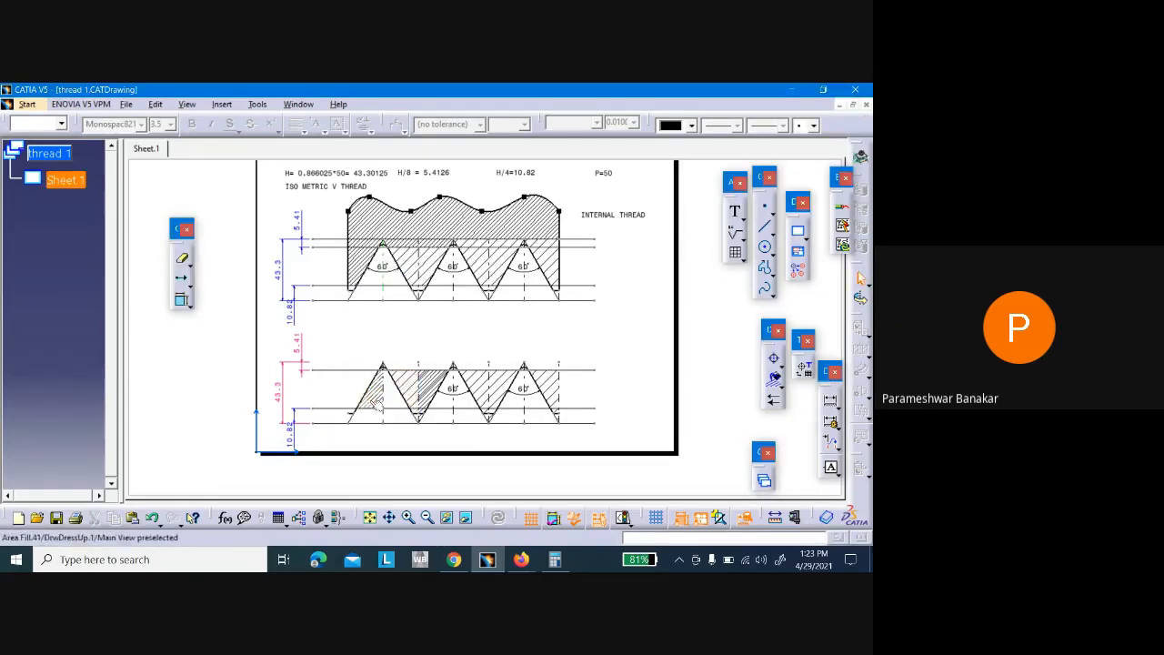
click(369, 401)
key(Delete)
click(416, 348)
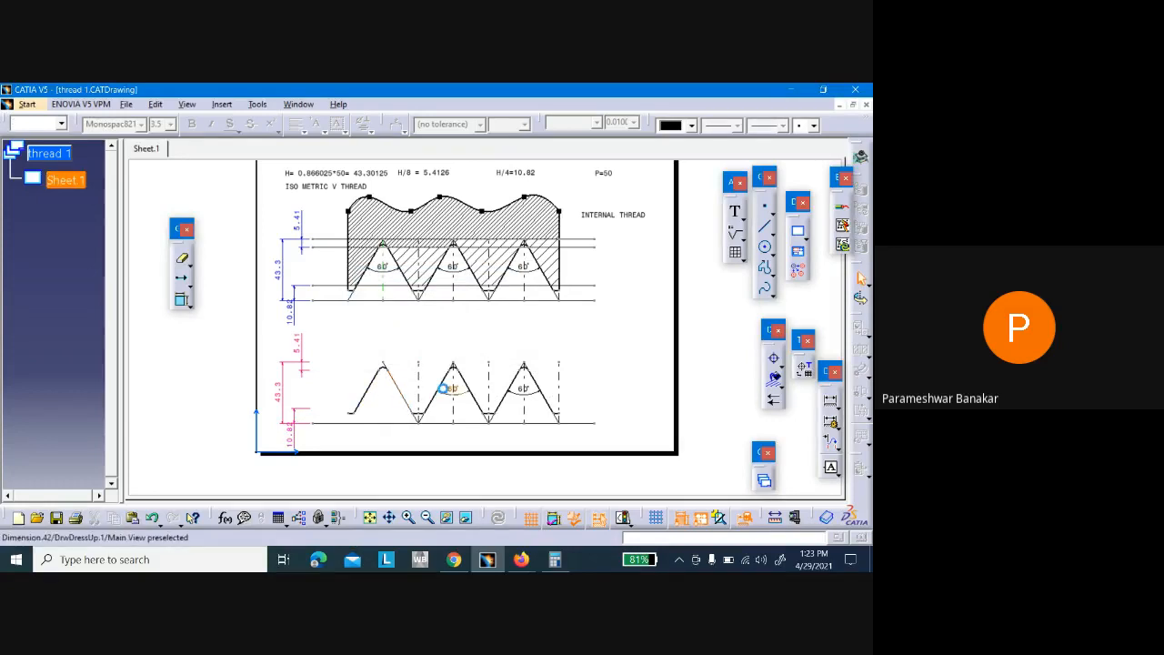
click(443, 390)
key(Delete)
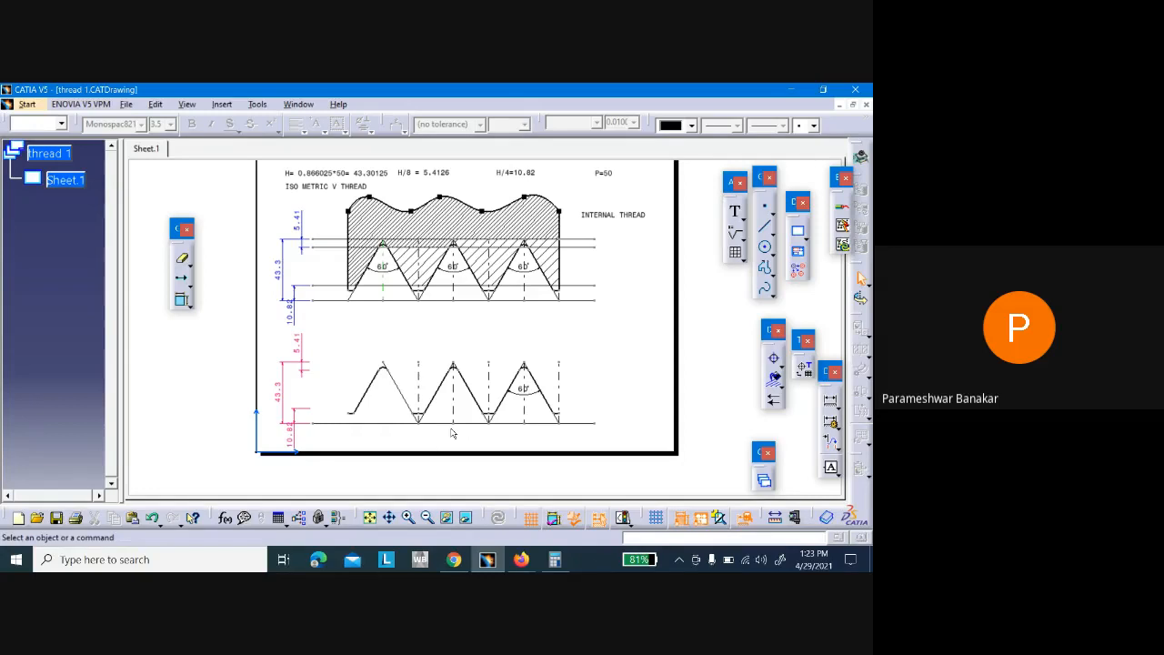
Undo the deletions made on the lower copy of the thread profile, back to the complete copy
key(ctrl+z)
key(ctrl+z)
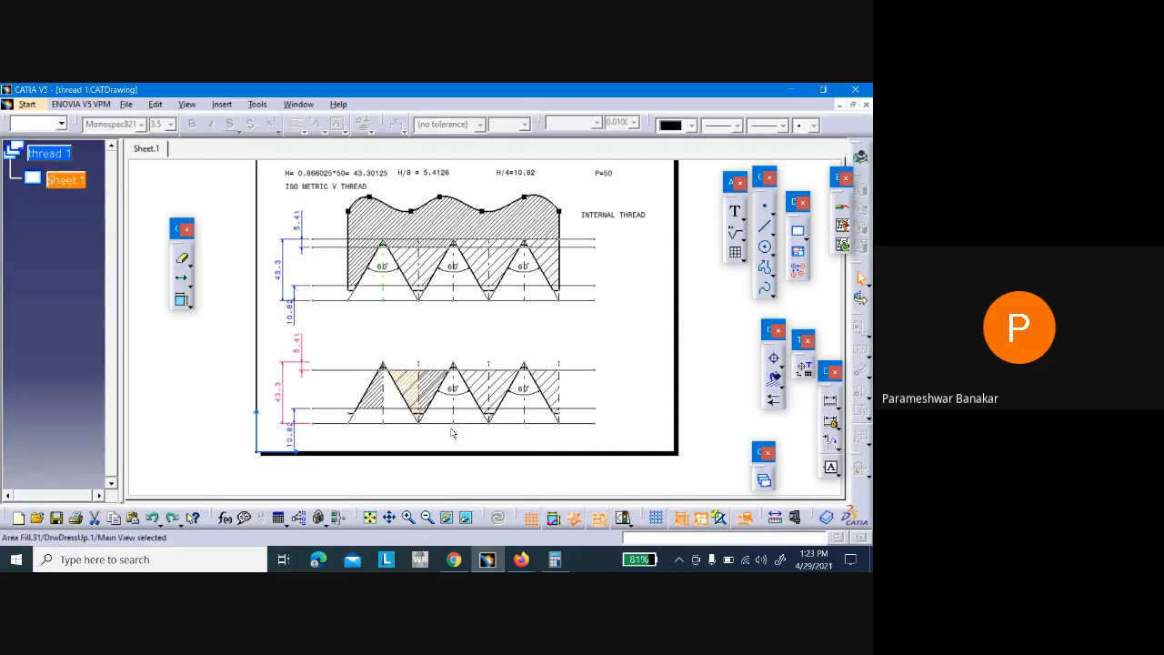
key(ctrl+z)
key(ctrl+z)
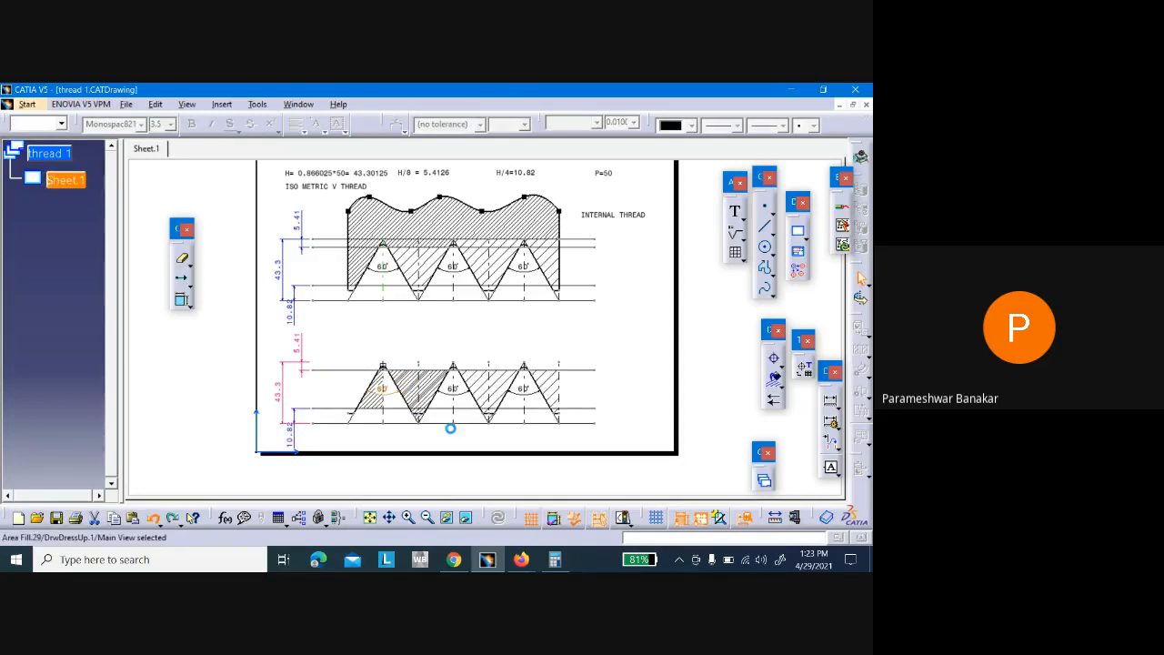
key(ctrl+z)
key(ctrl+z)
key(ctrl+z)
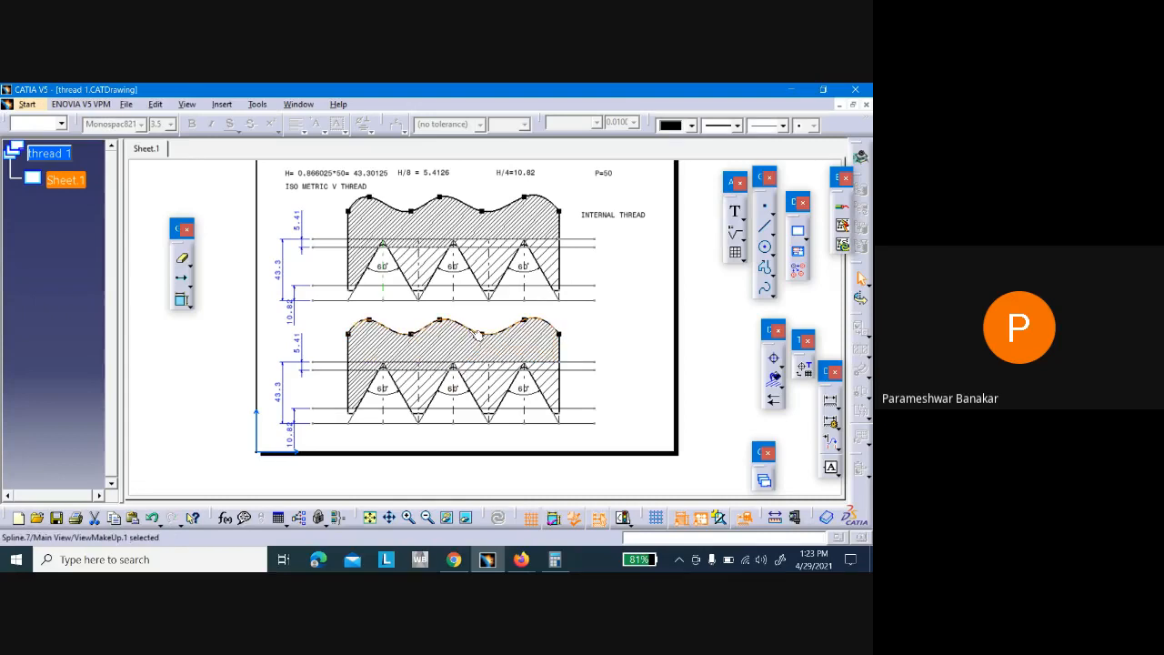
Delete the wavy top spline and the right vertical edge of the lower thread profile copy
key(ctrl+z)
key(ctrl+z)
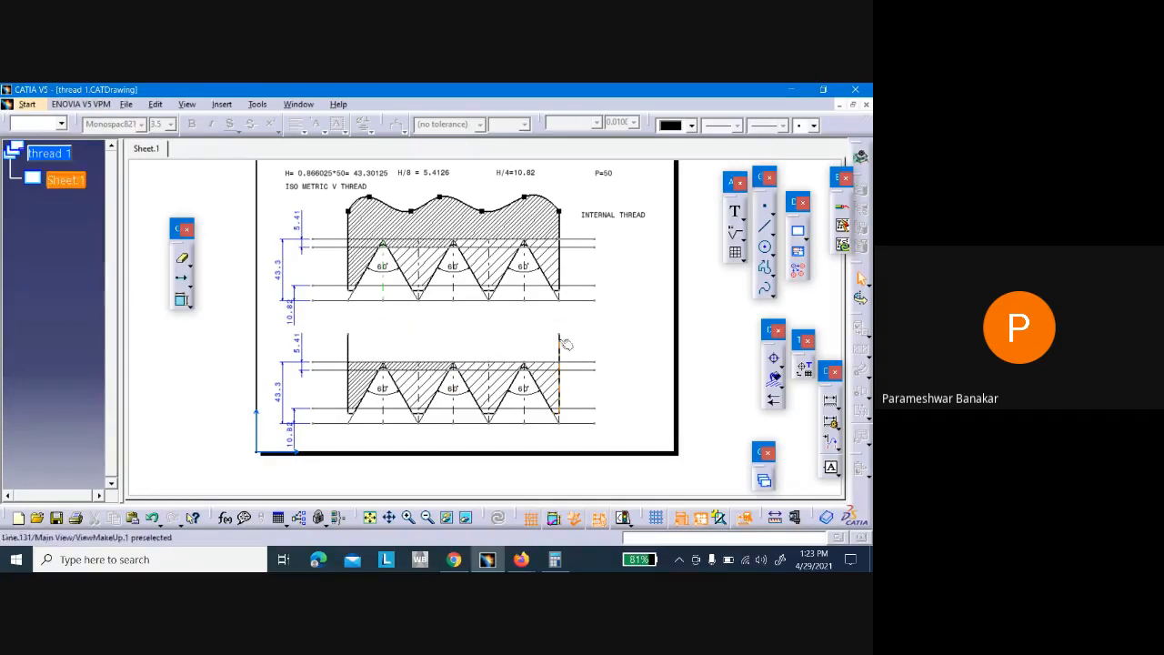
click(560, 342)
key(Delete)
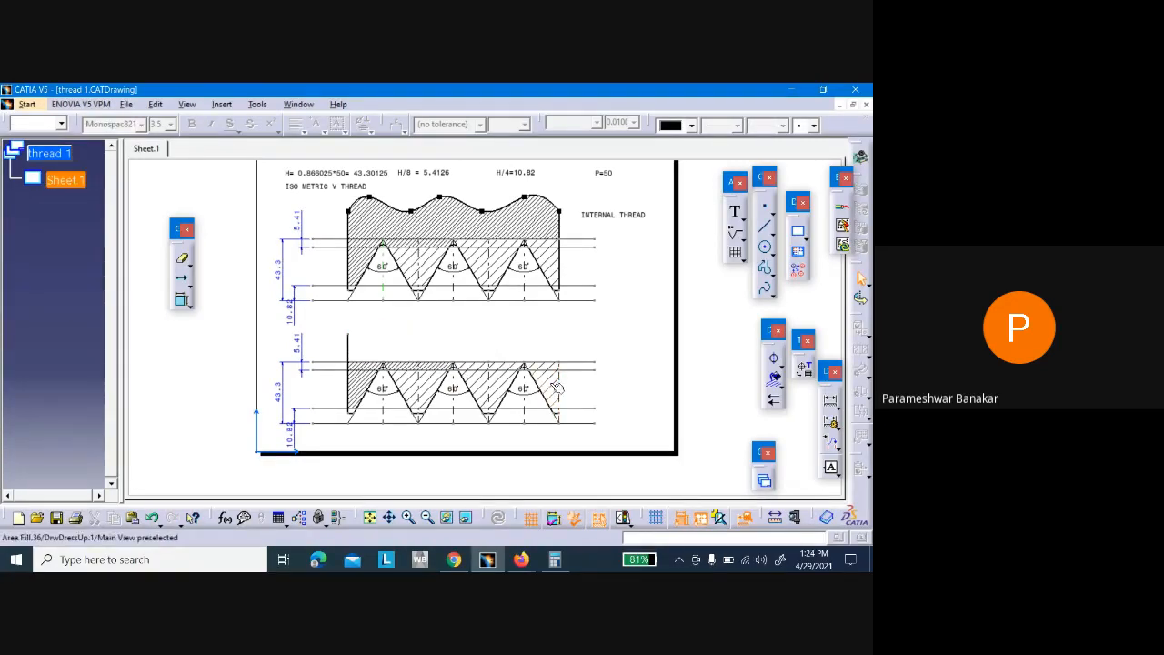
Delete the remaining hatched areas of the lower copy together with their support geometry
click(557, 388)
key(Delete)
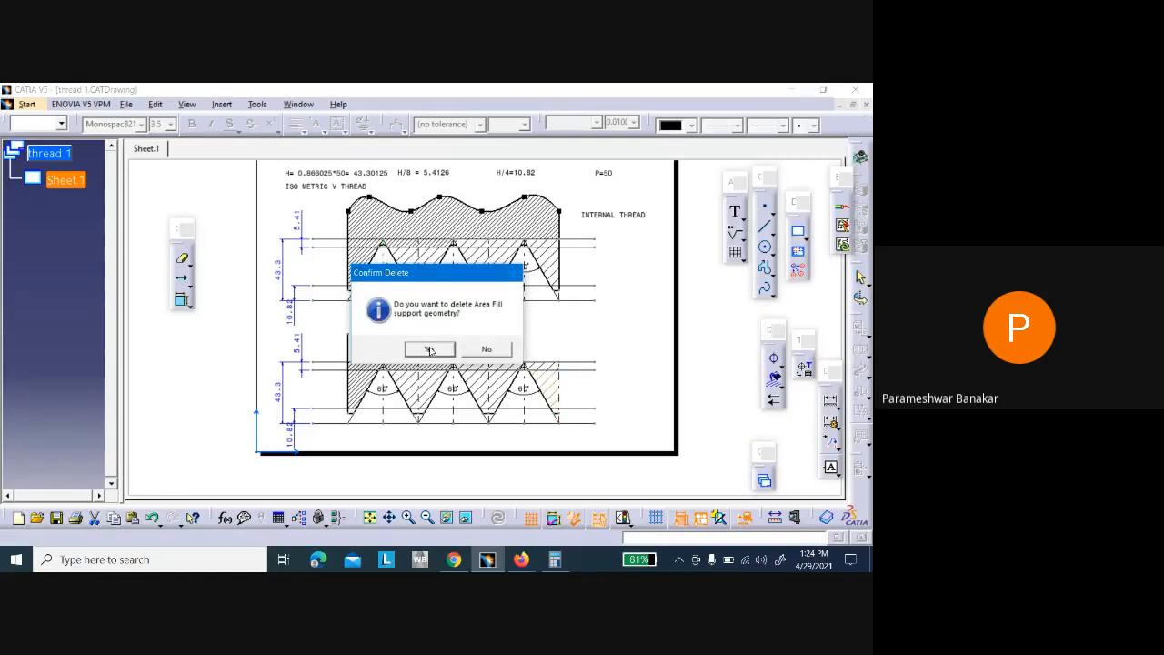
click(430, 350)
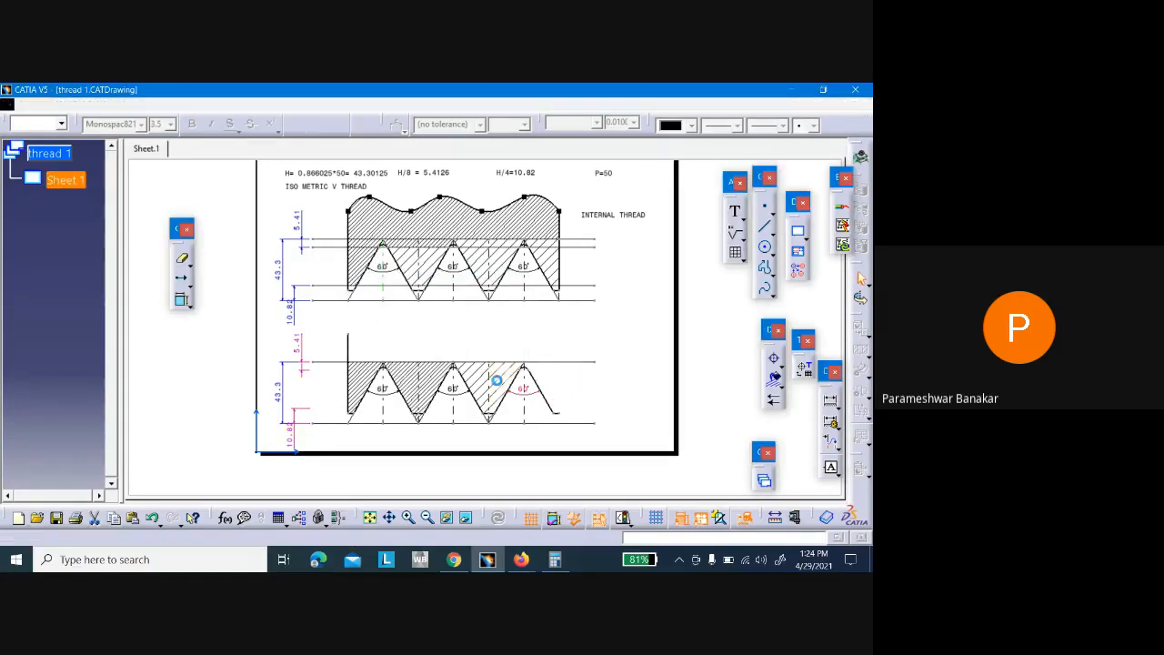
click(419, 350)
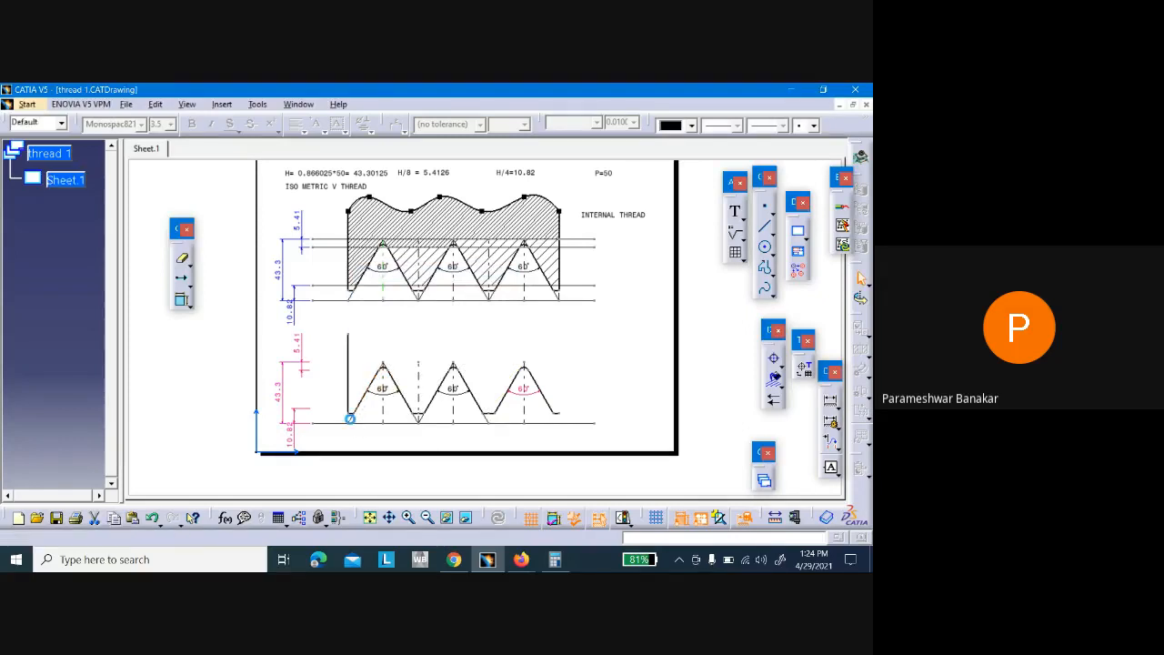
Delete the rest of the lower profile copy, including its leftover 5.41, 43.3 and 10.82 dimensions
drag(278, 340, 621, 441)
key(Delete)
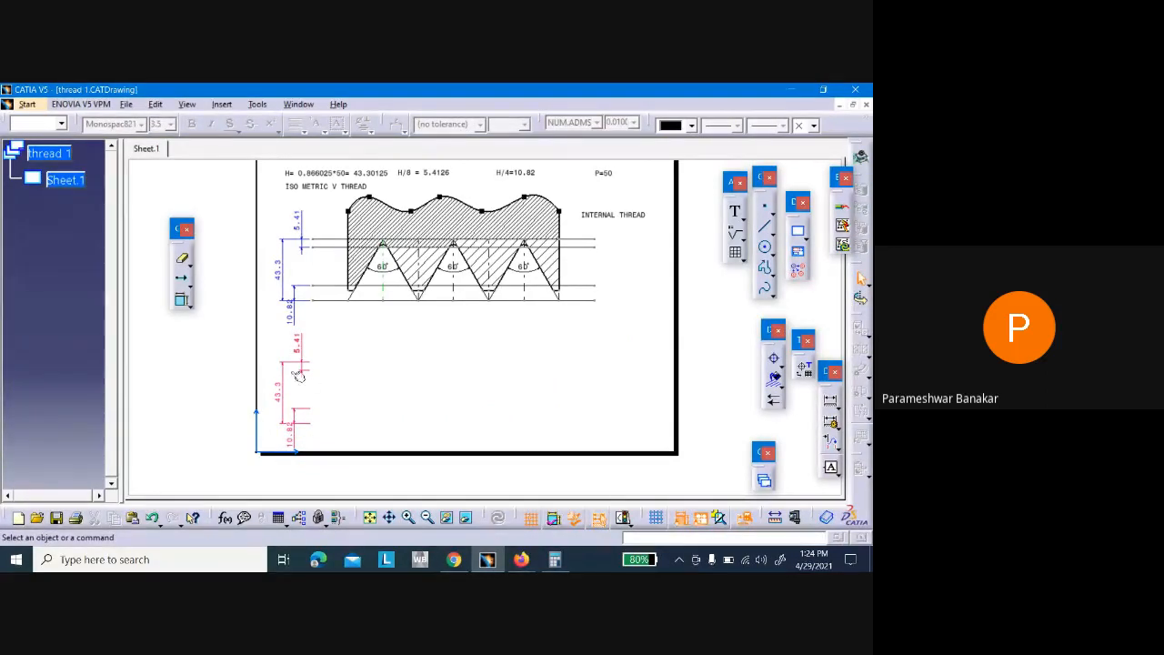
drag(277, 346, 325, 429)
key(Delete)
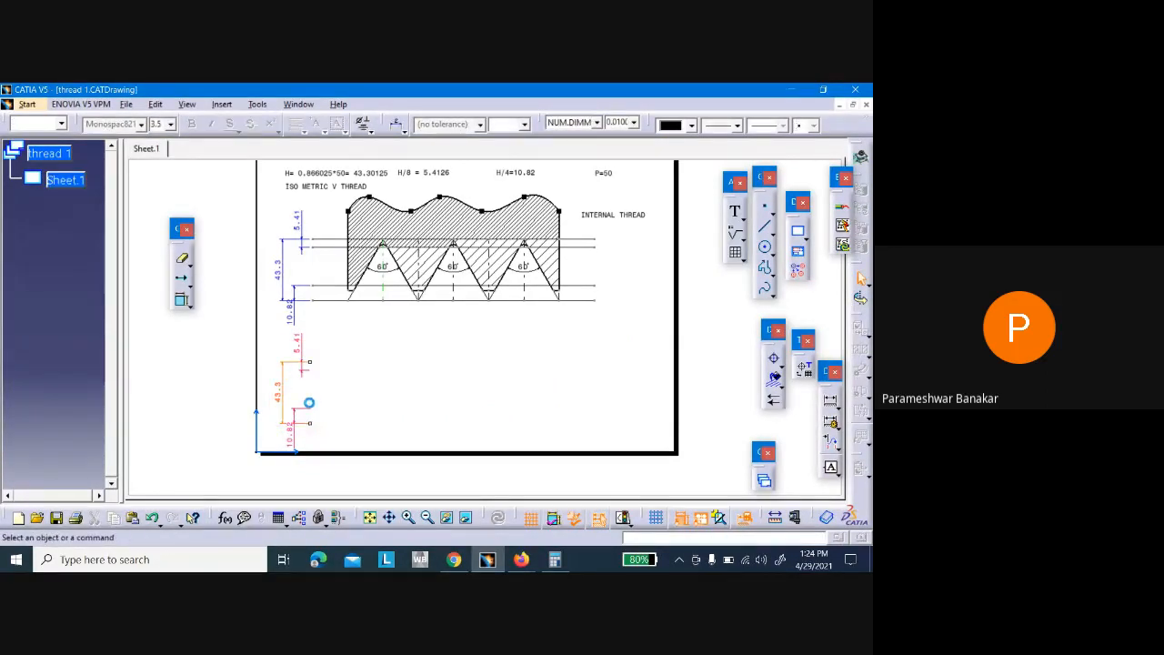
click(309, 370)
key(Delete)
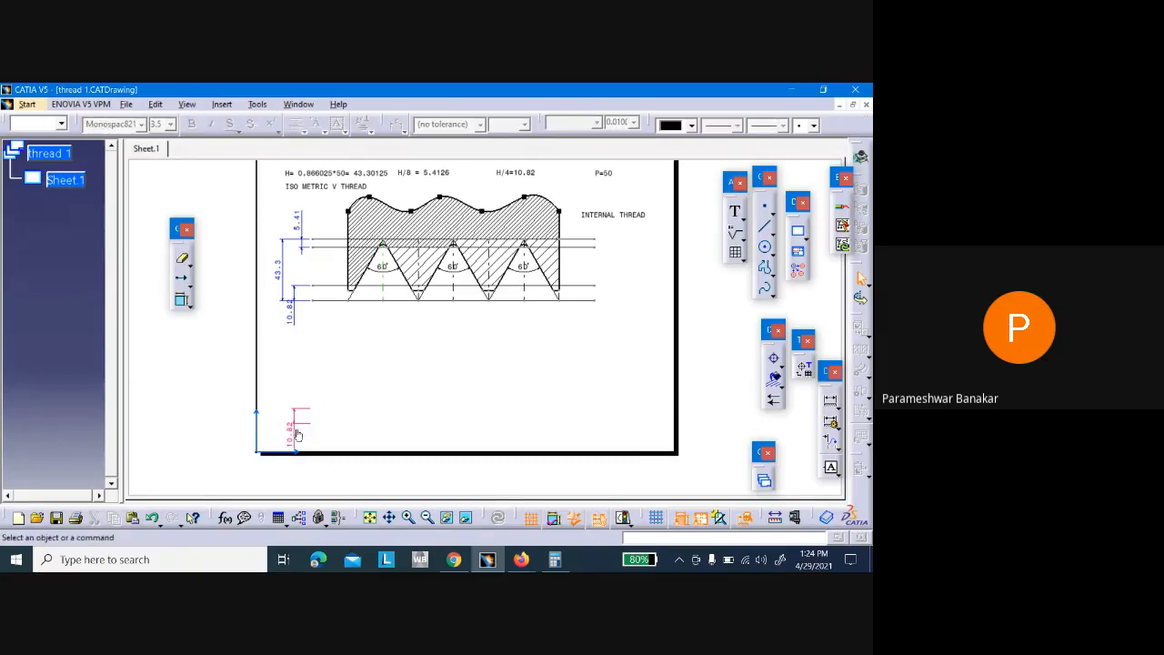
click(295, 427)
key(Delete)
Duplicate the four horizontal construction lines of the internal thread with Translate, placing one copy straight below the profile
click(321, 239)
ctrl+click(323, 245)
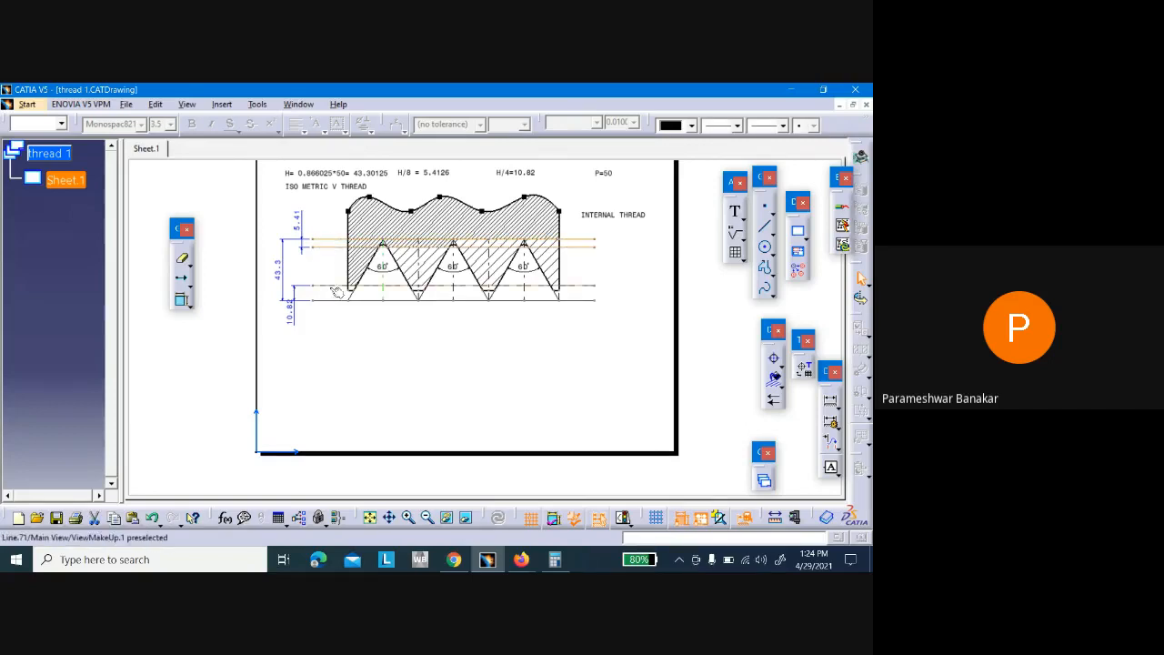
ctrl+click(330, 287)
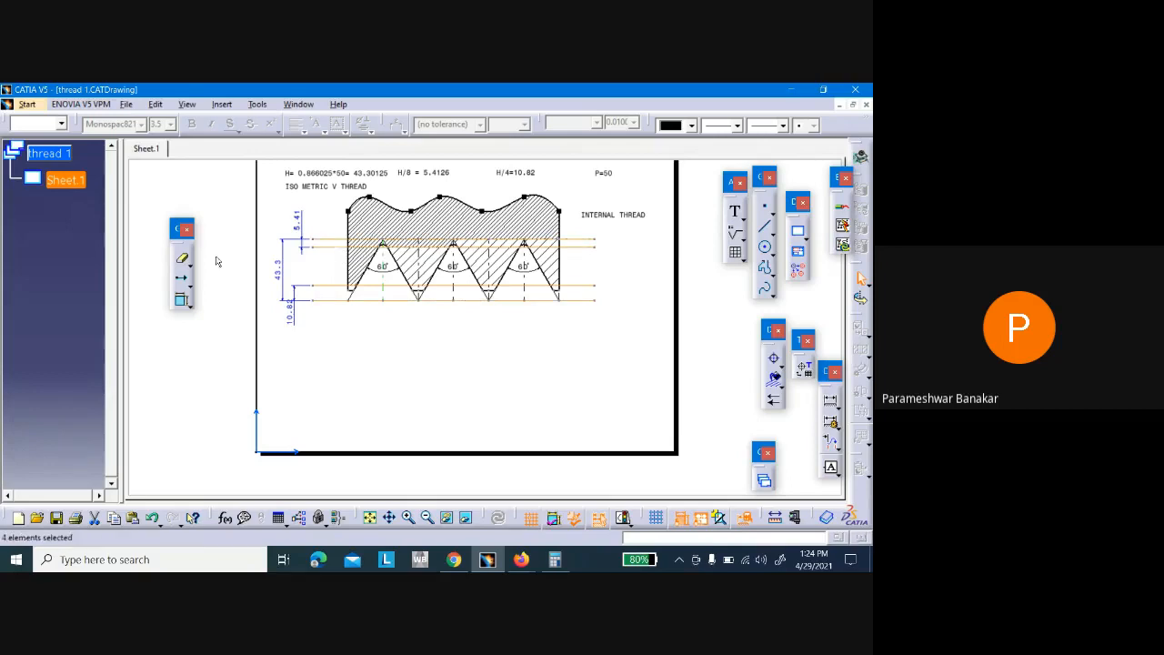
click(182, 278)
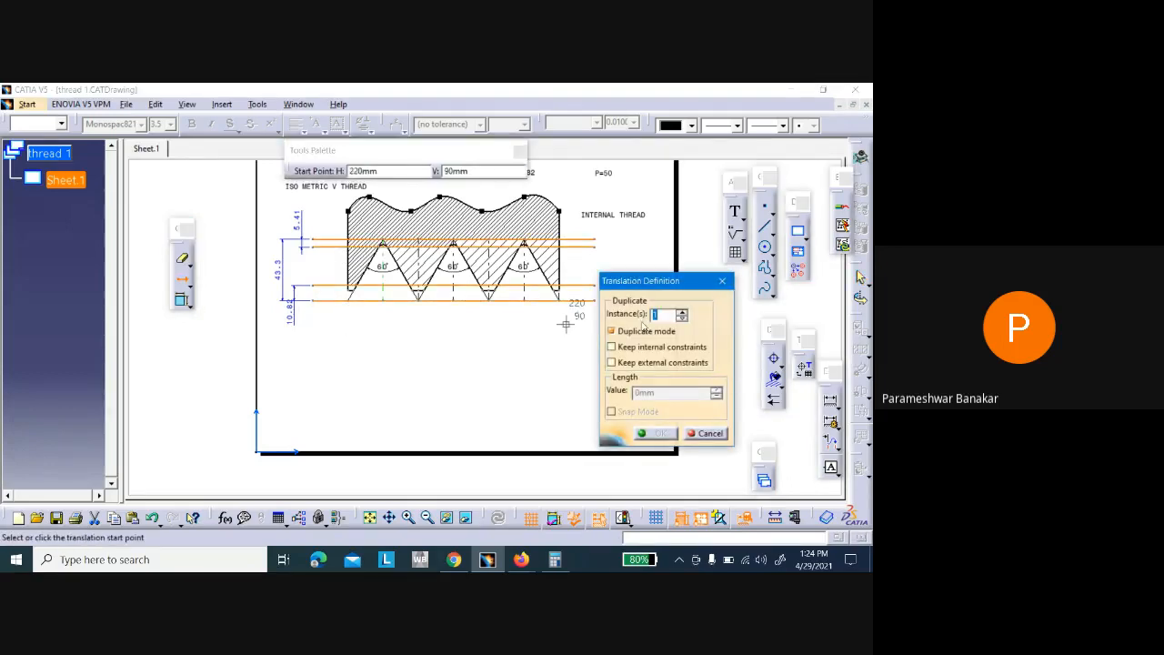
click(349, 300)
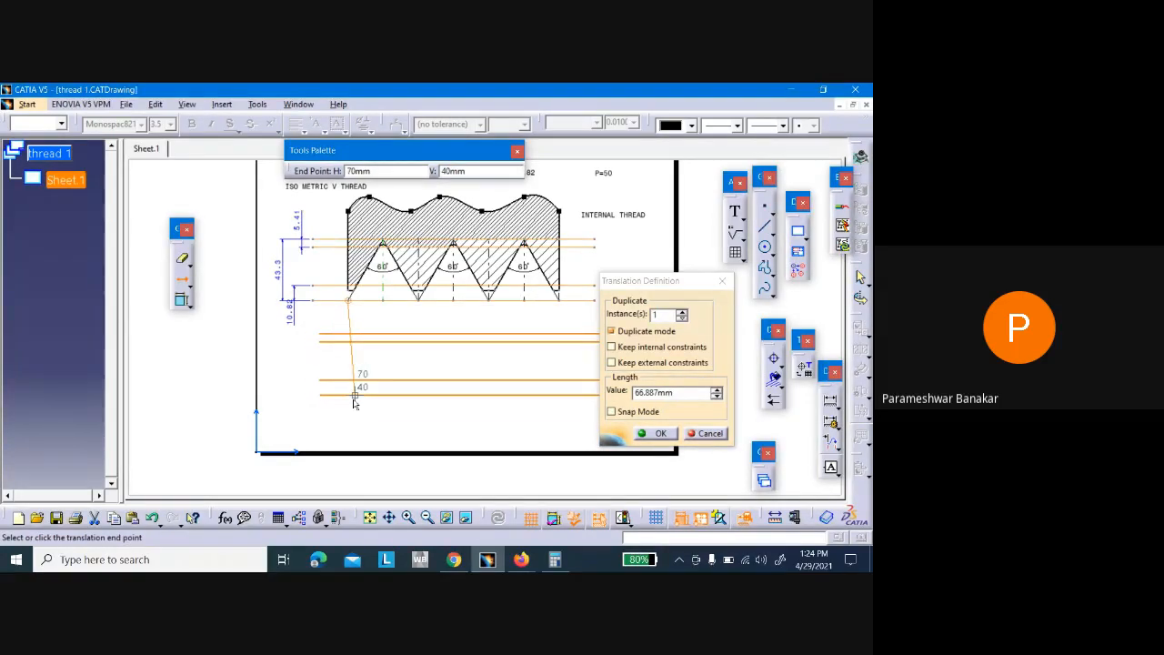
click(346, 408)
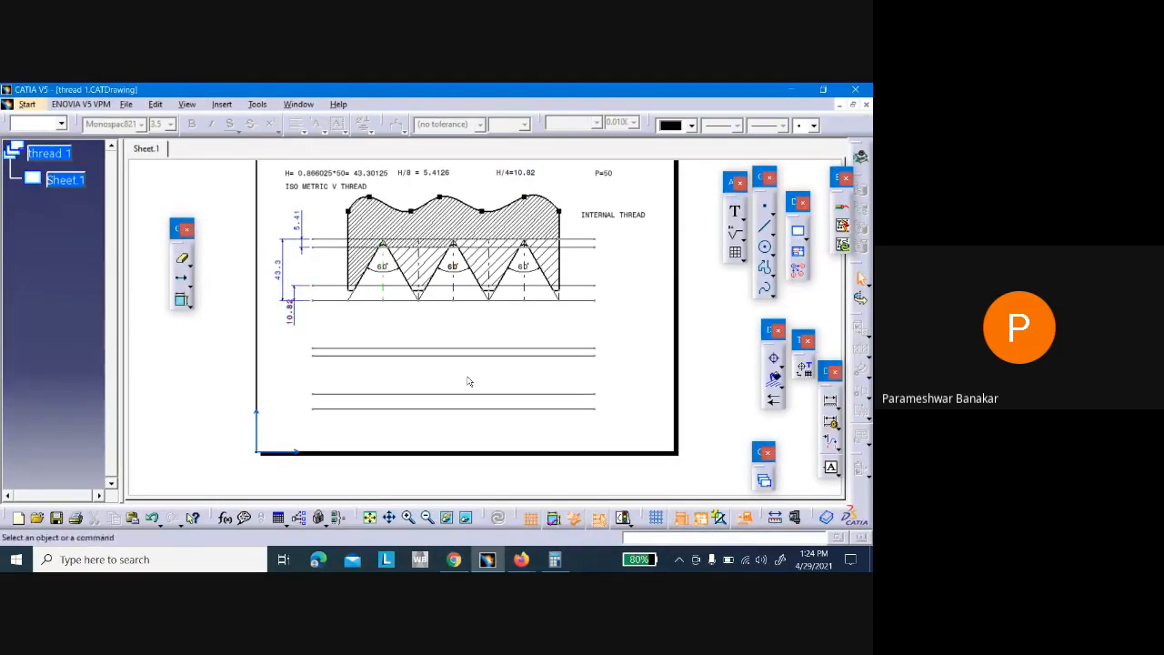
Dimension the overall height between the uppermost and lowest copied construction lines, beside their outer ends
click(830, 403)
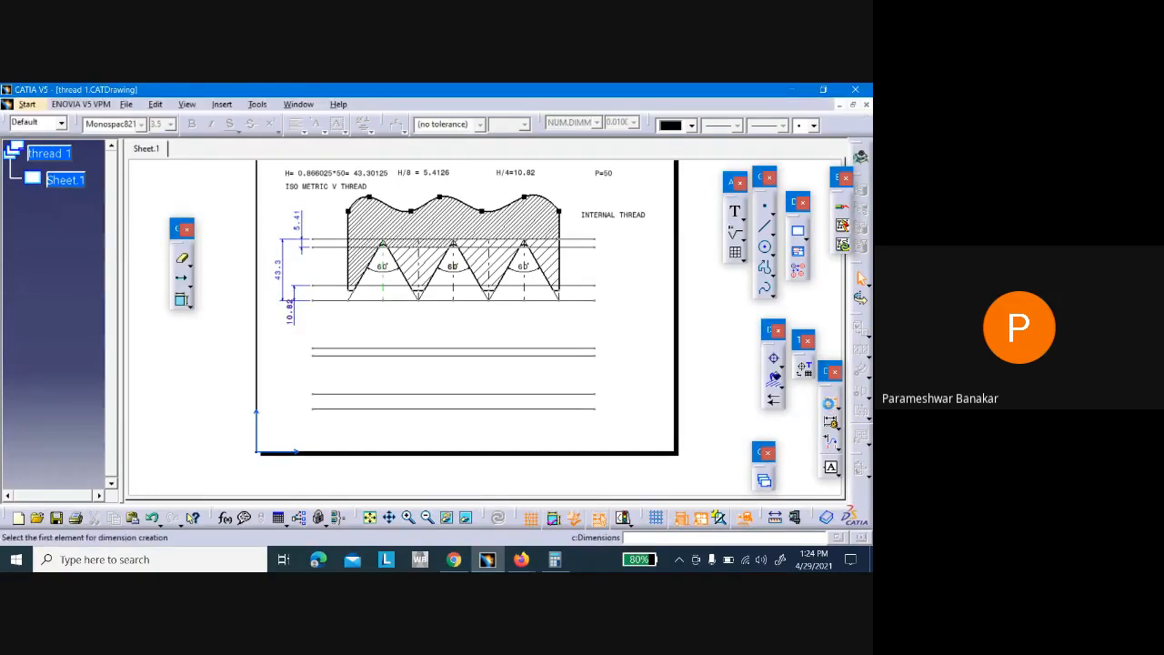
click(330, 351)
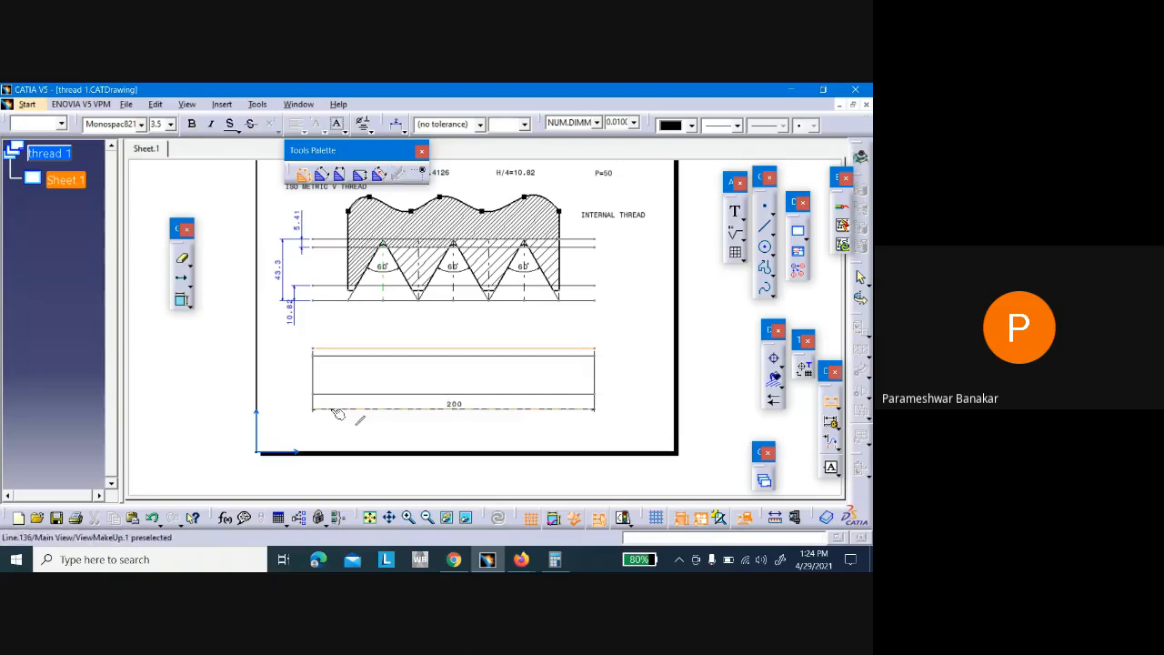
click(338, 411)
click(271, 376)
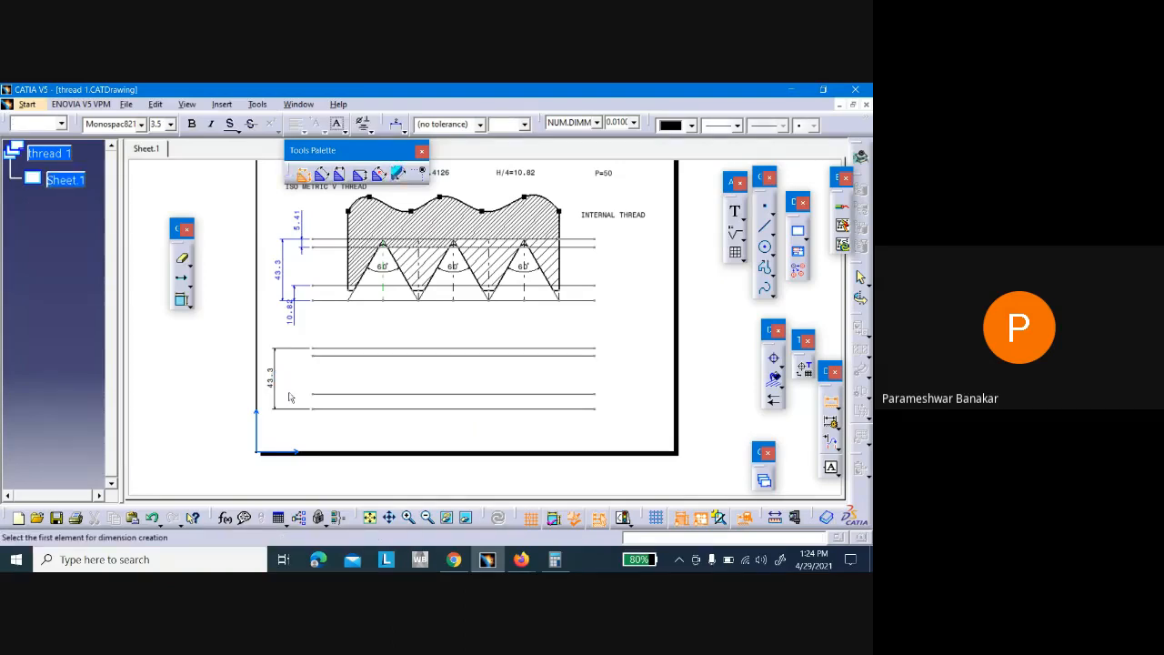
Dimension the spacing of the upper pair and of the lower pair of copied construction lines
click(332, 432)
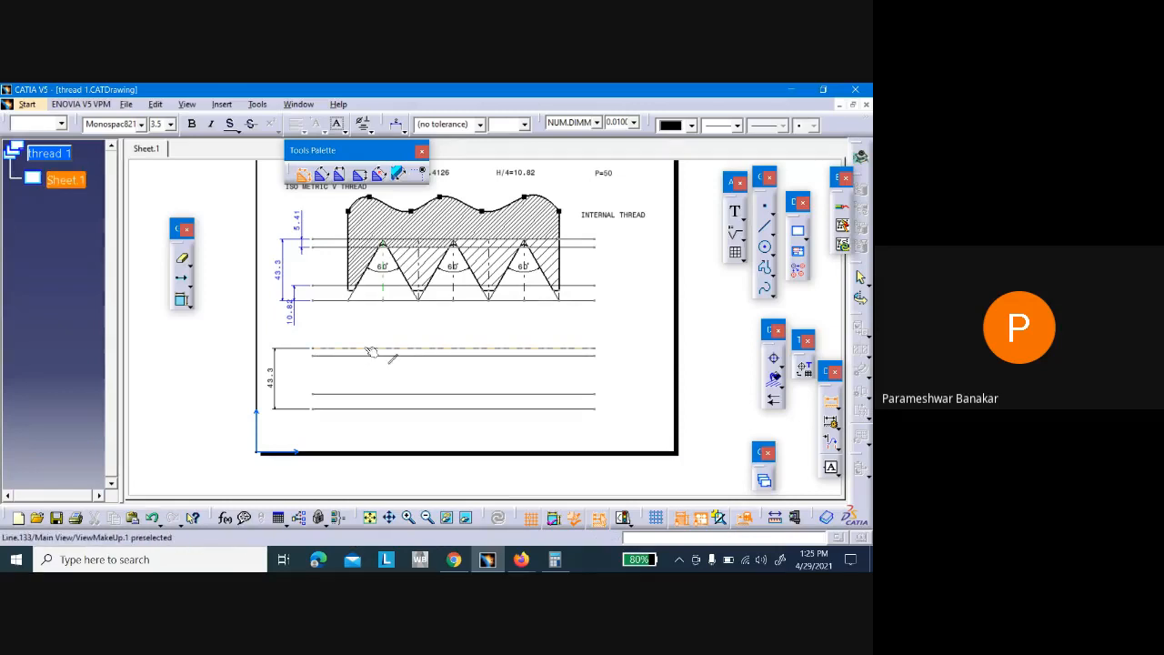
click(400, 357)
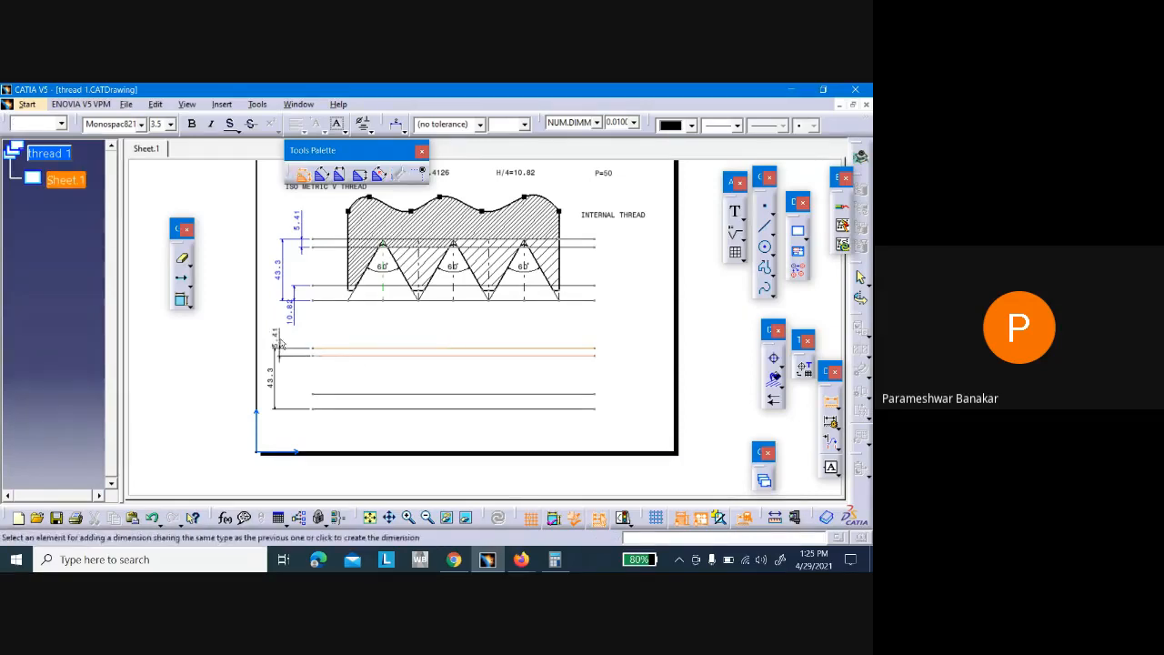
click(284, 342)
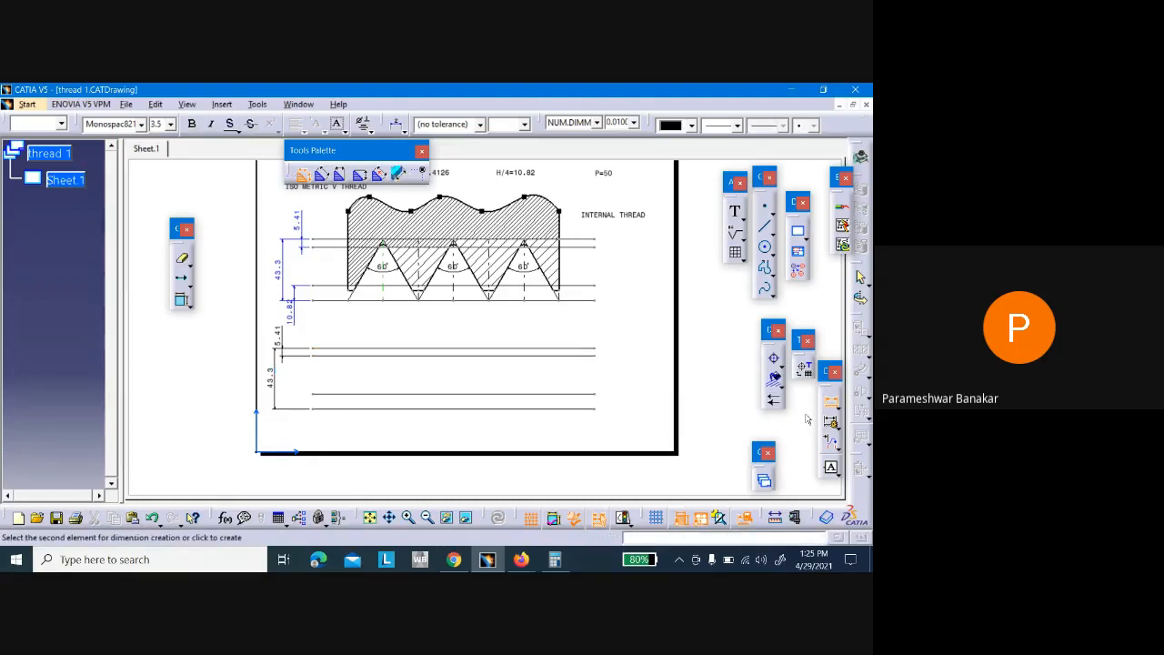
click(355, 411)
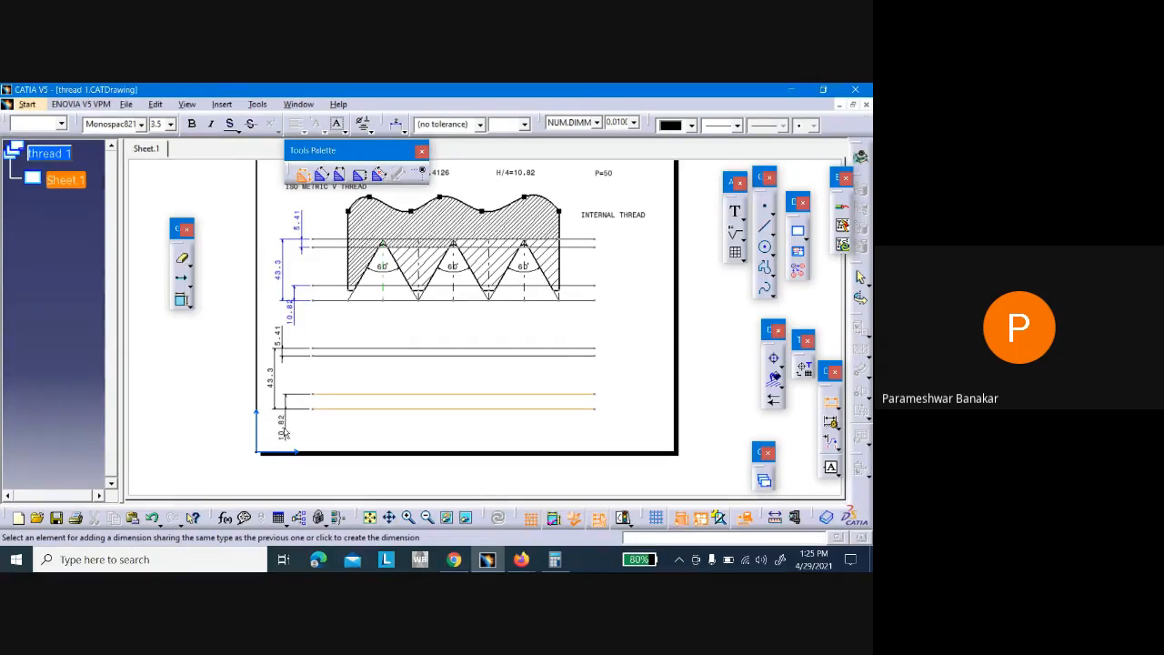
click(284, 433)
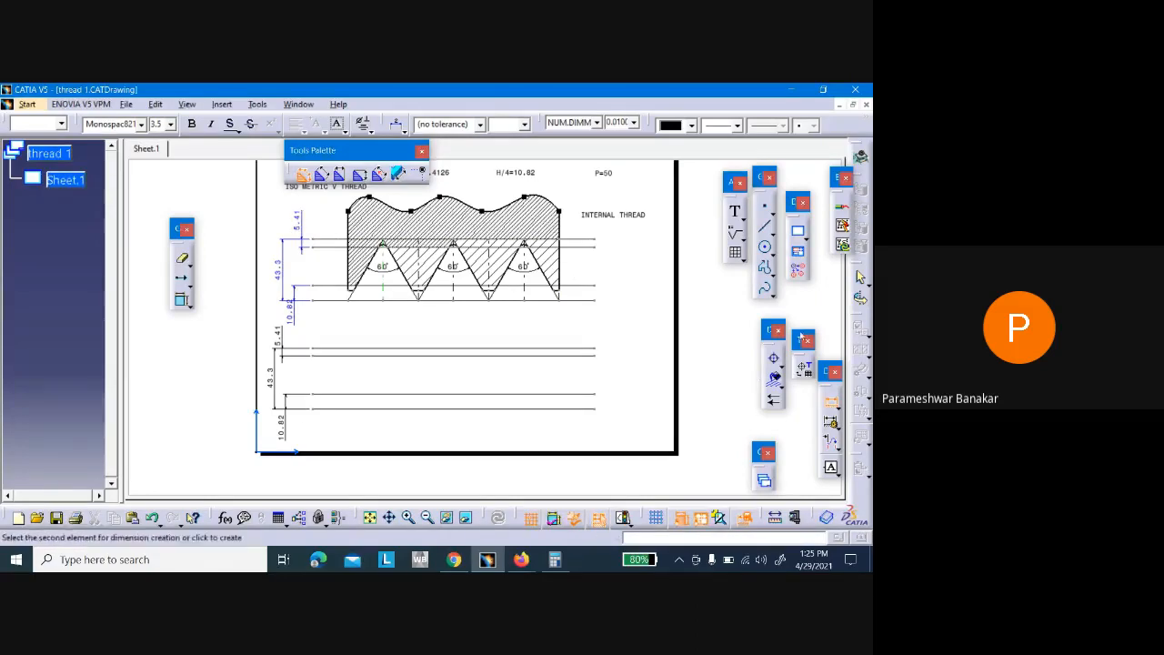
Add the text "= H/6" beside the dimension of the lower pair of copied lines
click(738, 213)
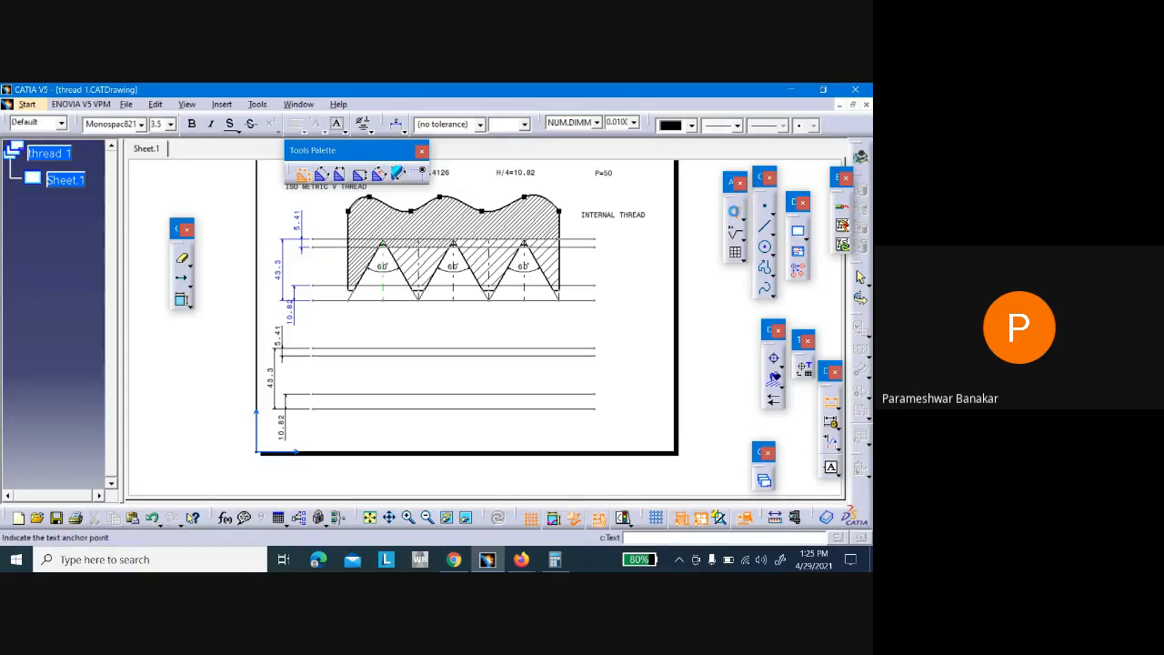
click(289, 430)
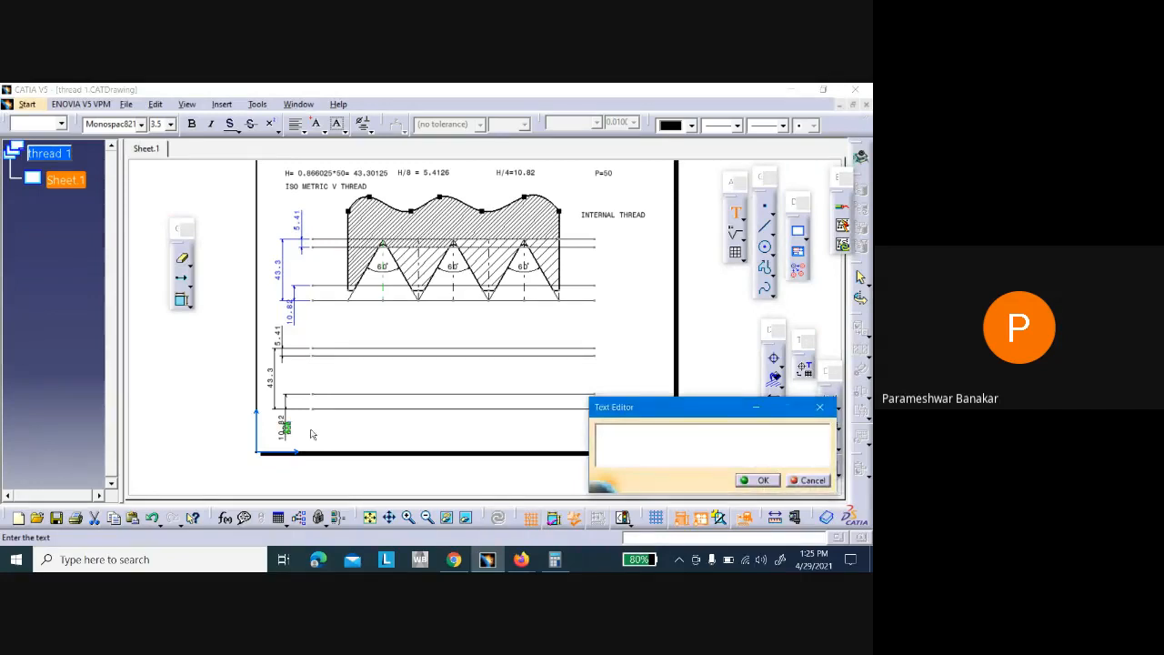
text(= H/8)
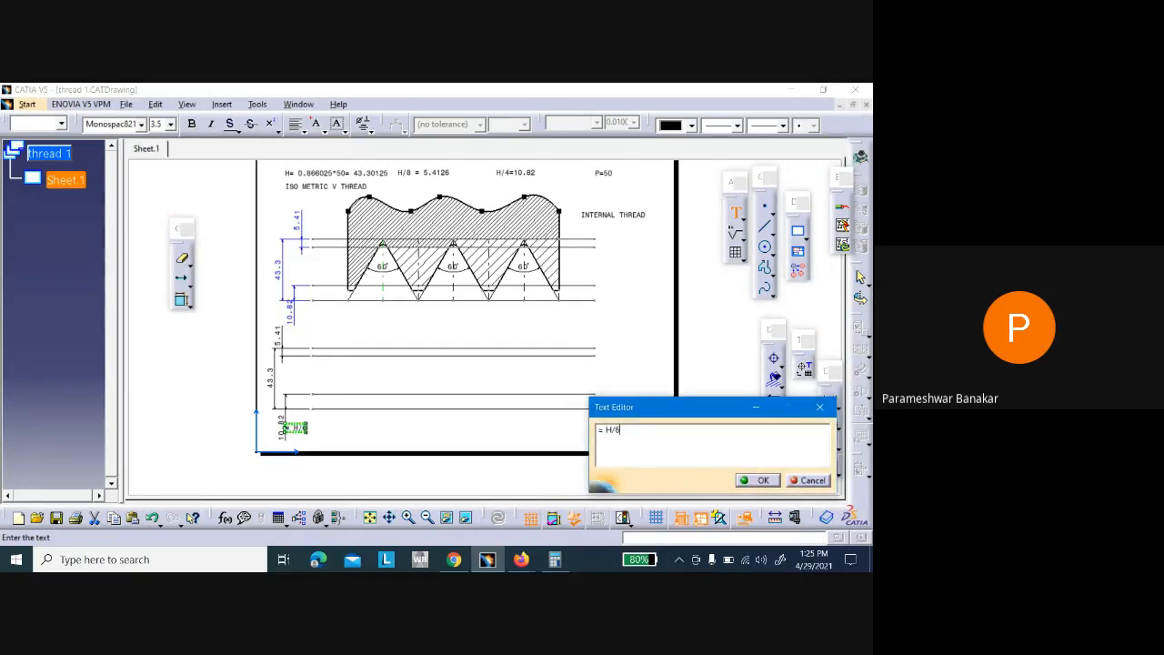
click(760, 480)
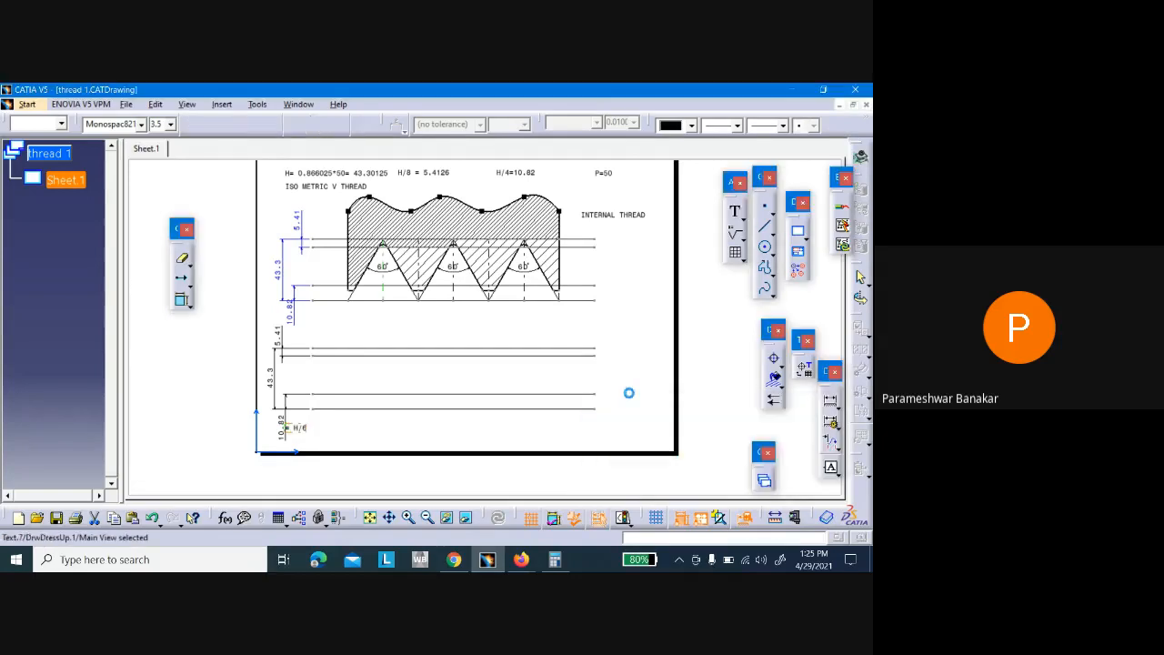
Make the lower pair's spacing dimension drive the geometry and set it to 7.217 mm
double_click(281, 426)
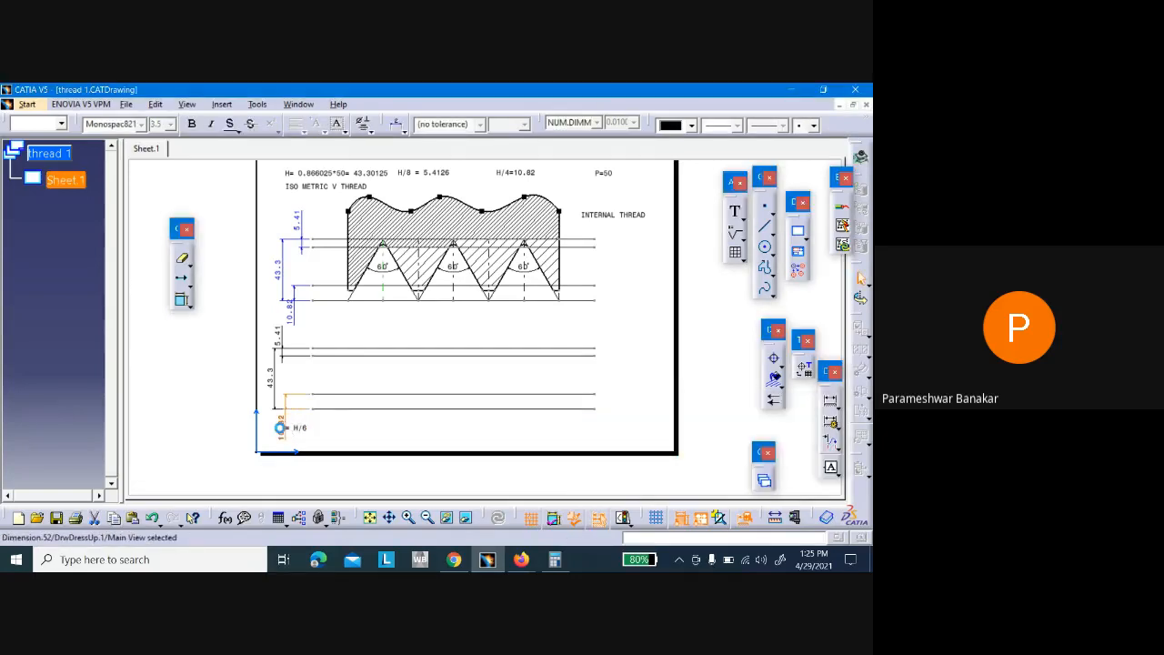
click(292, 462)
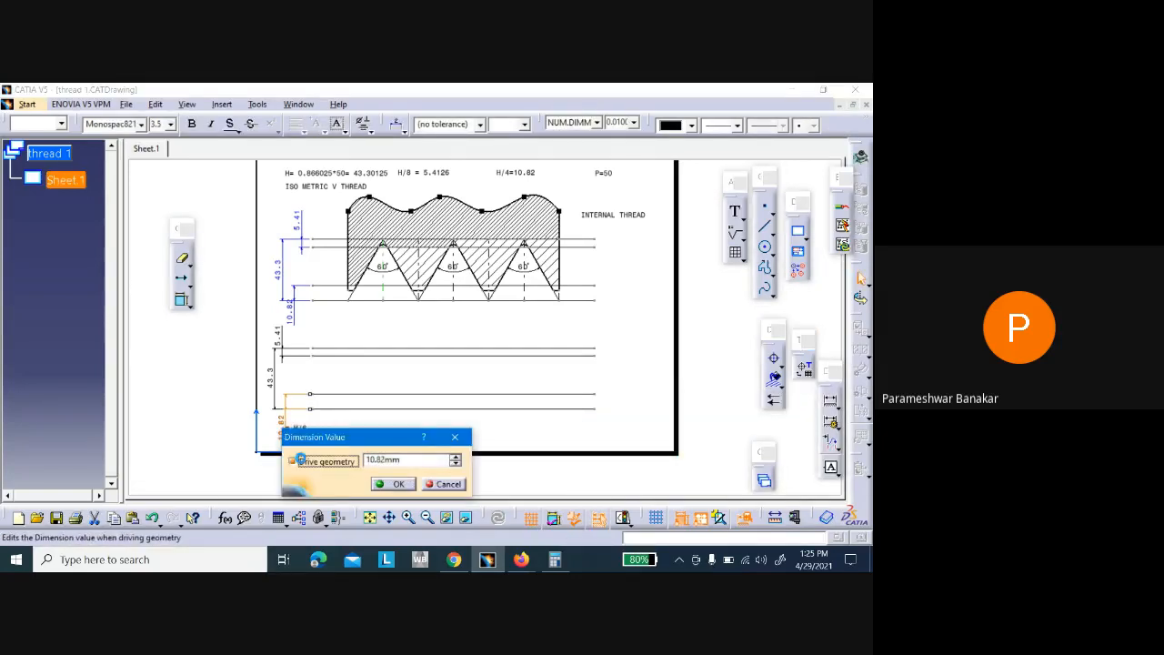
text(7)
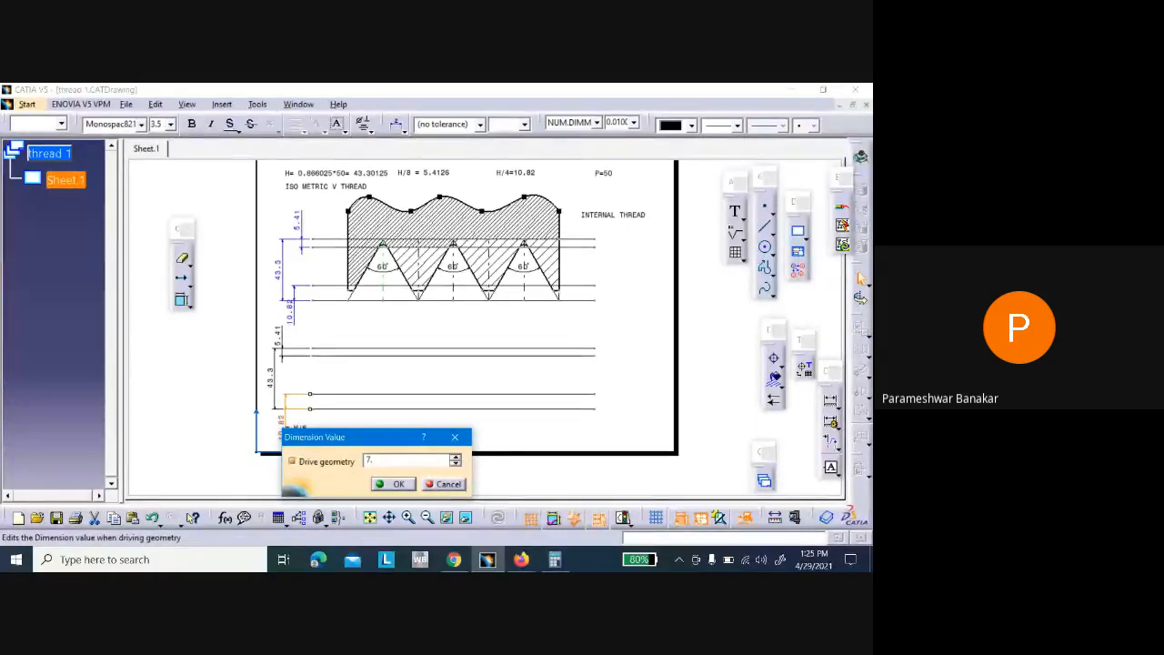
text(.217mm)
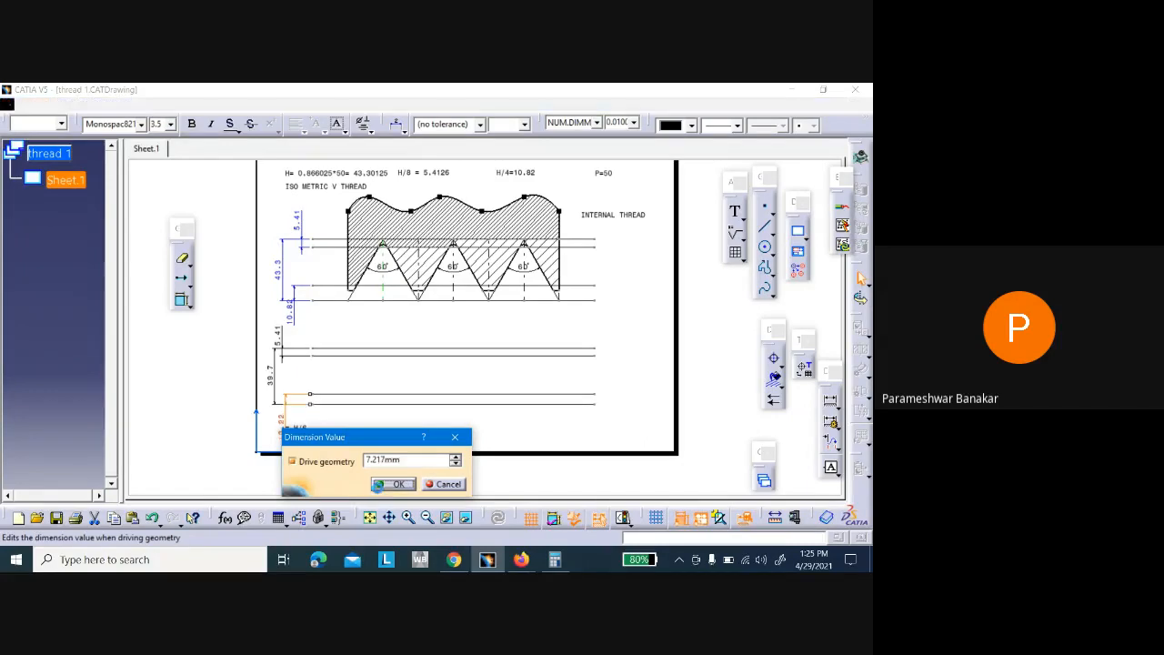
click(379, 486)
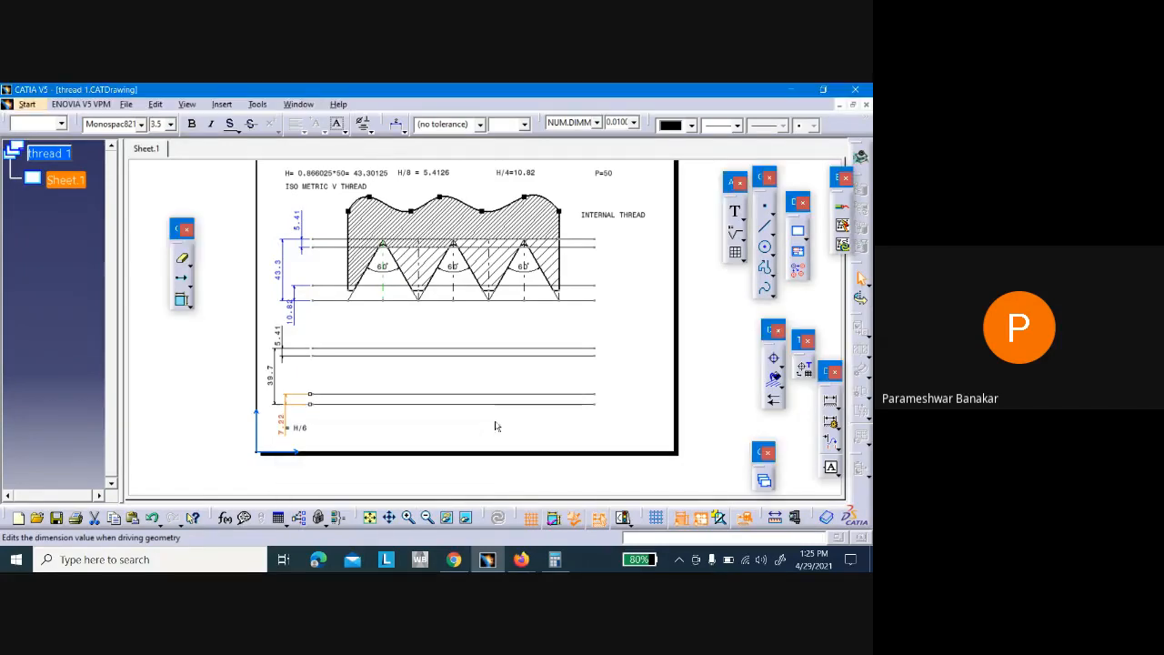
Make the overall height dimension of the copied lines drive the geometry and set it to 43.3 mm
double_click(279, 375)
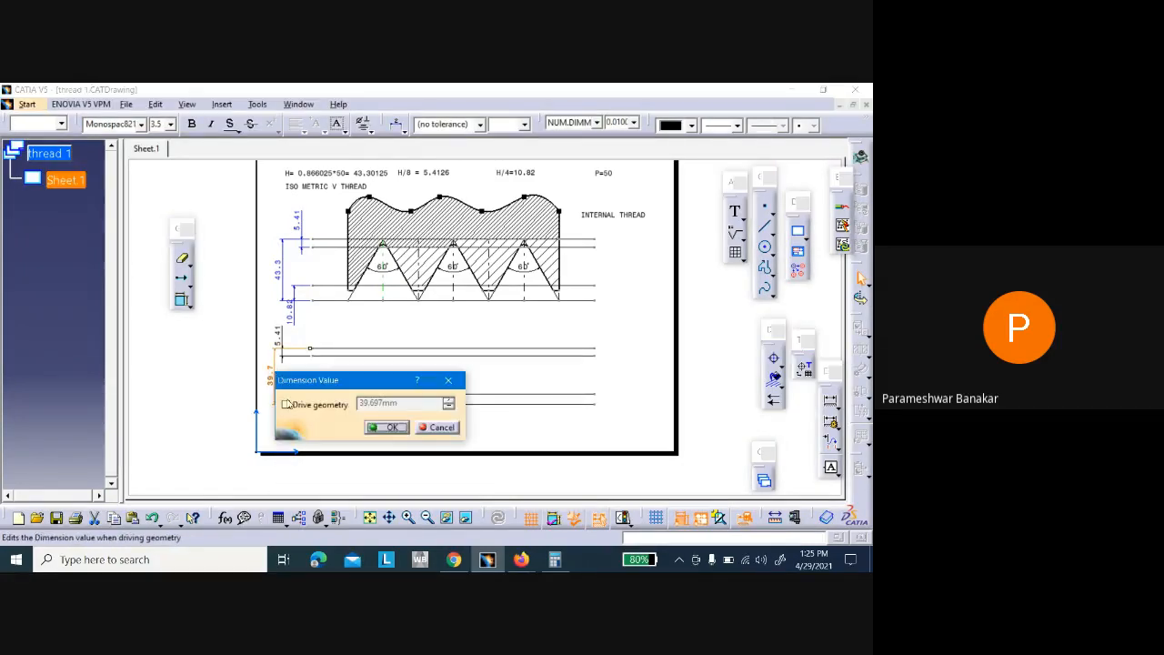
click(285, 404)
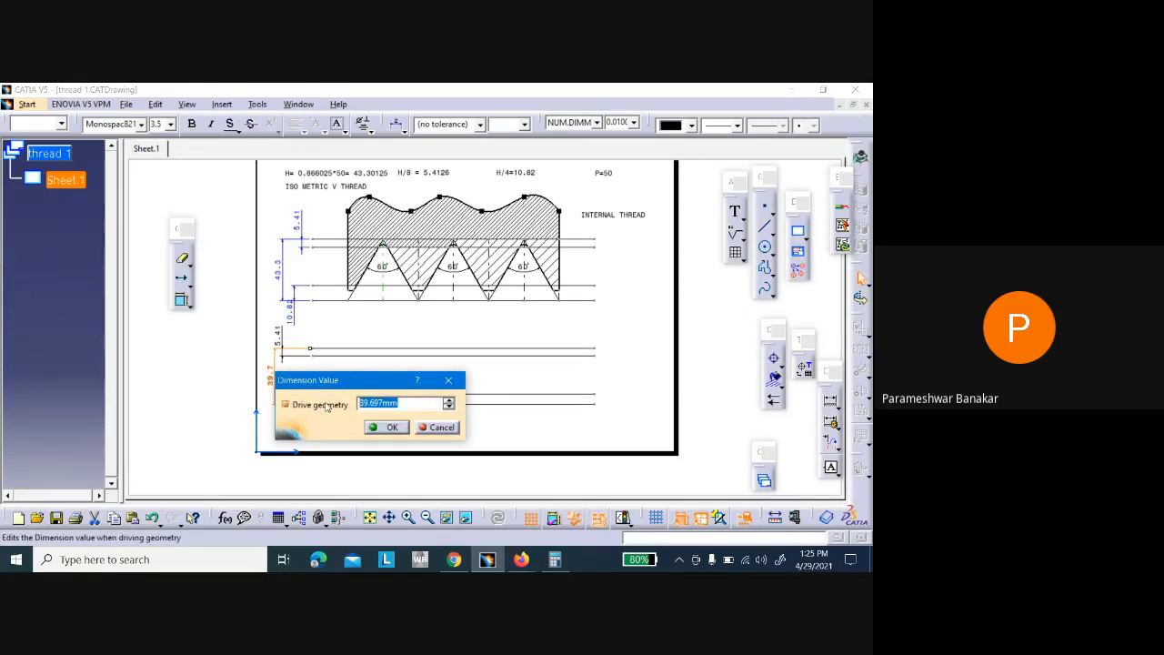
text(43.3)
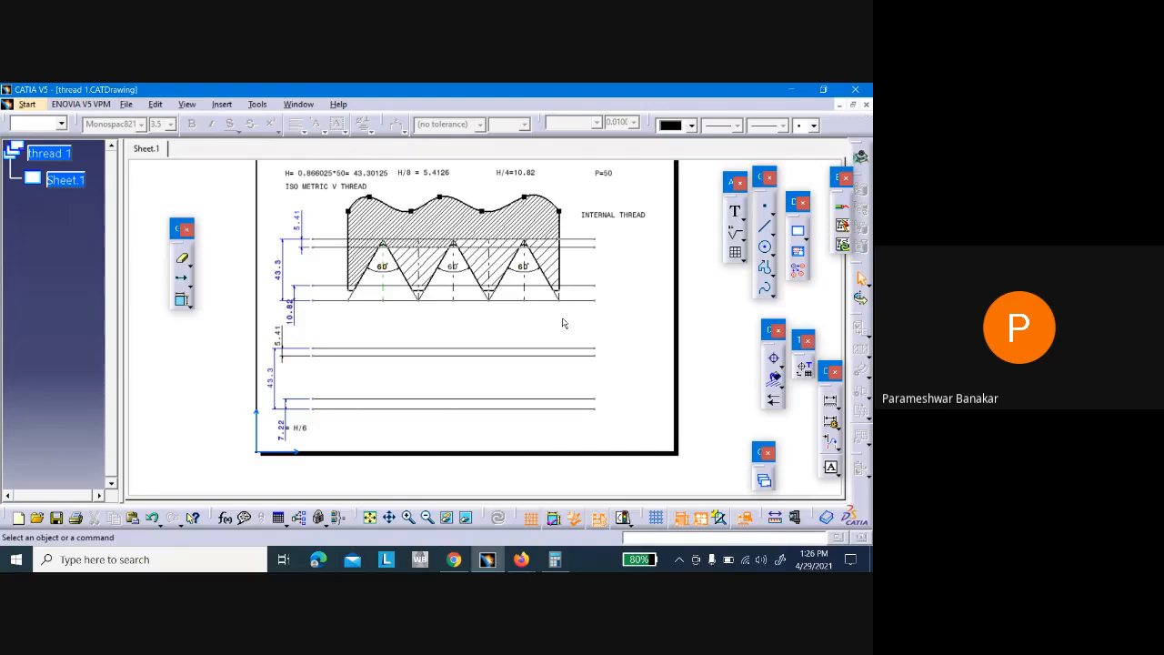
Draw a thin dashed vertical centre line between the outermost copied lines, aligned below the first thread groove's centre line
click(766, 226)
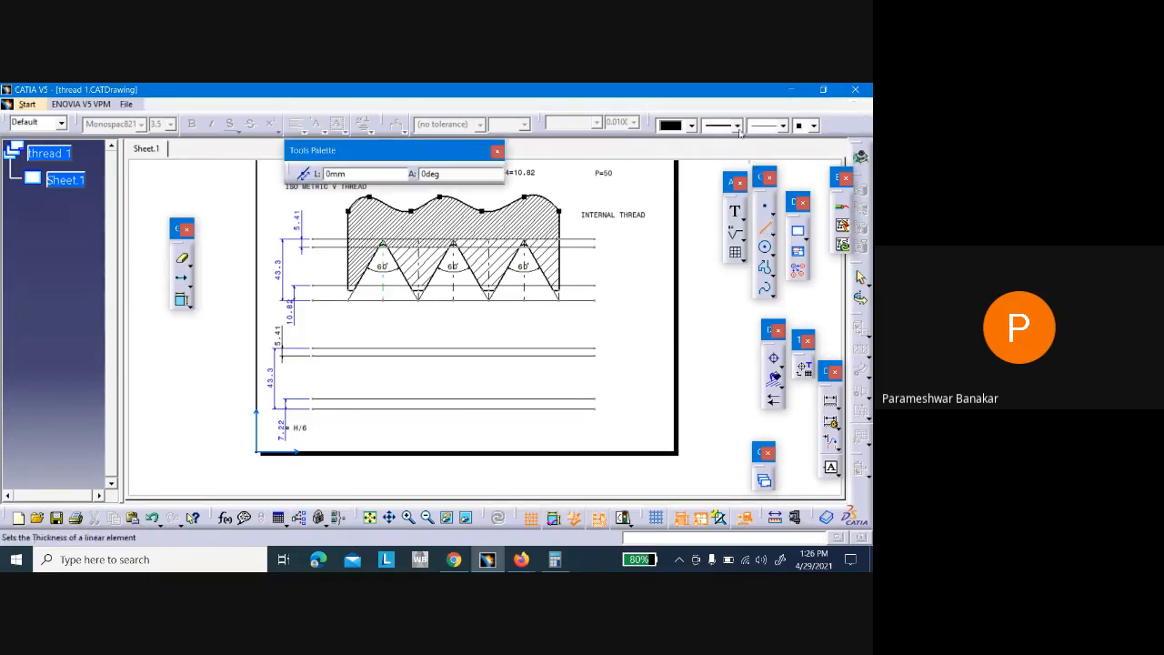
click(737, 125)
click(739, 148)
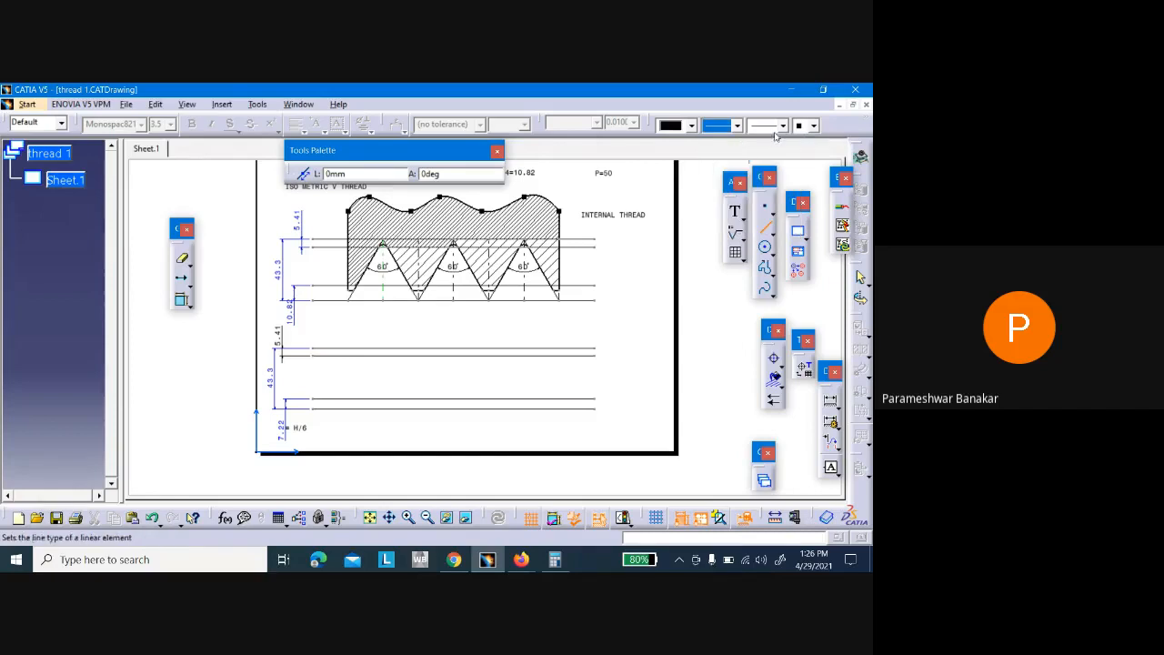
click(782, 125)
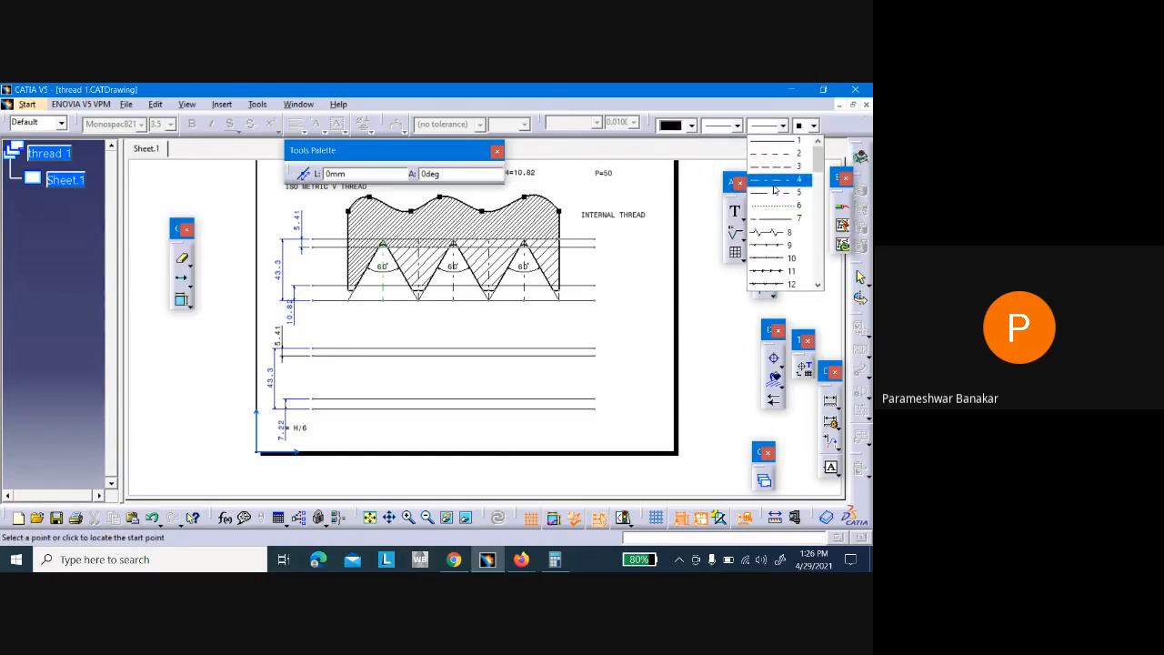
click(774, 205)
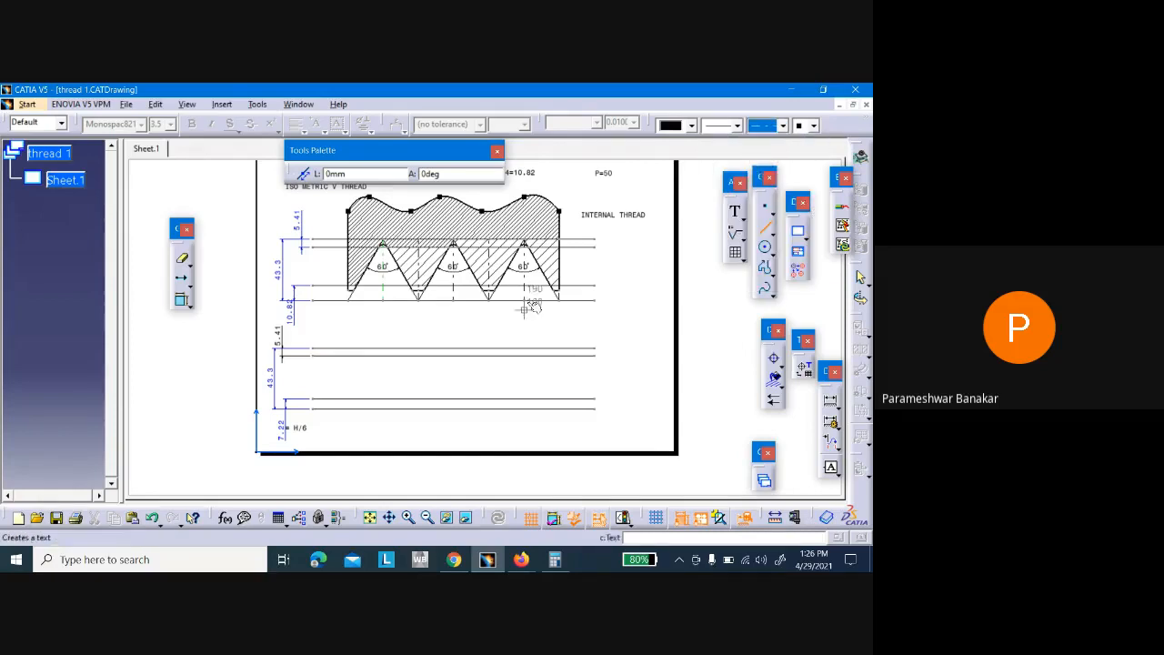
click(384, 349)
click(382, 408)
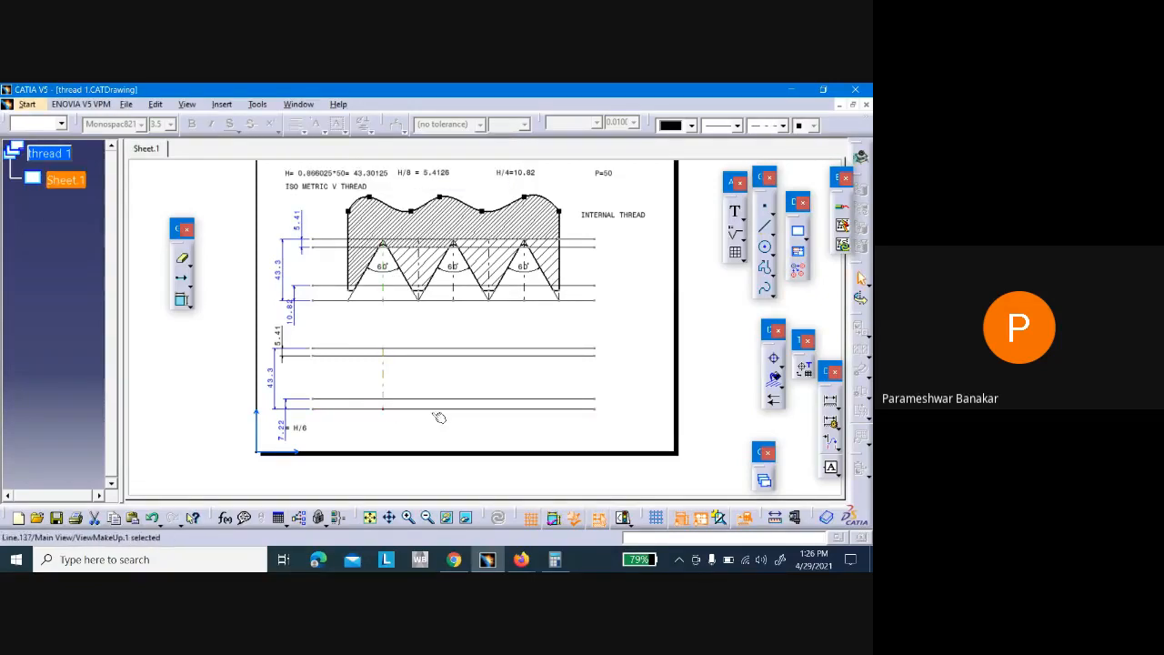
Draw a thin slanted line from the upper end of the lower centre line down-left past the lowest copied line
click(766, 228)
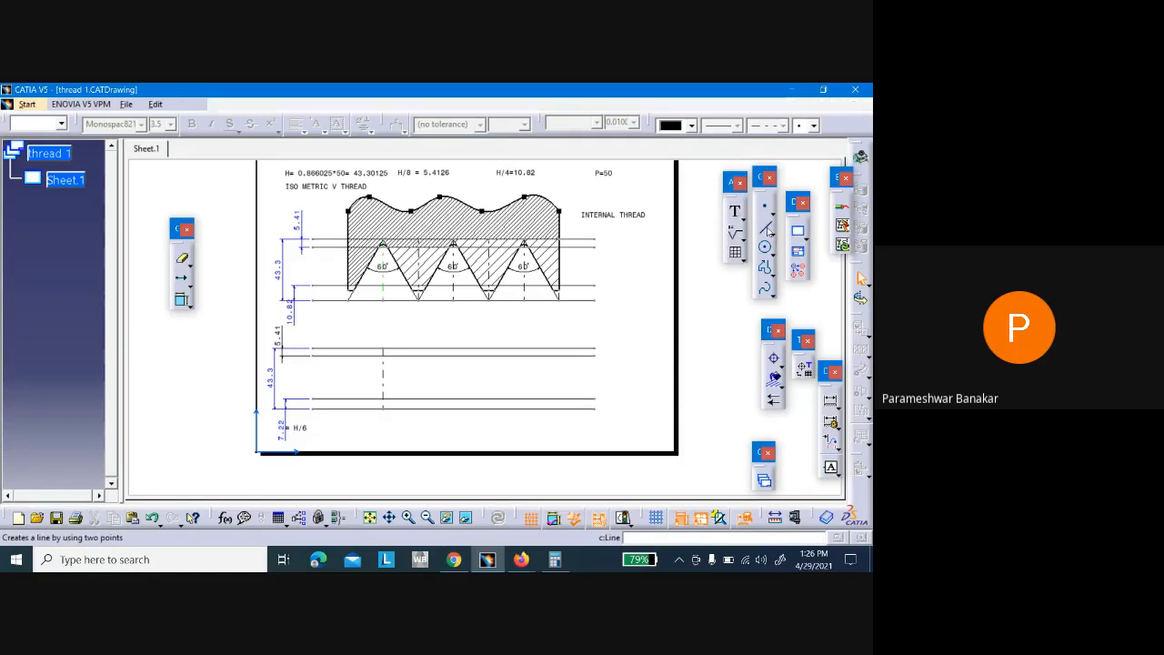
click(737, 125)
click(739, 146)
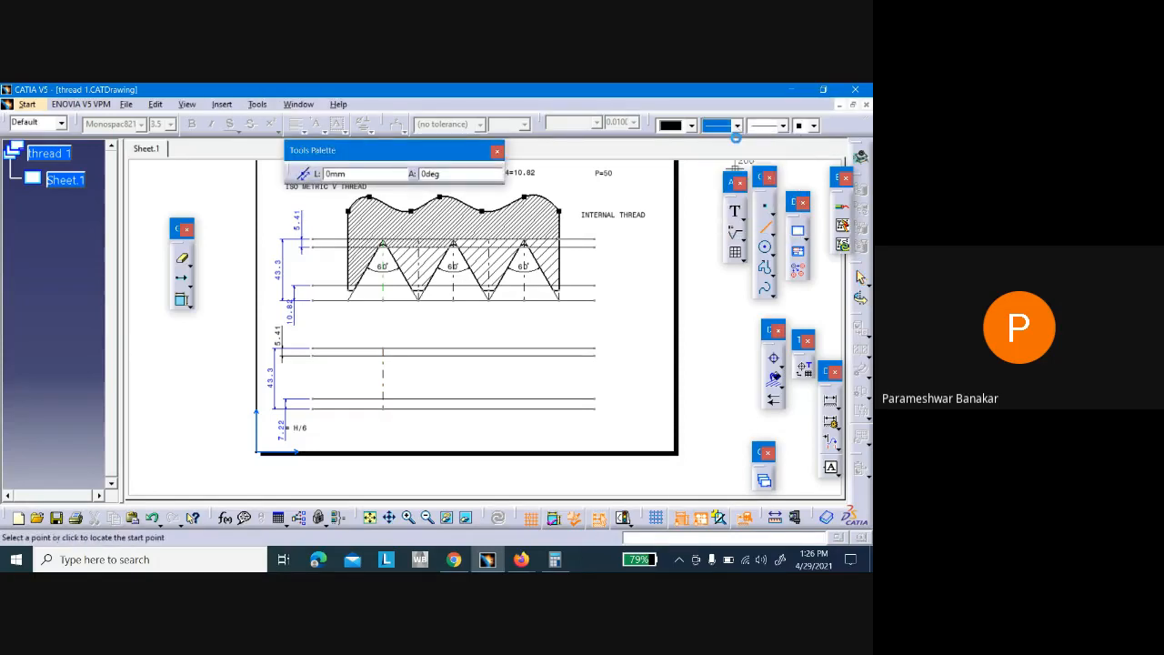
click(383, 349)
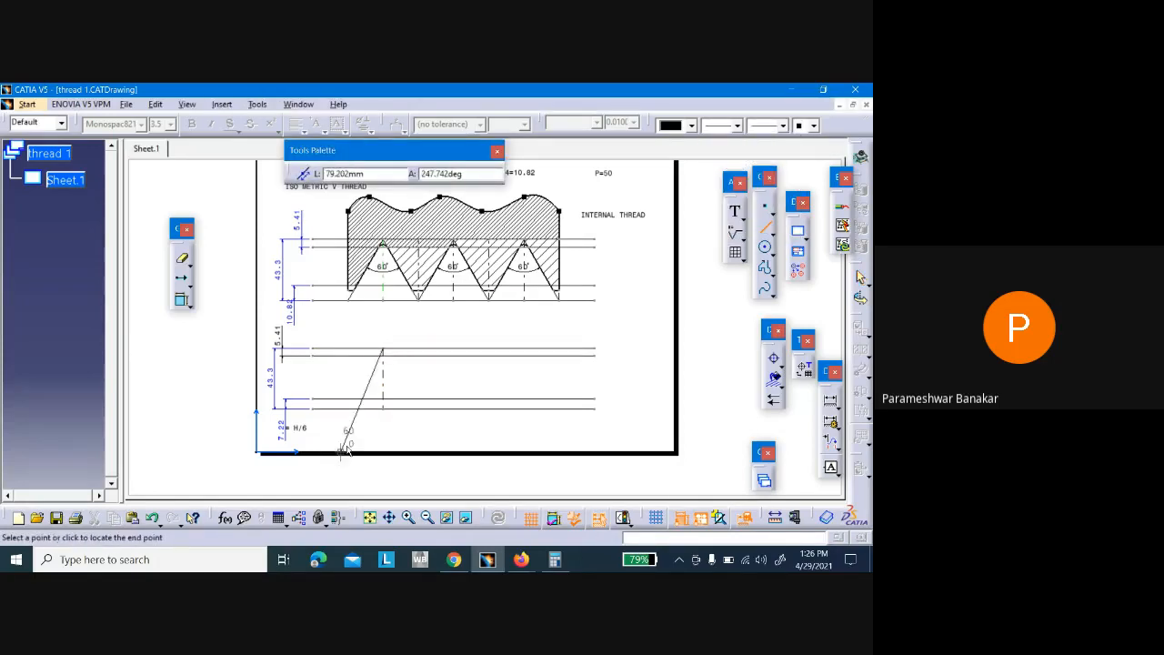
click(327, 437)
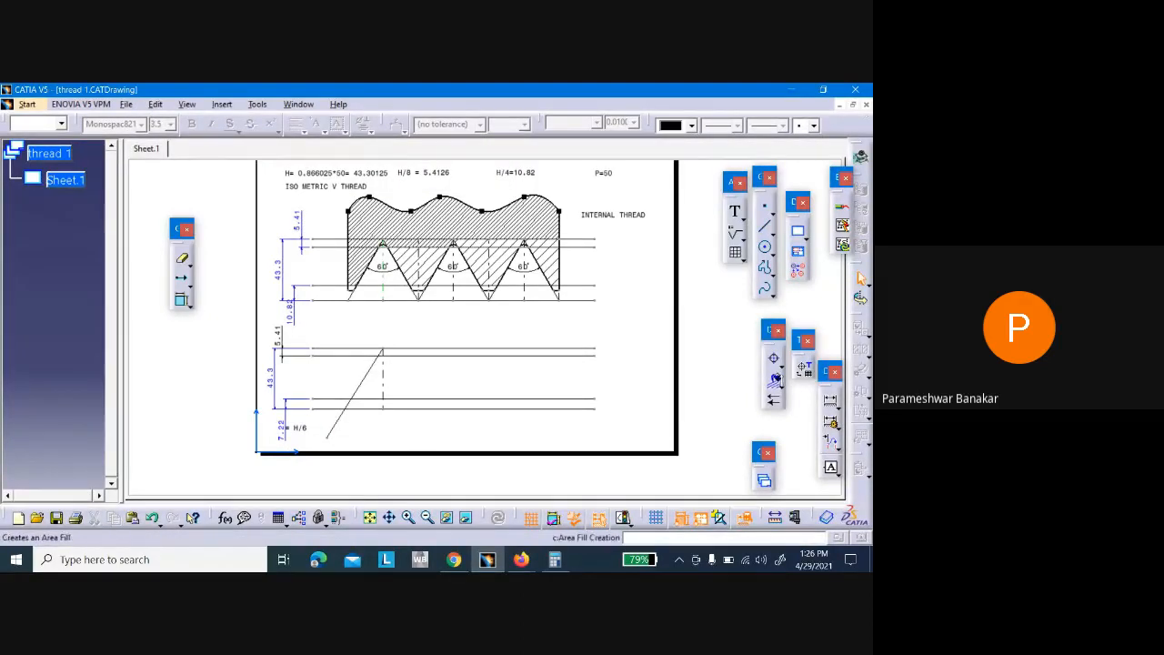
Fix the vertical centre line between the copied lines in place
click(385, 381)
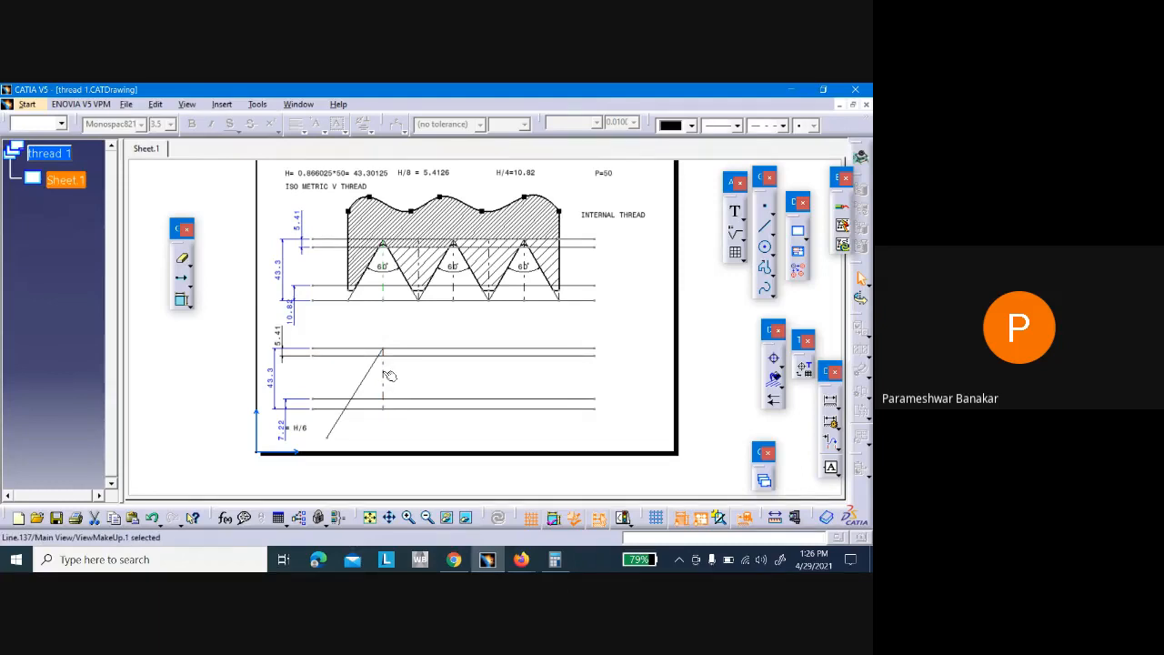
middle_drag(397, 383, 453, 348)
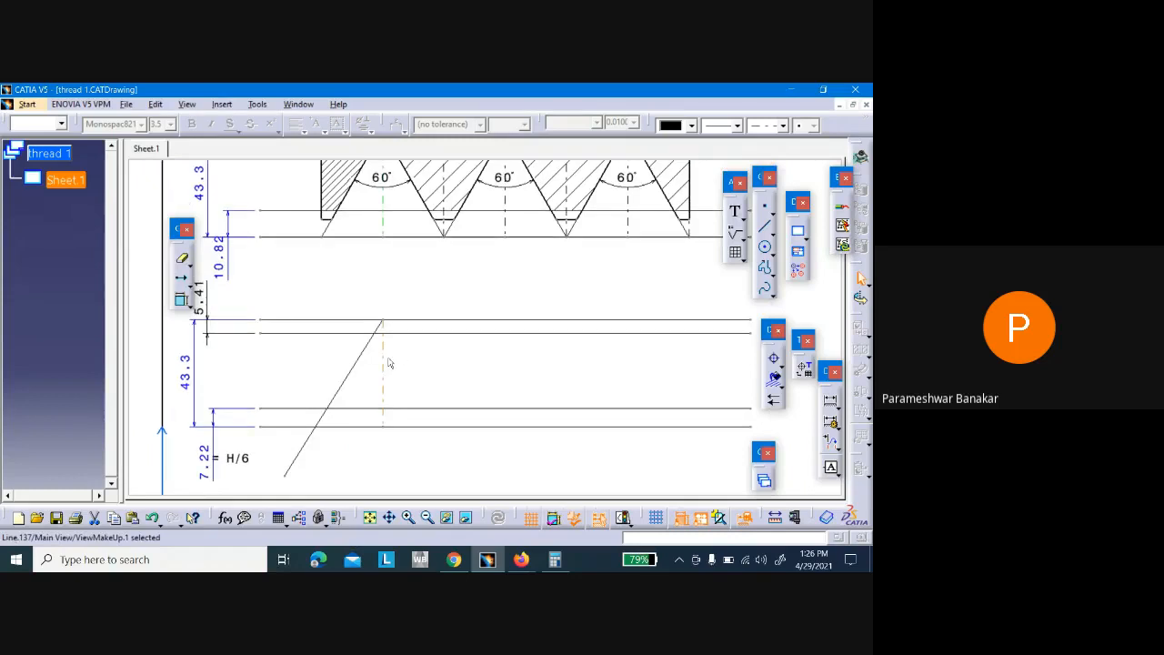
click(386, 365)
click(383, 361)
click(387, 366)
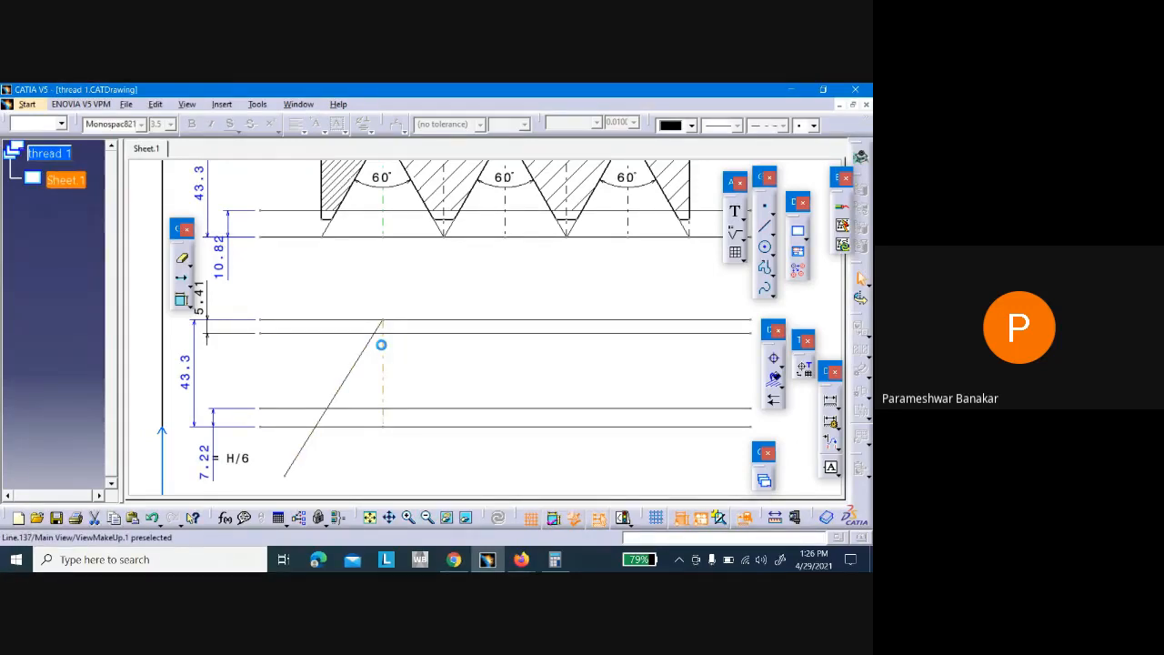
right_click(383, 346)
mouse_move(409, 311)
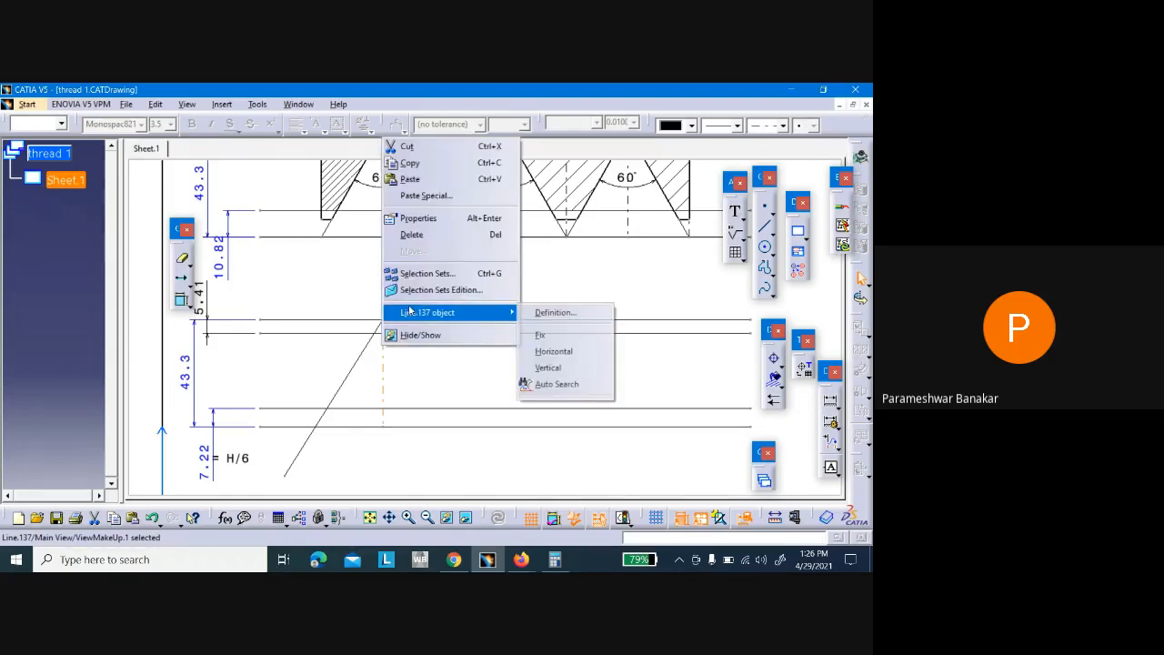
click(546, 333)
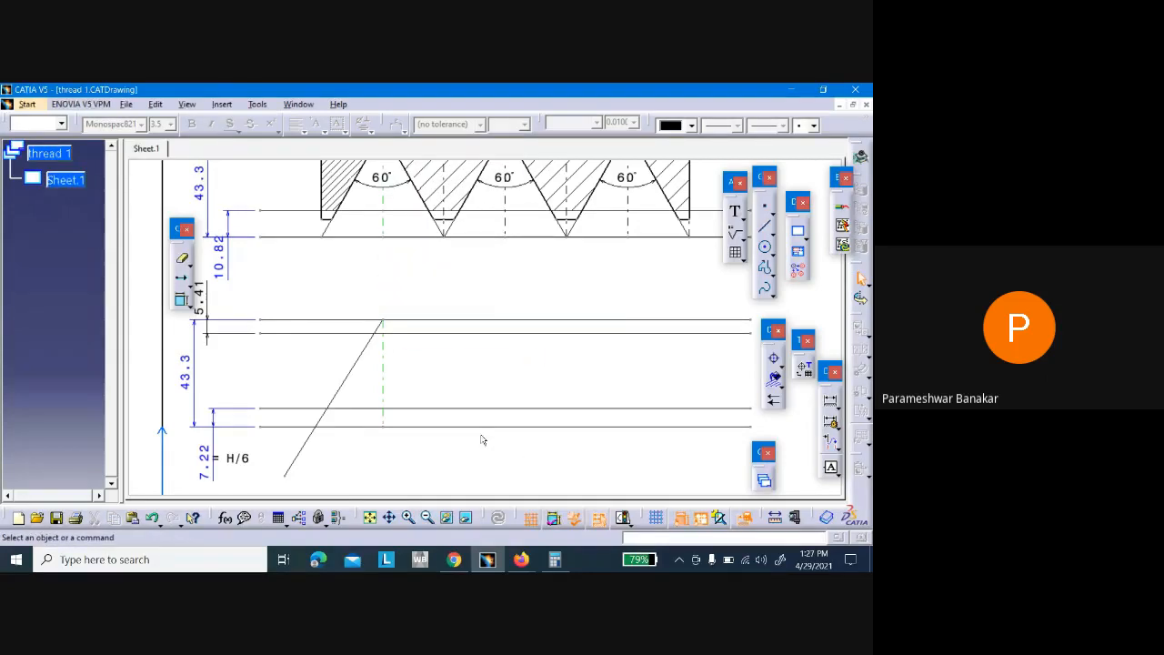
Add an angle dimension between the slanted line and the vertical centre line
click(831, 401)
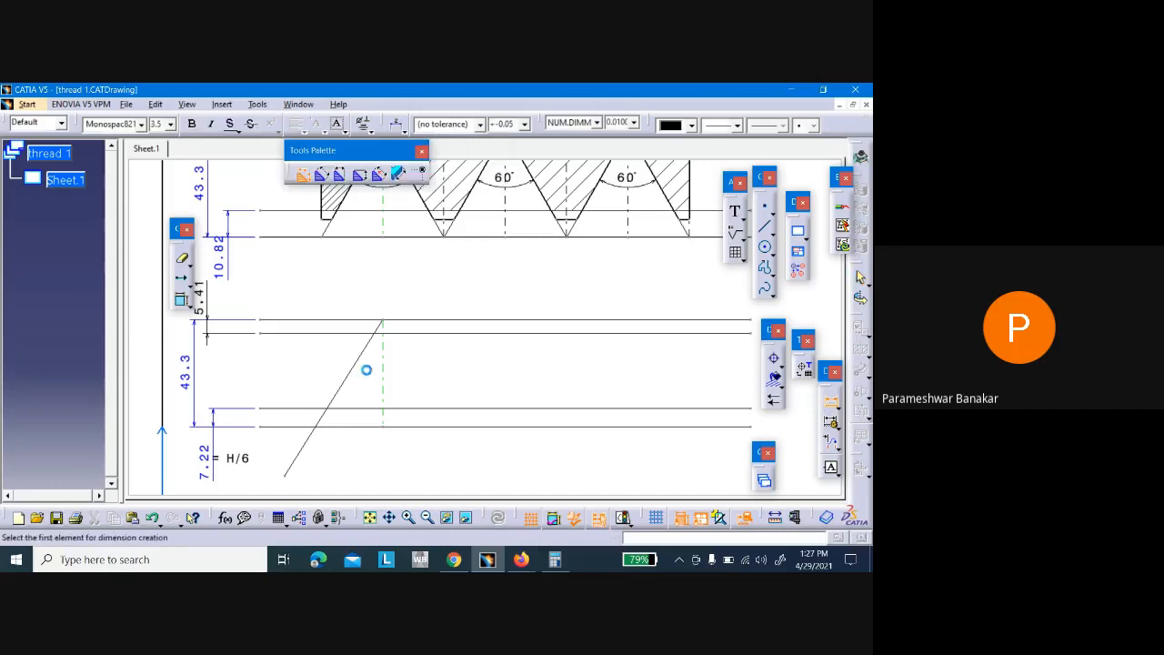
click(838, 407)
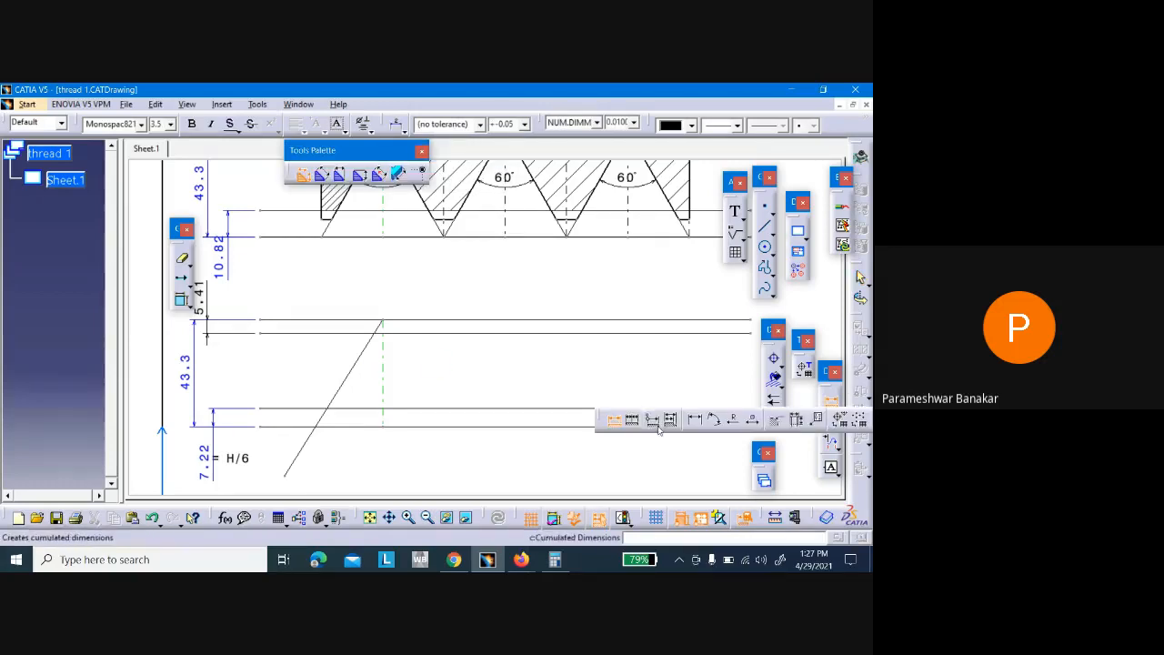
click(712, 420)
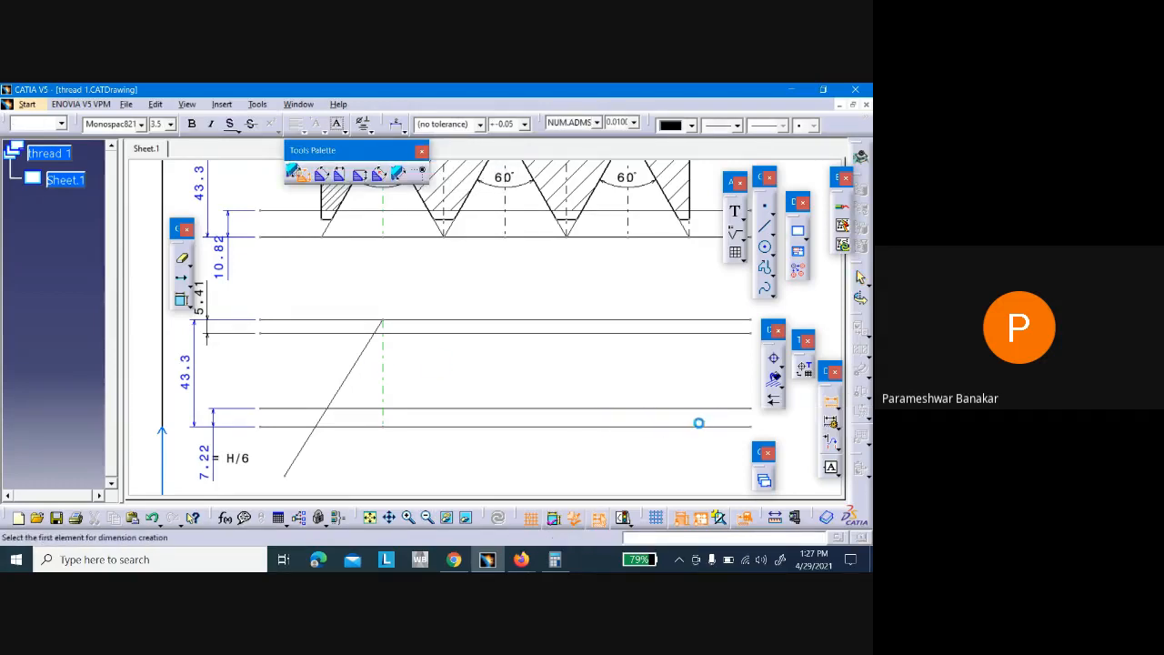
click(368, 356)
click(383, 371)
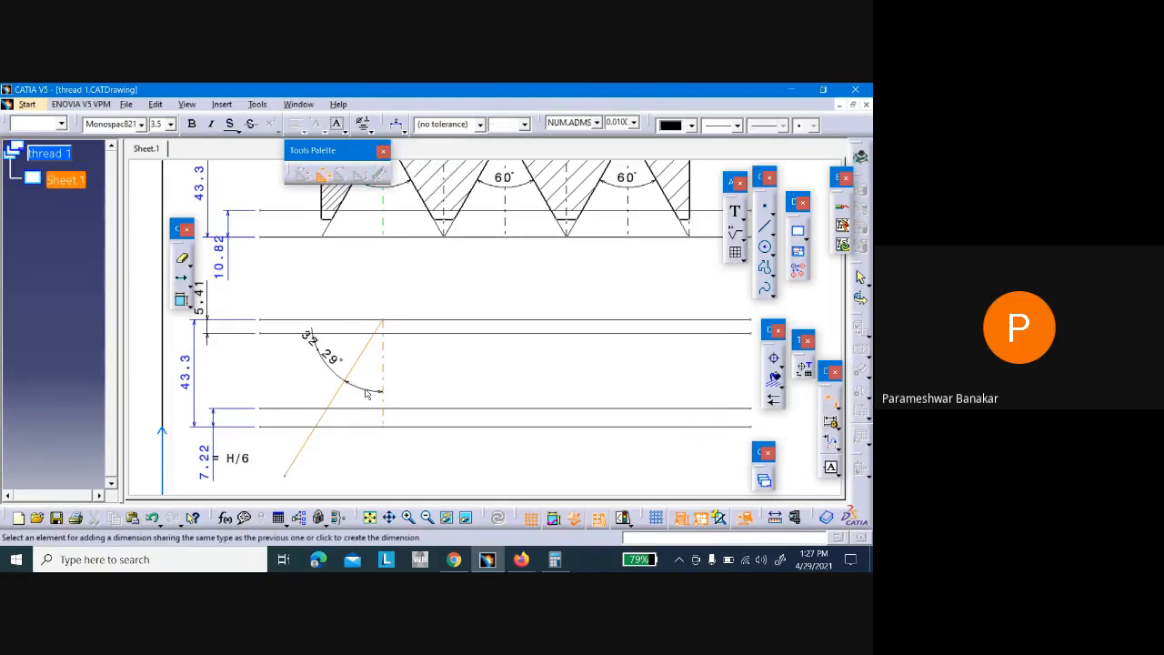
click(368, 392)
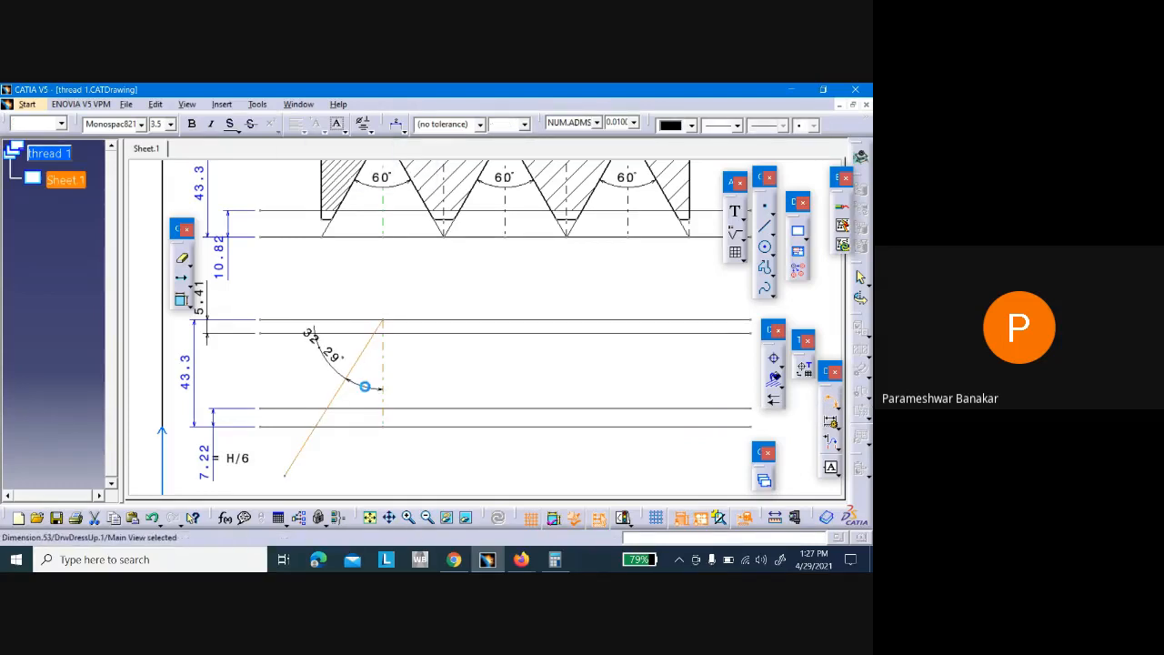
Make the angle dimension of the slanted line drive the geometry and set it to 30 degrees
double_click(326, 354)
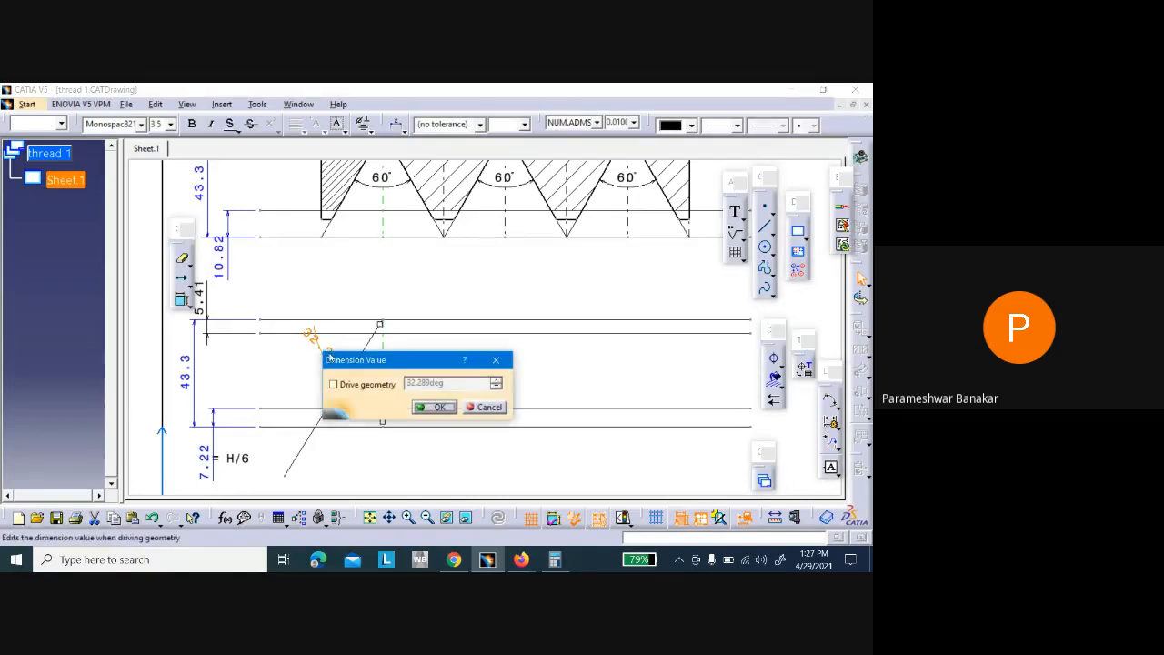
click(355, 385)
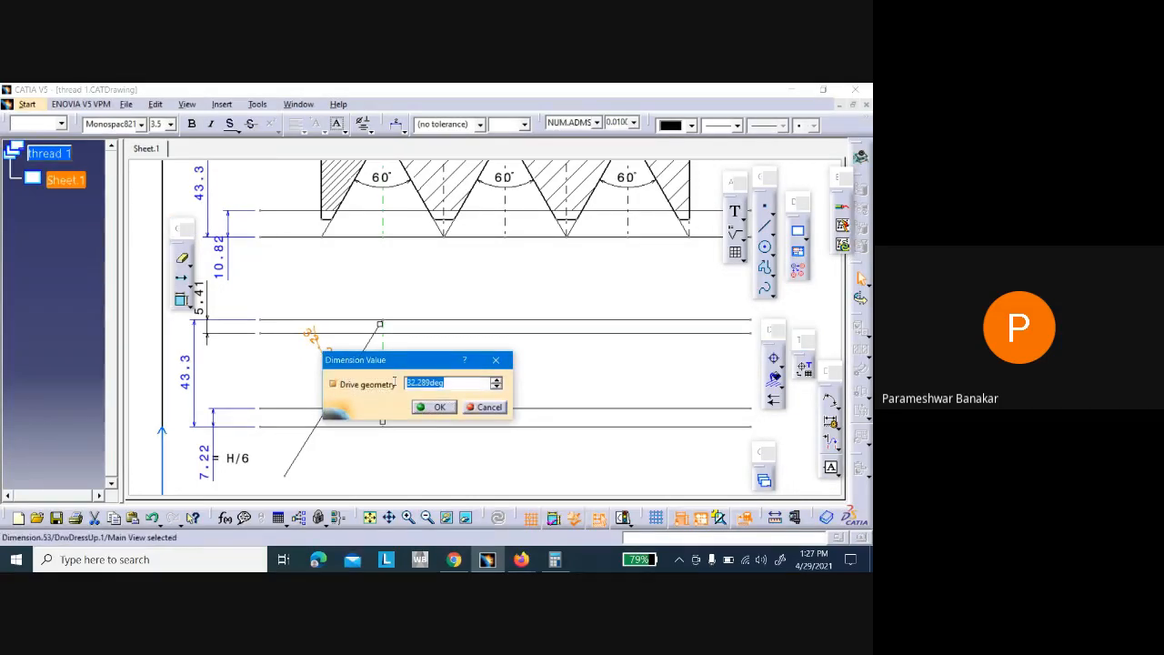
text(3)
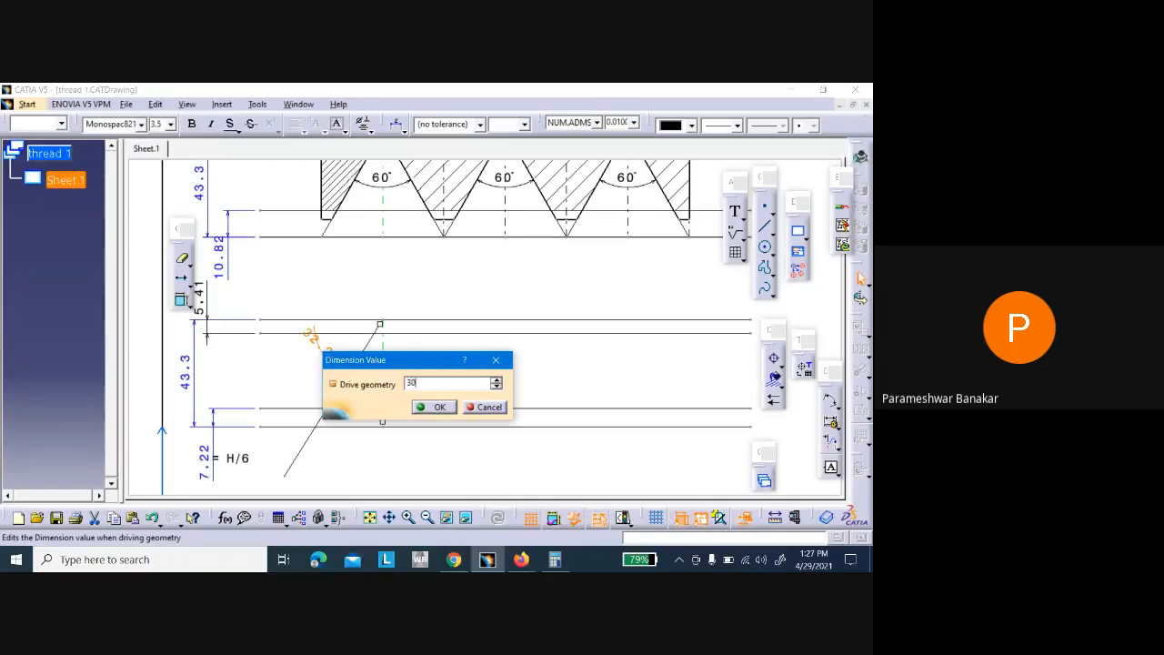
text(0)
click(446, 407)
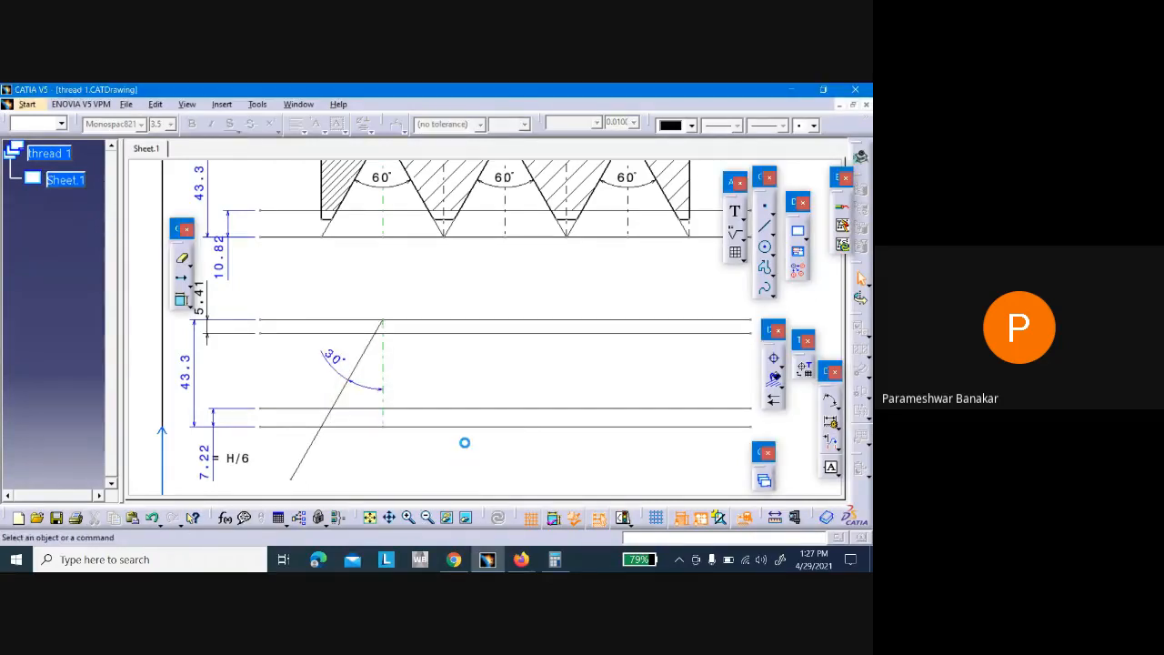
Quick-trim the part of the slanted line that extends below the lowest copied line
middle_drag(464, 448, 455, 390)
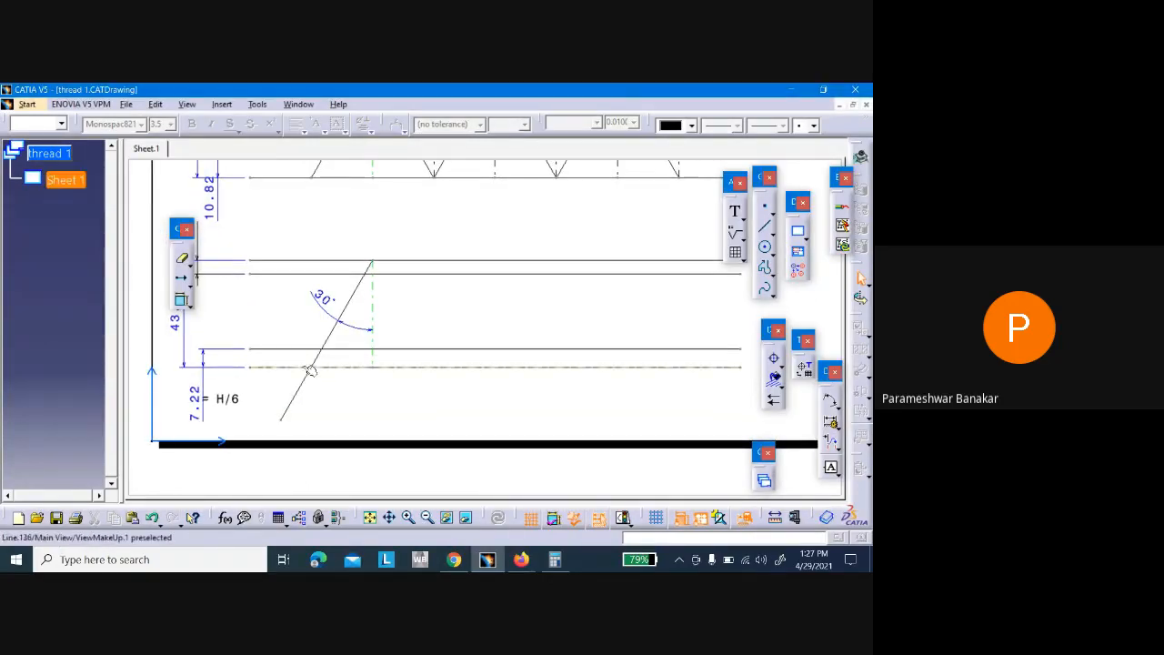
click(186, 261)
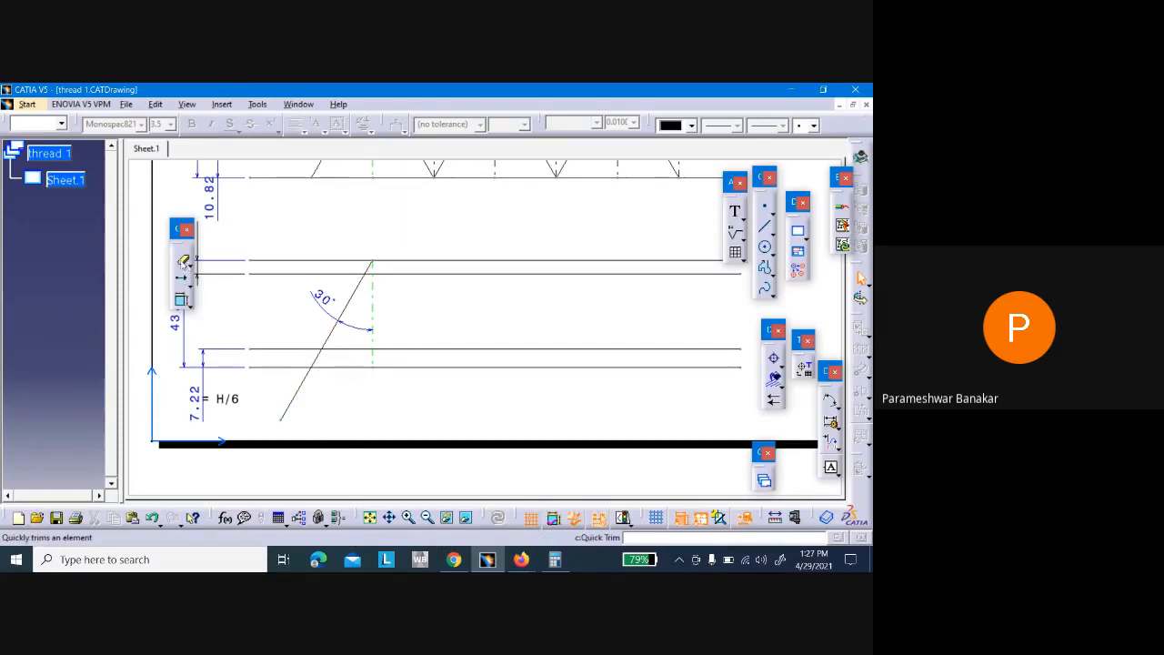
click(298, 397)
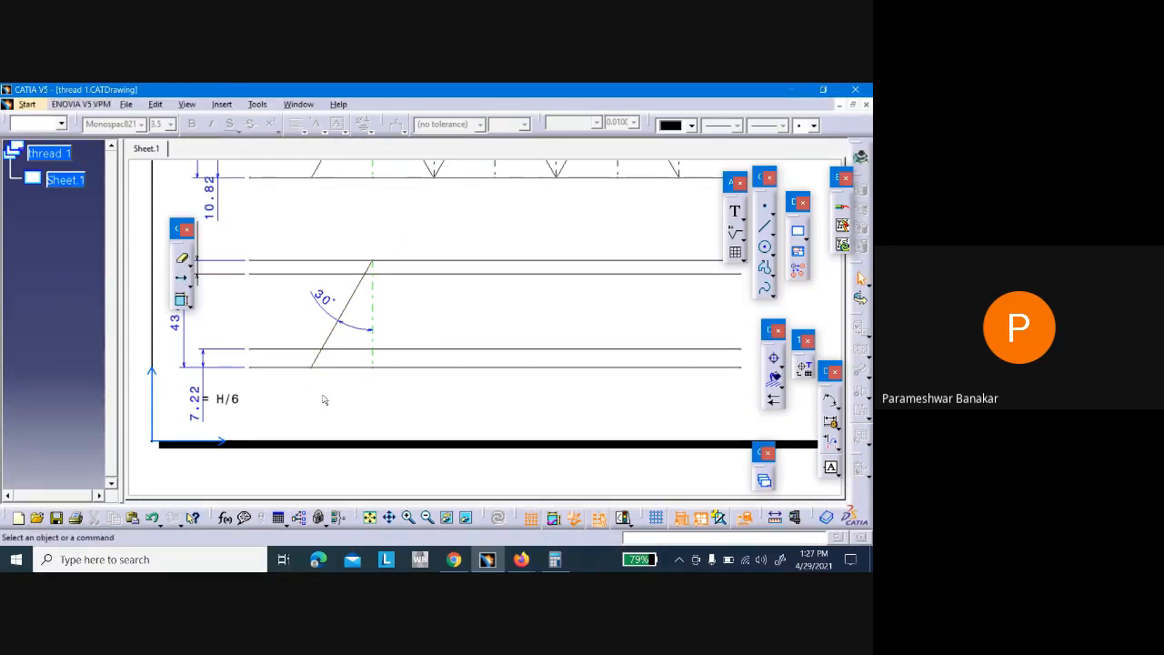
Dimension the horizontal distance from the slanted line's lower end to the centre line's lower end
click(835, 407)
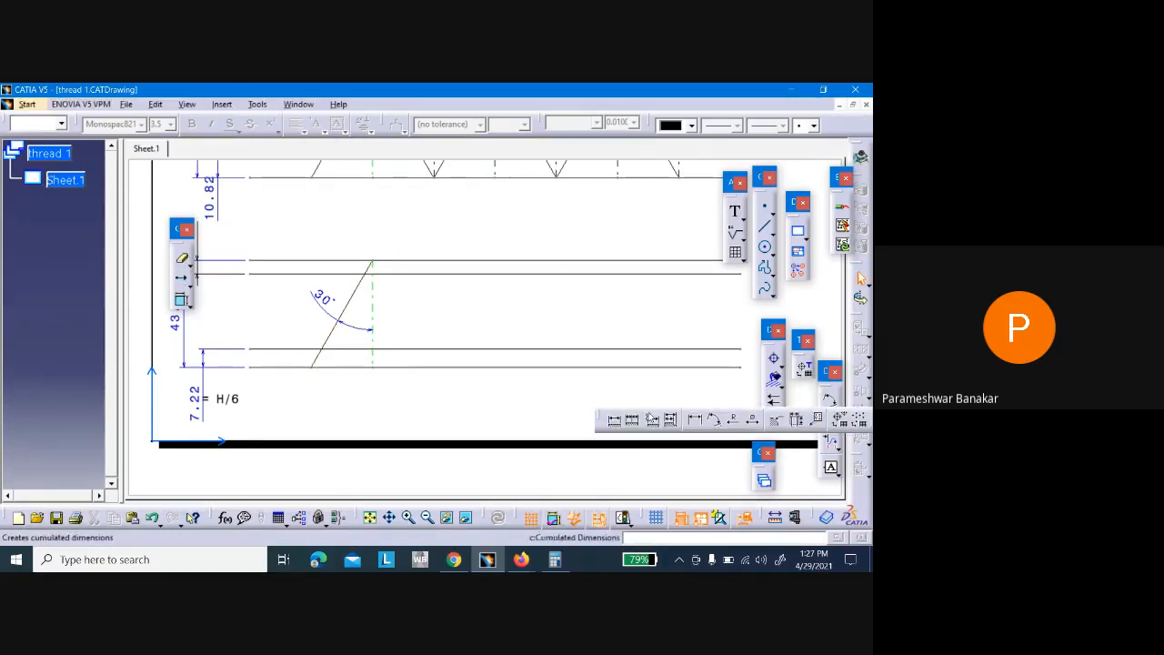
click(615, 421)
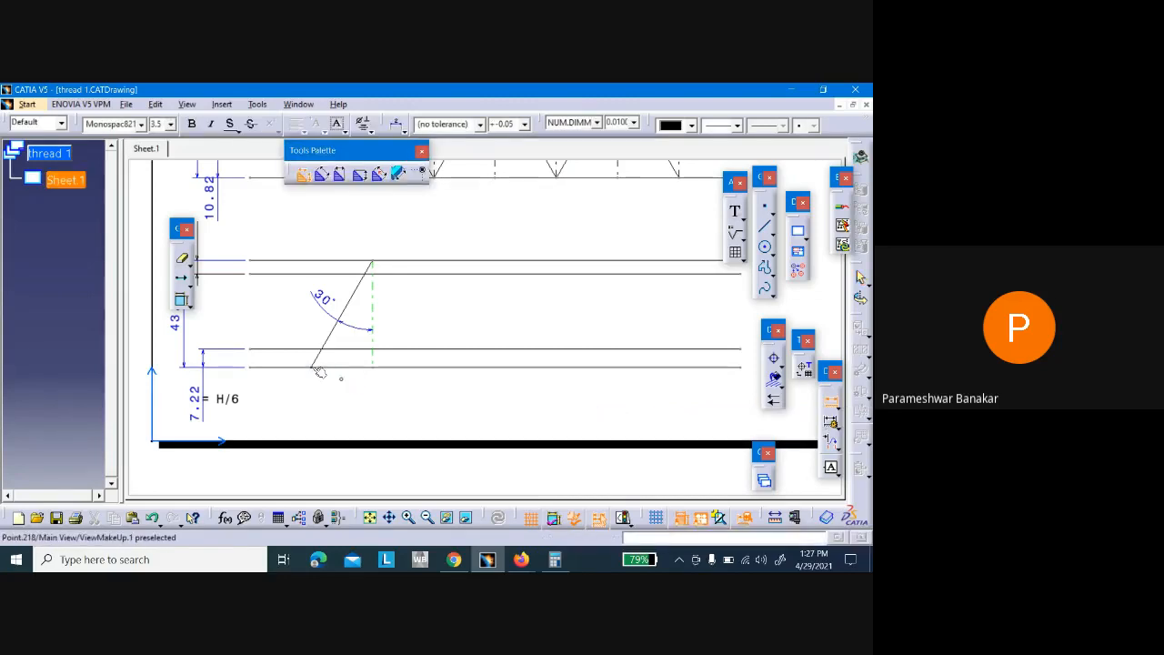
click(327, 369)
click(372, 373)
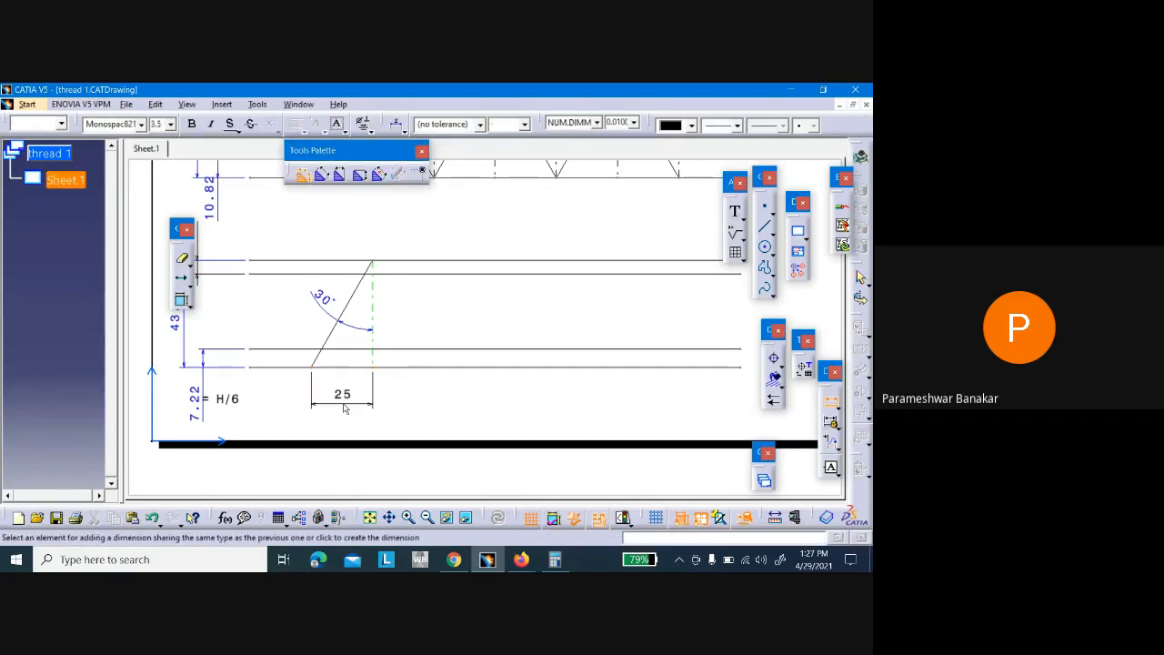
click(341, 407)
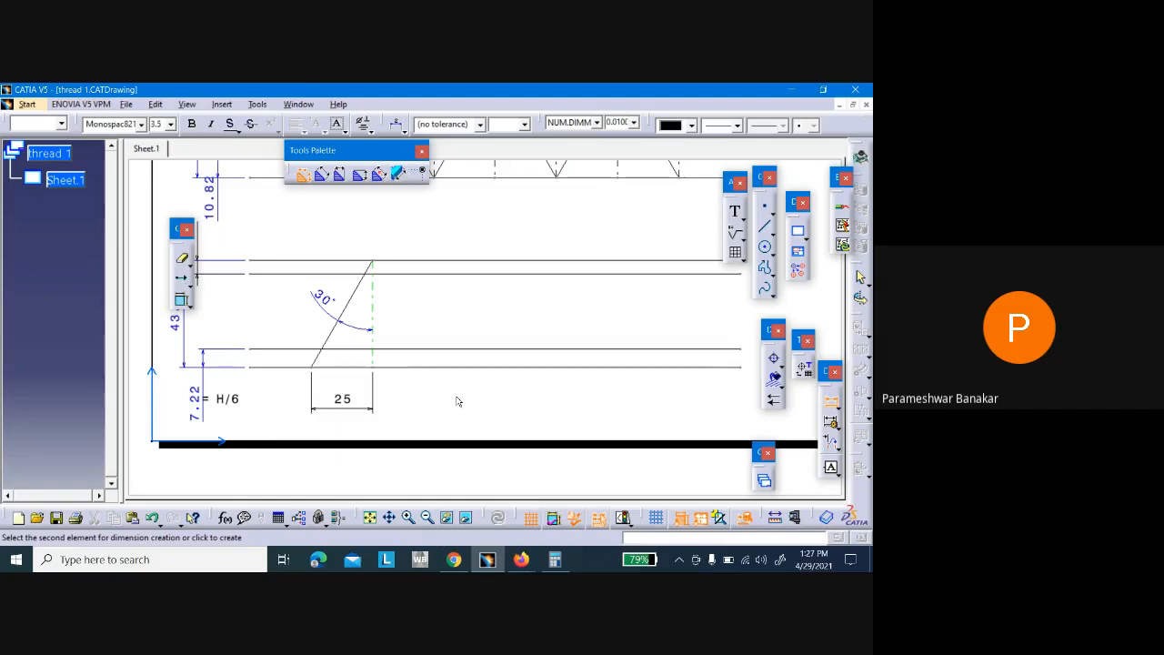
Mirror the slanted line about the vertical centre line to complete the thread triangle
click(187, 306)
click(210, 301)
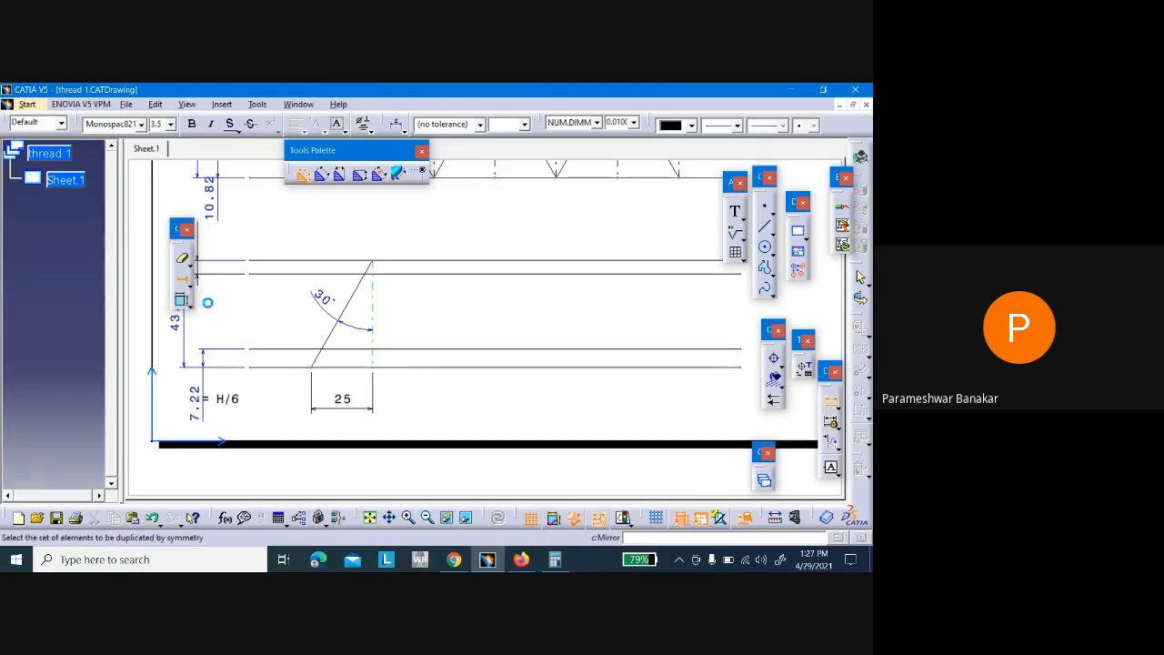
click(336, 337)
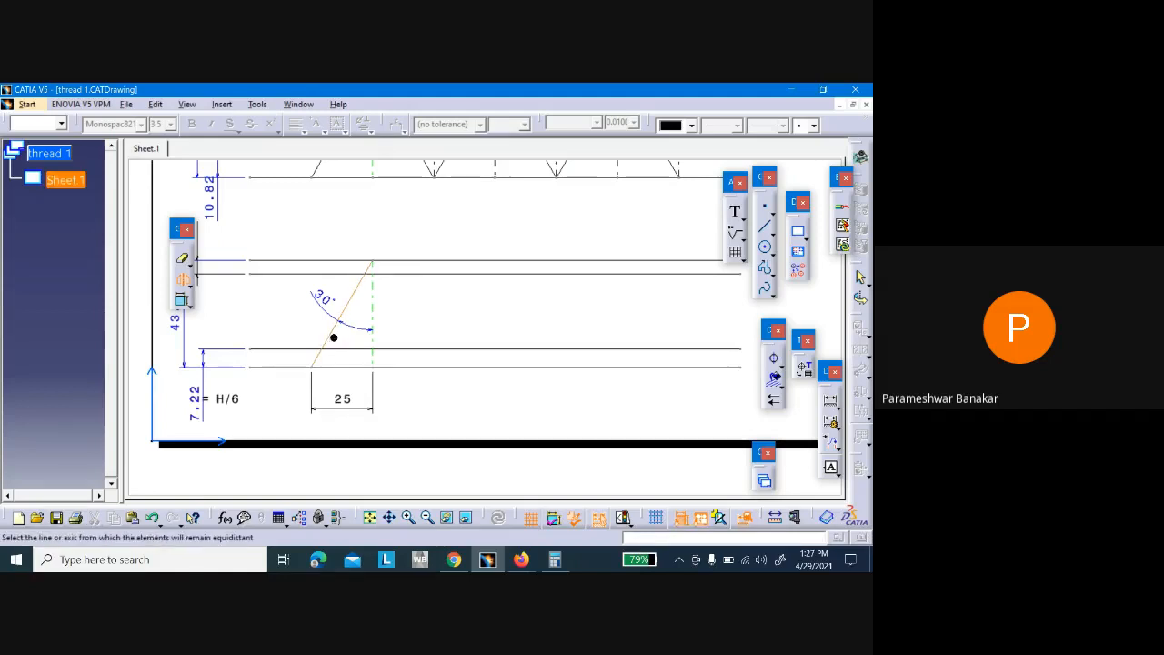
click(376, 313)
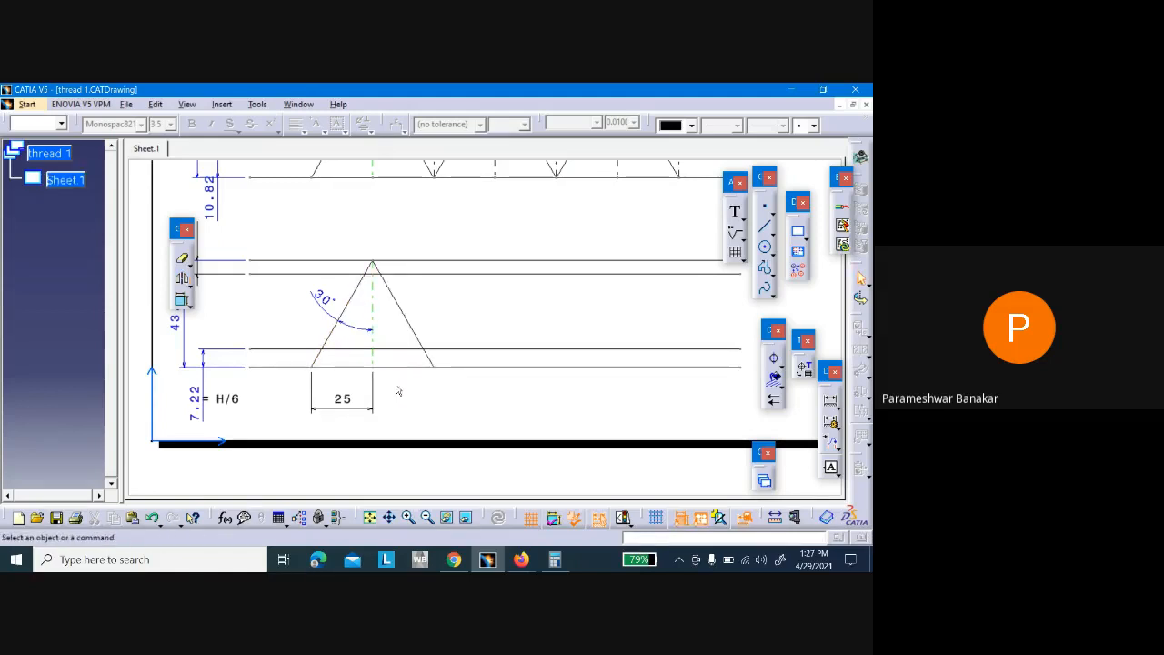
Delete the half-width dimension below the triangle and the 30-degree angle dimension
click(342, 401)
key(Delete)
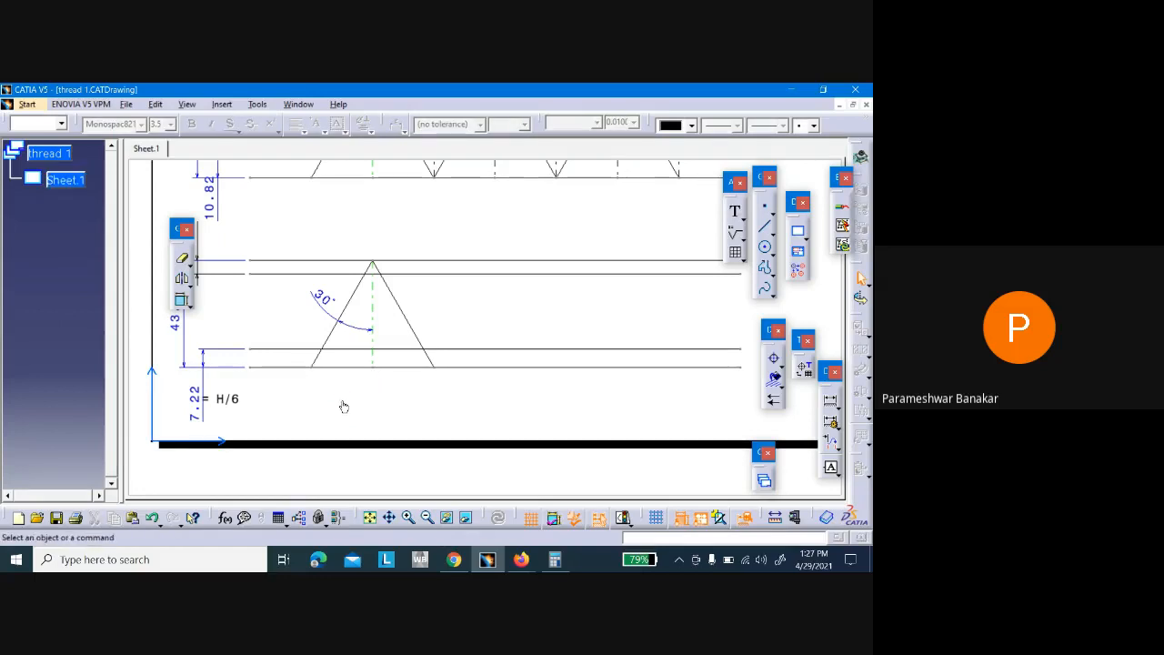
click(328, 302)
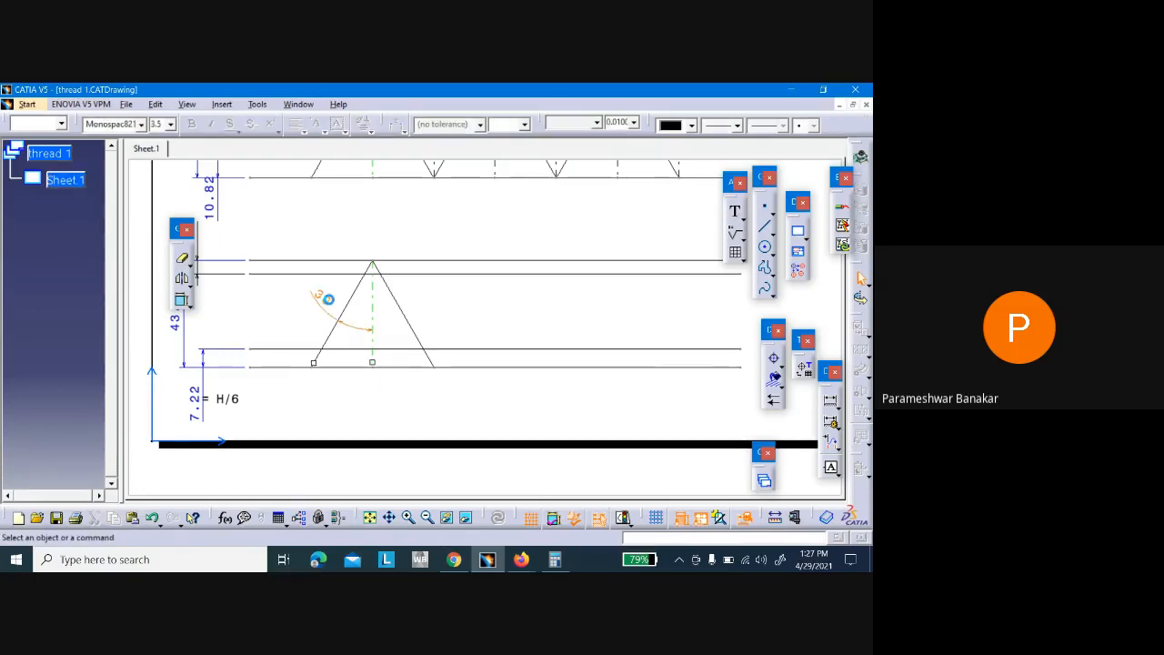
key(Delete)
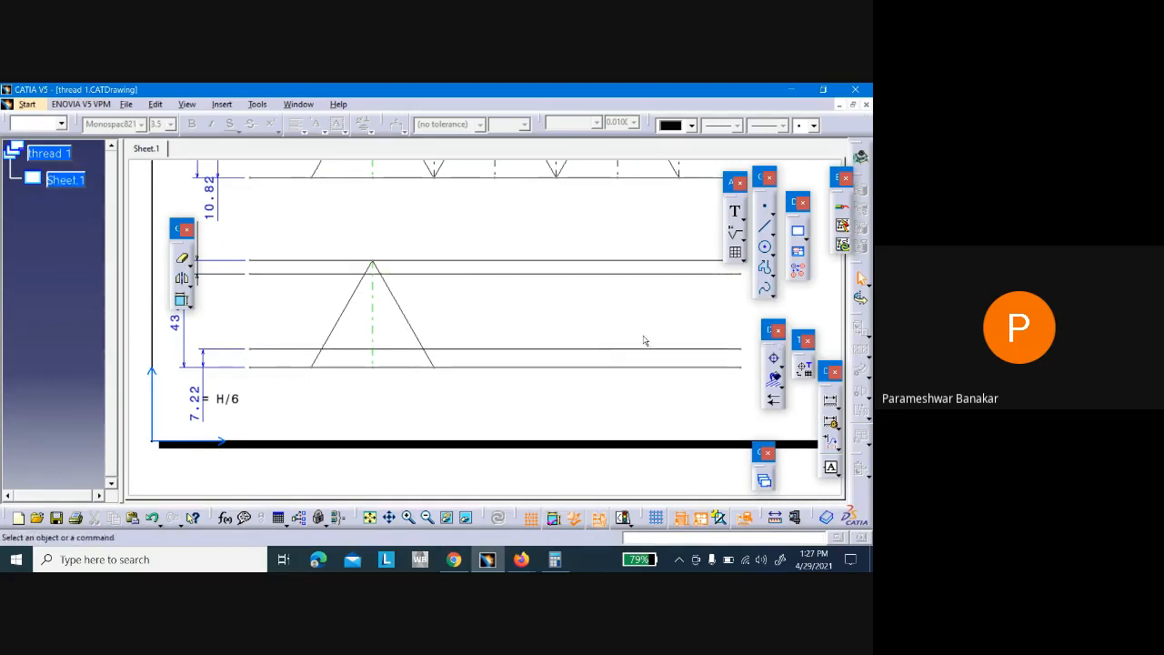
Dimension the full base width between the lower ends of the triangle's two flanks, placing it below the lowest line
click(830, 400)
click(311, 368)
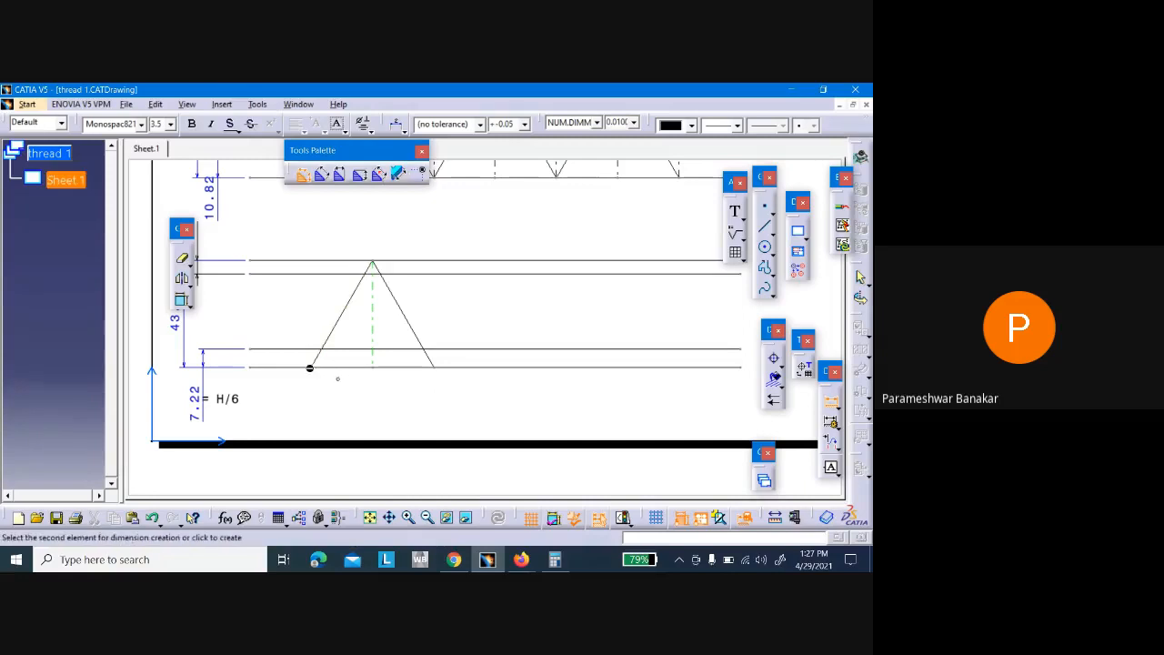
click(434, 368)
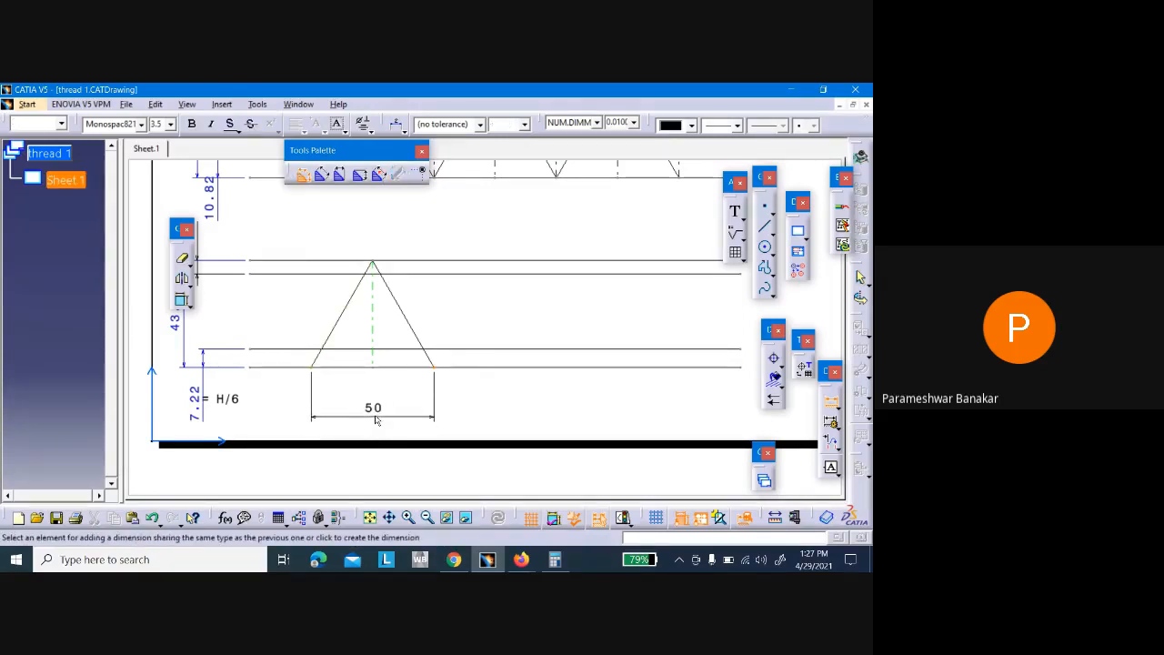
click(373, 406)
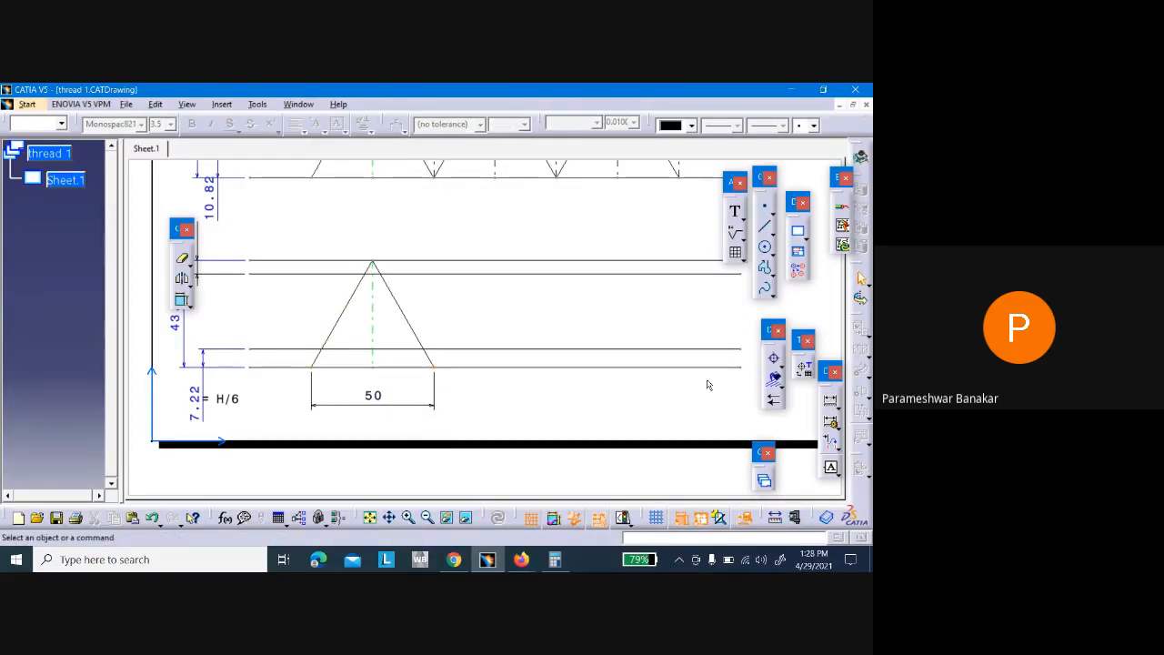
Dimension the angle between the triangle's two flanks, placing it inside the triangle
click(836, 405)
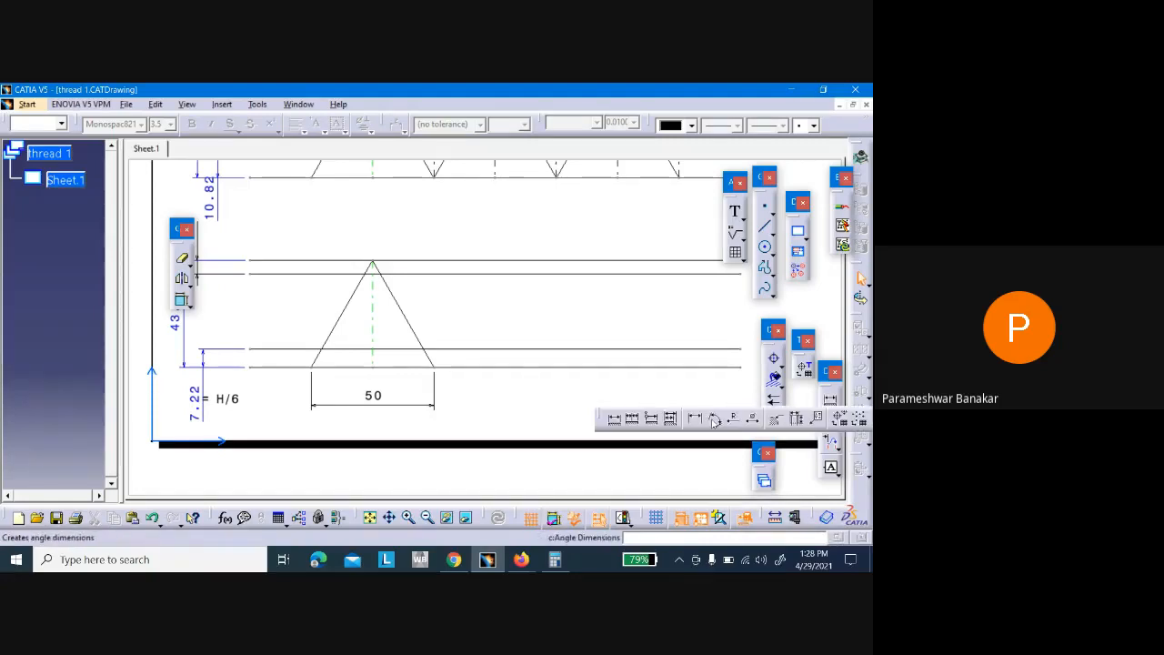
click(715, 420)
click(350, 300)
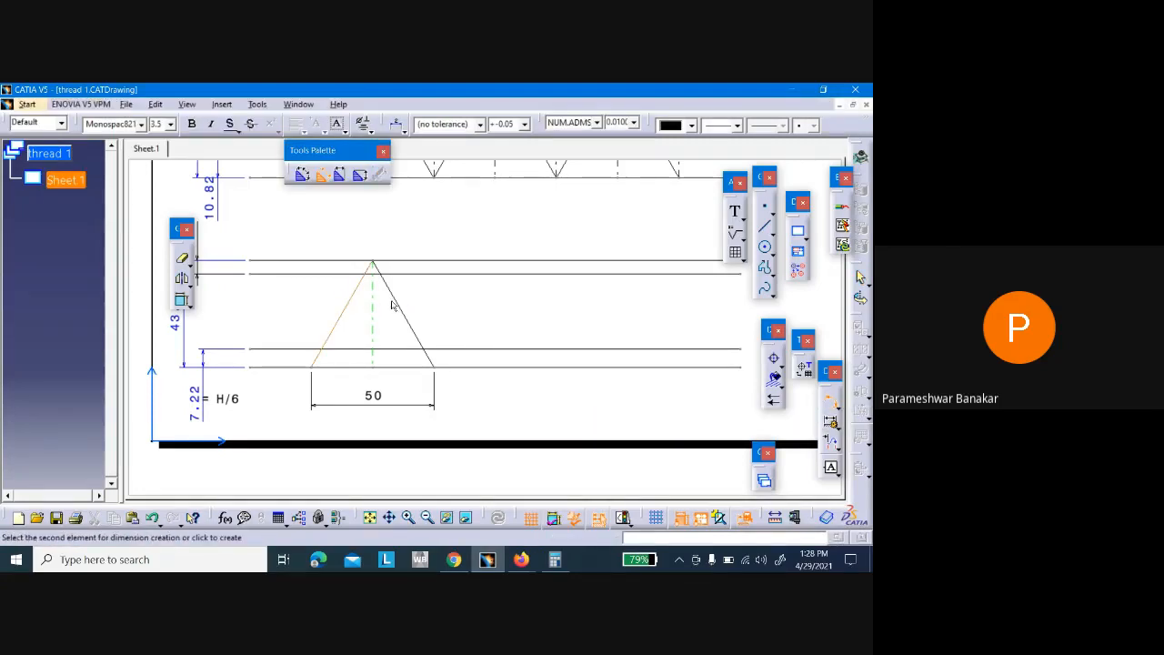
click(394, 304)
click(389, 331)
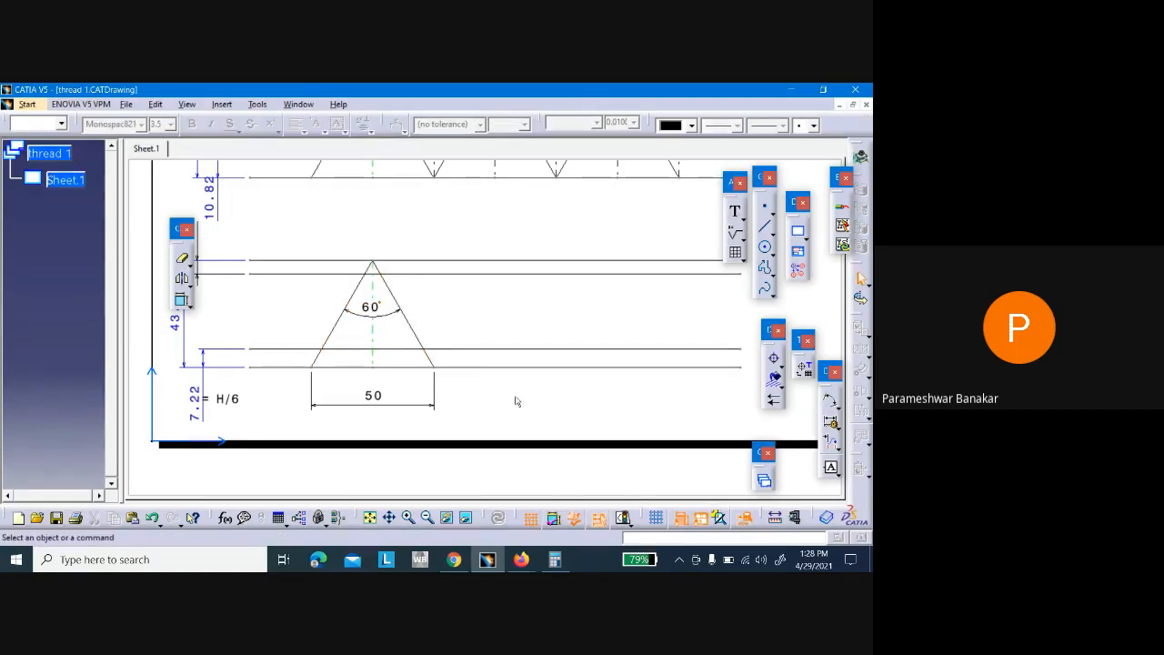
Delete the base width dimension below the triangle
click(415, 404)
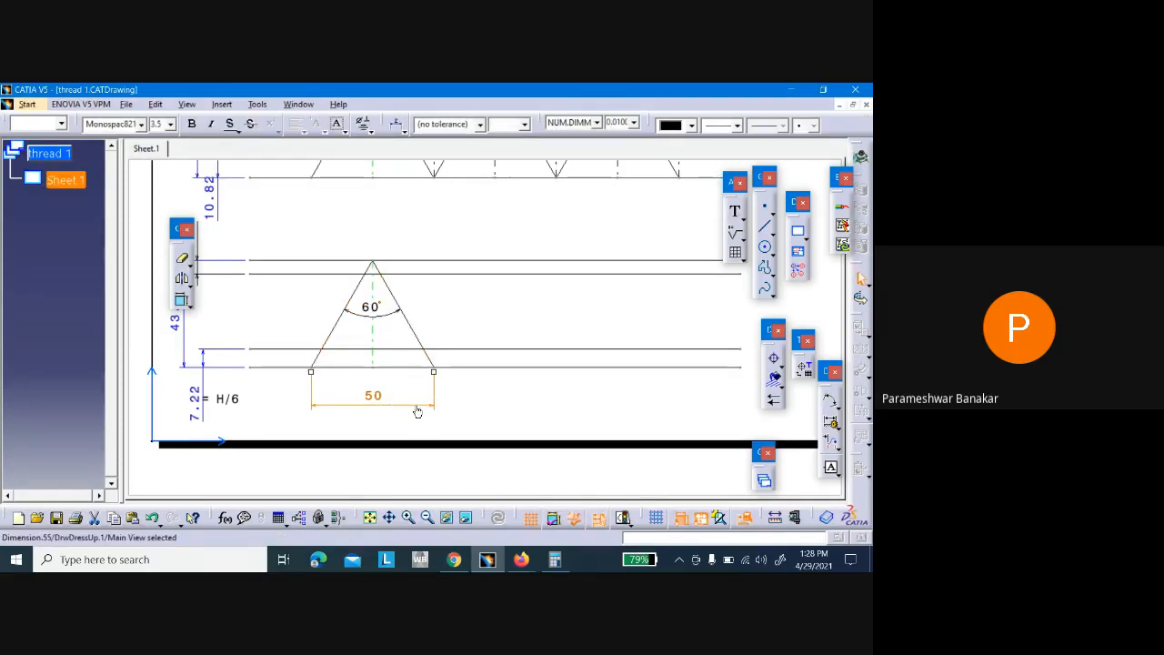
key(Delete)
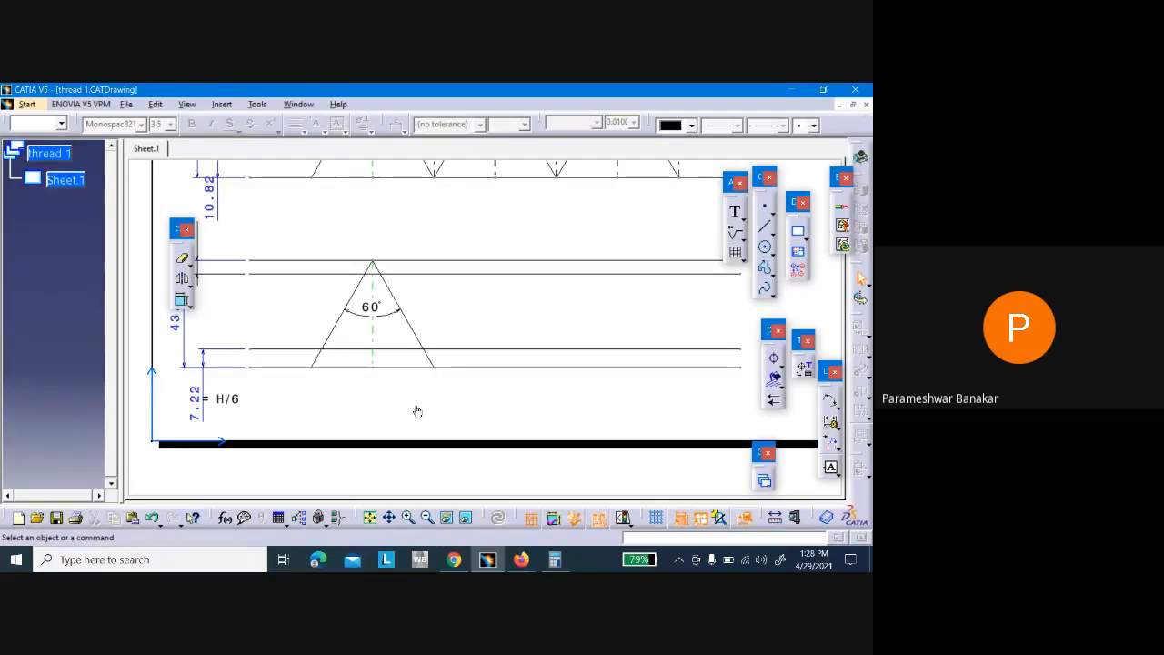
mouse_move(415, 406)
middle_down()
mouse_move(467, 316)
mouse_move(479, 338)
middle_up()
middle_drag(486, 390, 432, 430)
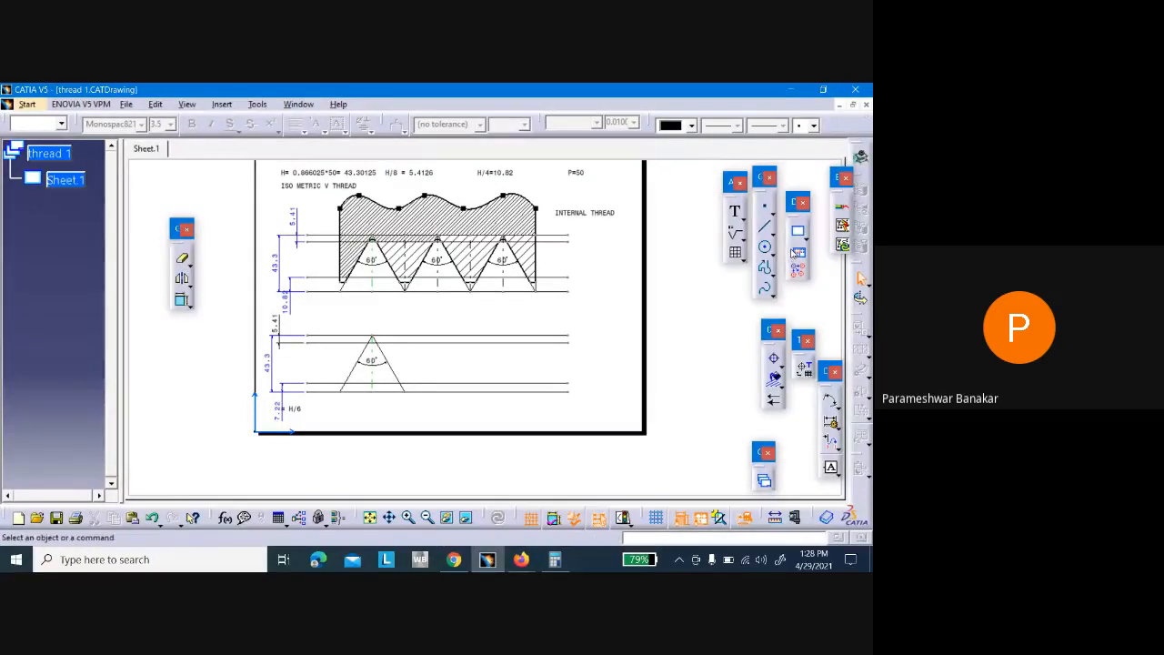
Draw a thin vertical line in line type 4 from the right flank's lower end up to the topmost horizontal line of the lower profile
click(772, 233)
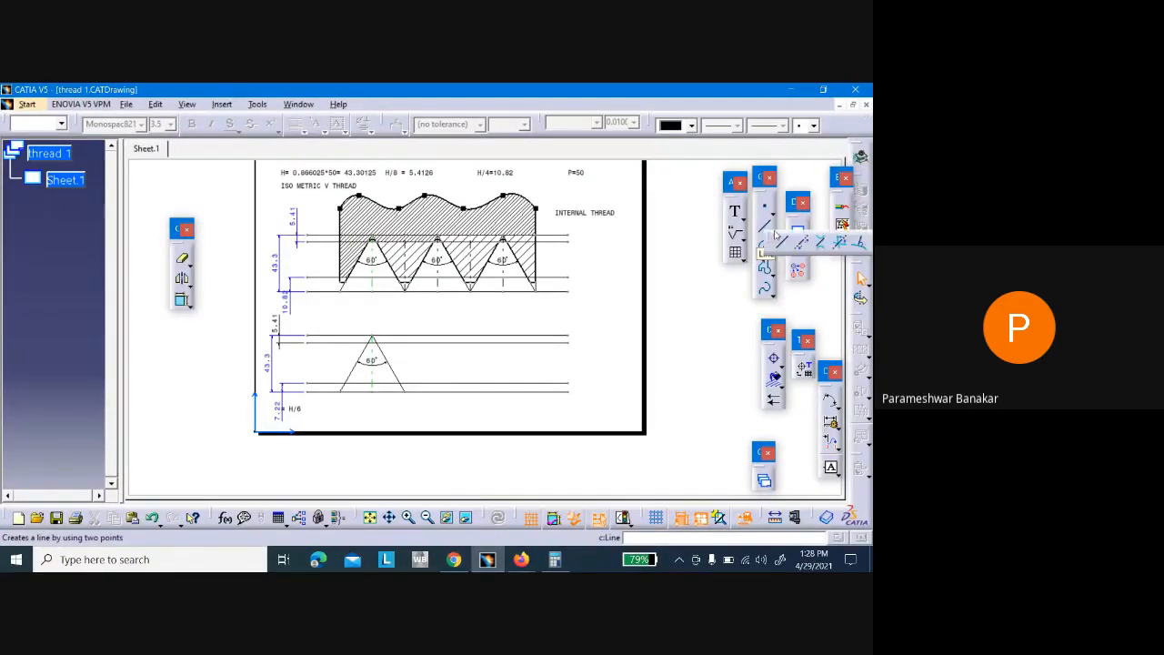
click(779, 242)
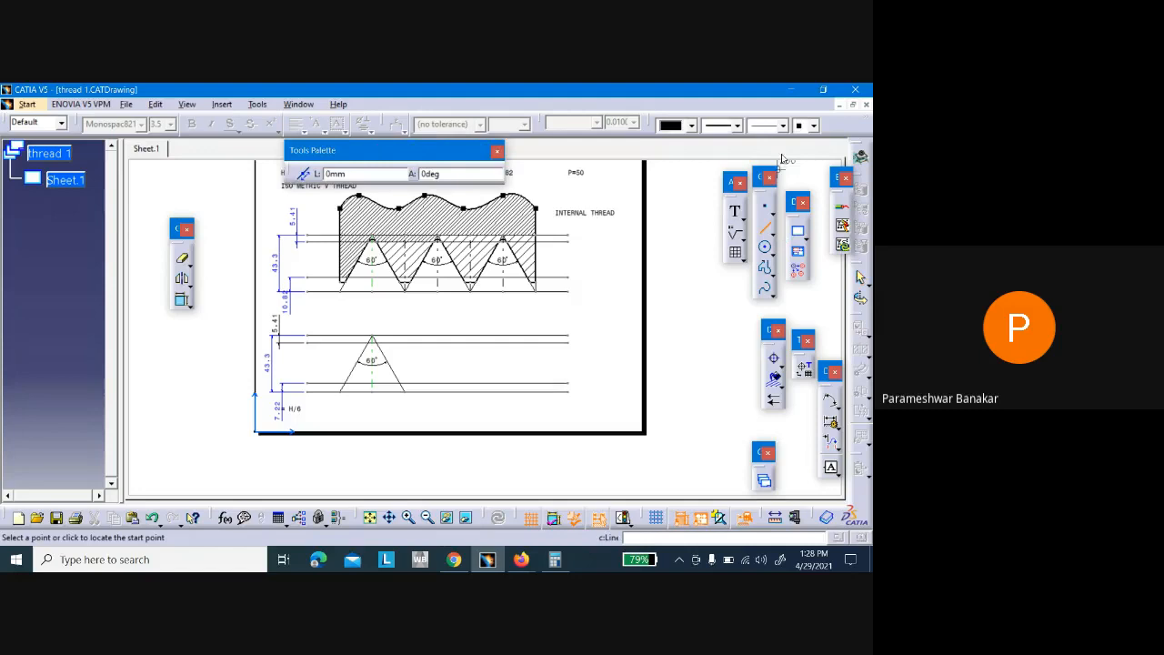
click(737, 125)
click(739, 147)
click(773, 125)
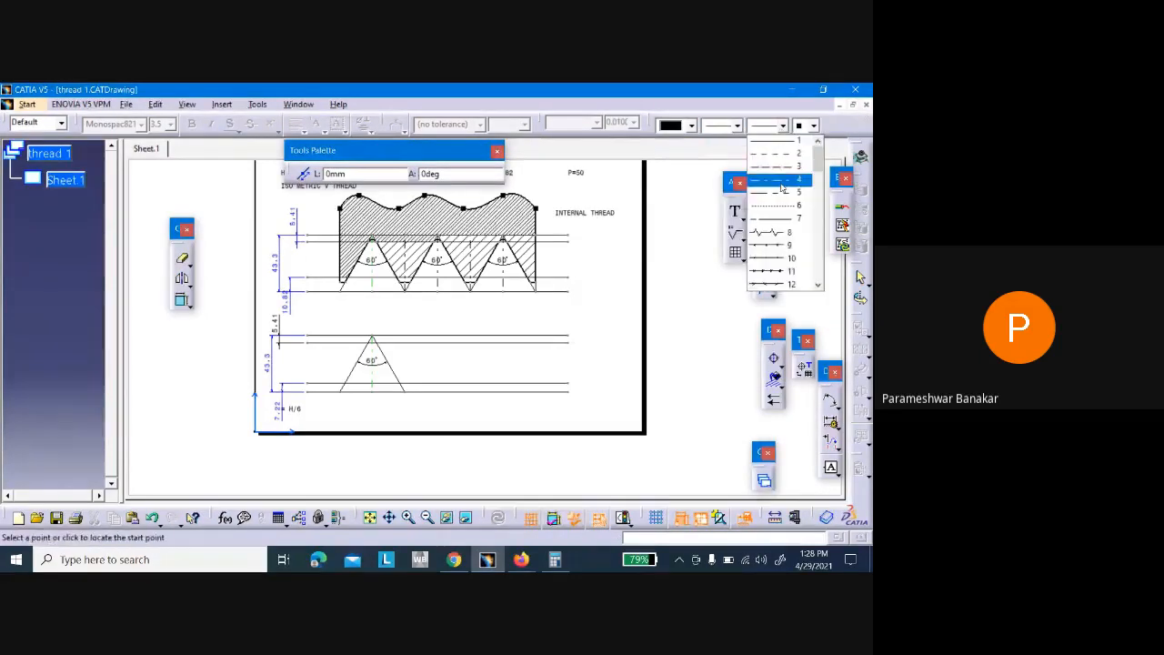
click(779, 182)
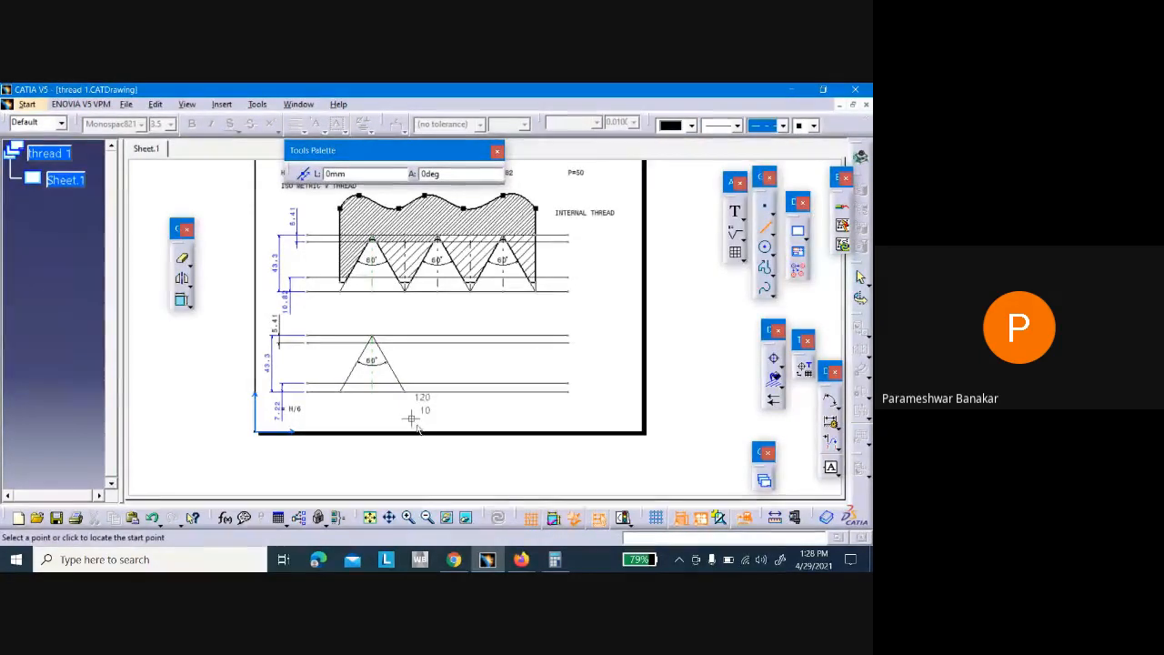
middle_drag(419, 400, 464, 369)
middle_drag(402, 421, 496, 392)
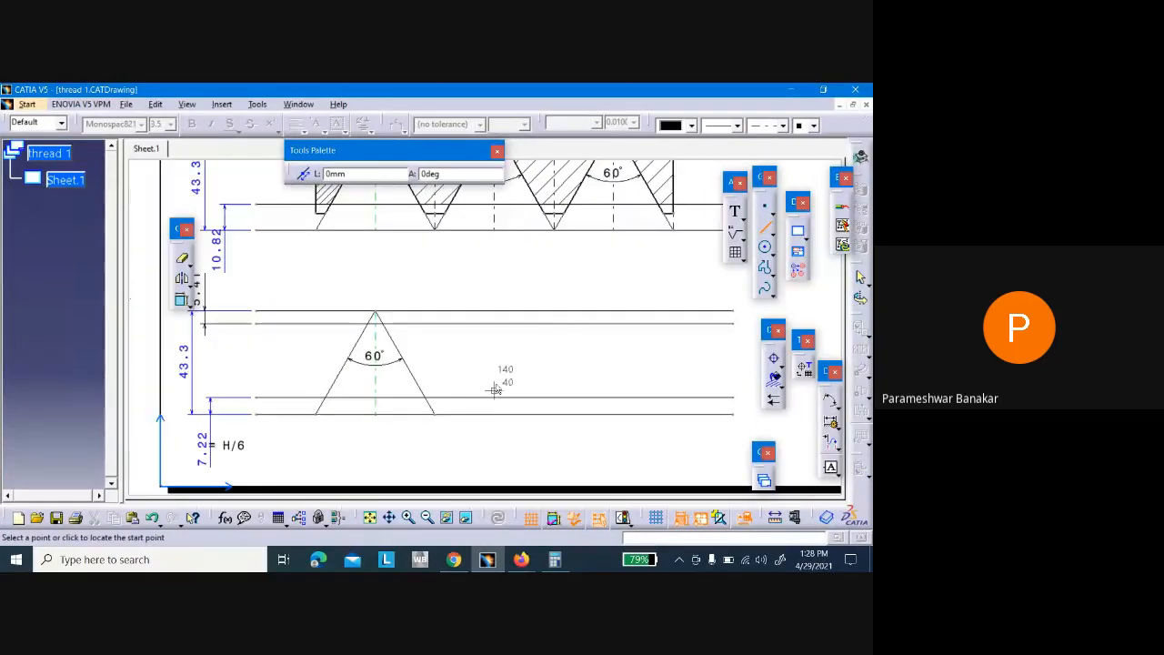
click(435, 414)
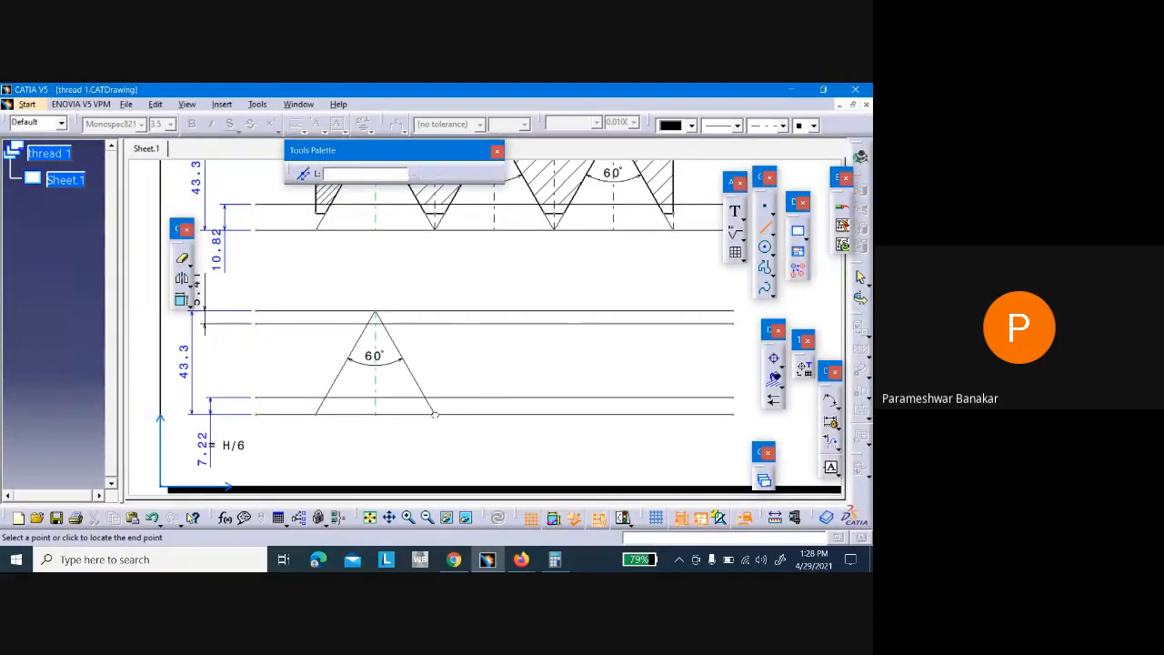
click(435, 311)
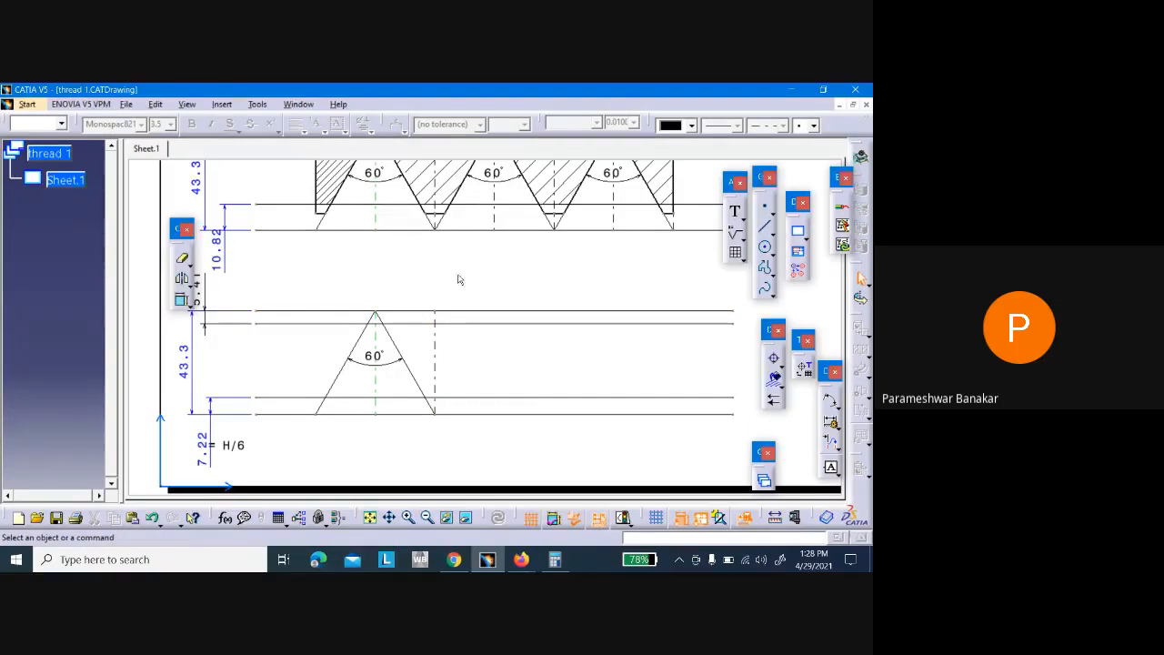
Dimension the angle between the lower triangle's right flank and the second-lowest horizontal line, placing it outside the triangle
mouse_move(457, 275)
middle_down()
mouse_move(457, 314)
mouse_move(457, 273)
mouse_move(423, 299)
mouse_move(437, 341)
mouse_move(420, 305)
middle_up()
mouse_move(376, 350)
middle_down()
mouse_move(385, 333)
mouse_move(389, 385)
mouse_move(475, 364)
middle_up()
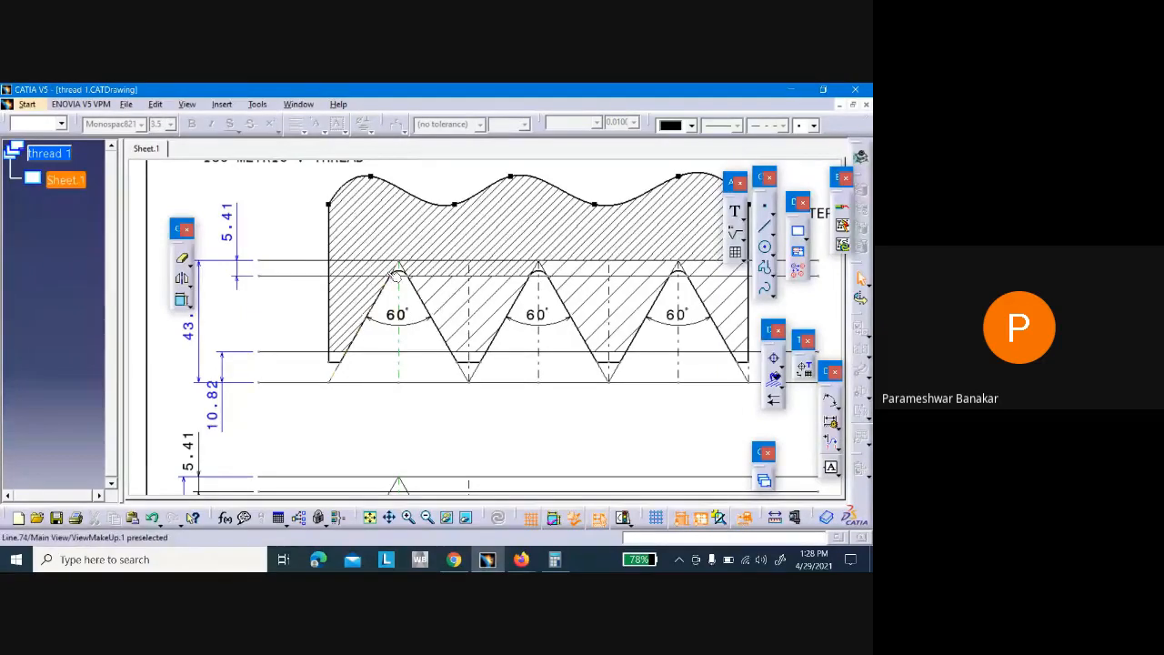
middle_drag(523, 409, 431, 360)
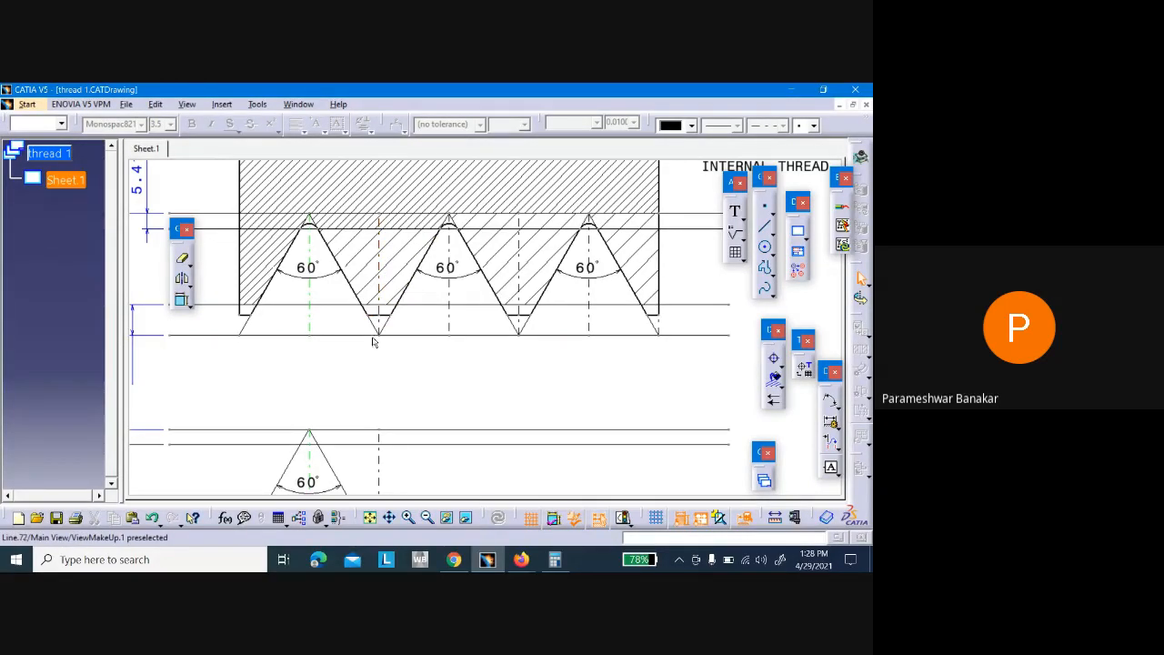
mouse_move(413, 366)
middle_down()
mouse_move(412, 414)
mouse_move(442, 363)
middle_up()
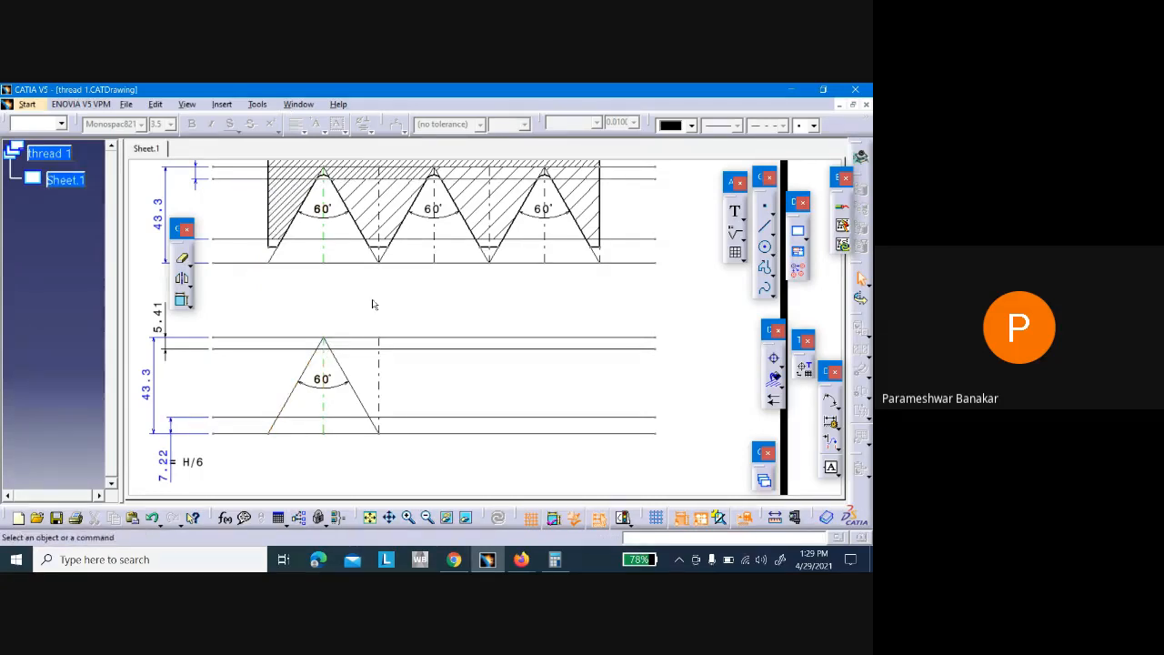
mouse_move(445, 391)
ctrl+middle_down()
mouse_move(428, 318)
mouse_move(458, 363)
ctrl+middle_up()
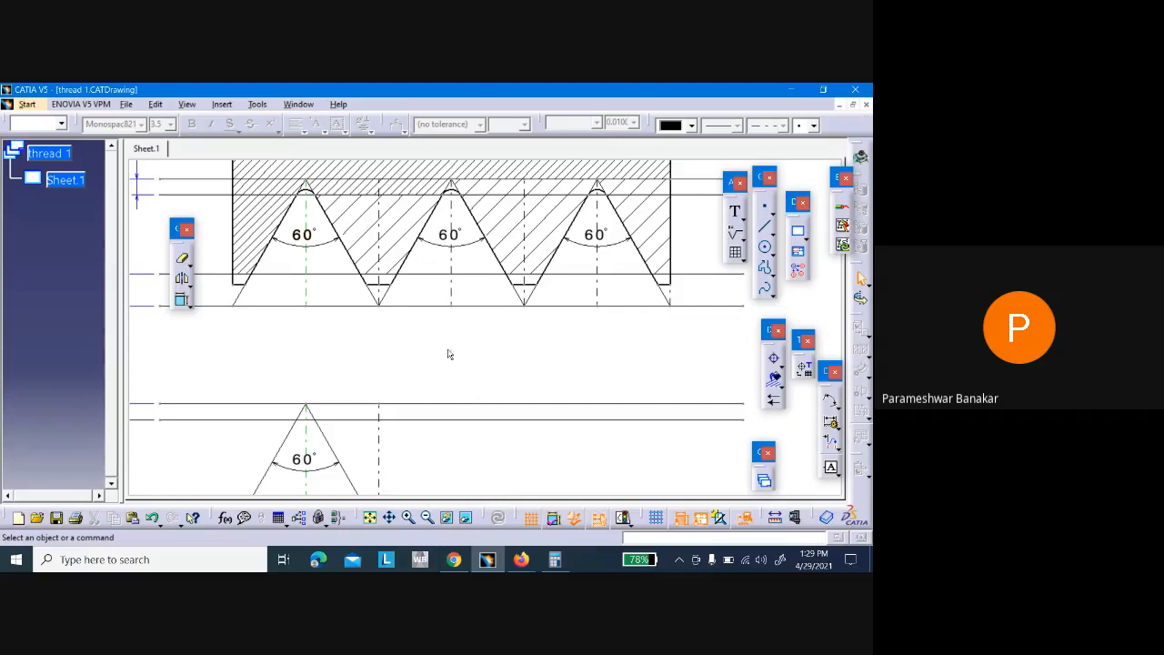
middle_drag(428, 480, 474, 324)
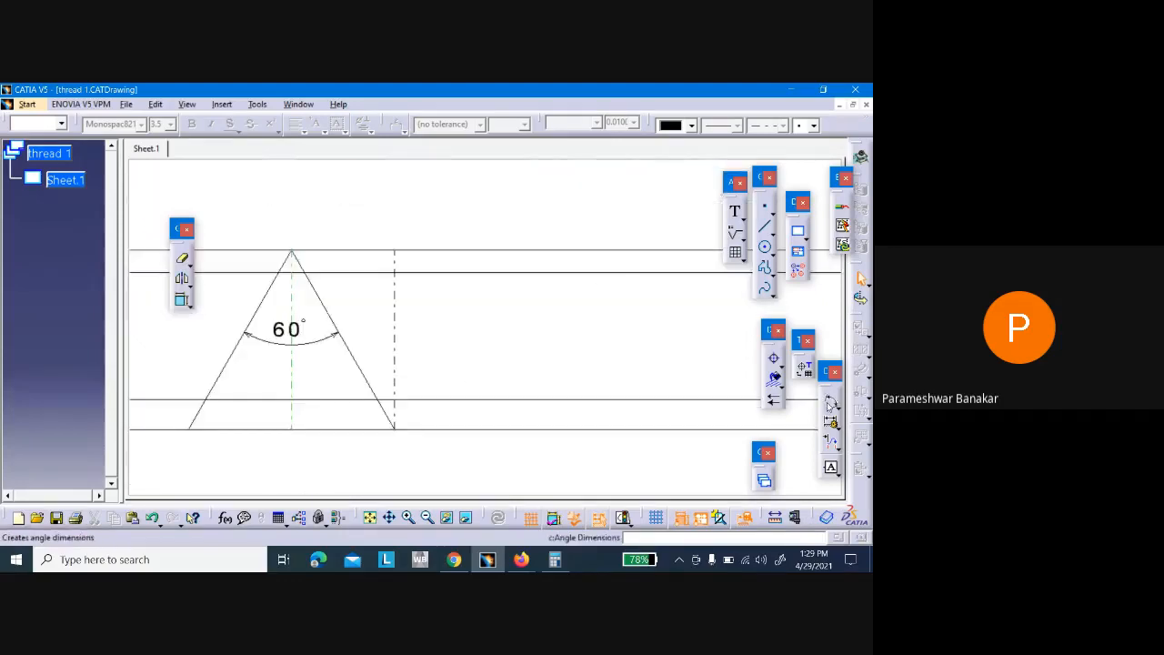
click(831, 400)
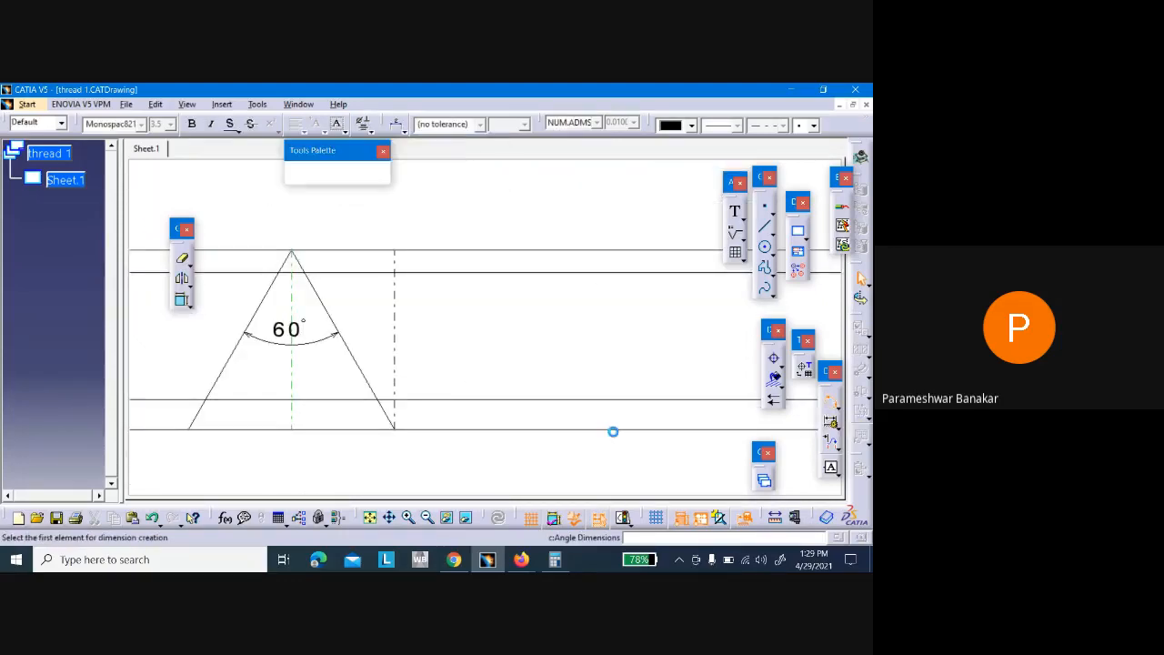
click(370, 382)
click(426, 398)
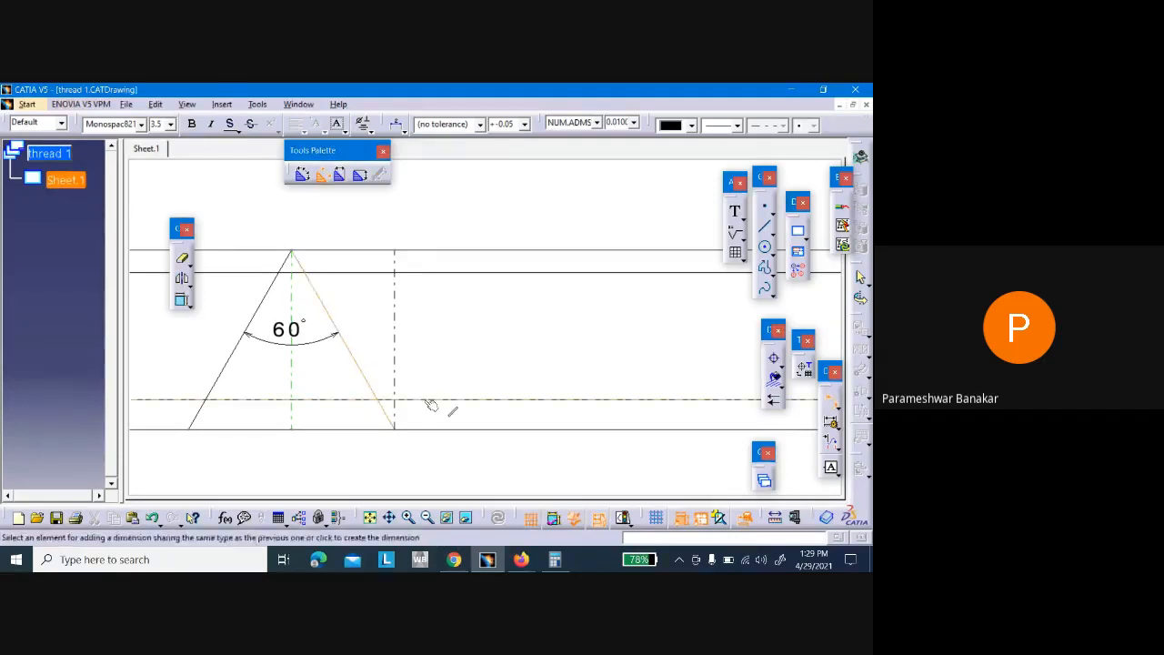
click(416, 375)
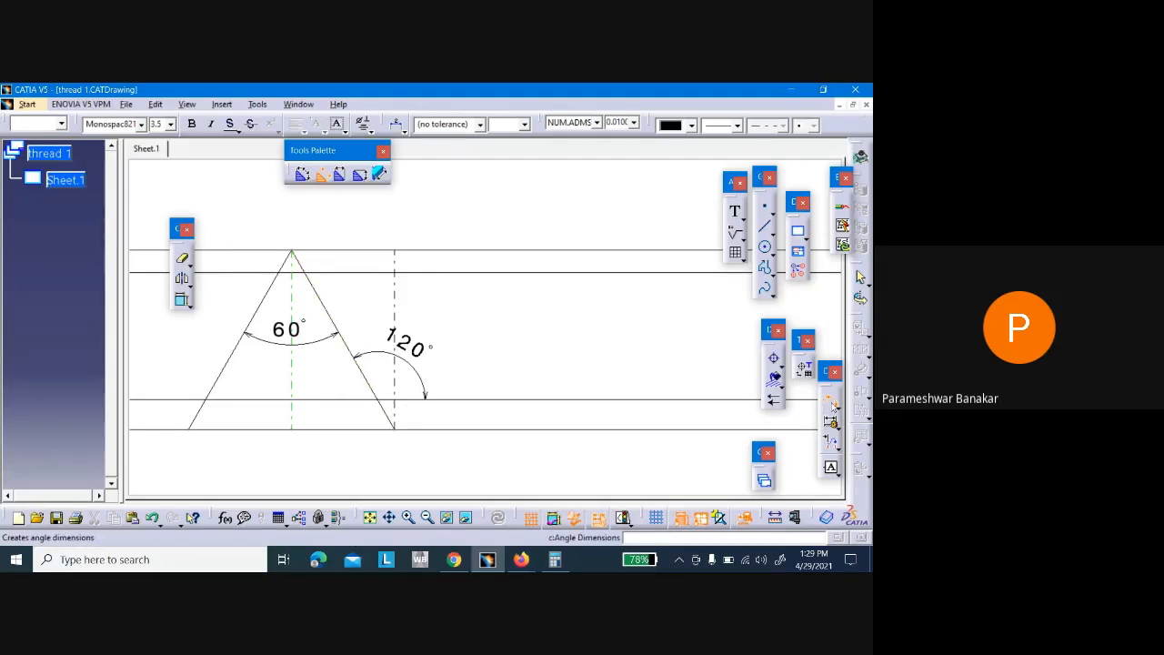
click(835, 407)
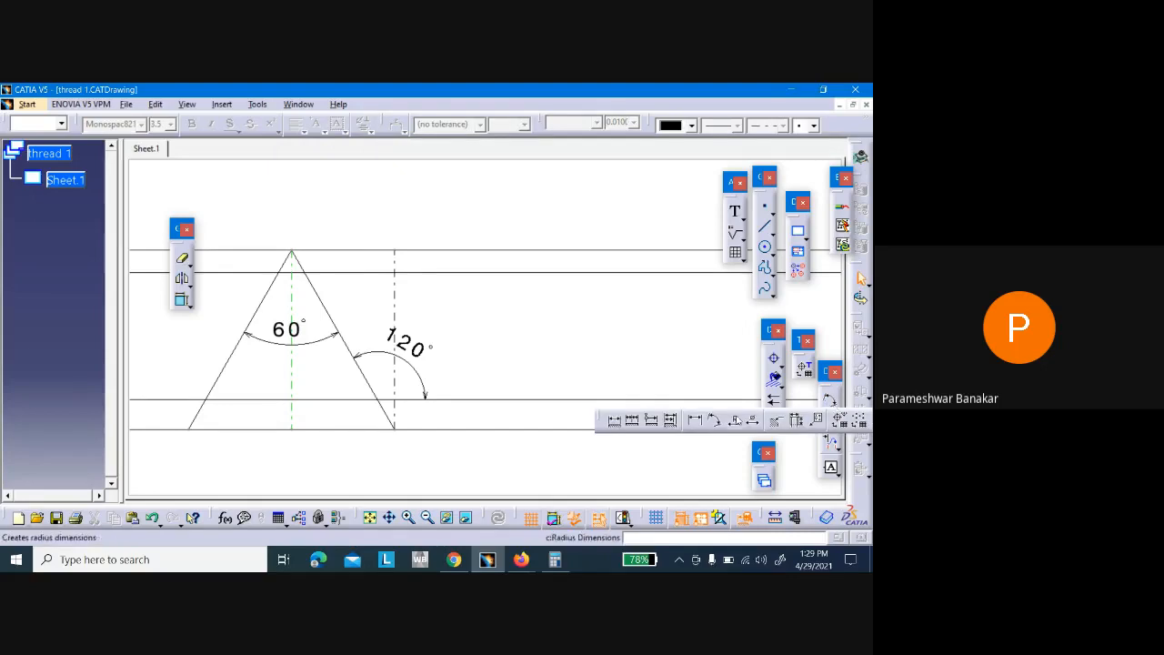
Draw a thin slanted line up and to the right from where the right flank meets the second-lowest horizontal line, about 70 degrees from the flank
click(765, 229)
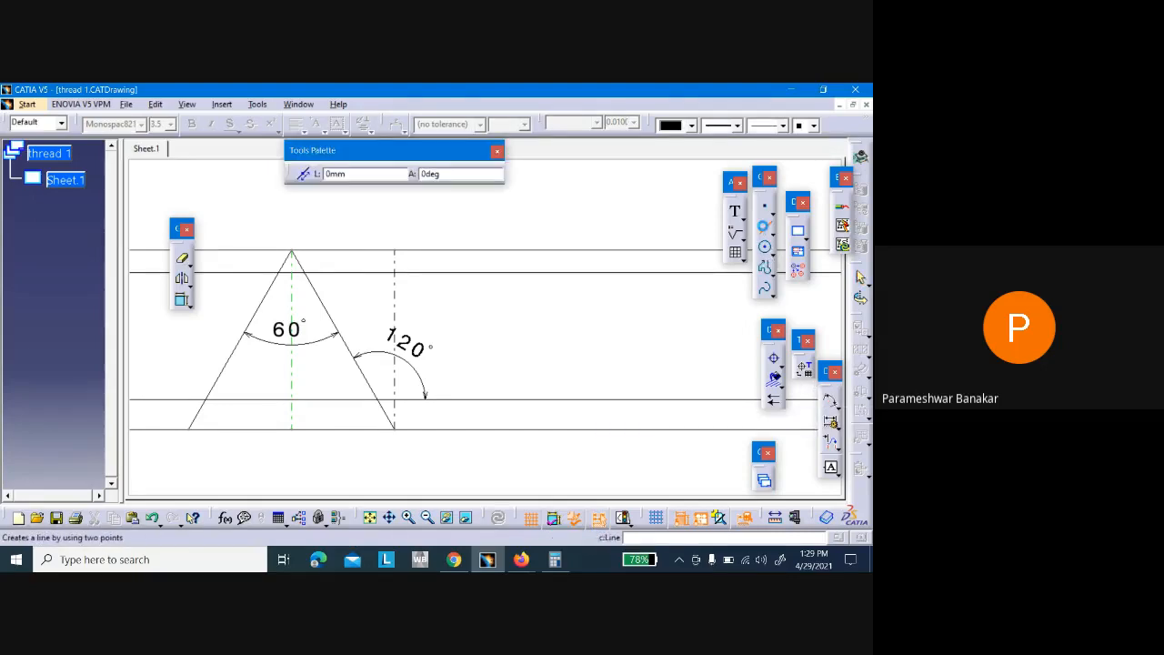
click(723, 125)
click(731, 149)
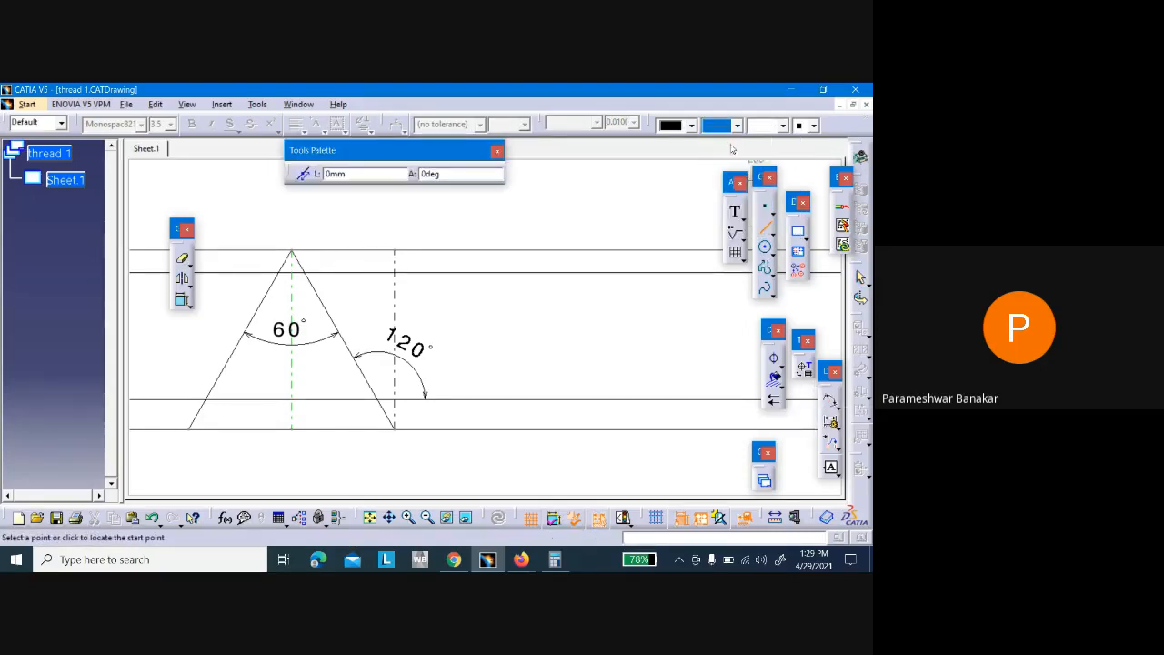
click(376, 399)
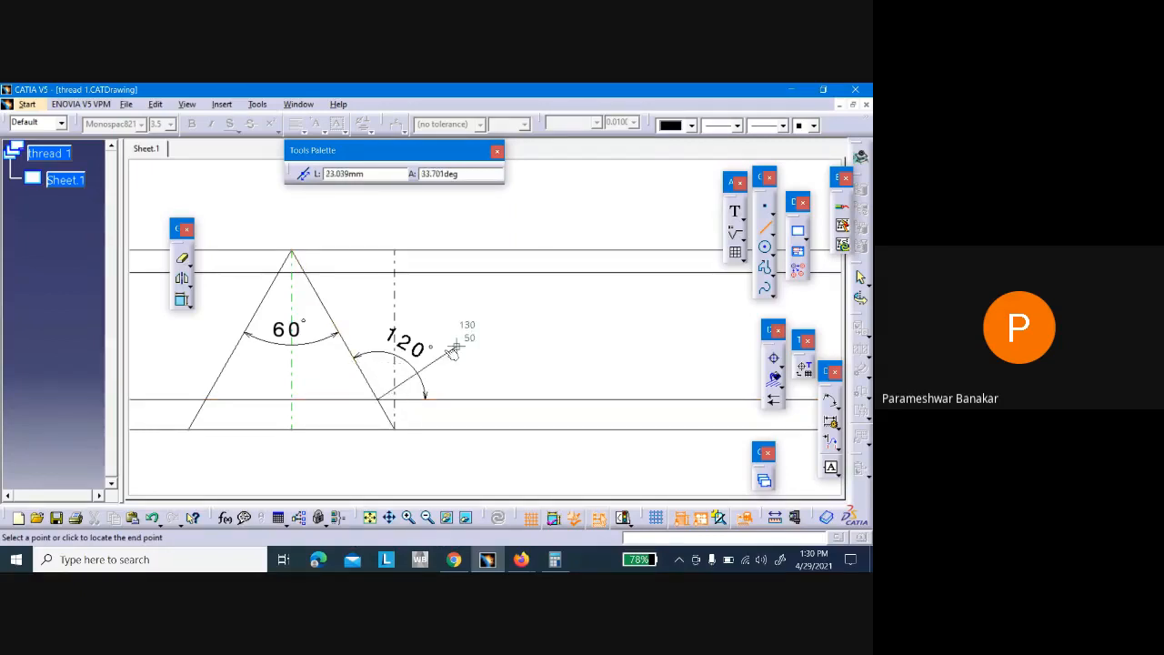
click(457, 305)
click(497, 346)
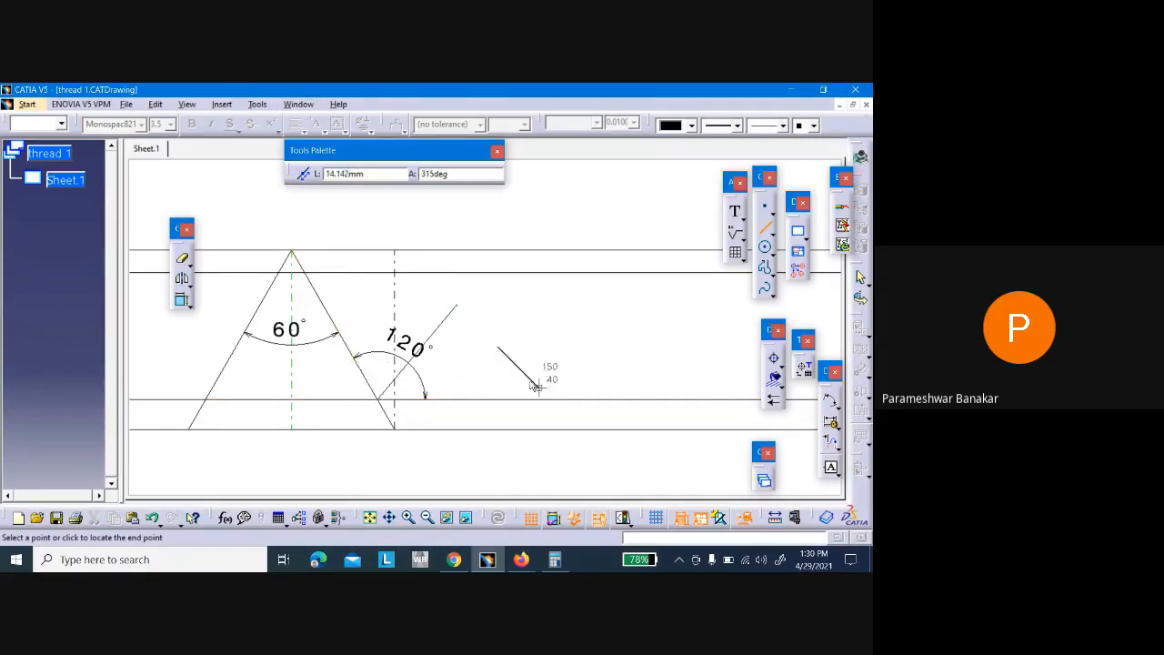
key(Escape)
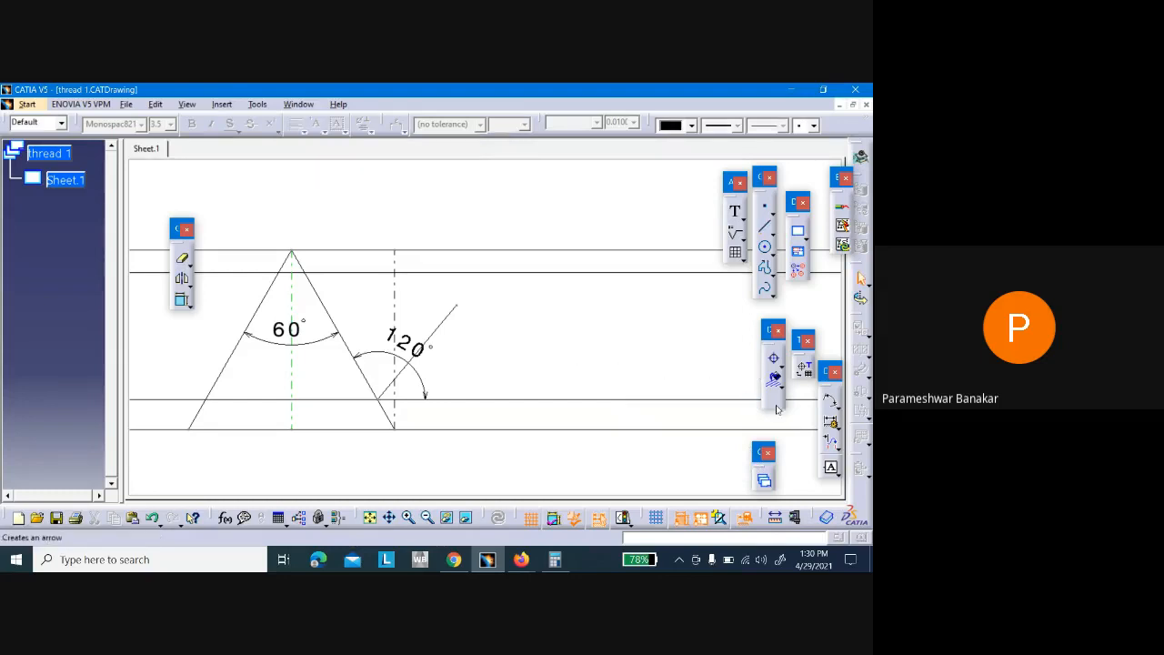
Dimension the angle between the right flank and the new slanted line
click(828, 408)
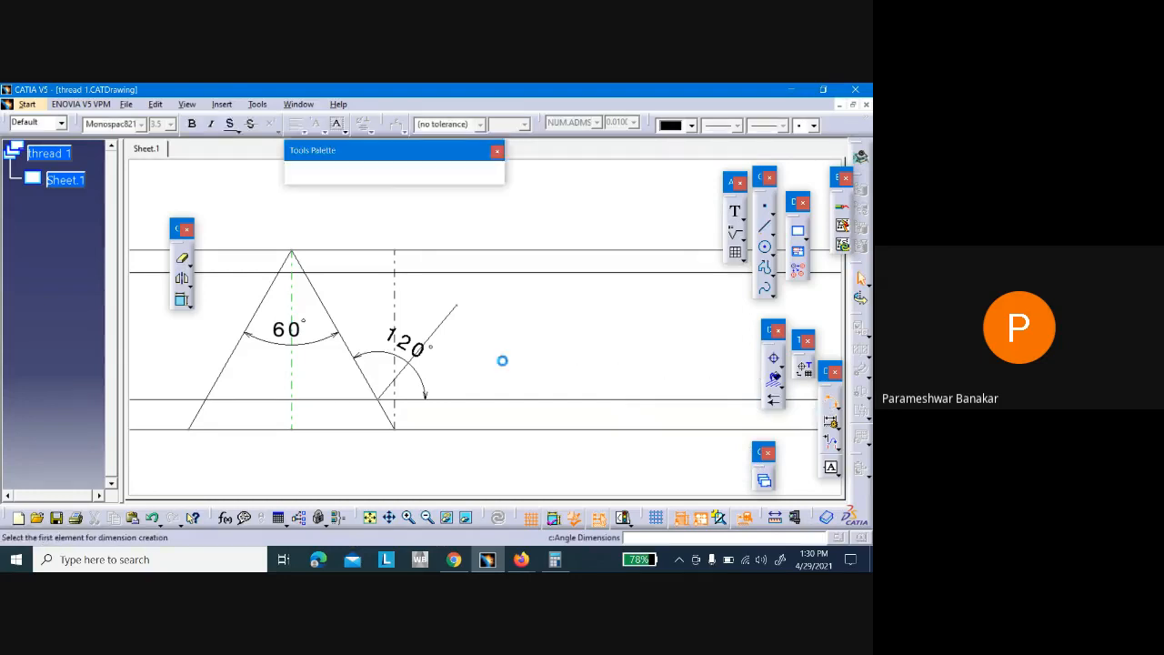
click(371, 376)
click(397, 373)
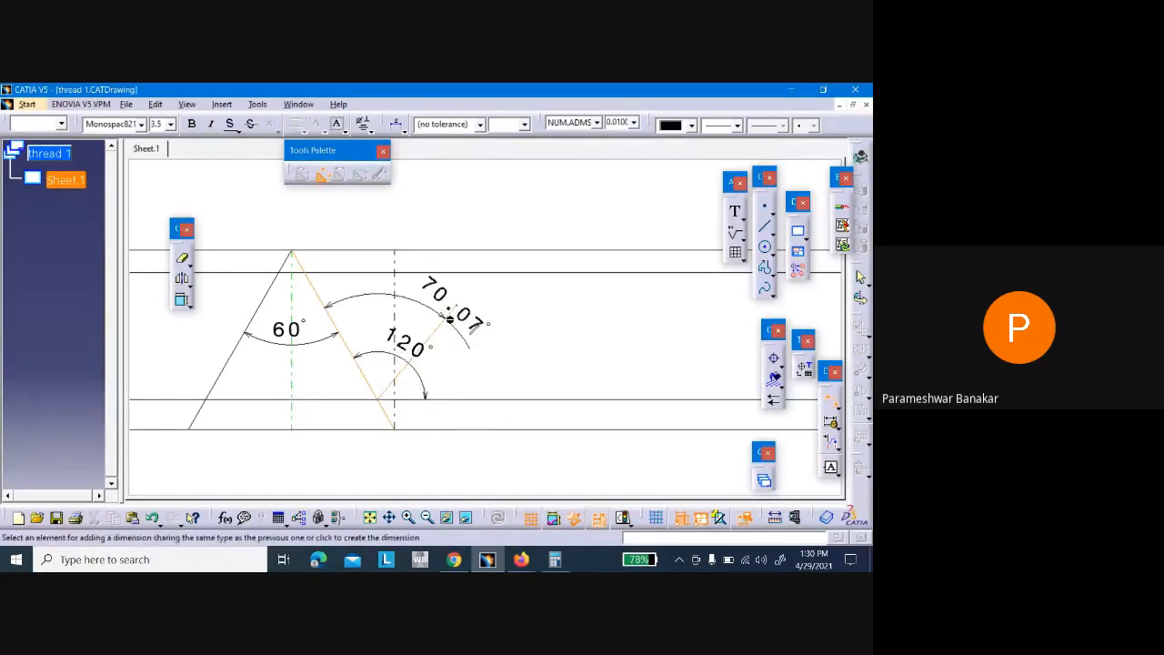
click(385, 370)
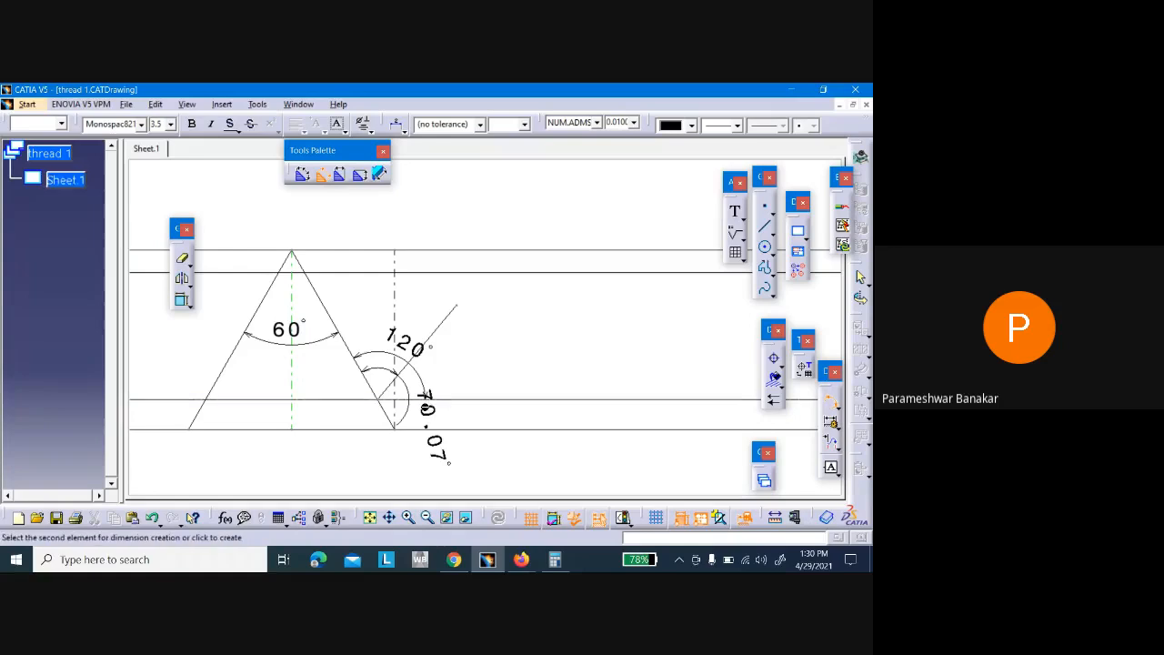
key(Escape)
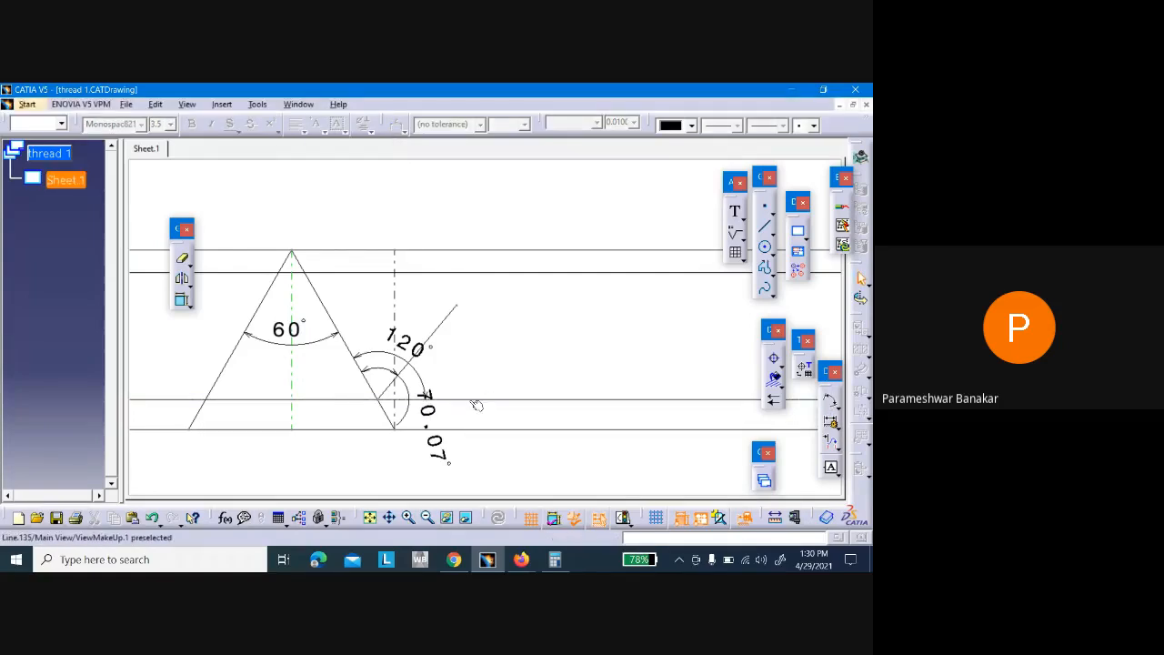
Try to drive the 120-degree angle dimension between the right flank and the horizontal line to 60 degrees, and undo the change
double_click(424, 393)
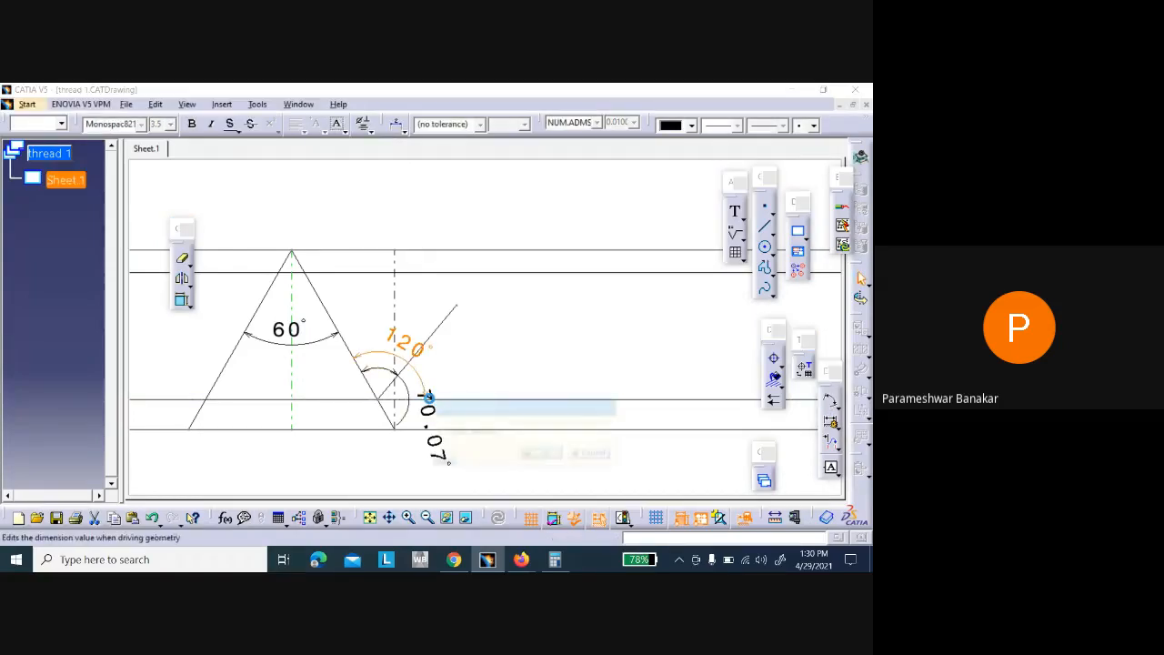
click(455, 433)
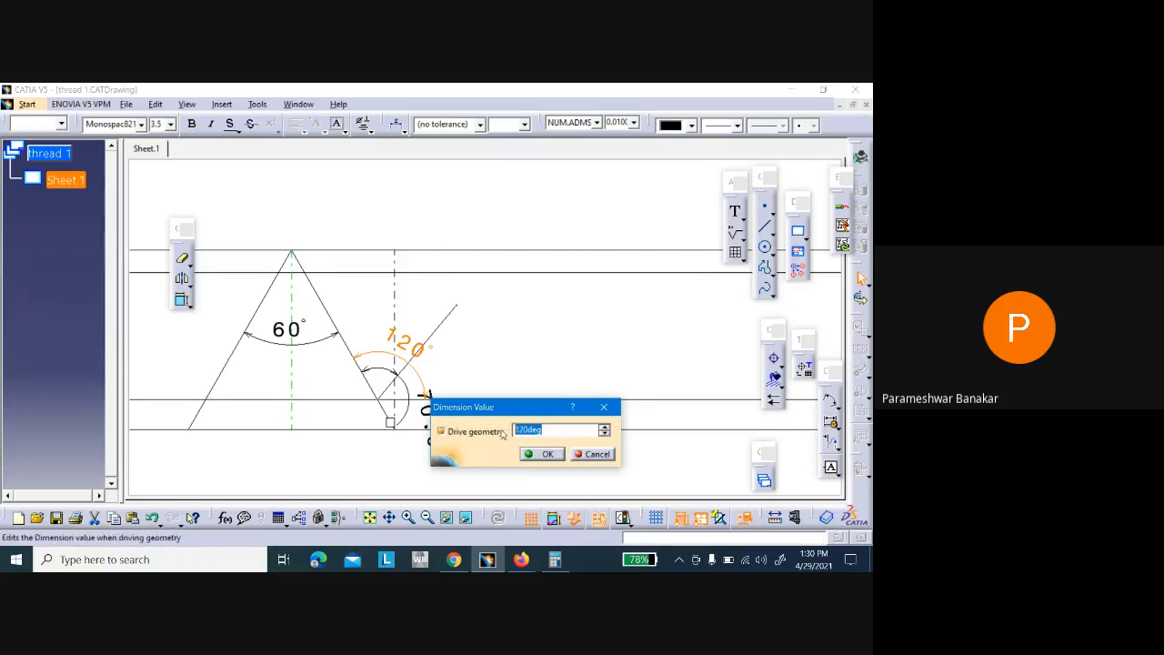
text(60)
key(Return)
key(ctrl+z)
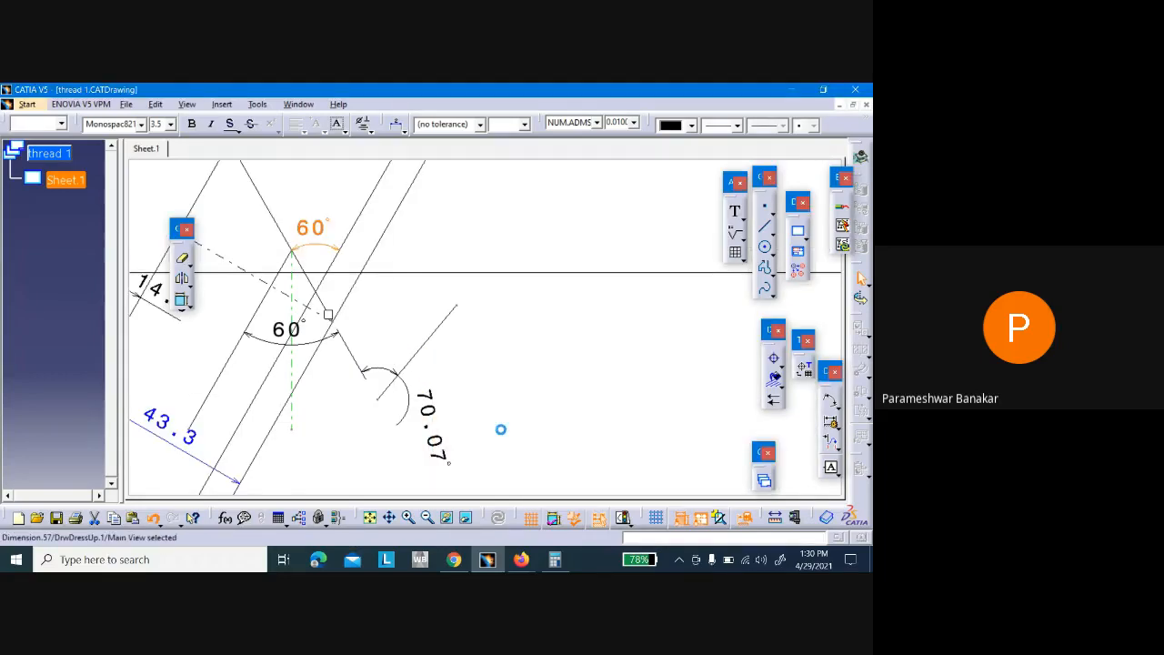
click(497, 347)
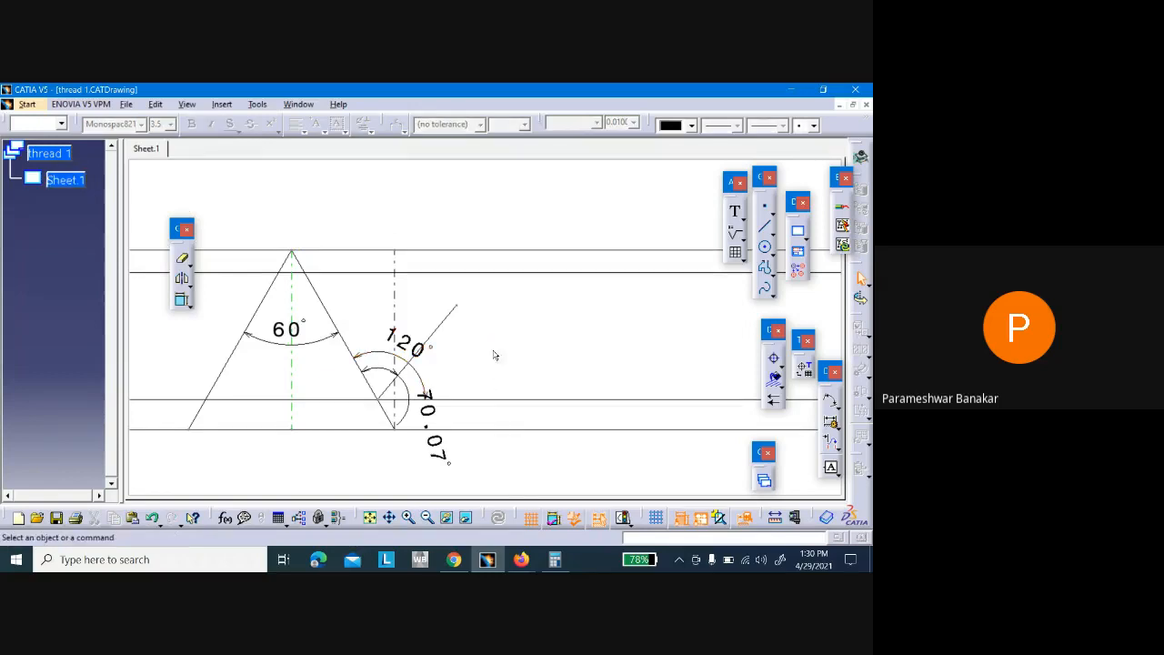
Delete the two angle dimensions beside the lower triangle's right flank, the 120-degree one and the one to the slanted line
click(414, 341)
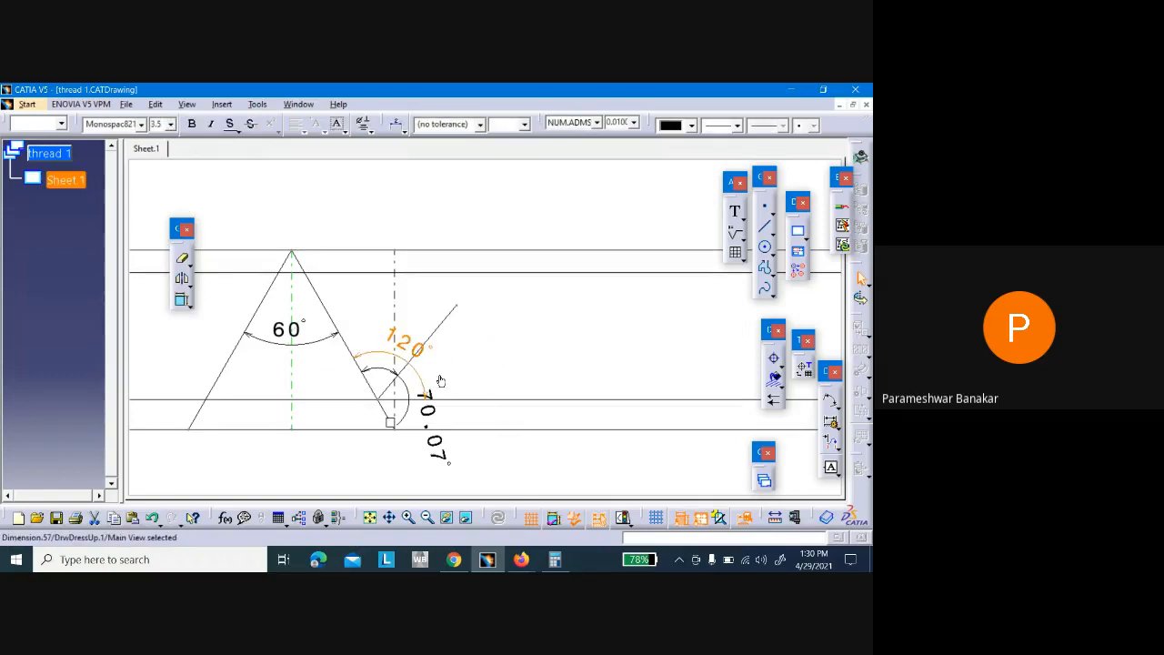
key(Delete)
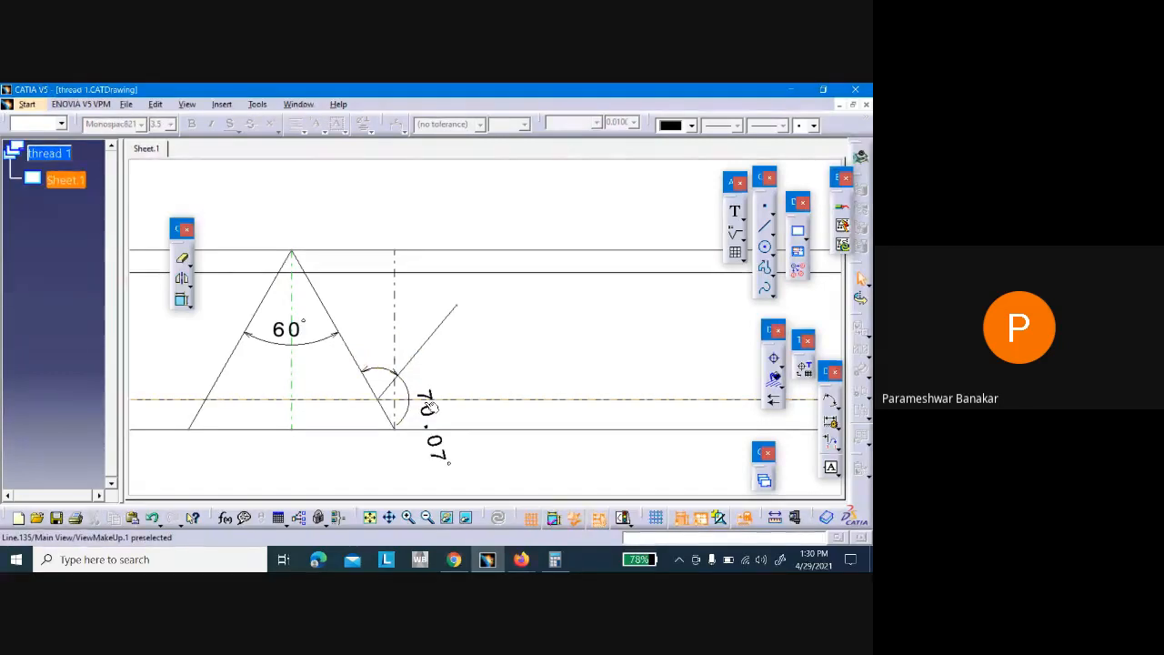
click(422, 408)
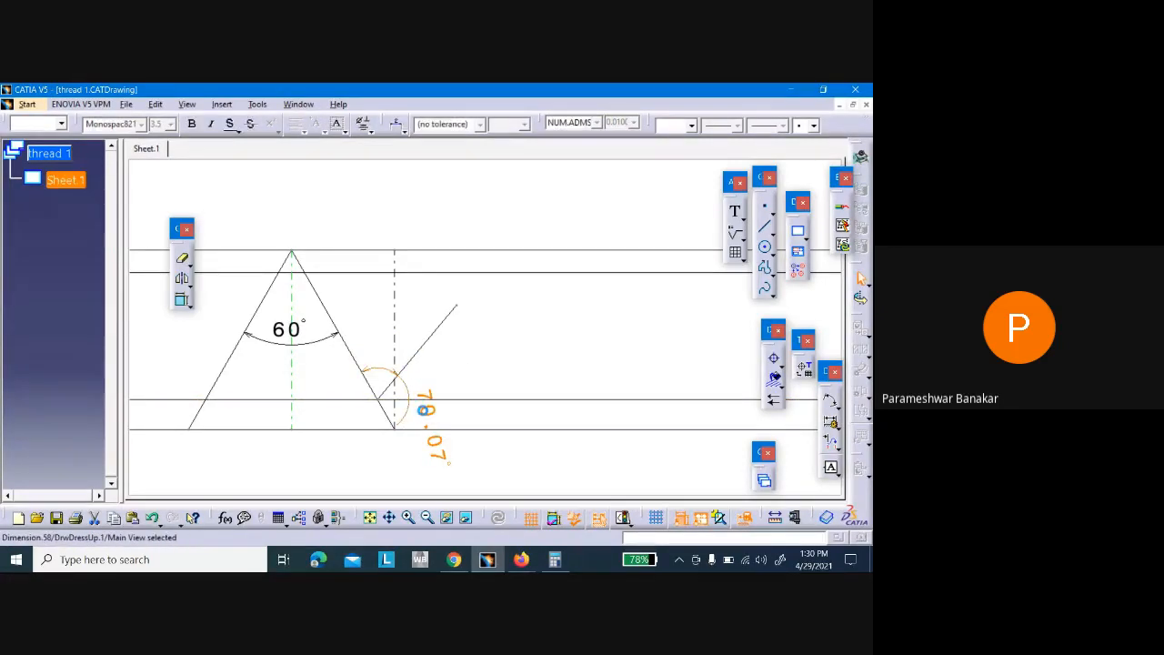
key(Delete)
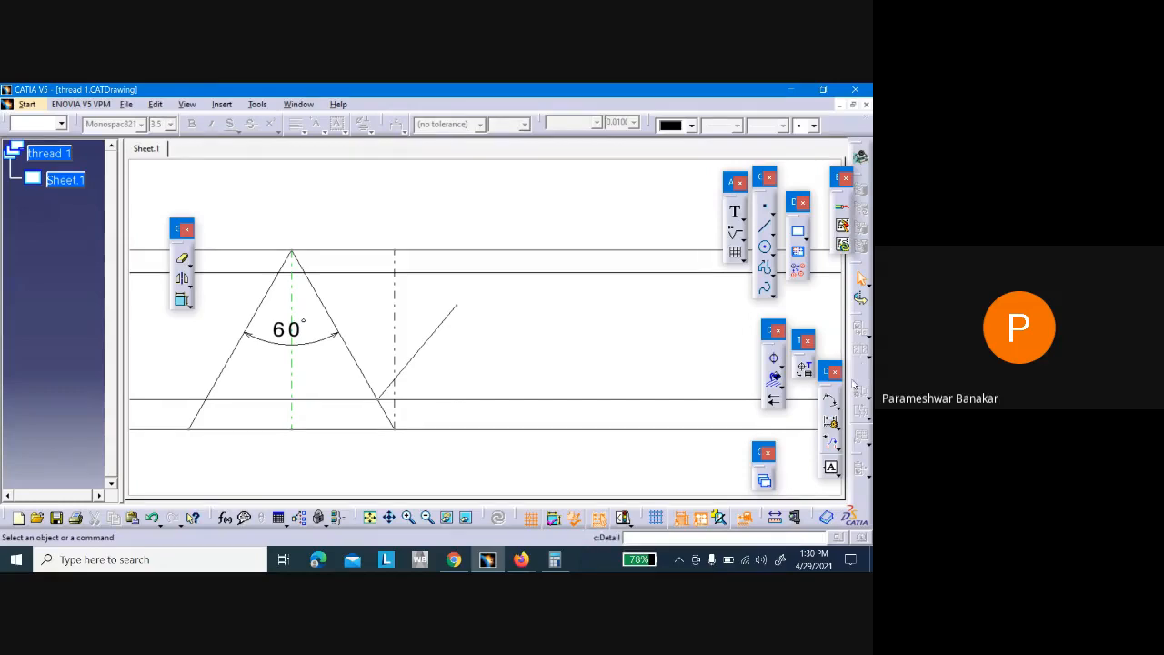
Dimension the angle between the triangle's right flank and the slanted line again, placing it above their intersection
click(856, 387)
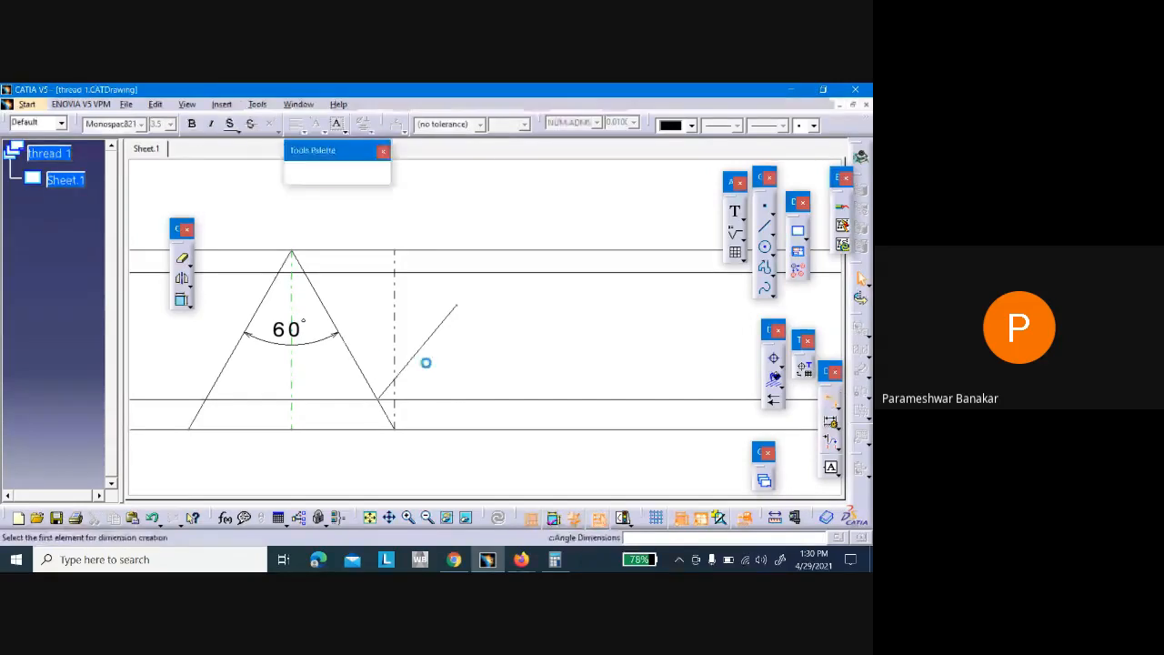
click(364, 366)
click(410, 362)
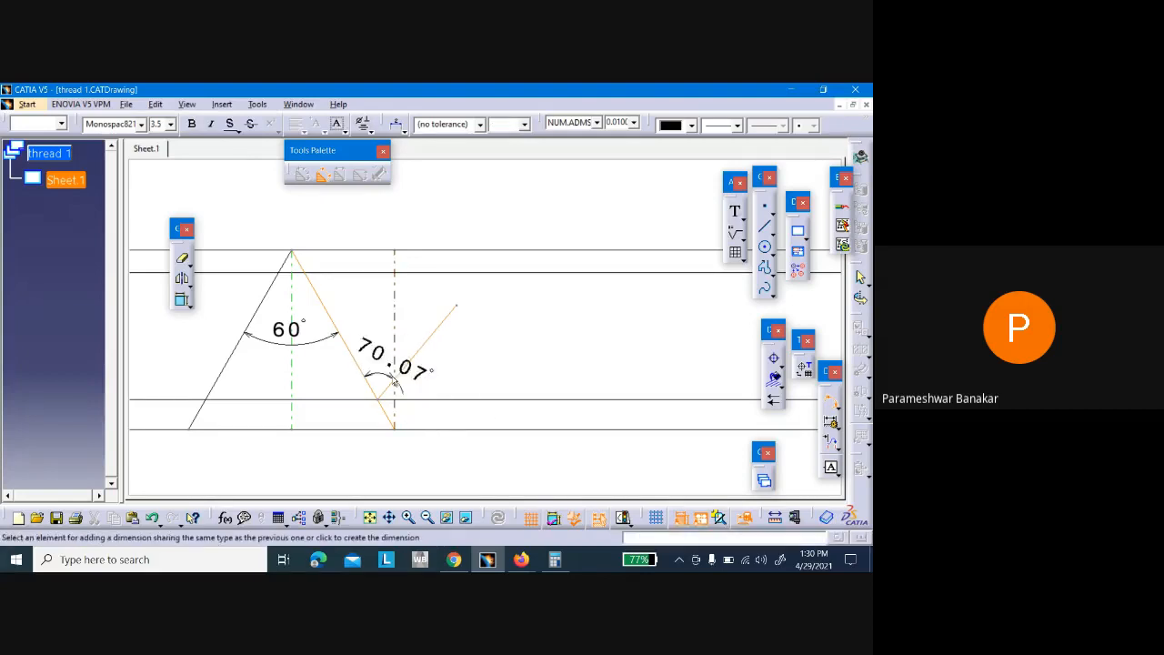
click(394, 373)
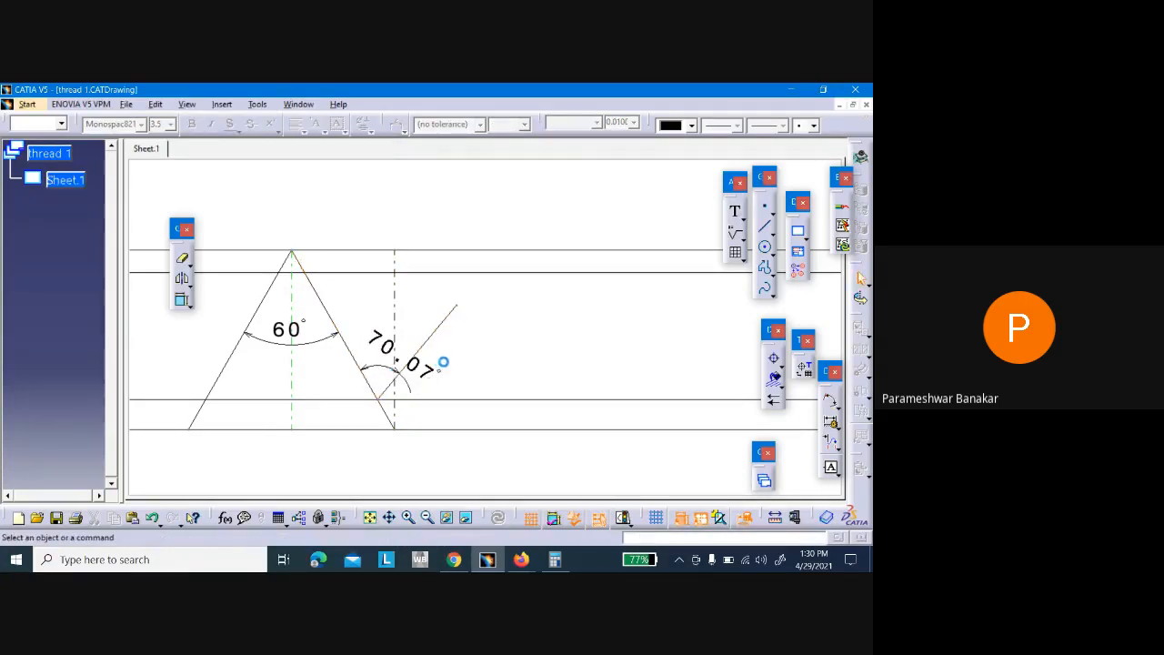
Try to drive the angle dimension between the right flank and the slanted line to 60 degrees, and undo the change
double_click(385, 355)
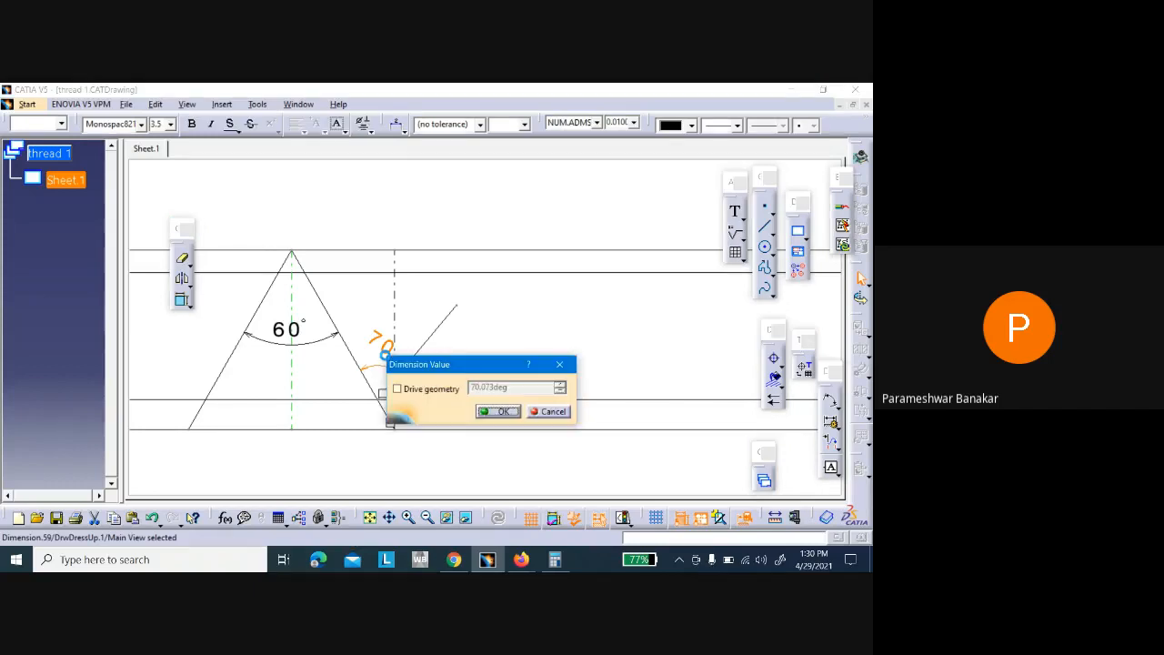
click(399, 388)
double_click(514, 388)
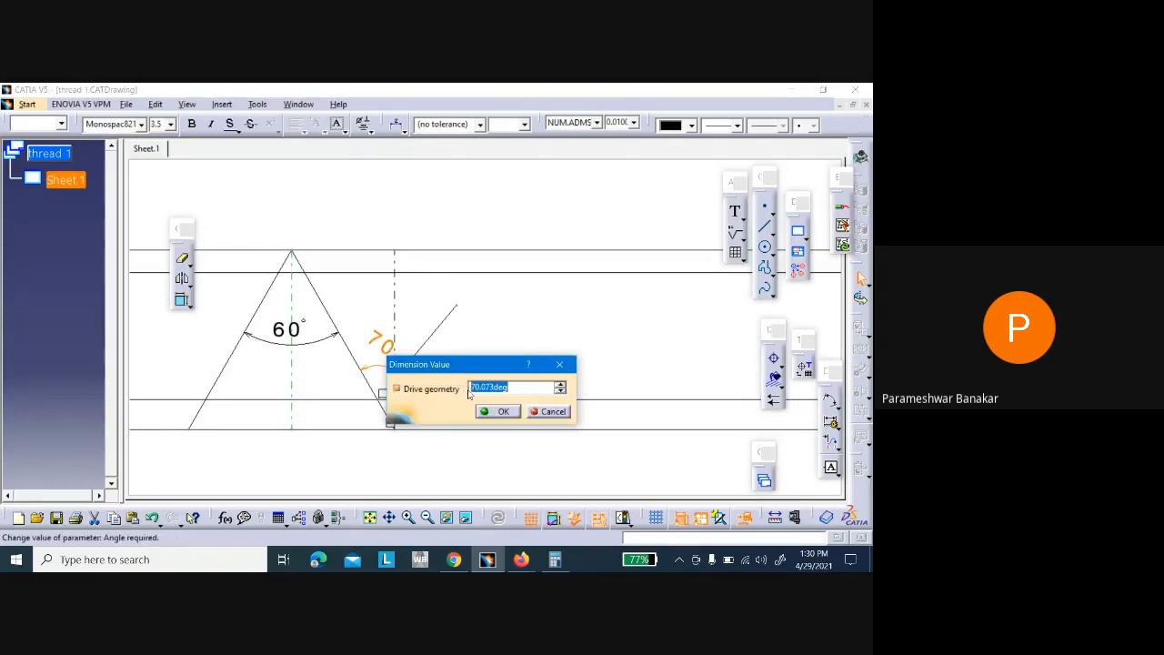
text(60)
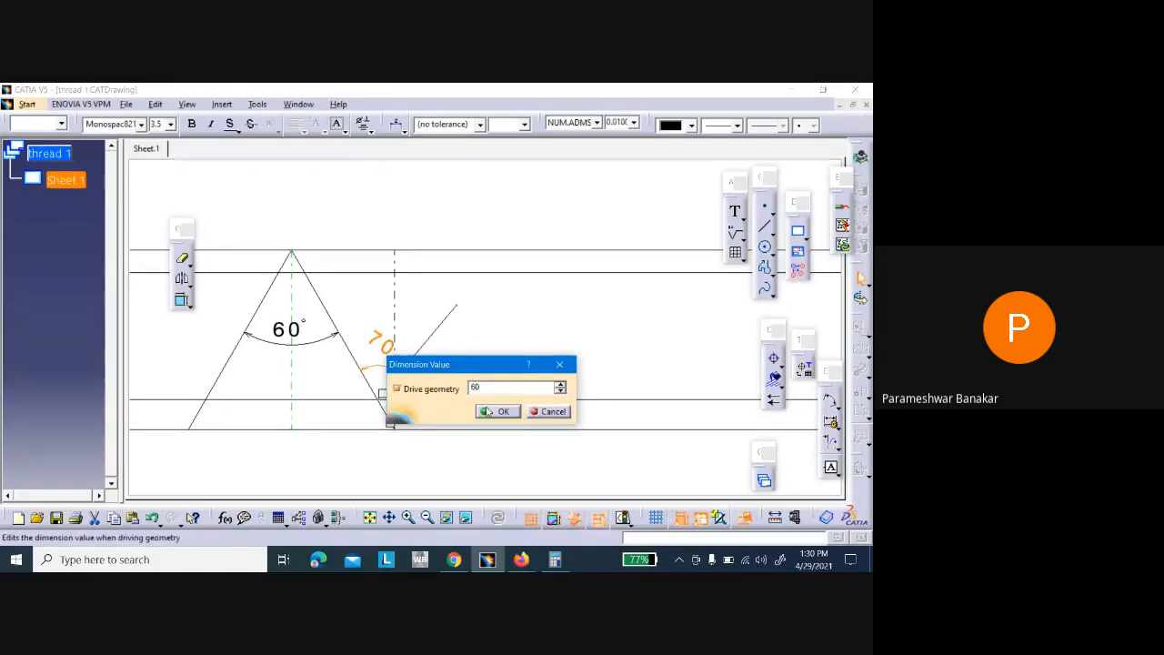
click(488, 411)
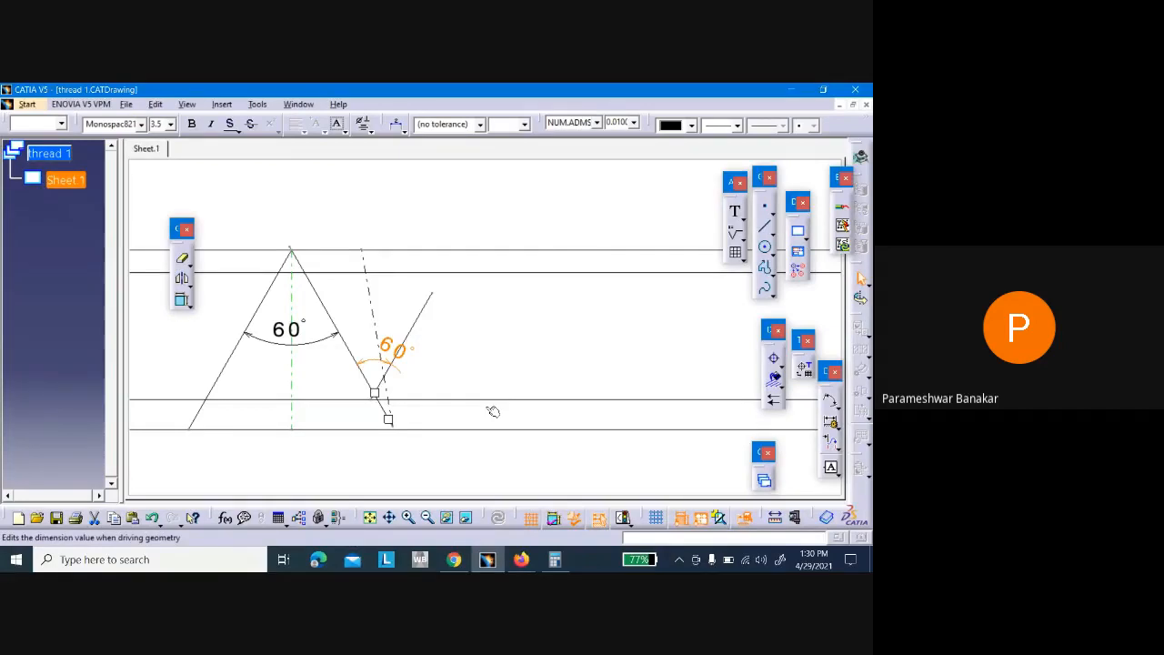
key(ctrl+z)
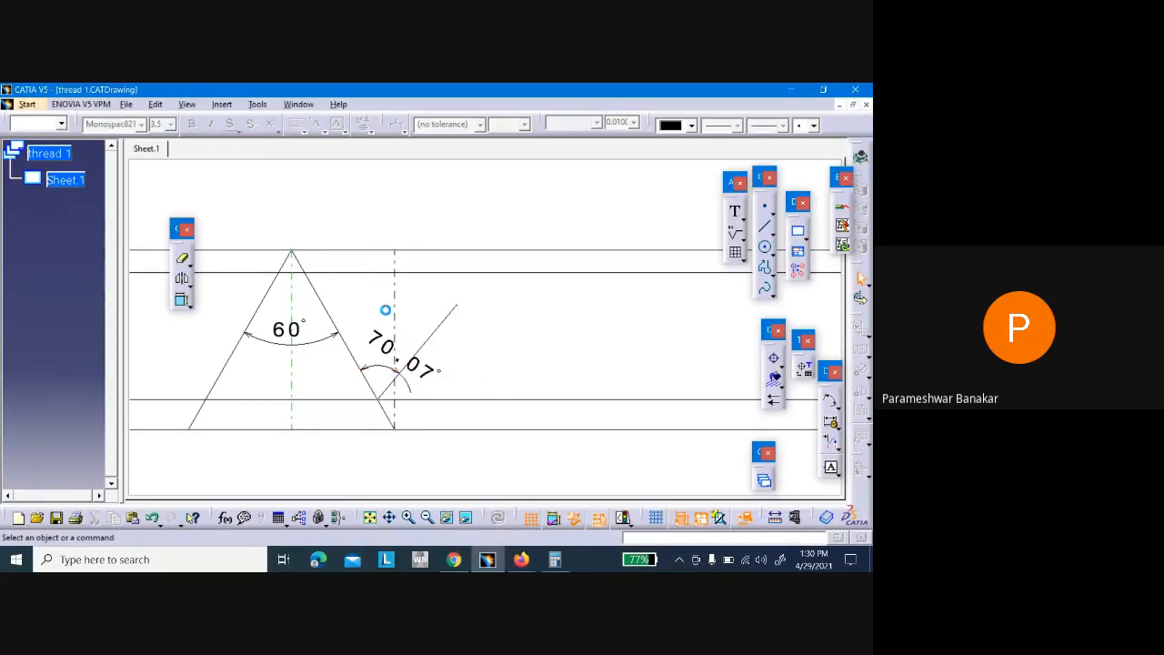
Fix the dash-dot vertical centre line through the right flank's lower end in place
click(395, 313)
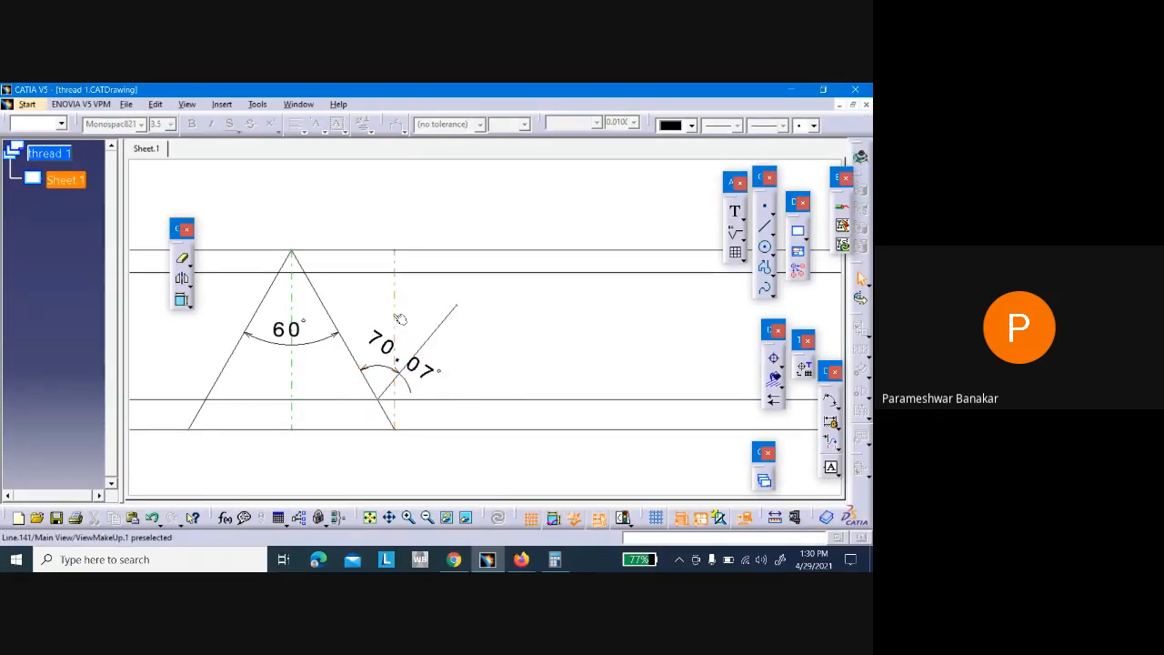
right_click(395, 316)
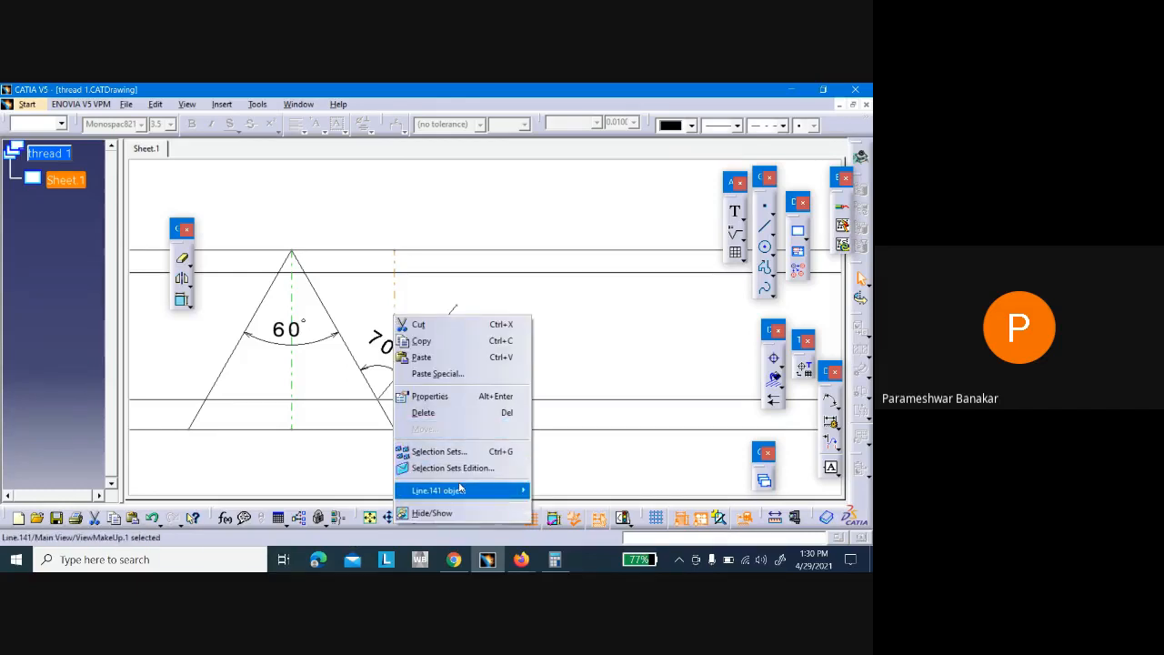
mouse_move(460, 489)
click(545, 432)
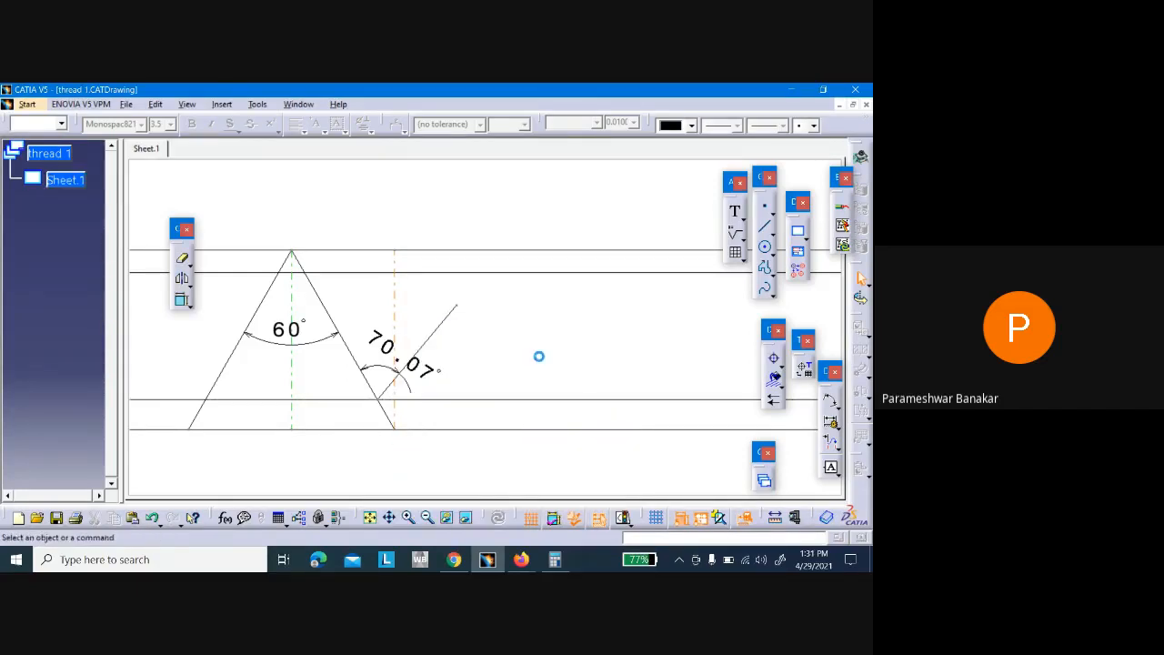
double_click(422, 371)
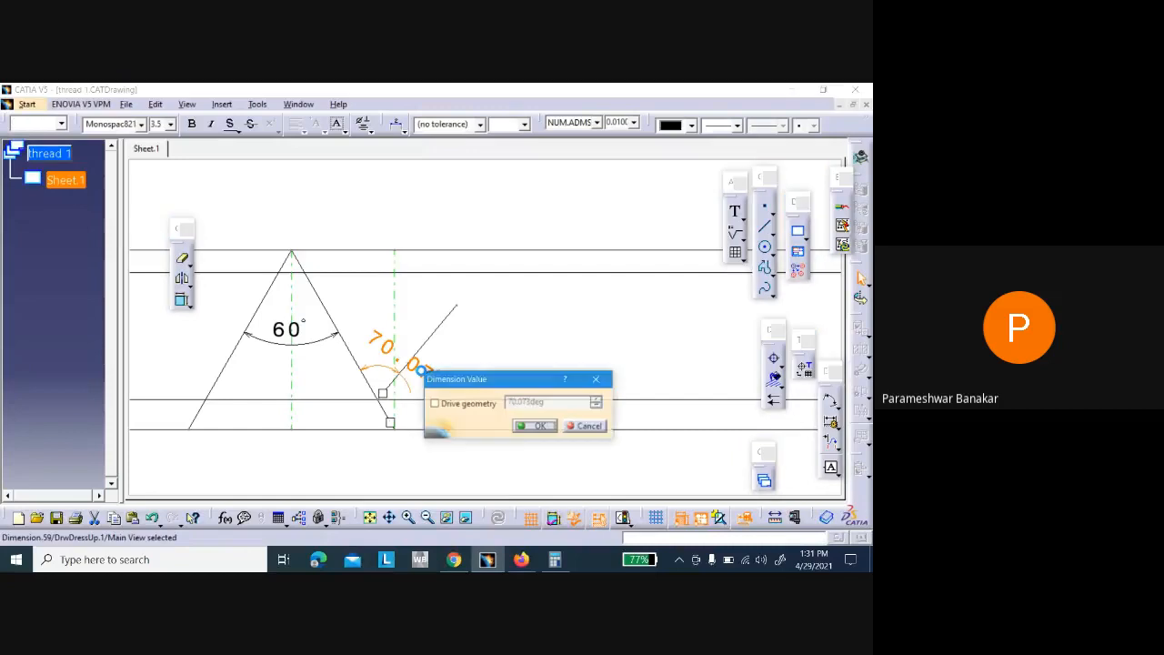
click(436, 406)
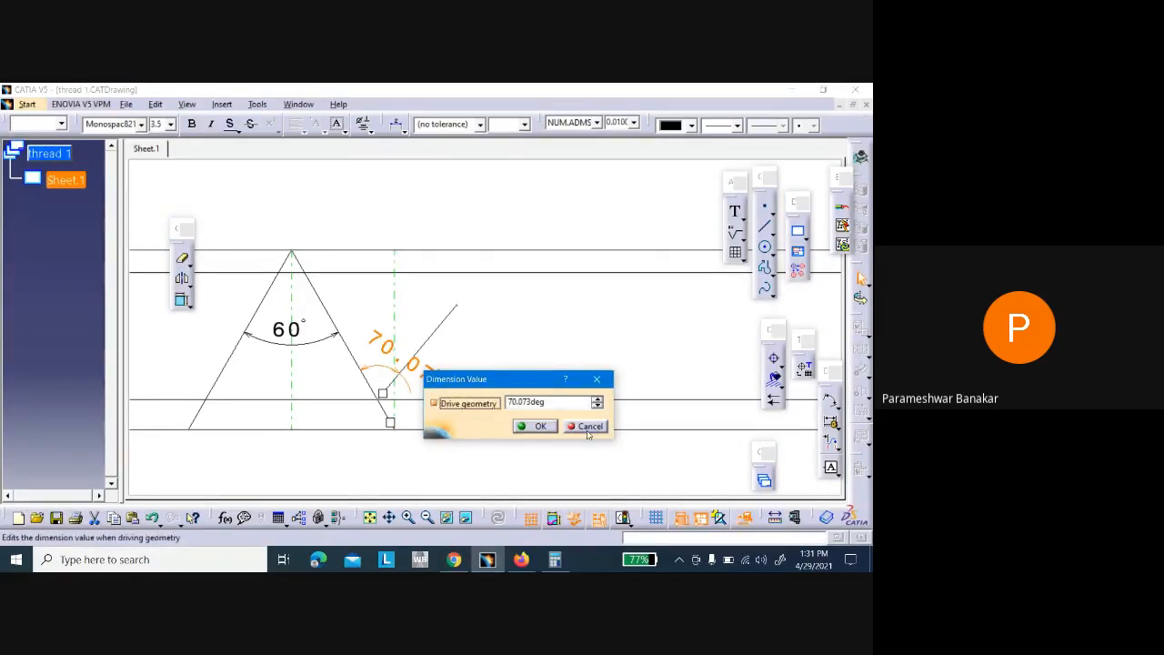
click(540, 426)
Delete the slanted line beside the right flank together with its angle dimension
click(454, 332)
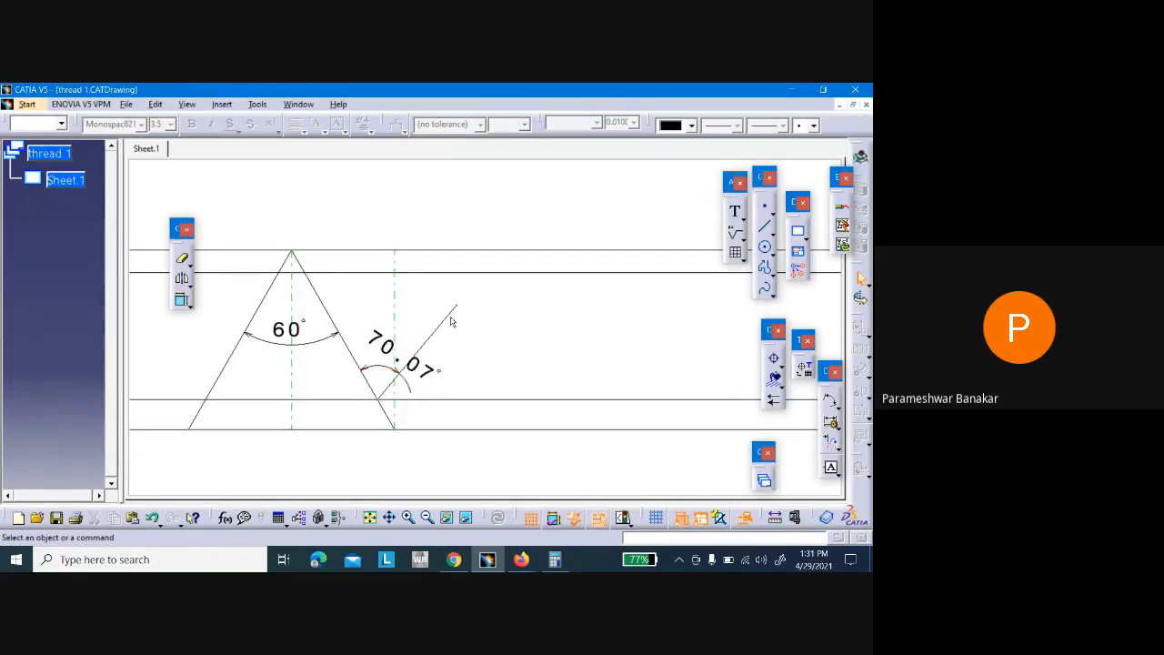
click(454, 314)
key(Delete)
click(421, 370)
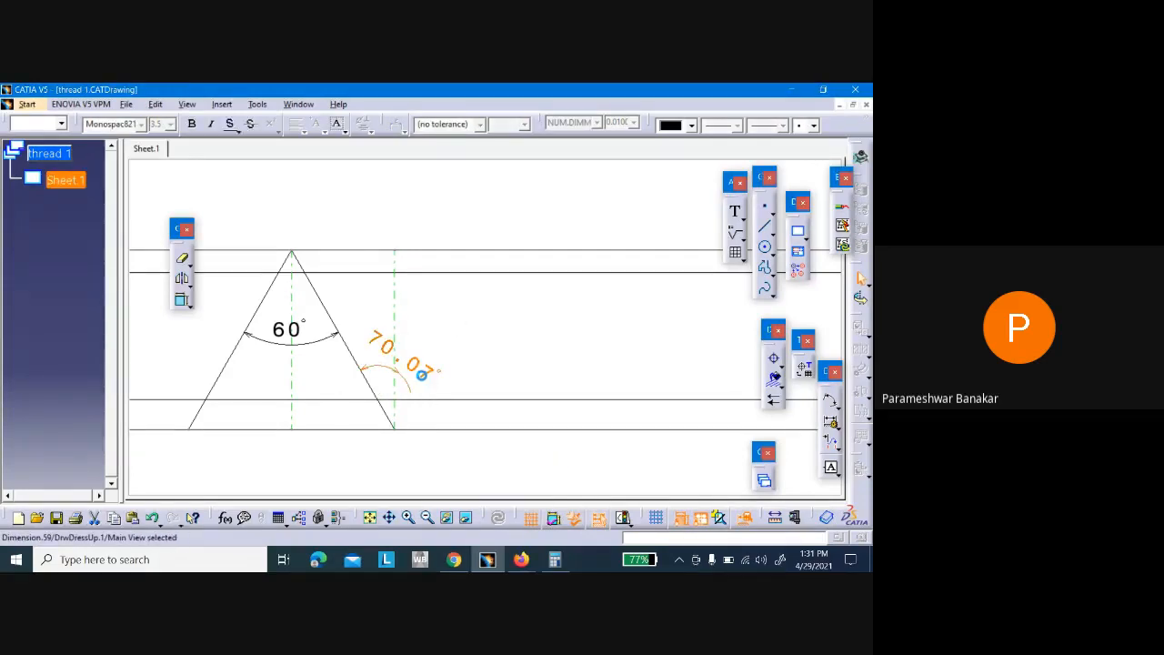
key(Delete)
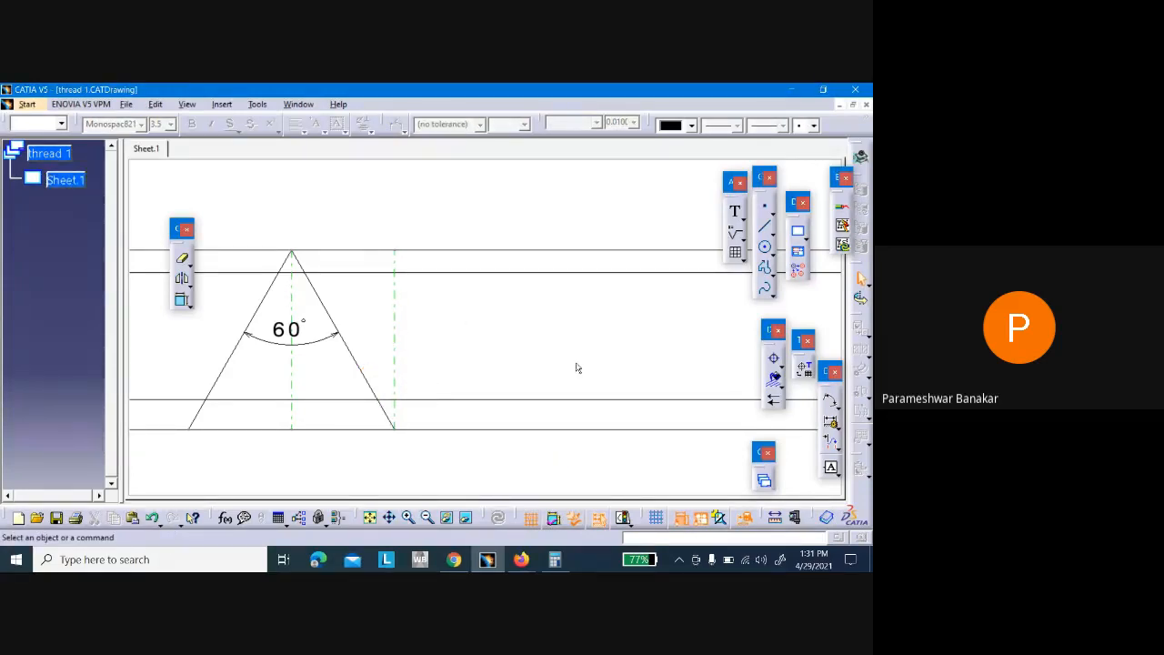
click(765, 226)
click(736, 125)
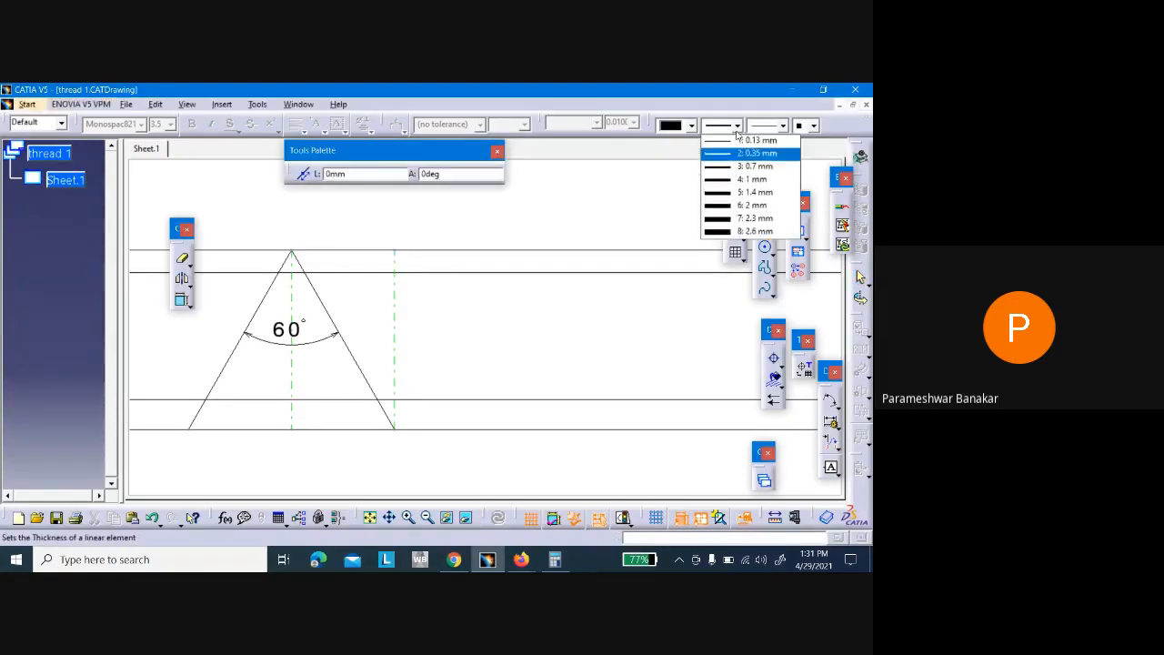
click(738, 141)
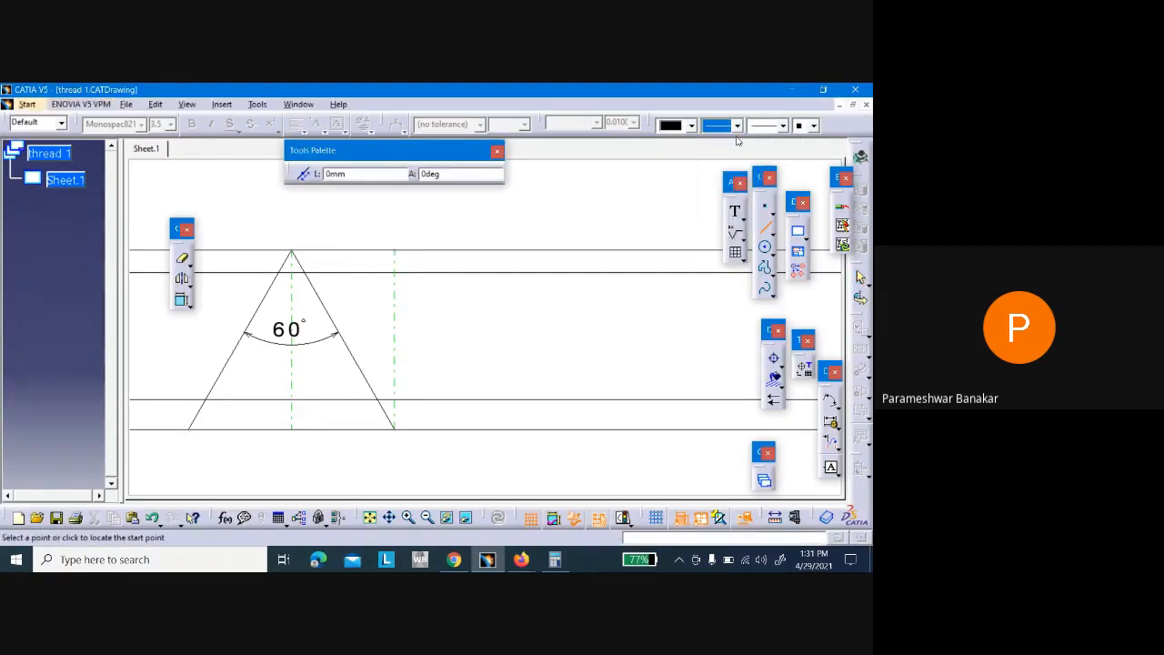
click(372, 390)
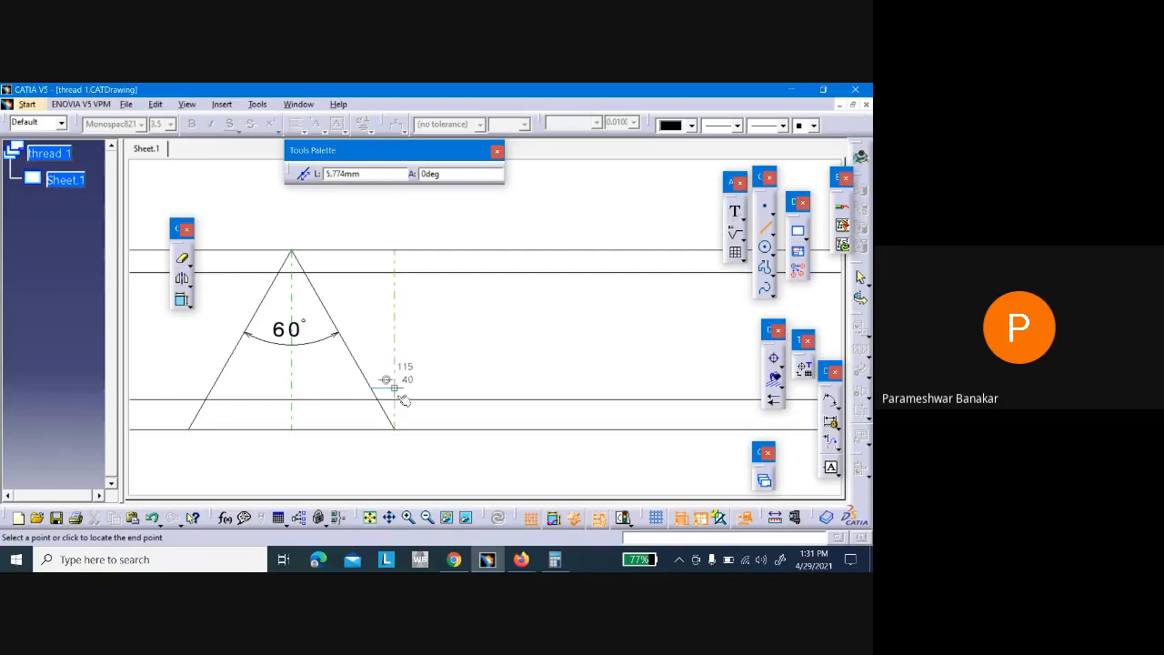
key(Escape)
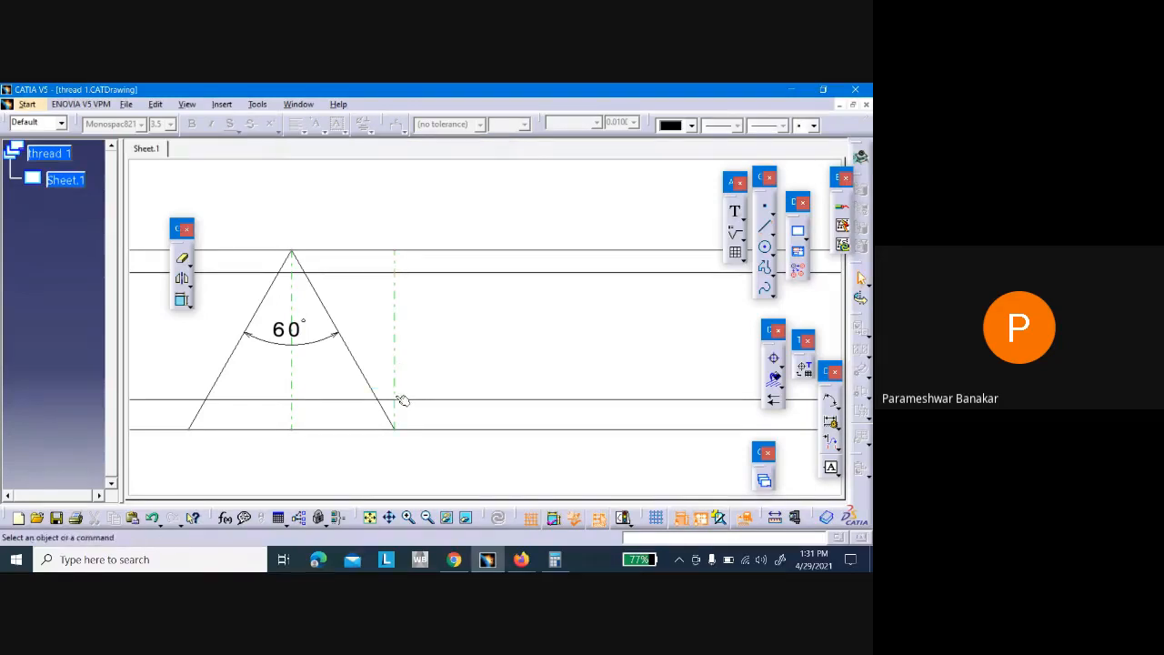
Draw a slanted line up and to the right from the right flank's intersection with the second-lowest horizontal line, about 86 degrees from the flank
click(766, 234)
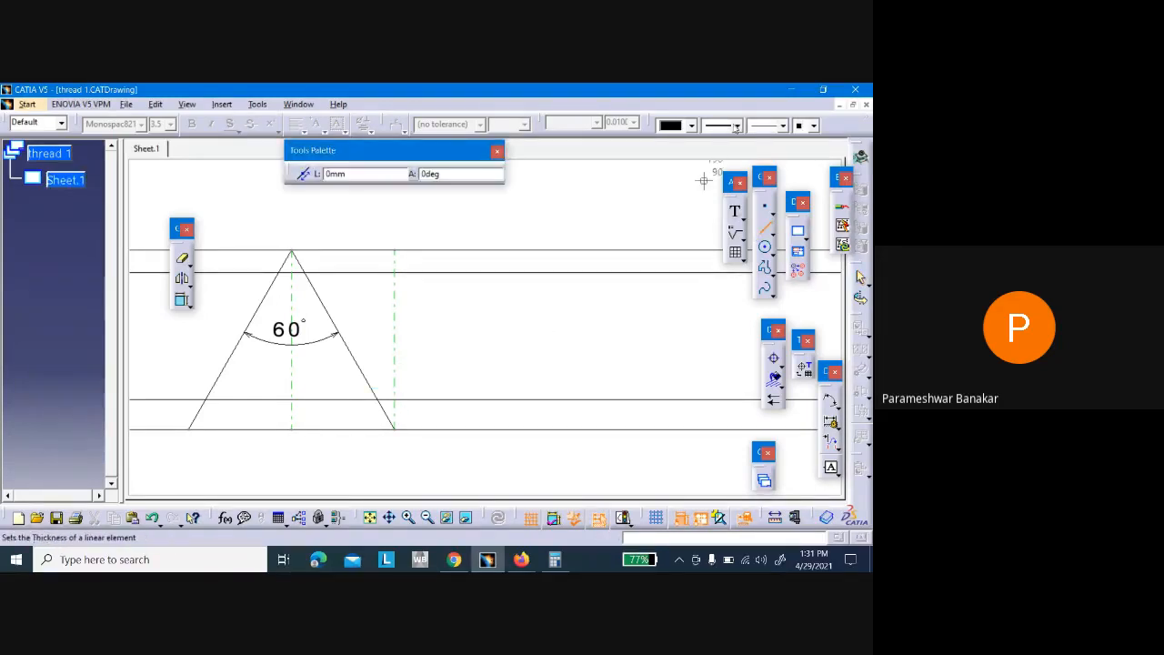
click(734, 125)
click(755, 153)
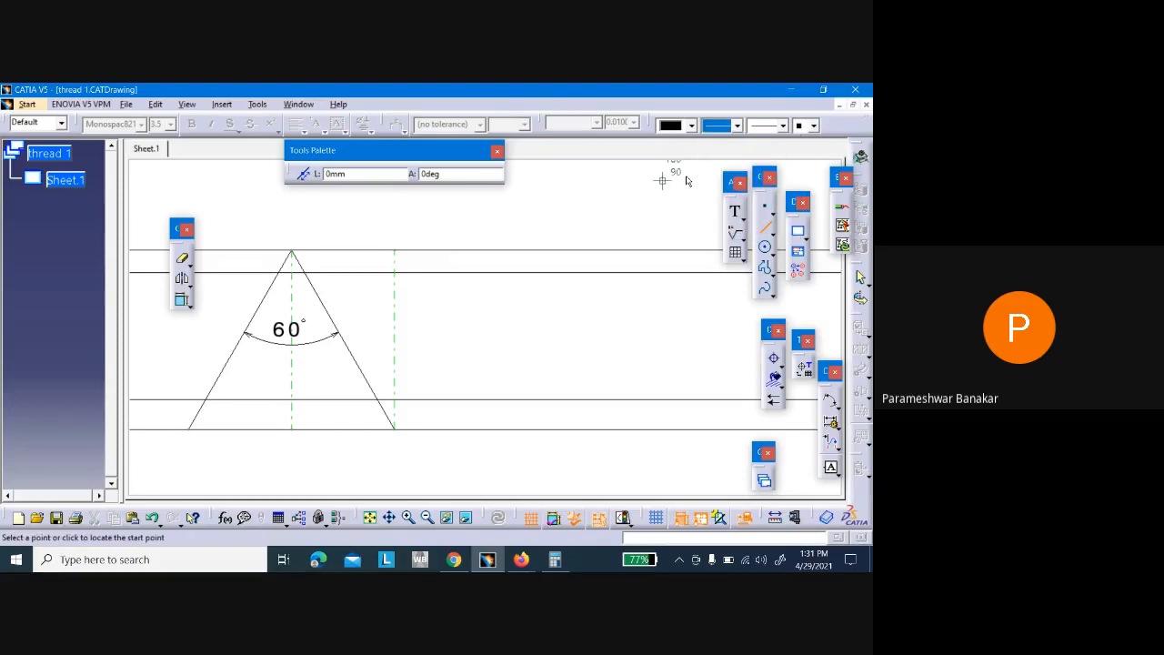
click(377, 398)
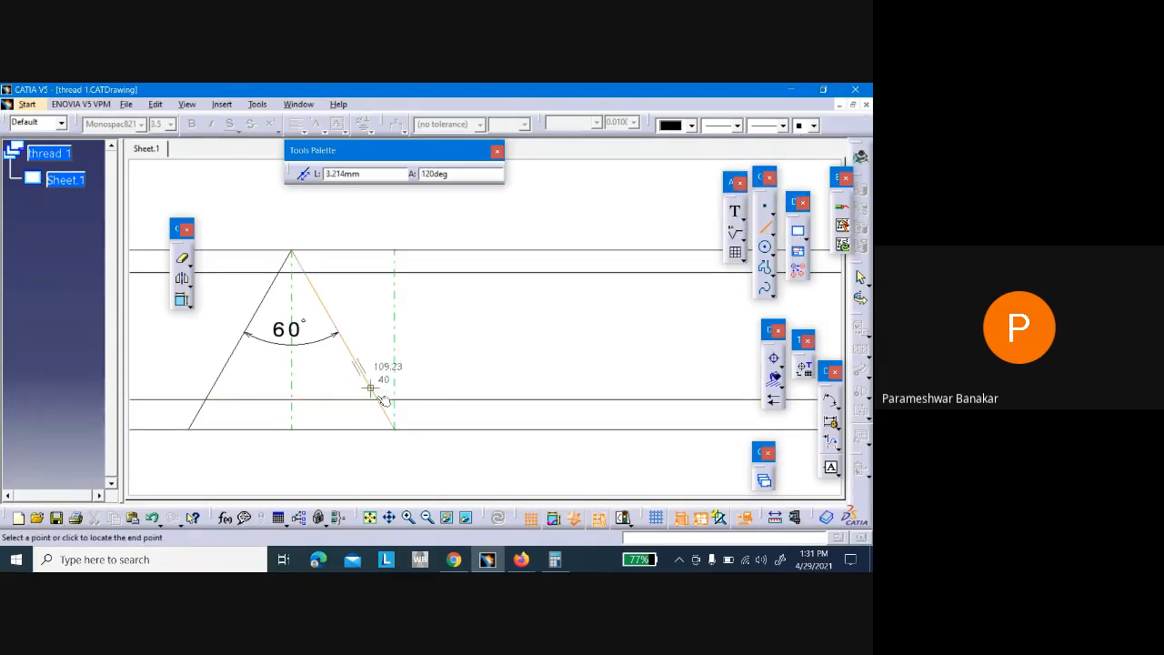
click(455, 346)
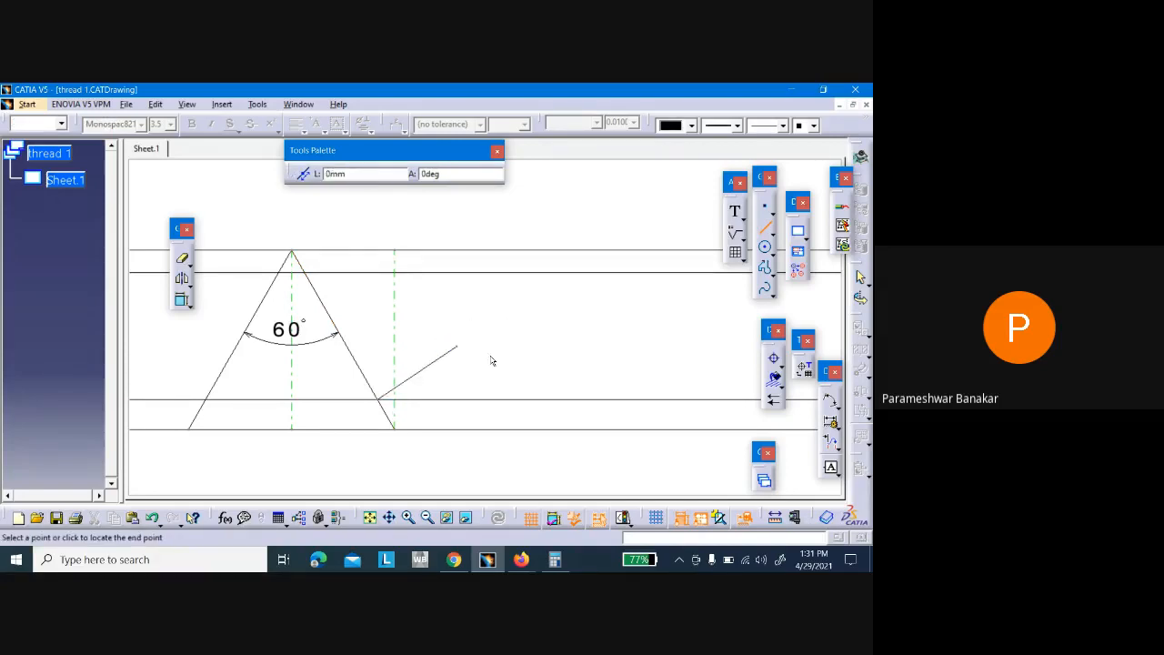
click(498, 347)
key(Escape)
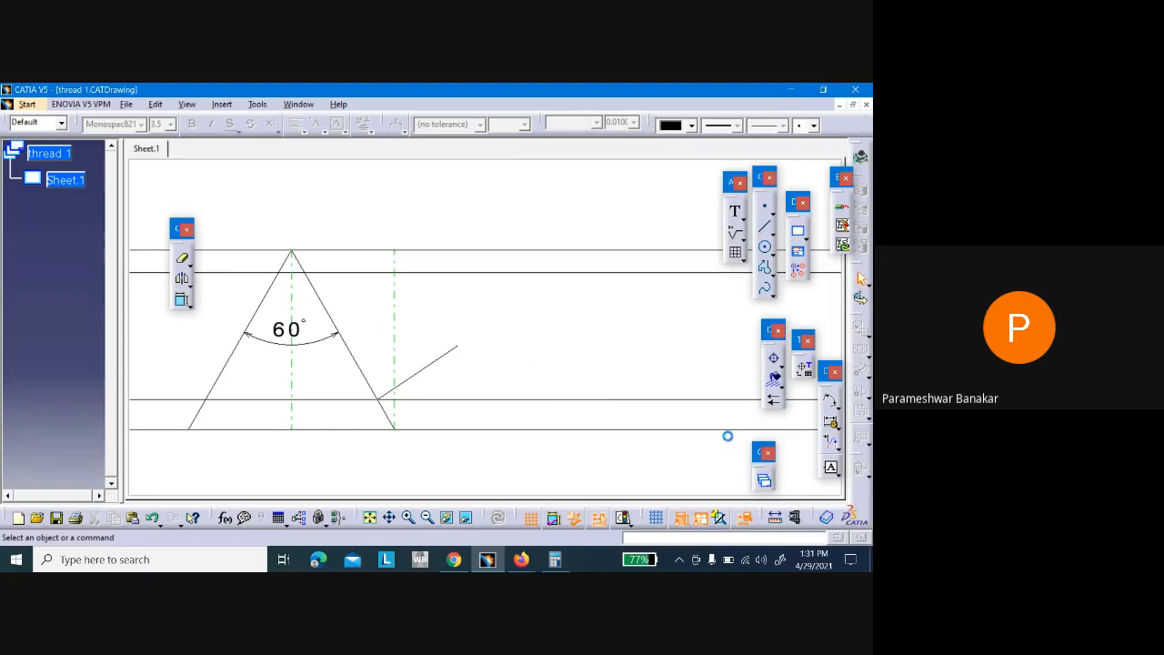
Dimension the angle between the right flank and the newly drawn slanted line, placing it above their intersection
click(829, 398)
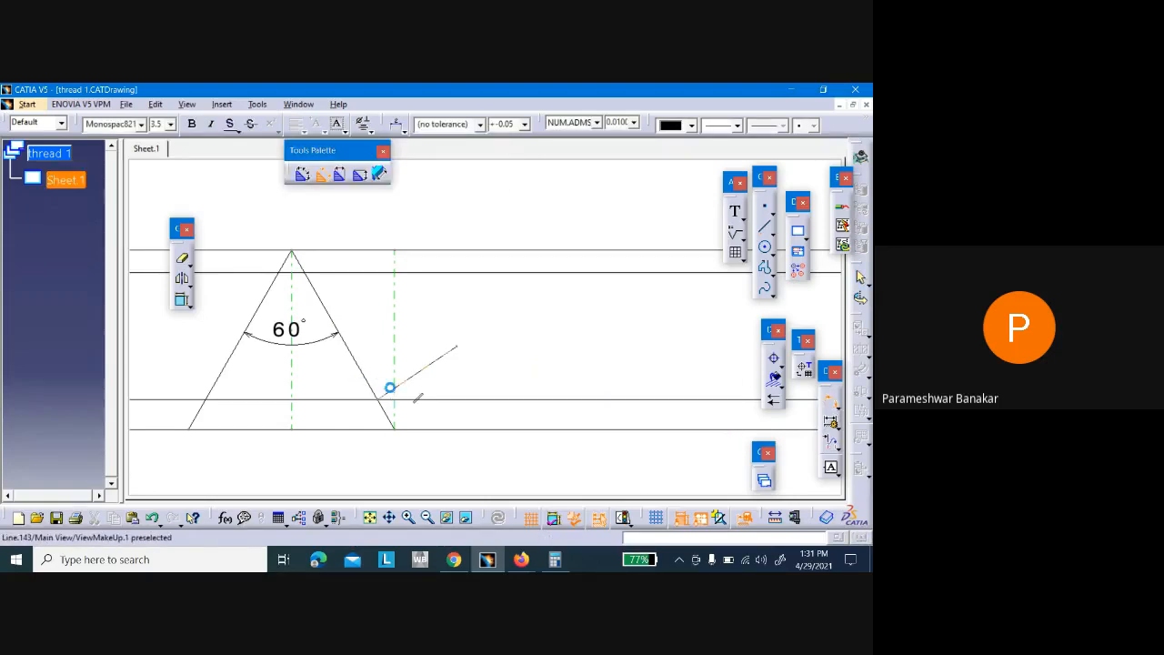
click(403, 390)
click(374, 385)
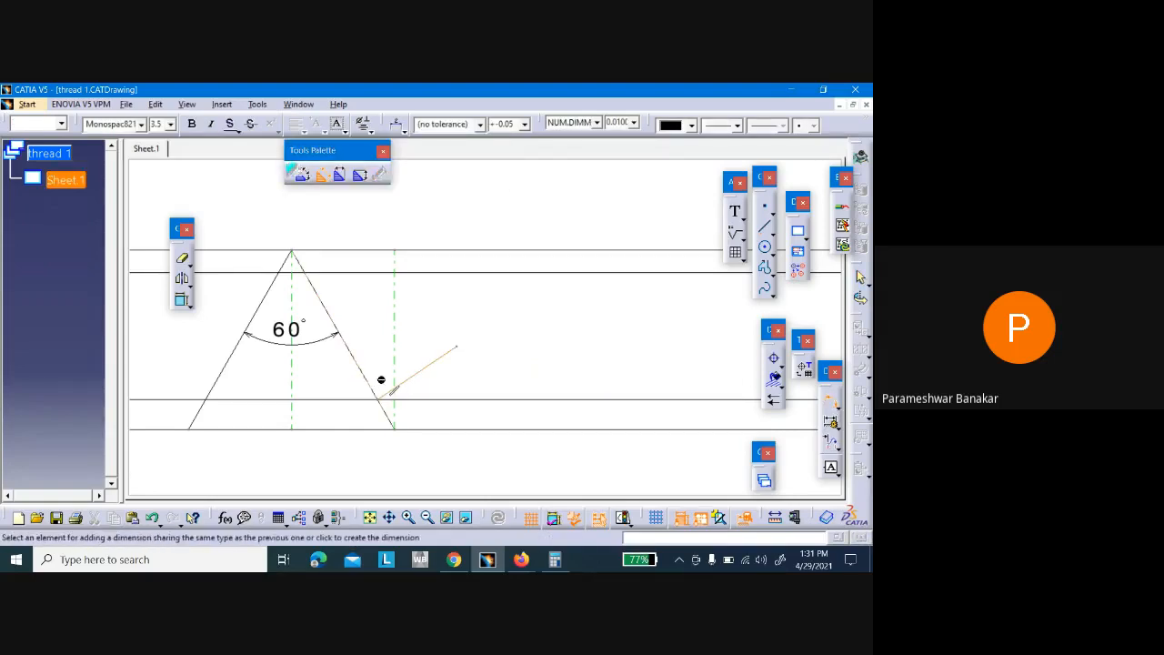
click(392, 360)
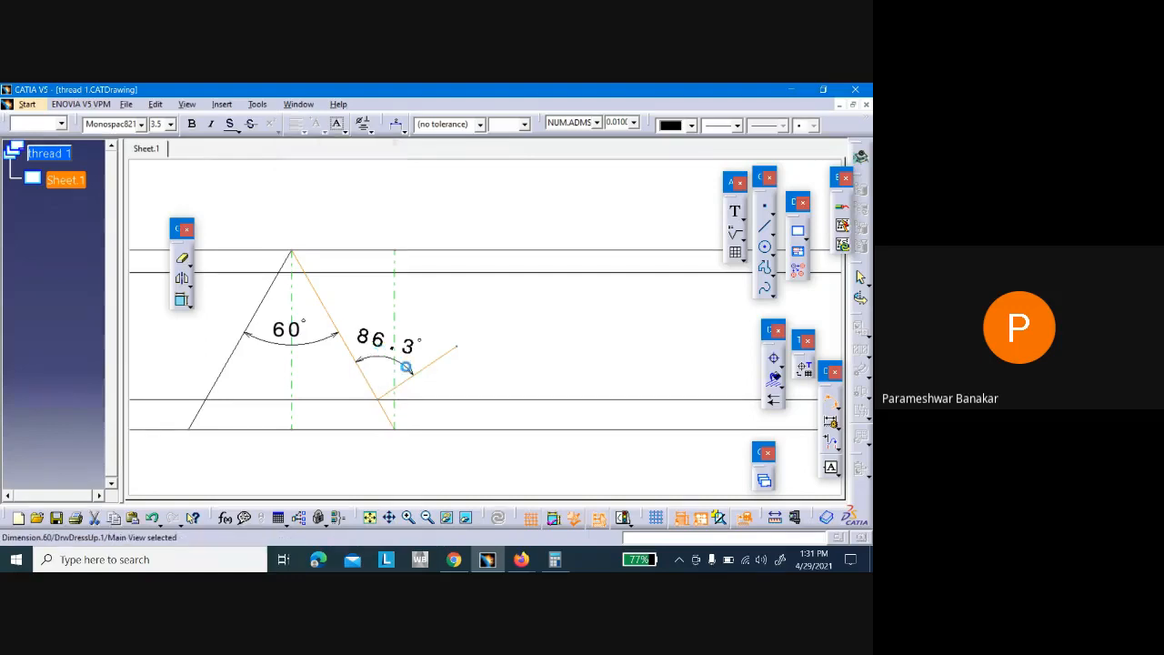
click(470, 366)
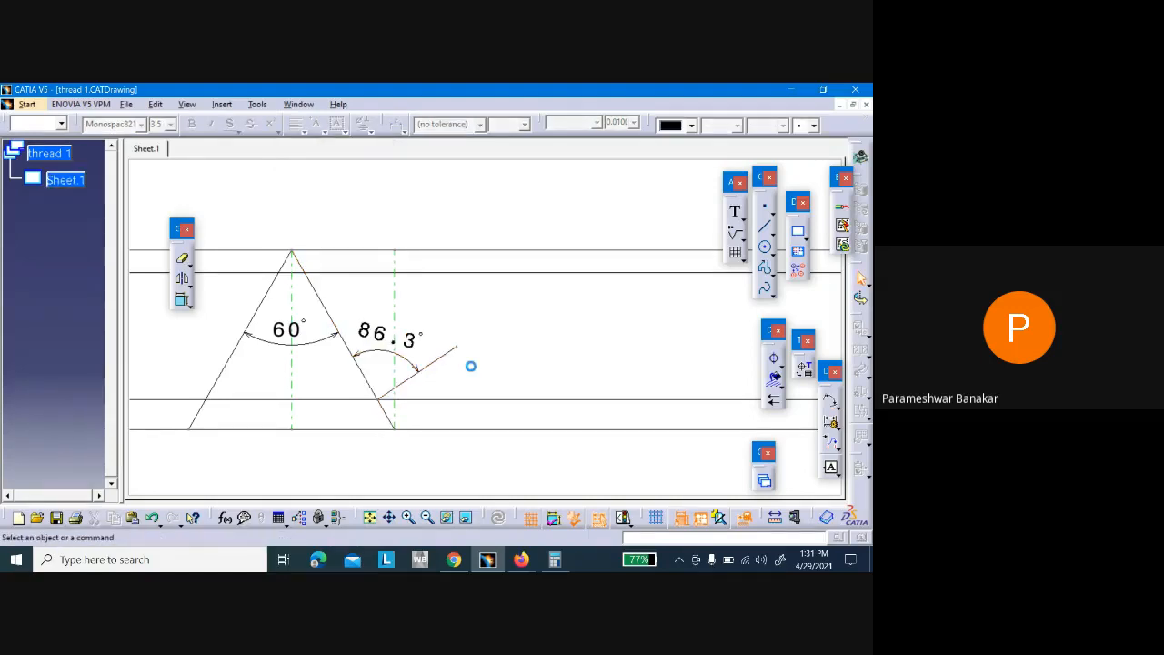
Try to drive the angle between the right flank and the slanted line to 60 degrees
double_click(371, 333)
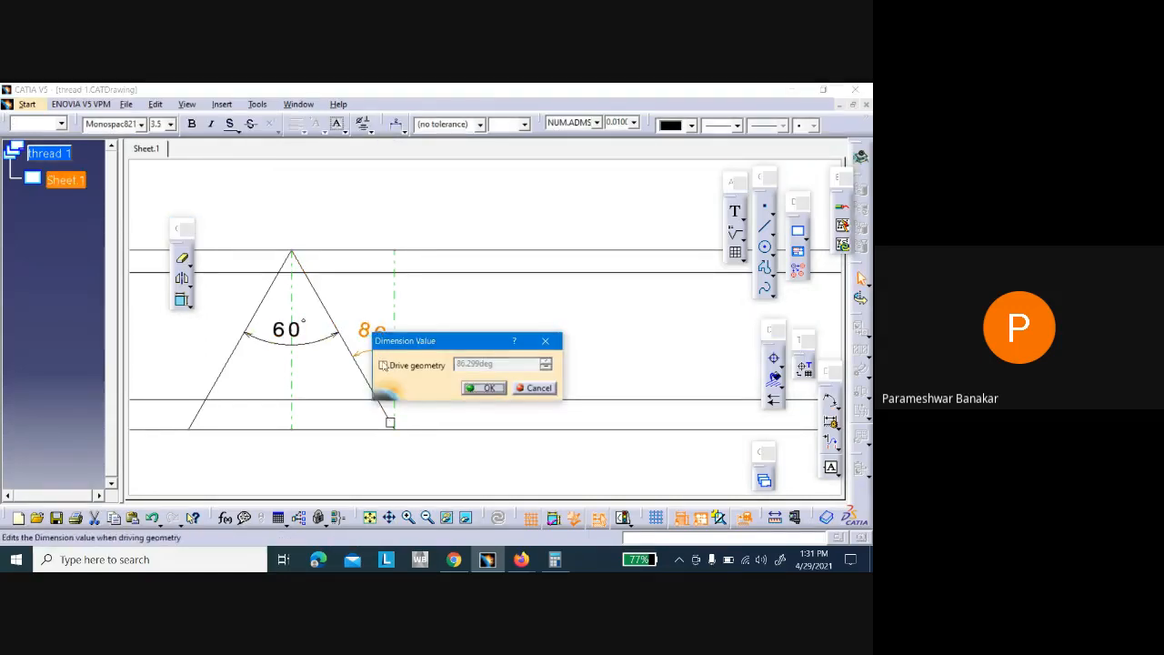
click(383, 365)
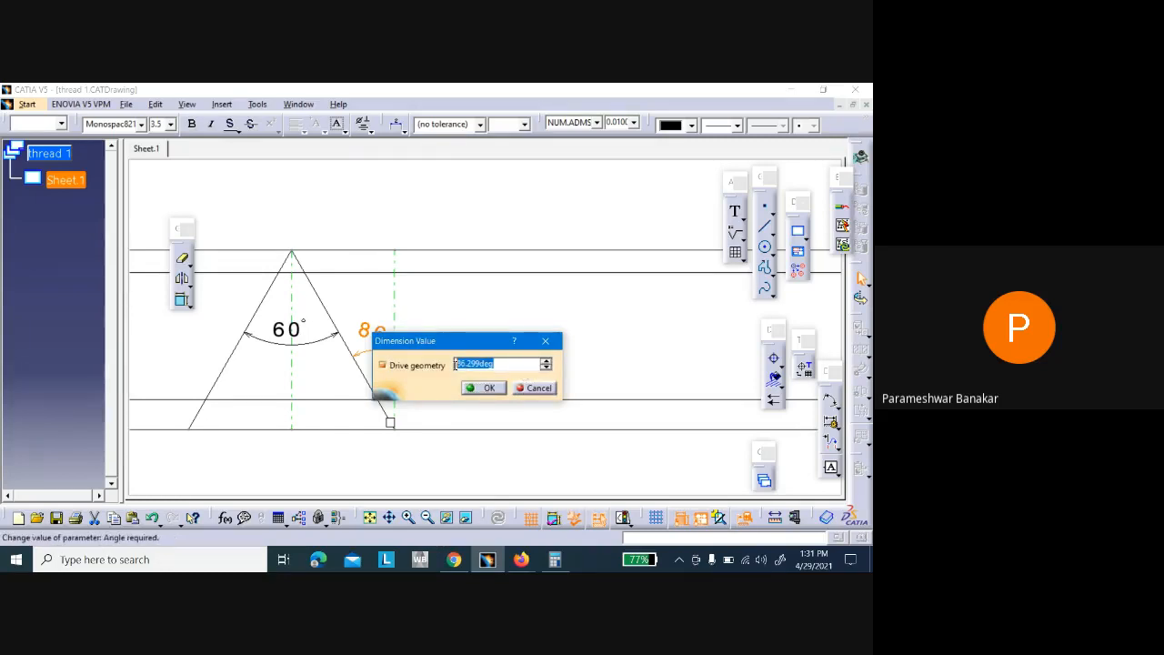
text(60)
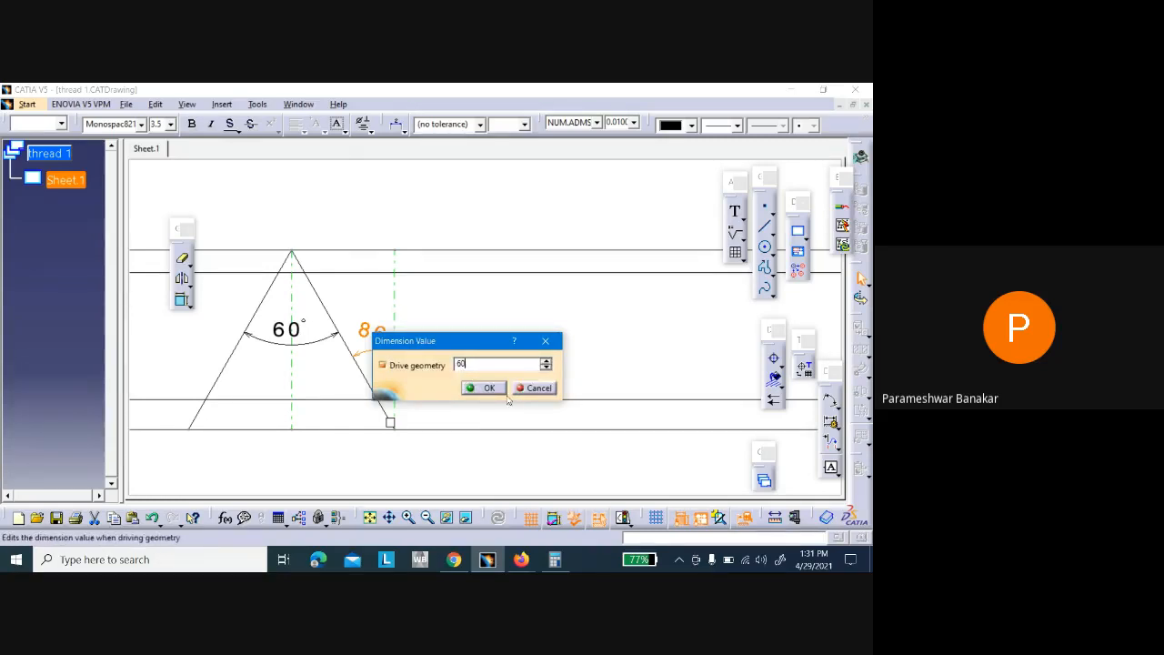
click(496, 391)
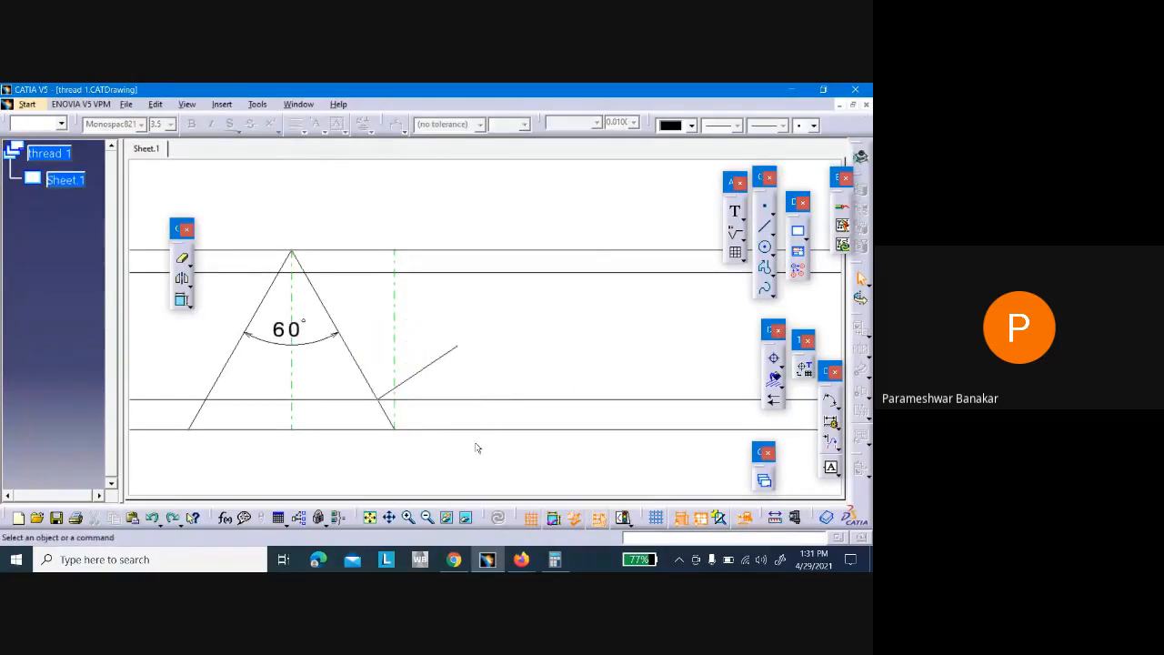
click(443, 354)
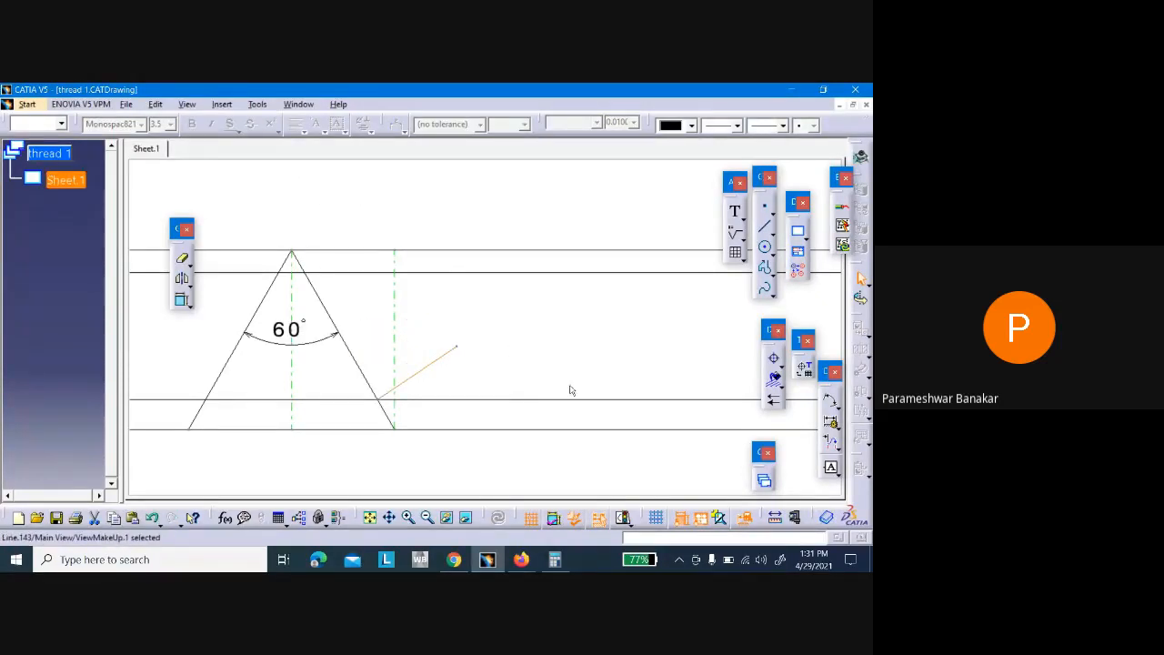
click(520, 369)
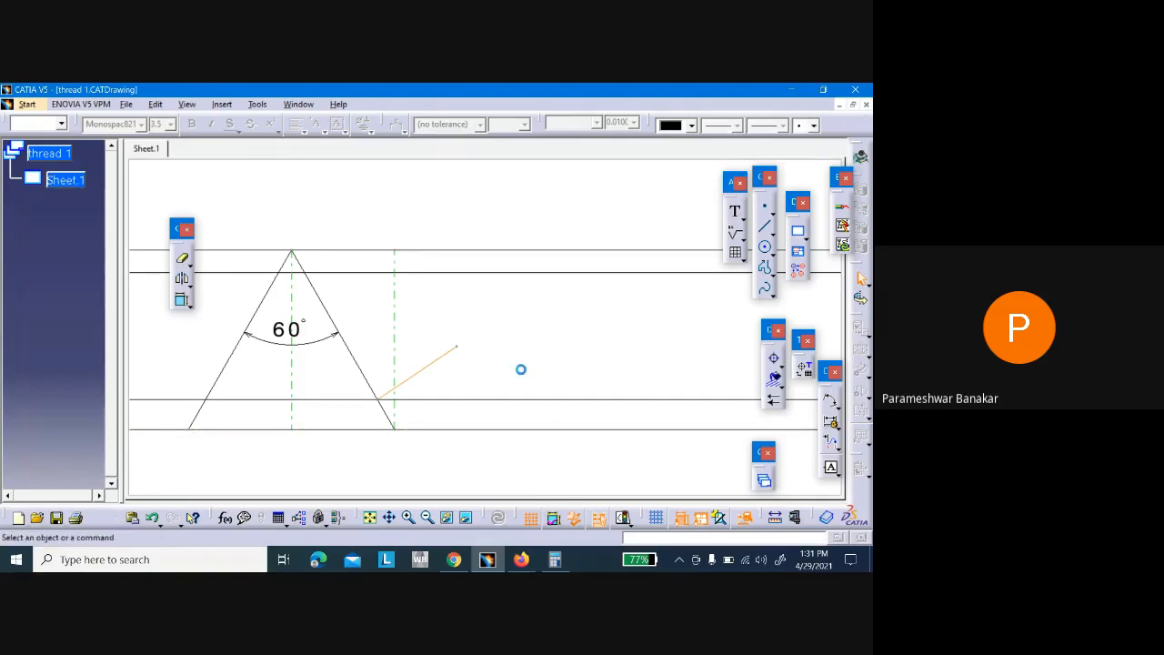
click(829, 401)
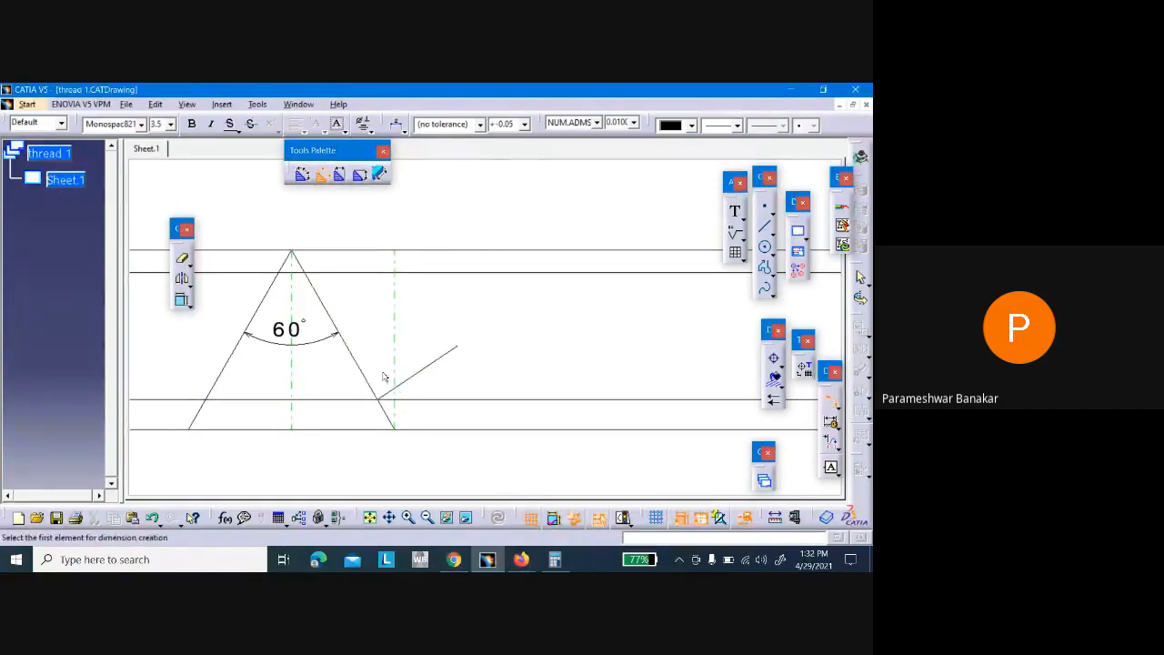
click(833, 406)
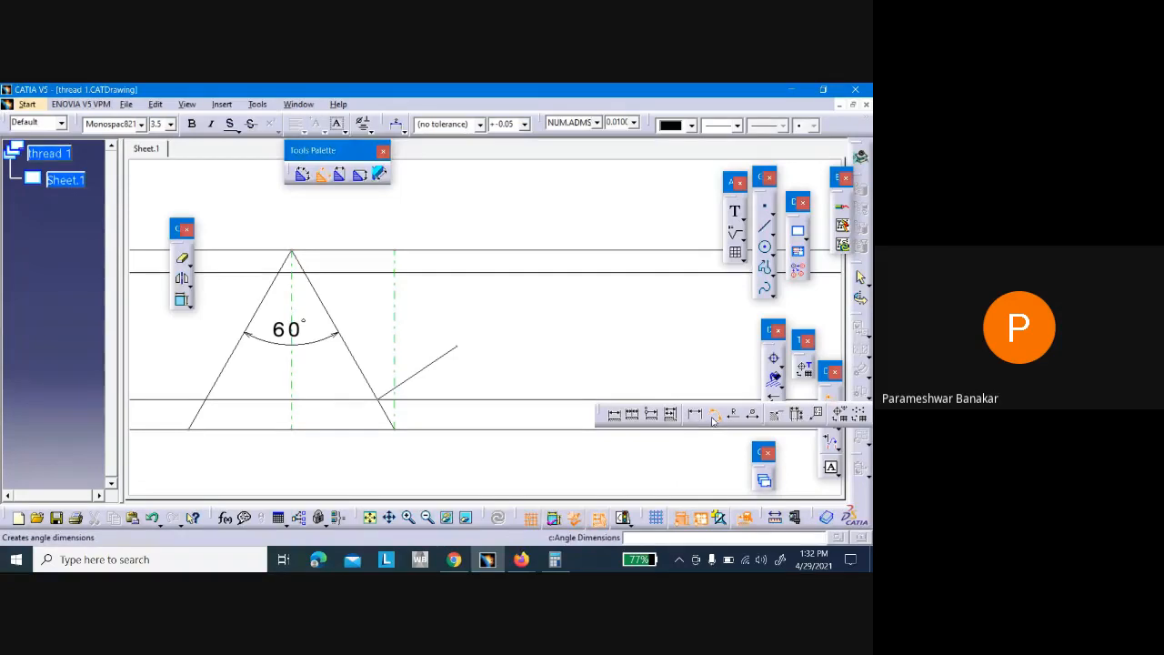
key(Escape)
Fix the 60-degree profile's right flank and the second-lowest horizontal line in place
click(357, 362)
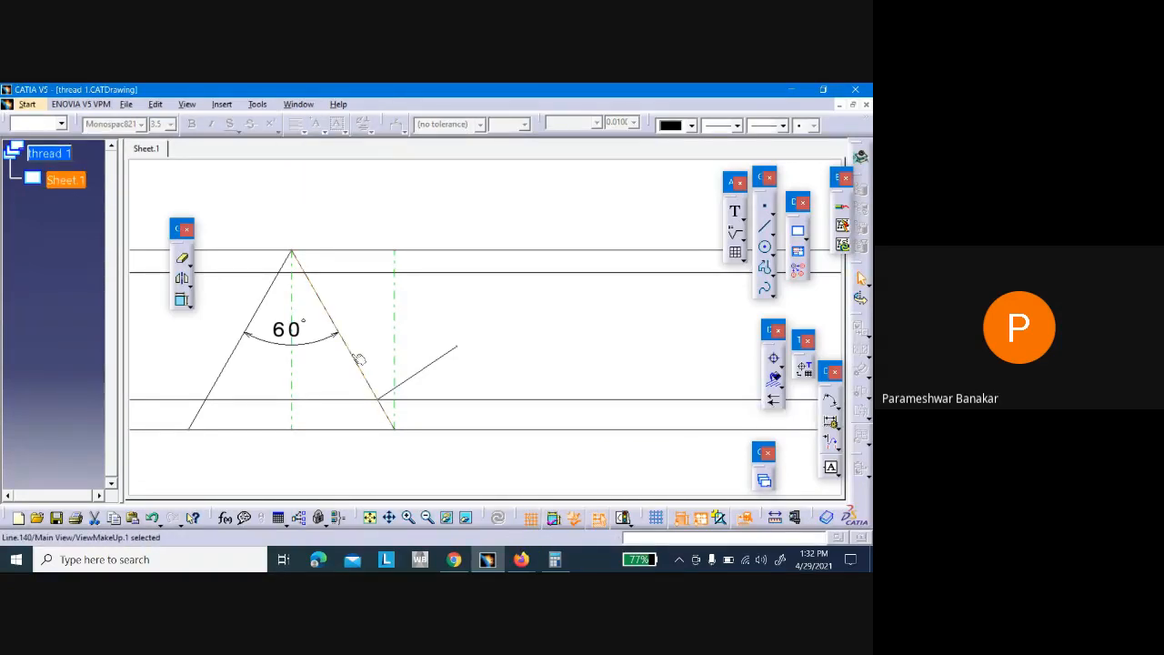
right_click(359, 361)
mouse_move(469, 321)
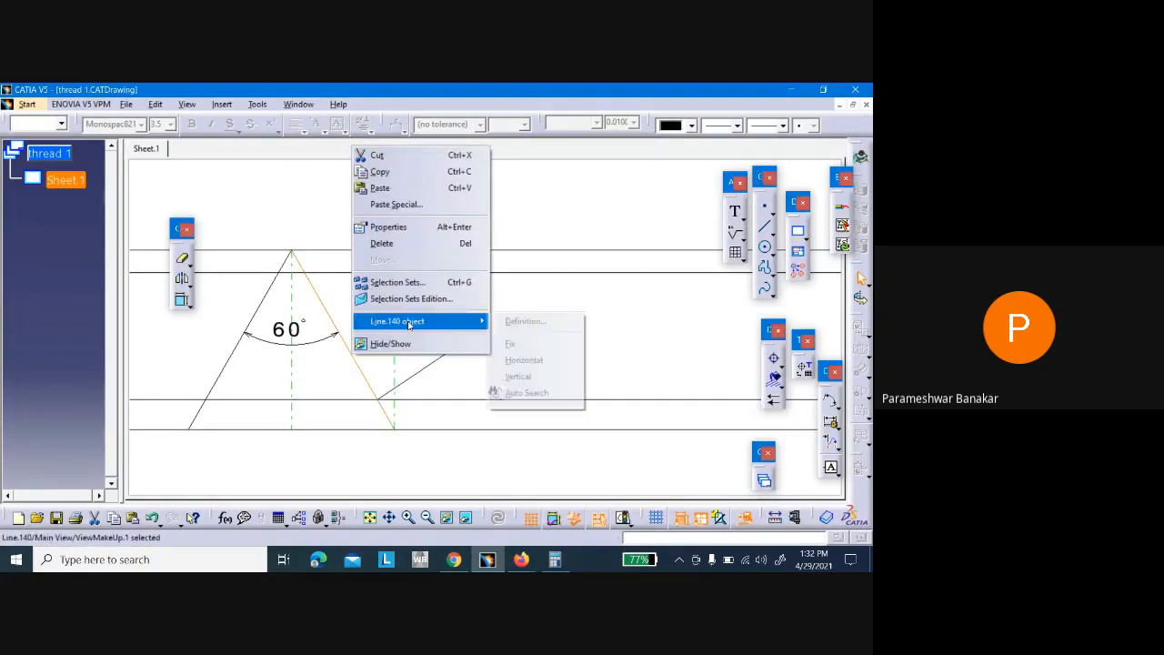
click(511, 350)
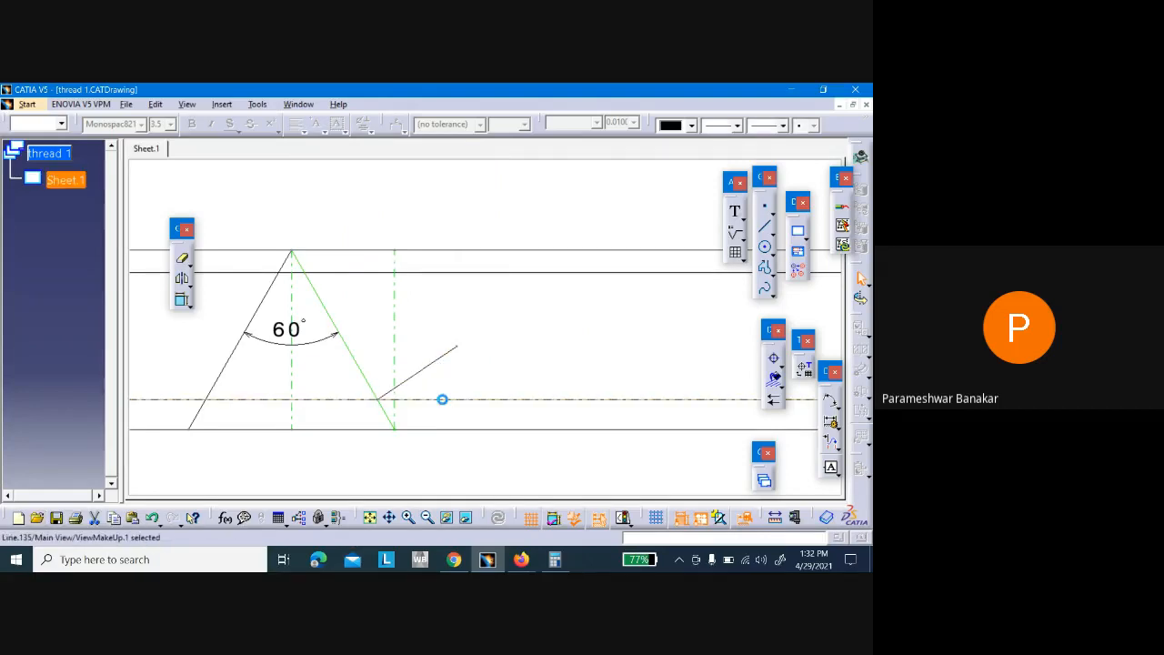
right_click(443, 399)
mouse_move(555, 366)
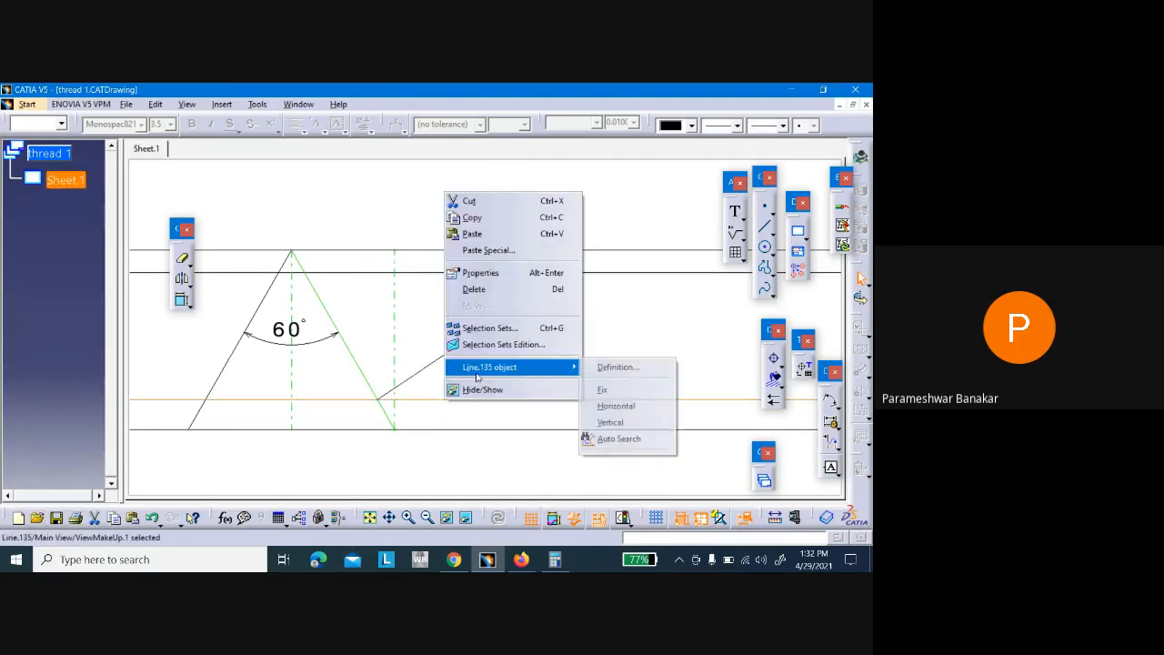
click(619, 390)
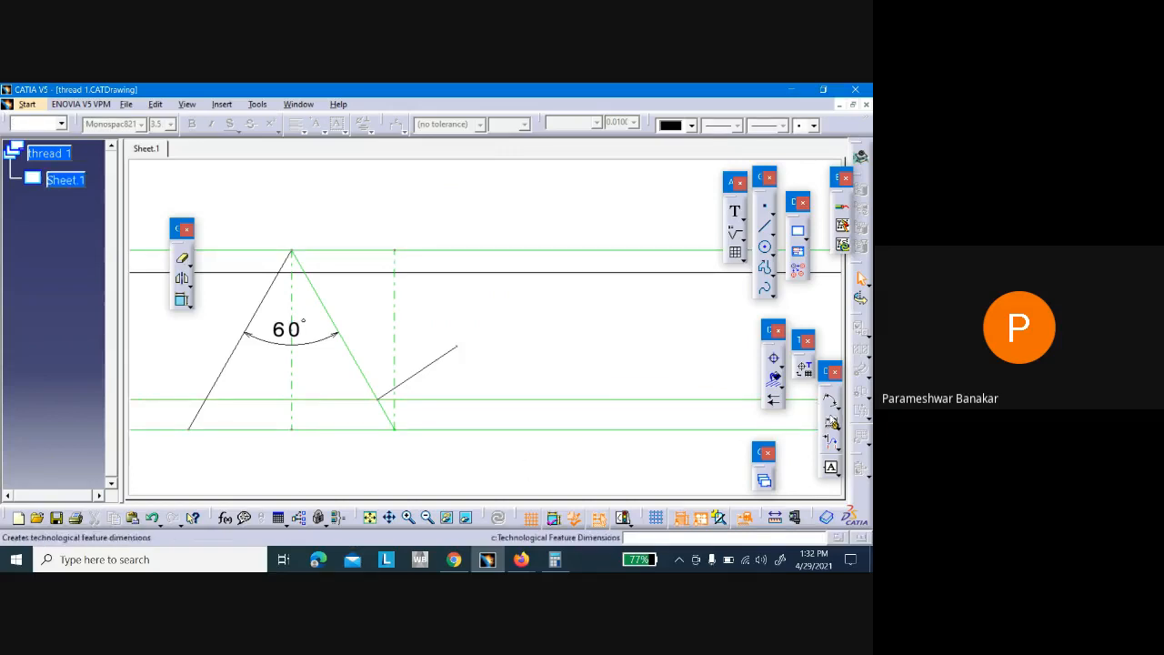
Dimension the angle between the fixed right flank and the slanted line, and drive the geometry to 60 degrees
click(774, 358)
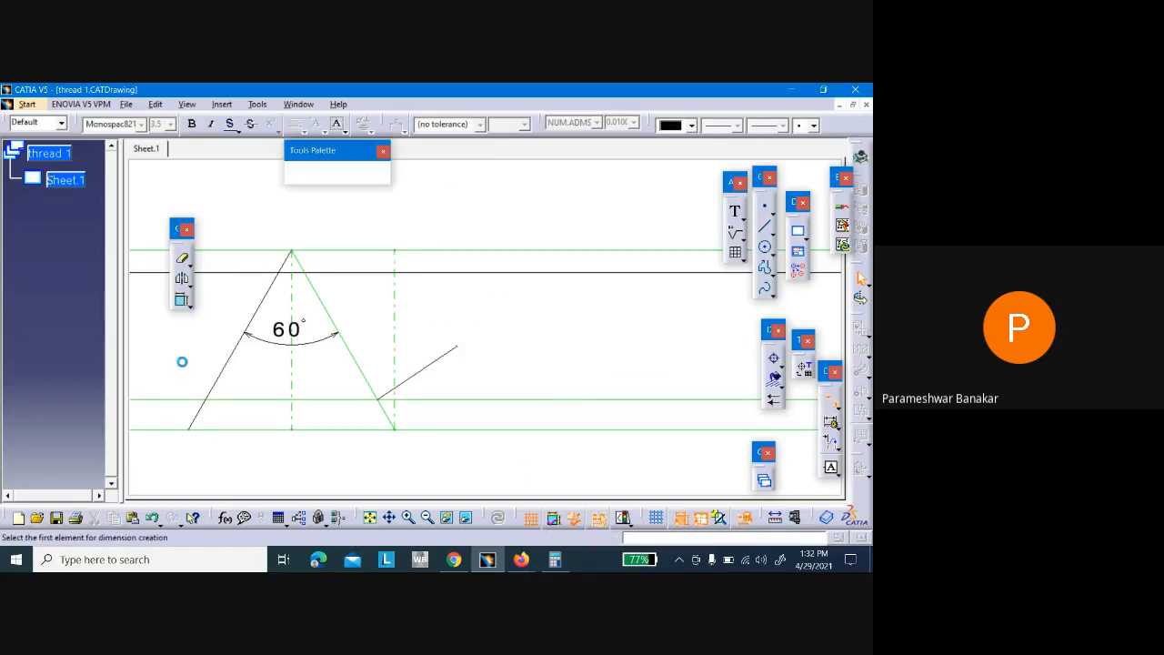
click(362, 370)
click(406, 380)
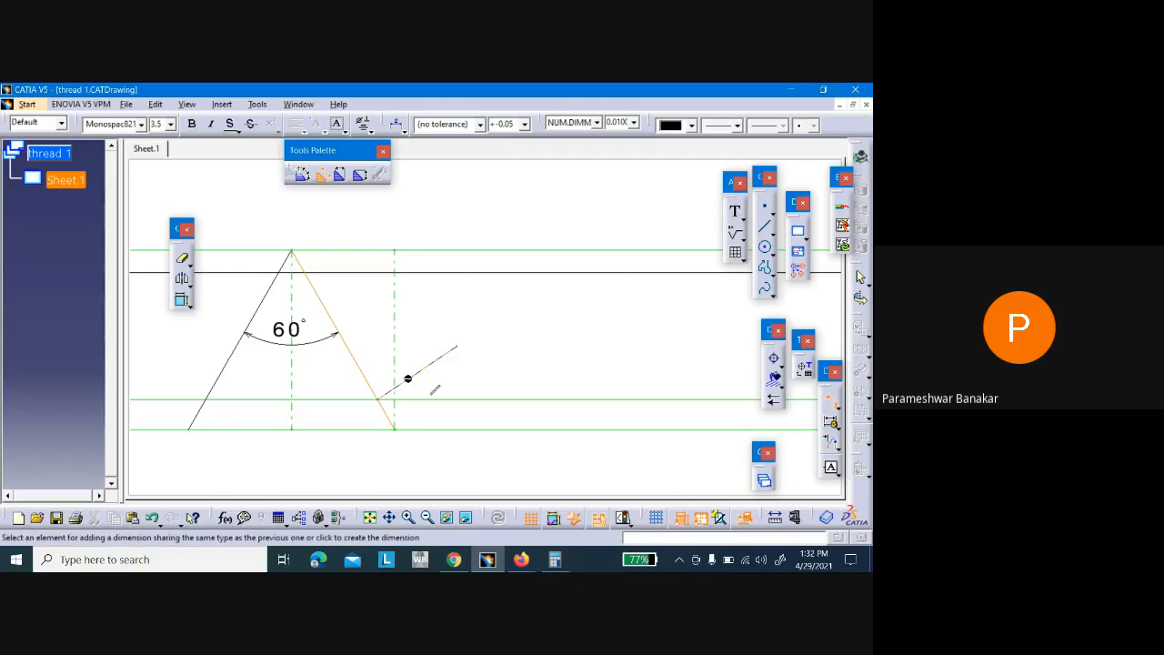
click(416, 373)
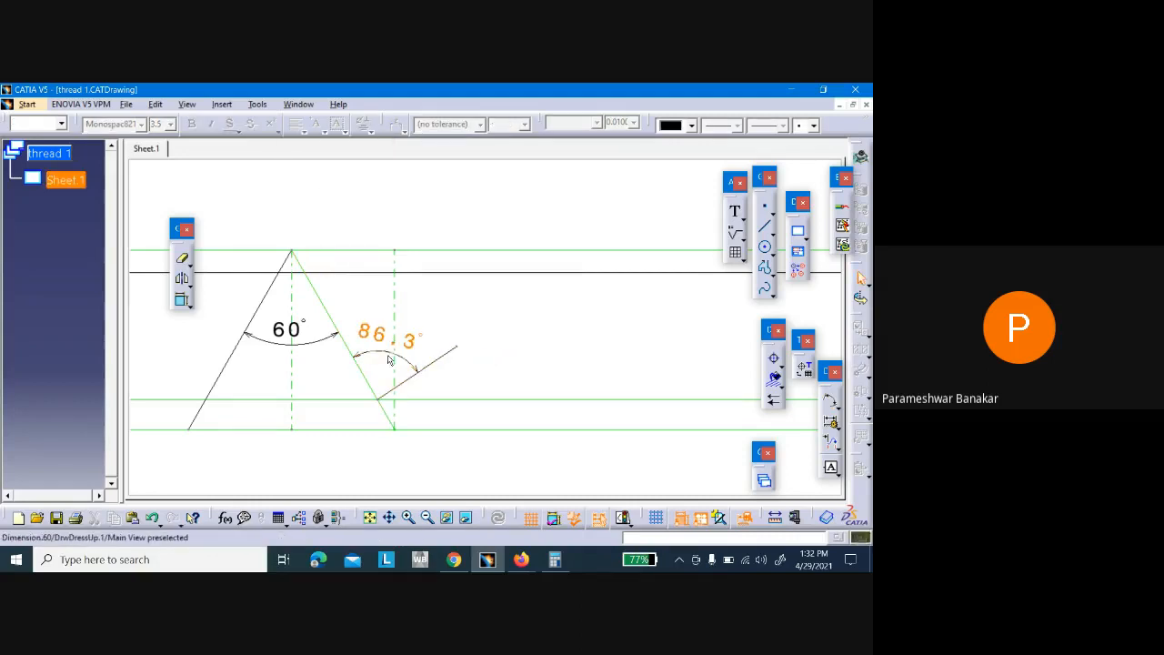
double_click(388, 344)
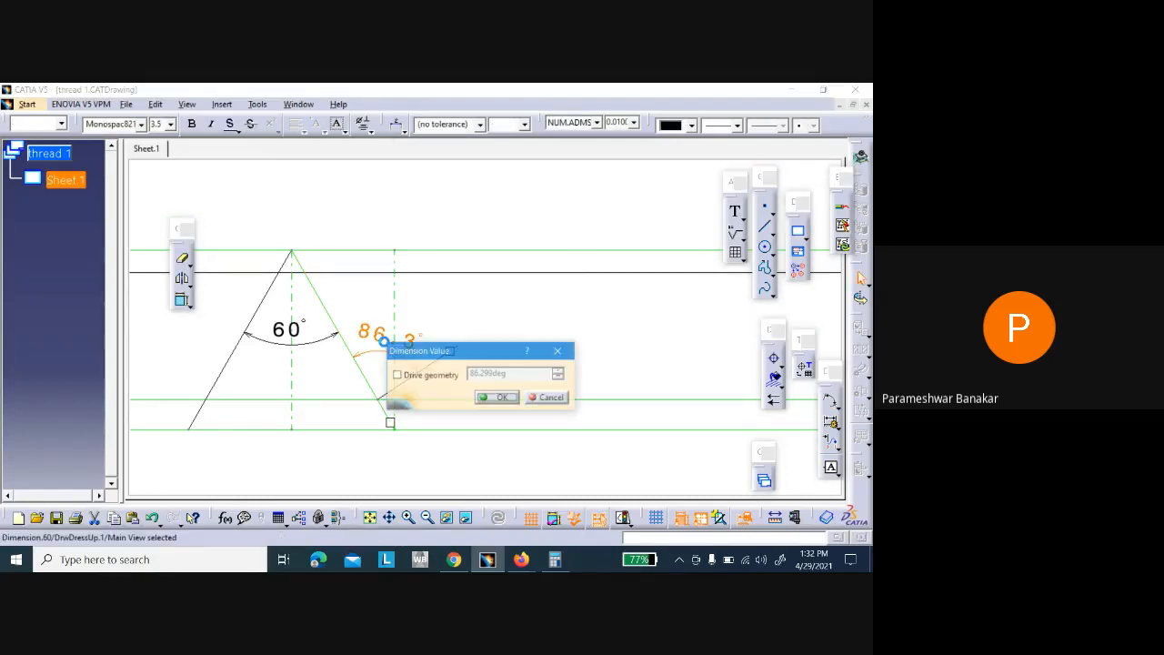
click(427, 376)
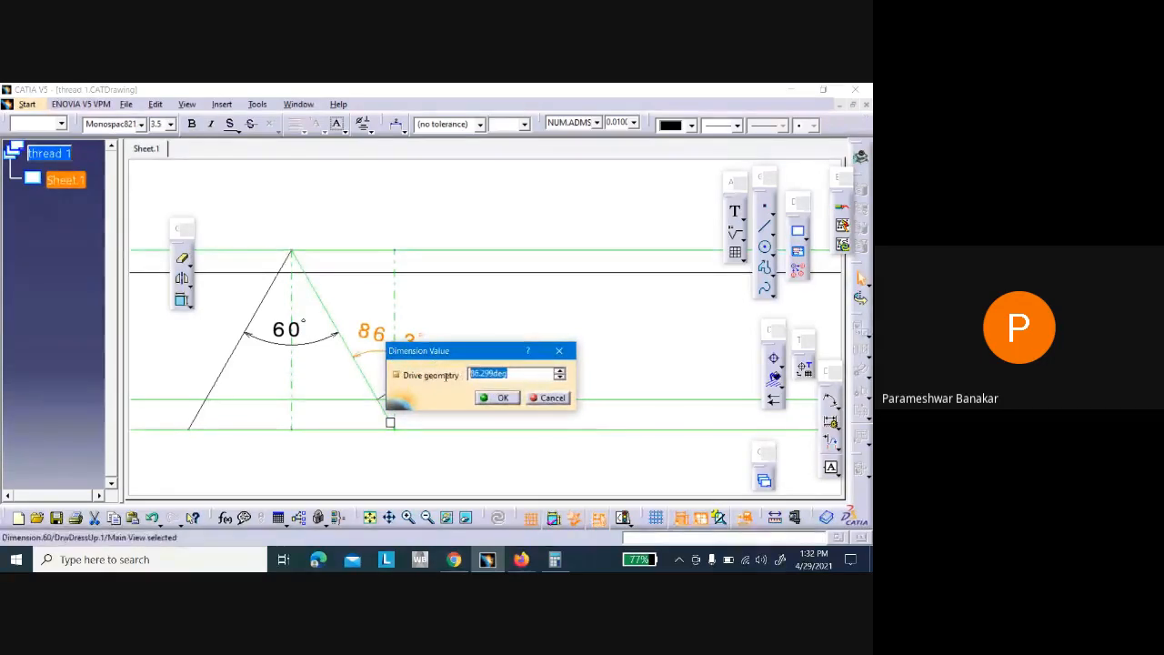
text(6)
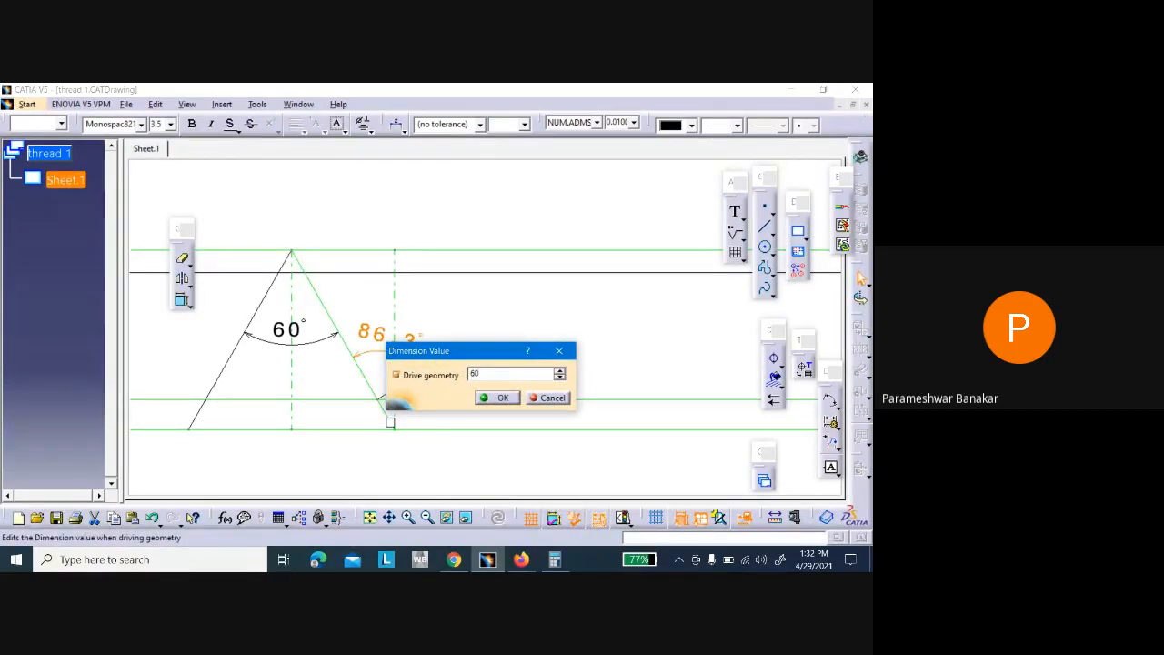
text(0)
click(498, 397)
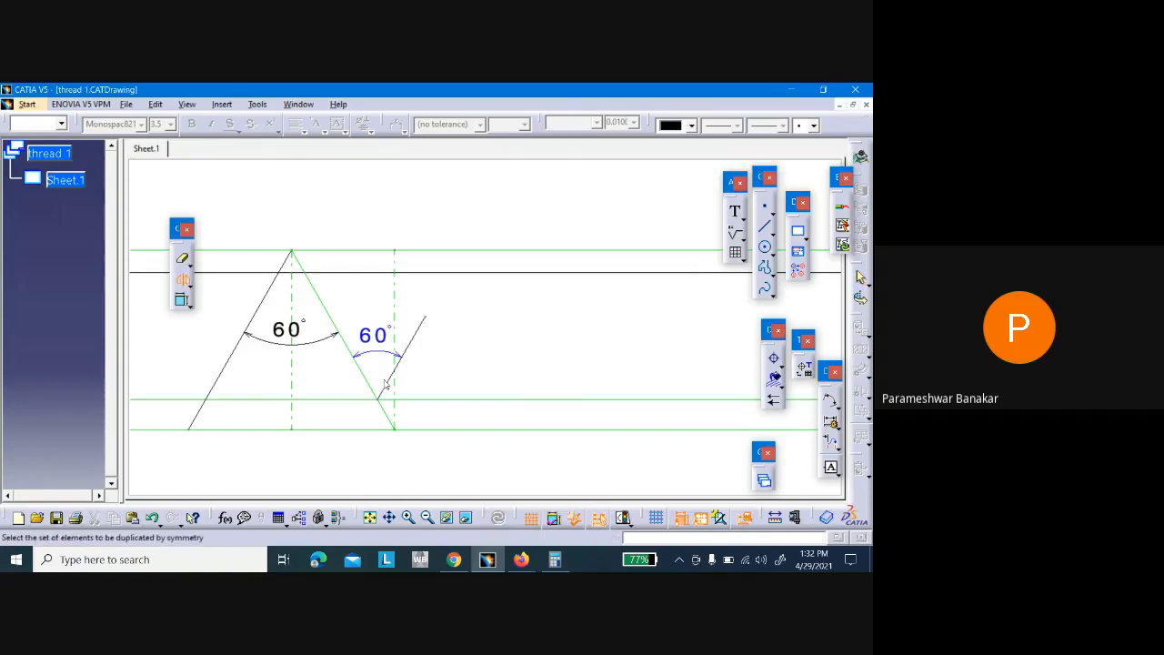
Mirror the fixed right flank about the vertical centre line through its lower end
click(369, 373)
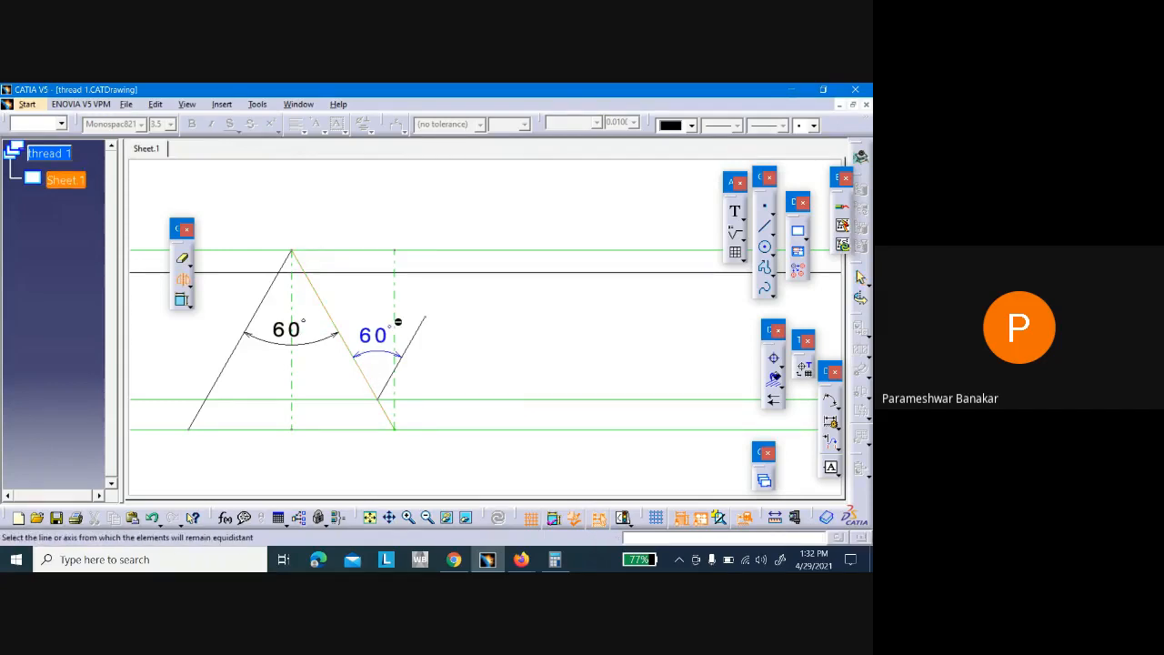
click(394, 315)
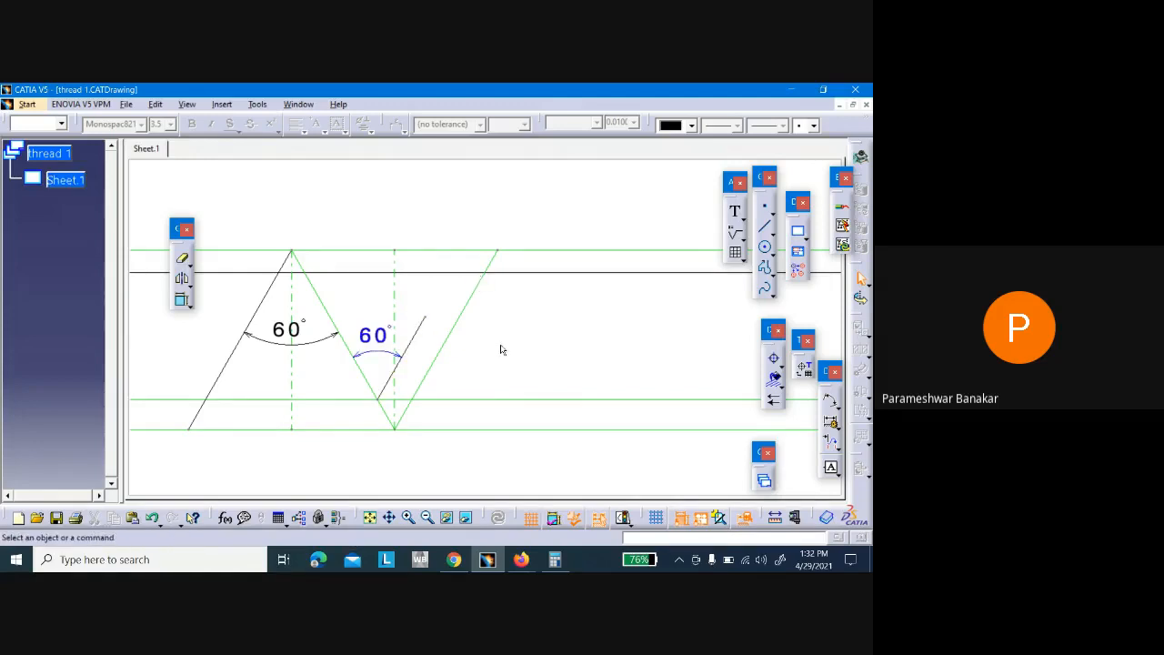
Quick-trim the short slanted line's upper part beyond the vertical centre line through the valley between the flanks
mouse_move(502, 346)
ctrl+middle_down()
mouse_move(494, 409)
mouse_move(460, 358)
mouse_move(471, 346)
ctrl+middle_up()
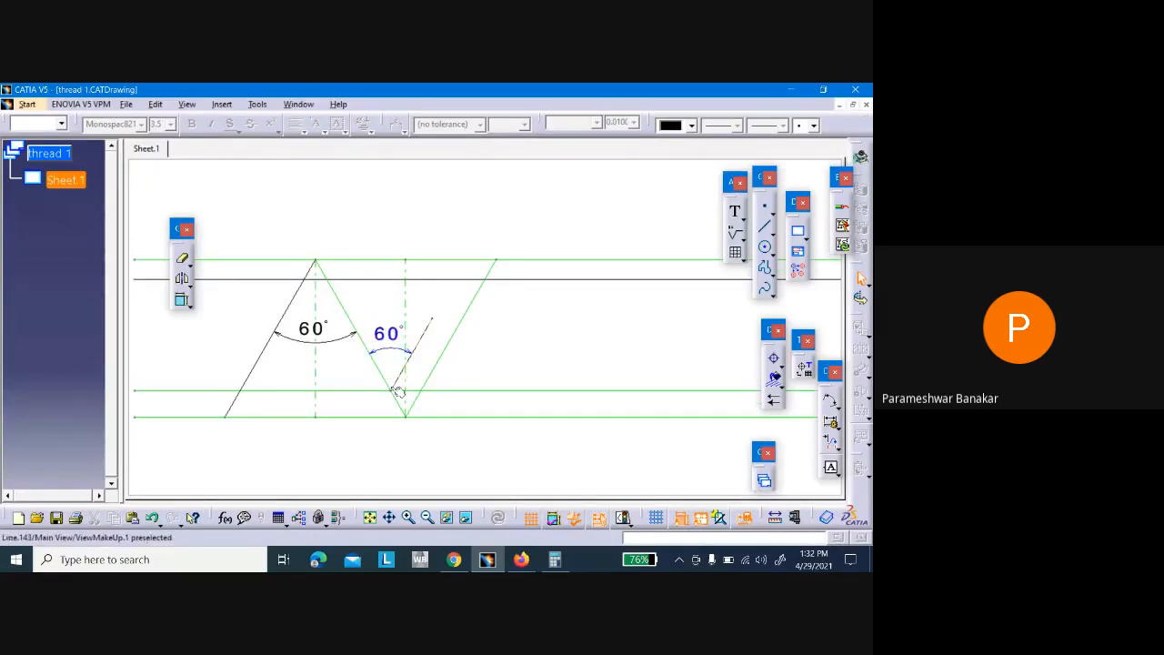
ctrl+middle_drag(475, 363, 467, 353)
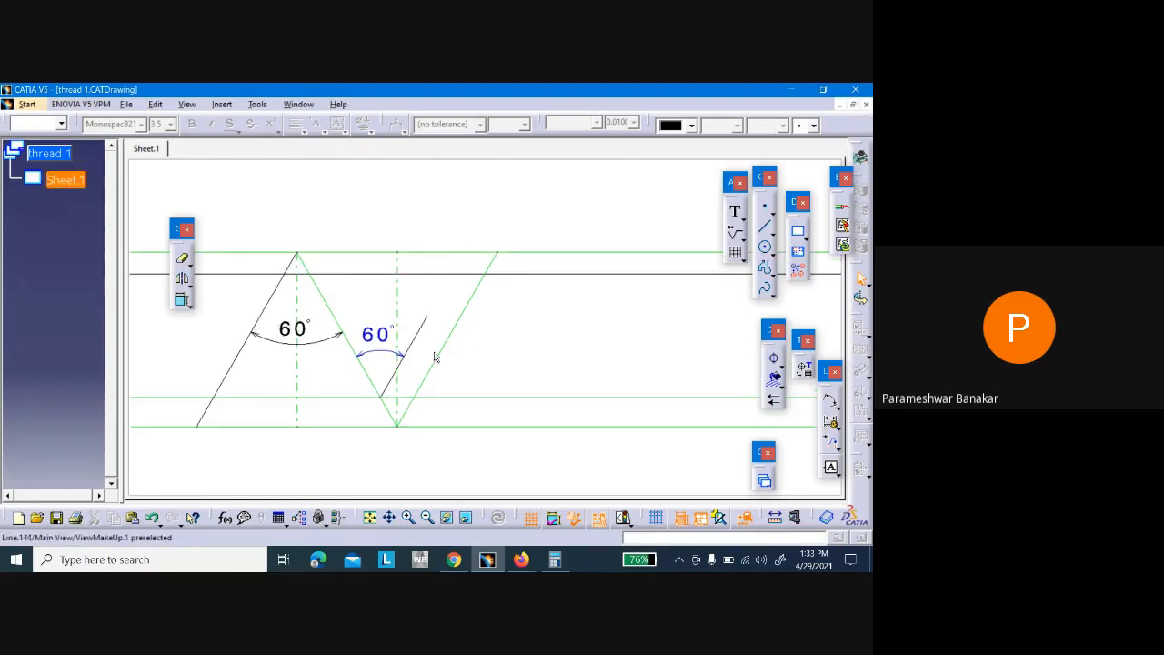
click(182, 259)
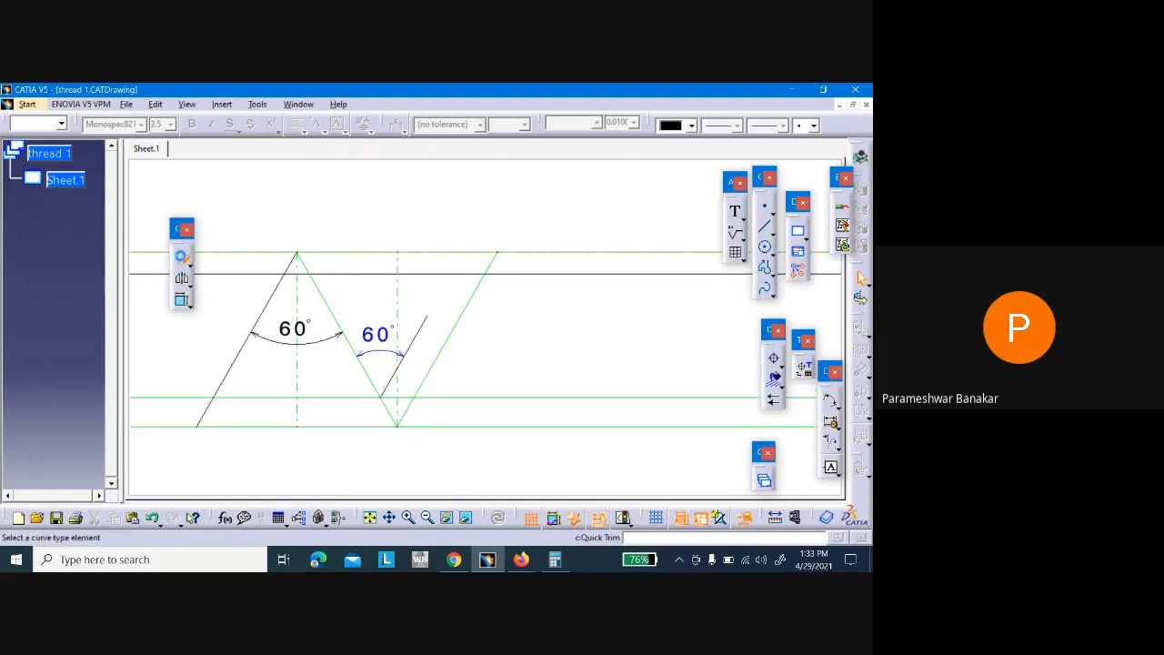
click(426, 324)
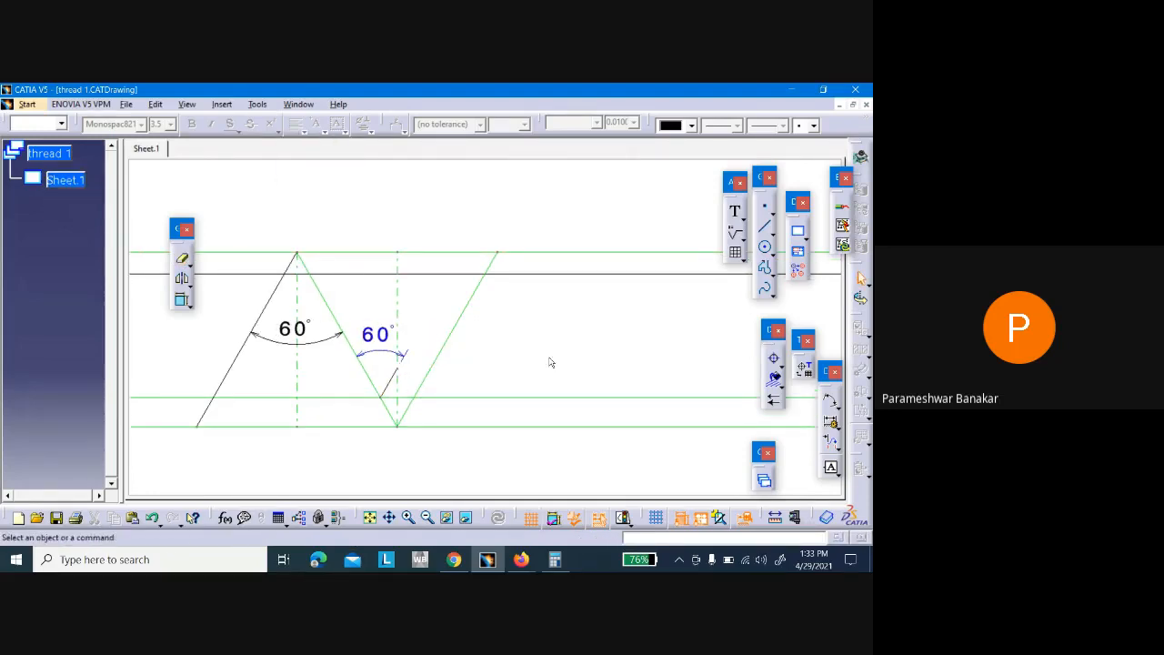
Draw a circle of about 7 mm radius centred on the trimmed line's upper end, reaching down to the second-lowest horizontal line
click(766, 248)
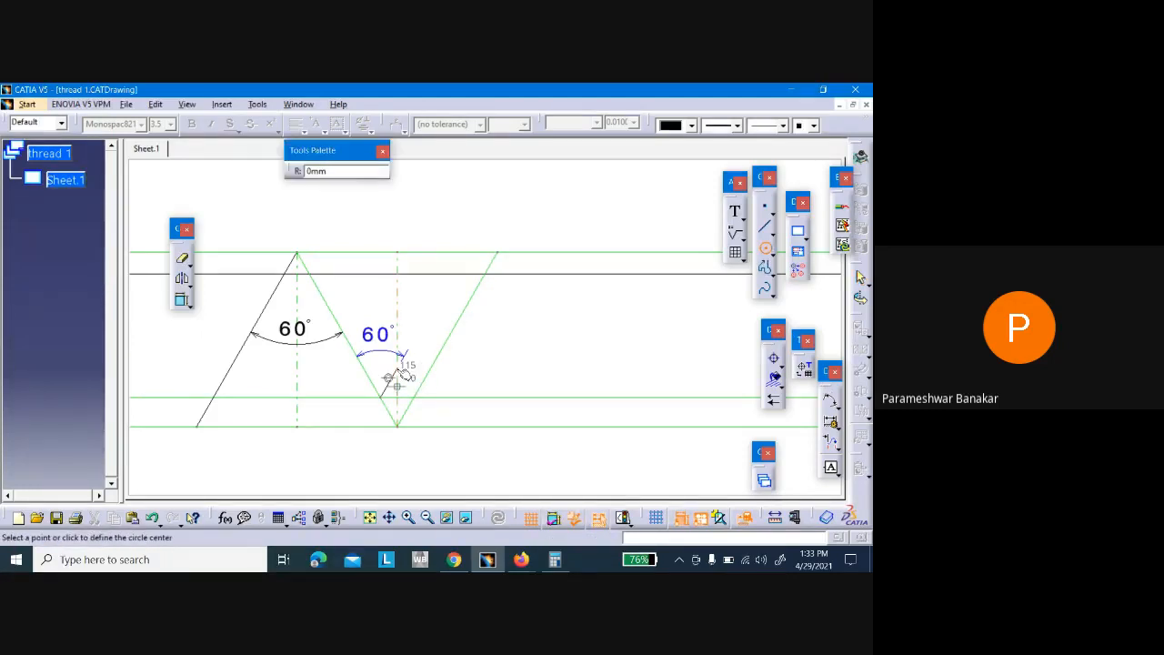
click(398, 368)
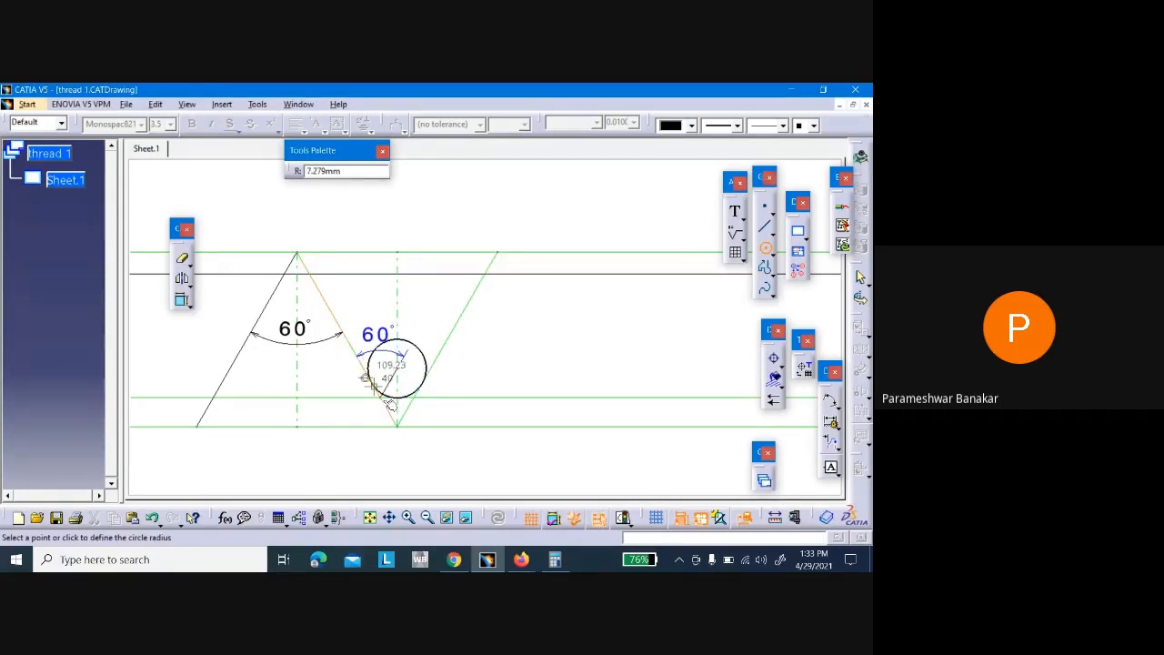
ctrl+middle_drag(450, 363, 494, 301)
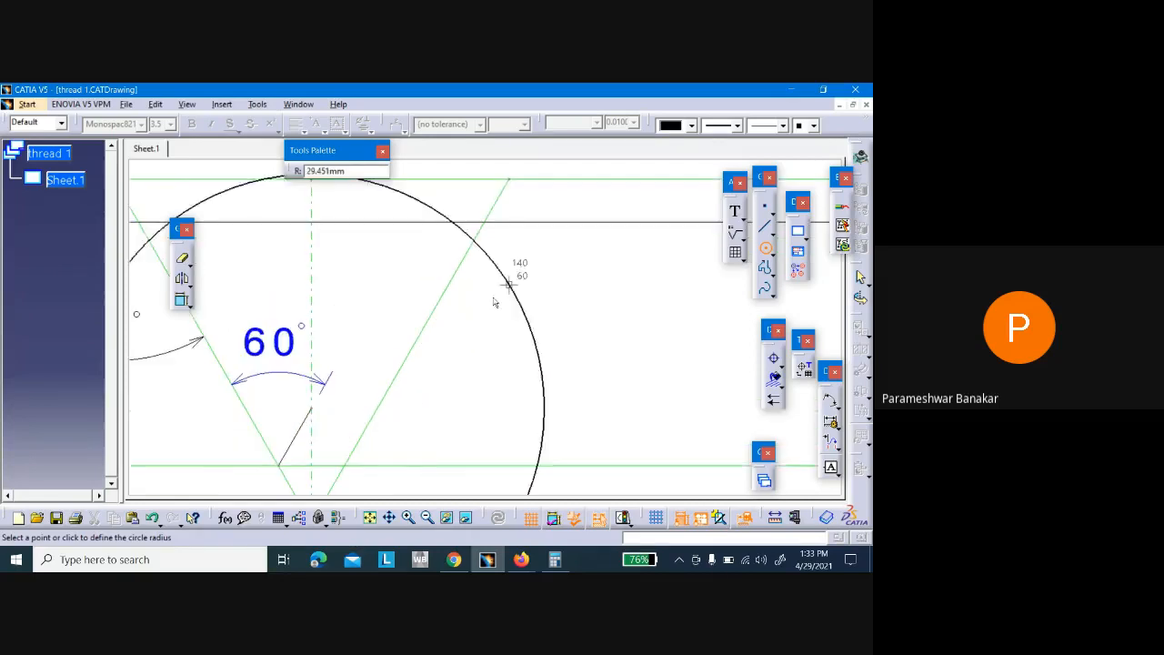
click(287, 469)
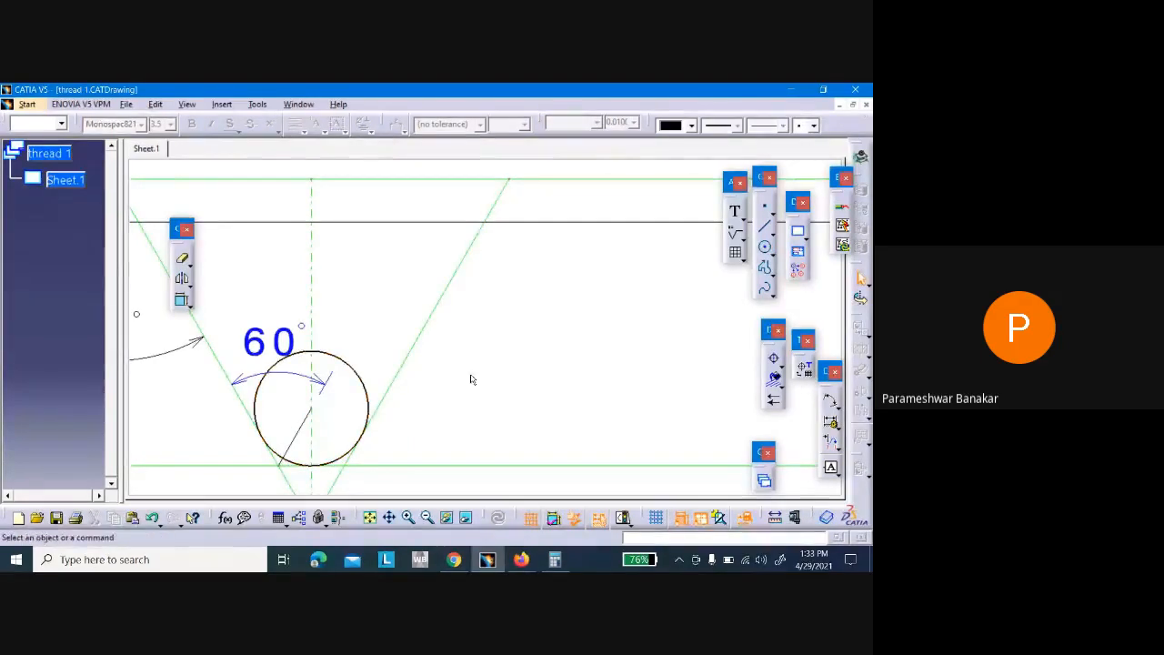
middle_drag(470, 372, 471, 428)
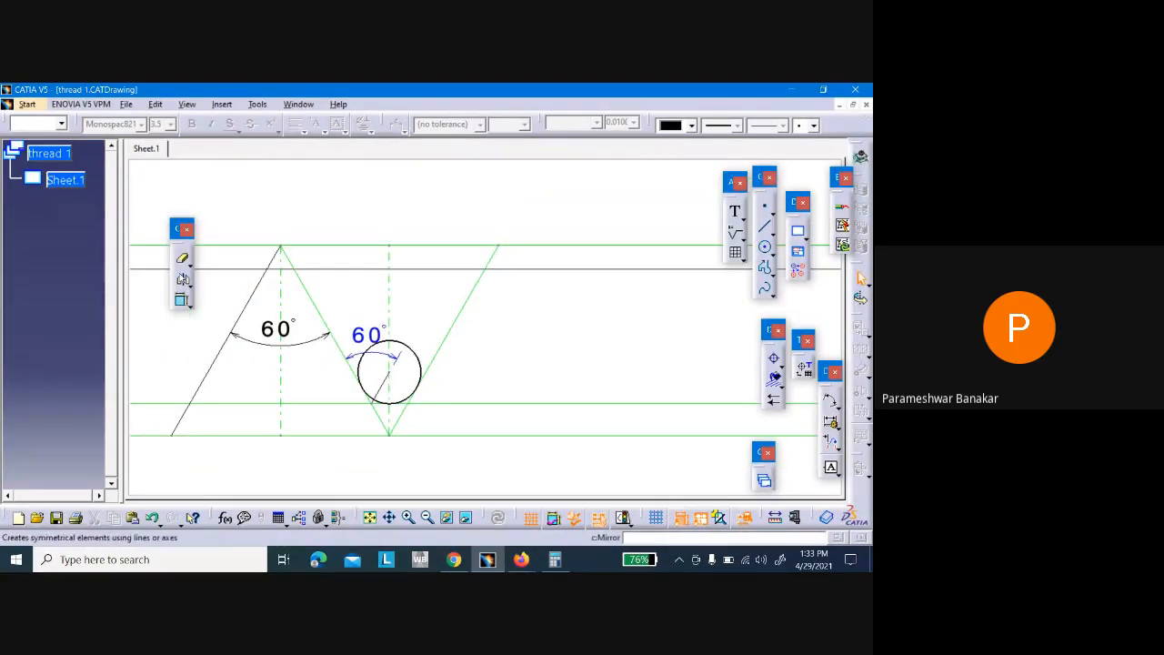
Quick-trim the circle to the lower arc between the left flank of the valley and its vertical centre line
click(182, 260)
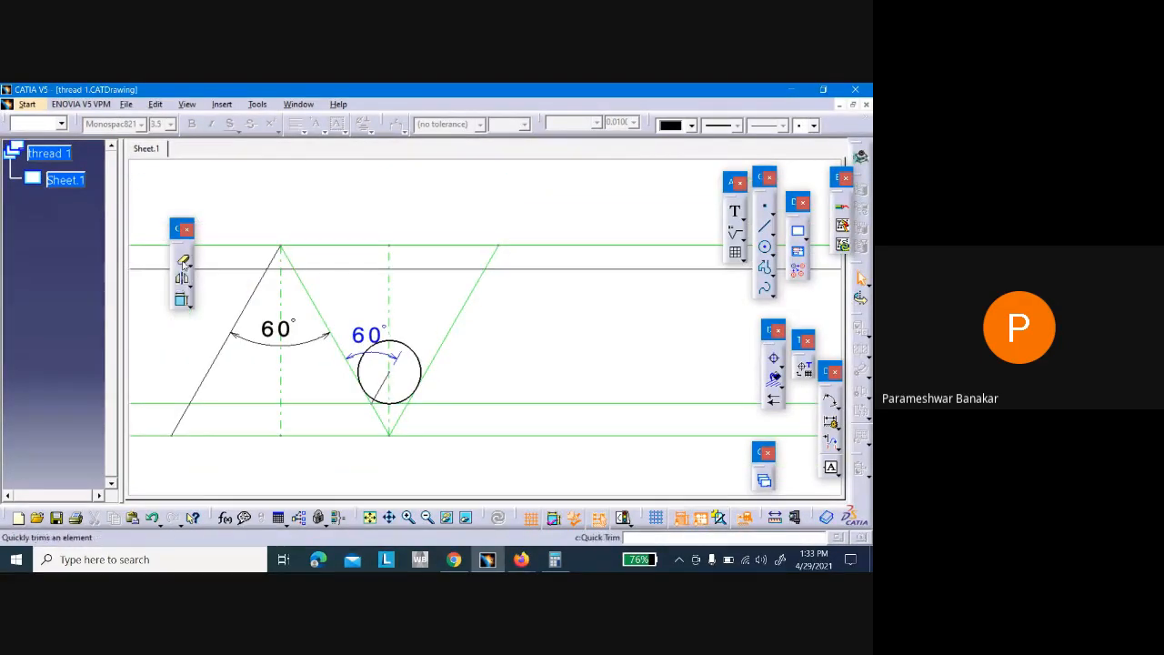
click(394, 345)
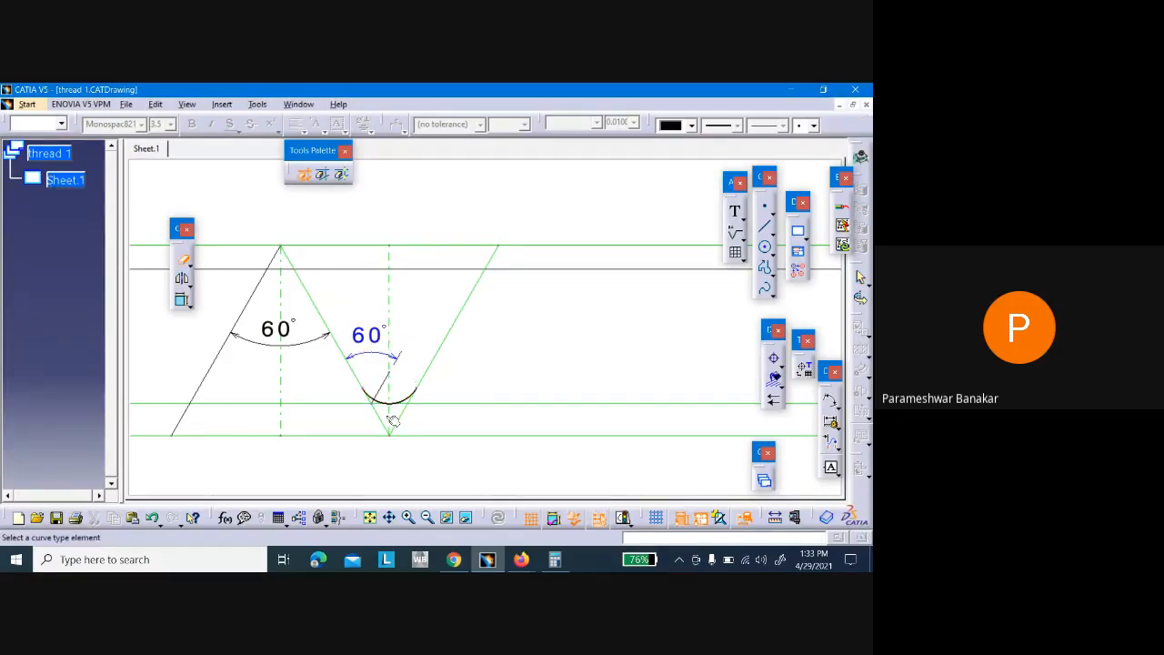
mouse_move(500, 369)
middle_down()
mouse_move(554, 352)
mouse_move(570, 361)
mouse_move(558, 372)
middle_up()
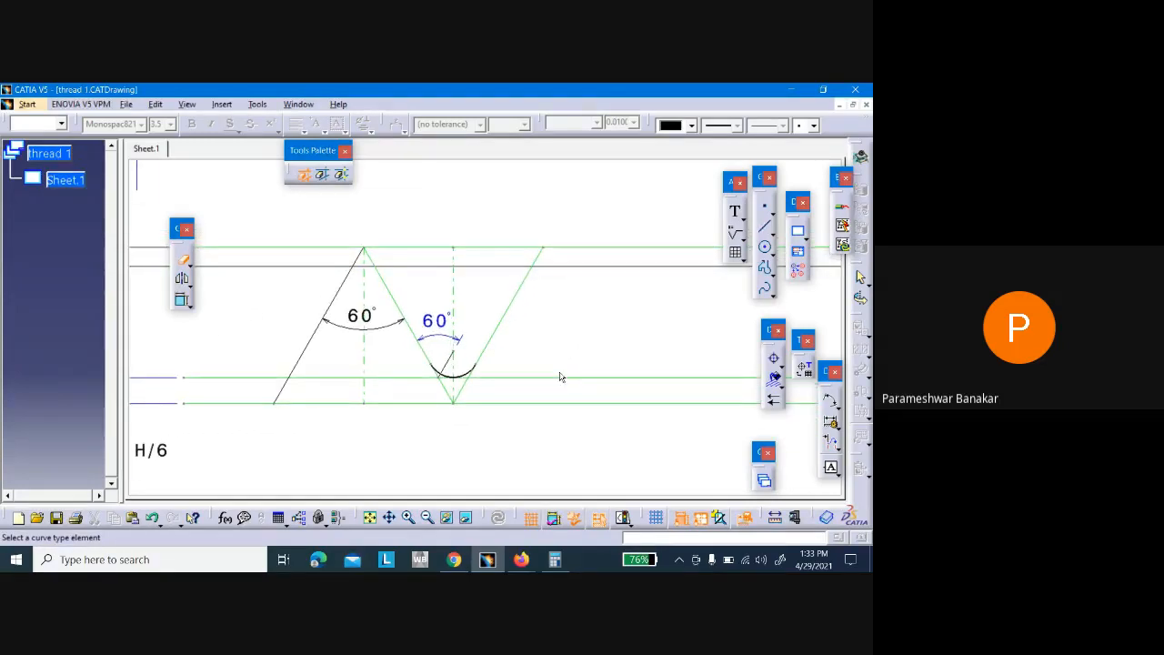
click(462, 376)
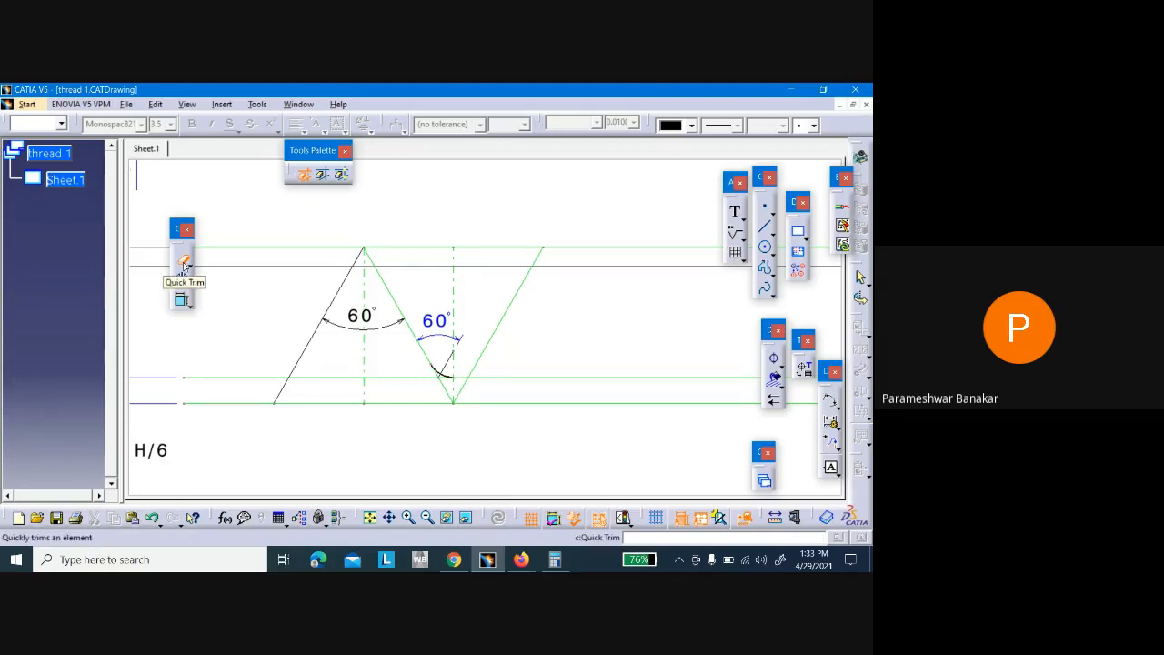
Delete the half root arc between the valley's left flank and its vertical centre line
click(183, 262)
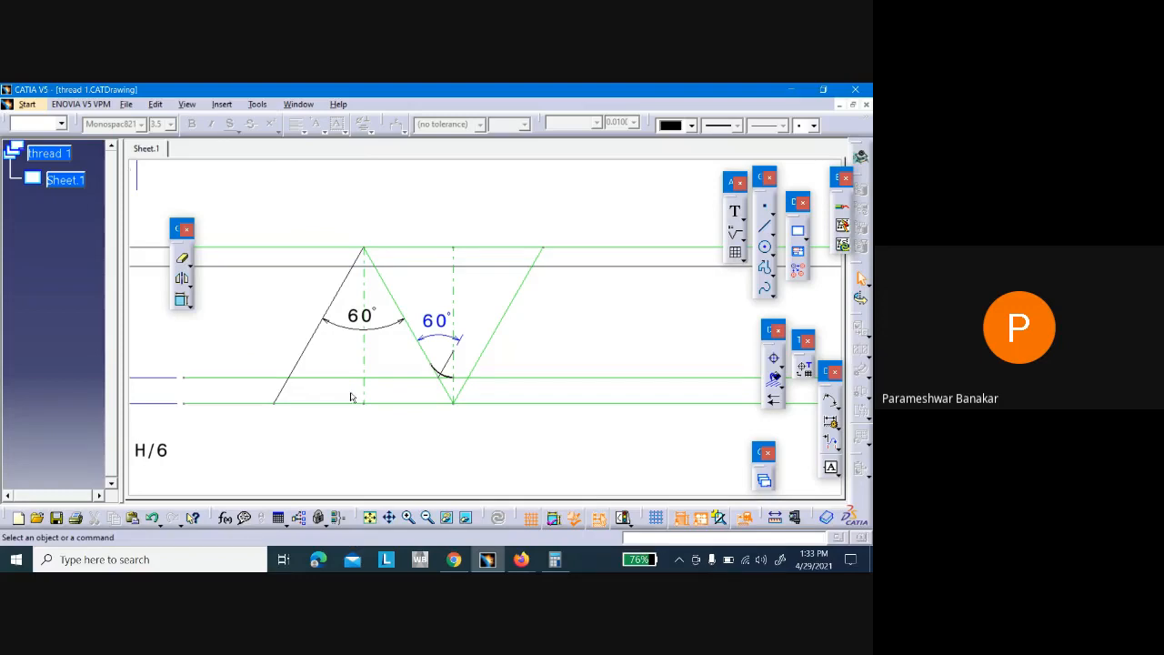
click(445, 373)
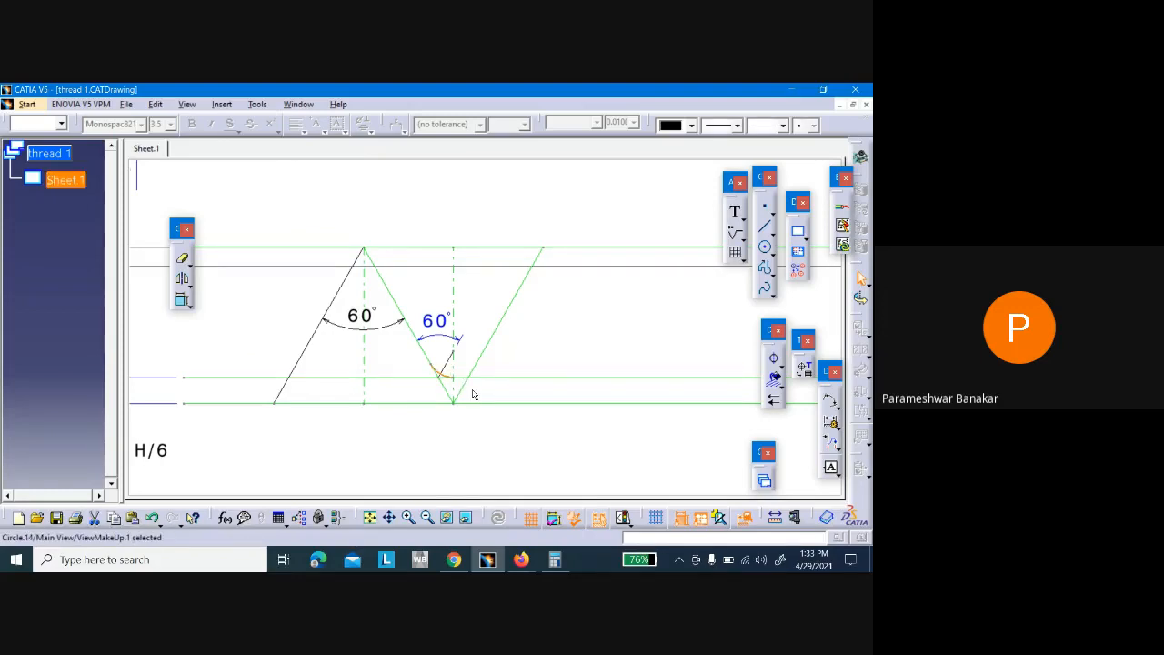
key(Delete)
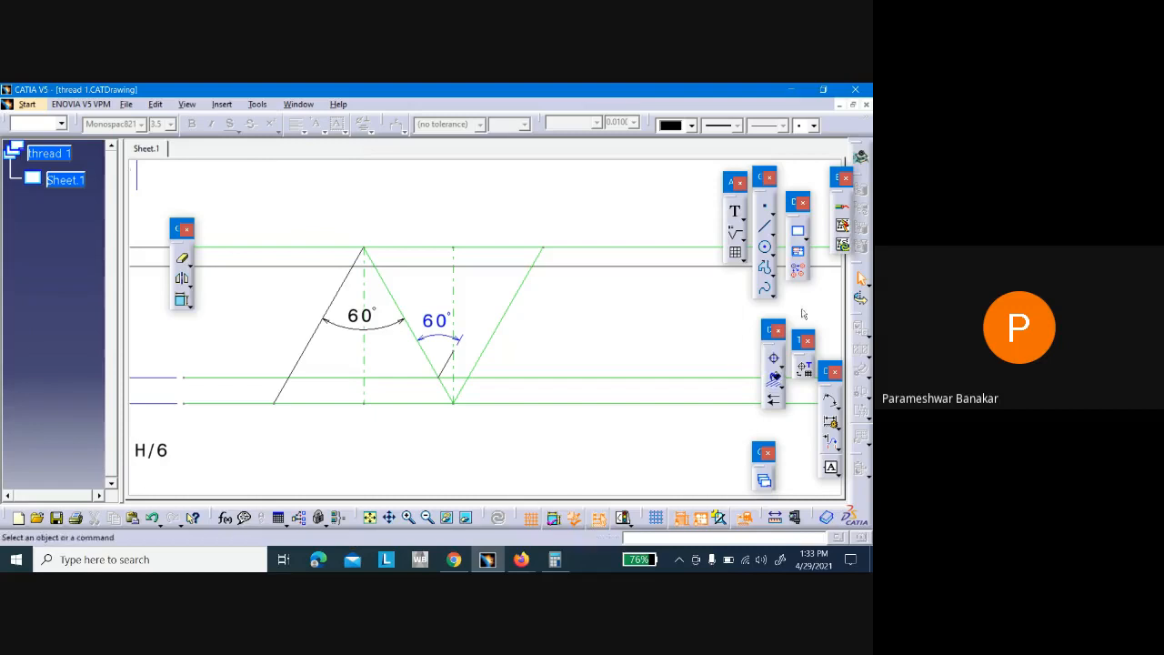
Draw a circle of about 7.2 mm radius centred on the short slanted line's upper end, passing through the right flank
click(764, 247)
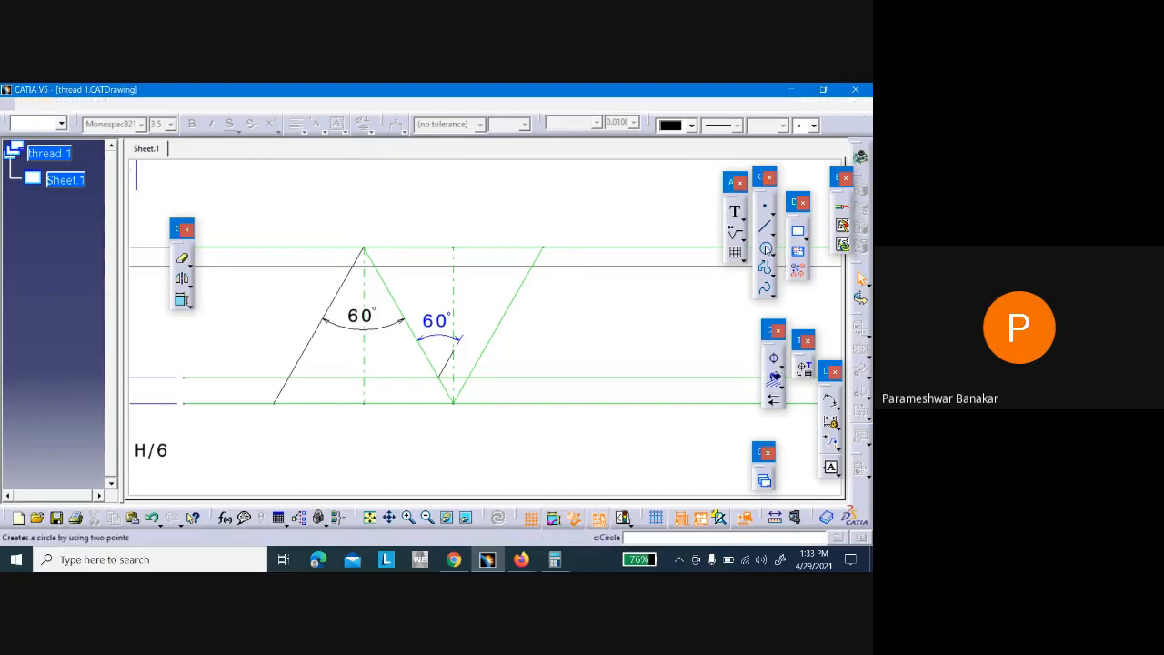
click(453, 352)
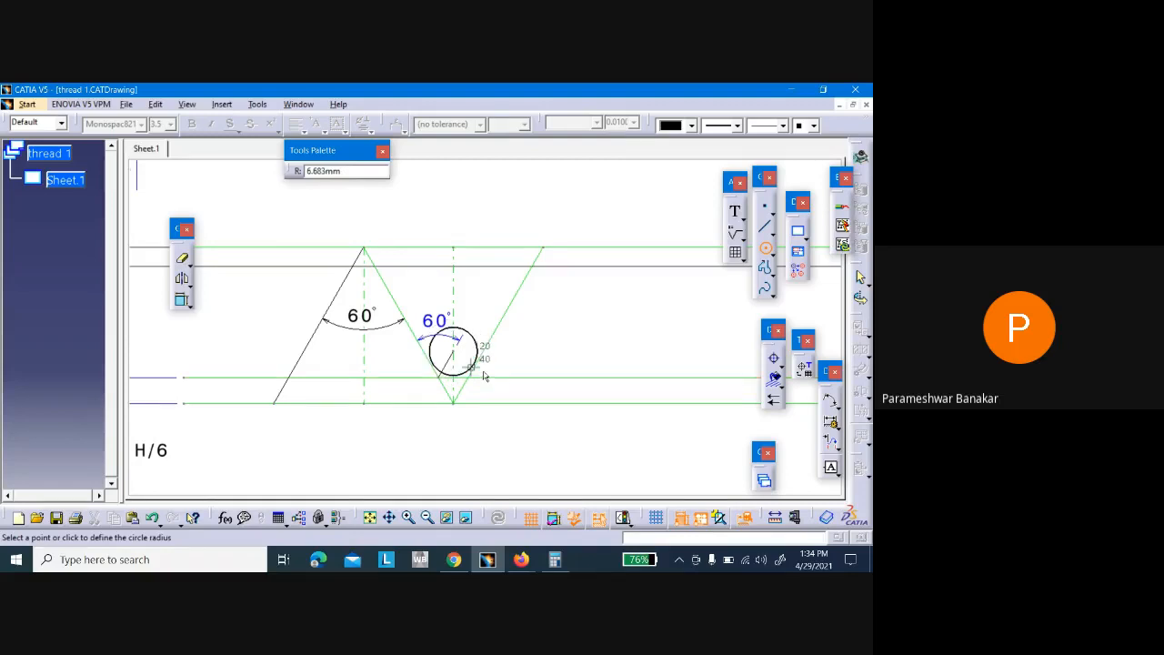
scroll(483, 376, up, 5)
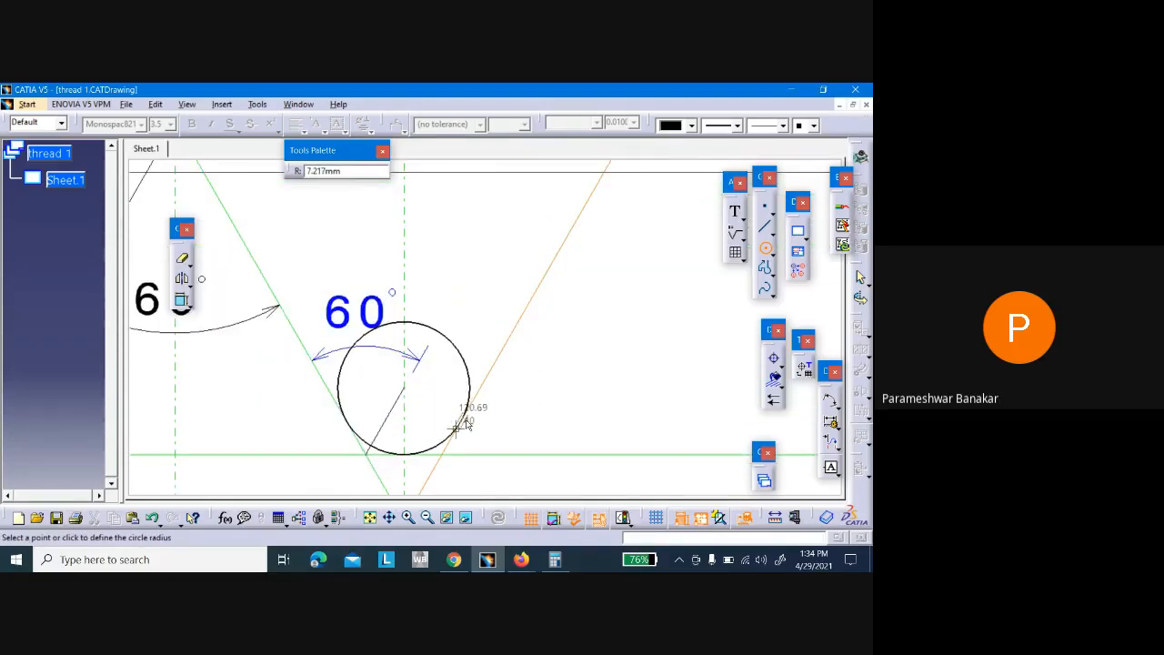
click(457, 427)
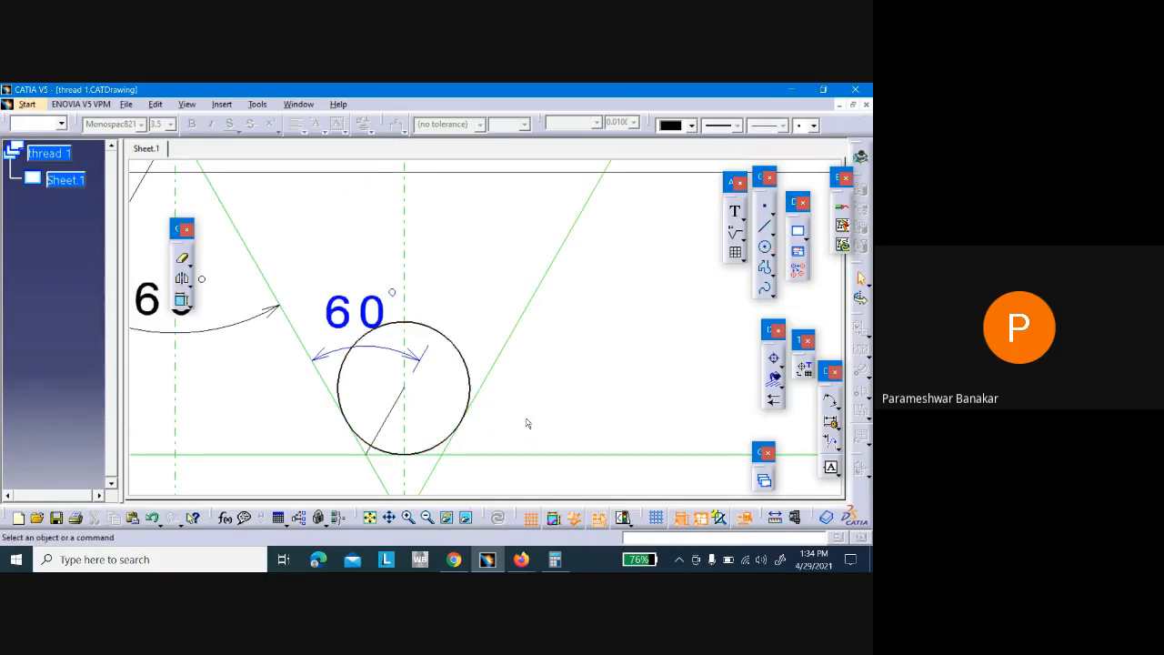
Quick-trim the circle's upper part, keeping the lower root arc between the valley's two flanks
click(182, 258)
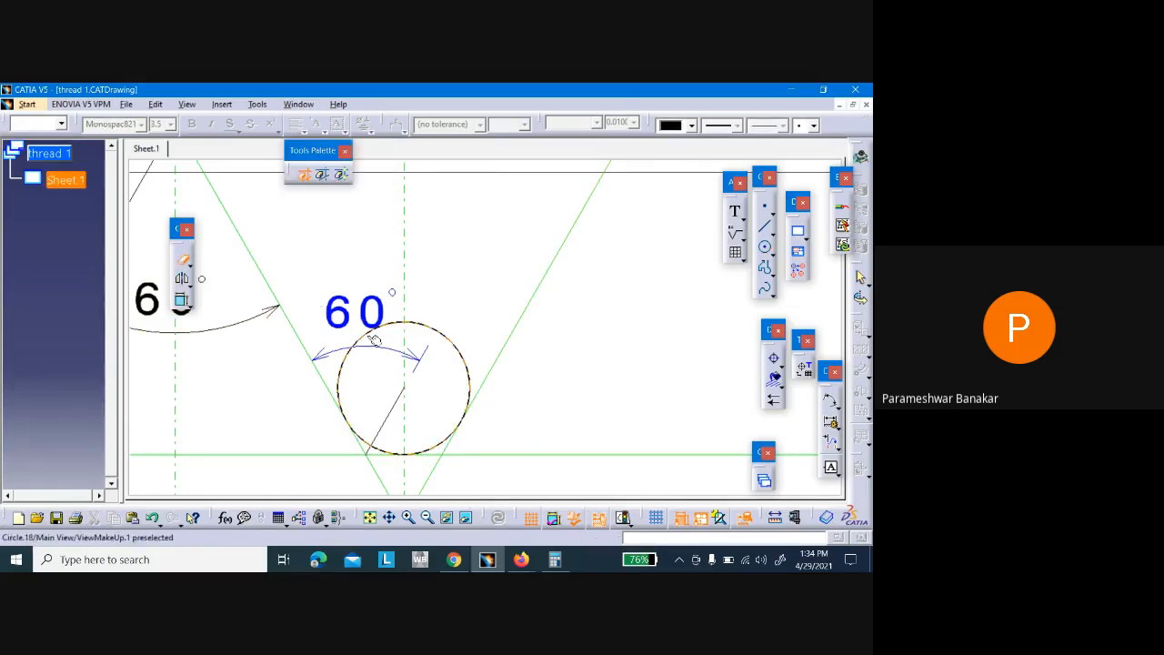
click(436, 338)
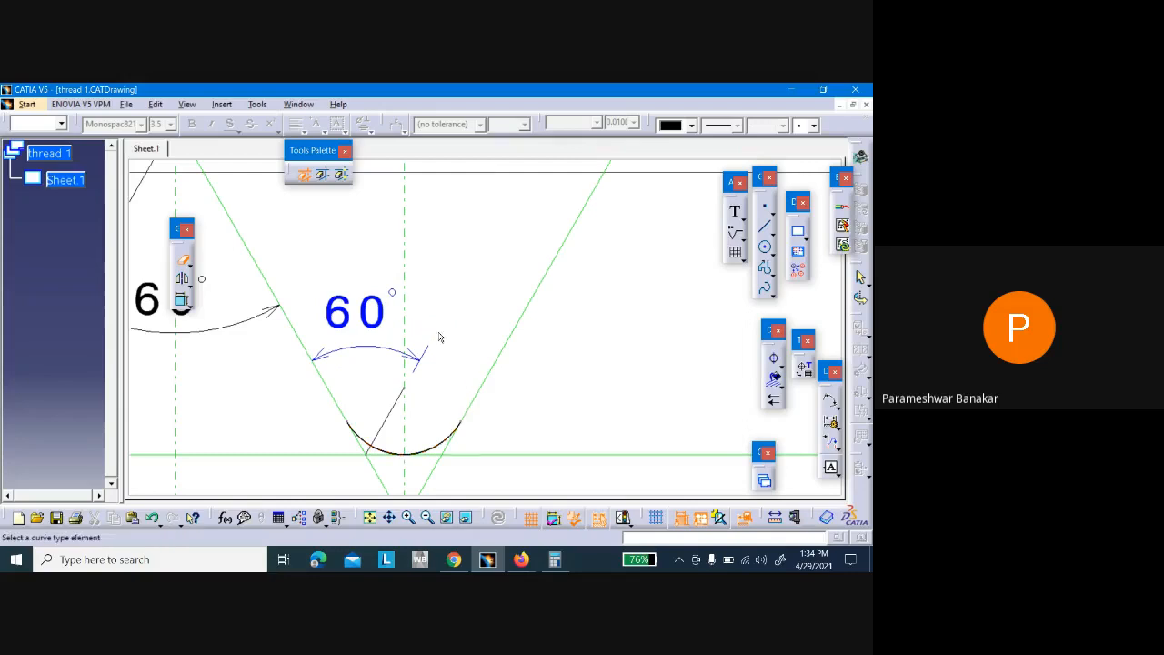
middle_drag(593, 329, 591, 401)
click(183, 262)
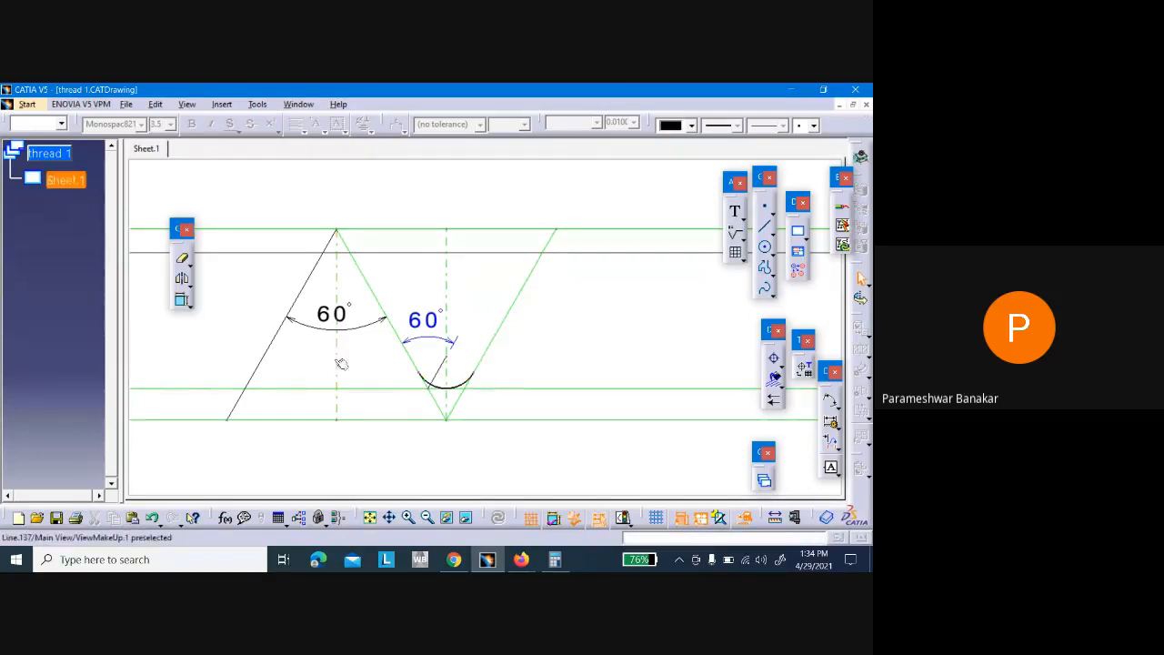
Mirror the root arc about the vertical centre line through the thread crest
click(460, 385)
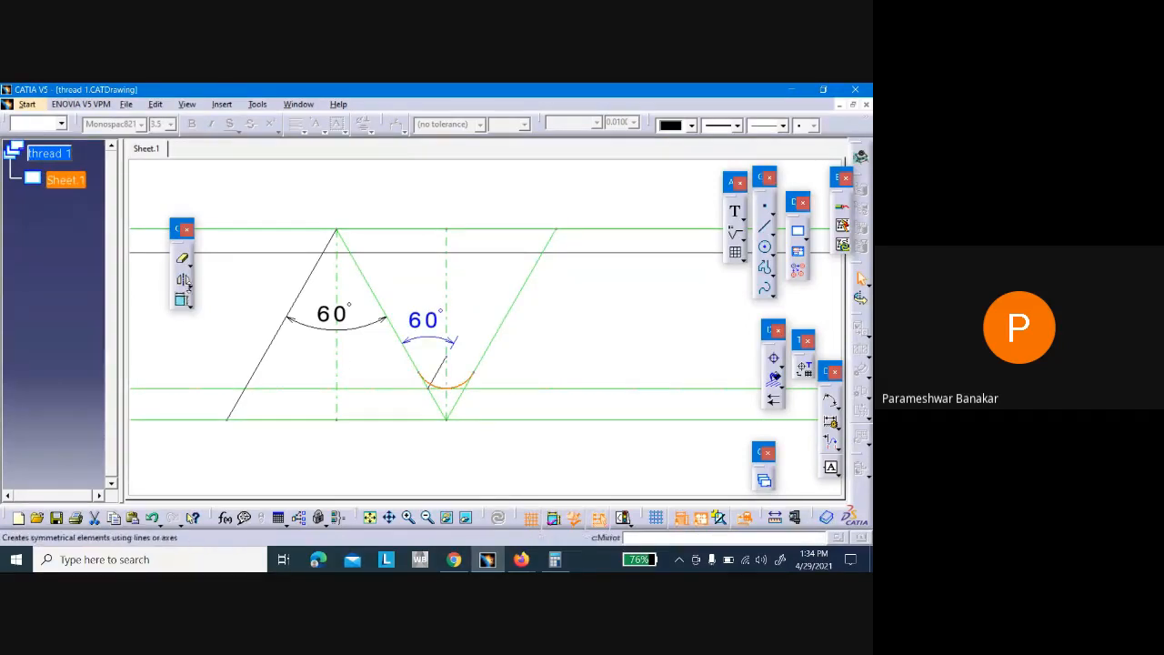
click(182, 280)
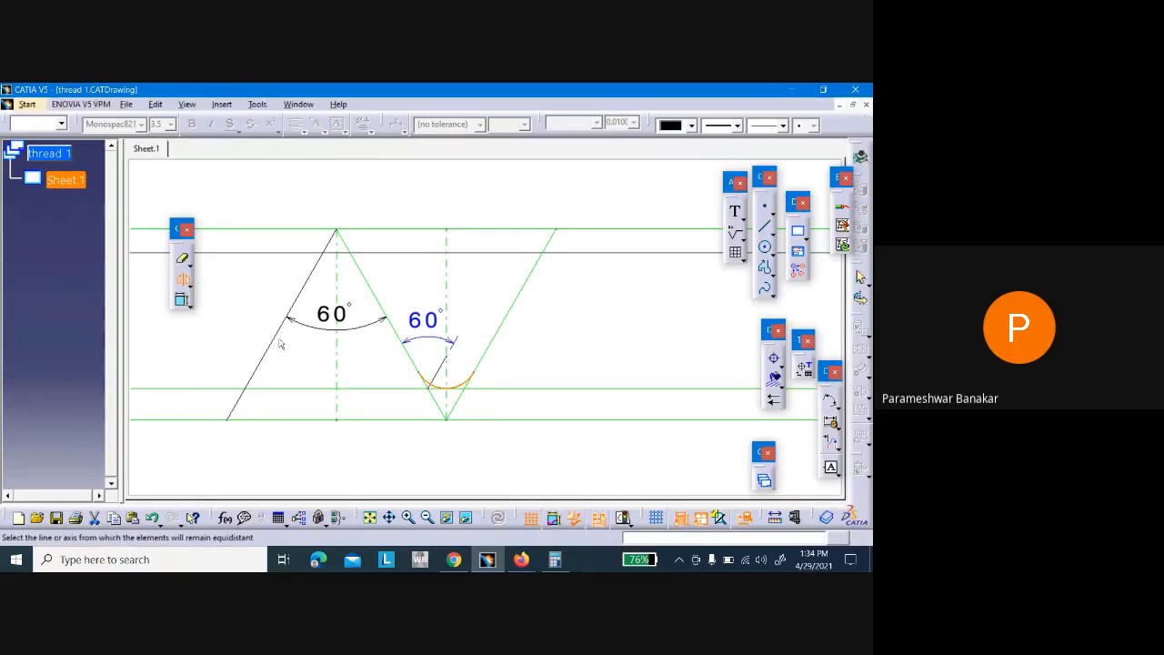
click(339, 358)
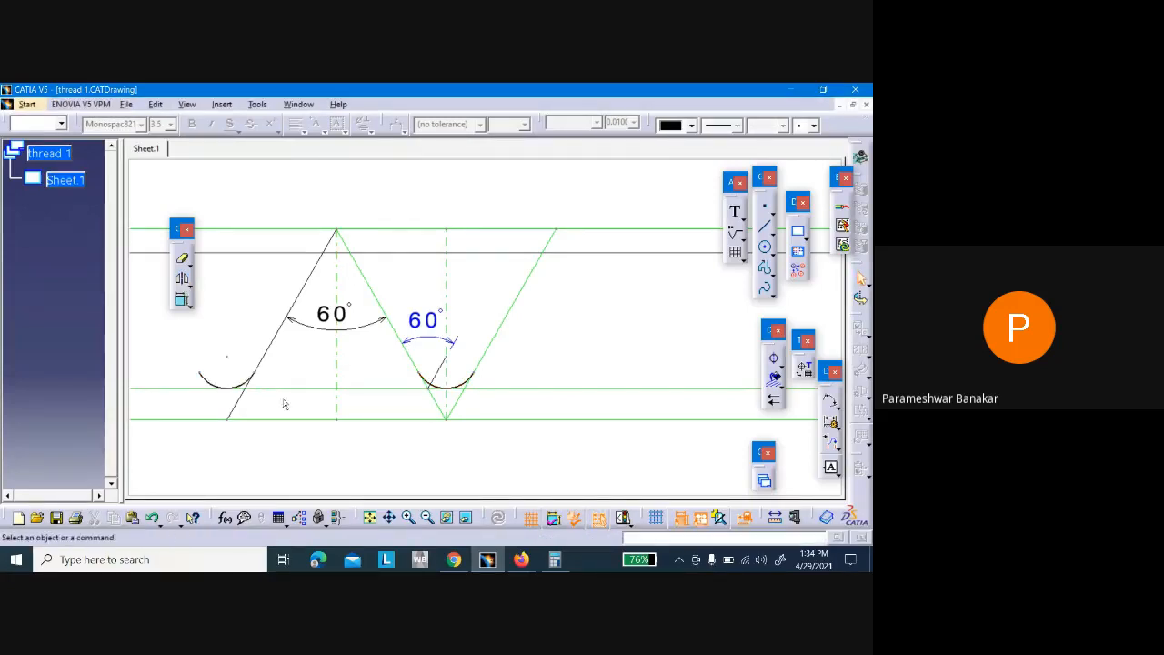
middle_drag(302, 425, 307, 462)
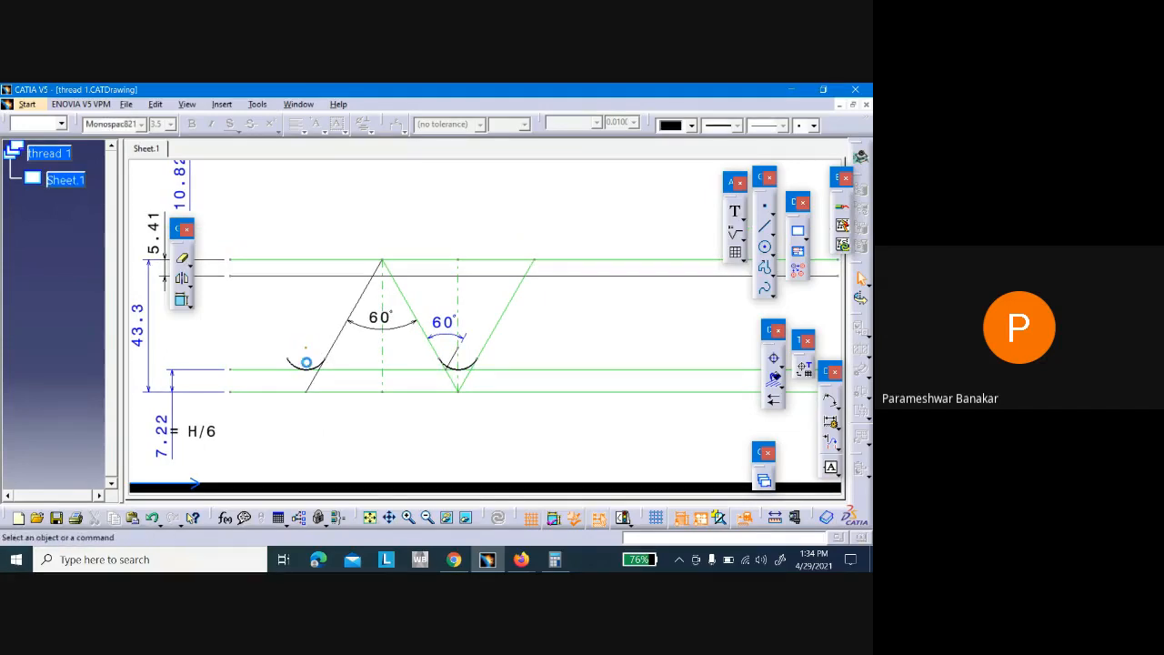
Delete the mirrored arc's centre point and the smaller 60° angle dimension above the valley
click(459, 350)
key(Delete)
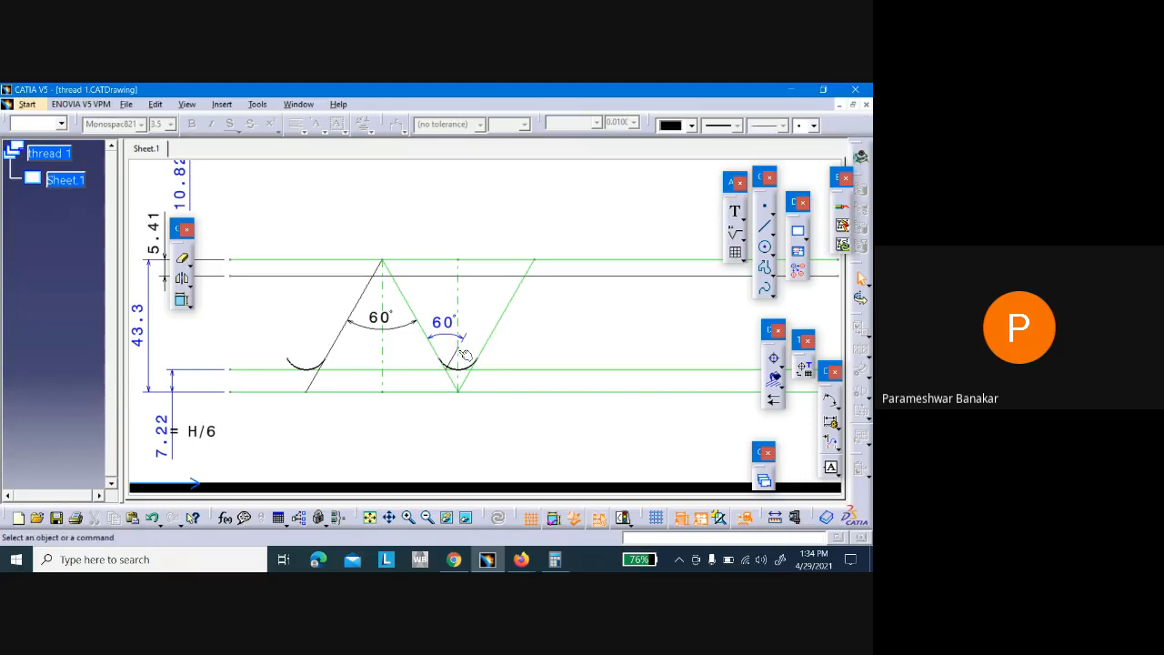
click(447, 335)
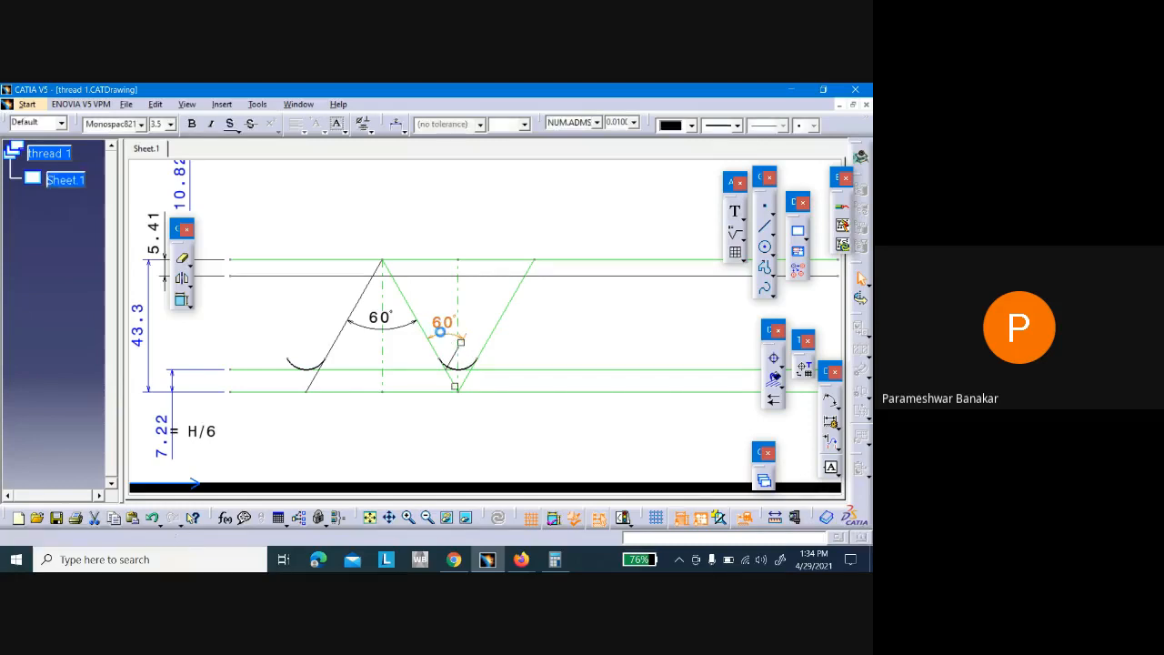
key(Delete)
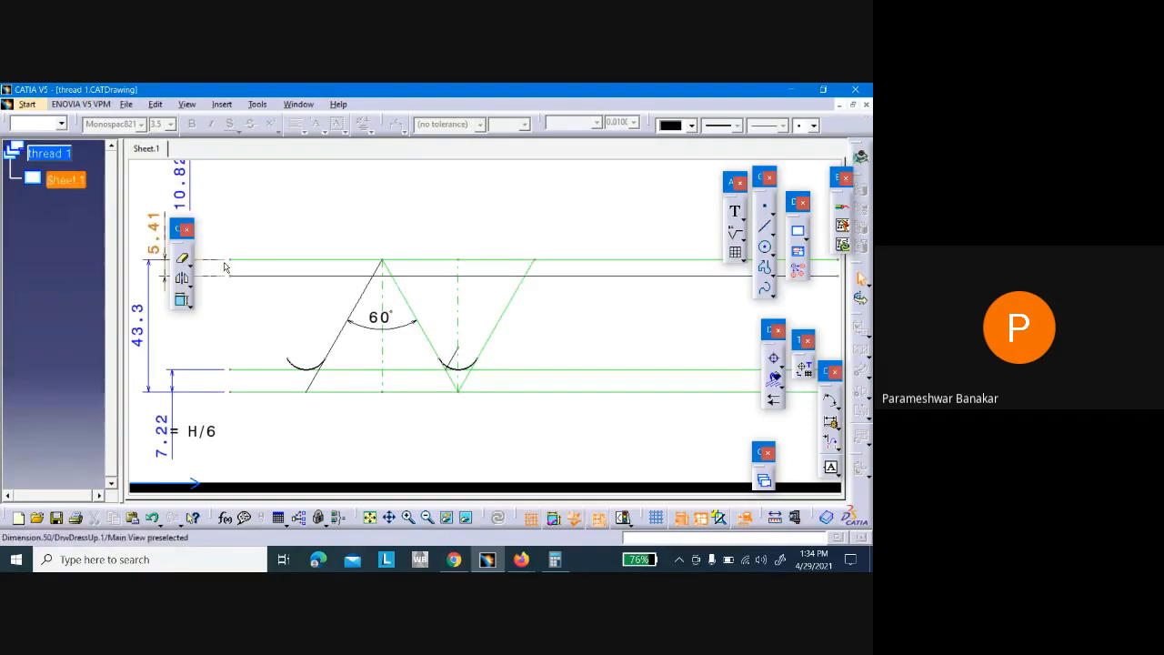
Quick-trim away the short slanted construction line in the valley, including its remnant beside the root arc
click(182, 258)
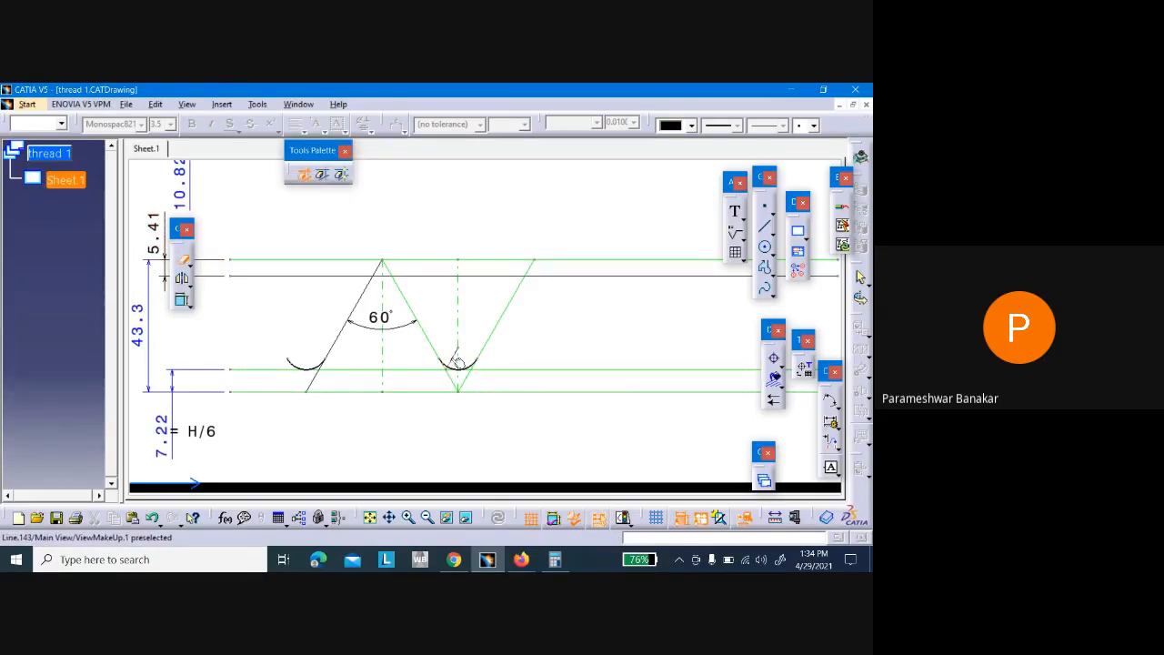
key(Escape)
ctrl+middle_drag(421, 407, 416, 332)
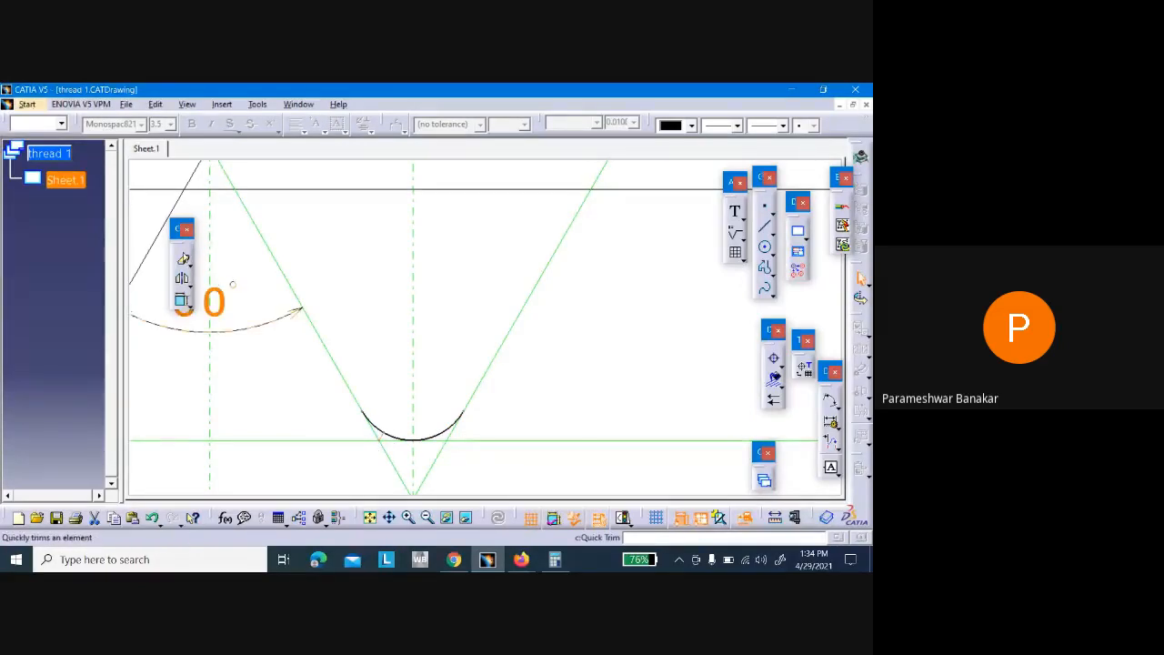
click(183, 261)
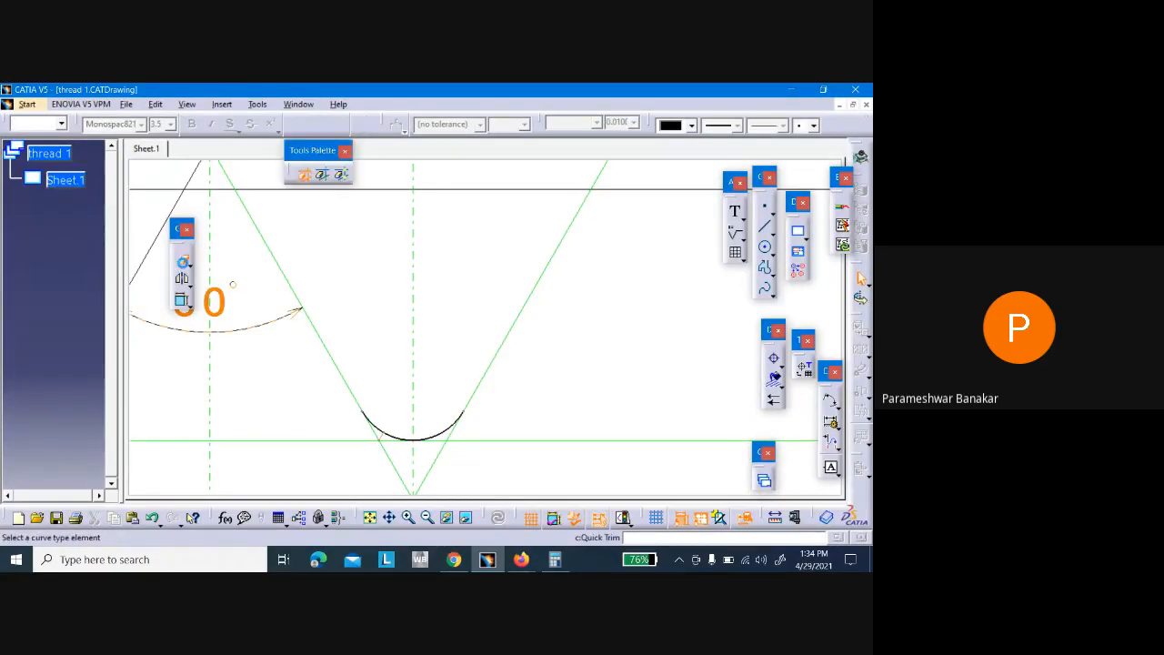
click(388, 440)
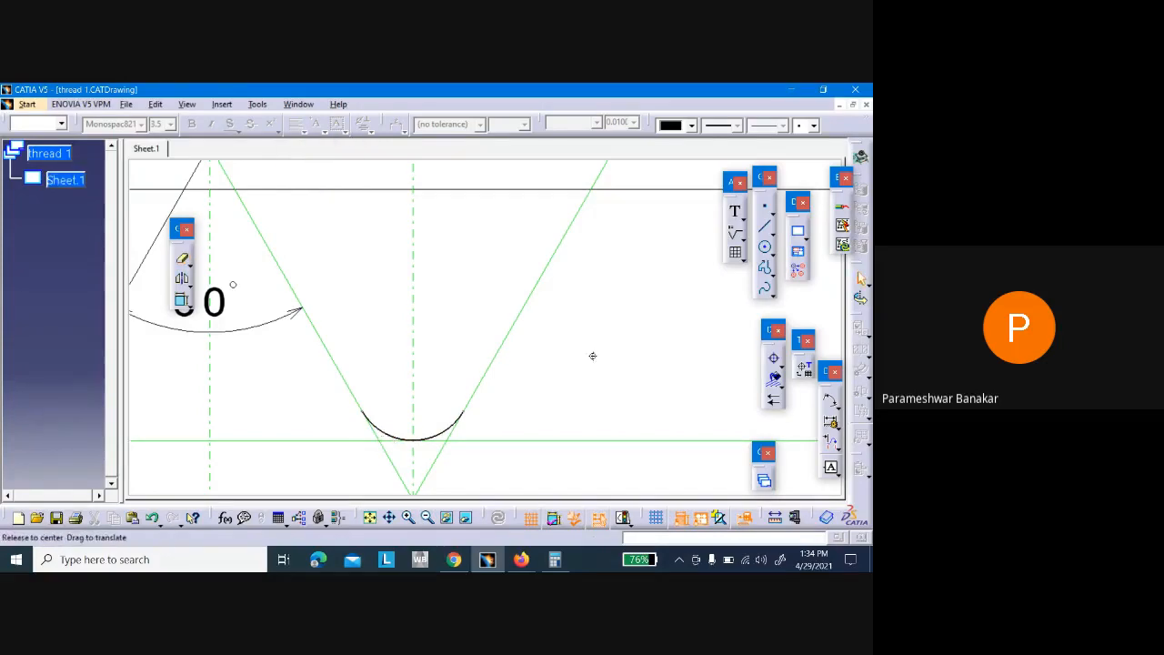
Draw a profile line along the black left flank from the mirrored root arc's end up to the second-highest horizontal line
middle_drag(592, 353, 592, 444)
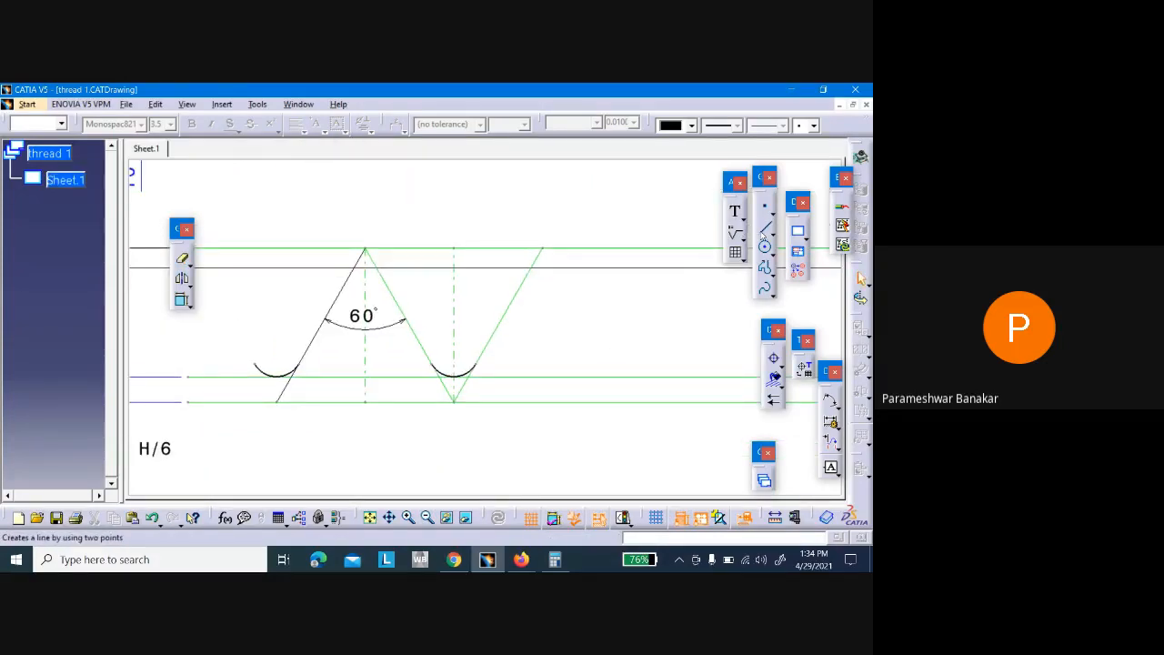
click(765, 225)
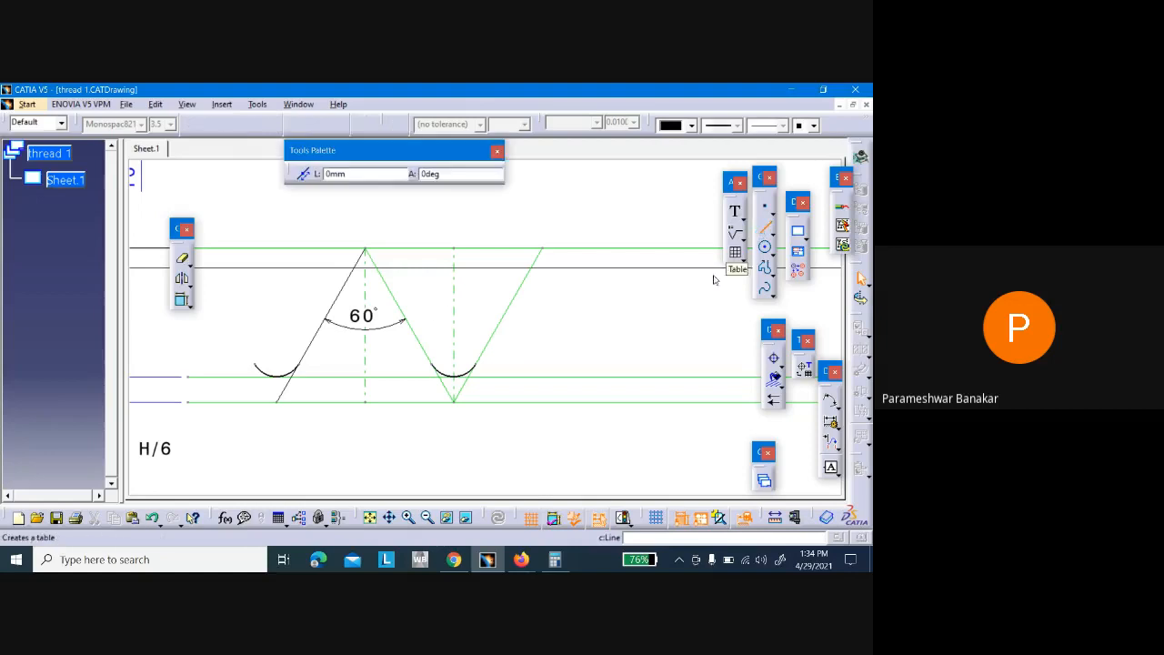
click(300, 368)
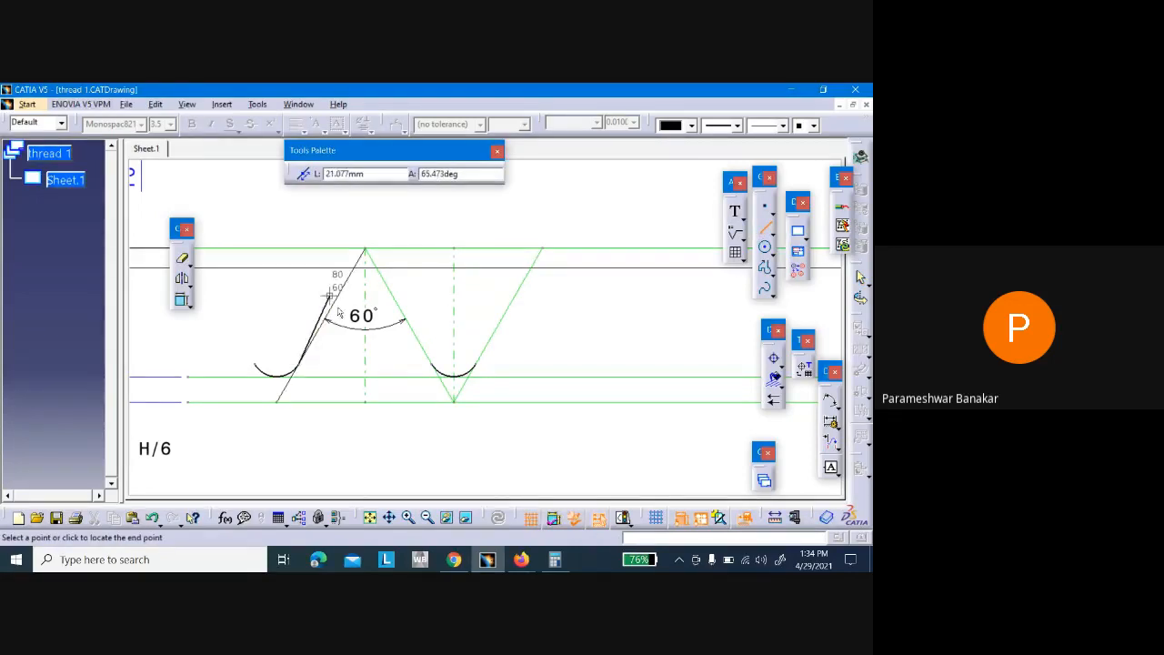
click(364, 248)
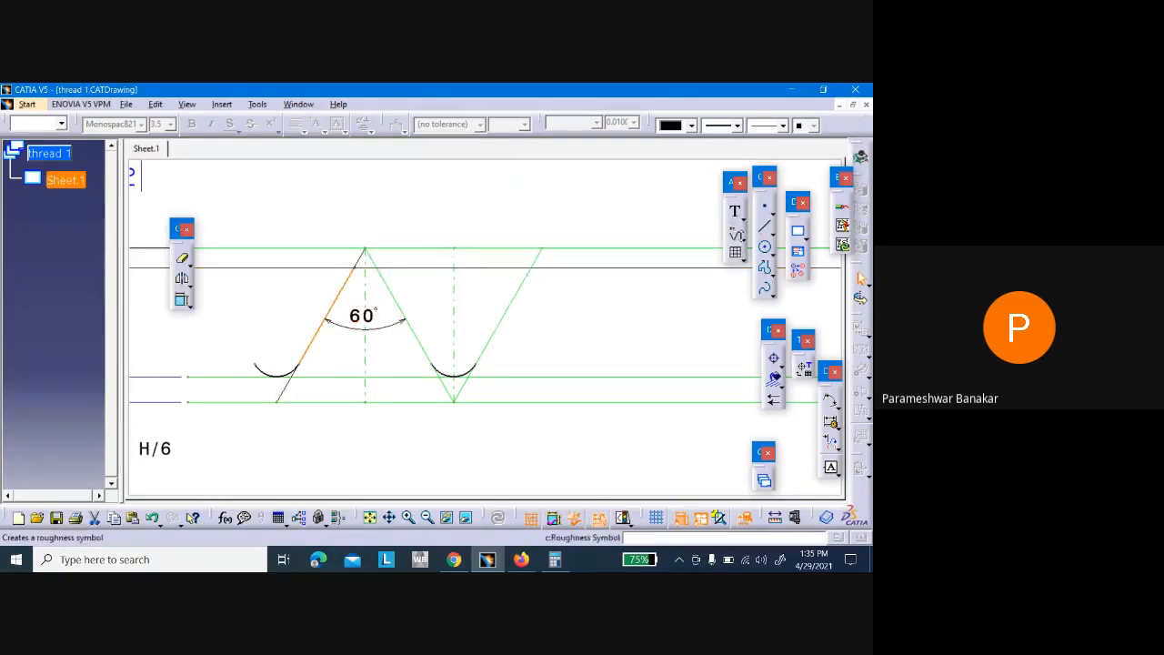
Draw the flat crest line, about 6.25 mm long, between the two flanks on the second-highest horizontal line
click(767, 227)
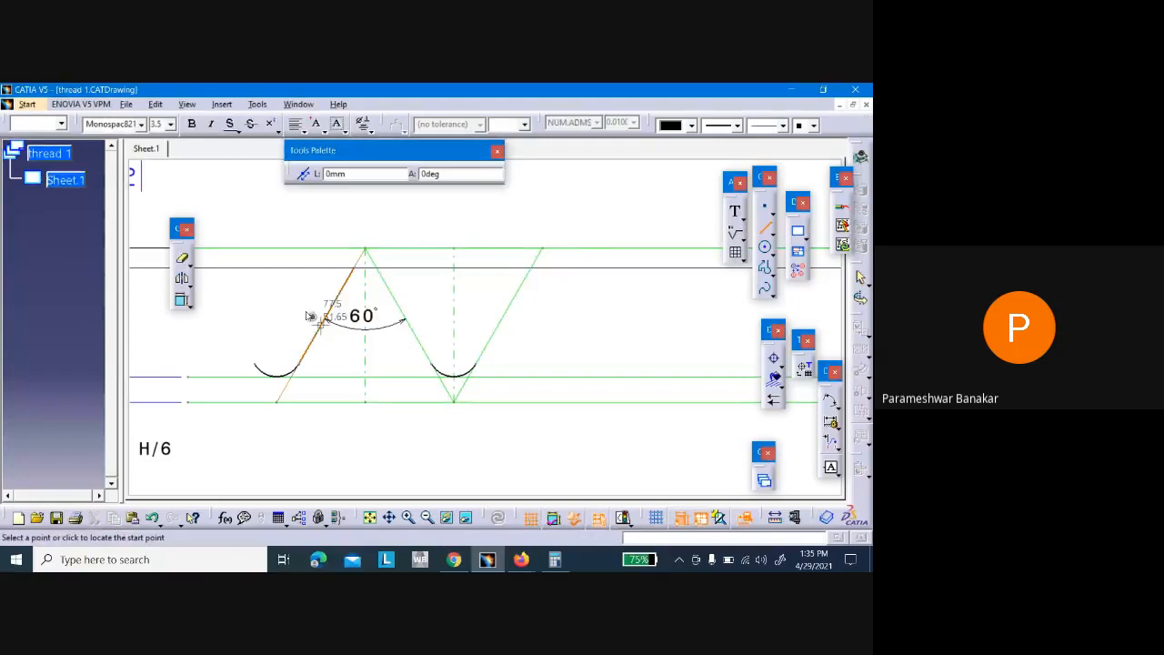
click(365, 270)
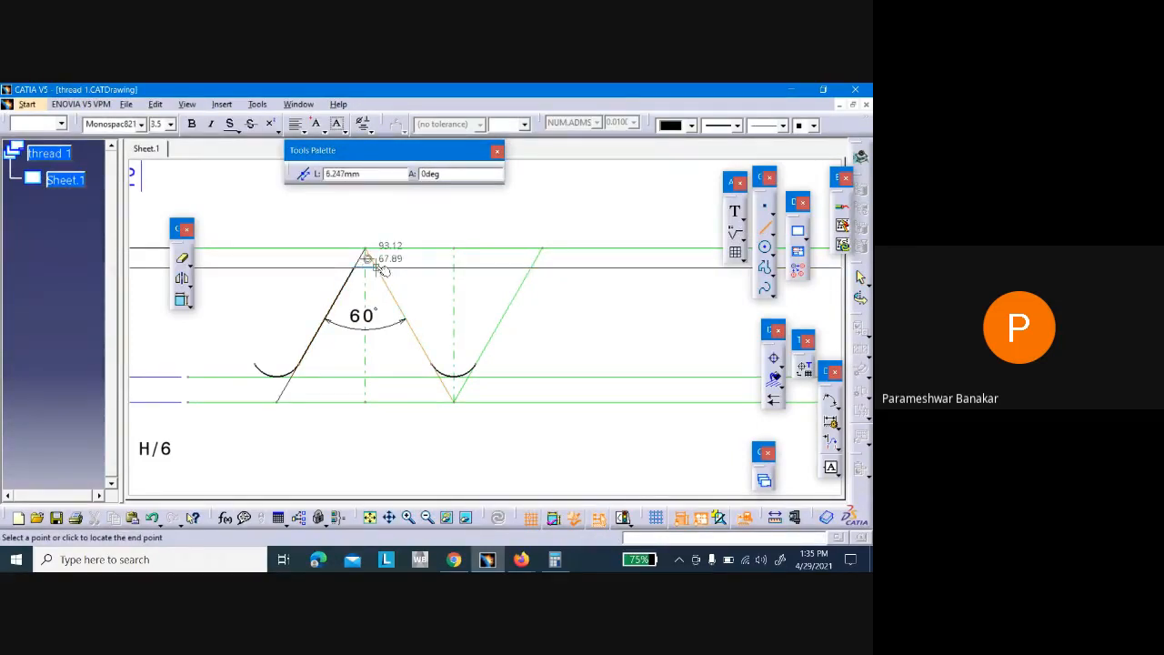
click(377, 269)
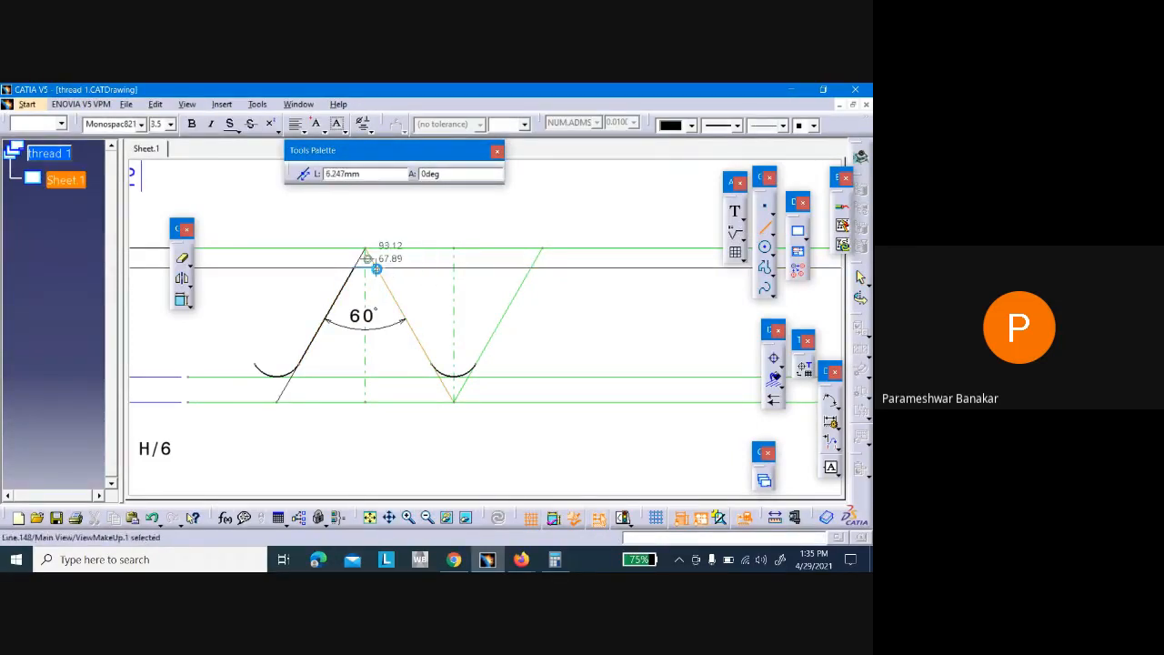
Draw the opposite flank line from the flat crest's right end down to the near end of the valley's root arc
click(766, 227)
click(365, 247)
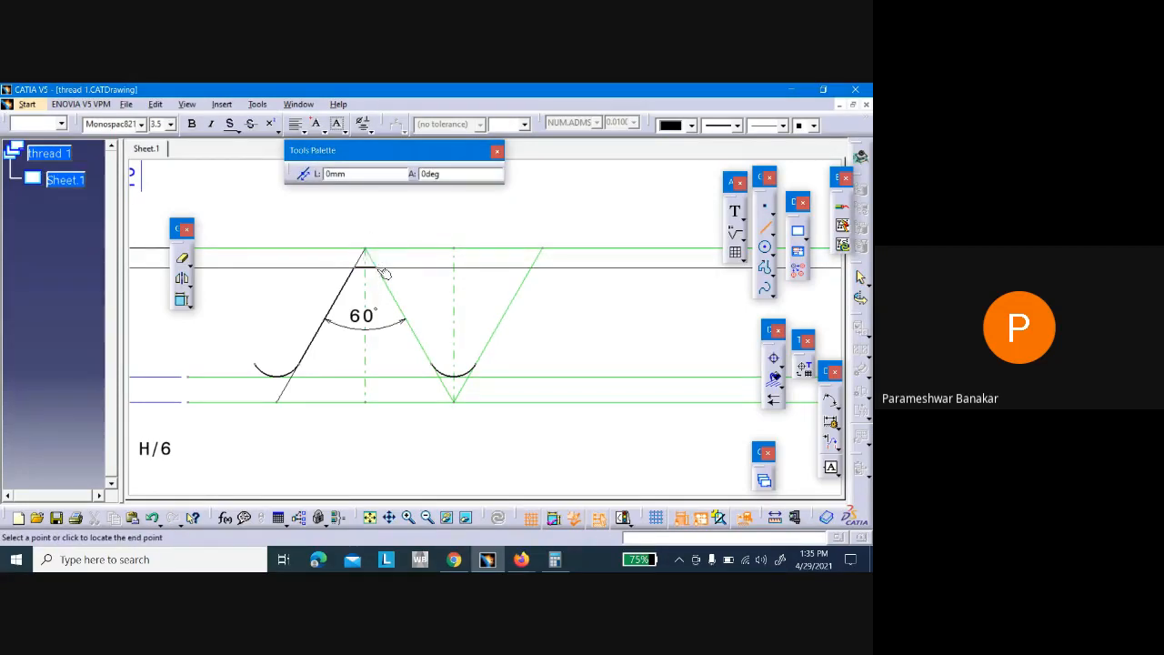
click(432, 369)
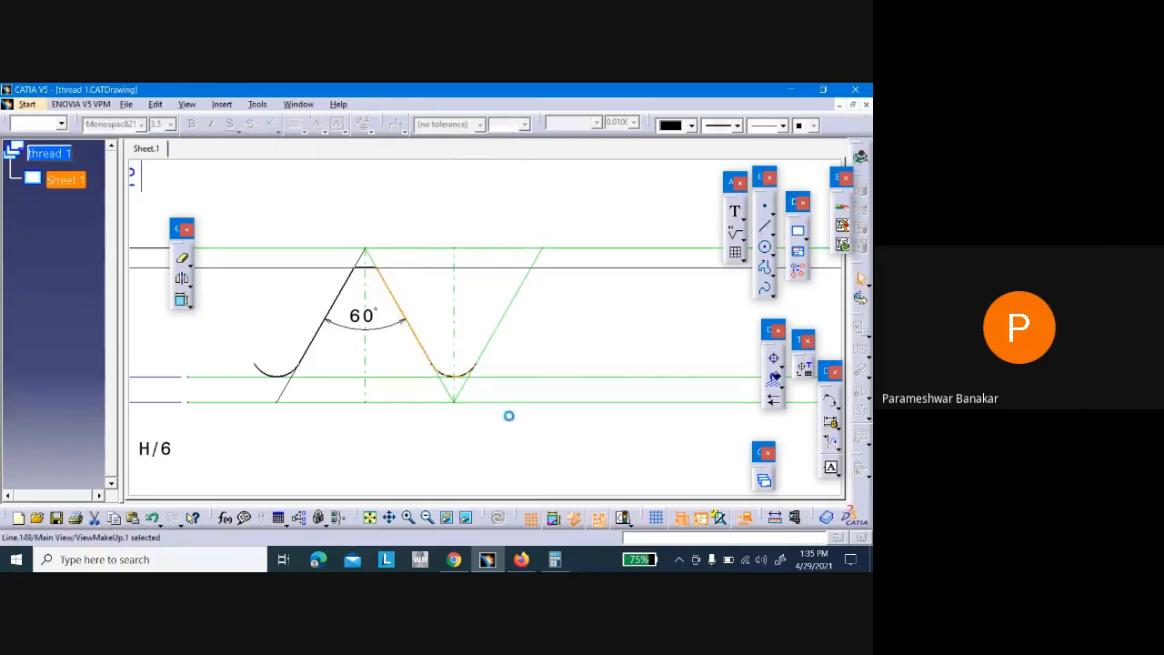
click(504, 455)
Translate two duplicates of the lower 60-degree tooth profile along the thread, from the first flank's lower end to the valley point
mouse_move(504, 455)
middle_down()
mouse_move(483, 406)
mouse_move(483, 474)
mouse_move(501, 398)
mouse_move(428, 457)
mouse_move(469, 425)
middle_up()
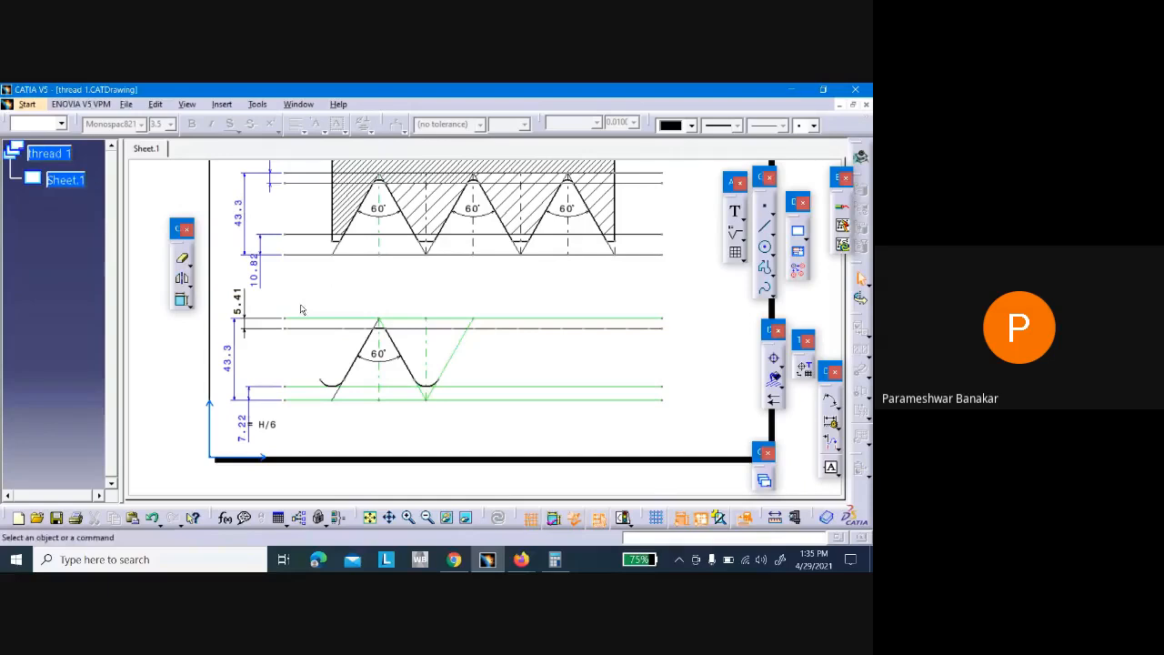
drag(301, 309, 484, 411)
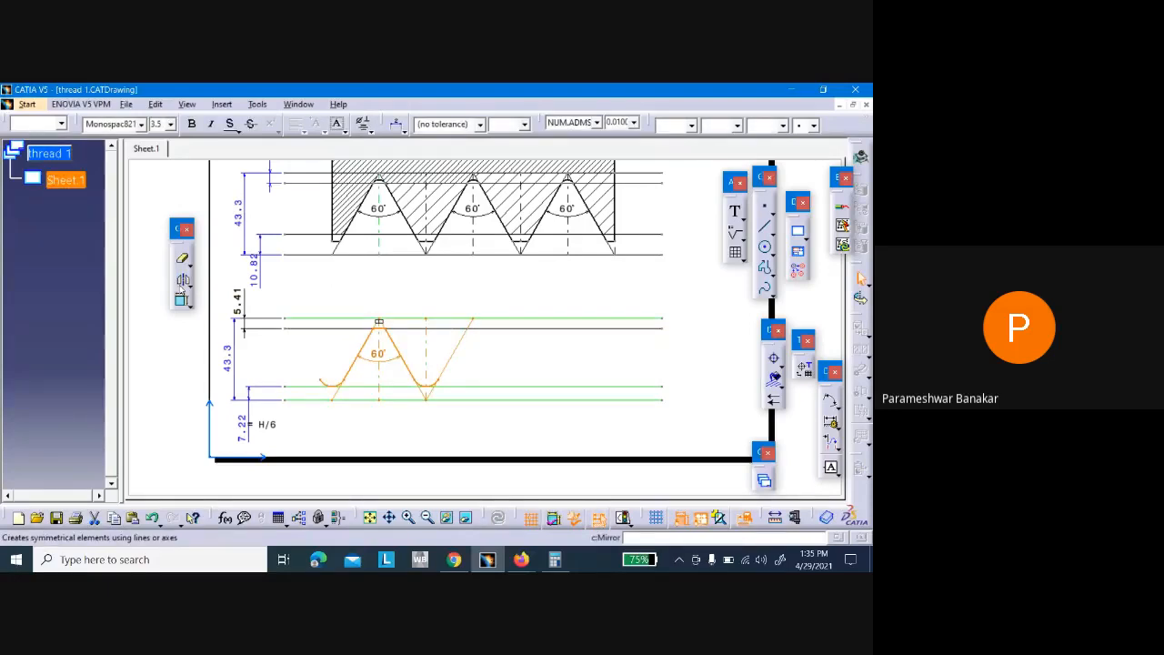
click(183, 284)
click(189, 288)
click(245, 298)
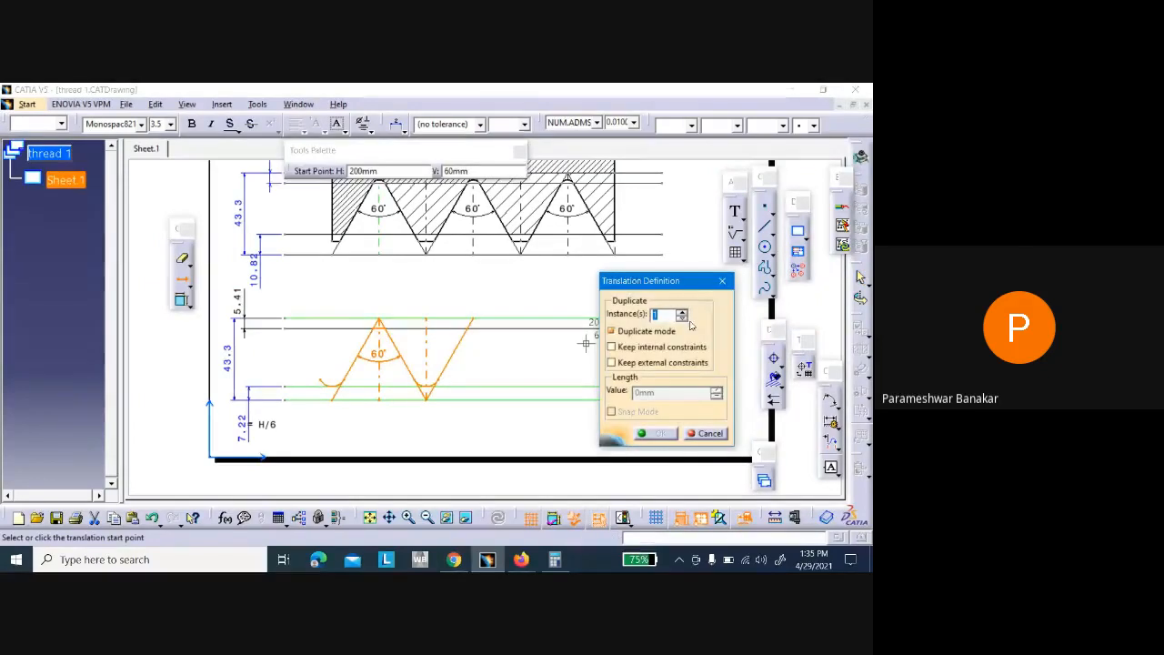
click(683, 311)
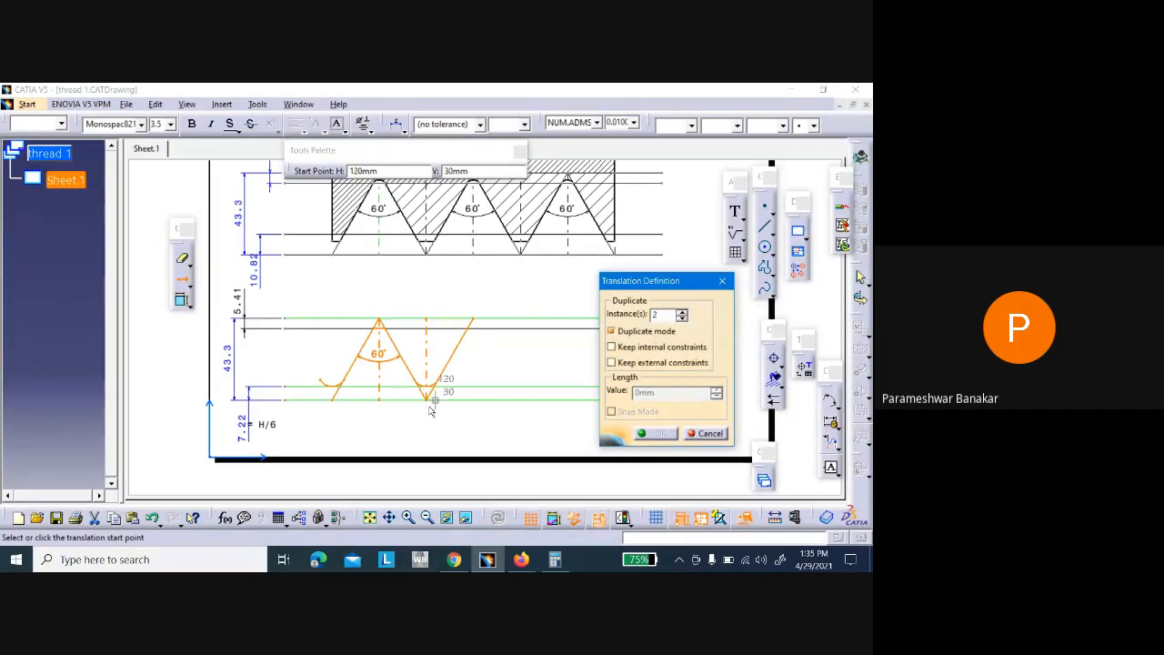
click(333, 398)
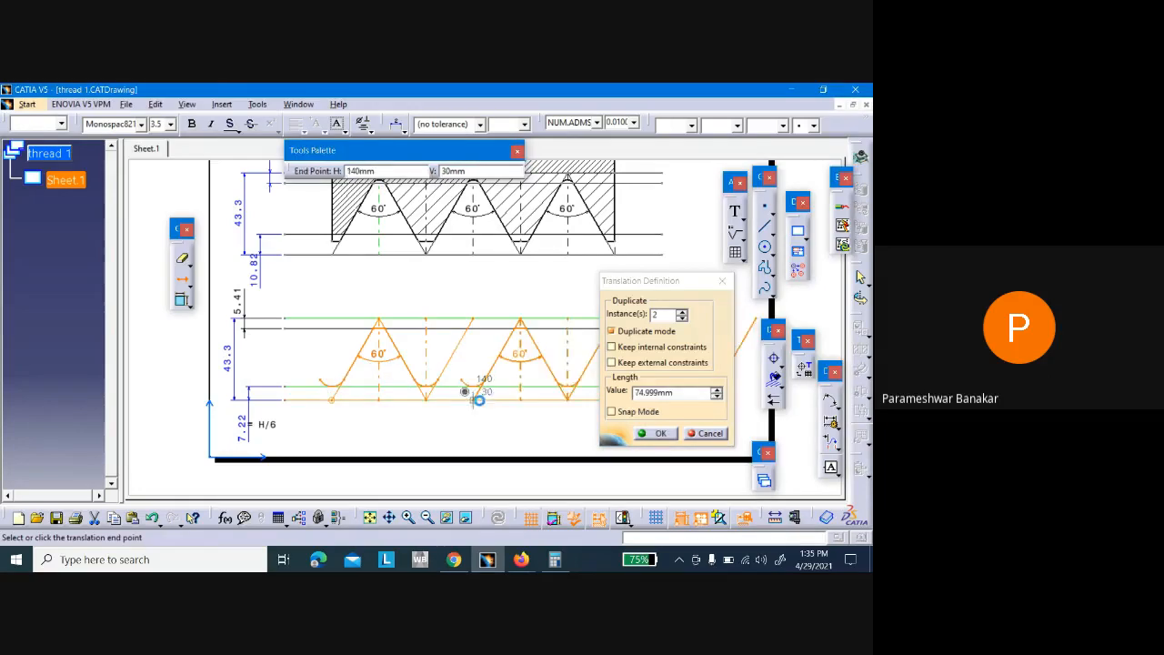
click(428, 394)
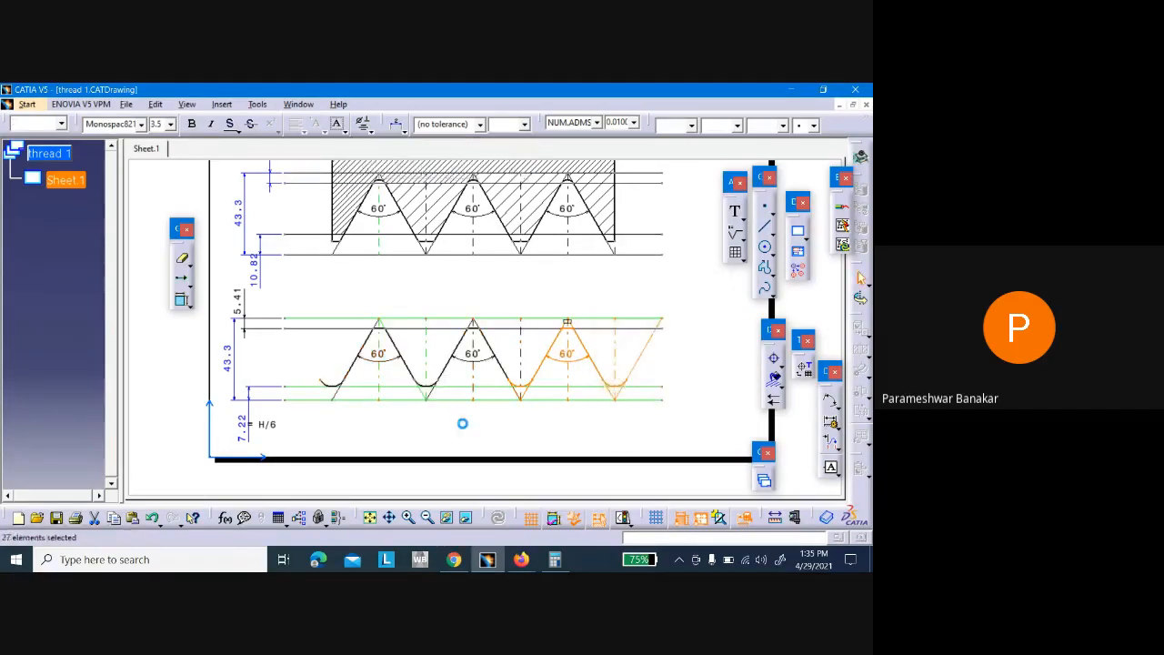
click(464, 419)
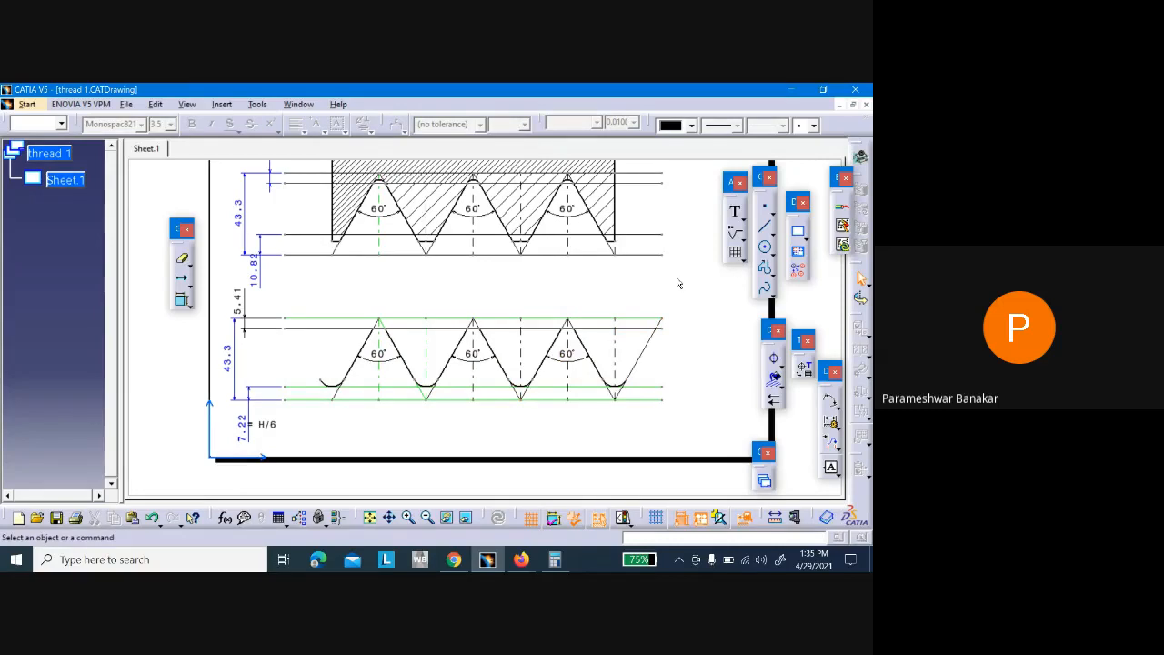
Draw a vertical end line about 63 mm long downward from the far end of the lower profile's topmost line
mouse_move(676, 278)
ctrl+middle_down()
mouse_move(686, 333)
mouse_move(697, 270)
mouse_move(697, 307)
ctrl+middle_up()
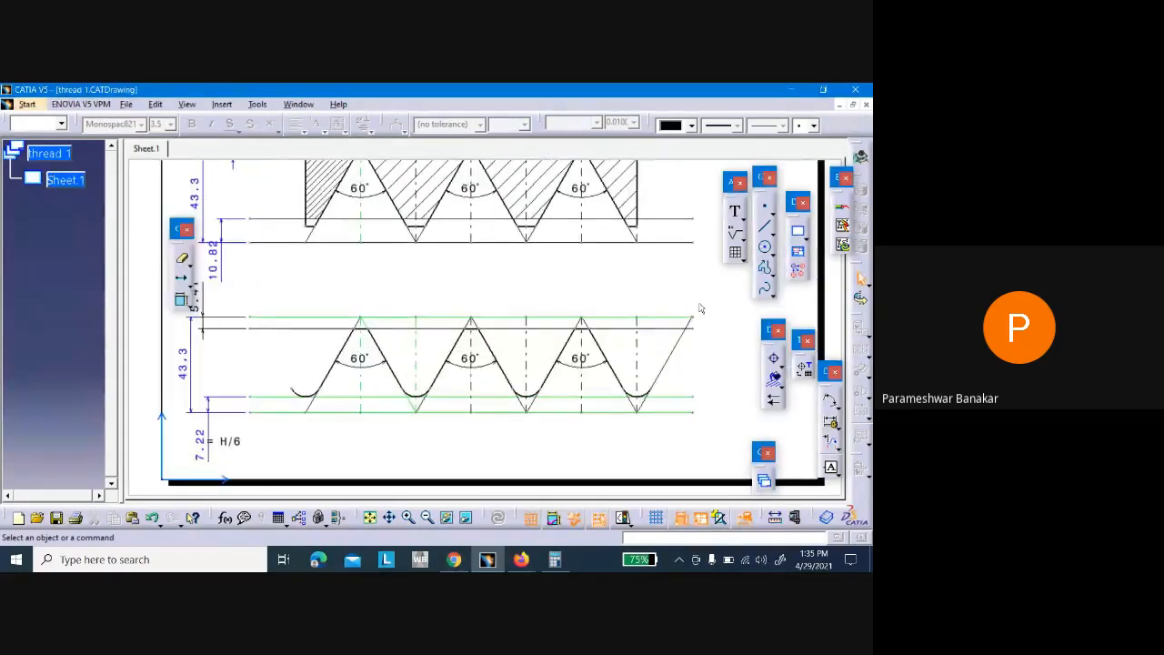
mouse_move(500, 433)
ctrl+middle_down()
mouse_move(502, 411)
mouse_move(503, 450)
ctrl+middle_up()
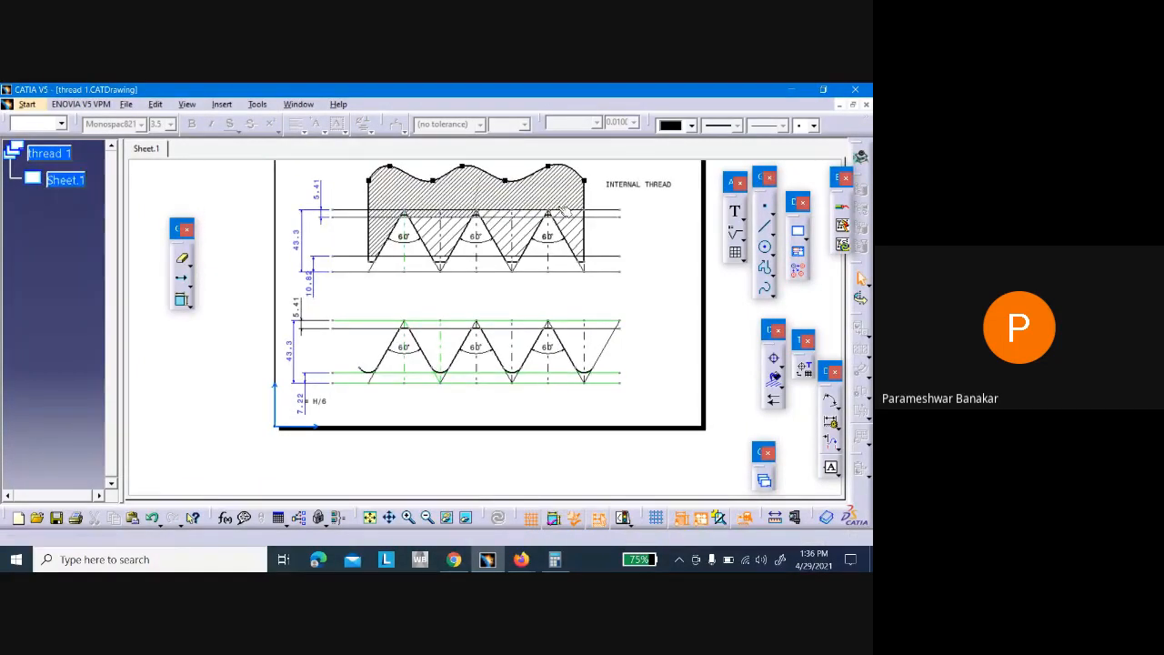
click(765, 228)
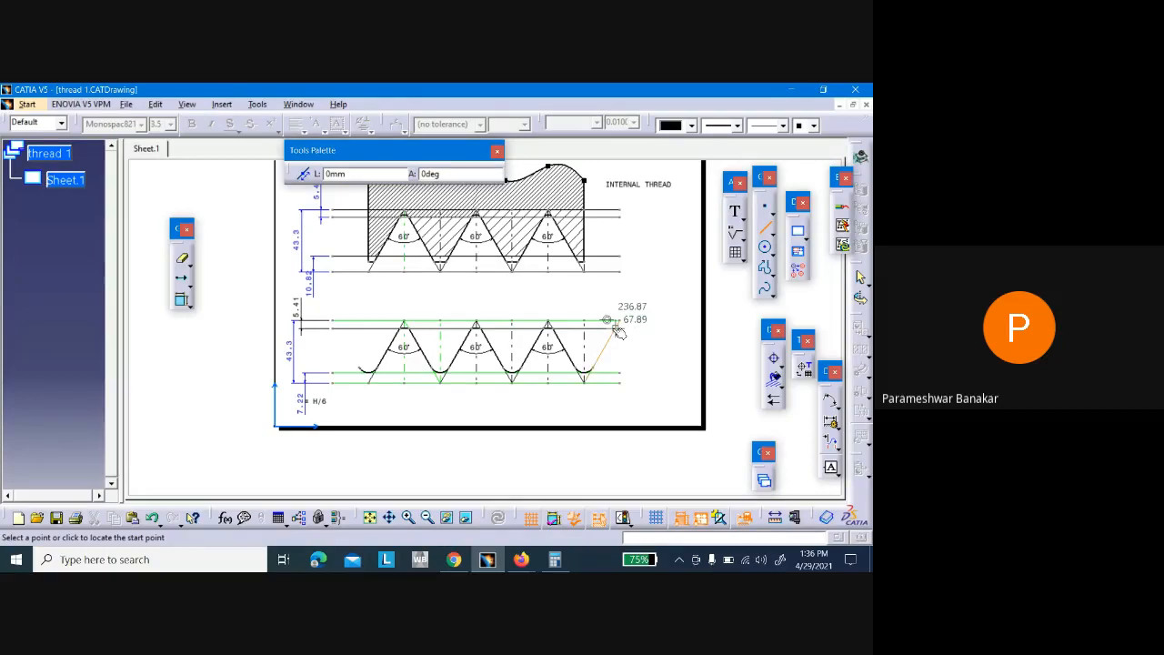
click(624, 323)
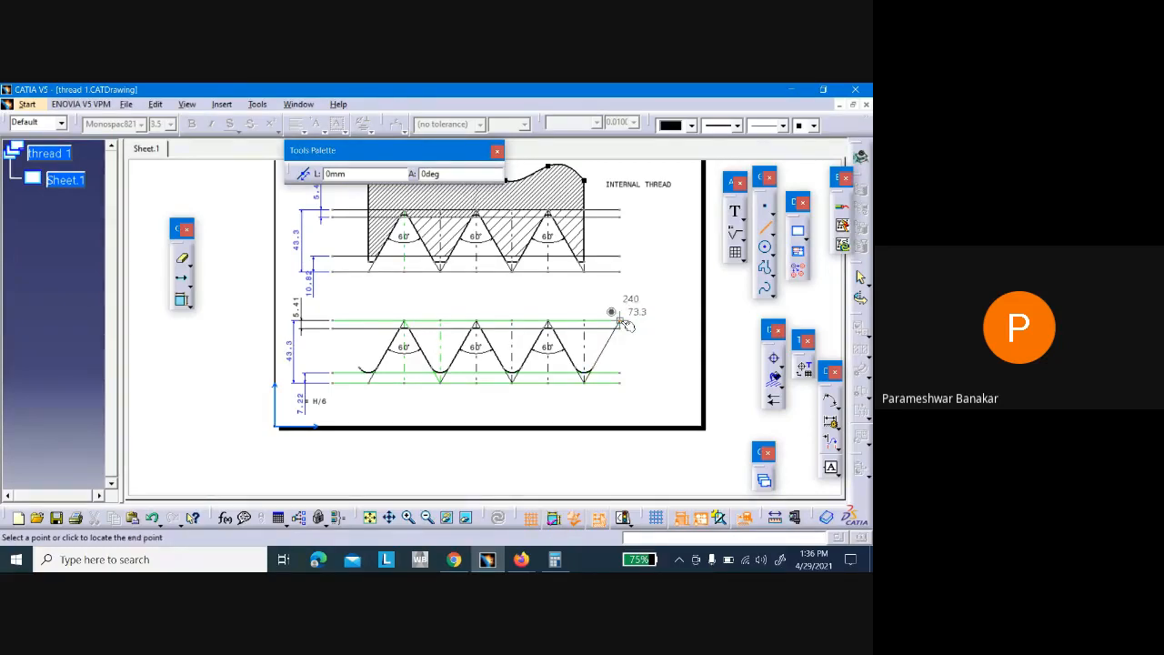
click(621, 414)
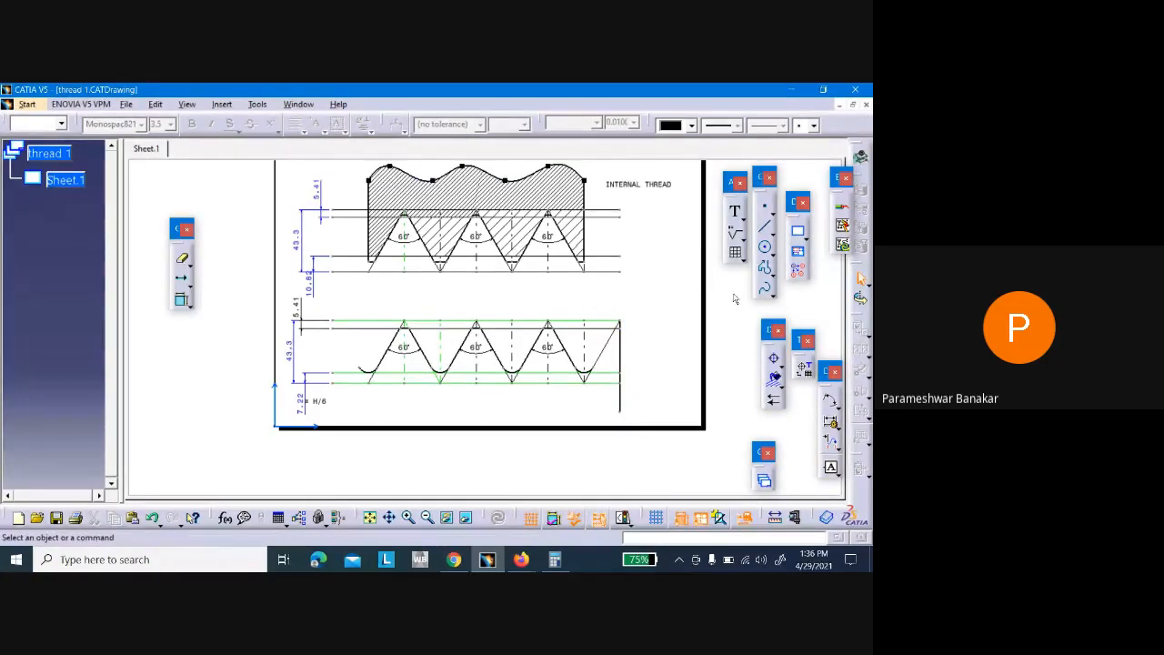
click(765, 225)
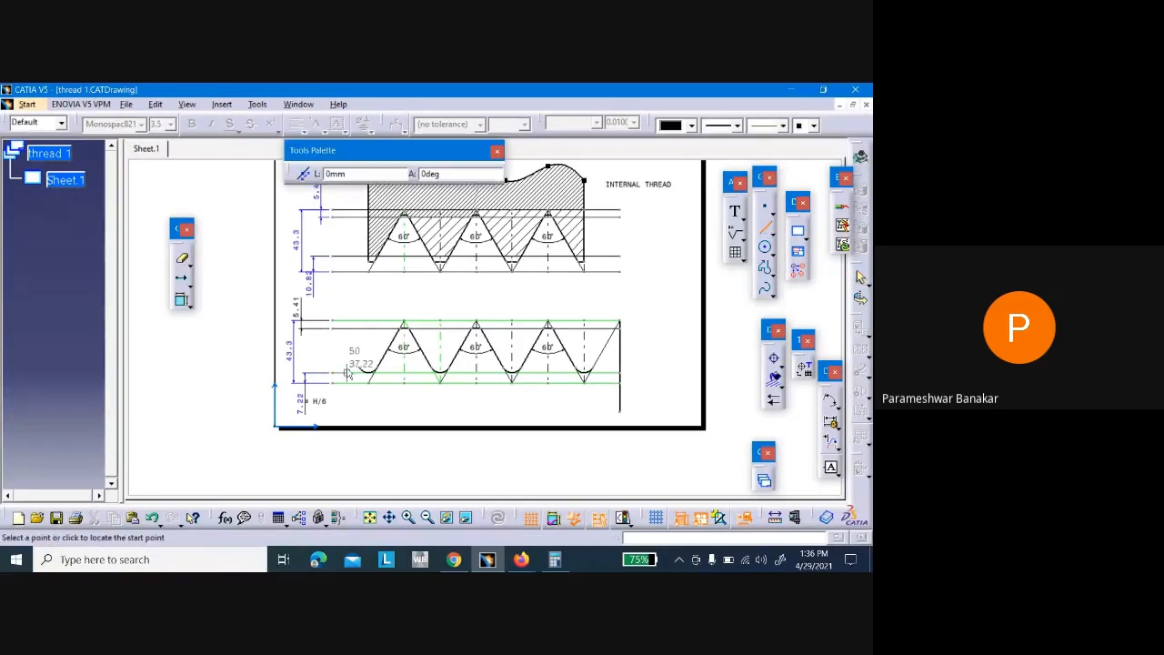
click(360, 322)
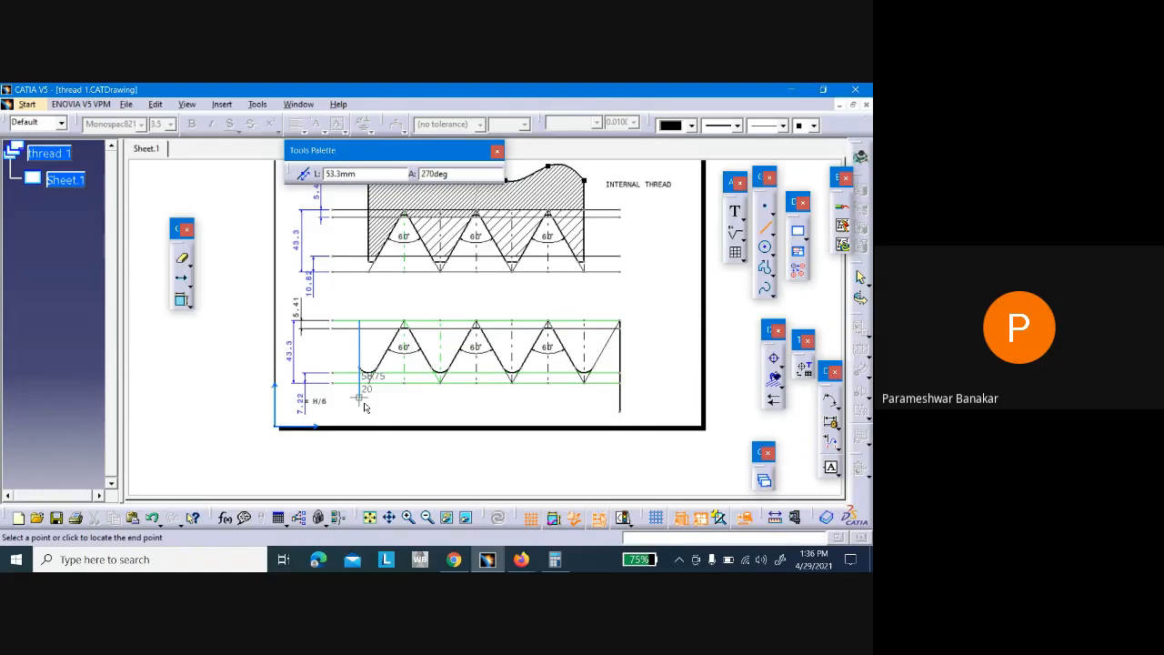
key(Escape)
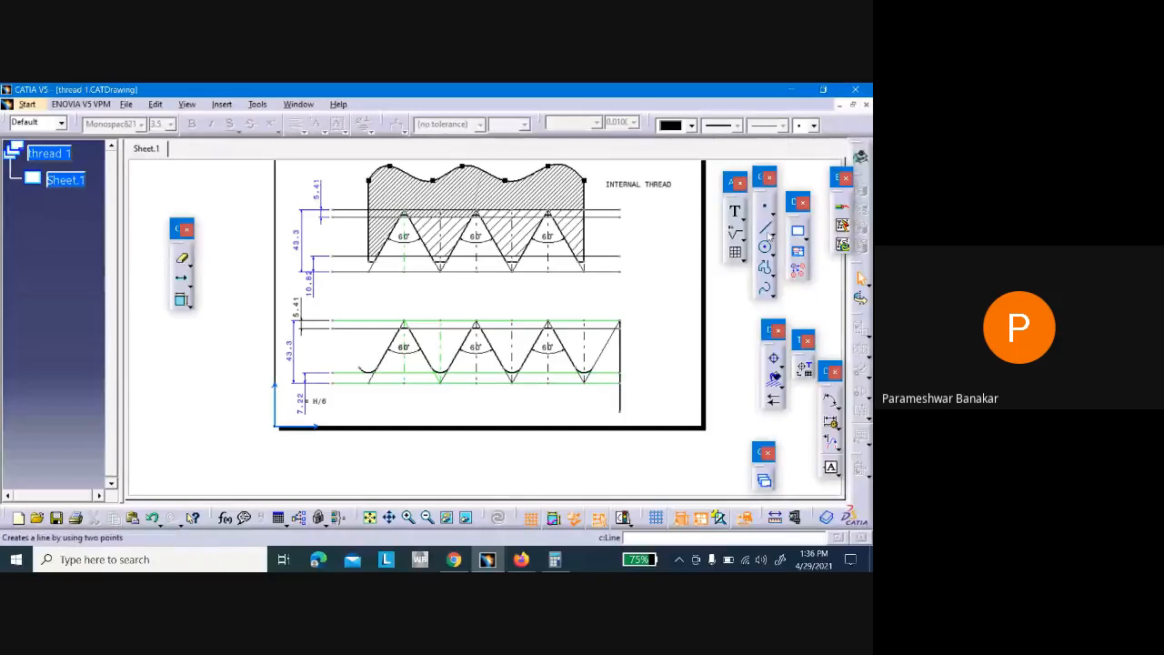
Draw a vertical line about 31 mm long downward from the free end of the first root arc
click(765, 226)
click(359, 369)
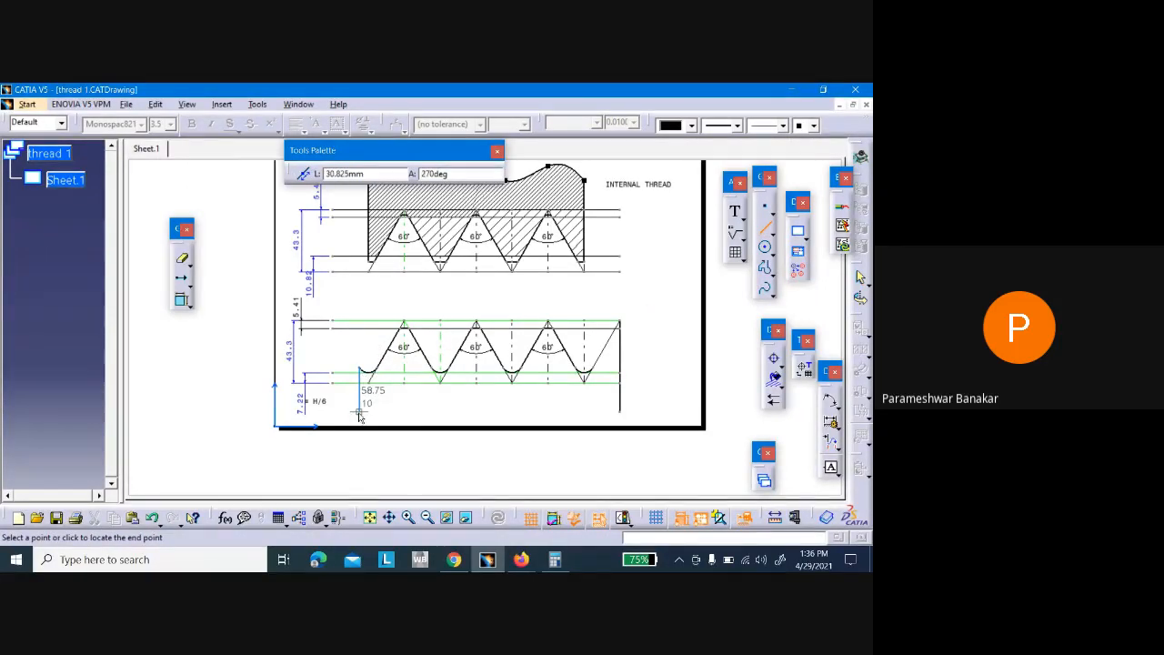
click(359, 412)
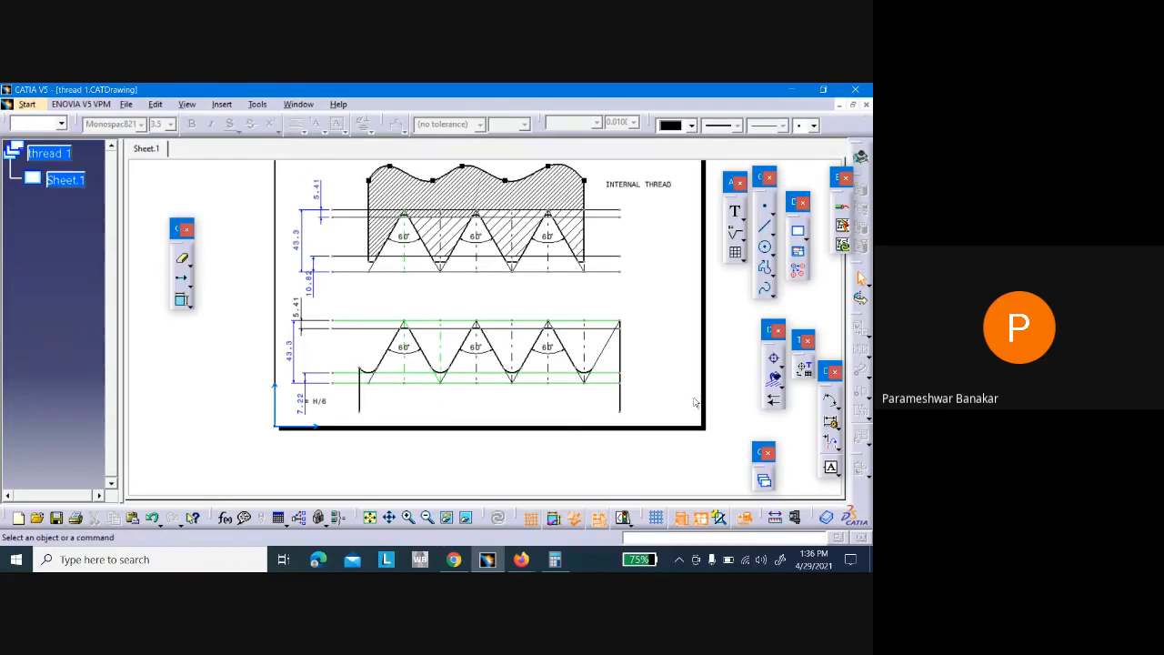
Draw a wavy break spline from the lower end of the short vertical line, ending about 20 mm short of the opposite end line
click(766, 291)
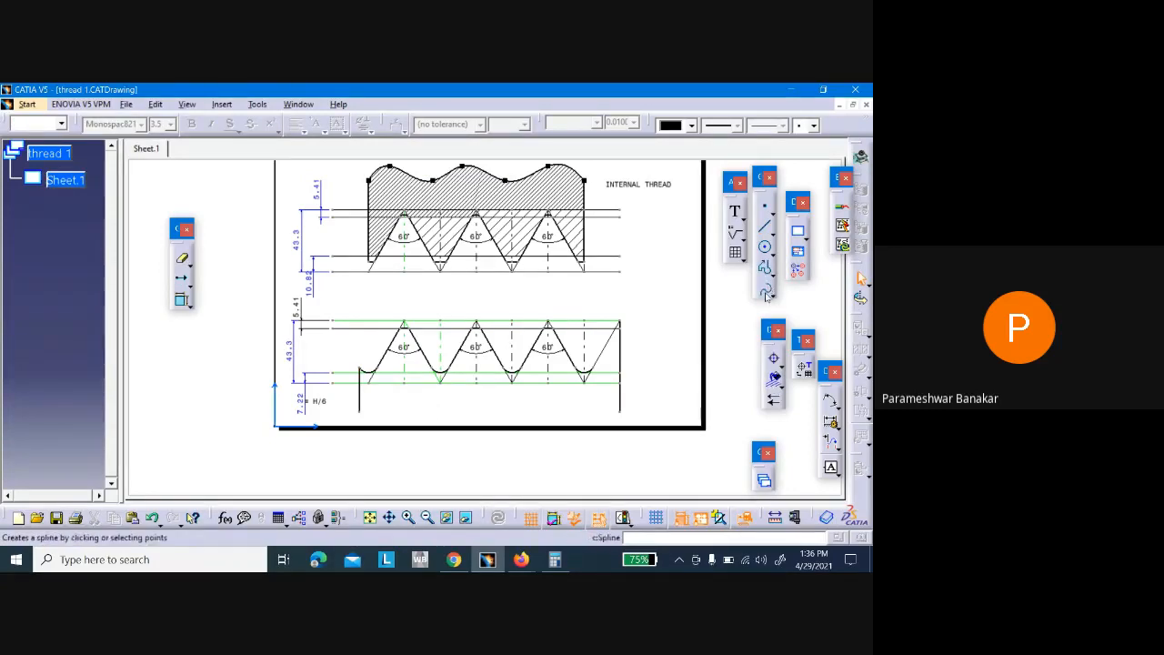
click(359, 411)
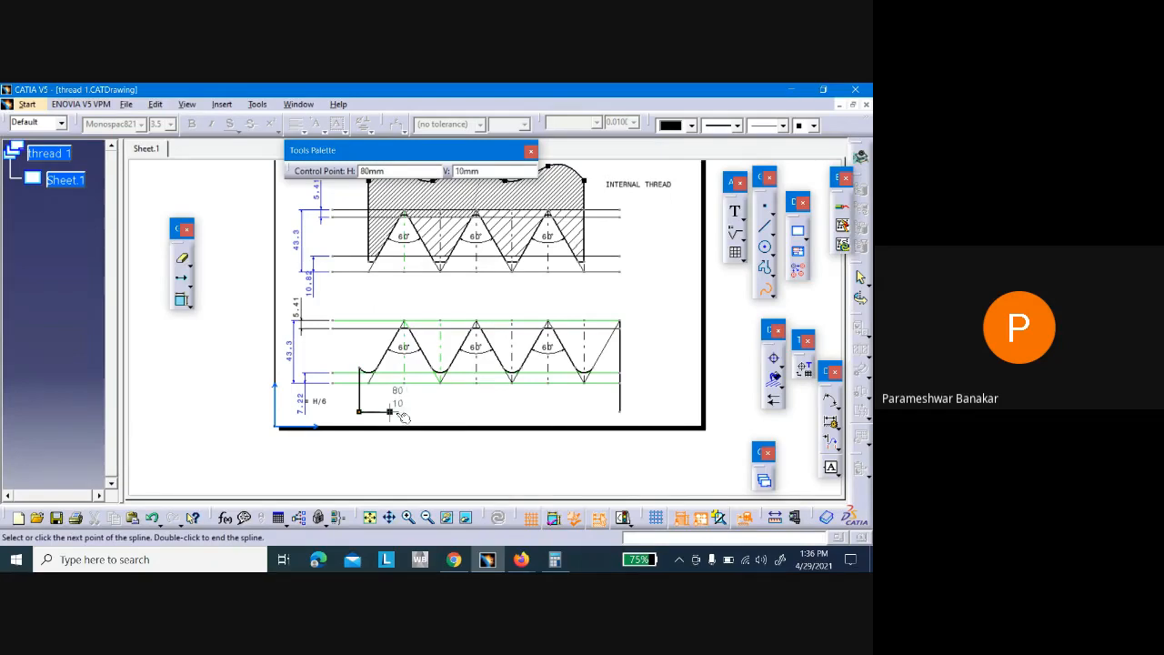
click(390, 412)
click(420, 412)
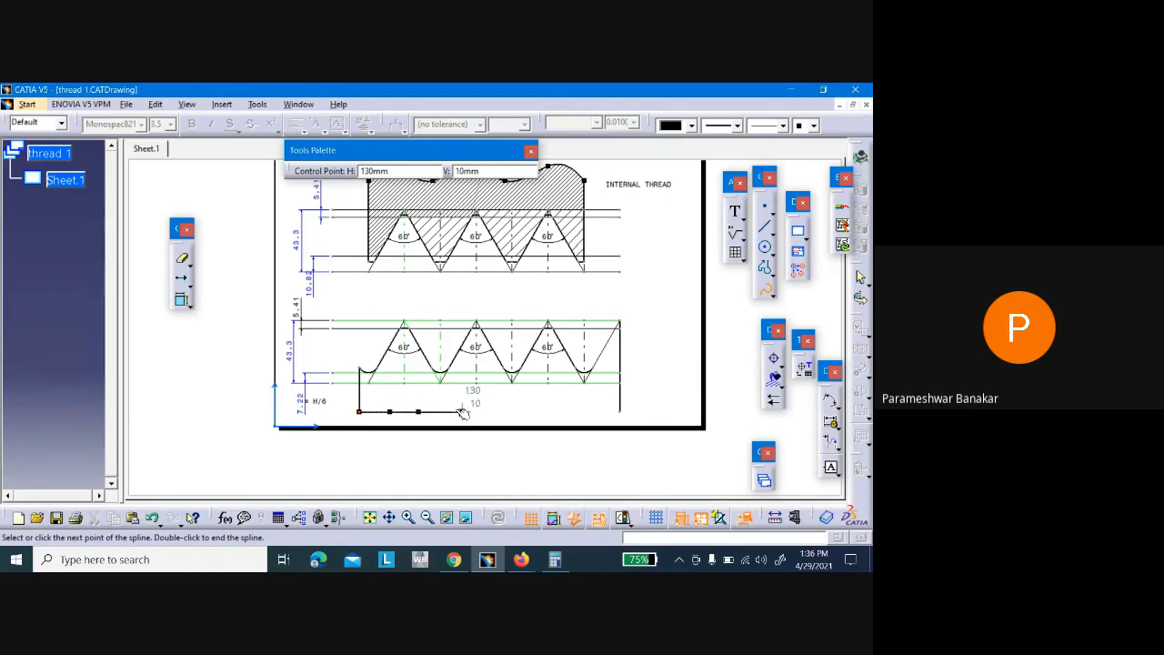
click(462, 397)
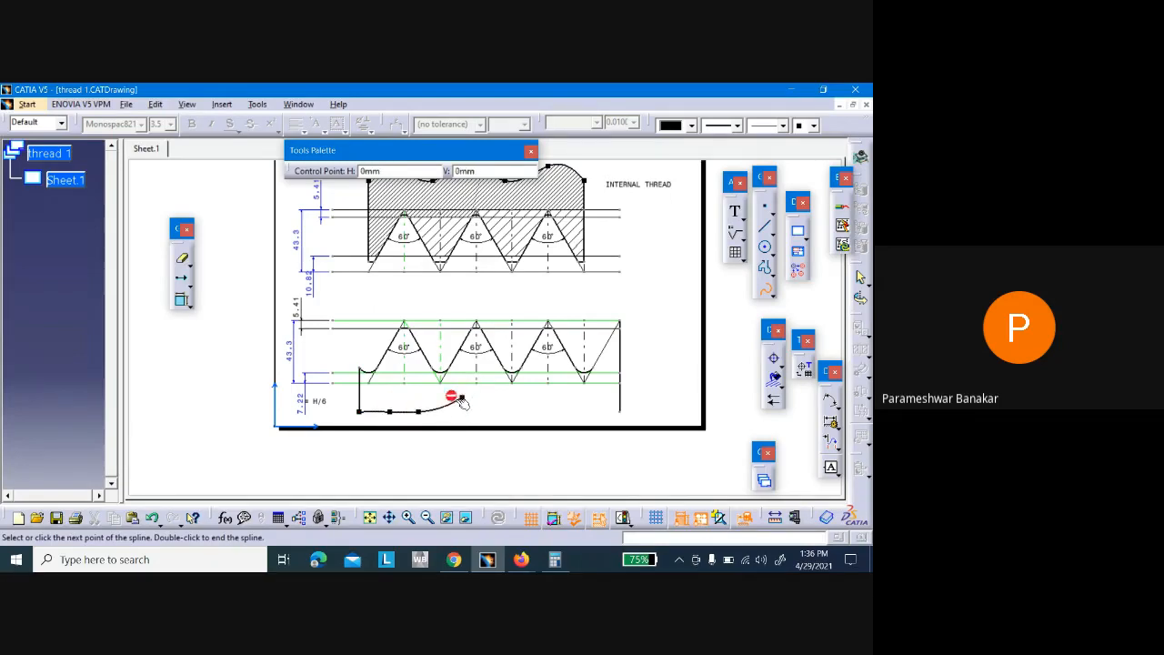
click(534, 412)
click(591, 411)
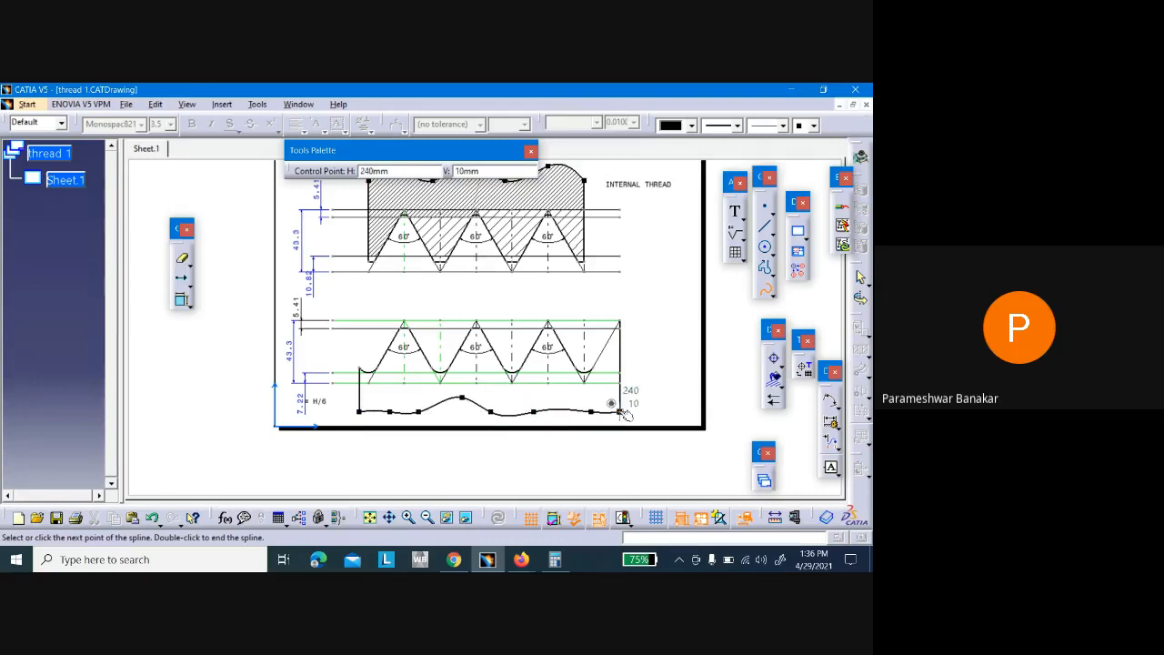
click(621, 411)
double_click(625, 414)
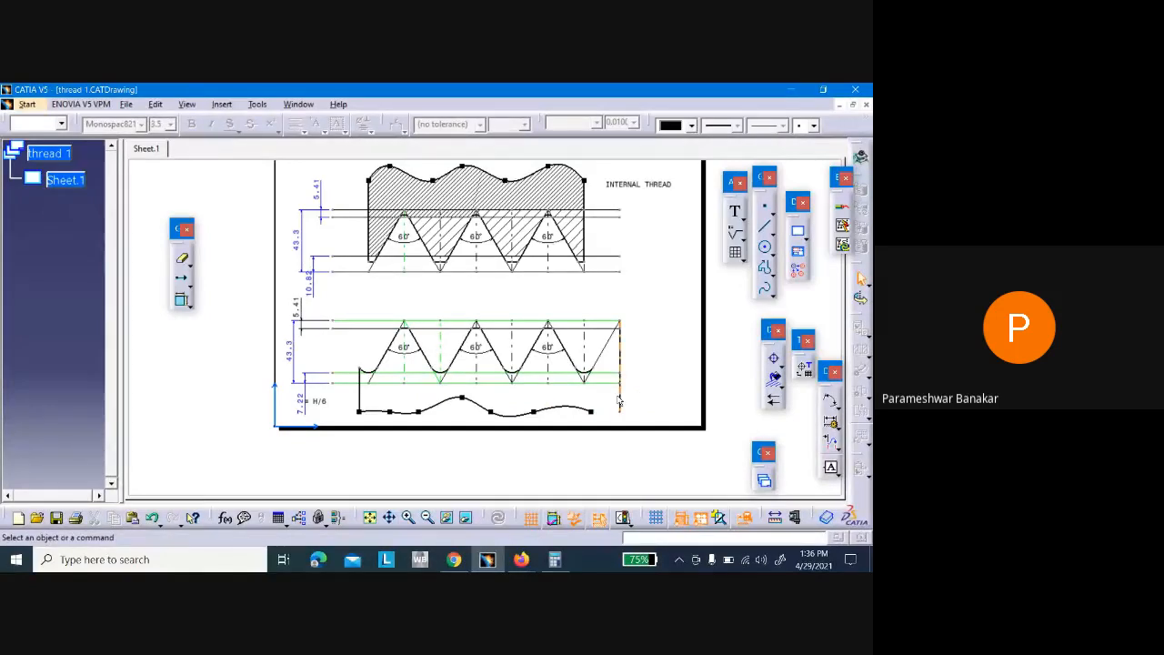
Close the remaining gap with a short spline from the wavy spline's end to the long vertical line's lower end
click(764, 289)
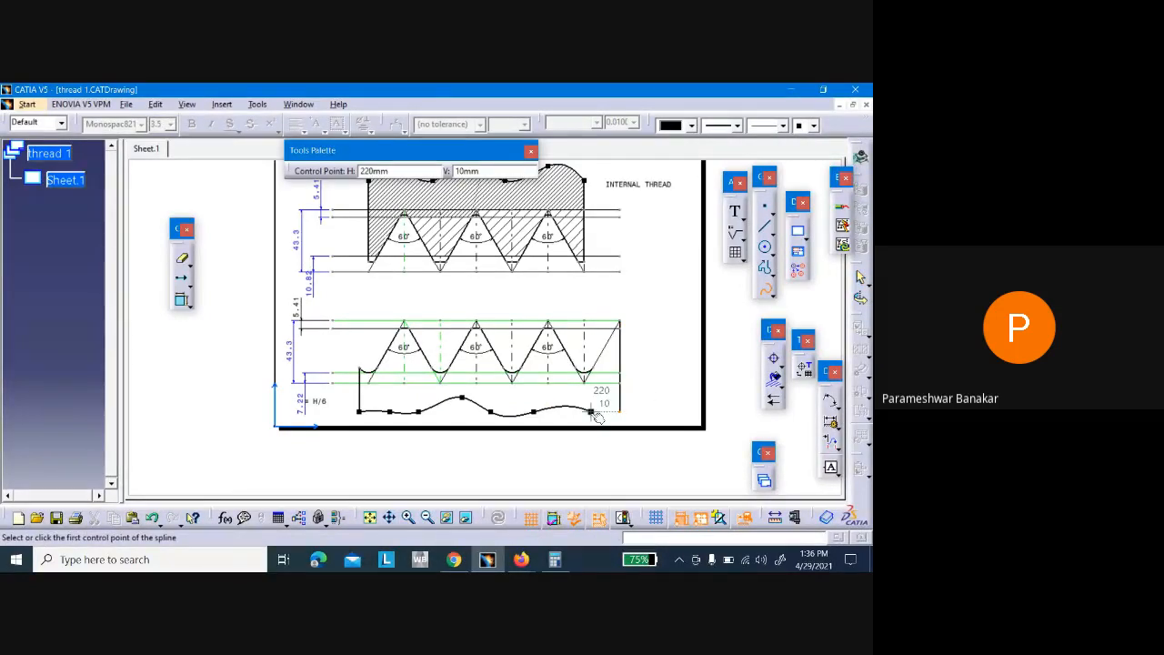
click(622, 414)
click(621, 412)
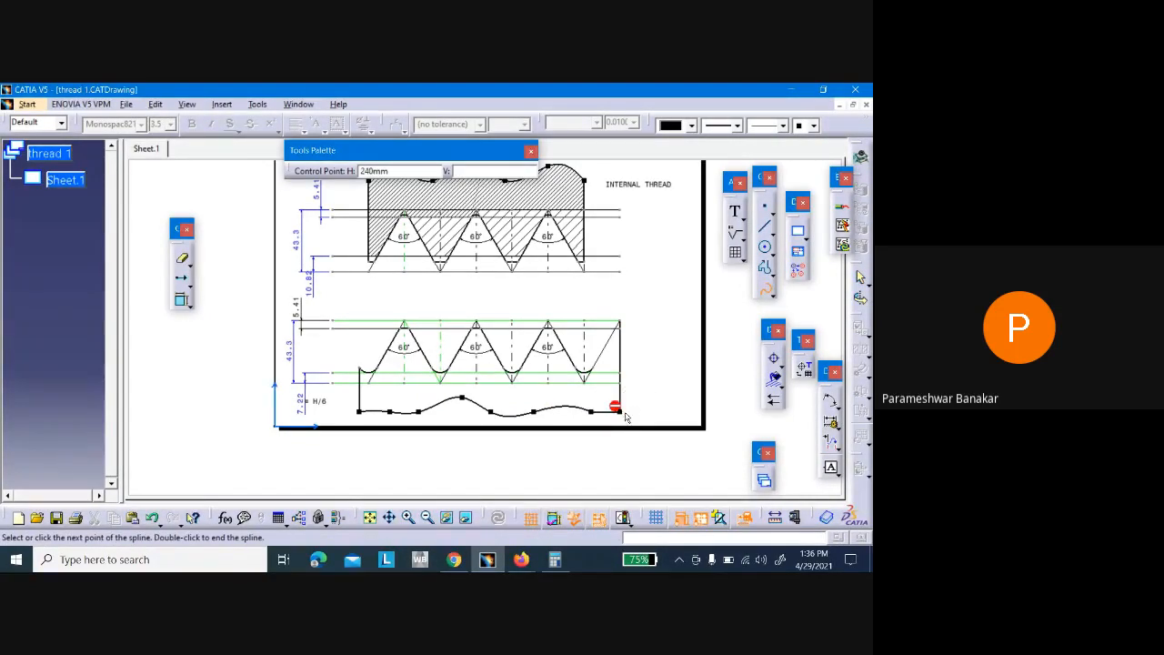
key(Escape)
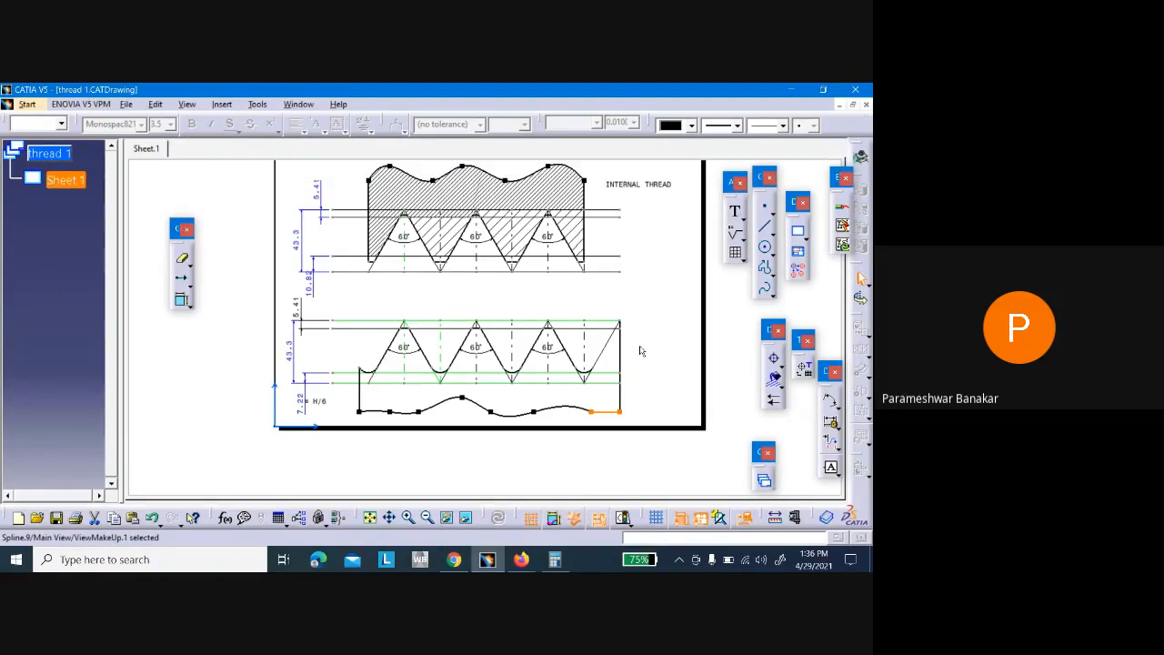
click(652, 371)
Hatch the lower thread section with Area Fill, covering the body above the break spline, the three teeth and the partial end tooth
middle_drag(652, 371, 687, 353)
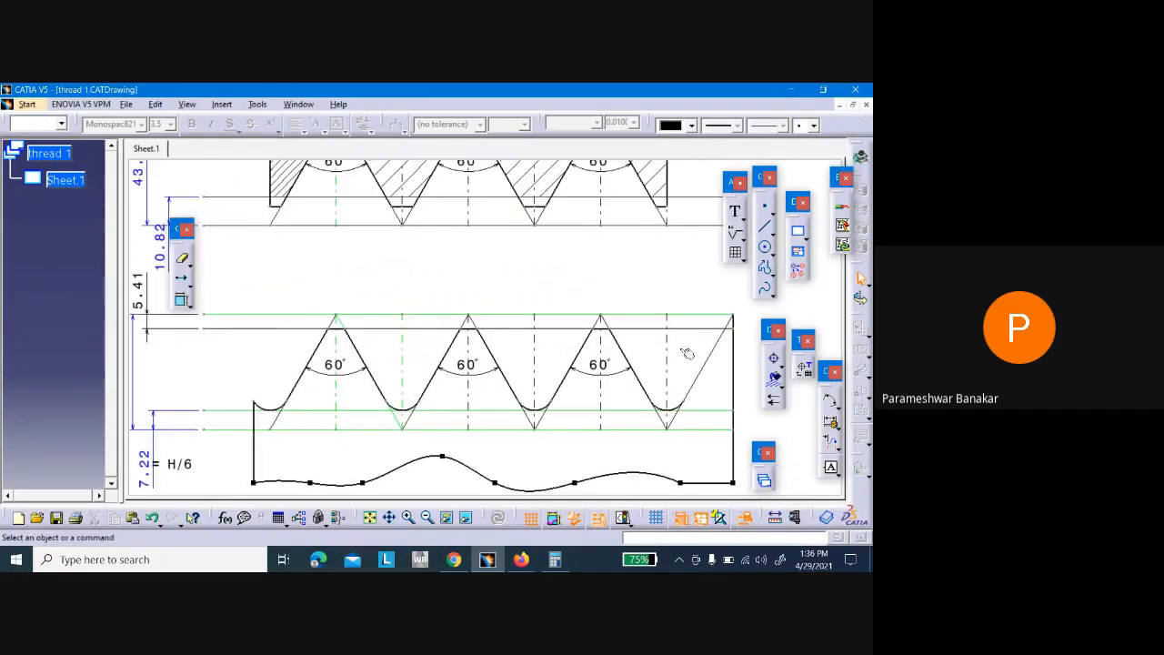
mouse_move(596, 283)
middle_down()
mouse_move(481, 202)
mouse_move(508, 246)
mouse_move(535, 252)
mouse_move(535, 266)
mouse_move(483, 267)
mouse_move(483, 304)
mouse_move(488, 294)
middle_up()
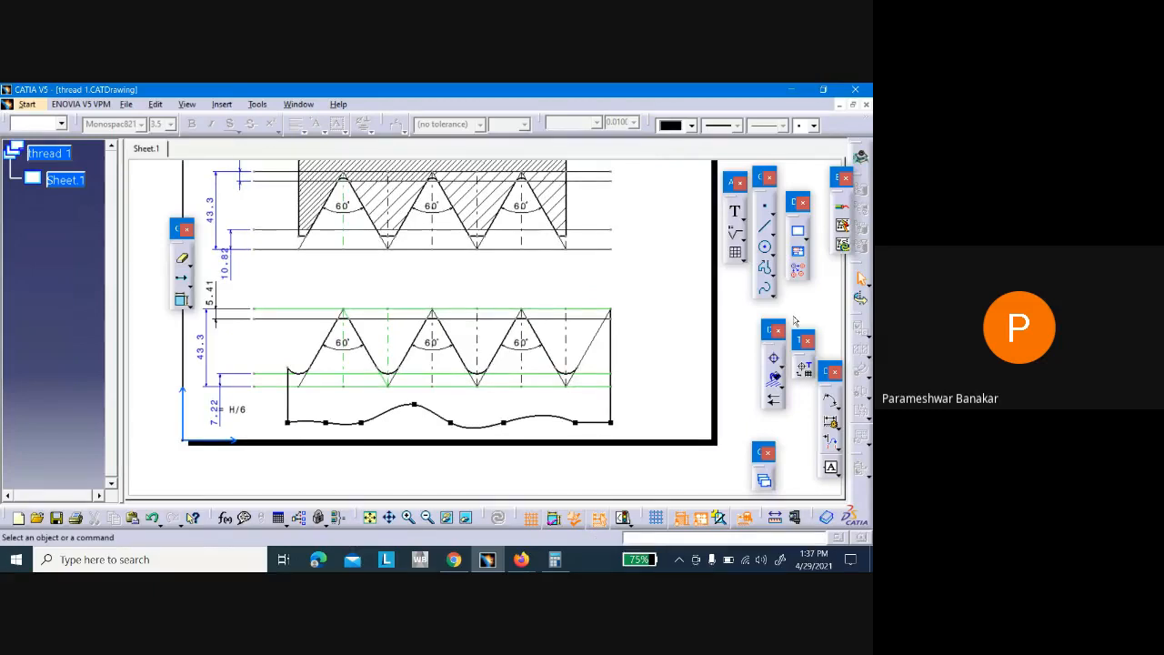
click(775, 380)
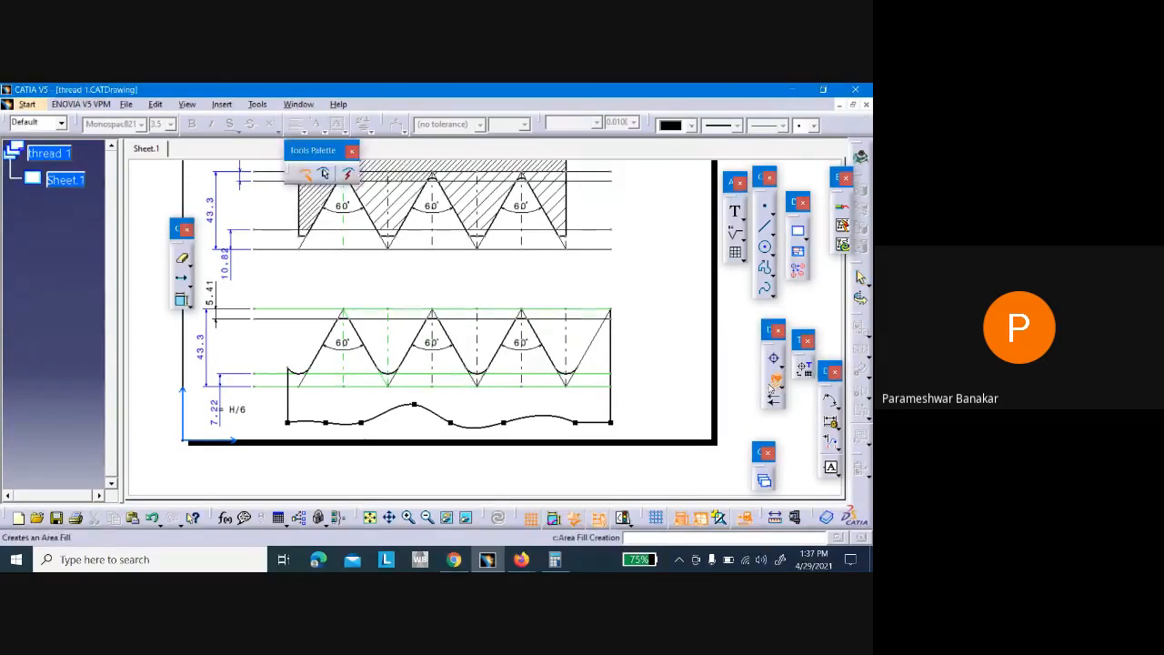
click(555, 400)
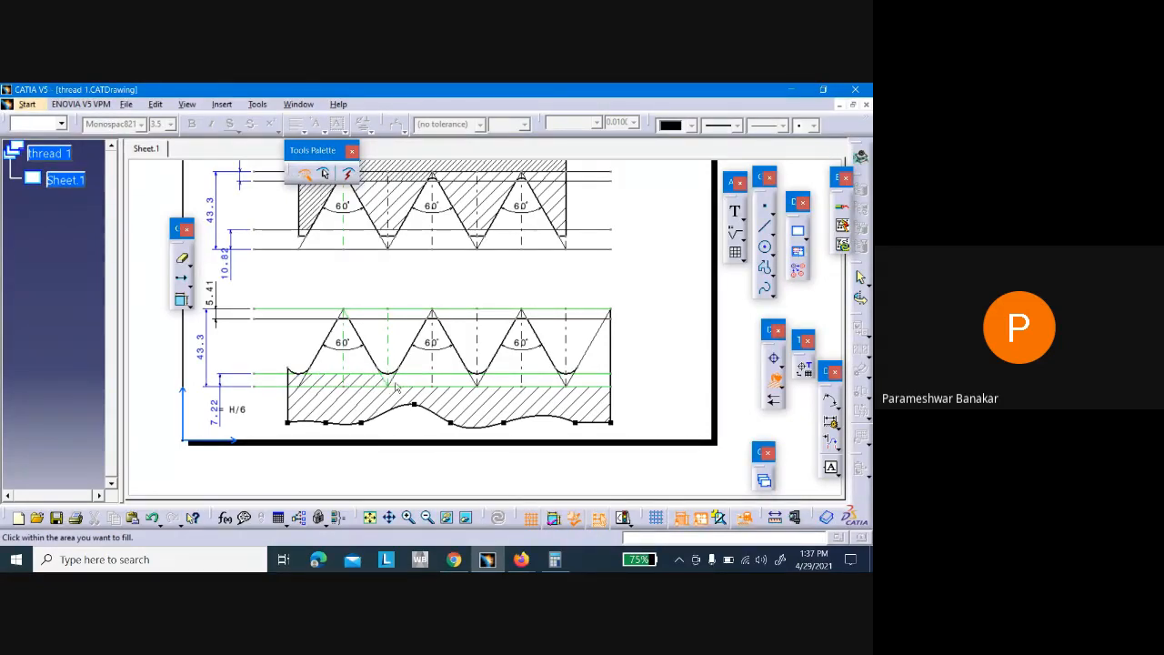
click(448, 380)
click(454, 369)
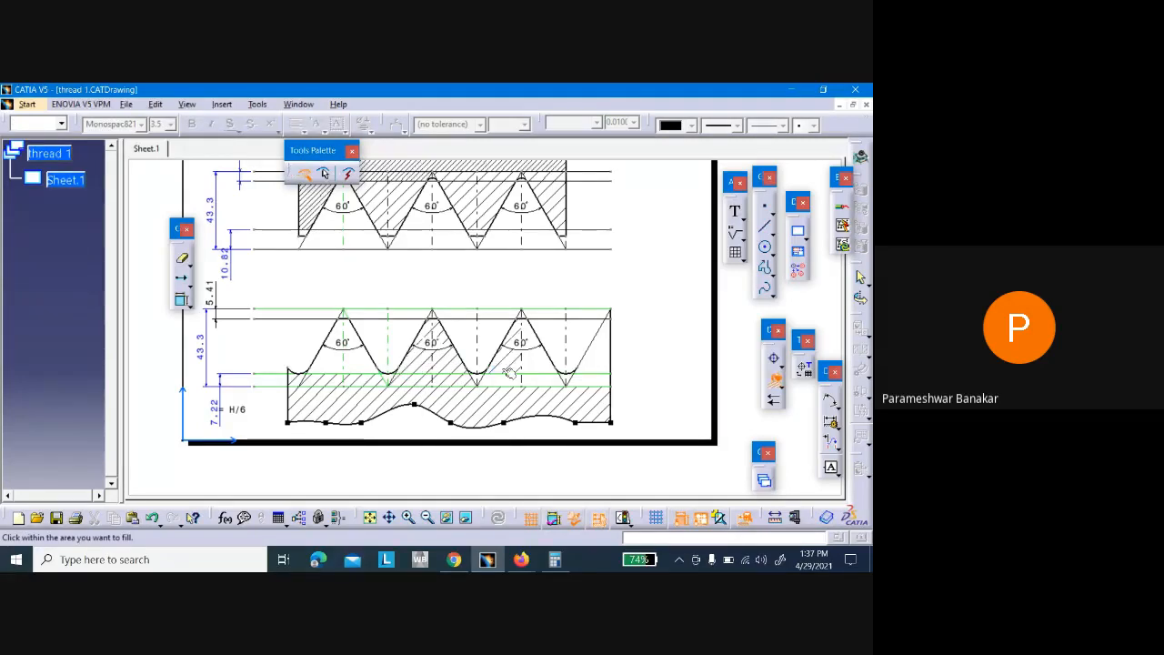
click(594, 359)
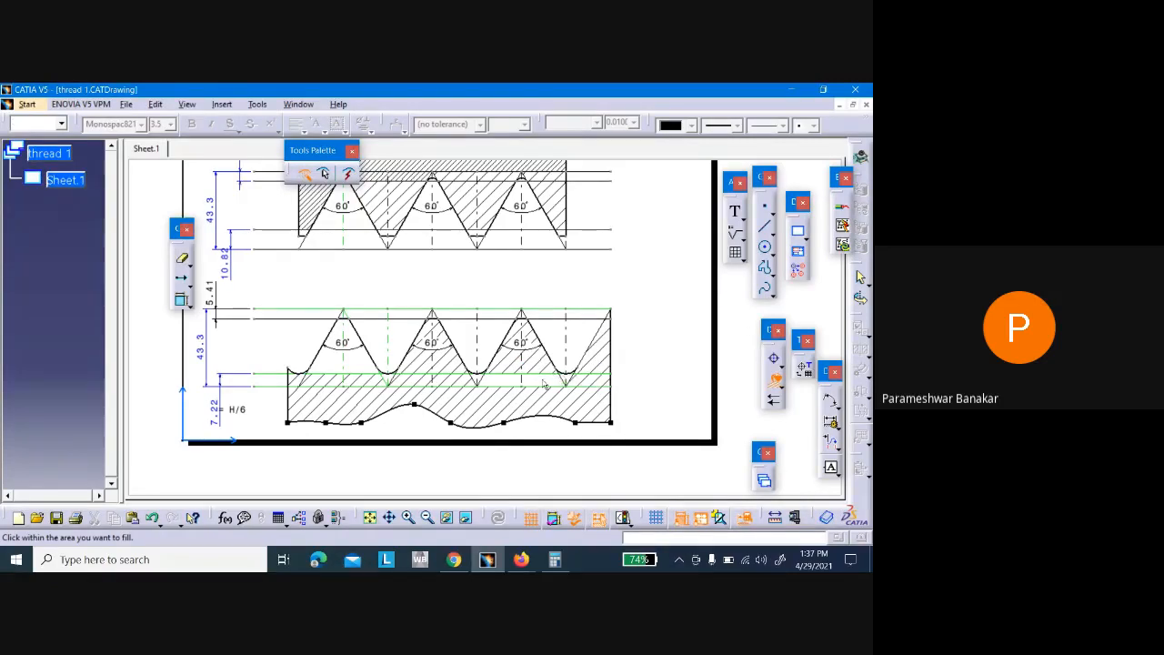
click(346, 359)
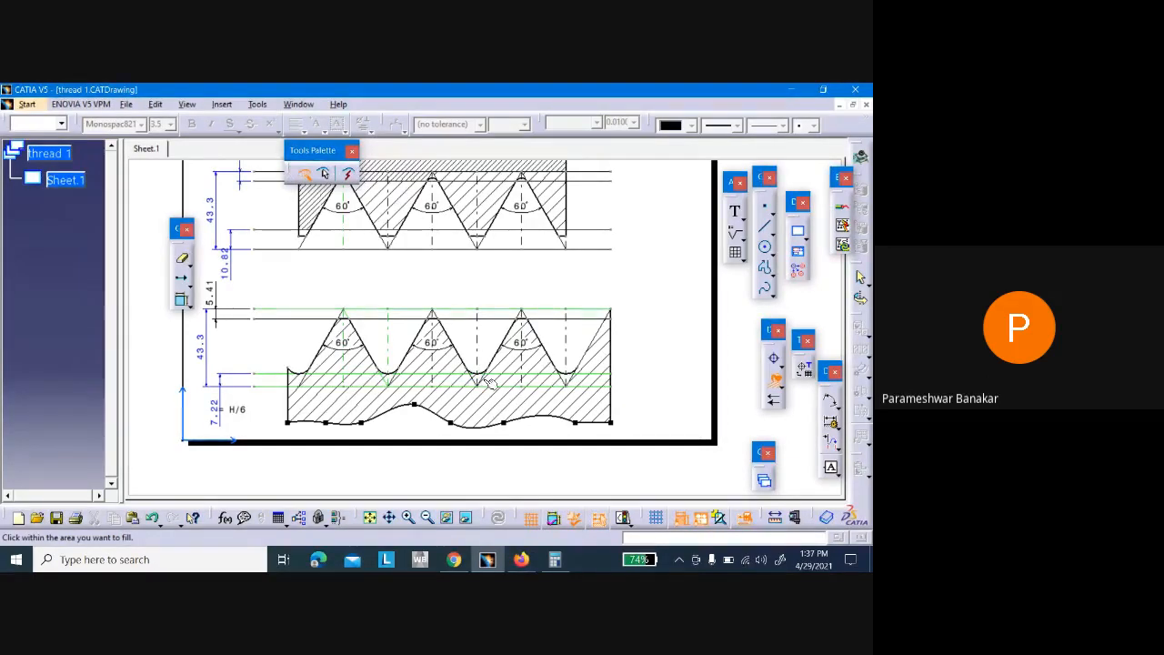
click(565, 378)
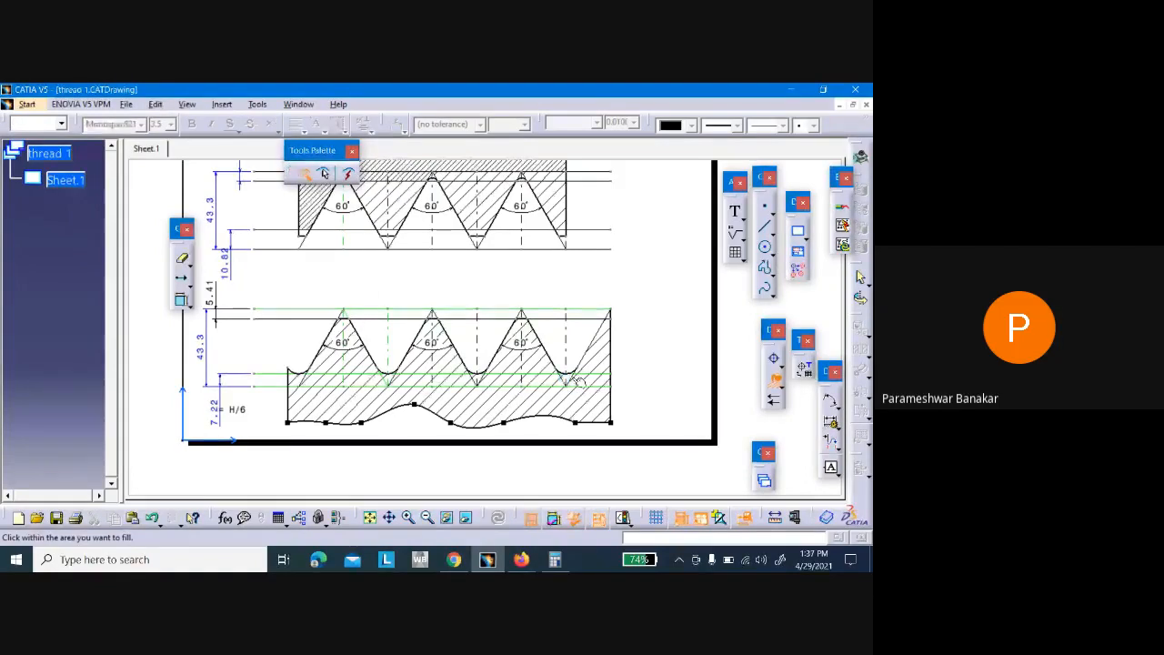
right_click(335, 399)
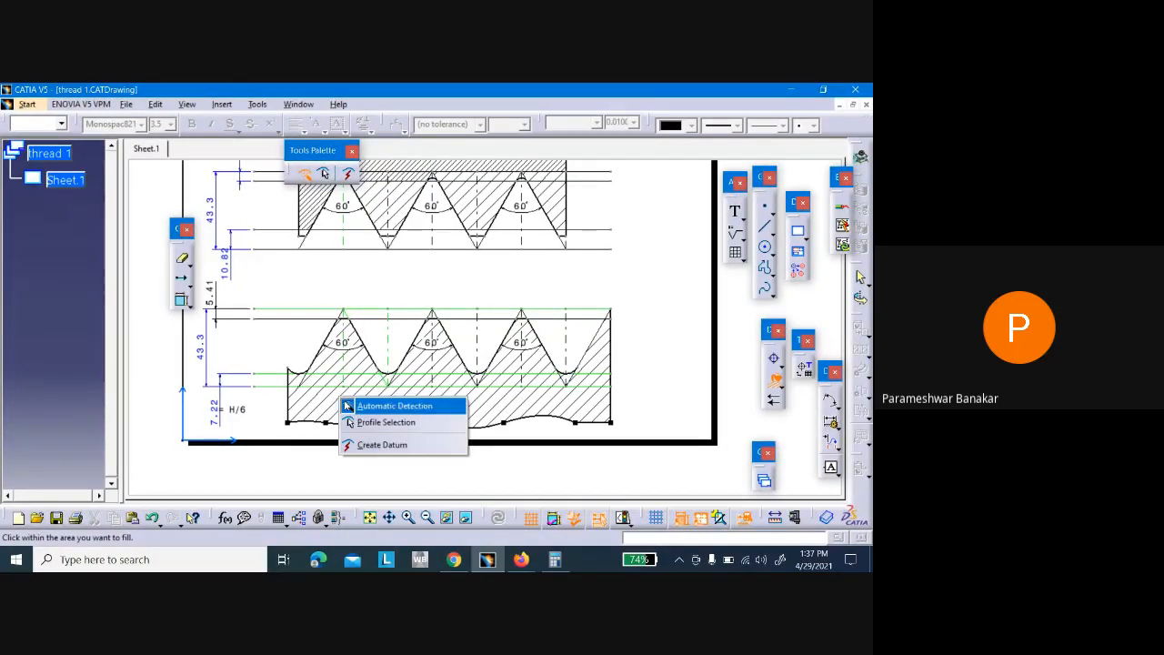
Leave Area Fill and set the hatching pitch of the lower thread's body above the break spline to 2 mm
click(773, 382)
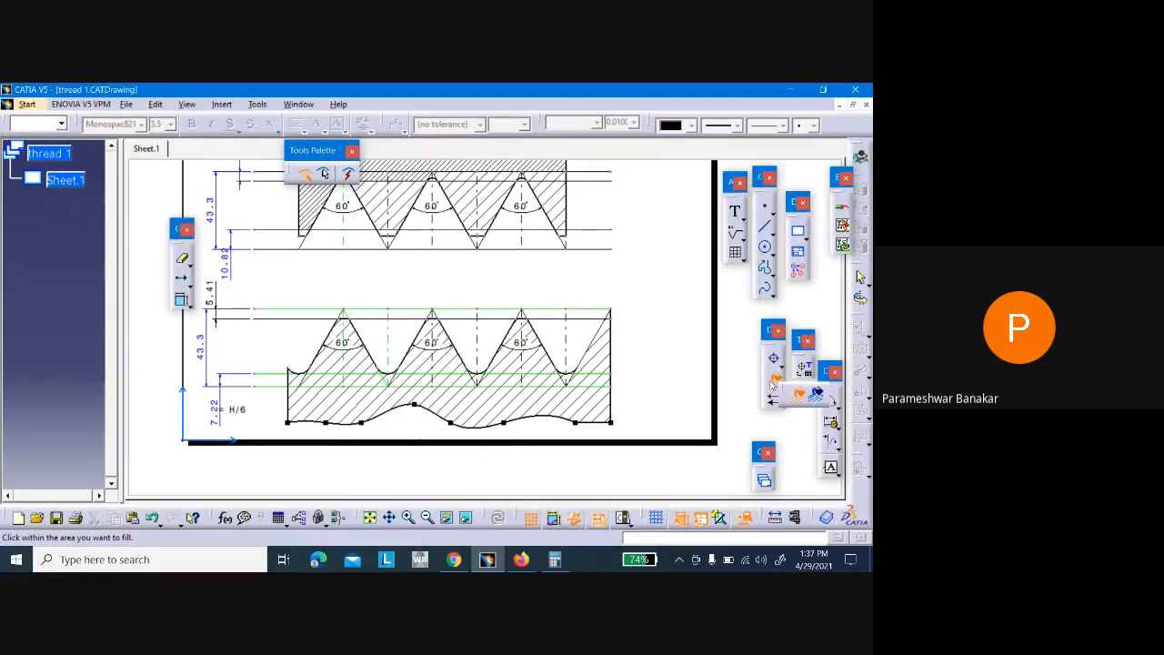
click(793, 395)
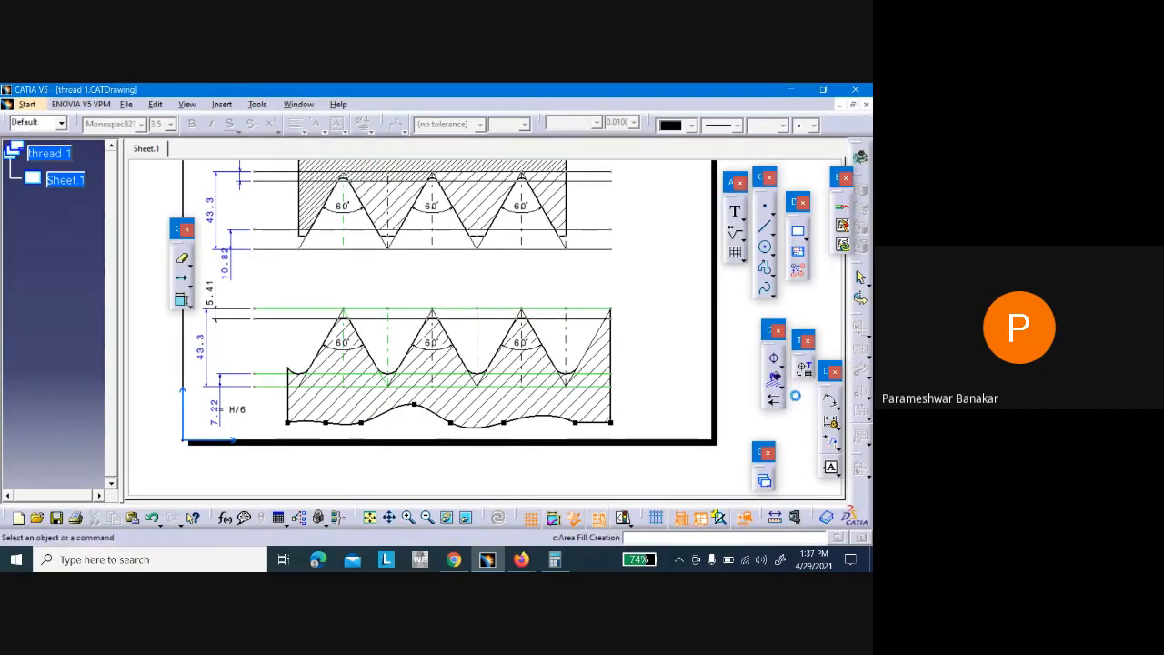
double_click(329, 395)
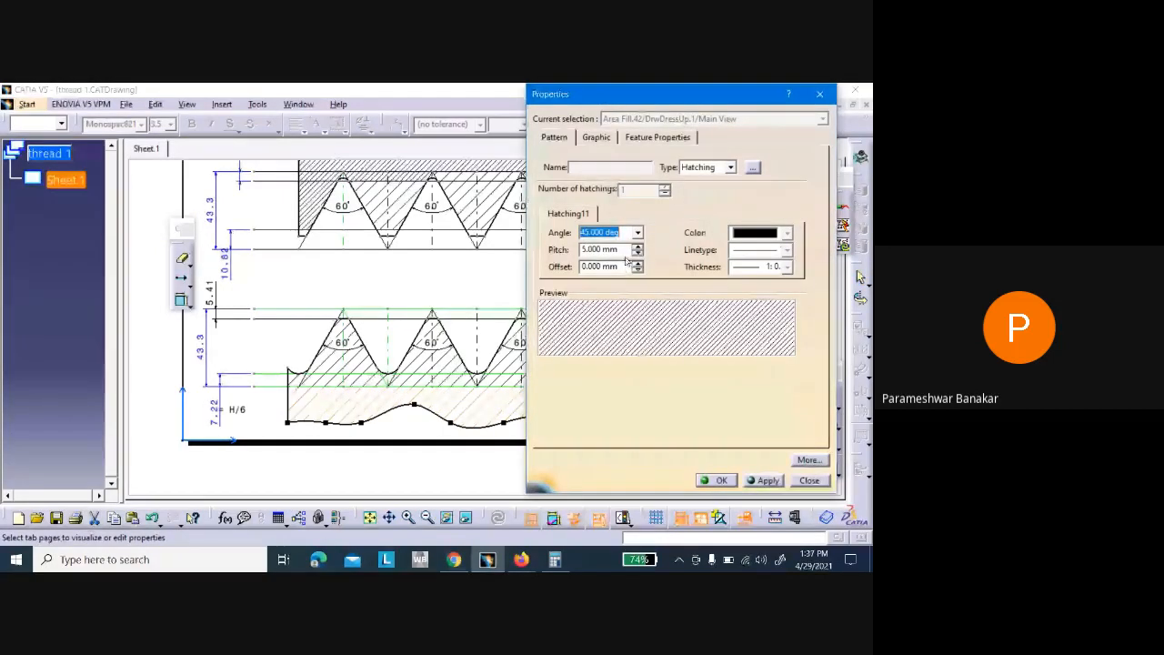
key(Tab)
text(2)
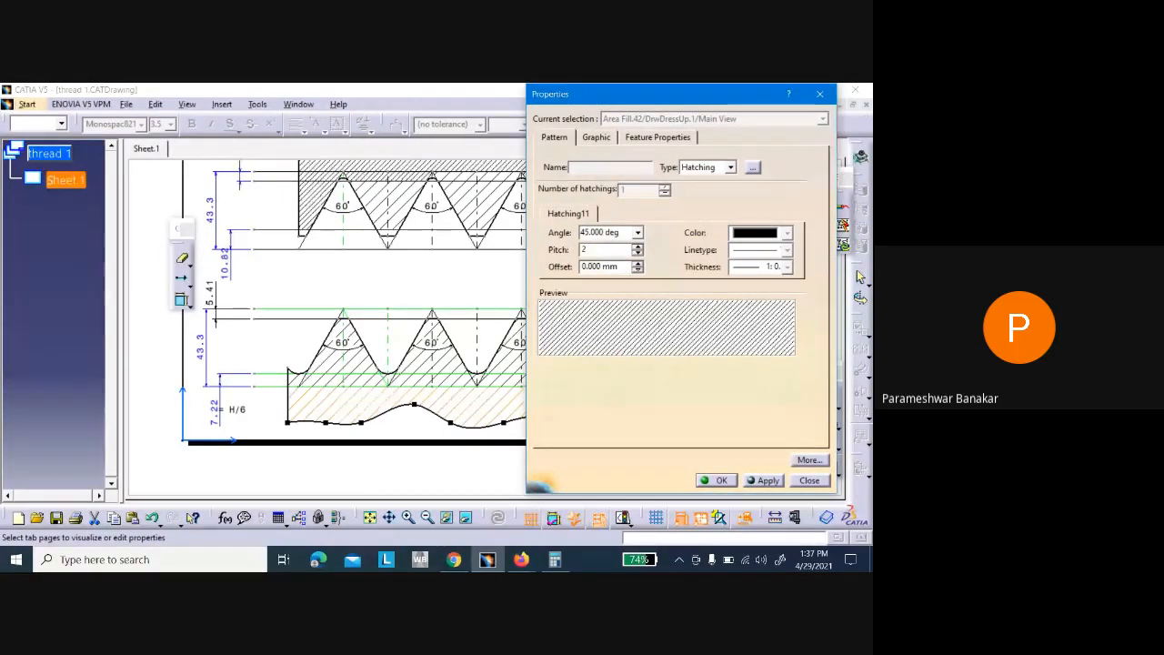
click(771, 480)
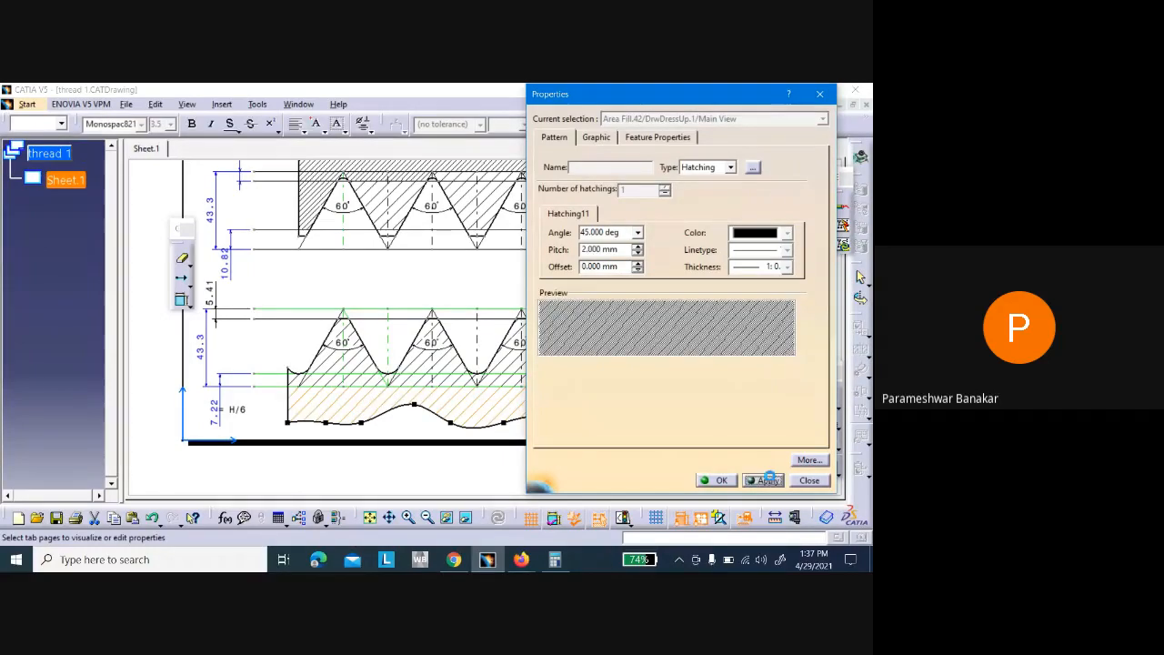
click(717, 481)
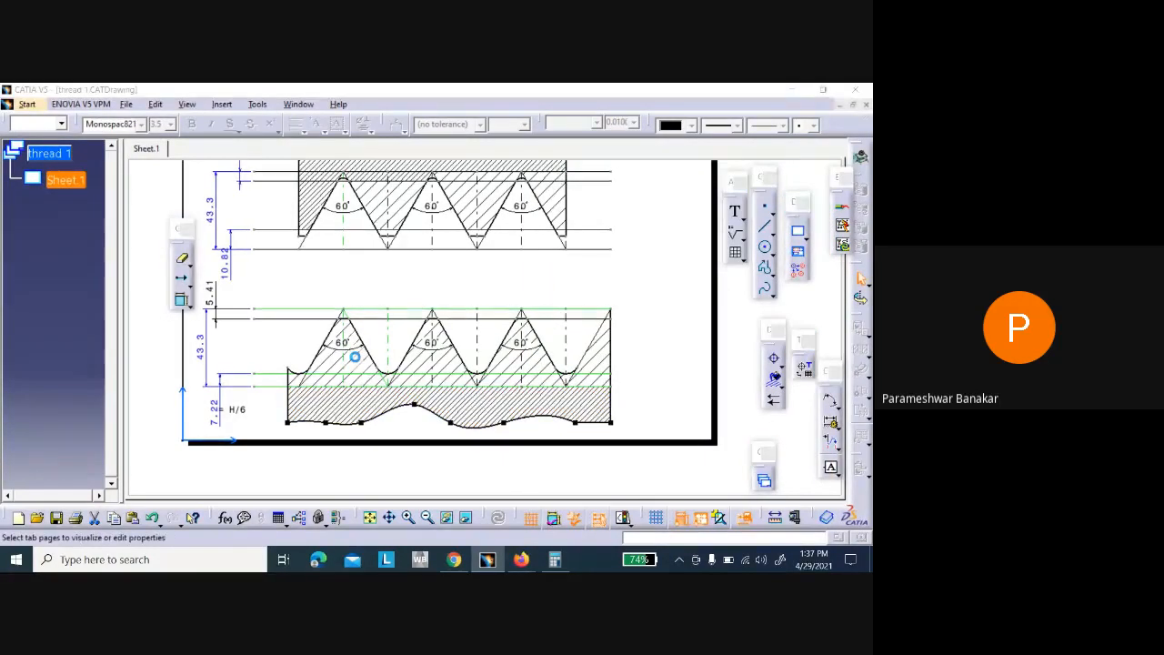
Set the hatching pitch in the right half of the lower thread's first tooth to 2 mm
drag(625, 250, 572, 250)
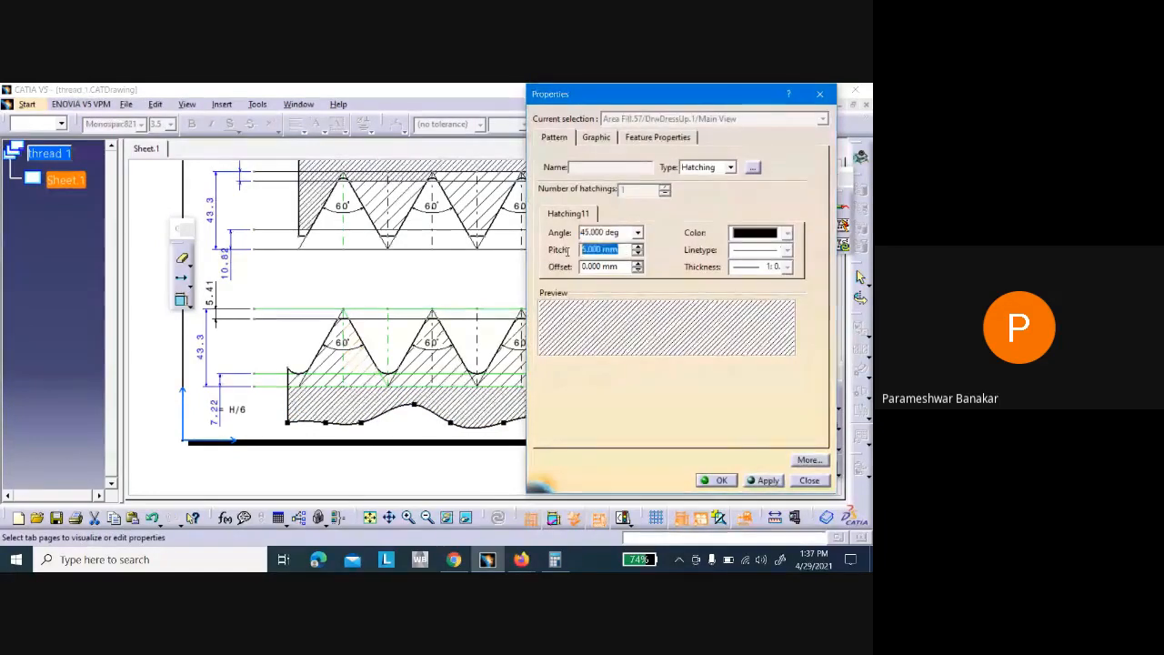
text(2)
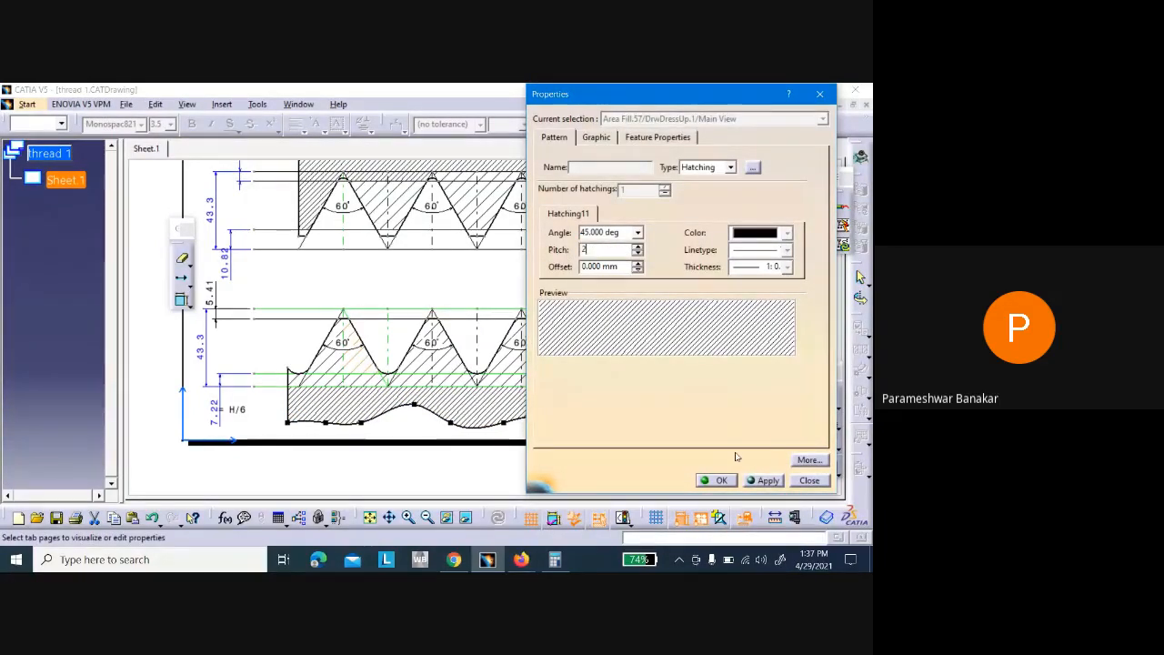
click(764, 480)
click(724, 482)
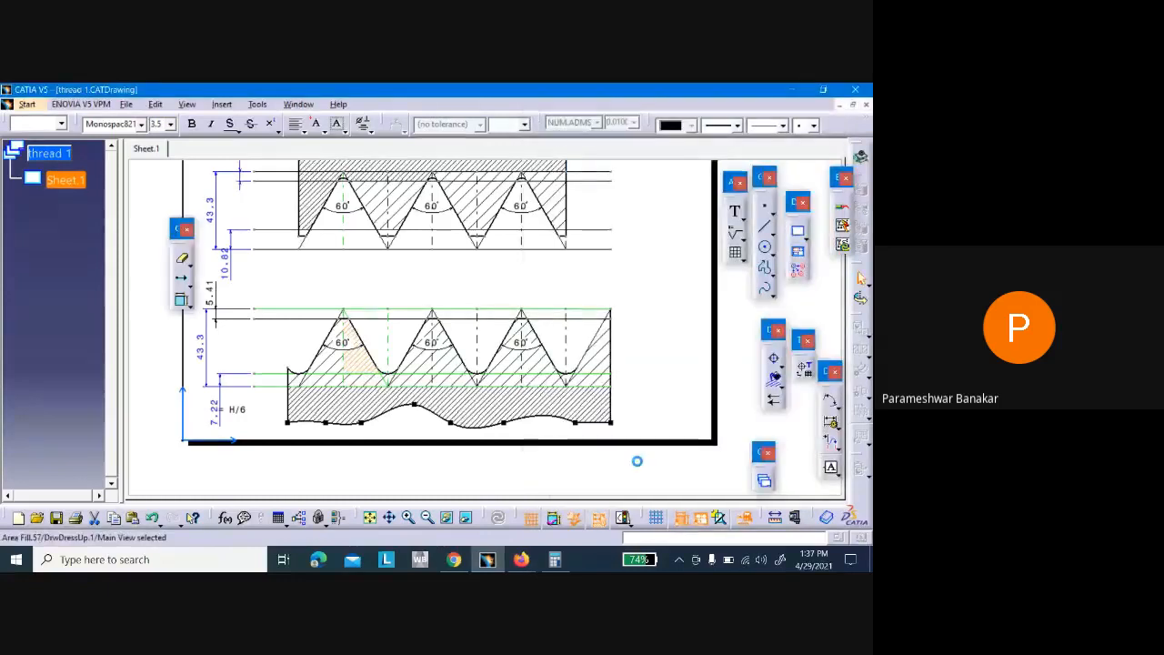
Set the hatching pitch of the narrow strip beneath the right half of the lower thread's first tooth to 2 mm
double_click(364, 380)
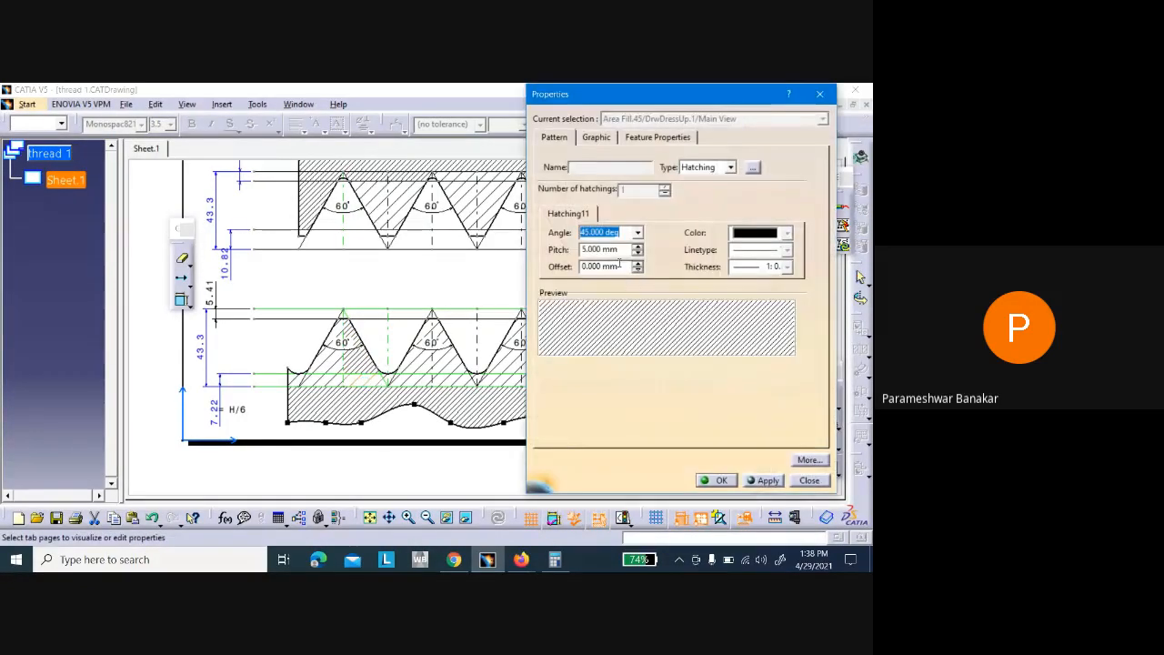
key(Tab)
text(2)
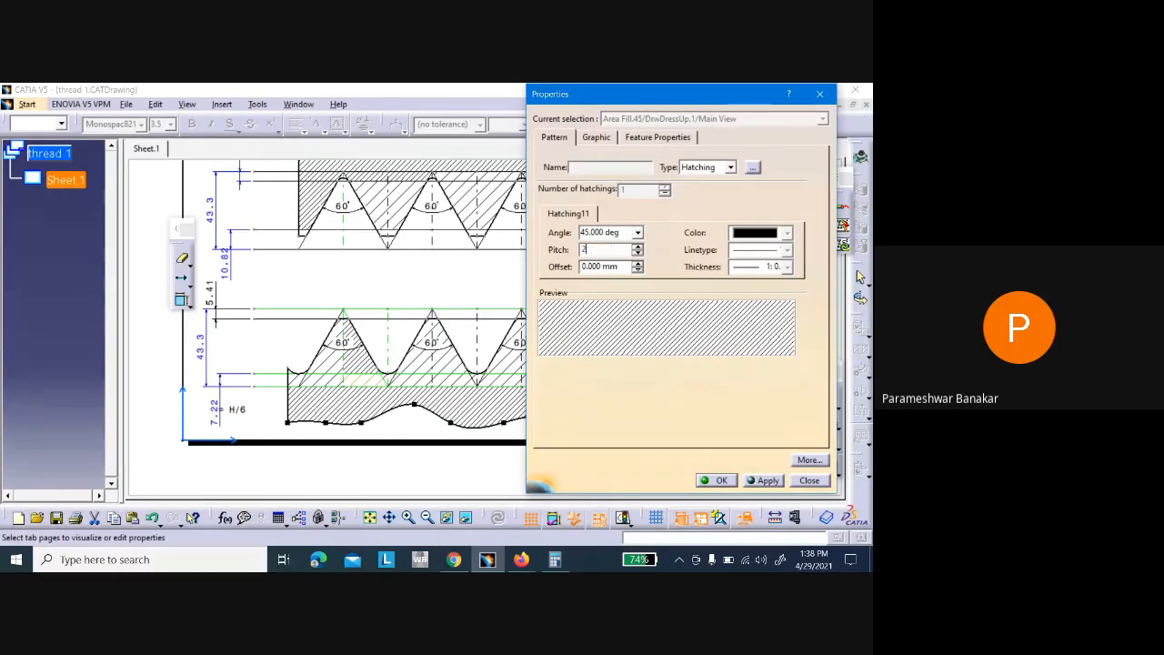
click(764, 480)
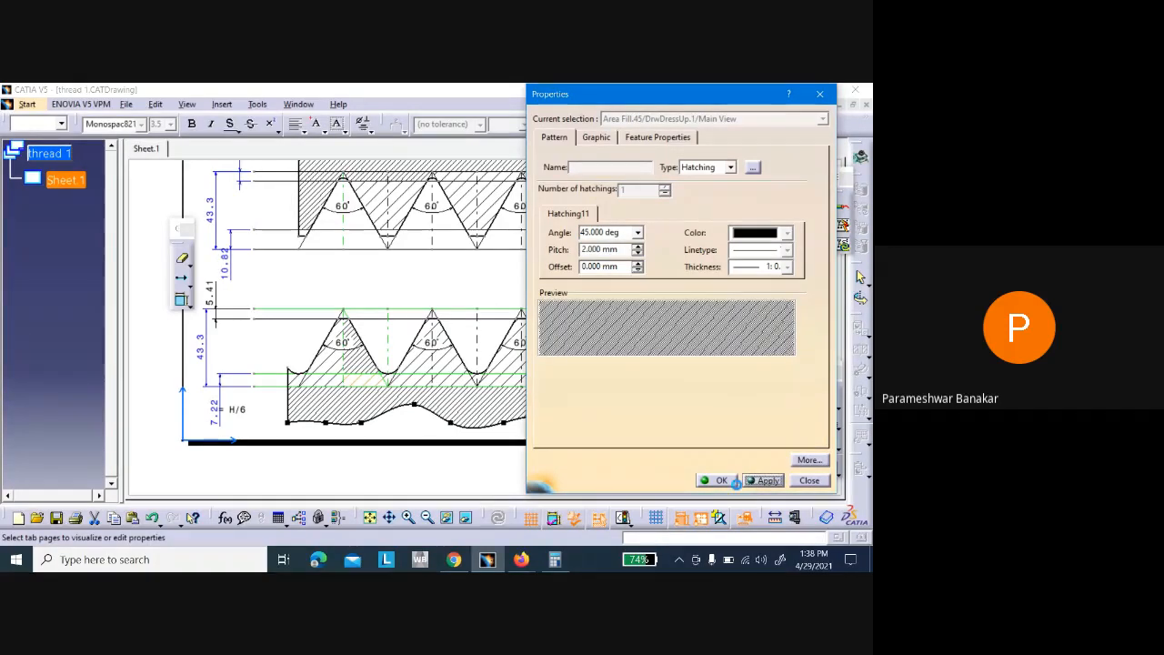
click(715, 480)
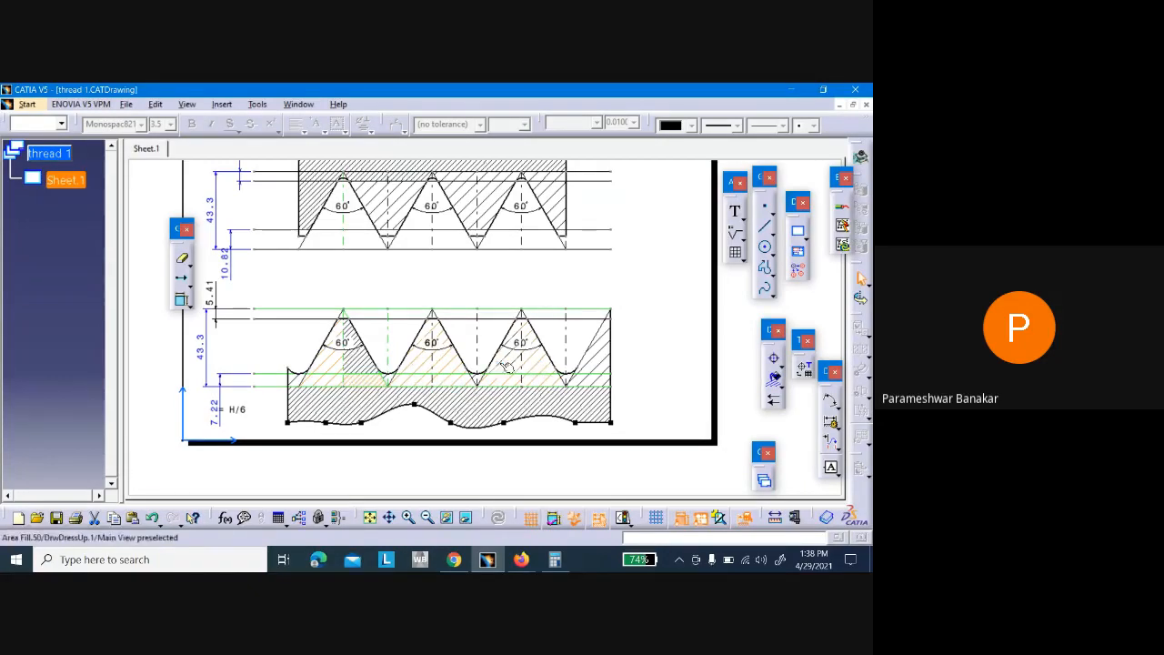
Apply a 2 mm hatching pitch to all the remaining coarse fills of the lower thread's teeth and end tooth together
ctrl+click(592, 381)
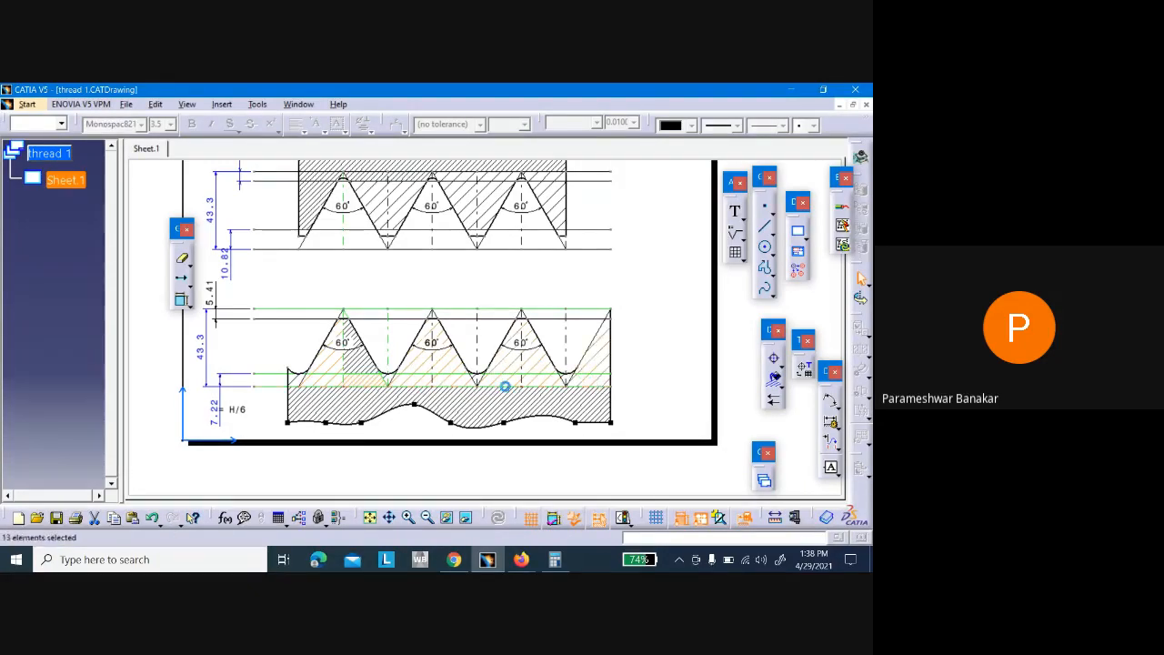
right_click(331, 378)
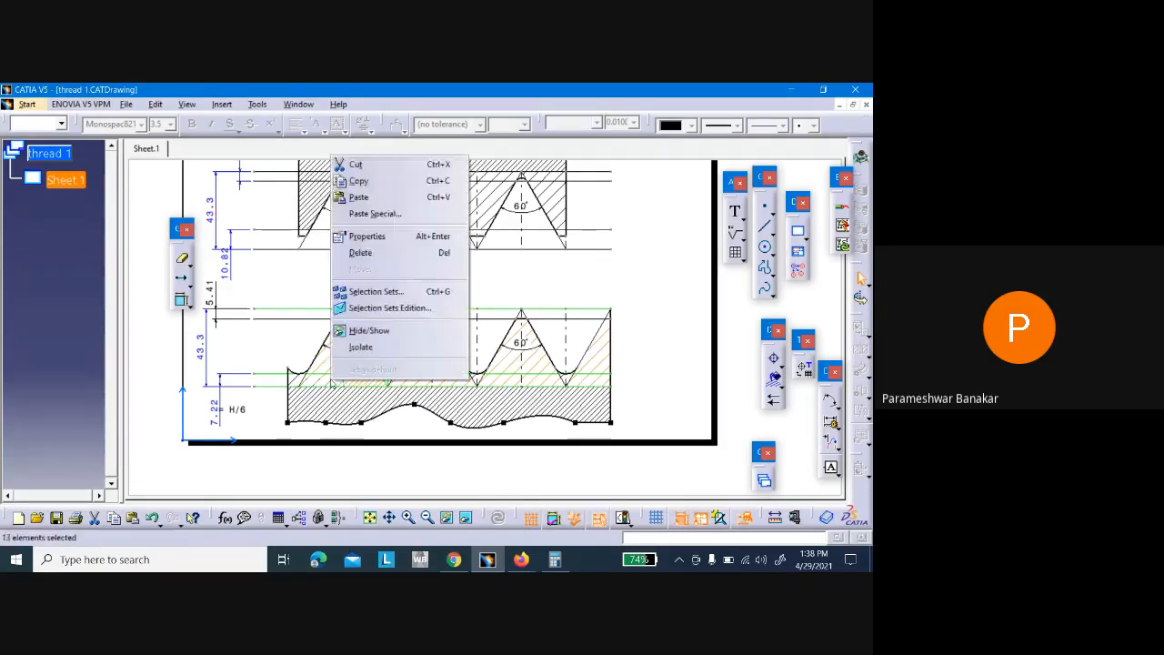
click(365, 237)
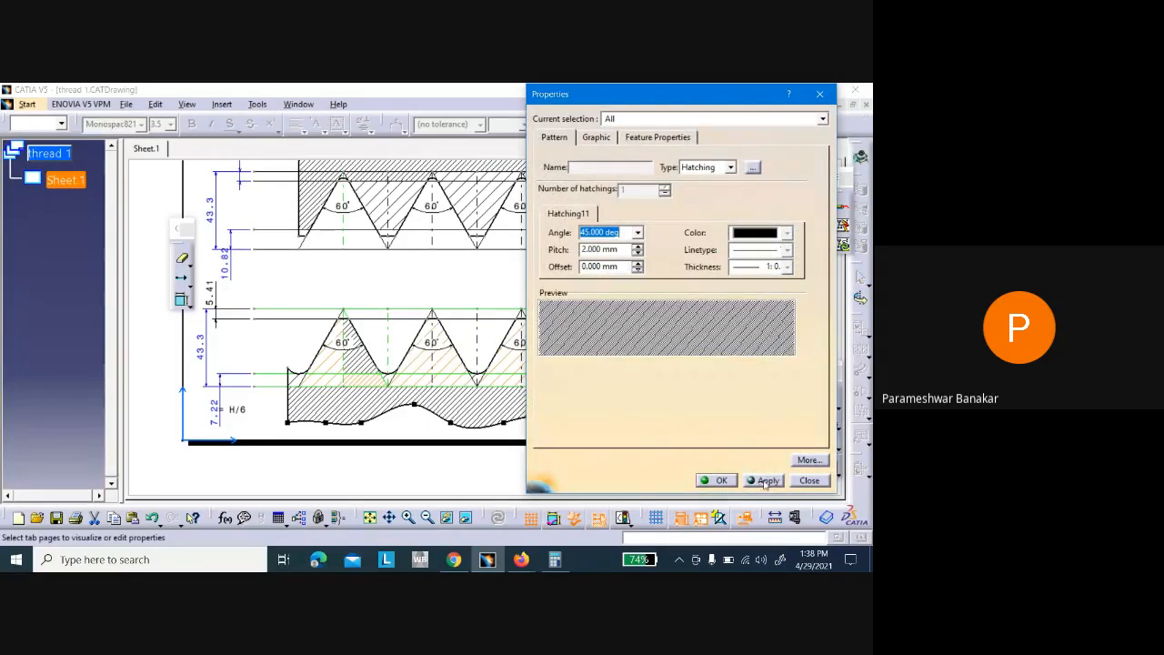
click(765, 480)
click(716, 480)
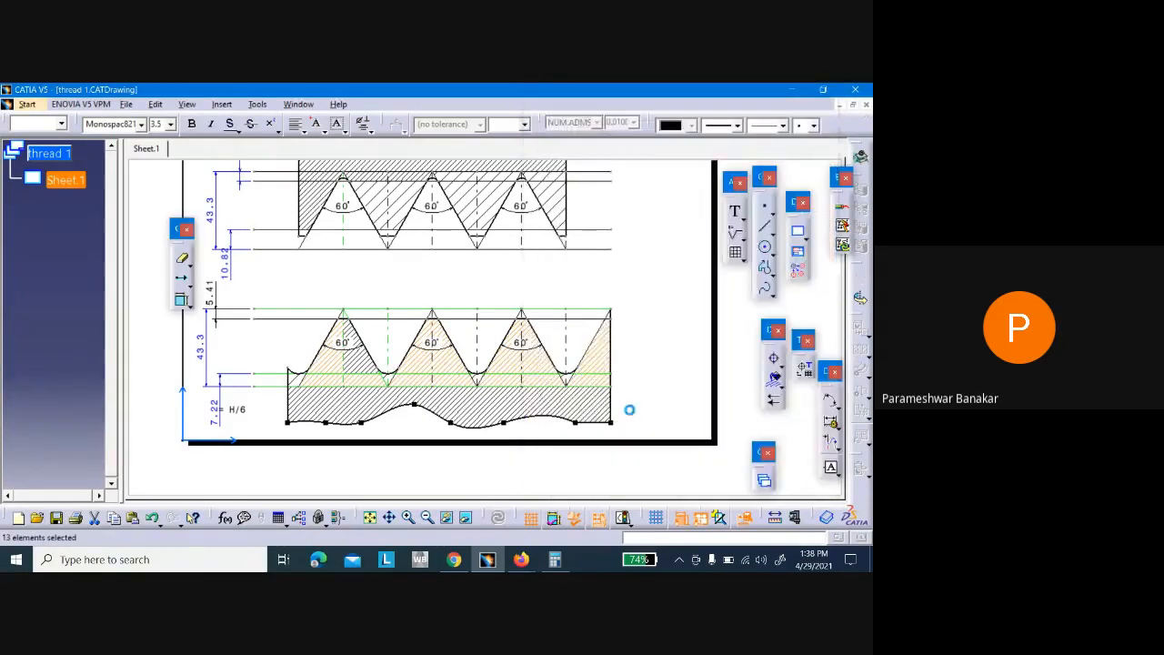
Select the coarse hatched tooth areas of the upper internal thread together and set their hatching pitch to 2 mm
mouse_move(637, 260)
ctrl+middle_down()
mouse_move(655, 341)
mouse_move(691, 257)
mouse_move(692, 278)
mouse_move(661, 267)
mouse_move(658, 316)
ctrl+middle_up()
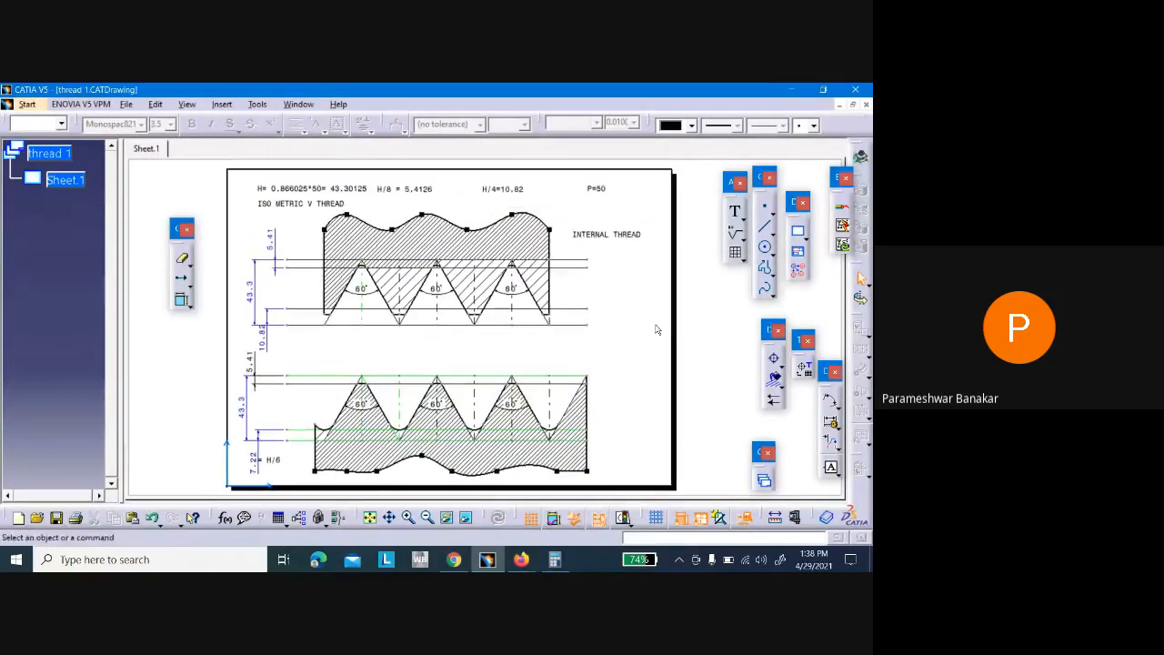
click(404, 289)
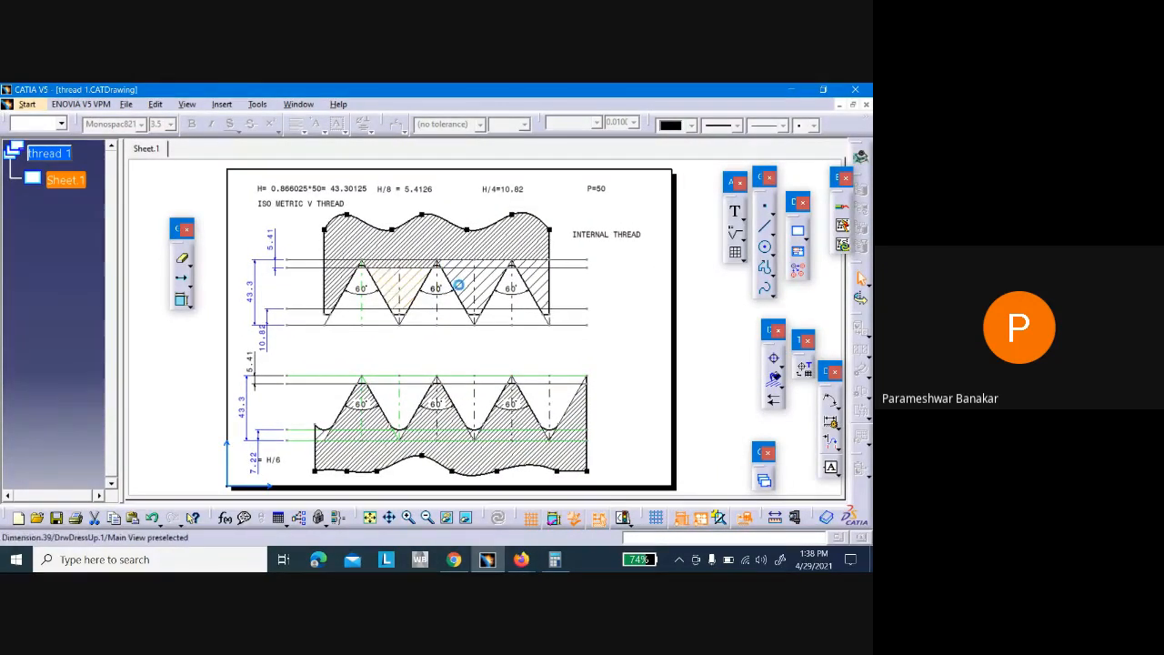
ctrl+click(458, 285)
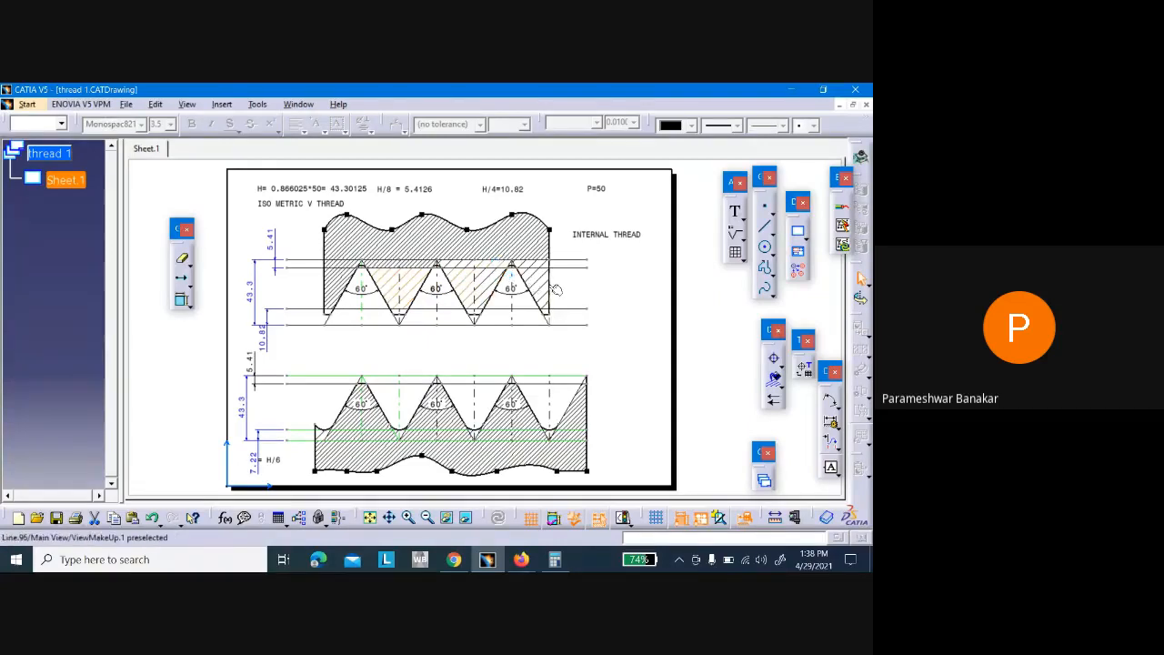
ctrl+click(483, 280)
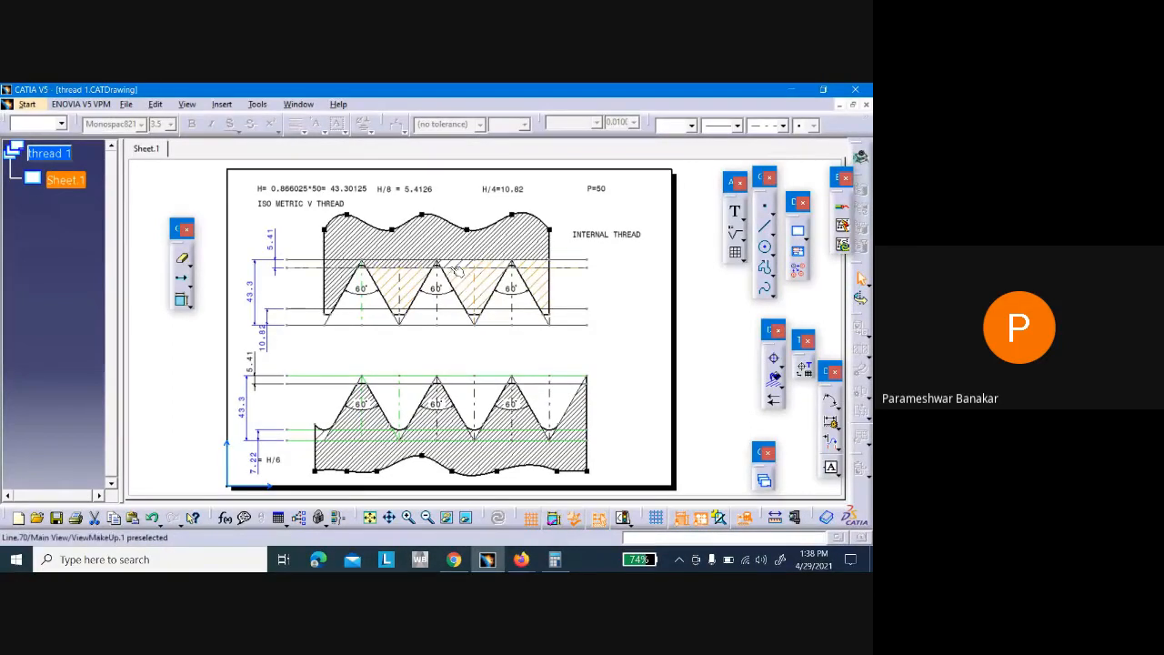
right_click(456, 269)
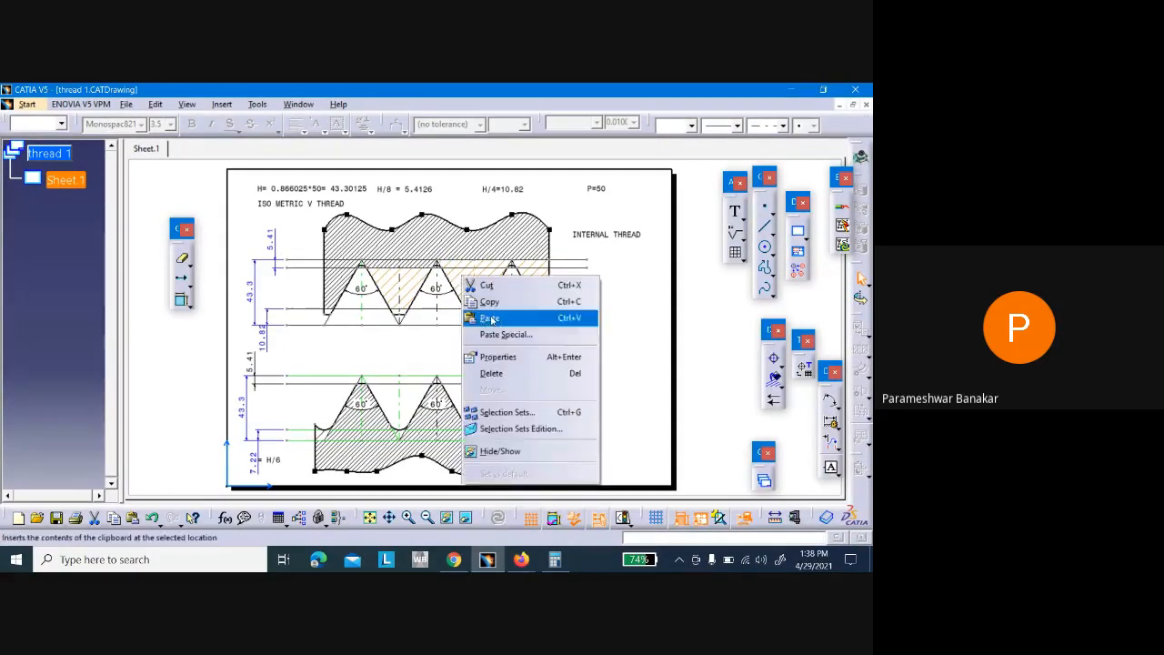
click(498, 354)
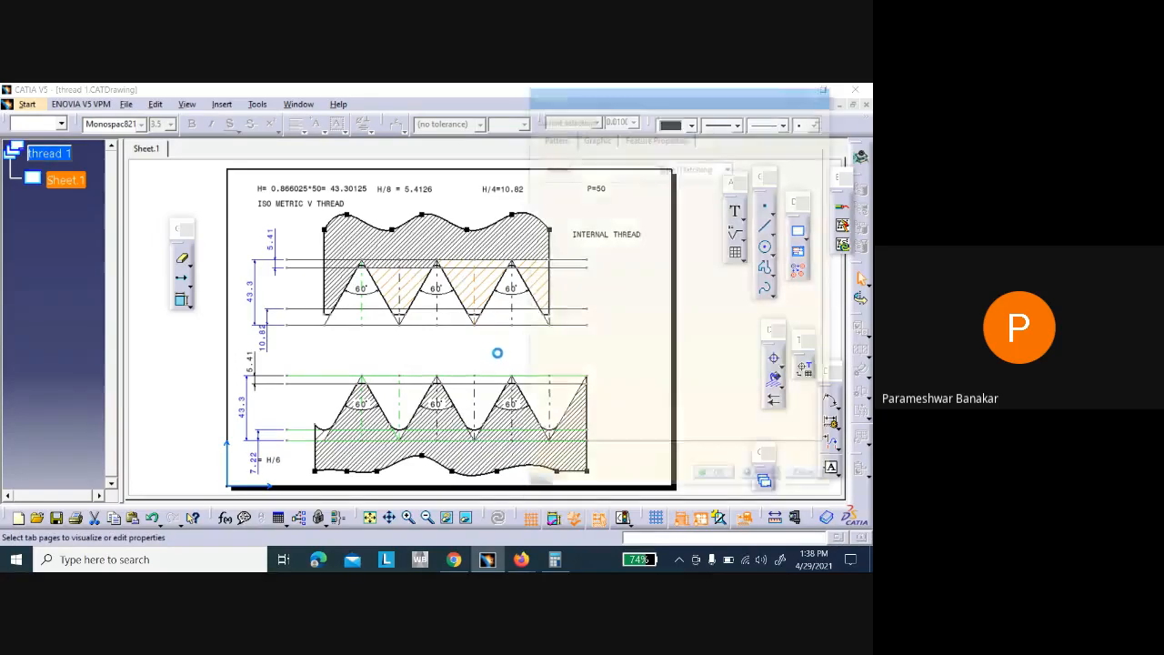
drag(605, 249, 583, 249)
text(2)
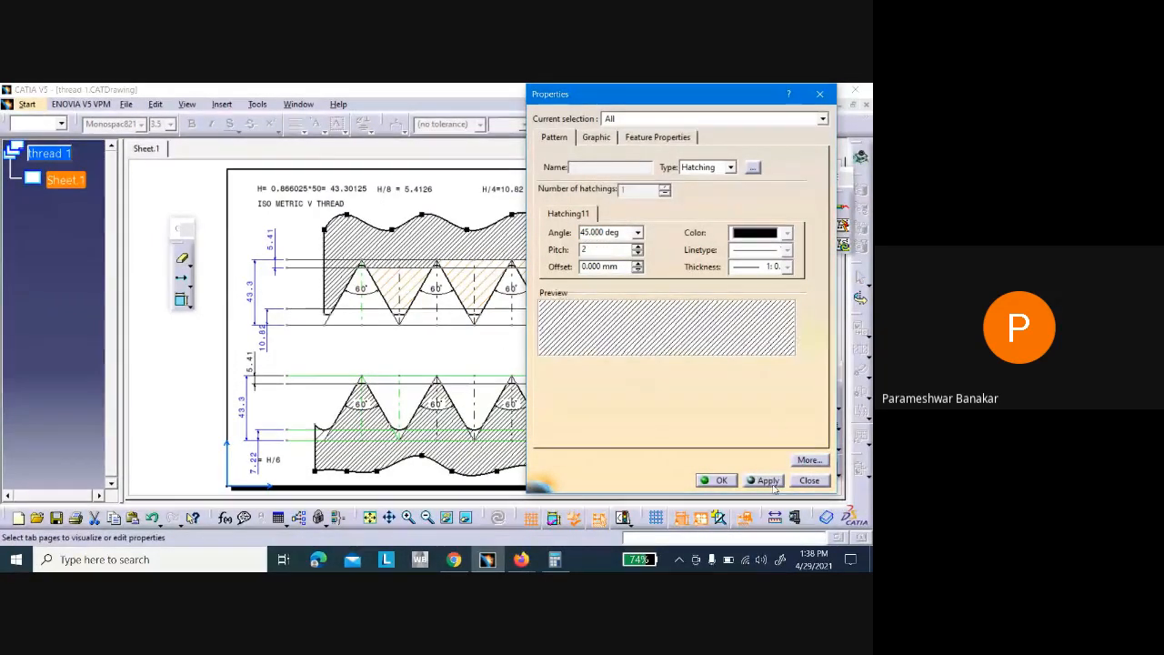
click(740, 480)
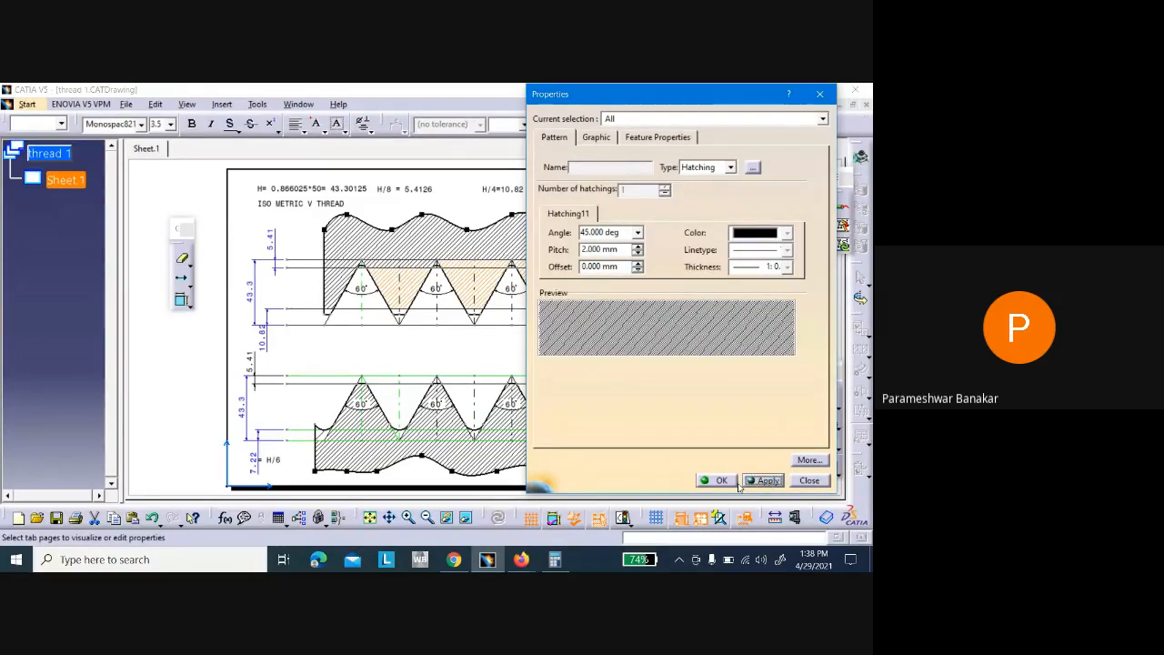
click(723, 482)
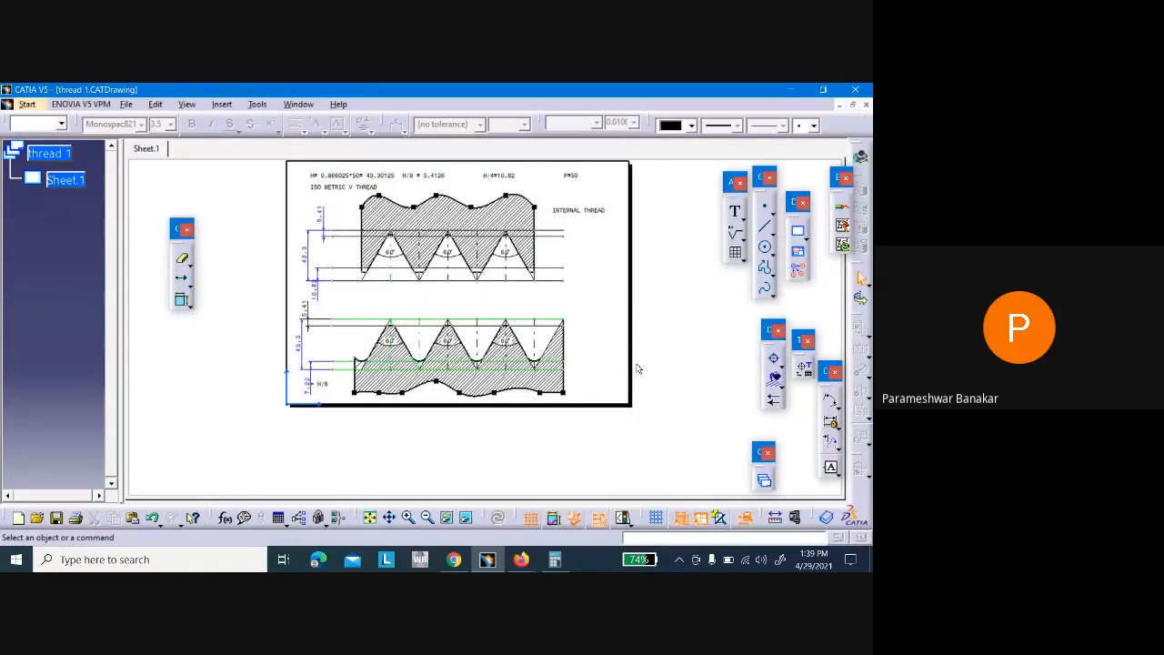
Add the text label EXTERNAL THREAD just above the right end of the lower thread profile
mouse_move(621, 453)
middle_down()
mouse_move(624, 296)
mouse_move(634, 306)
mouse_move(599, 353)
middle_up()
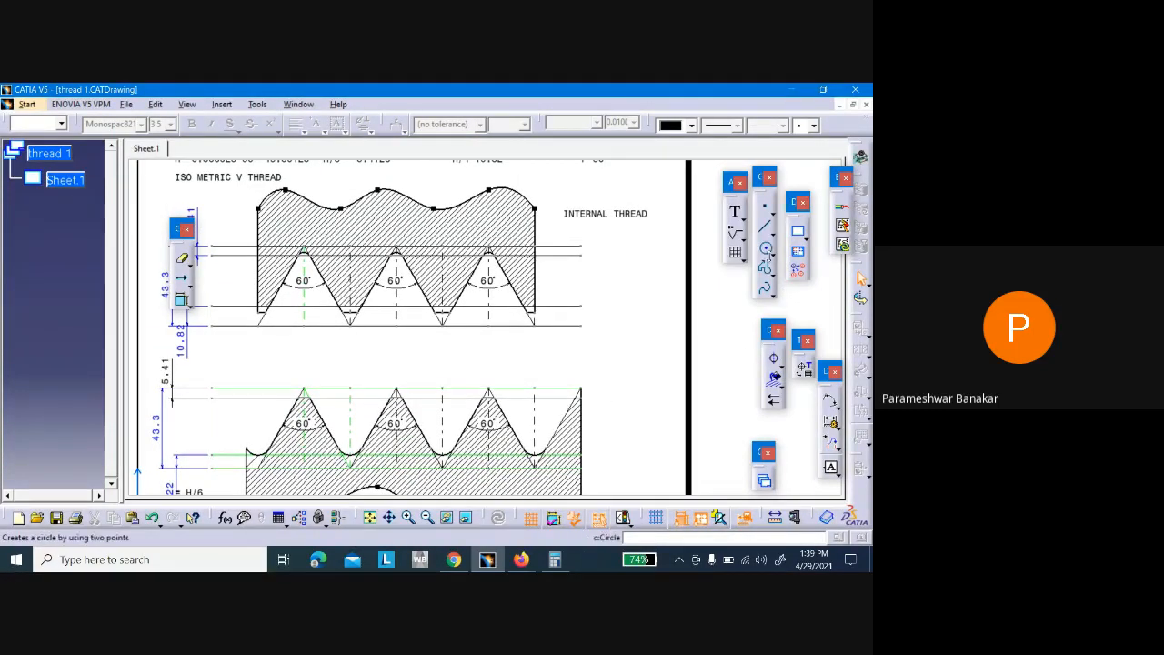
click(736, 212)
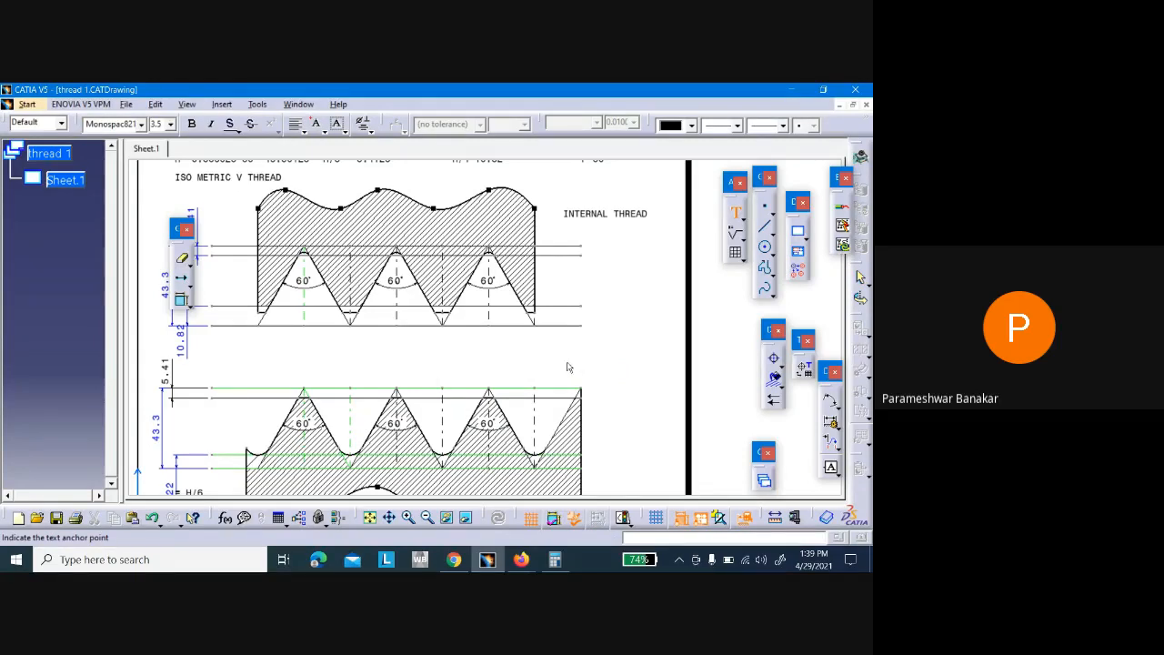
click(591, 413)
text(E)
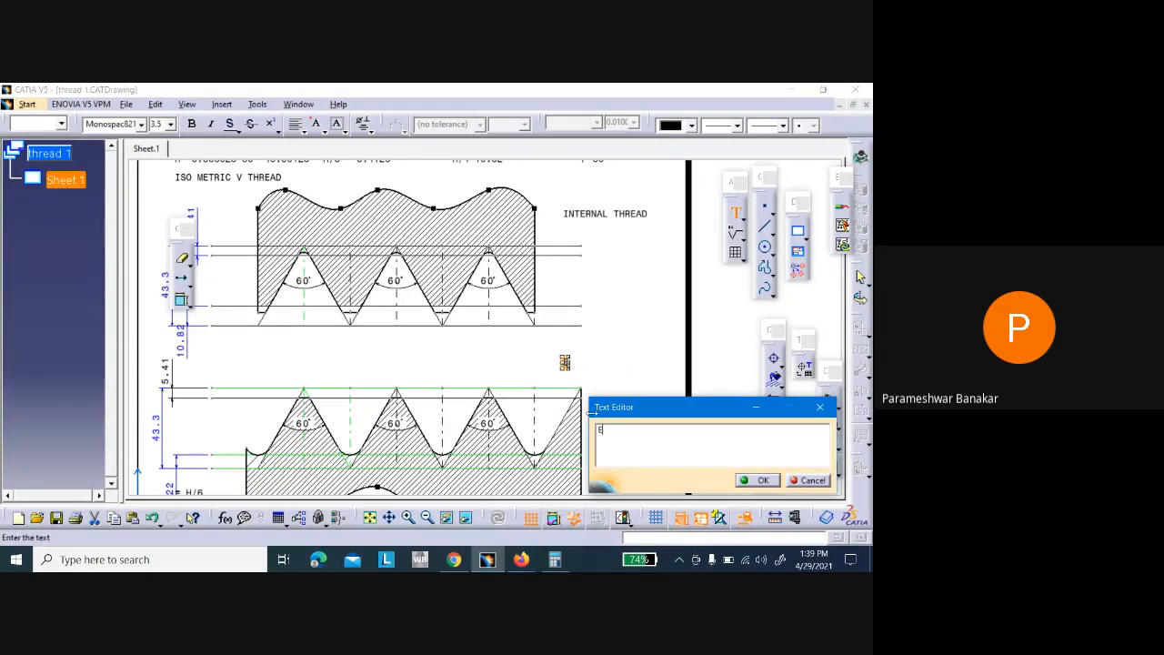
text(XTER)
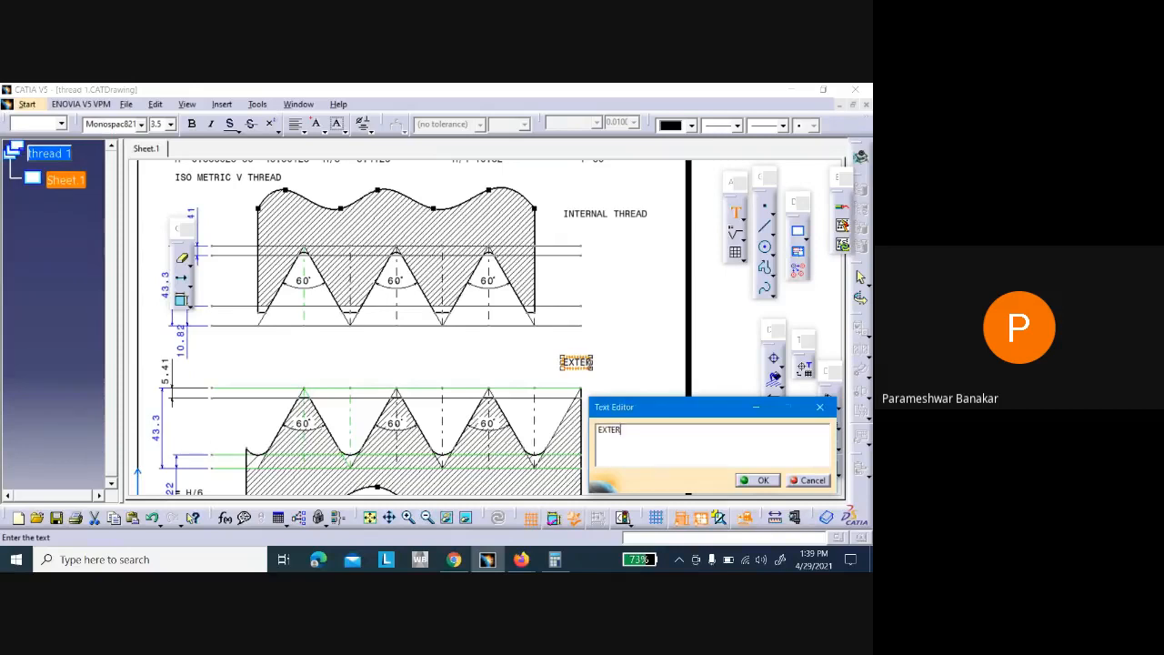
text(NAL THREA)
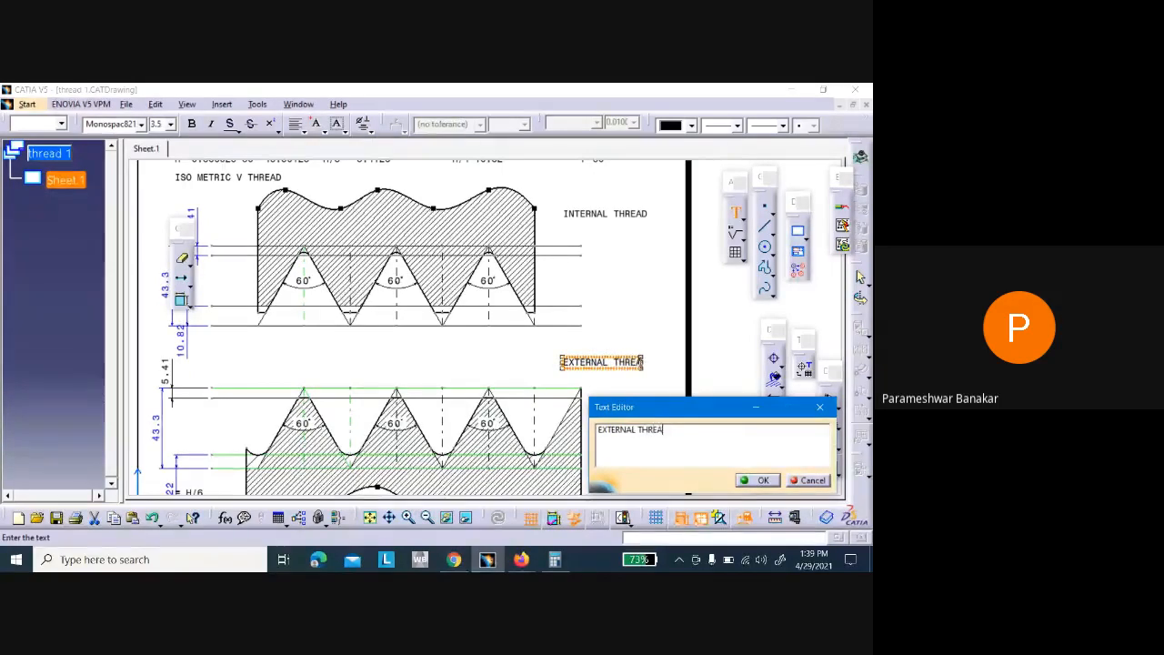
text(D)
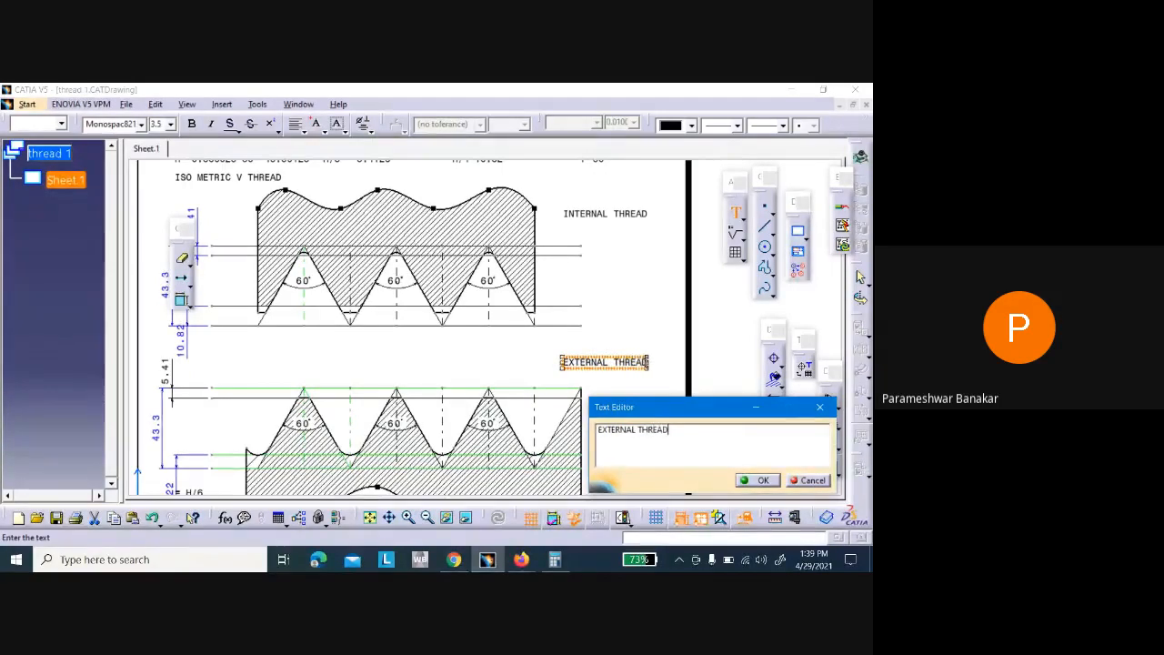
click(759, 481)
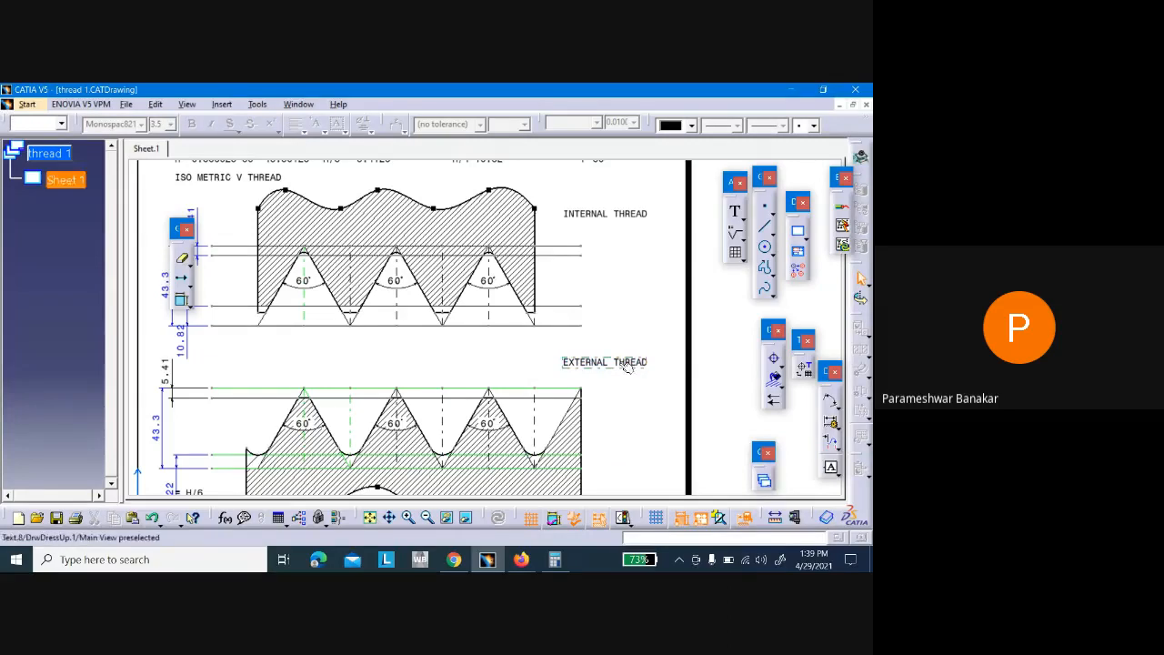
mouse_move(610, 291)
ctrl+middle_down()
mouse_move(607, 334)
mouse_move(611, 322)
ctrl+middle_up()
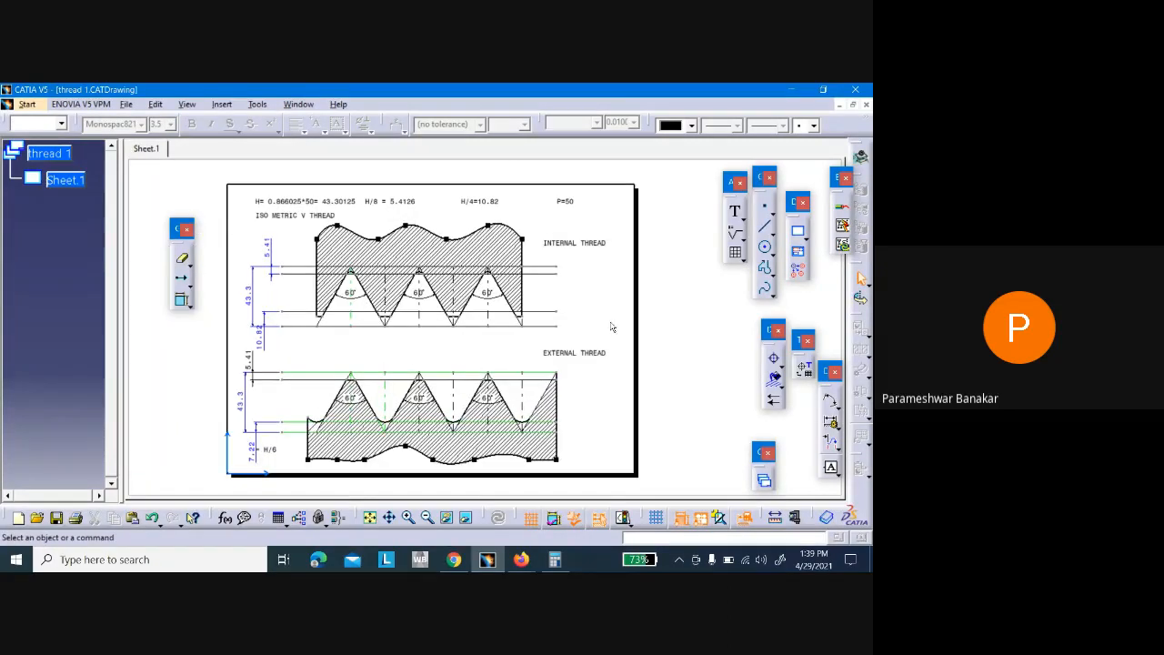
middle_drag(589, 416, 610, 382)
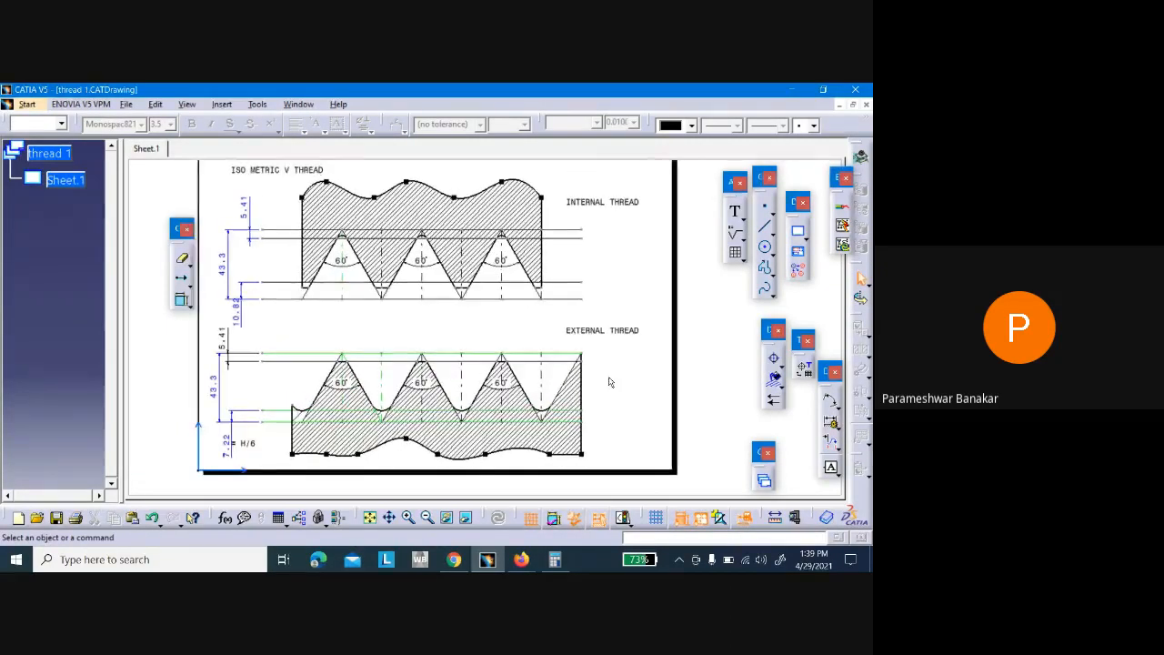
Duplicate the external thread with its dimensions by translating one copy from its first crest apex to the internal thread's first apex
middle_drag(619, 285, 632, 330)
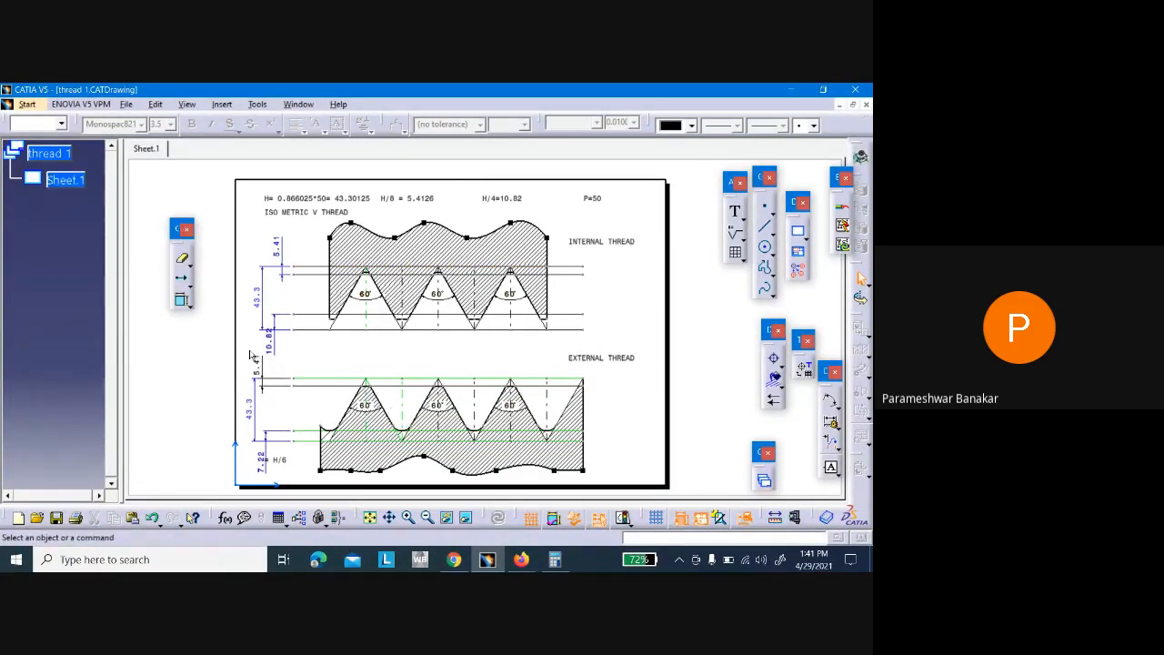
drag(244, 347, 621, 489)
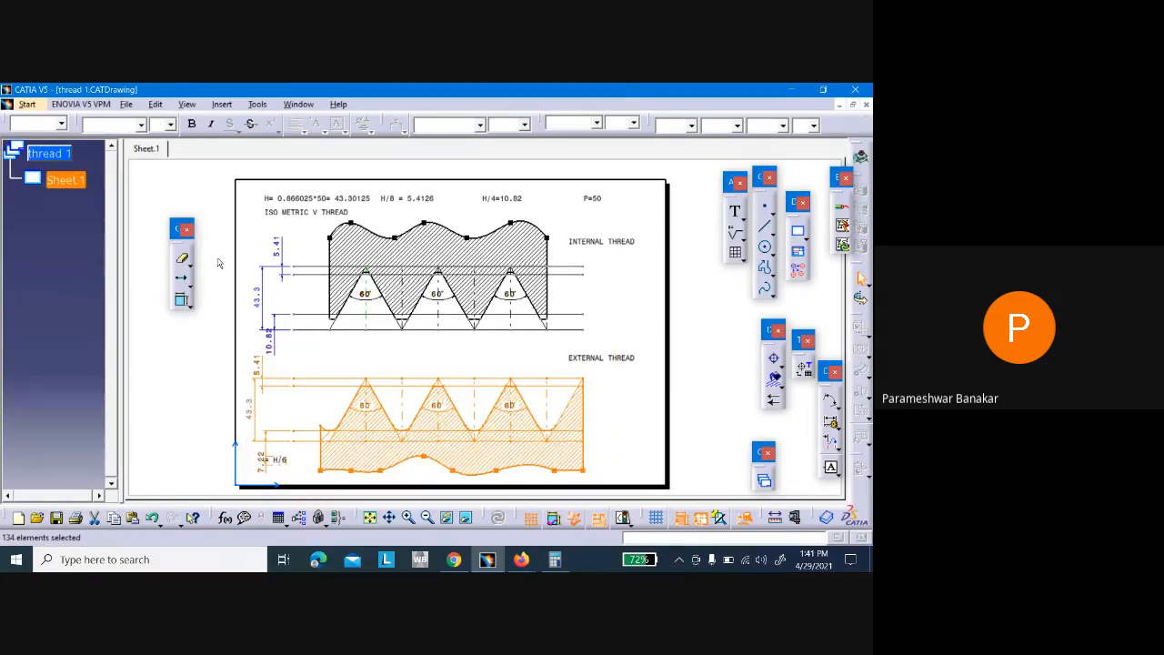
click(182, 278)
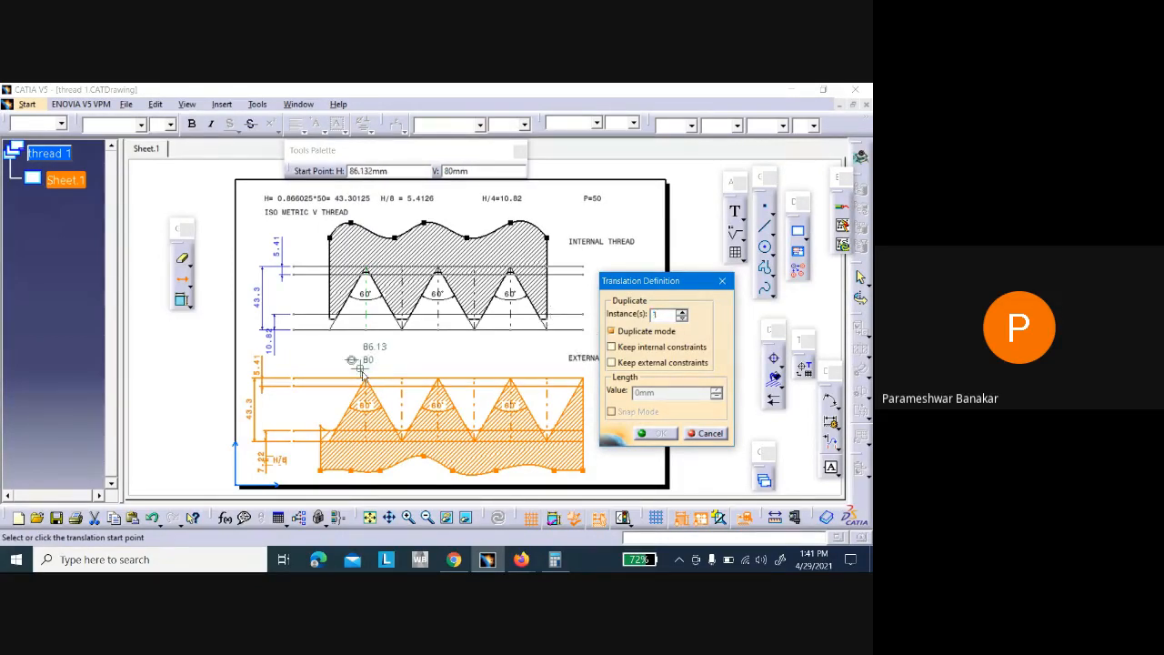
click(367, 379)
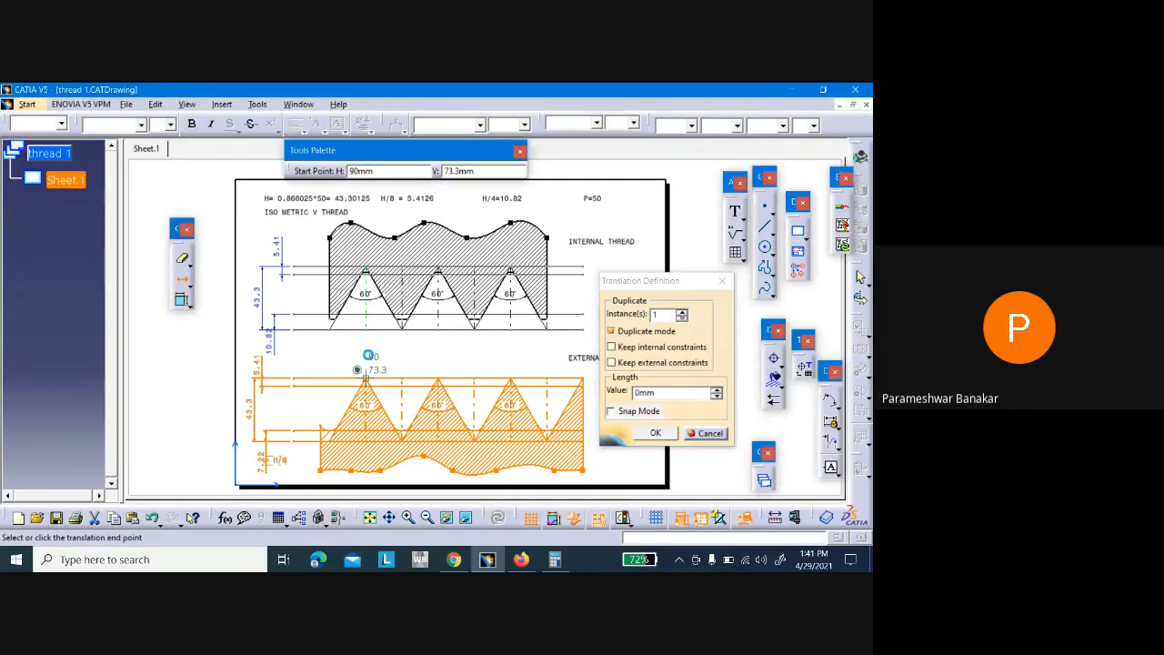
click(367, 272)
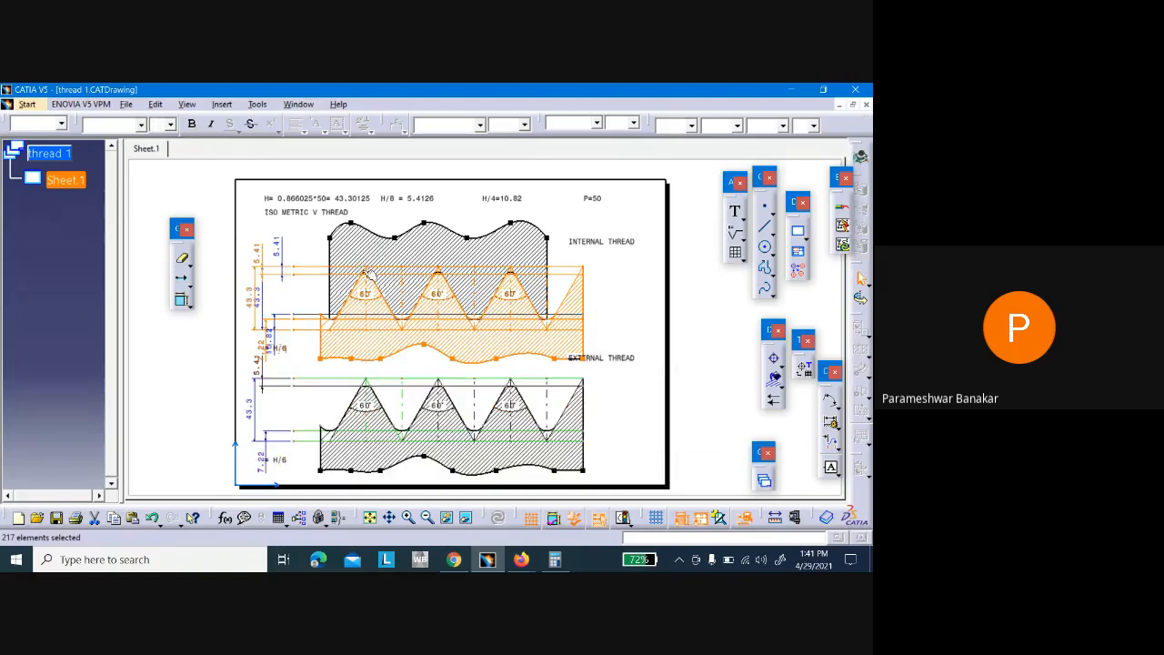
click(634, 298)
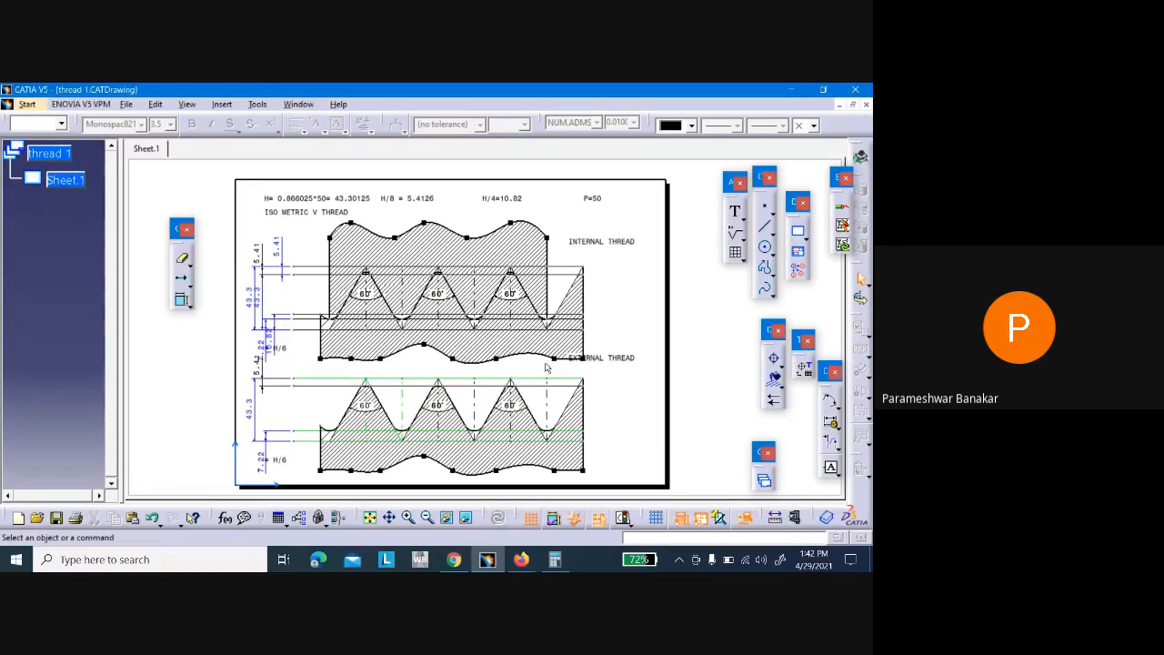
Undo the translated copy of the external thread over the internal thread
click(638, 385)
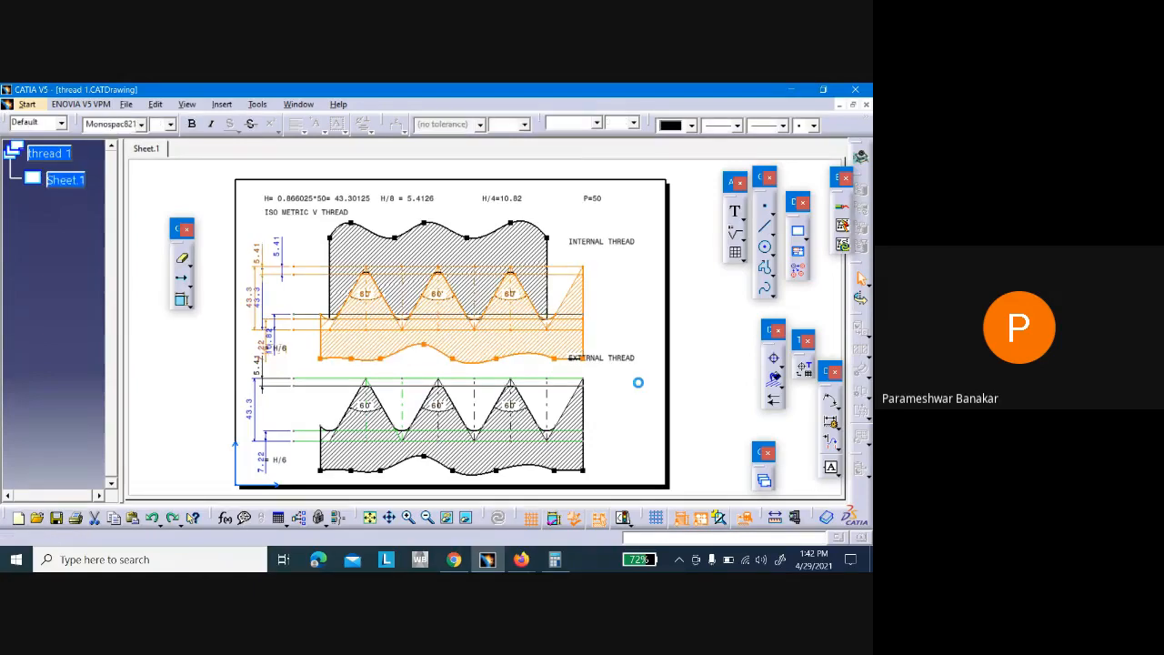
key(ctrl+z)
click(639, 383)
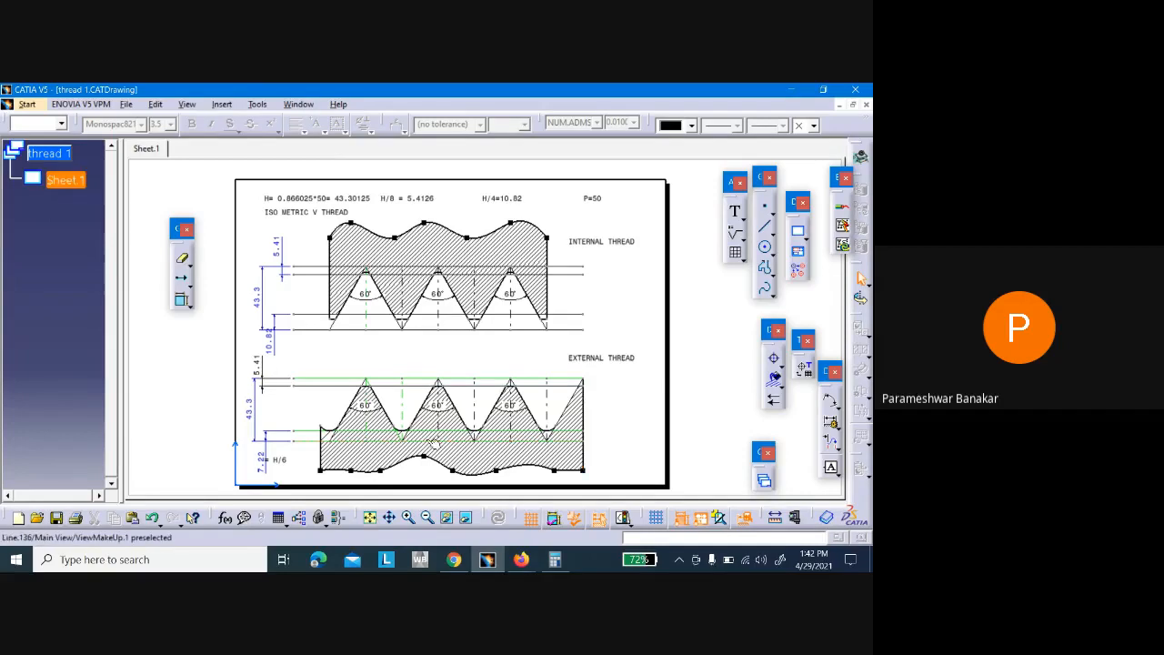
Set the hatching pitch of the narrow strip at the left end of the external thread, between the two root lines, to 2 mm
click(325, 434)
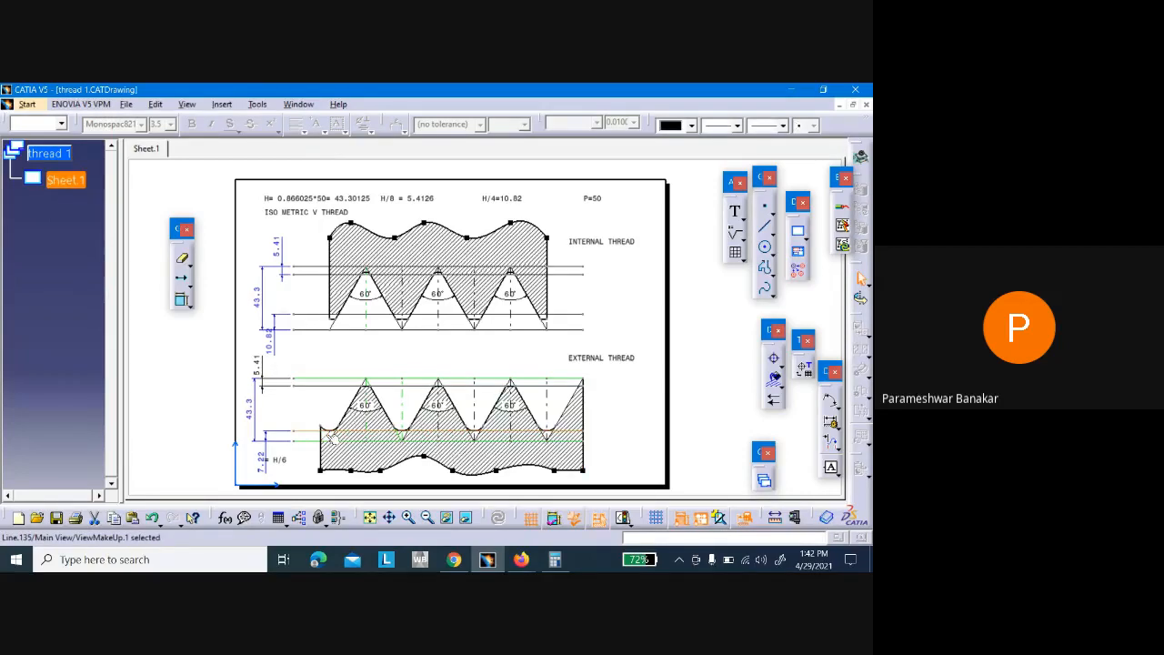
right_click(326, 436)
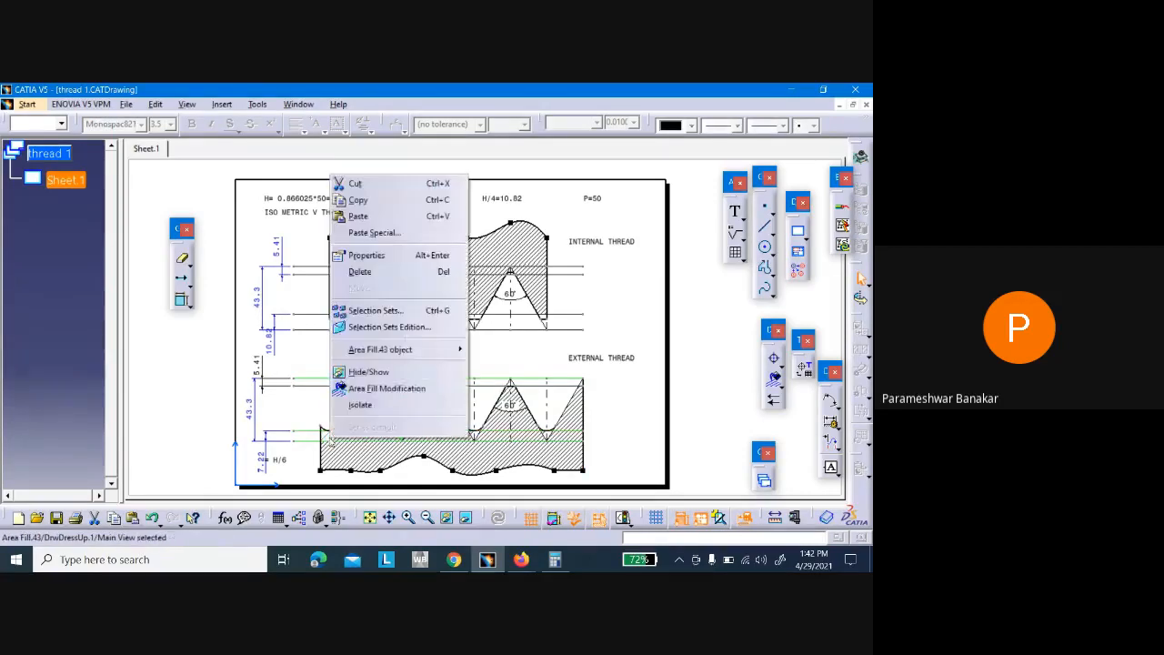
click(391, 254)
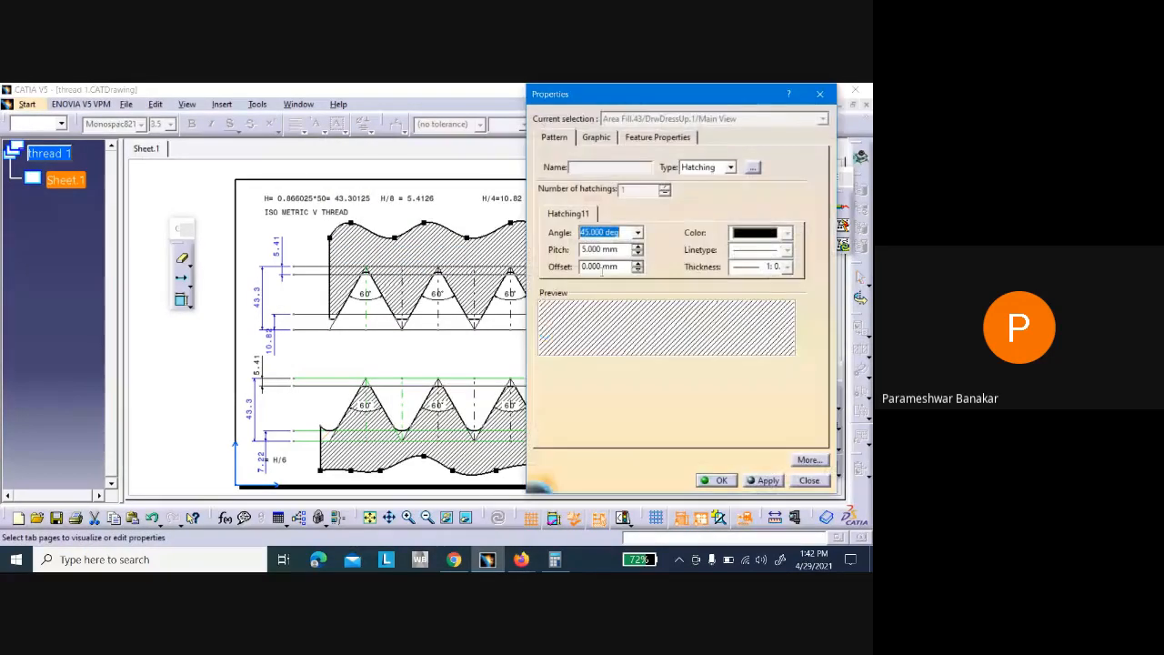
key(Tab)
text(2)
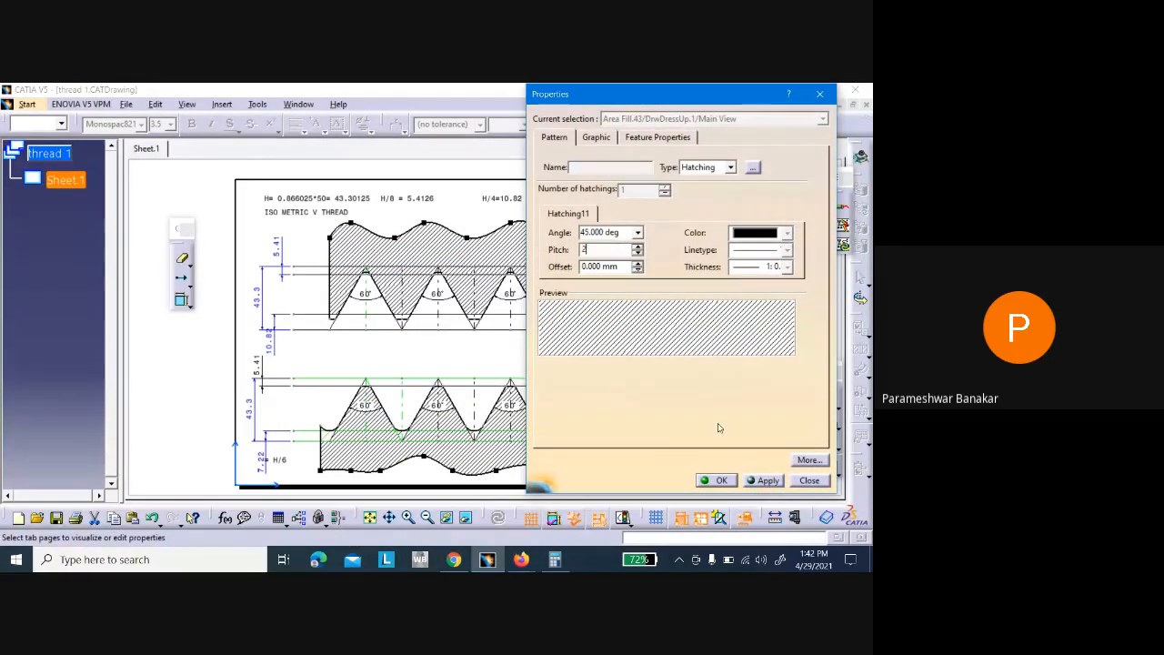
click(765, 480)
click(720, 481)
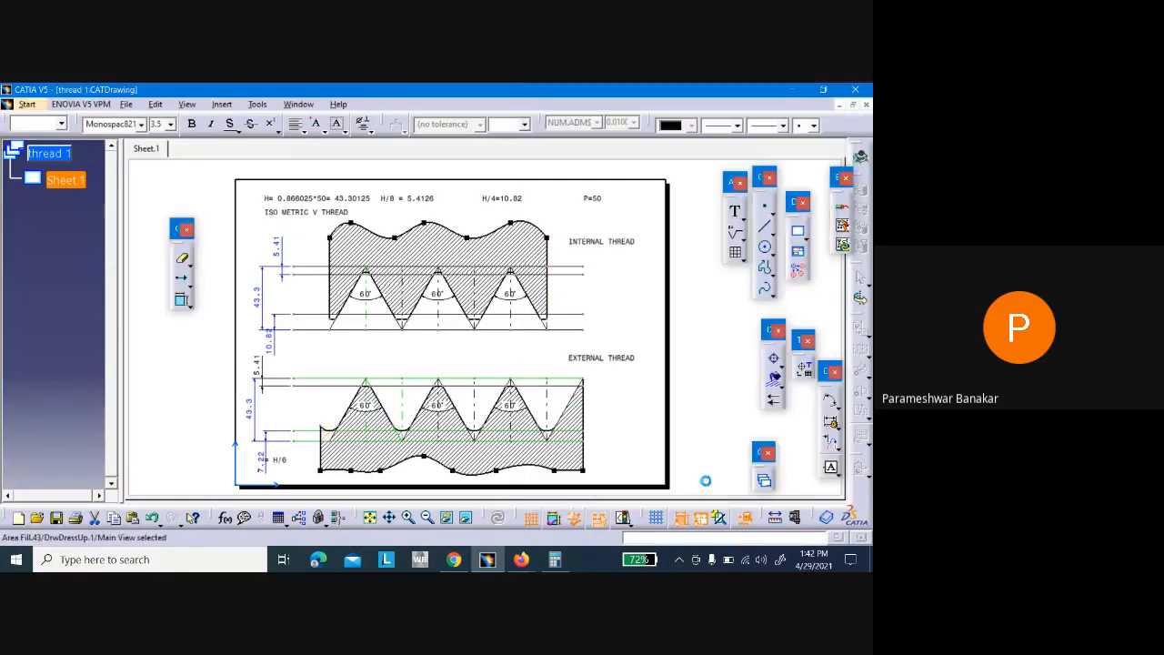